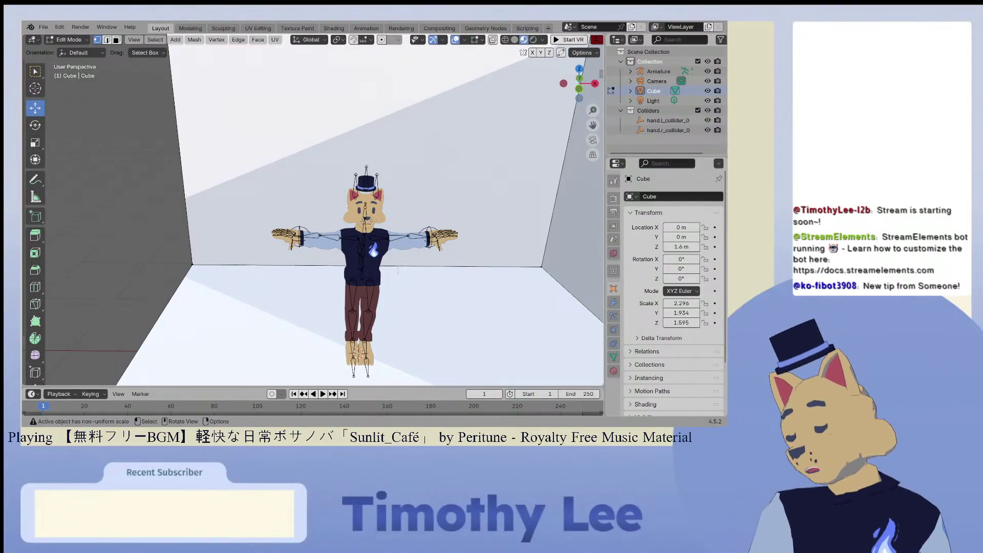
# Step: Inset the room's right side wall face twice, leaving a wide outer border and a narrow inner frame about 0.04 m thick
pyautogui.scroll(-3, 398, 270)
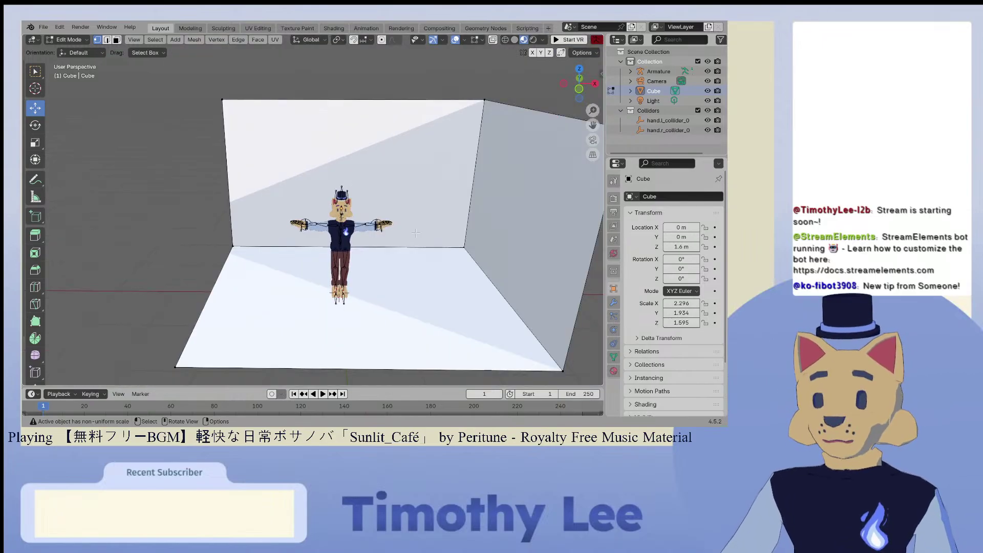
pyautogui.moveTo(364, 269); pyautogui.dragTo(488, 217, button='middle')
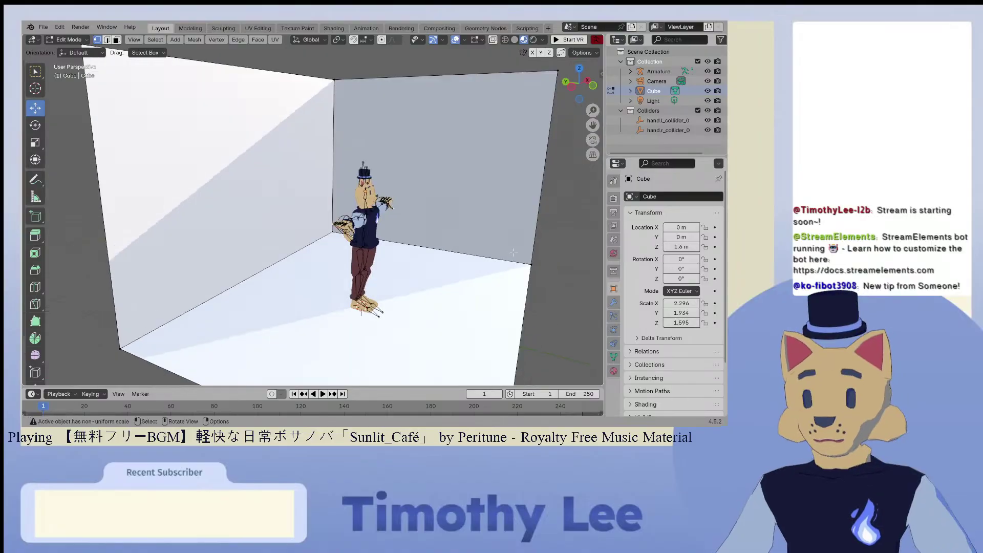
pyautogui.moveTo(593, 125); pyautogui.dragTo(294, 239)
pyautogui.scroll(2, 294, 239)
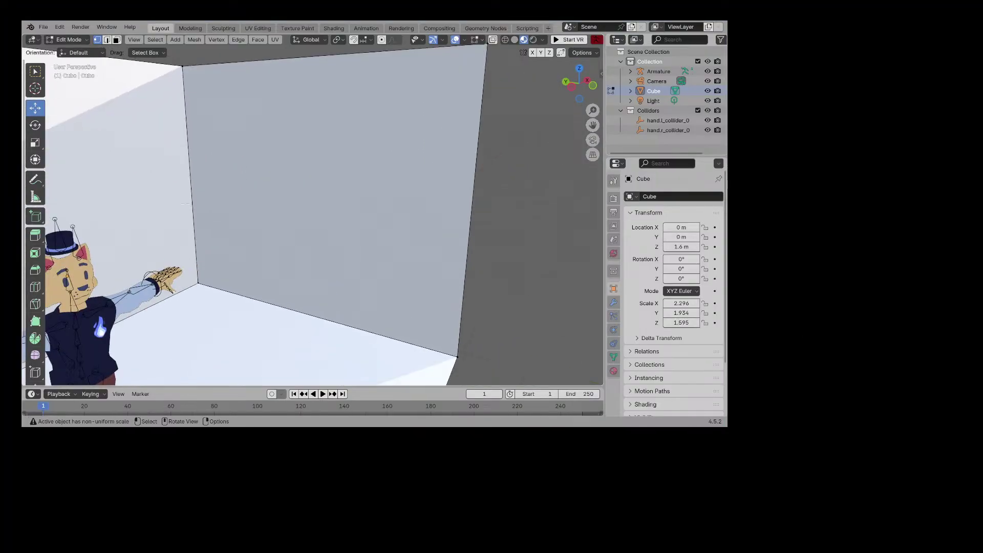
pyautogui.click(116, 39)
pyautogui.click(263, 114)
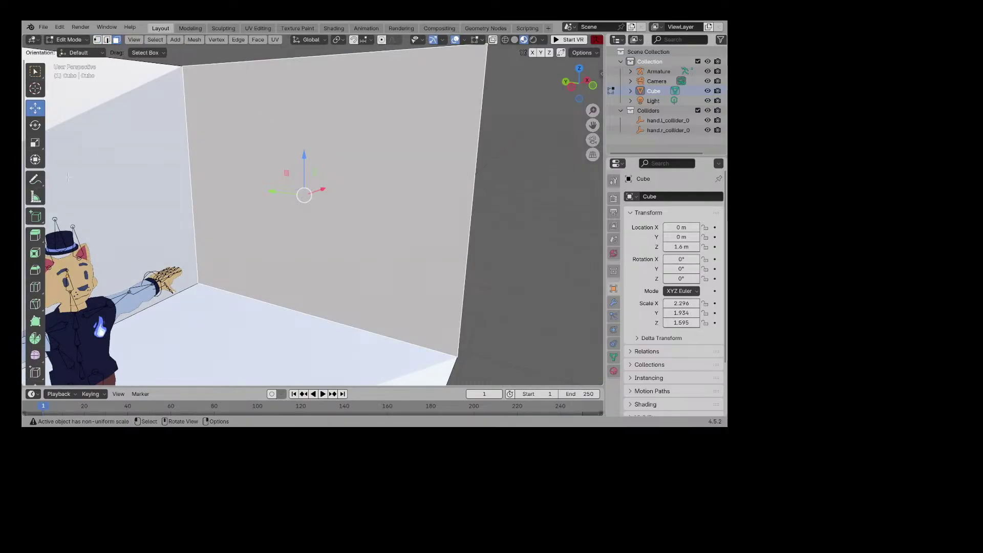
pyautogui.click(35, 253)
pyautogui.moveTo(325, 171)
pyautogui.mouseDown()
pyautogui.moveTo(301, 191)
pyautogui.moveTo(311, 185)
pyautogui.mouseUp()
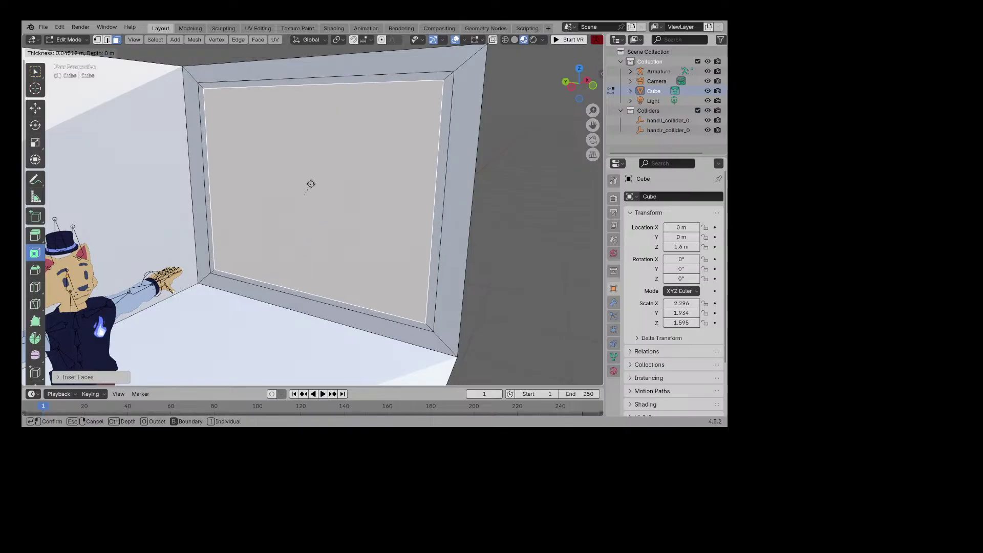
pyautogui.click(311, 184)
# Step: Delete the innermost face of the right side wall to open a window hole
pyautogui.moveTo(311, 184); pyautogui.dragTo(328, 169, button='middle')
pyautogui.moveTo(592, 125); pyautogui.dragTo(469, 136)
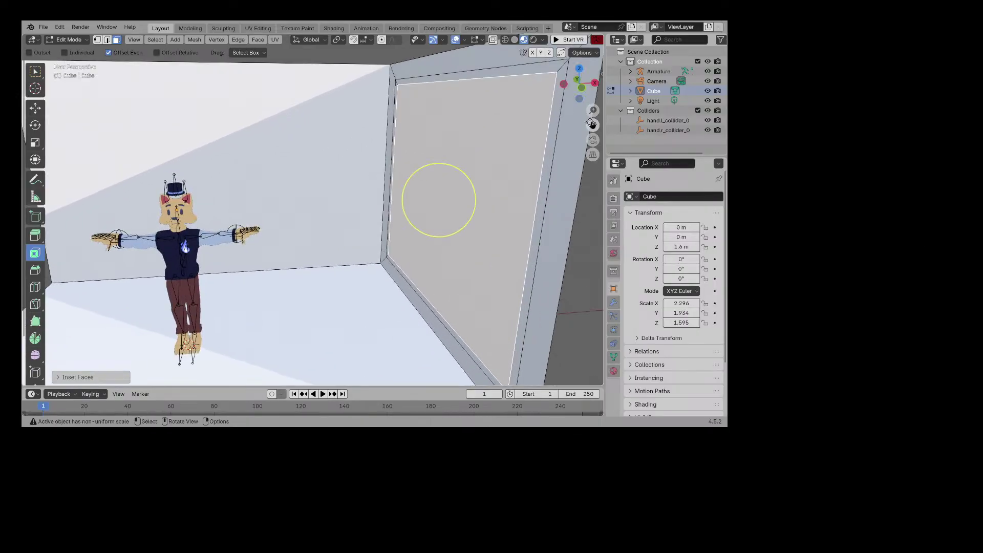
pyautogui.moveTo(593, 125); pyautogui.dragTo(566, 128)
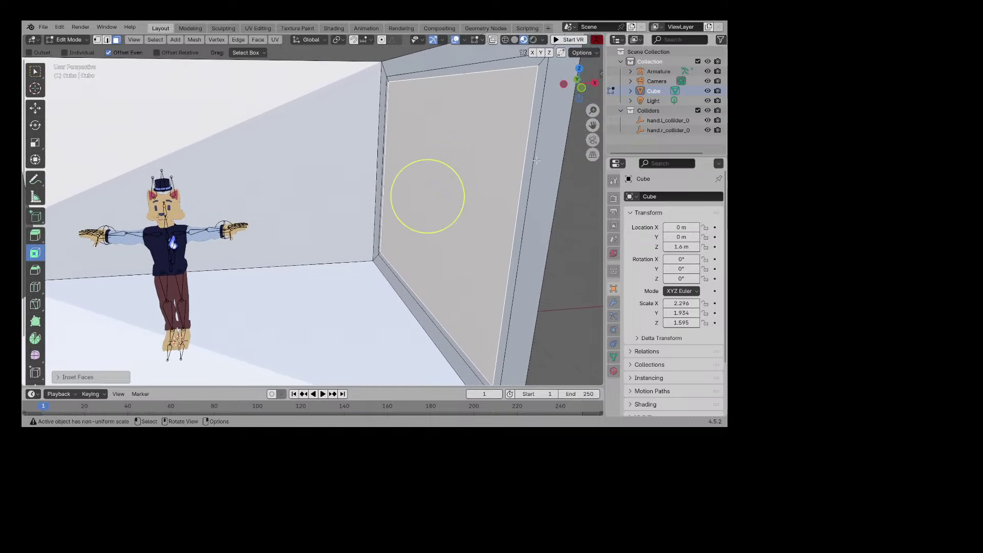
pyautogui.rightClick(467, 161)
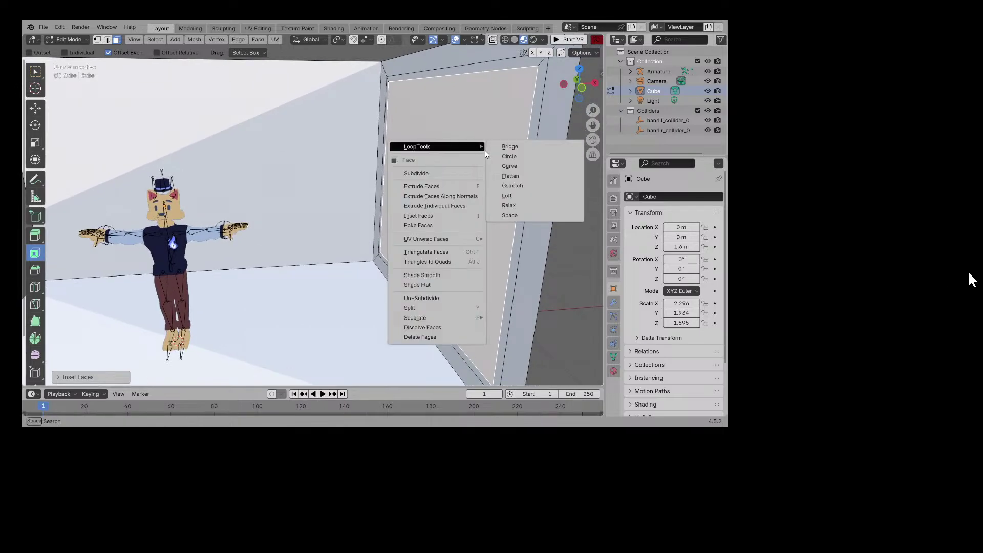
pyautogui.click(502, 144)
# Step: Extrude the four narrow frame faces around the window opening by about 0.07 m along their normal
pyautogui.moveTo(418, 160); pyautogui.dragTo(477, 157, button='middle')
pyautogui.click(436, 160)
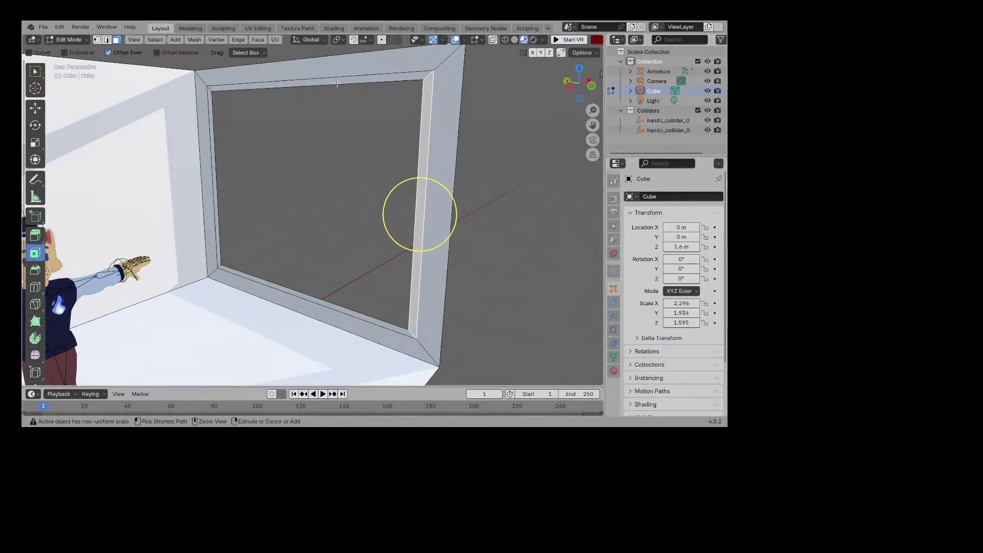
pyautogui.hotkey('alt', 'a')
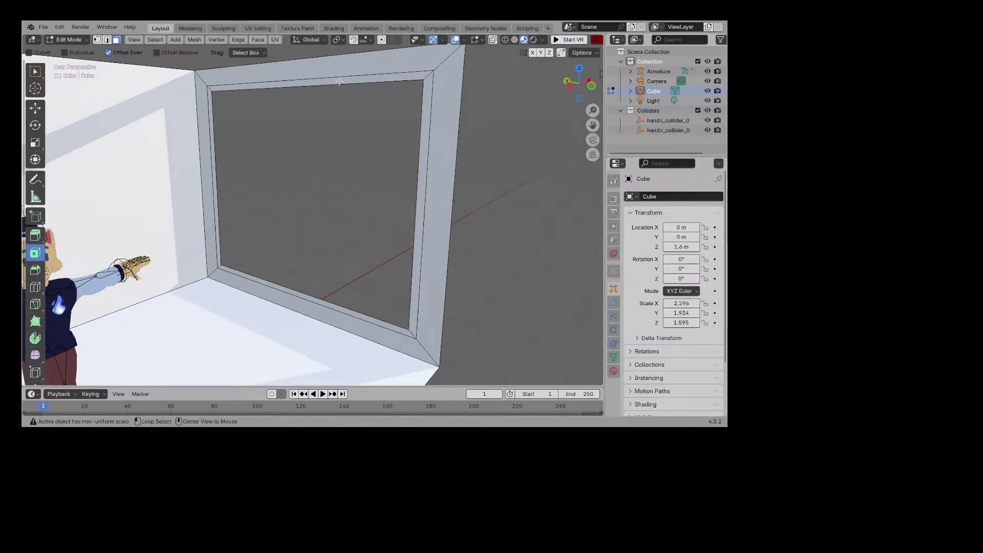
pyautogui.keyDown('alt'); pyautogui.click(345, 79); pyautogui.keyUp('alt')
pyautogui.hotkey('alt', 'a')
pyautogui.keyDown('alt'); pyautogui.click(429, 88); pyautogui.keyUp('alt')
pyautogui.hotkey('alt', 'a')
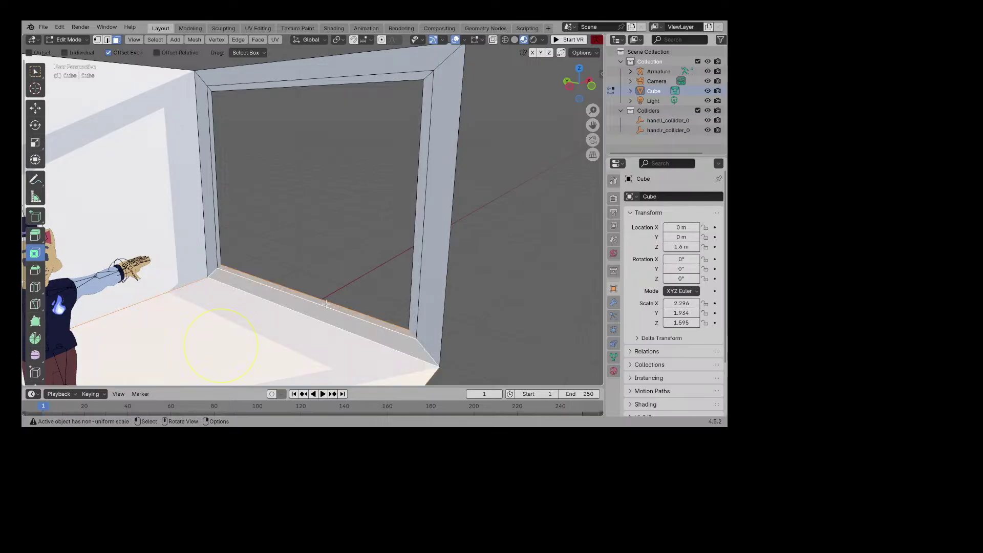
pyautogui.keyDown('alt'); pyautogui.click(298, 293); pyautogui.keyUp('alt')
pyautogui.keyDown('ctrl'); pyautogui.click(266, 222); pyautogui.keyUp('ctrl')
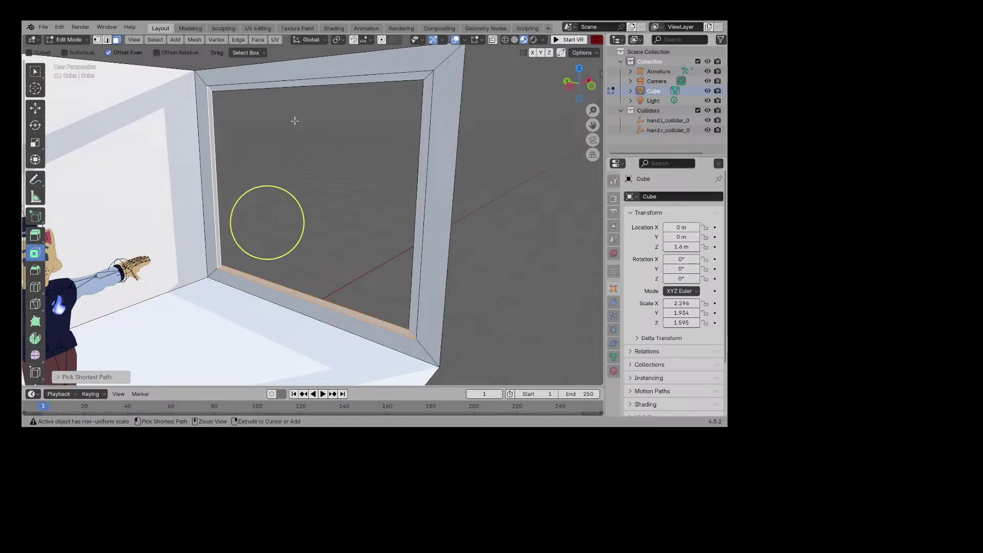
pyautogui.keyDown('ctrl'); pyautogui.click(360, 81); pyautogui.keyUp('ctrl')
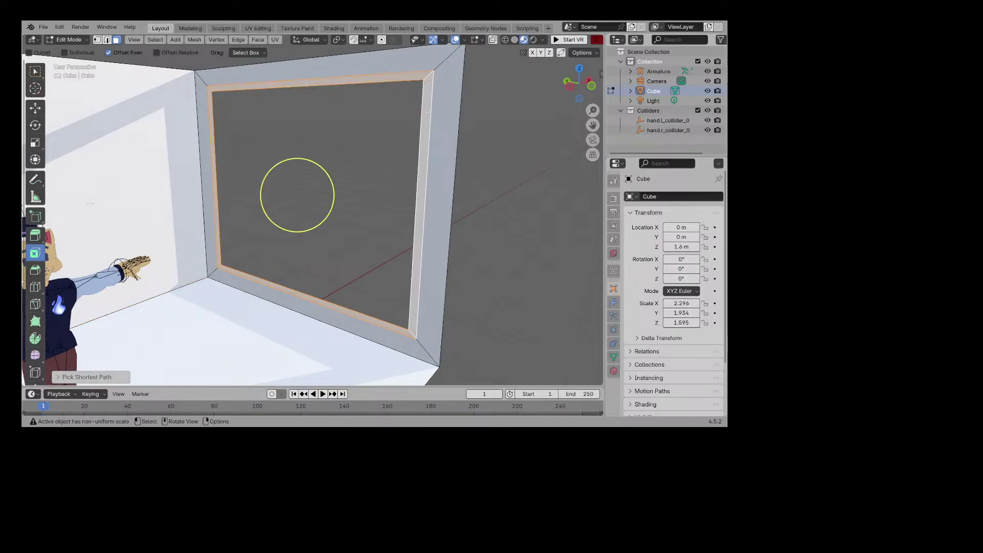
pyautogui.hotkey('shift', 'space')
pyautogui.press('e')
pyautogui.moveTo(272, 200); pyautogui.dragTo(264, 200)
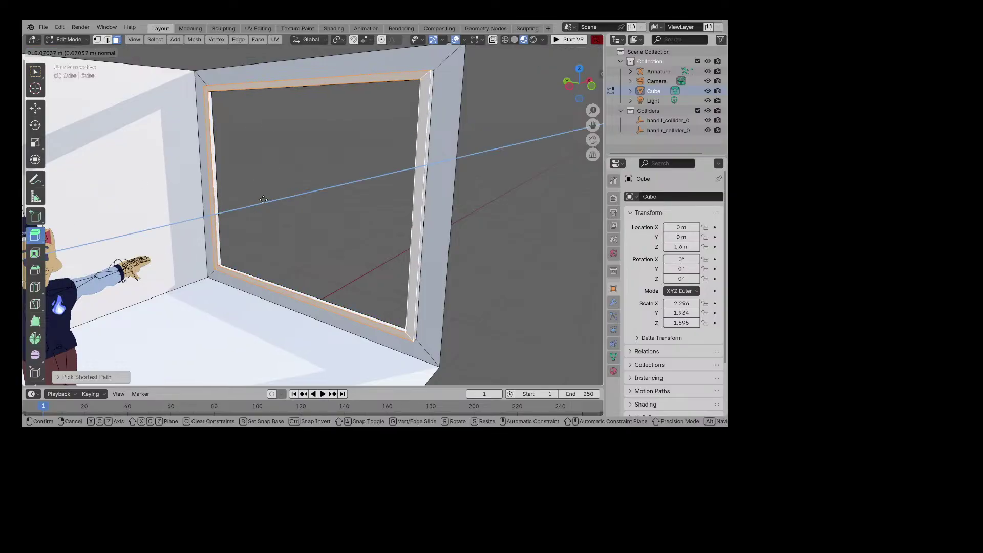
pyautogui.click(263, 199)
# Step: Duplicate the room's floor face in place and separate the copy into its own object
pyautogui.moveTo(263, 200); pyautogui.dragTo(274, 263, button='middle')
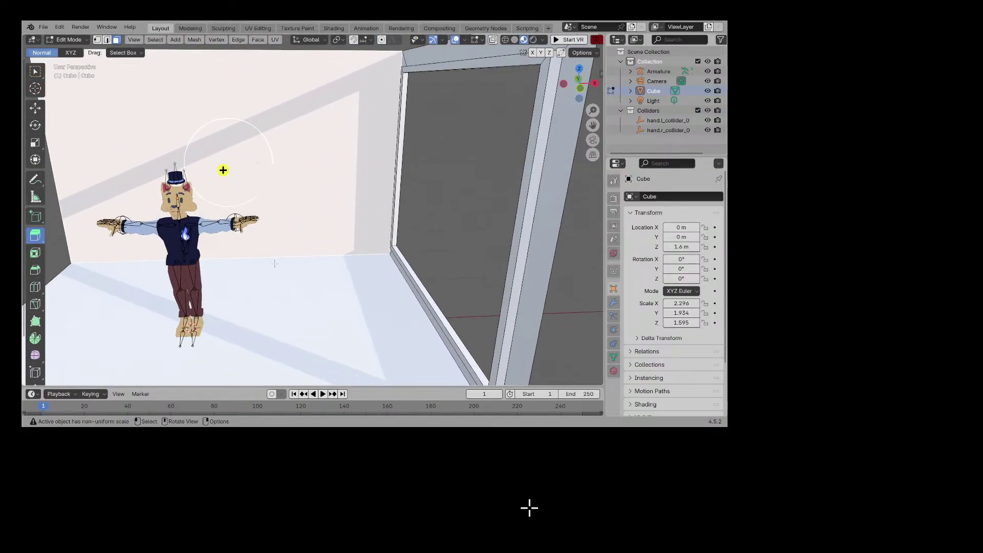
pyautogui.hotkey('shift', 'd')
pyautogui.click(213, 294)
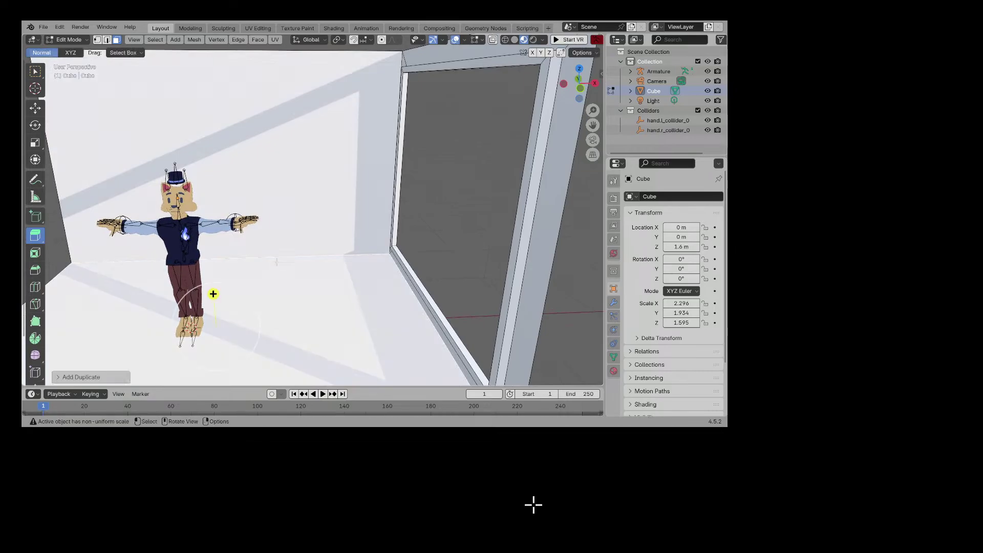
pyautogui.rightClick(278, 265)
pyautogui.moveTo(284, 231)
pyautogui.rightClick(213, 294)
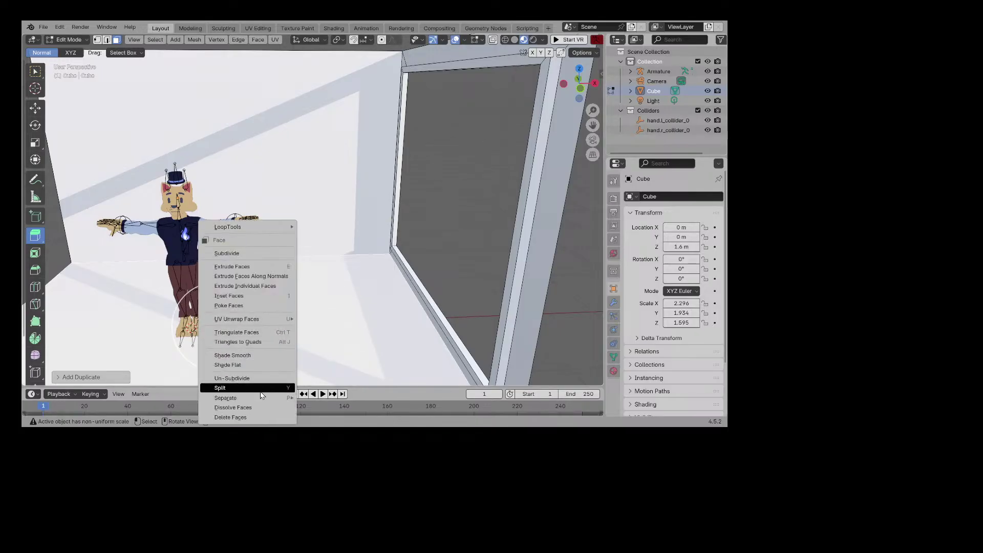
pyautogui.moveTo(257, 398)
pyautogui.click(318, 375)
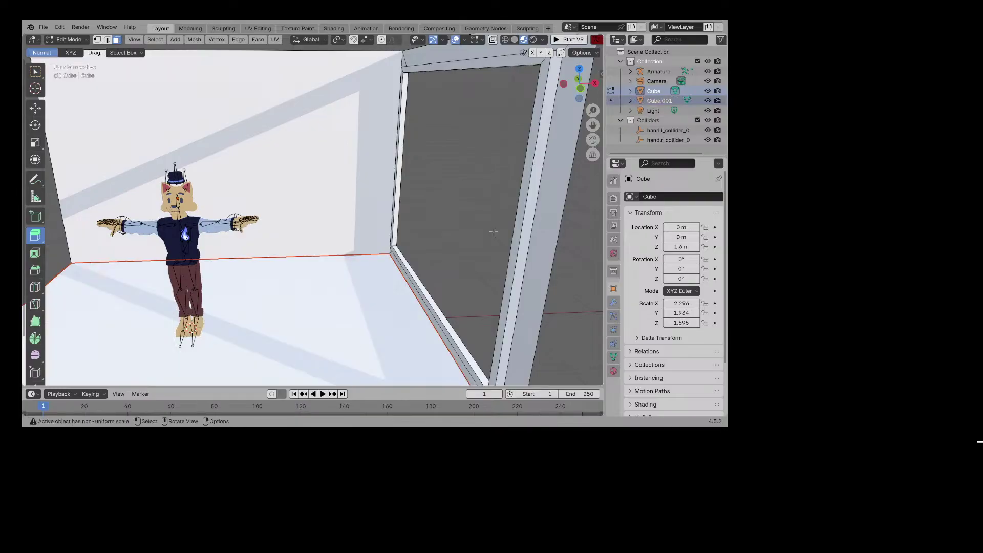
# Step: Add three loop cuts to the separated floor Cube.001: one near the back wall, one lengthwise, and one across the front half
pyautogui.click(660, 101)
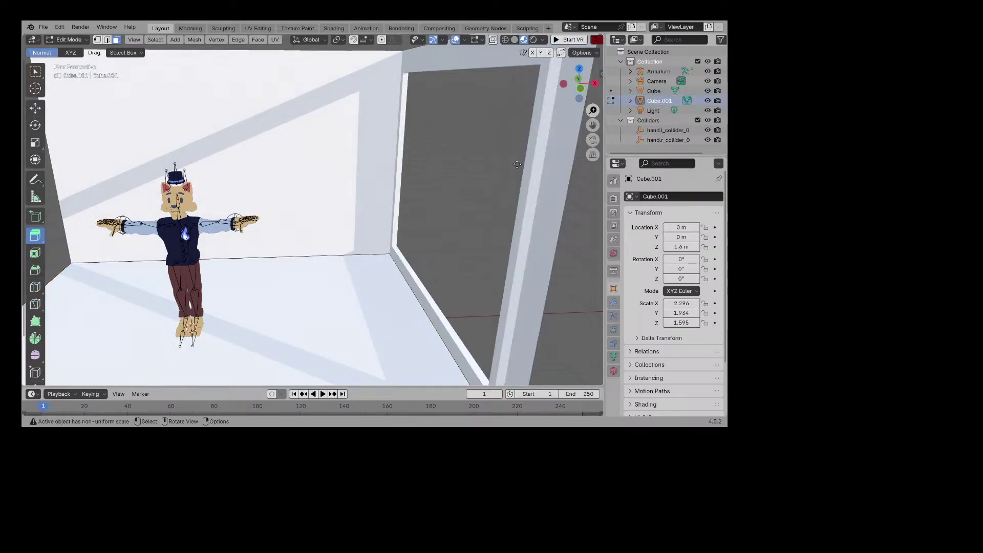
pyautogui.moveTo(517, 164); pyautogui.dragTo(217, 526, button='middle')
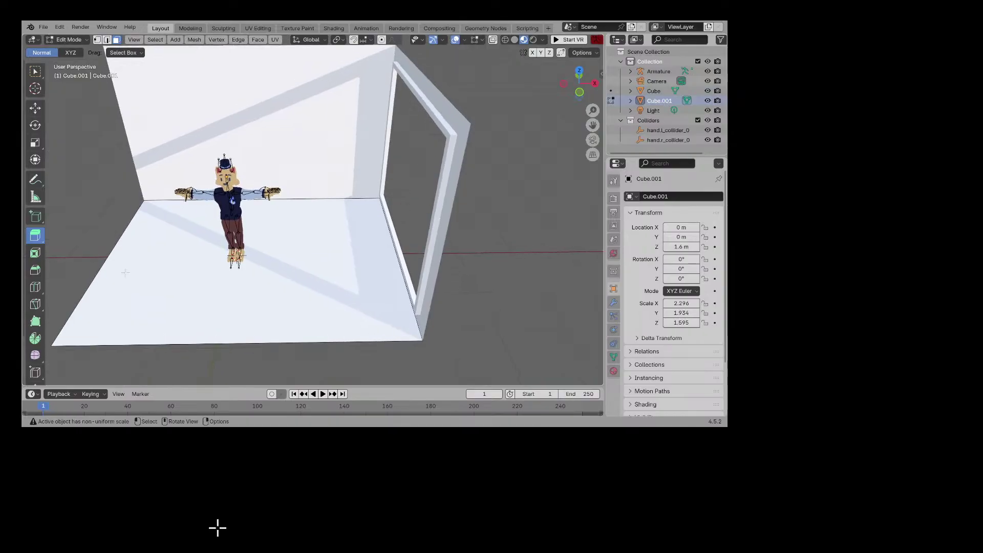
pyautogui.click(36, 288)
pyautogui.moveTo(270, 448); pyautogui.dragTo(297, 461, button='middle')
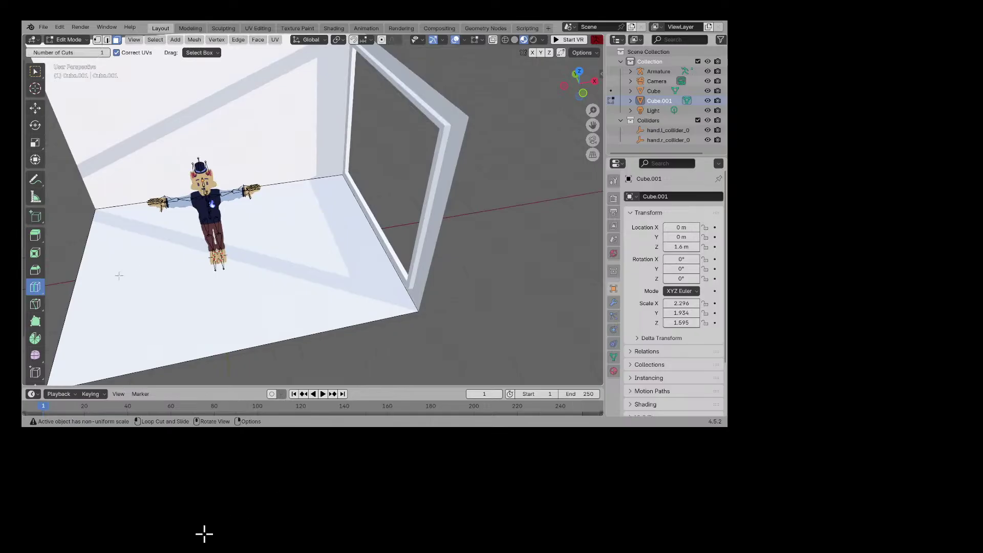
pyautogui.moveTo(80, 272); pyautogui.dragTo(92, 229)
pyautogui.moveTo(256, 430); pyautogui.dragTo(270, 212, button='middle')
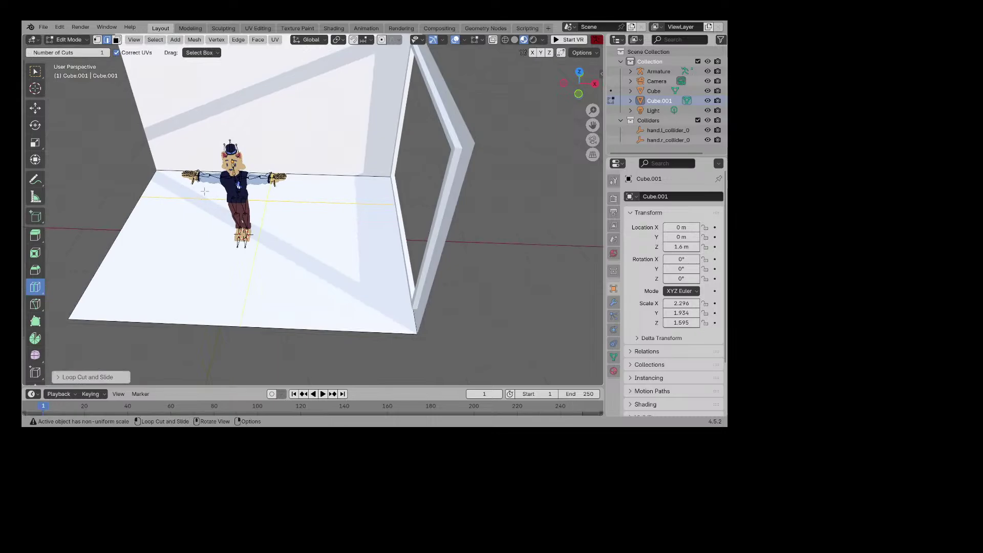
pyautogui.moveTo(204, 191); pyautogui.dragTo(179, 196)
pyautogui.moveTo(409, 425); pyautogui.dragTo(456, 456, button='middle')
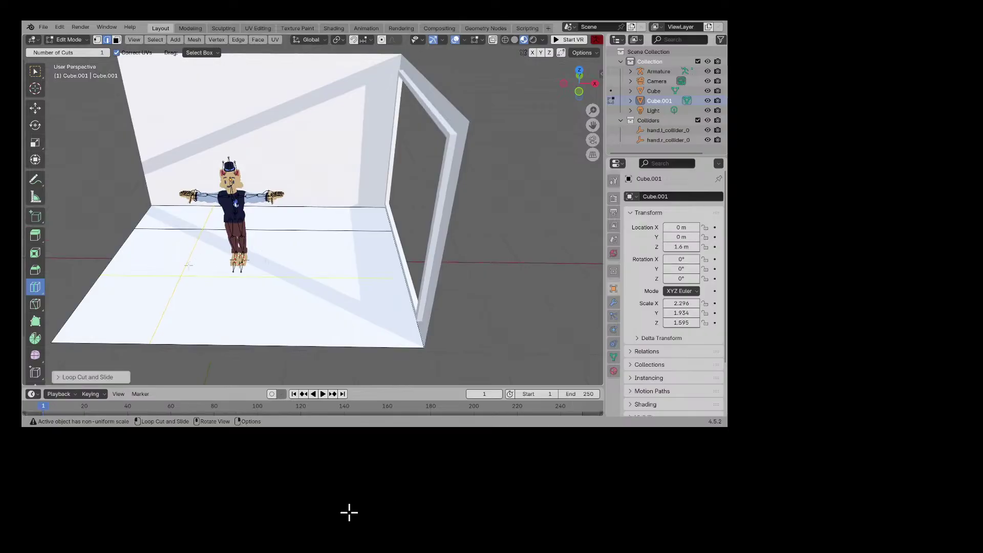
pyautogui.moveTo(177, 270); pyautogui.dragTo(164, 285)
# Step: Move the front segment of the floor's lengthwise edge along X towards the window wall
pyautogui.click(35, 108)
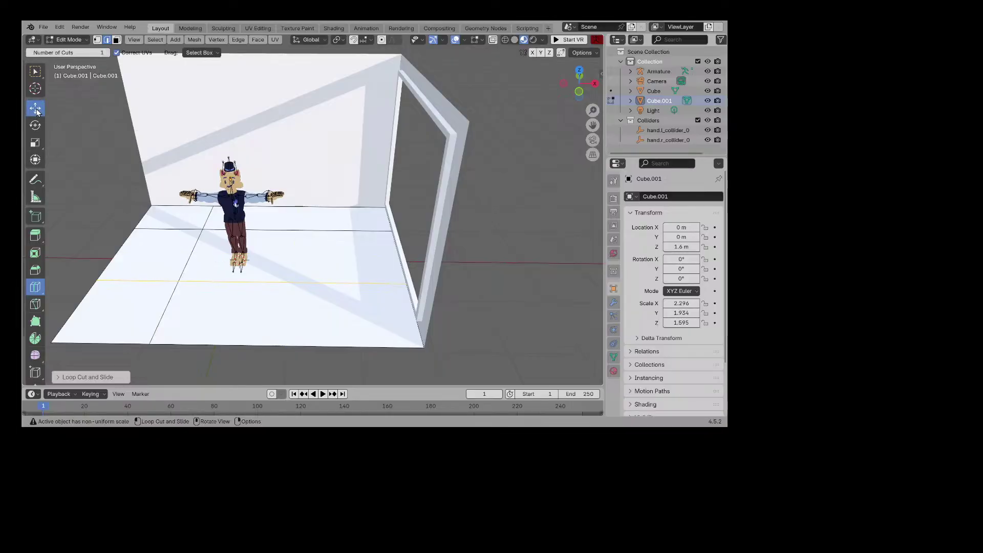
pyautogui.click(204, 293)
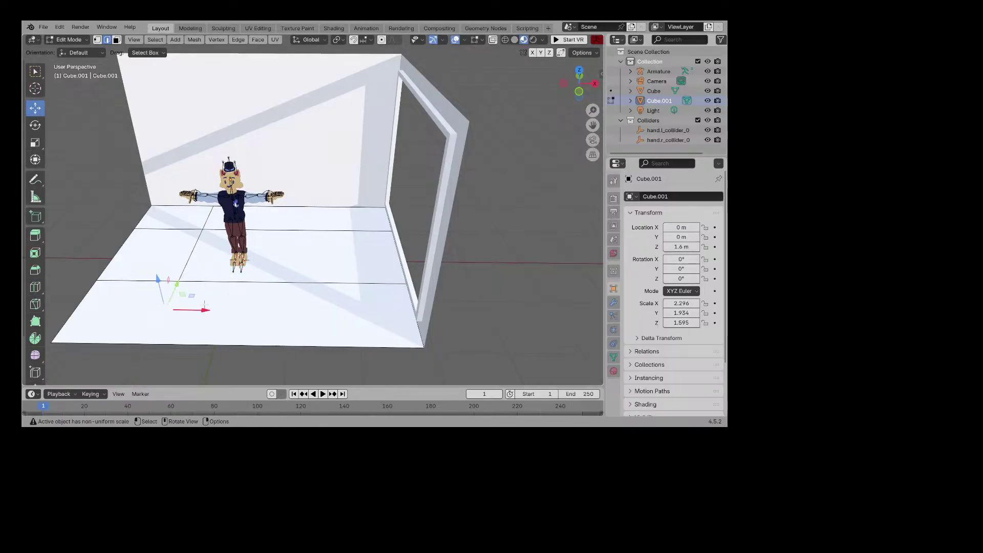
pyautogui.moveTo(204, 306); pyautogui.dragTo(261, 309)
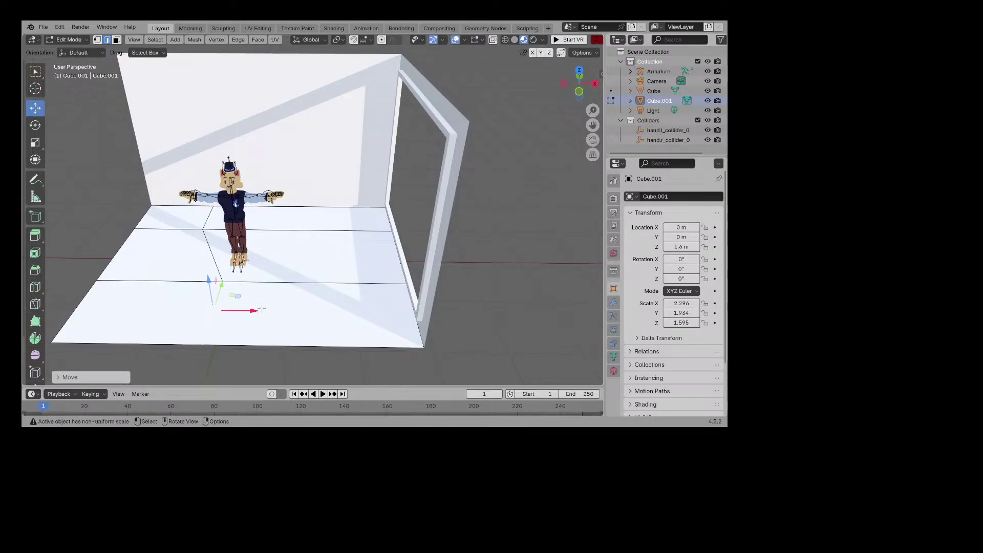
pyautogui.hotkey('ctrl', 'z')
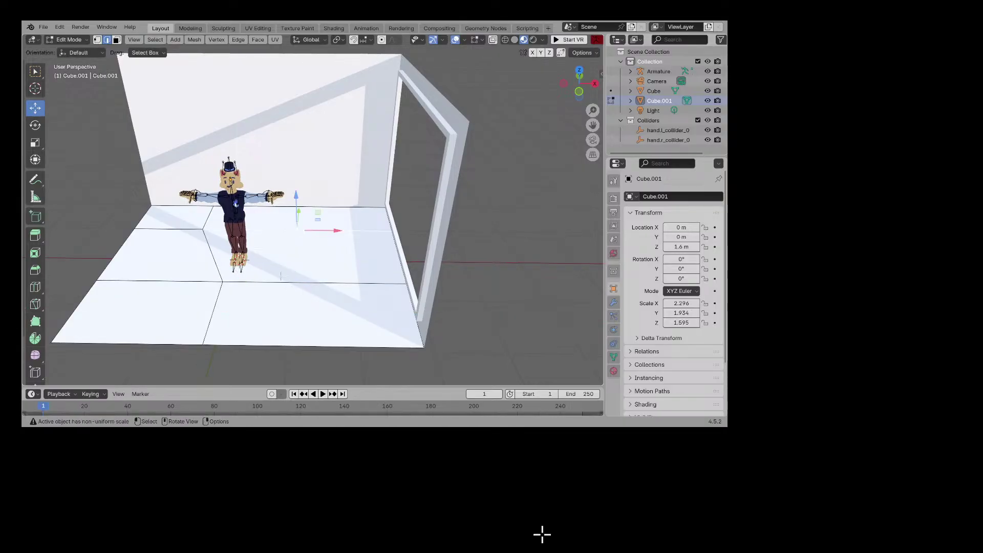
pyautogui.moveTo(536, 538); pyautogui.dragTo(523, 518, button='middle')
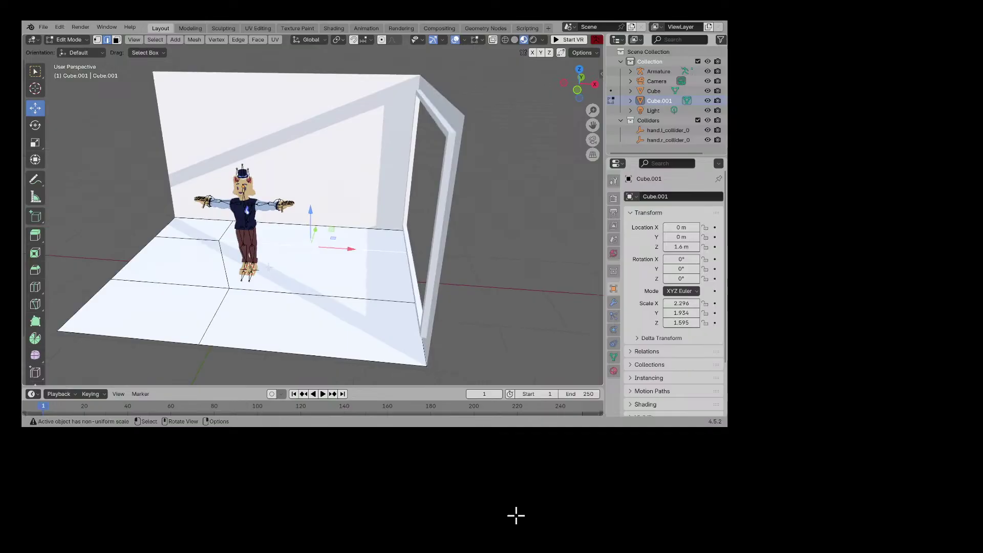
pyautogui.scroll(3, 517, 514)
pyautogui.click(661, 92)
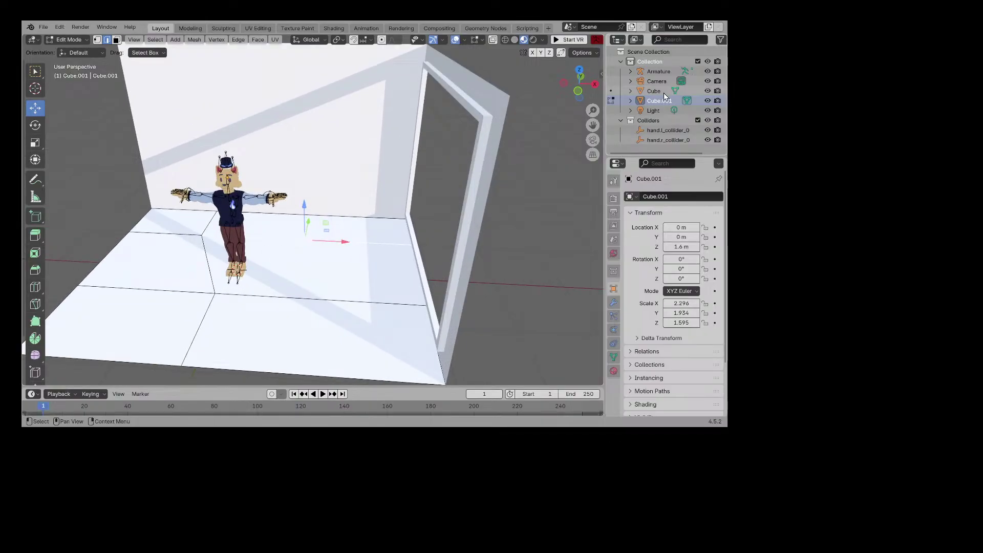
pyautogui.click(656, 100)
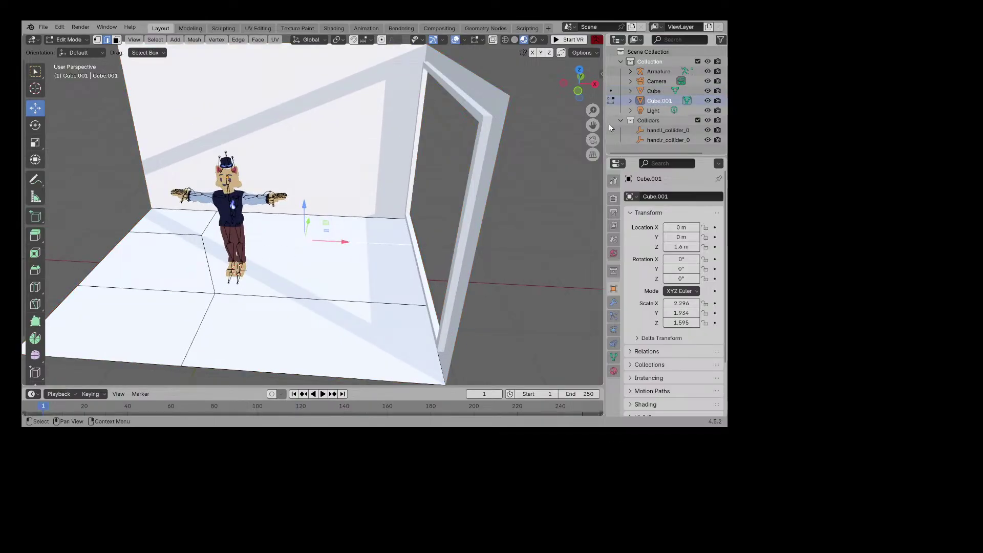
pyautogui.moveTo(939, 508); pyautogui.dragTo(359, 203, button='middle')
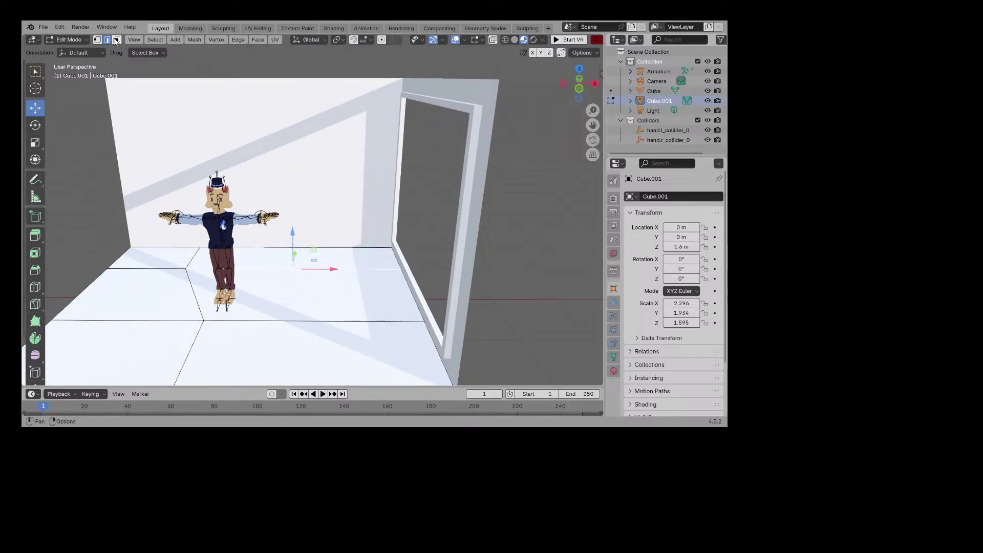
pyautogui.click(35, 235)
pyautogui.click(308, 265)
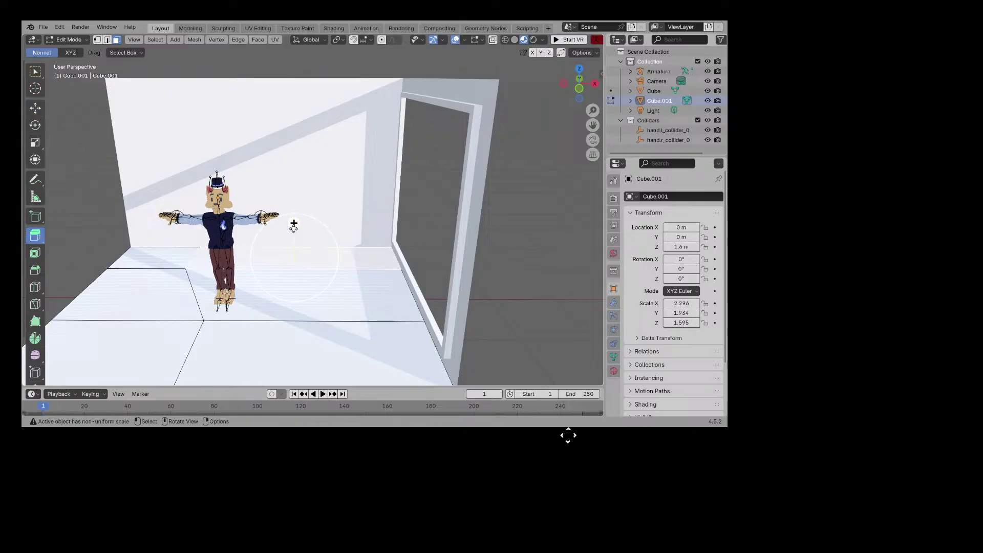
pyautogui.moveTo(294, 225); pyautogui.dragTo(313, 60)
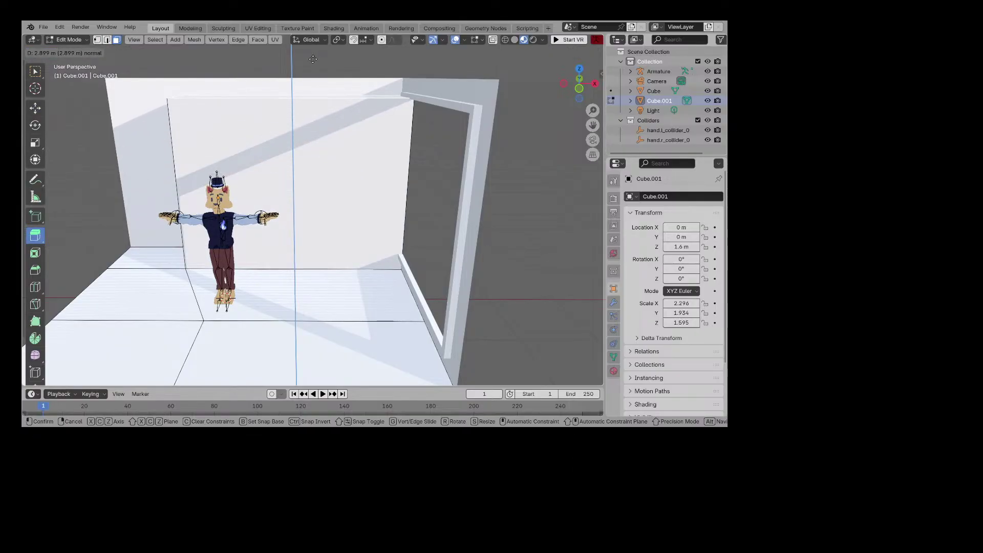
pyautogui.press('Escape')
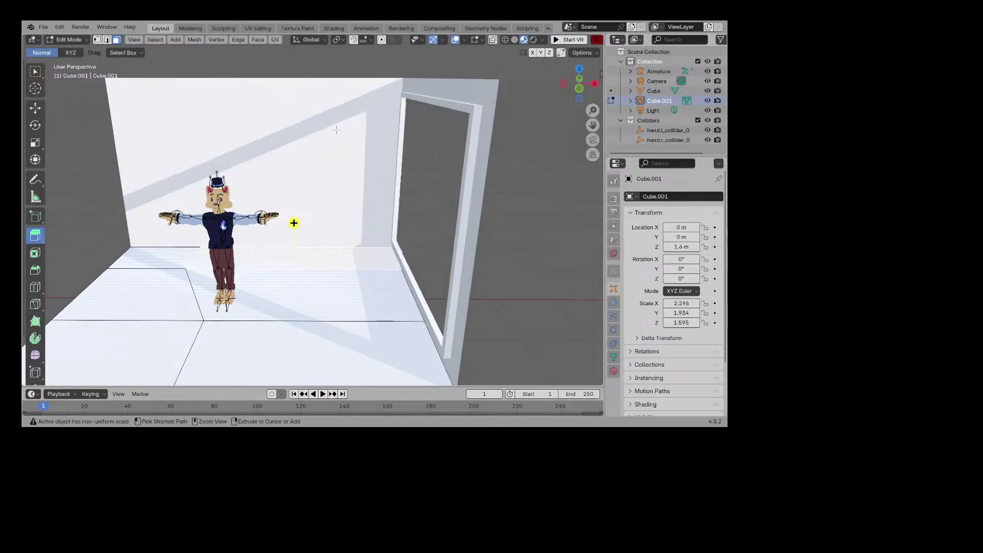
# Step: Add a lengthwise loop cut to the floor object Cube.001, close to the window wall
pyautogui.click(34, 288)
pyautogui.moveTo(410, 266); pyautogui.dragTo(442, 265)
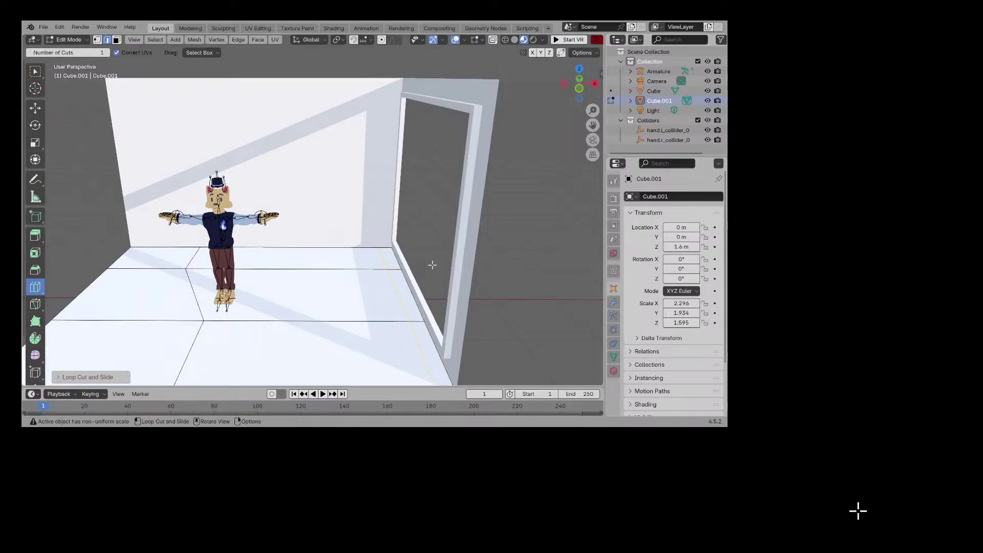
# Step: Activate Extrude Region and select the back-row face of floor object Cube.001, between its two lengthwise cuts
pyautogui.click(35, 235)
pyautogui.click(320, 258)
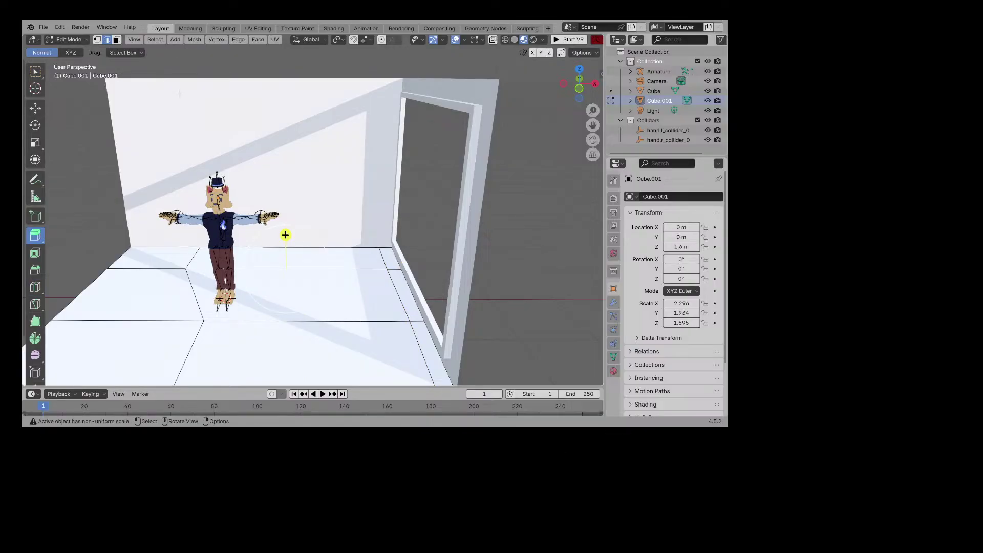
pyautogui.click(117, 40)
pyautogui.click(286, 258)
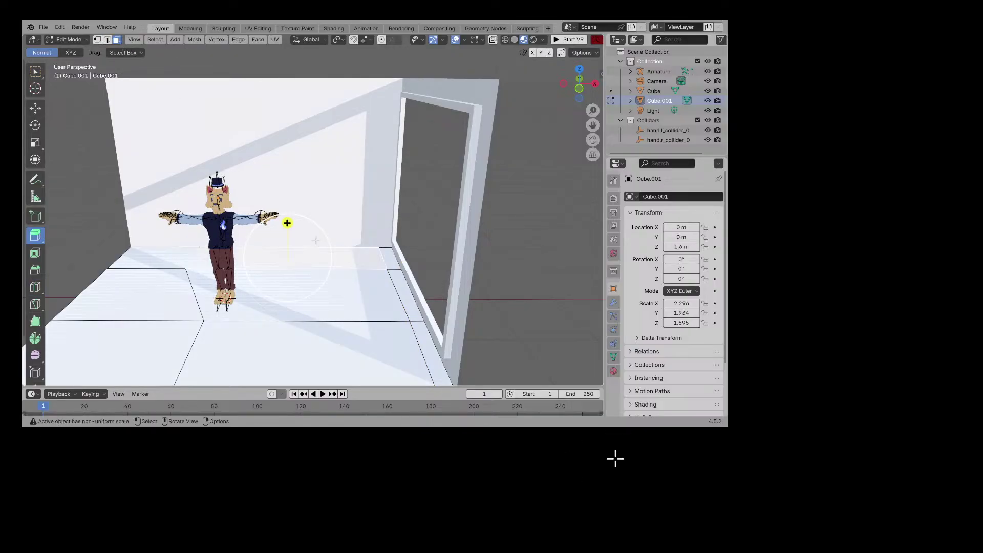
# Step: Try to extrude the selected back-row floor face upwards along the back wall, and undo the extrusion
pyautogui.moveTo(285, 221); pyautogui.dragTo(319, 53)
pyautogui.moveTo(319, 53); pyautogui.dragTo(379, 90, button='middle')
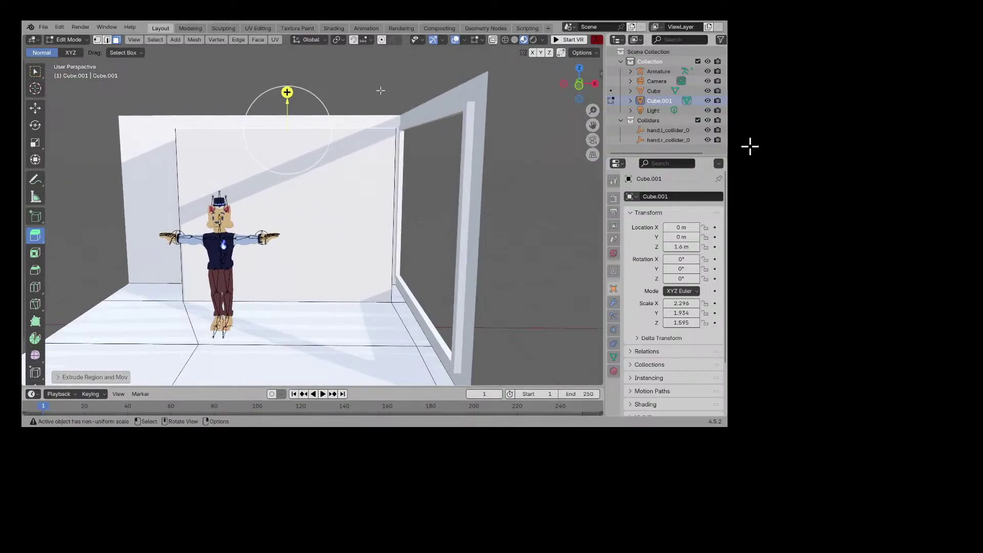
pyautogui.scroll(2, 376, 95)
pyautogui.hotkey('ctrl', 'z')
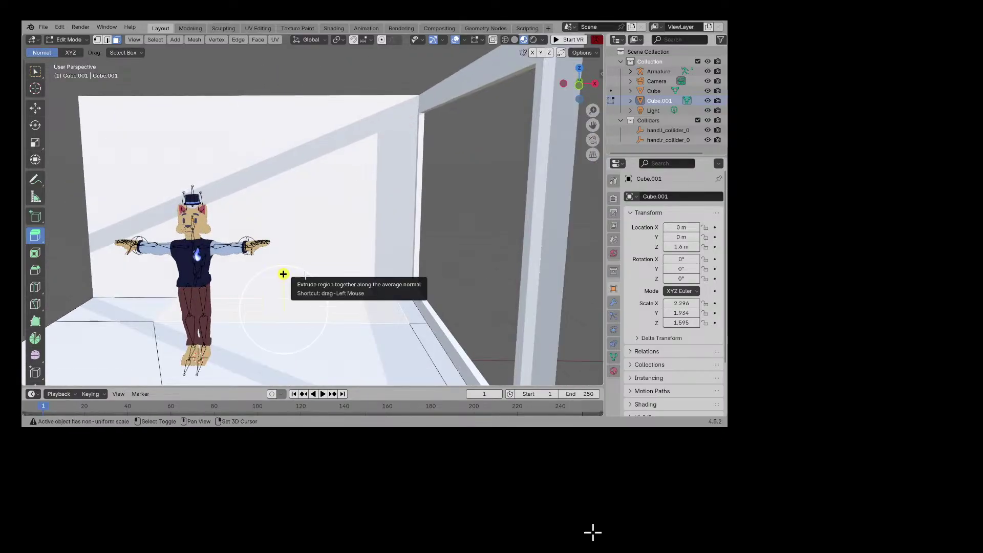
# Step: Duplicate the selected back-row floor face in place and separate the copy into its own object
pyautogui.hotkey('shift', 'd')
pyautogui.rightClick(305, 276)
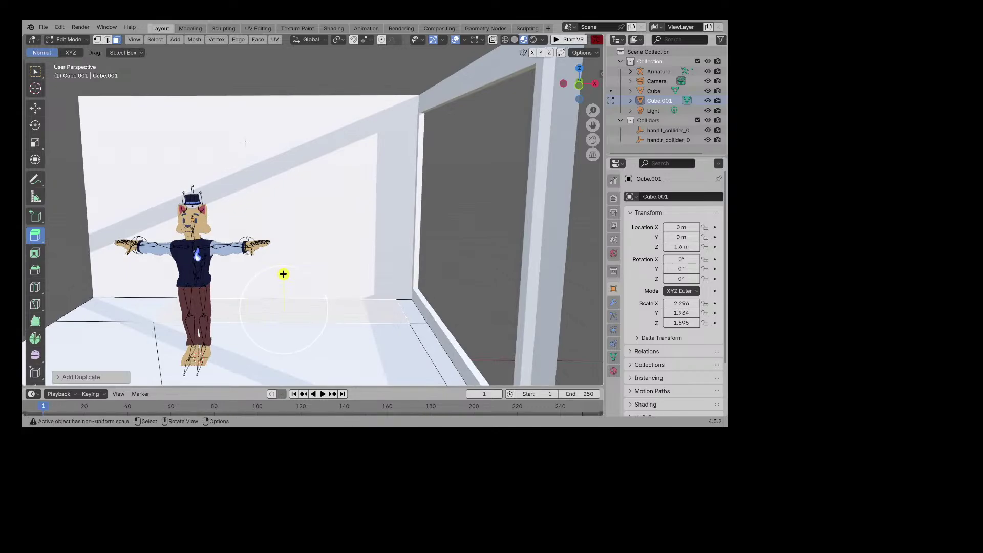
pyautogui.rightClick(248, 303)
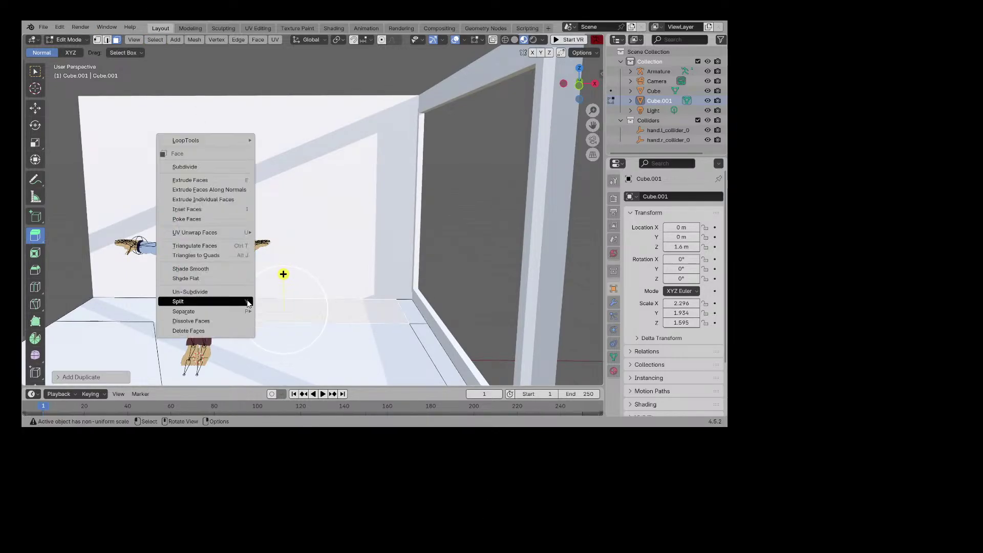
pyautogui.moveTo(240, 310)
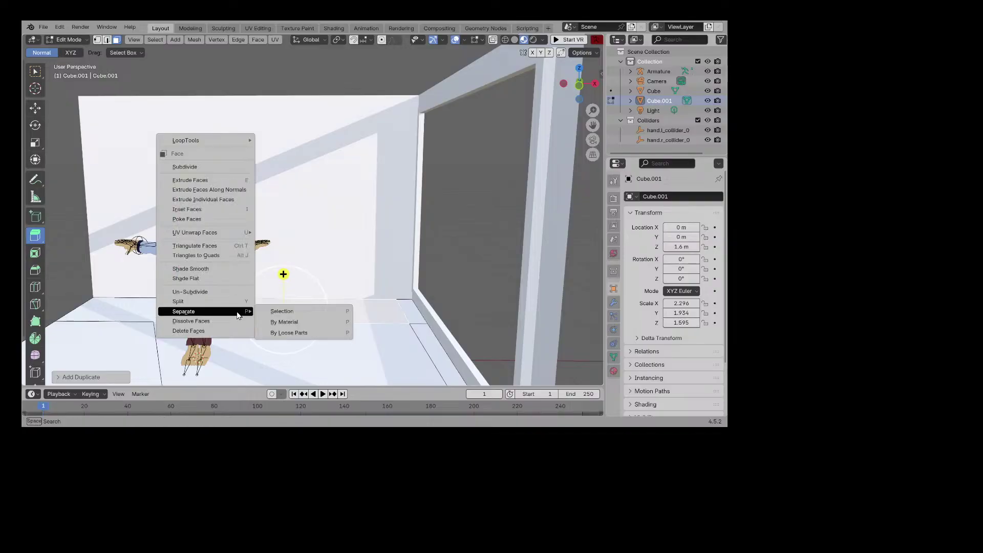
pyautogui.click(287, 311)
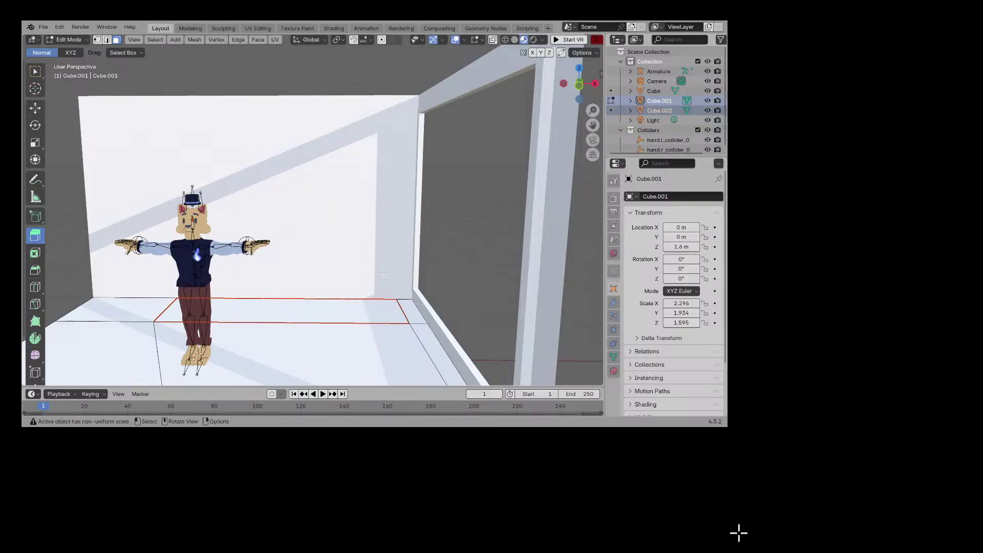
# Step: Switch editing to Cube.002 and extrude its face upwards into a tall block reaching nearly the top of the back wall
pyautogui.click(612, 110)
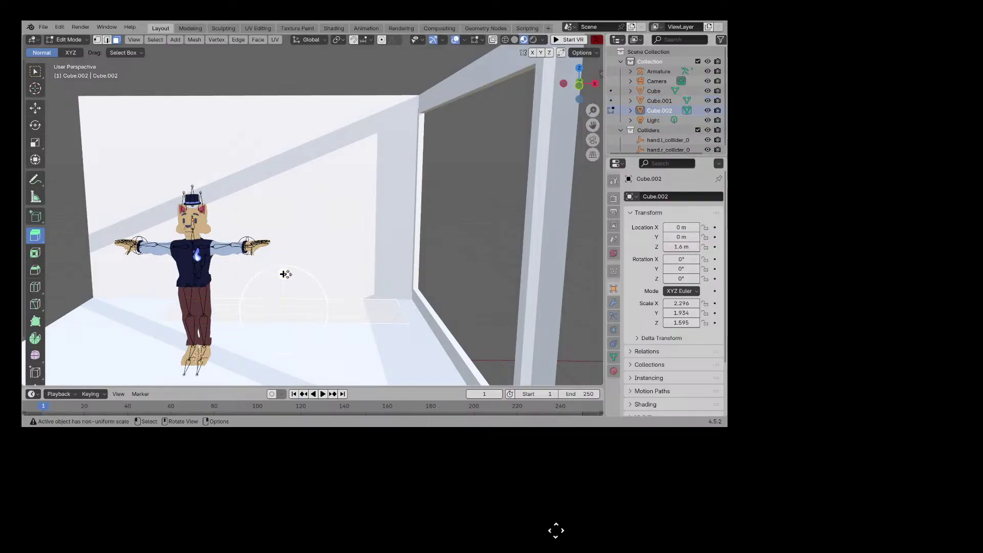
pyautogui.moveTo(286, 274); pyautogui.dragTo(327, 70)
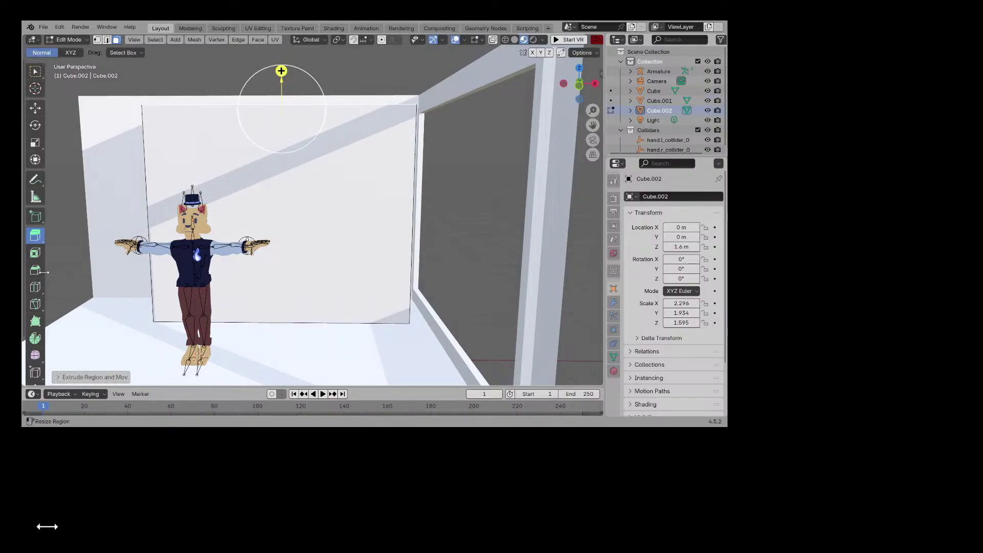
# Step: Add three loop cuts to the block: two horizontal ones dividing its height into three rows and one vertical one near the character
pyautogui.click(34, 287)
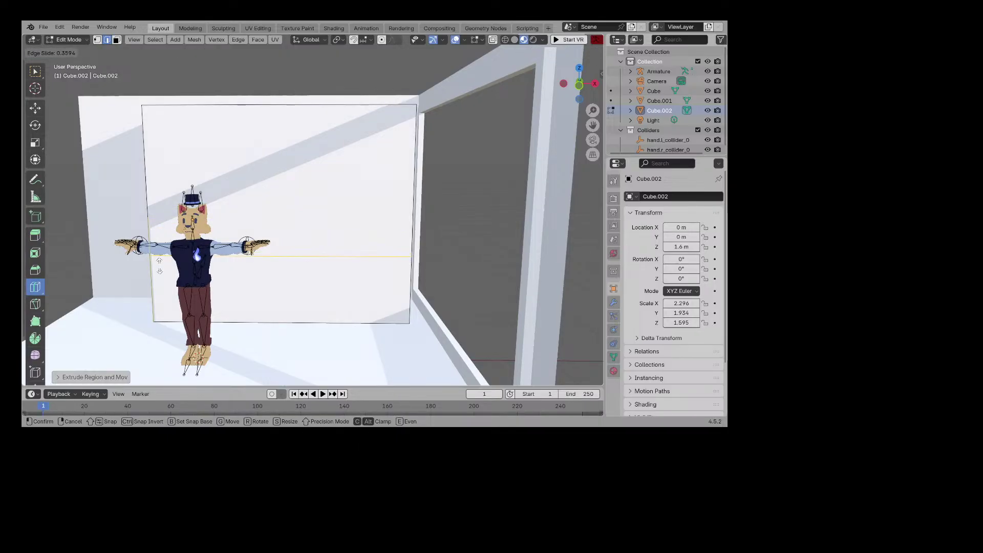
pyautogui.moveTo(158, 261); pyautogui.dragTo(159, 276)
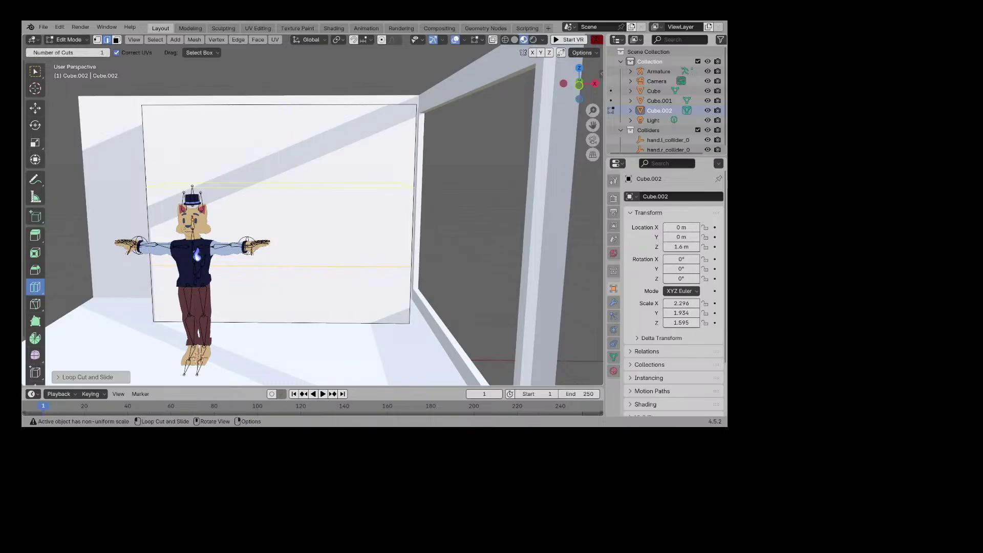
pyautogui.click(155, 187)
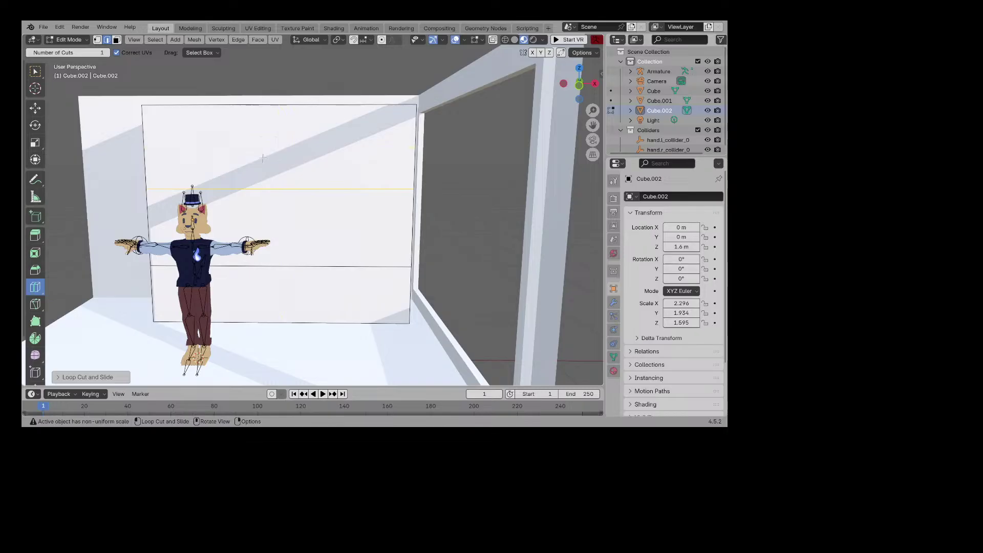
pyautogui.moveTo(274, 185); pyautogui.dragTo(232, 183)
# Step: Dissolve the two horizontal edges on the front of the block's narrow column behind the character
pyautogui.click(35, 108)
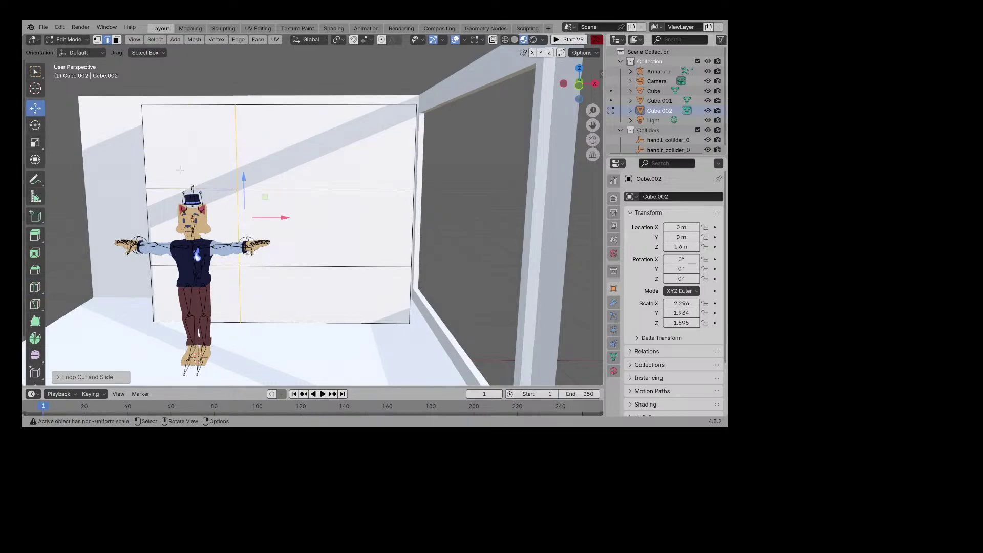
pyautogui.click(187, 189)
pyautogui.hotkey('ctrl', 'e')
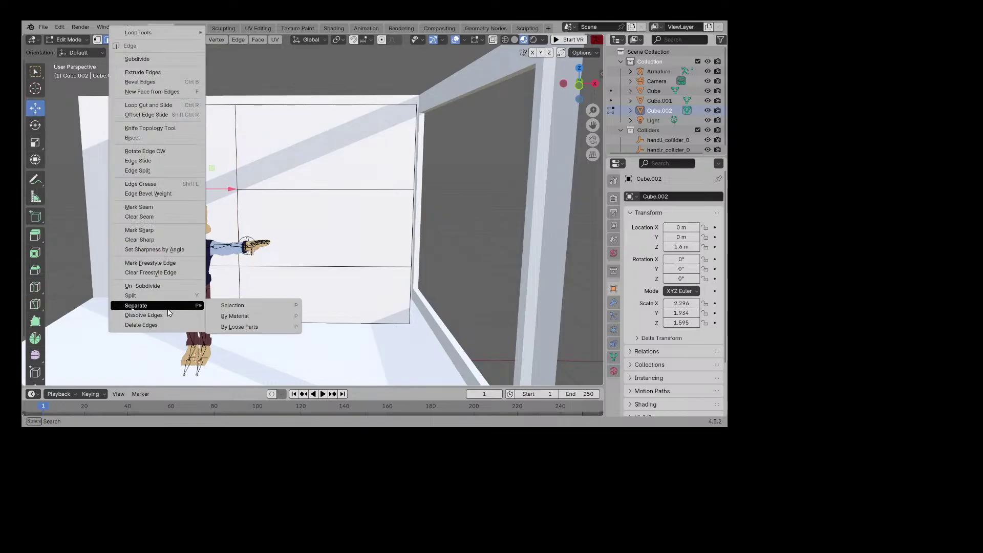
pyautogui.click(154, 315)
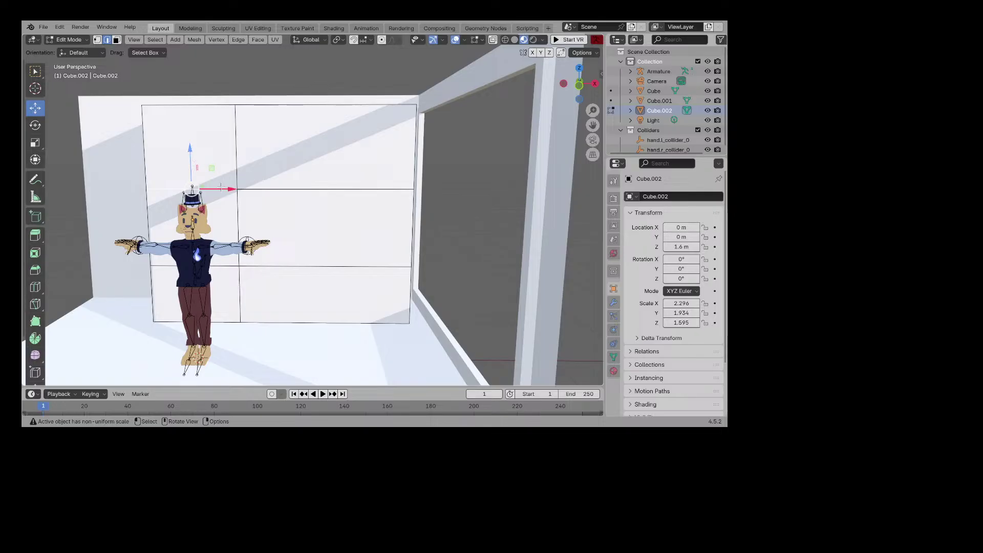
pyautogui.hotkey('ctrl', 'e')
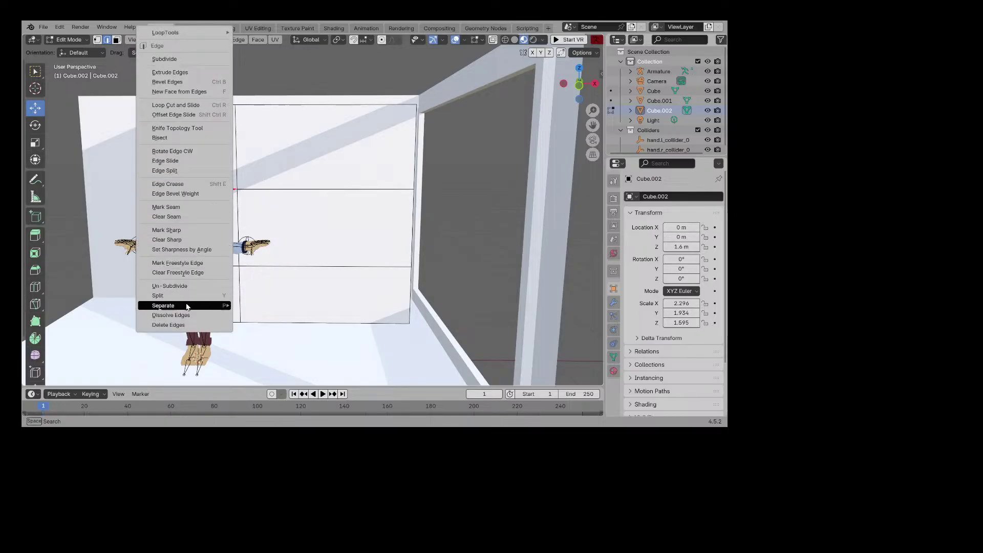
pyautogui.click(185, 316)
pyautogui.click(220, 260)
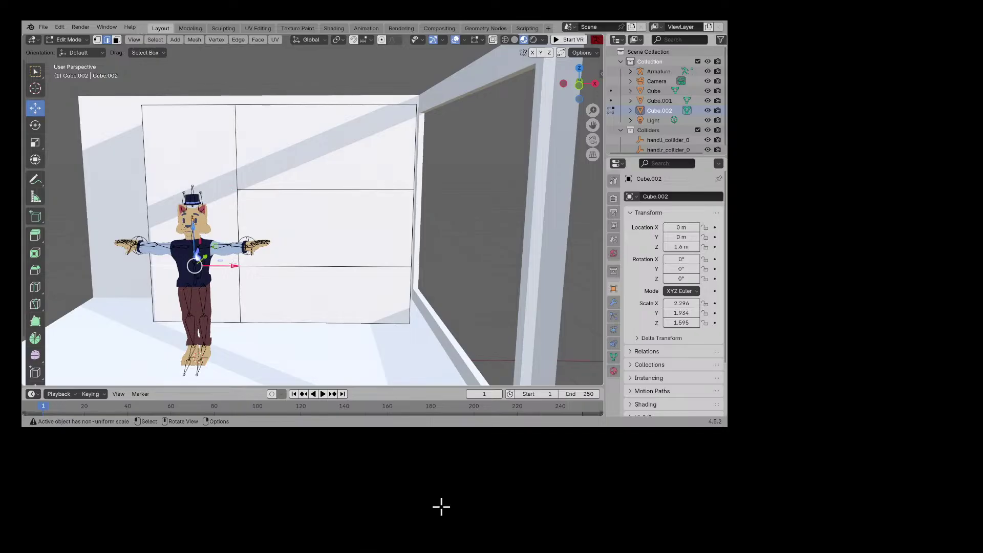
pyautogui.hotkey('ctrl', 'e')
pyautogui.click(204, 313)
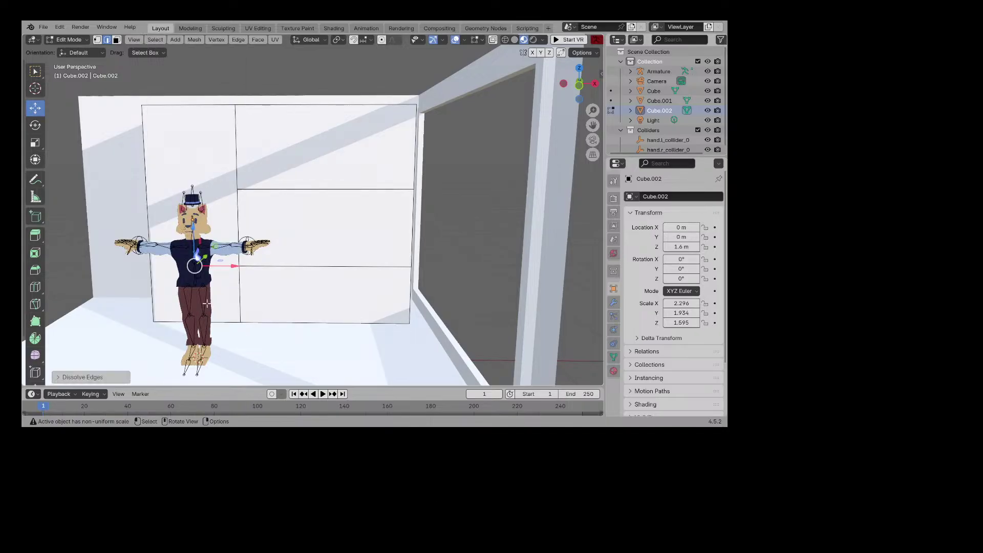
# Step: Try to knife a horizontal cut across the upper part of the block's narrow column
pyautogui.click(35, 304)
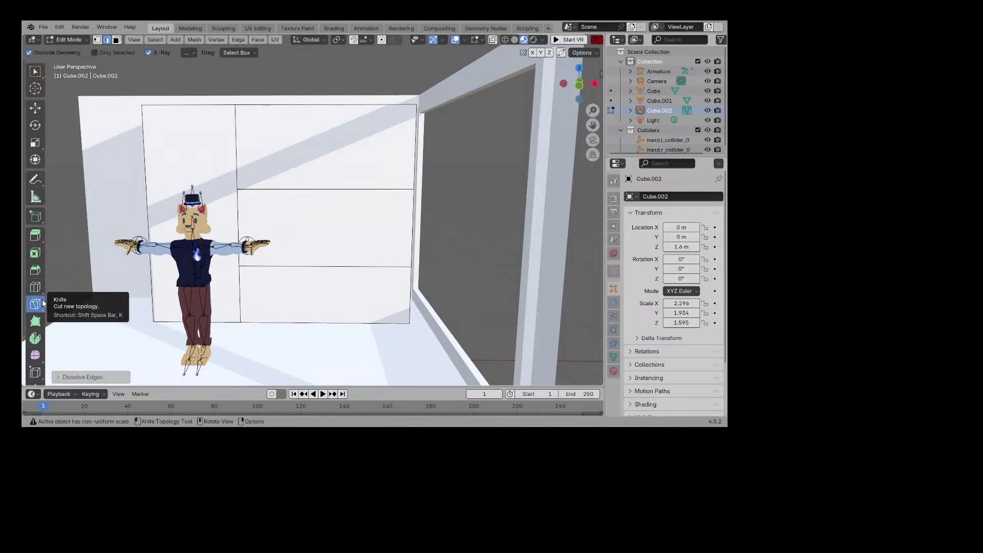
pyautogui.click(144, 147)
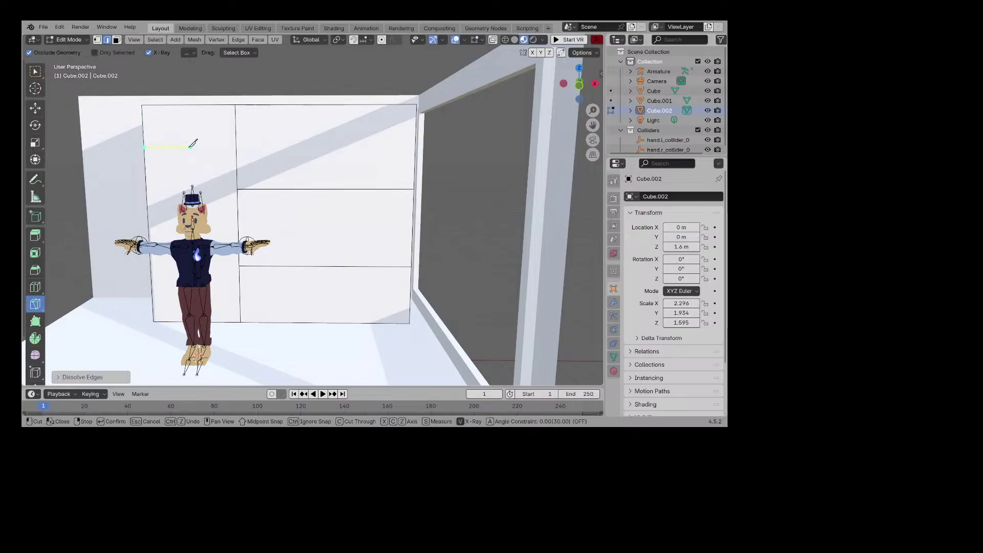
pyautogui.click(236, 147)
pyautogui.press('Return')
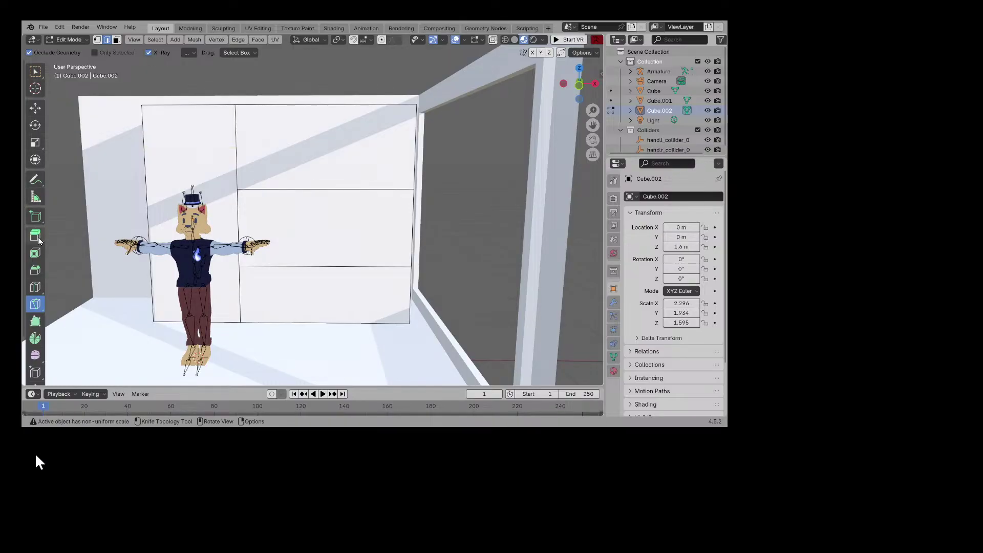
pyautogui.click(35, 108)
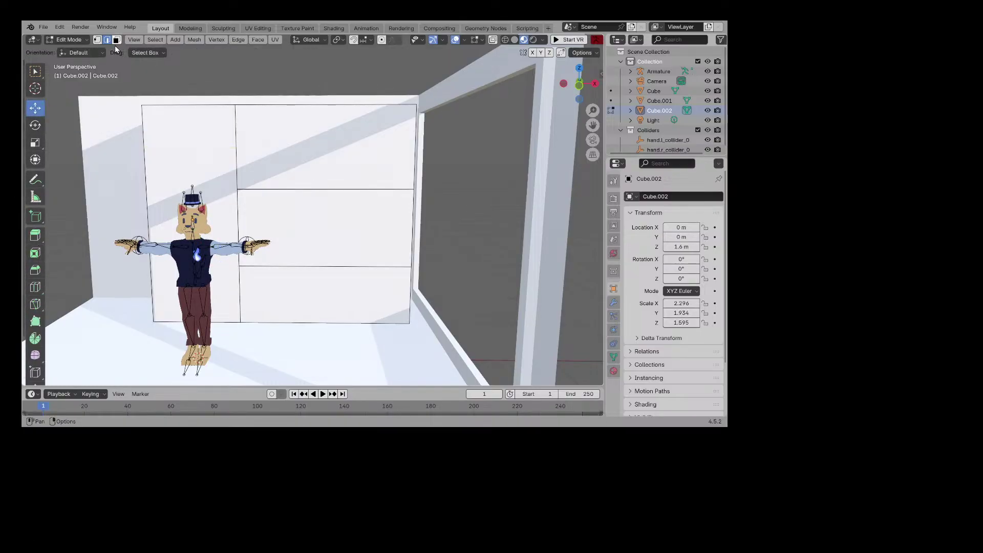
# Step: Knife a horizontal cut across the narrow column, level with the lower horizontal edge of the wide column
pyautogui.click(34, 305)
pyautogui.click(239, 266)
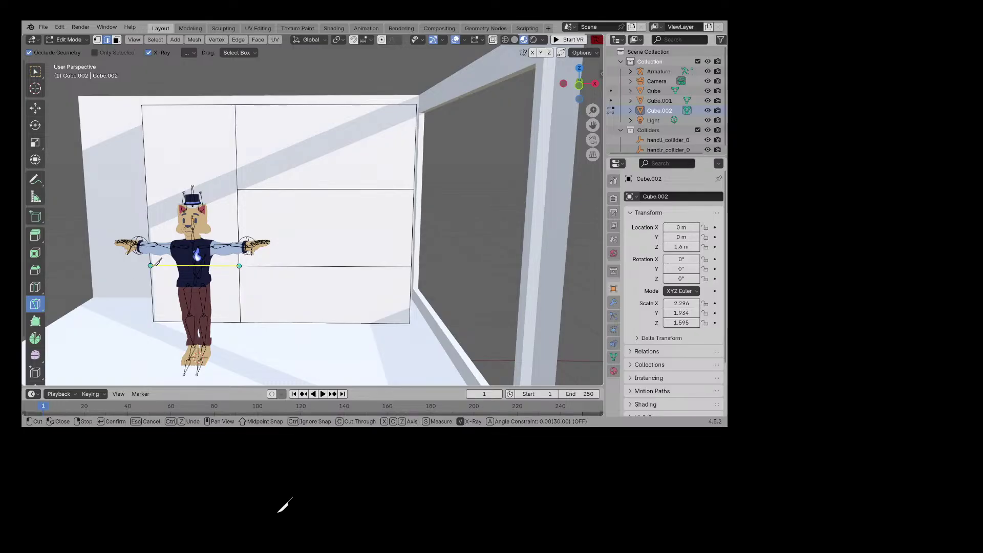
pyautogui.press('Return')
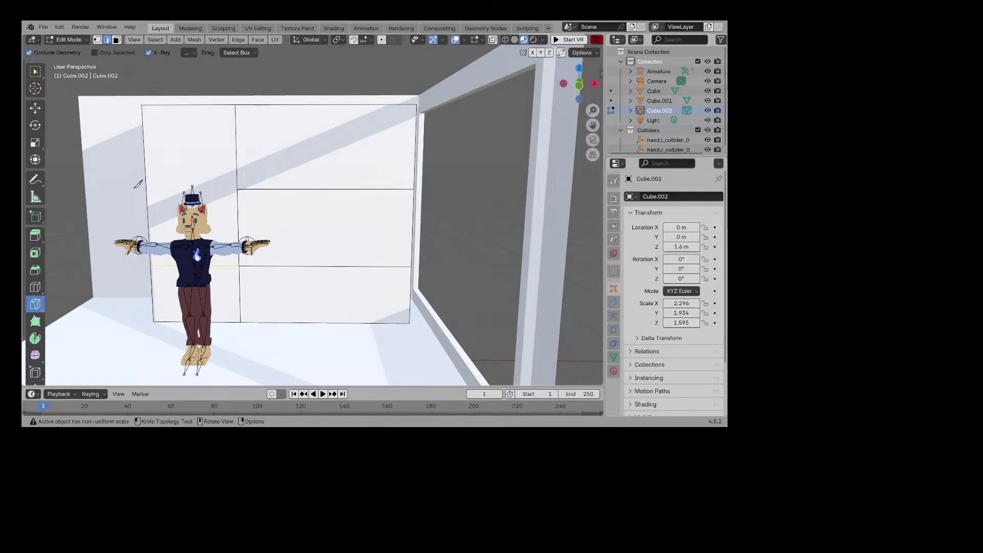
# Step: Inset the tall upper face of the narrow column slightly to form a thin frame border
pyautogui.click(35, 110)
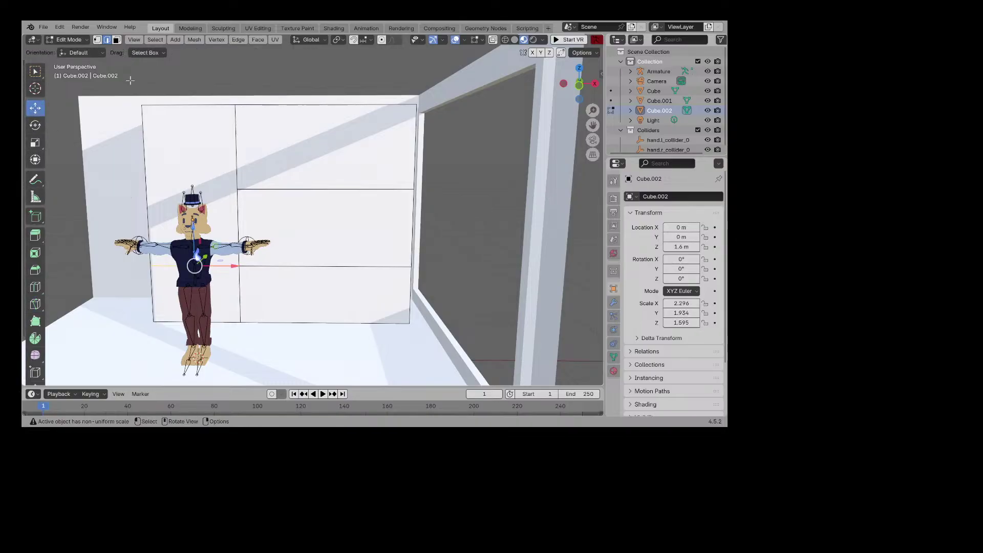
pyautogui.click(117, 40)
pyautogui.click(175, 191)
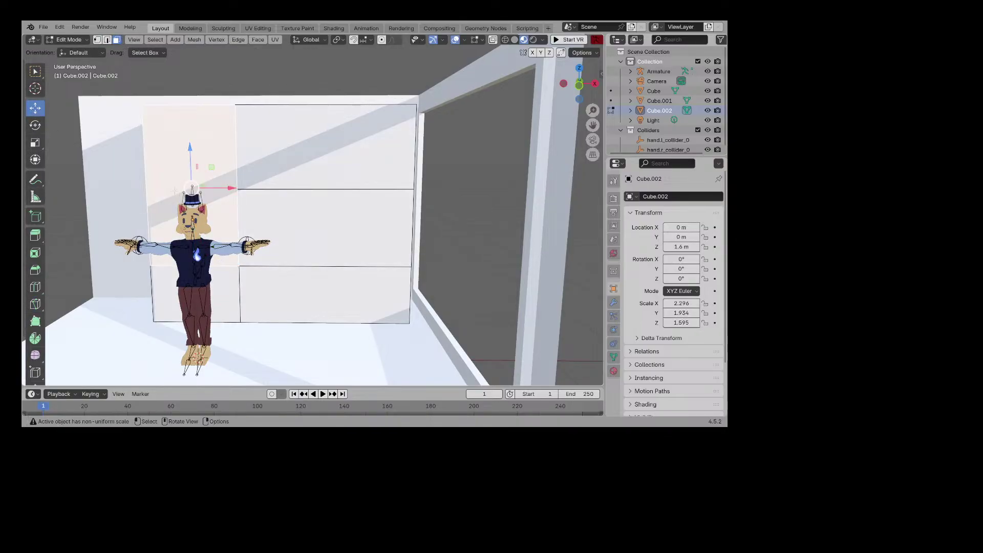
pyautogui.click(35, 253)
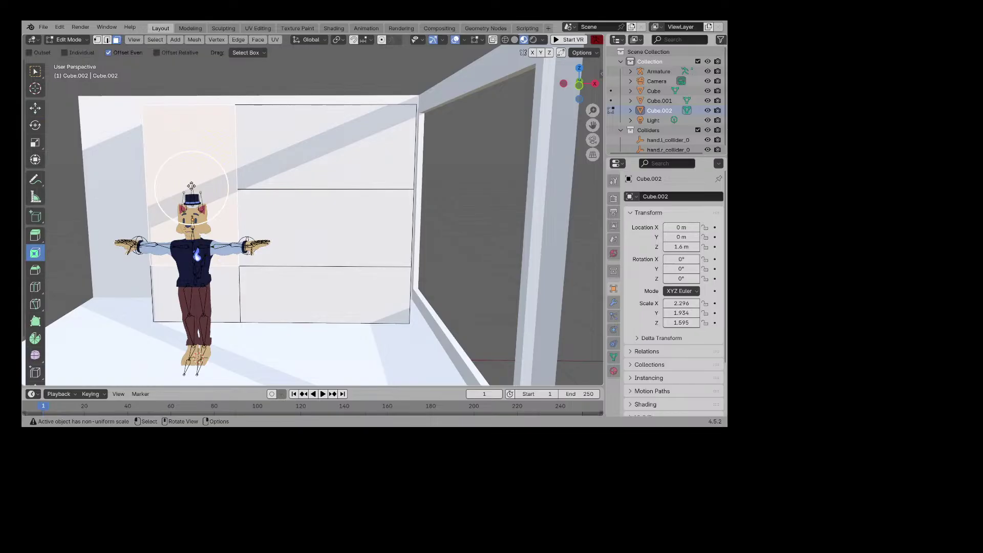
pyautogui.moveTo(191, 185); pyautogui.dragTo(195, 177)
# Step: Try to inset the top face of the block's wide column, and undo the inset
pyautogui.moveTo(196, 177); pyautogui.dragTo(367, 145, button='middle')
pyautogui.click(366, 145)
pyautogui.press('i')
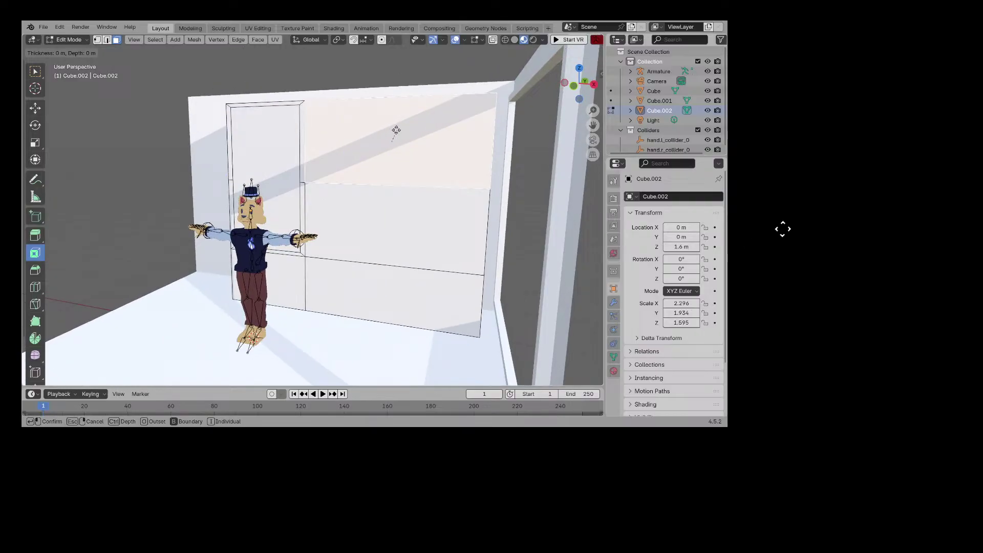
pyautogui.moveTo(395, 130)
pyautogui.mouseDown()
pyautogui.moveTo(447, 129)
pyautogui.moveTo(407, 130)
pyautogui.mouseUp()
pyautogui.hotkey('ctrl', 'z')
pyautogui.hotkey('ctrl', 'z')
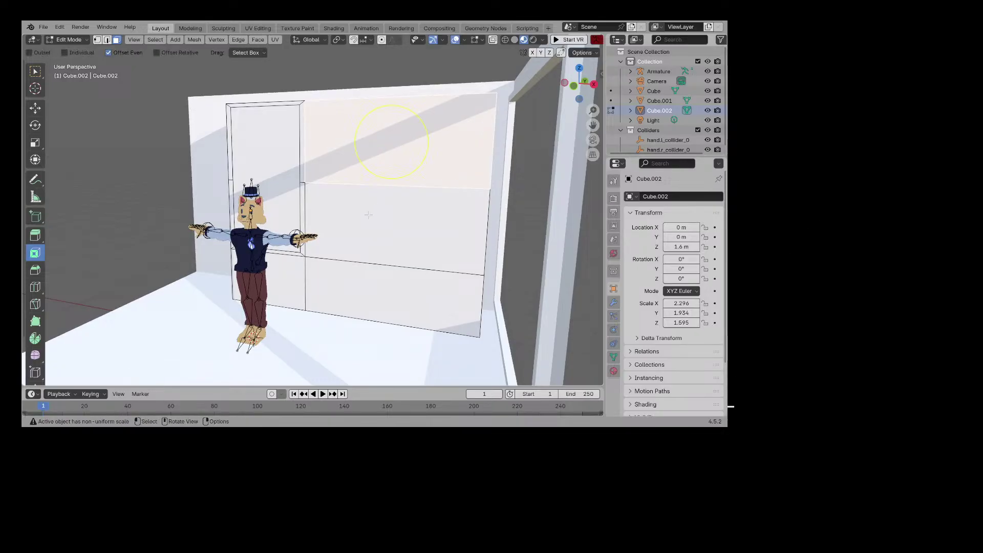
# Step: Try to inset the top and middle faces of the wide column together, and undo it
pyautogui.keyDown('shift'); pyautogui.click(368, 214); pyautogui.keyUp('shift')
pyautogui.moveTo(401, 166); pyautogui.dragTo(395, 168)
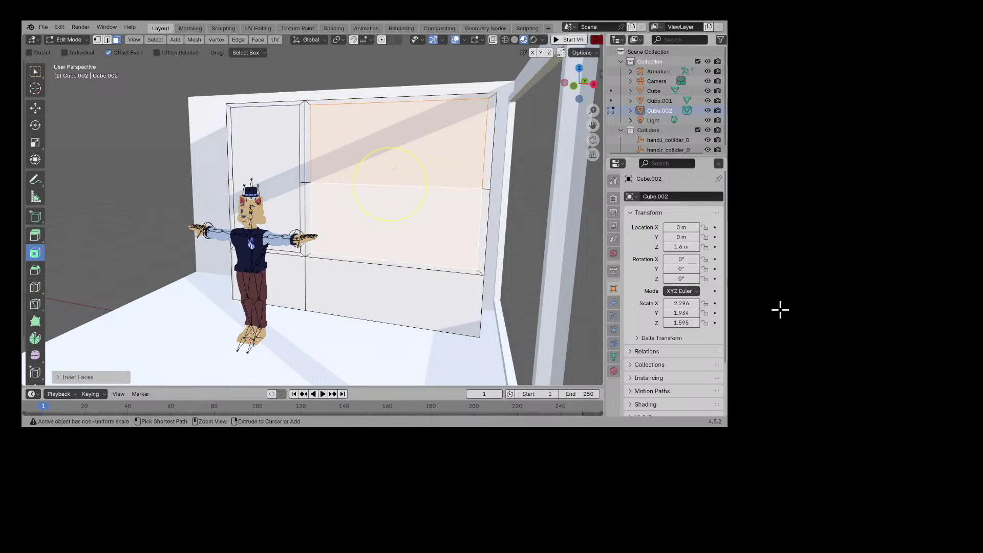
pyautogui.hotkey('ctrl', 'z')
pyautogui.hotkey('ctrl', 'z')
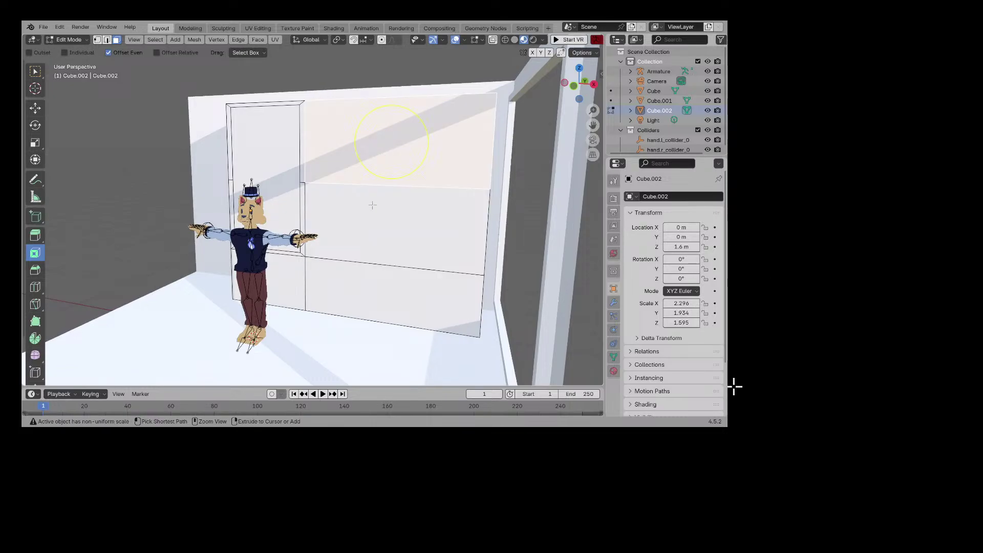
# Step: Set the pivot point to Individual Origins, try insetting the wide column's top and middle faces again, and undo the inset
pyautogui.click(337, 40)
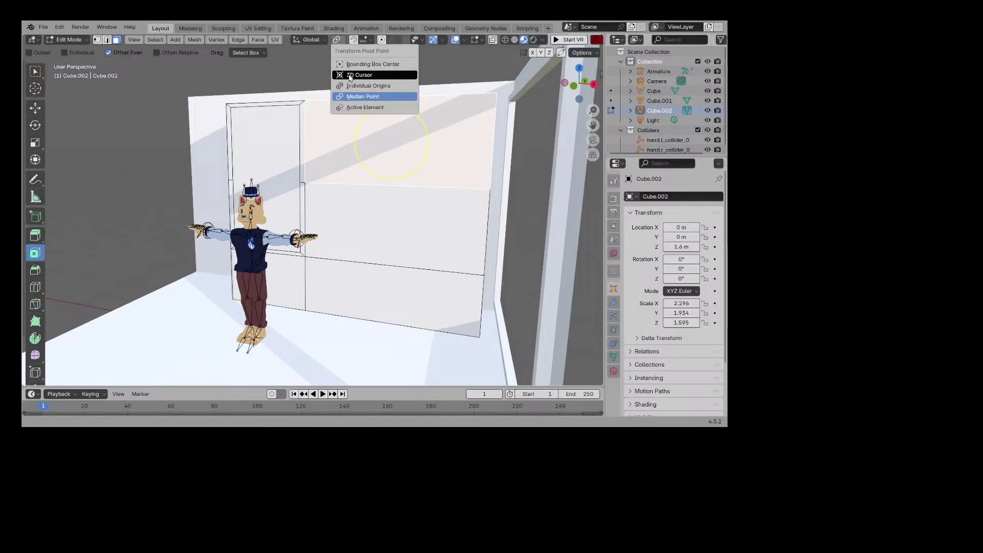
pyautogui.click(351, 85)
pyautogui.keyDown('ctrl'); pyautogui.click(372, 207); pyautogui.keyUp('ctrl')
pyautogui.moveTo(386, 165); pyautogui.dragTo(374, 176)
pyautogui.hotkey('ctrl', 'z')
pyautogui.hotkey('ctrl', 'z')
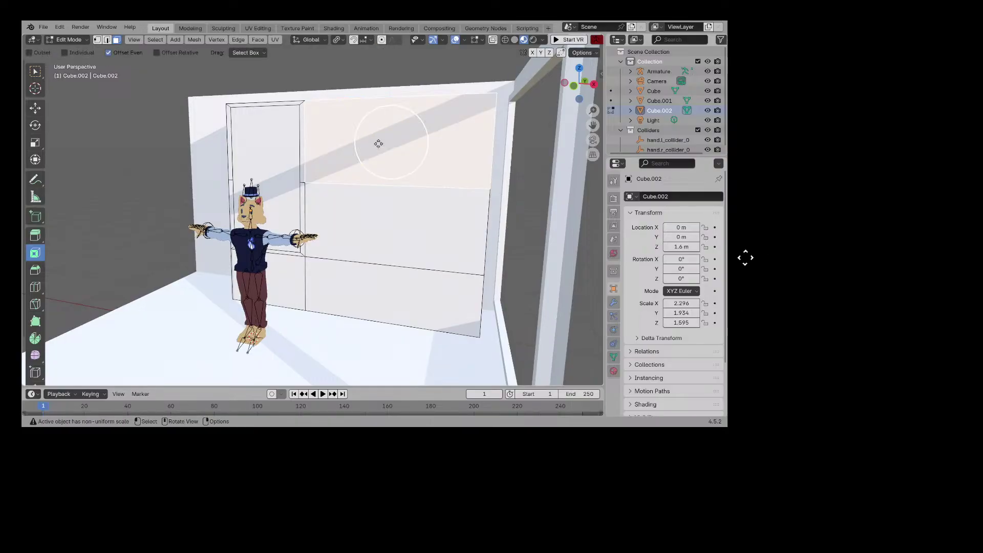
# Step: Extrude the wide column's top and middle faces individually in place, then scale both together to about 0.85 to form frame borders
pyautogui.press('e')
pyautogui.rightClick(378, 143)
pyautogui.click(376, 200)
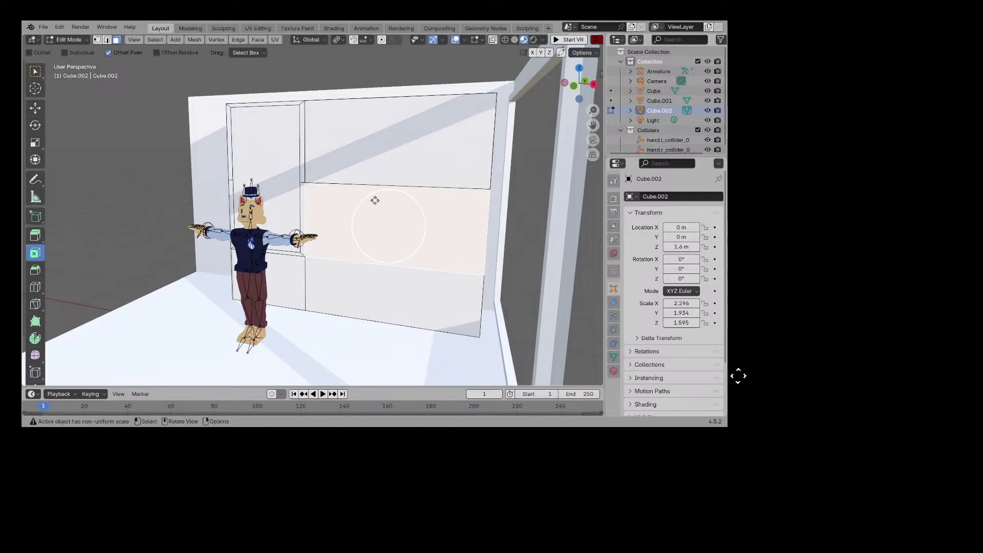
pyautogui.press('e')
pyautogui.rightClick(375, 200)
pyautogui.click(380, 156)
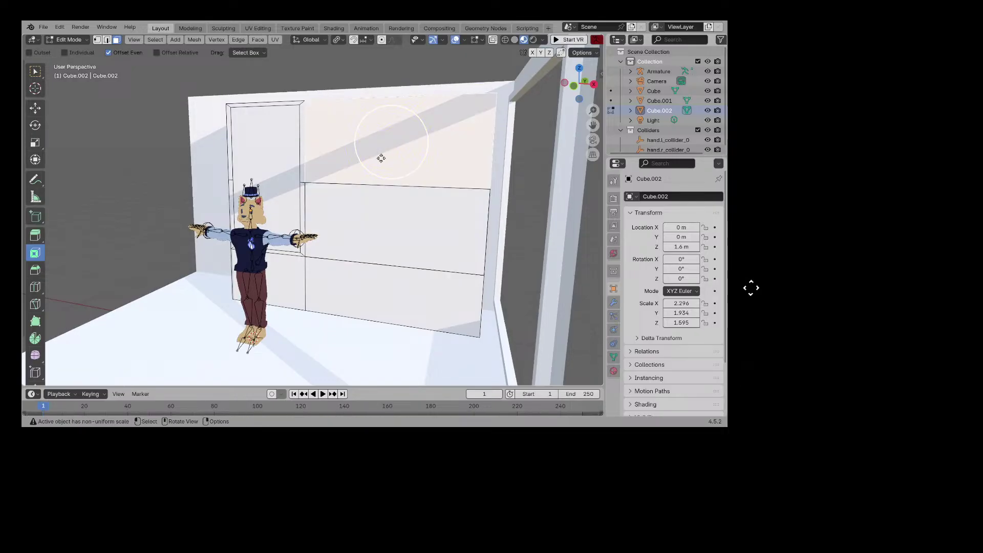
pyautogui.keyDown('ctrl'); pyautogui.click(365, 214); pyautogui.keyUp('ctrl')
pyautogui.hotkey('ctrl', 'z')
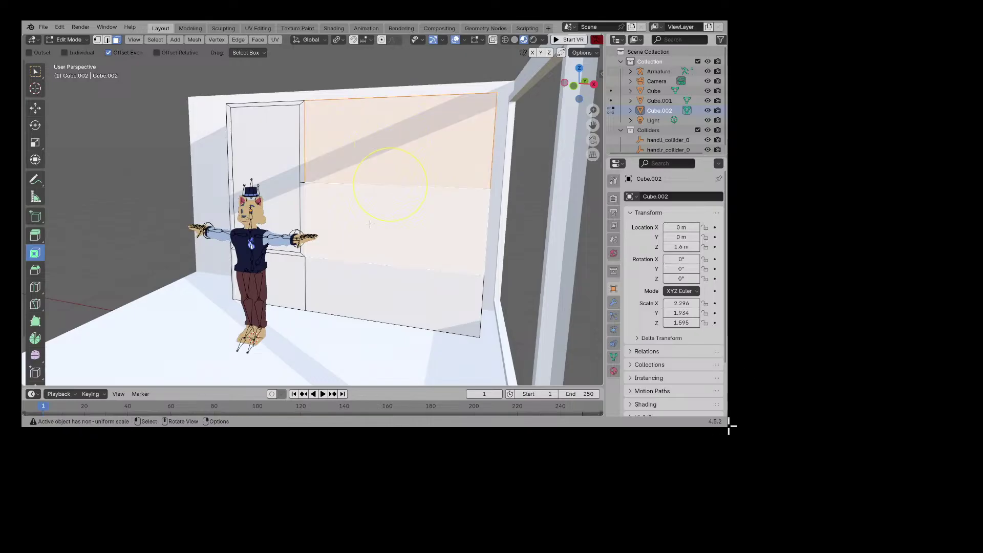
pyautogui.press('s')
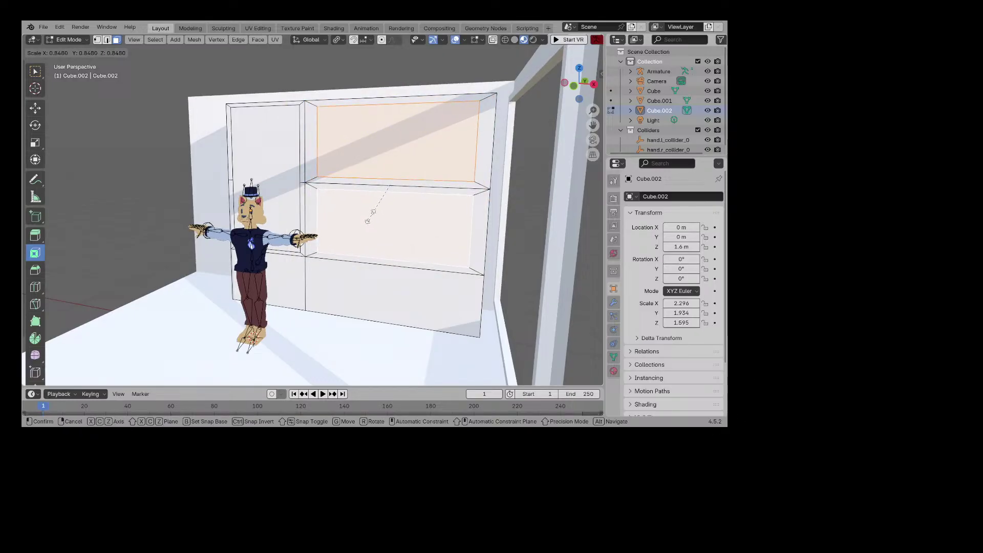
pyautogui.click(368, 221)
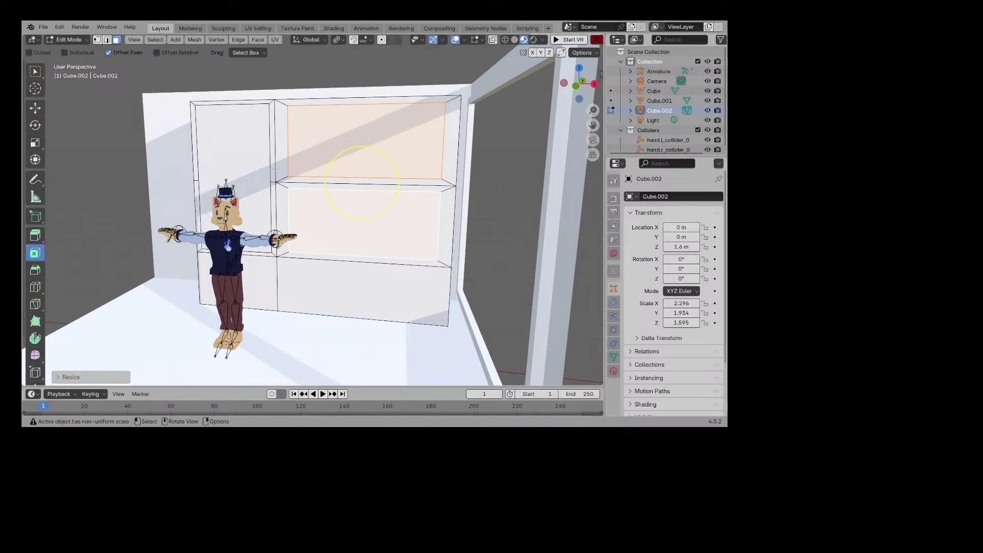
# Step: Extrude the wide column's framed top and middle faces inward to create two recessed shelf openings
pyautogui.click(35, 235)
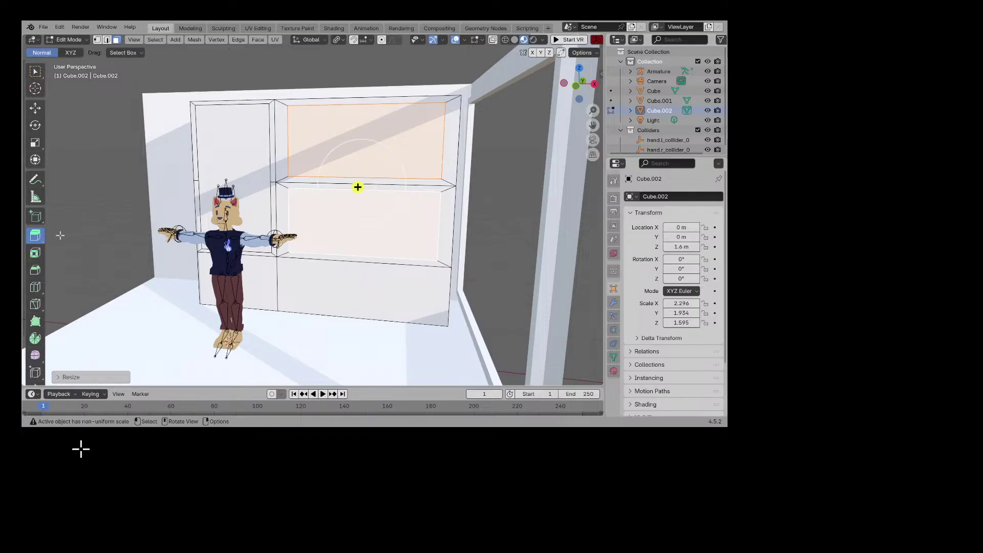
pyautogui.moveTo(404, 190); pyautogui.dragTo(394, 213, button='middle')
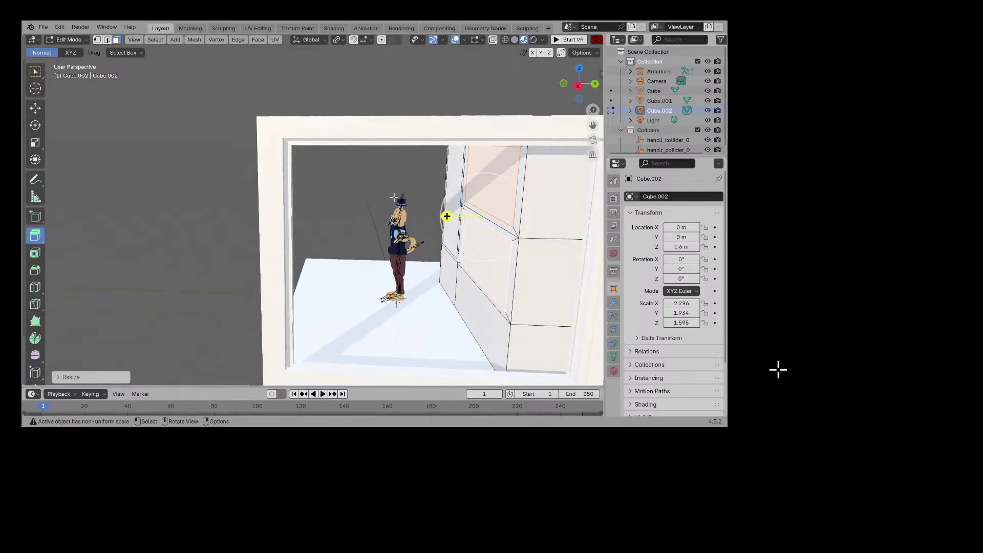
pyautogui.scroll(-3, 395, 212)
pyautogui.moveTo(393, 213); pyautogui.dragTo(409, 213)
pyautogui.moveTo(408, 213); pyautogui.dragTo(416, 185, button='middle')
pyautogui.scroll(3, 384, 201)
# Step: Move the back faces of the two shelf openings further back toward the wall to deepen the recesses
pyautogui.hotkey('shift', 'space')
pyautogui.press('g')
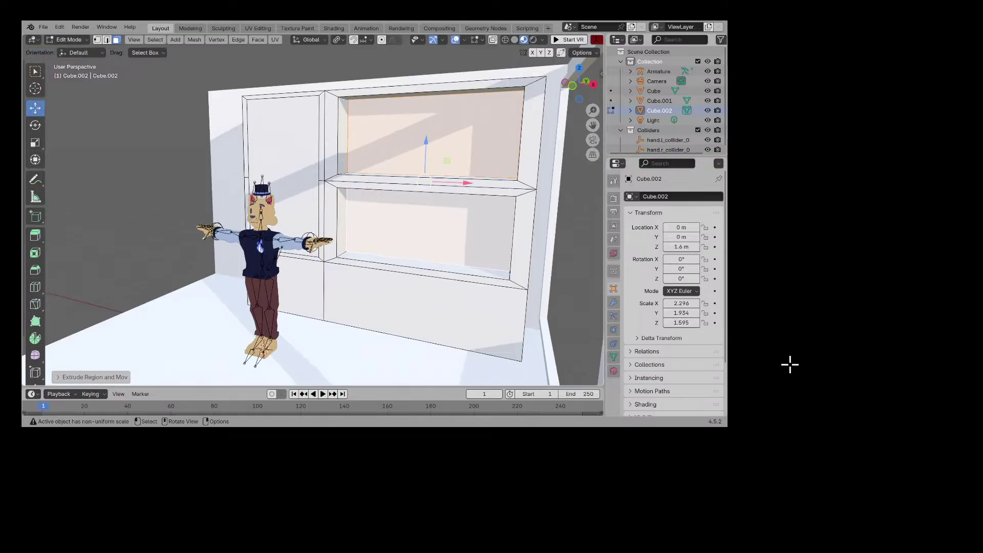
pyautogui.moveTo(790, 362); pyautogui.dragTo(833, 354, button='middle')
pyautogui.moveTo(521, 163); pyautogui.dragTo(542, 149)
pyautogui.moveTo(759, 377); pyautogui.dragTo(904, 352, button='middle')
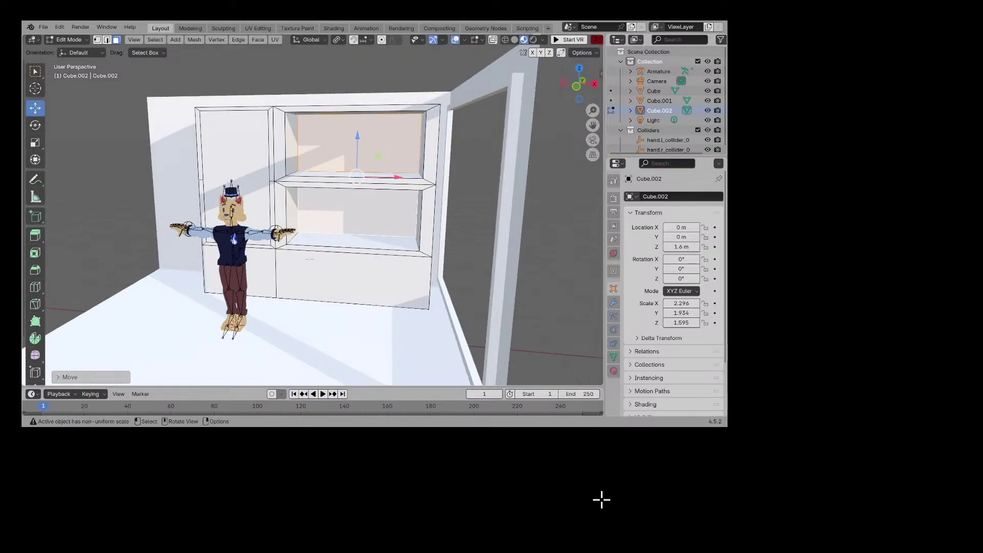
pyautogui.moveTo(602, 500); pyautogui.dragTo(630, 496, button='middle')
pyautogui.scroll(-3, 615, 487)
pyautogui.scroll(4, 613, 486)
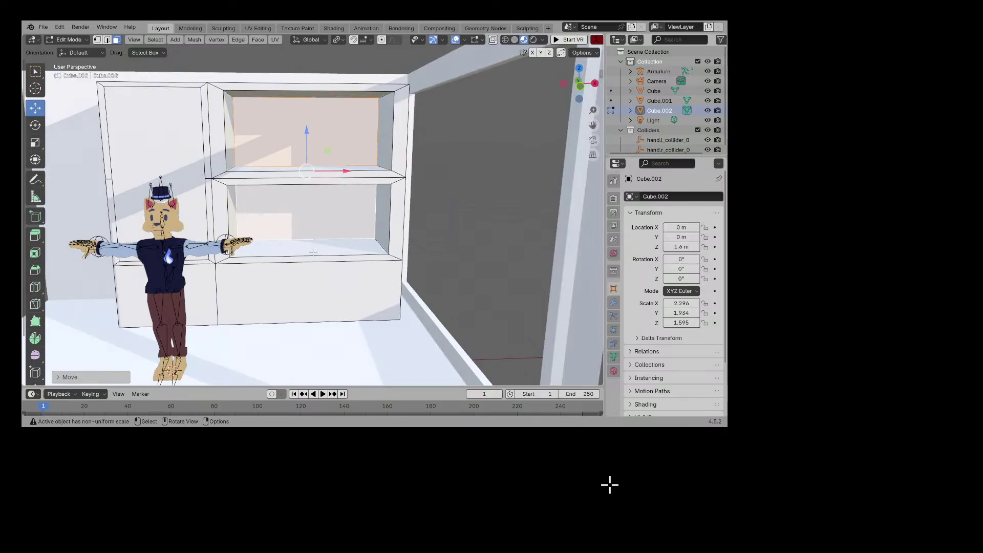
# Step: Extrude the narrow column's framed upper face inward to make a tall recess beside the shelves
pyautogui.click(307, 287)
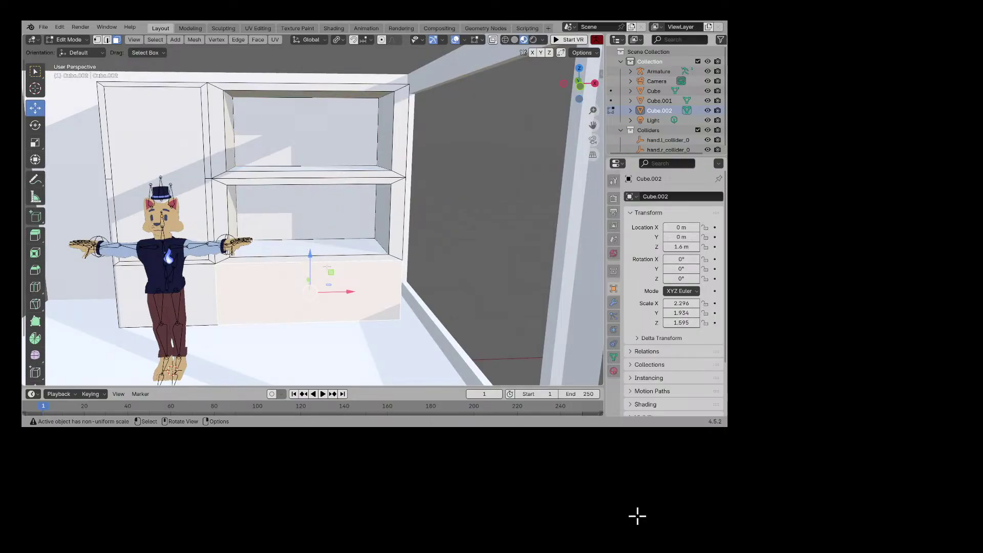
pyautogui.click(188, 193)
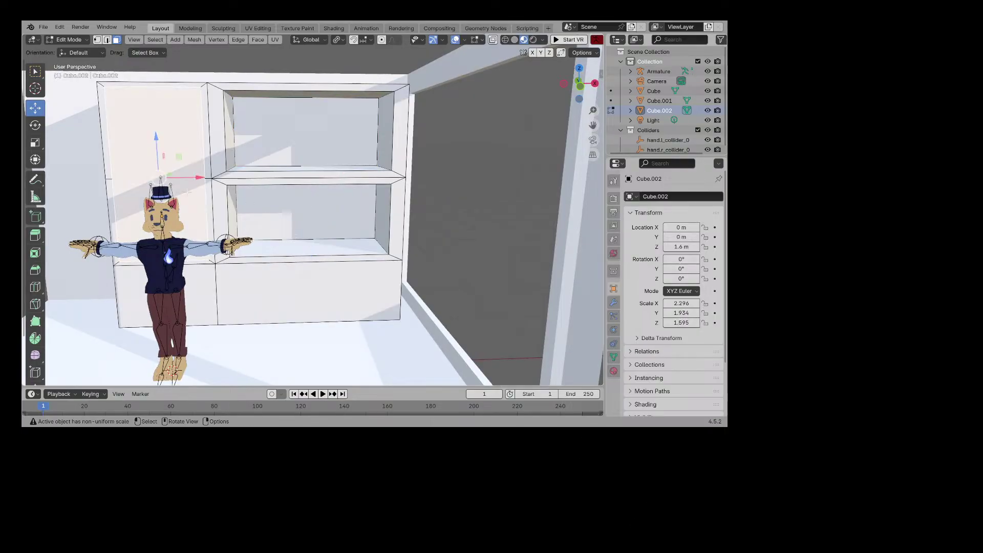
pyautogui.click(35, 236)
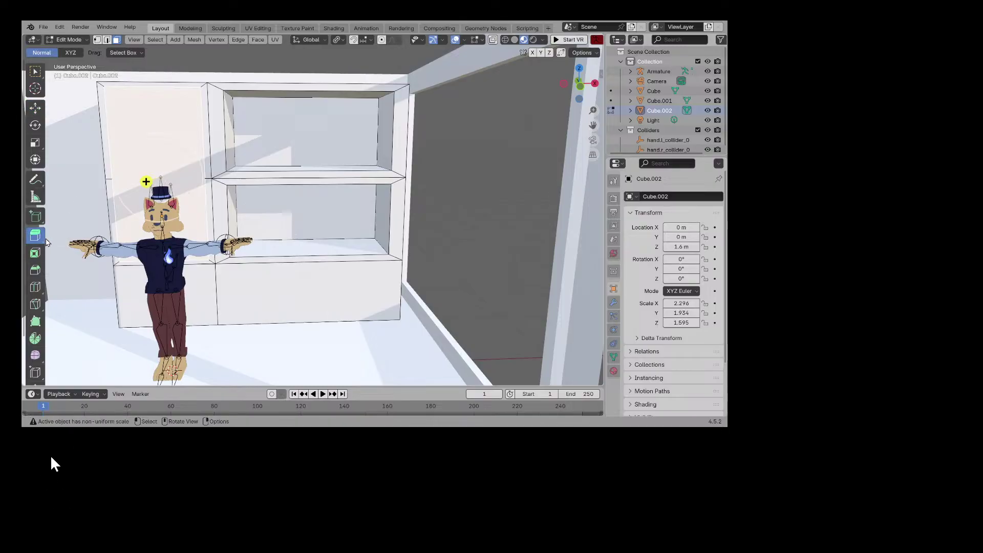
pyautogui.moveTo(146, 181); pyautogui.dragTo(169, 176)
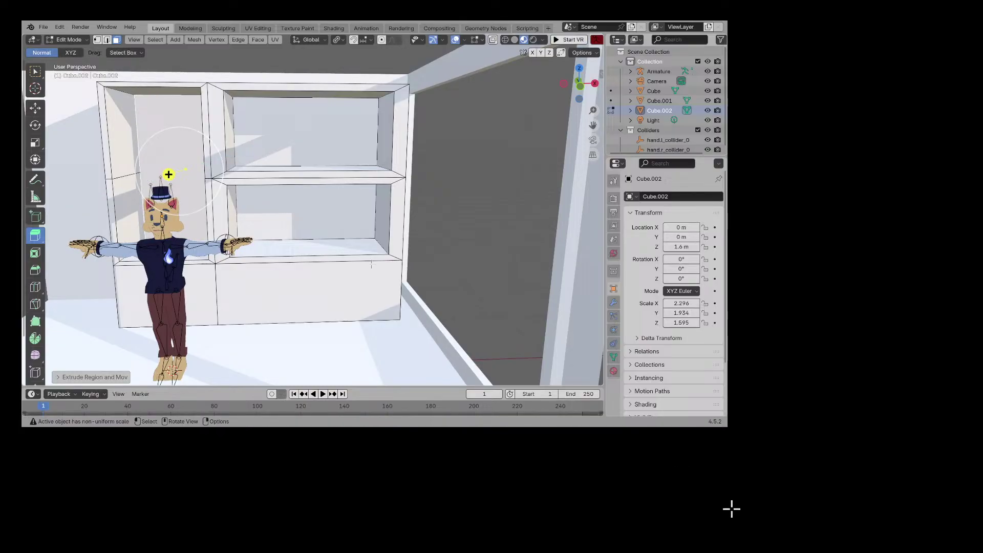
# Step: Try to extrude the two bottom front faces of the block together, and undo the extrusion
pyautogui.click(312, 308)
pyautogui.moveTo(312, 308); pyautogui.dragTo(300, 381, button='middle')
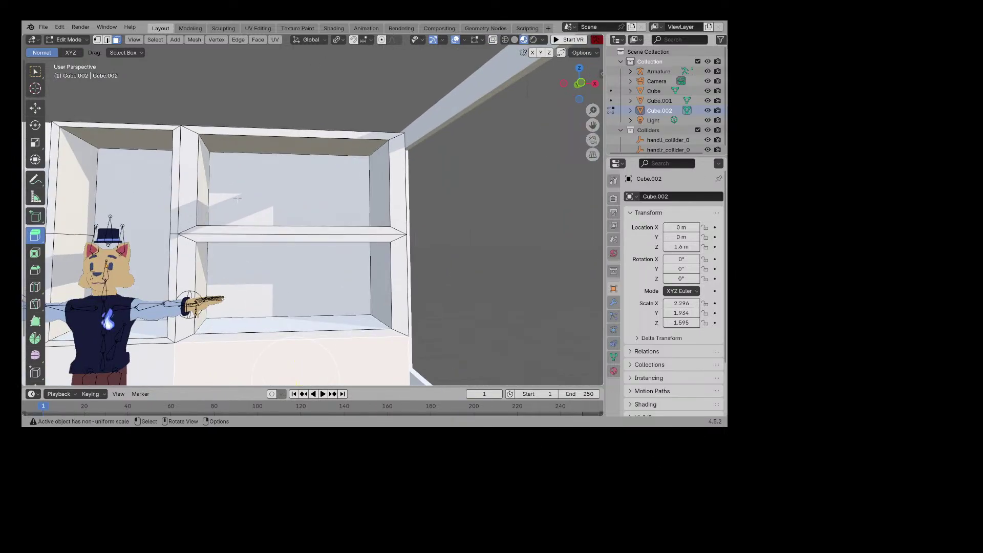
pyautogui.scroll(-2, 302, 348)
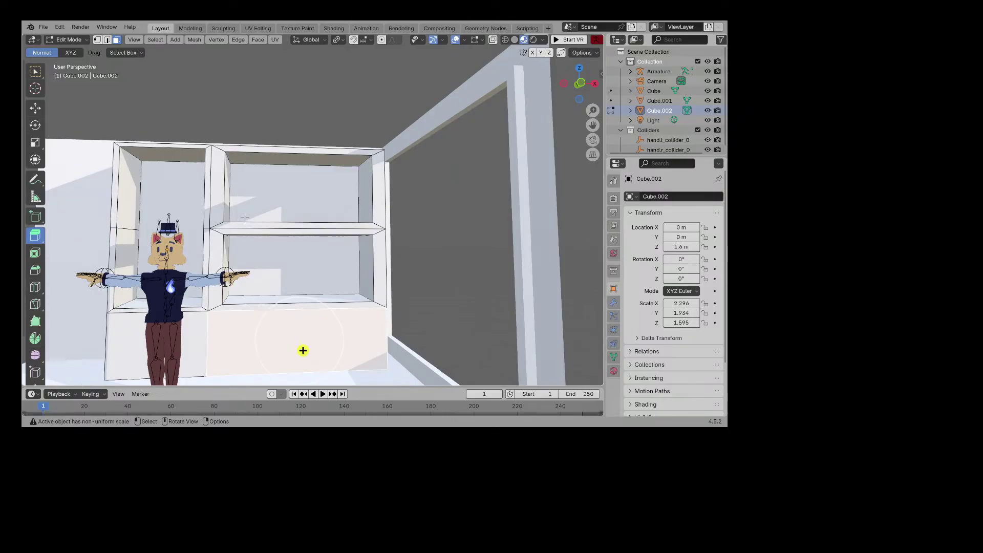
pyautogui.moveTo(303, 351); pyautogui.dragTo(303, 297, button='middle')
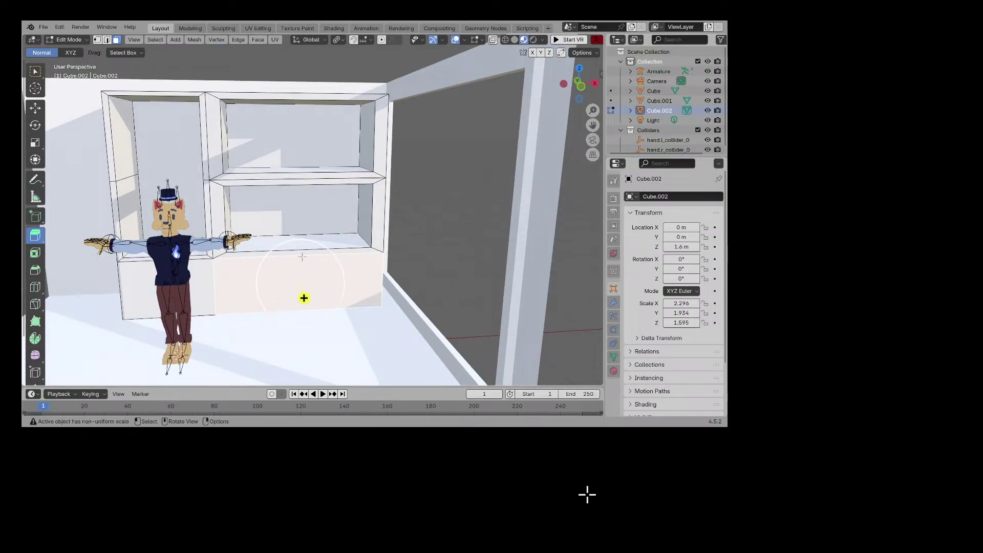
pyautogui.moveTo(302, 257); pyautogui.dragTo(290, 293)
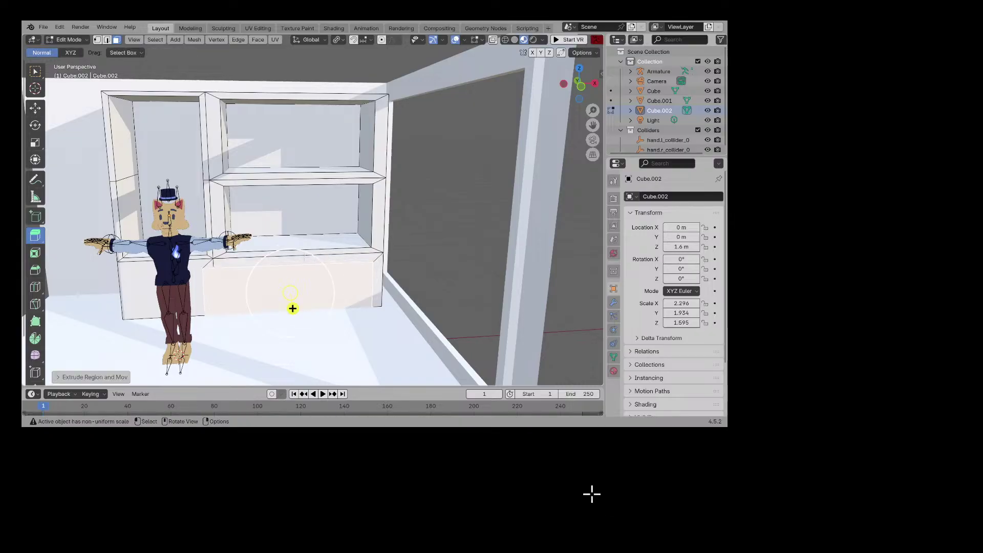
pyautogui.hotkey('ctrl', 'z')
# Step: Extrude the two bottom front faces individually in place and scale both down slightly to form framed panels
pyautogui.press('e')
pyautogui.rightClick(215, 279)
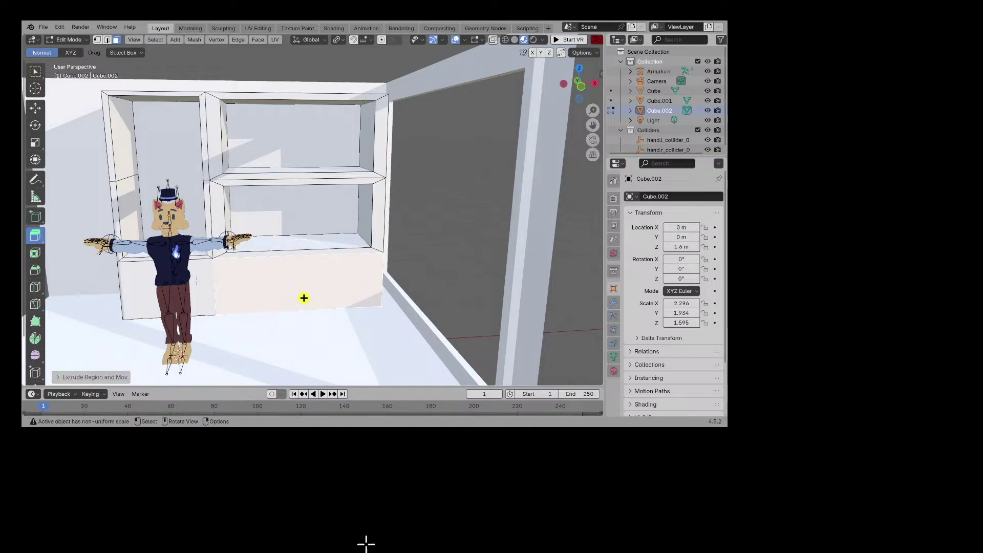
pyautogui.click(159, 303)
pyautogui.press('e')
pyautogui.rightClick(158, 303)
pyautogui.keyDown('shift'); pyautogui.click(233, 302); pyautogui.keyUp('shift')
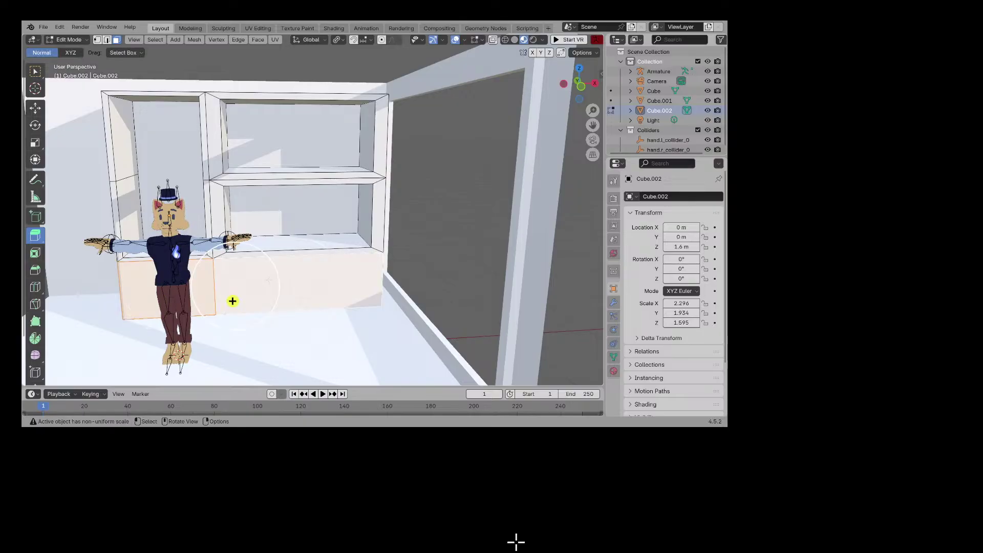
pyautogui.press('s')
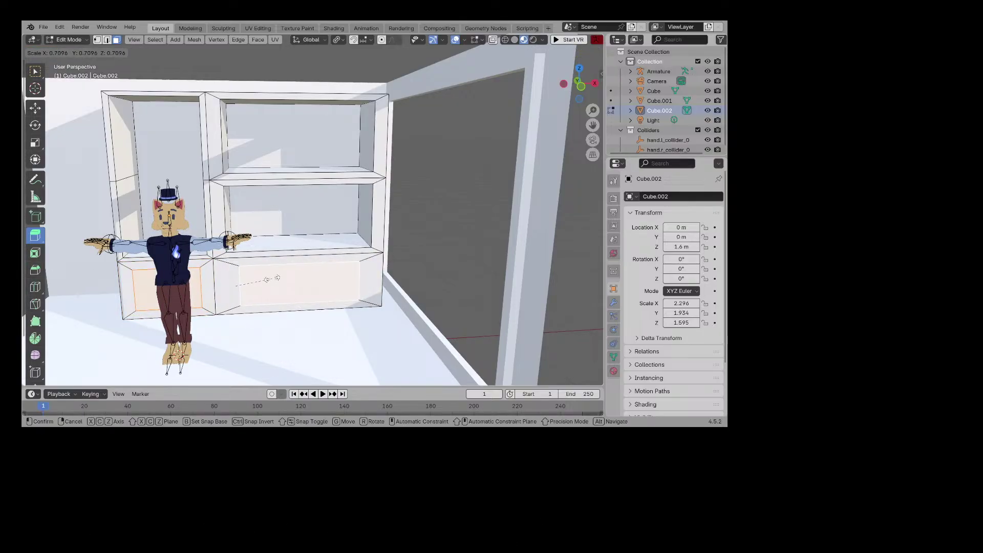
pyautogui.click(535, 535)
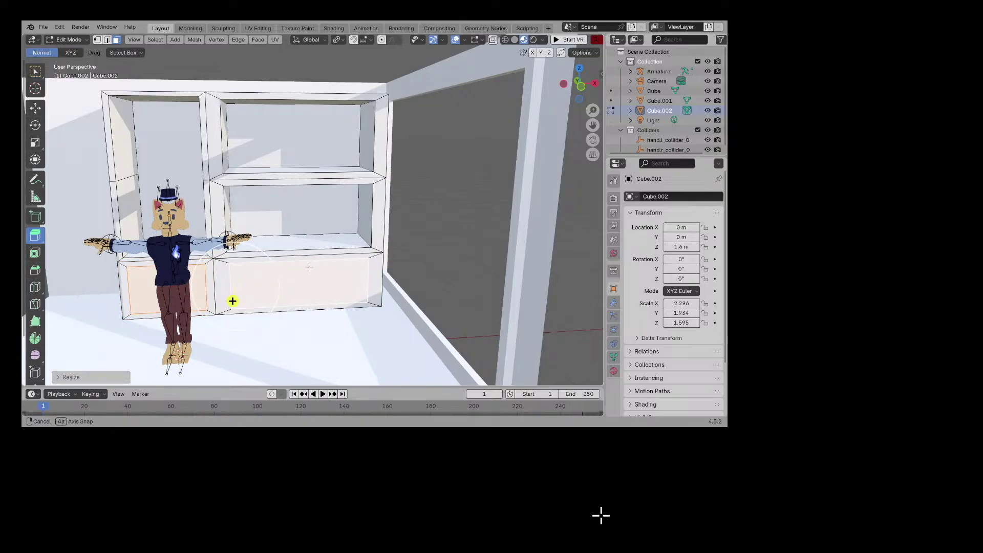
# Step: Extrude the two framed bottom panels slightly outward into the room as raised cabinet fronts
pyautogui.moveTo(600, 514); pyautogui.dragTo(569, 479, button='middle')
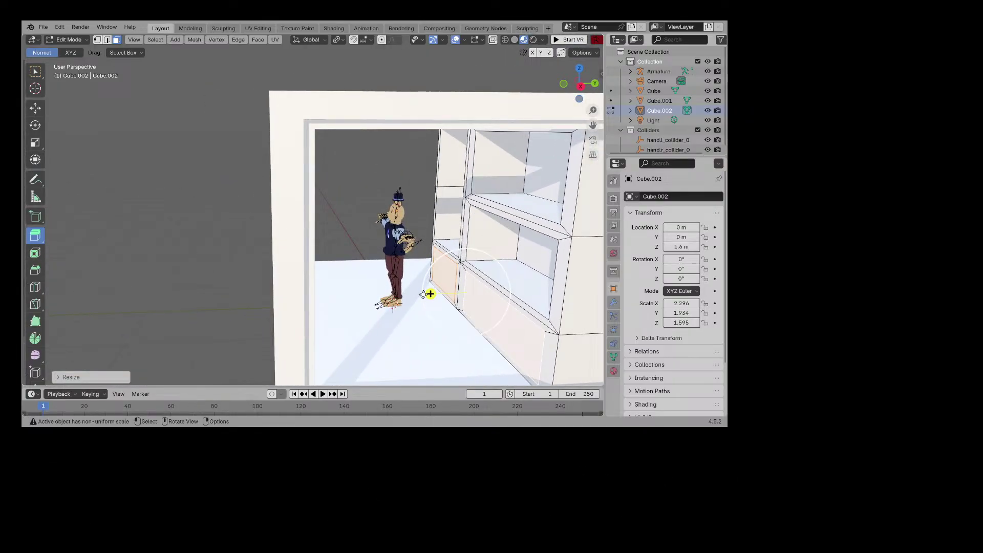
pyautogui.moveTo(430, 293); pyautogui.dragTo(423, 290)
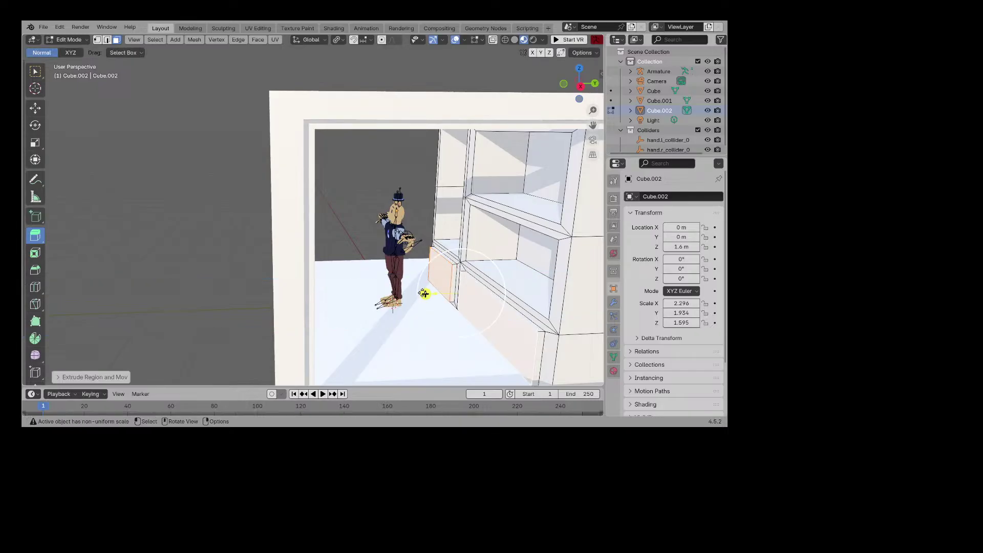
pyautogui.moveTo(424, 290); pyautogui.dragTo(287, 271, button='middle')
pyautogui.scroll(4, 378, 294)
pyautogui.moveTo(378, 300); pyautogui.dragTo(384, 294, button='middle')
pyautogui.scroll(2, 384, 294)
pyautogui.moveTo(237, 339); pyautogui.dragTo(228, 360, button='middle')
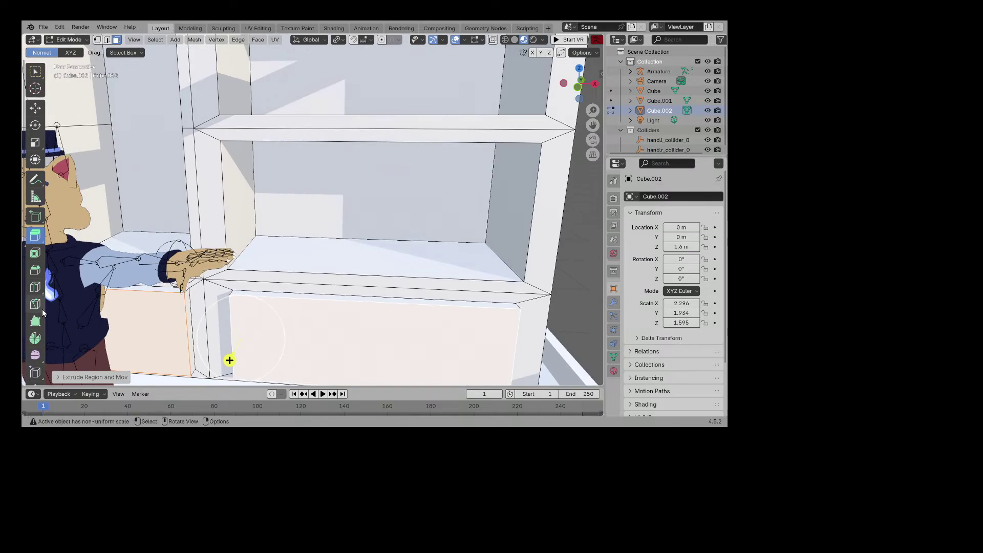
# Step: Add two vertical loop cuts near the middle of the wide column and two near the middle of the narrow column
pyautogui.click(35, 287)
pyautogui.moveTo(286, 291); pyautogui.dragTo(286, 267, button='middle')
pyautogui.scroll(-6, 332, 312)
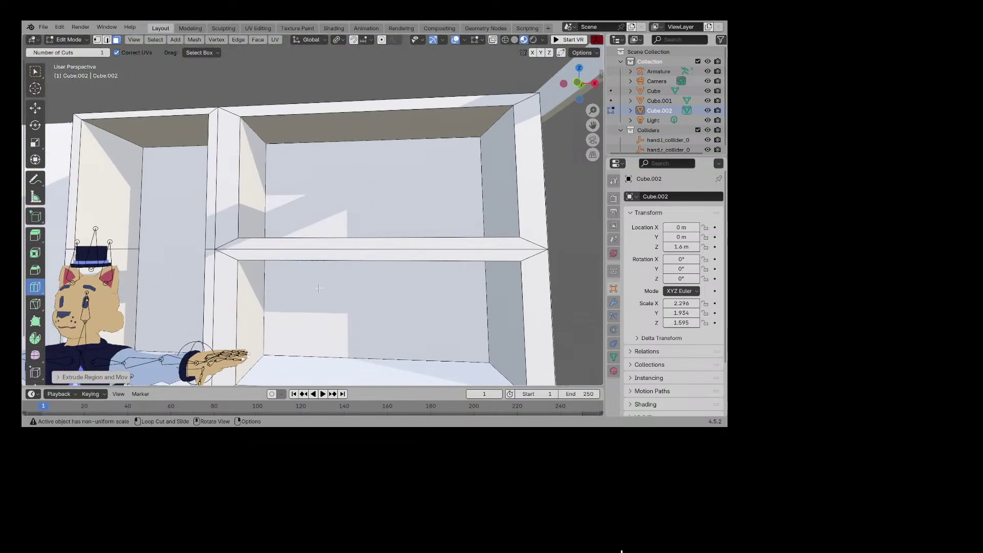
pyautogui.moveTo(334, 308)
pyautogui.mouseDown()
pyautogui.moveTo(324, 308)
pyautogui.moveTo(332, 297)
pyautogui.mouseUp()
pyautogui.scroll(2, 370, 305)
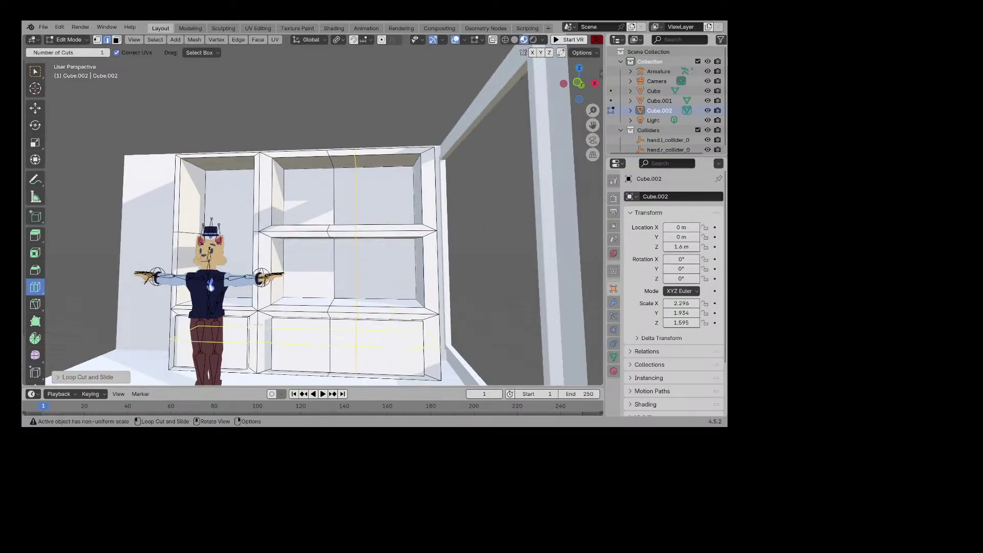
pyautogui.moveTo(212, 320); pyautogui.dragTo(216, 317)
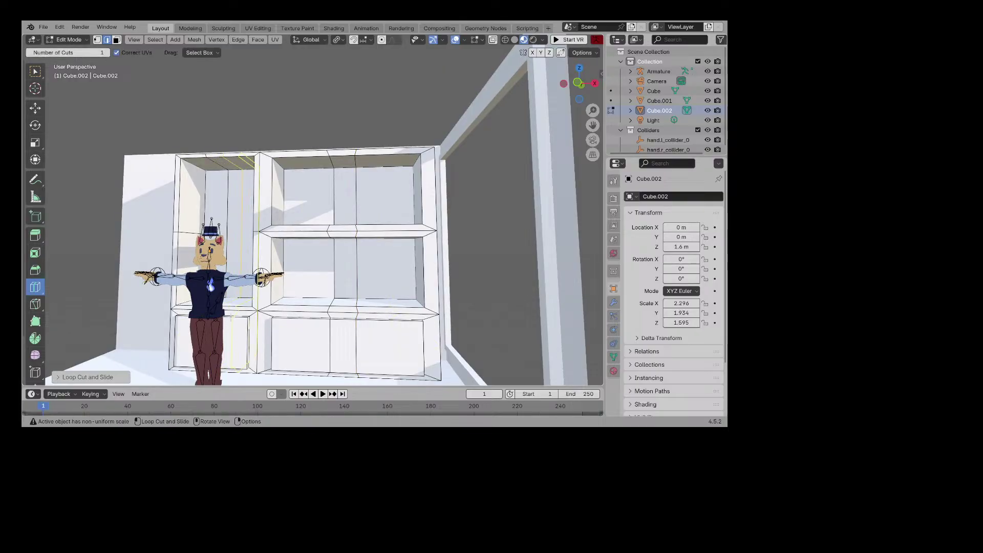
# Step: Hide the character's armature and both of its meshes in the viewport to clear the view of the cabinet
pyautogui.scroll(-1, 676, 109)
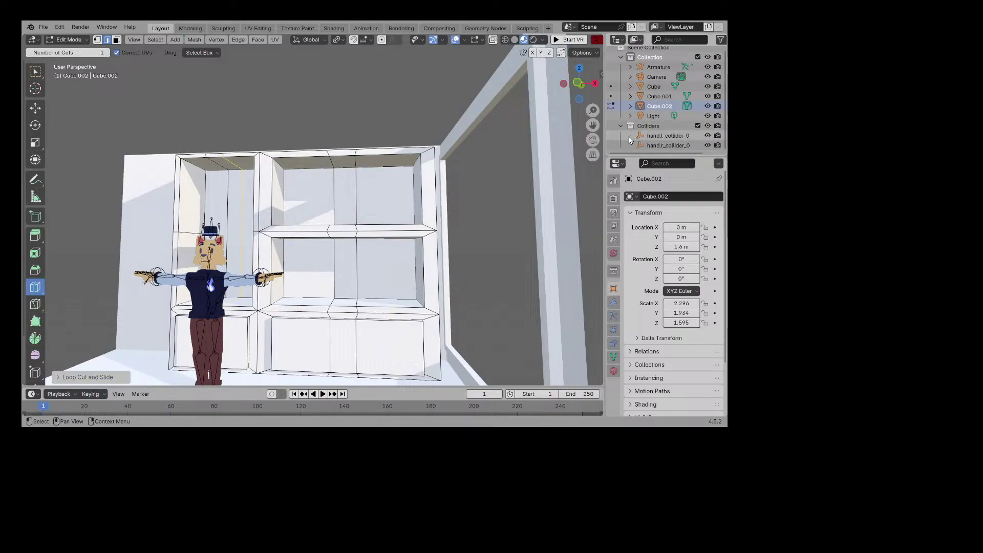
pyautogui.click(708, 67)
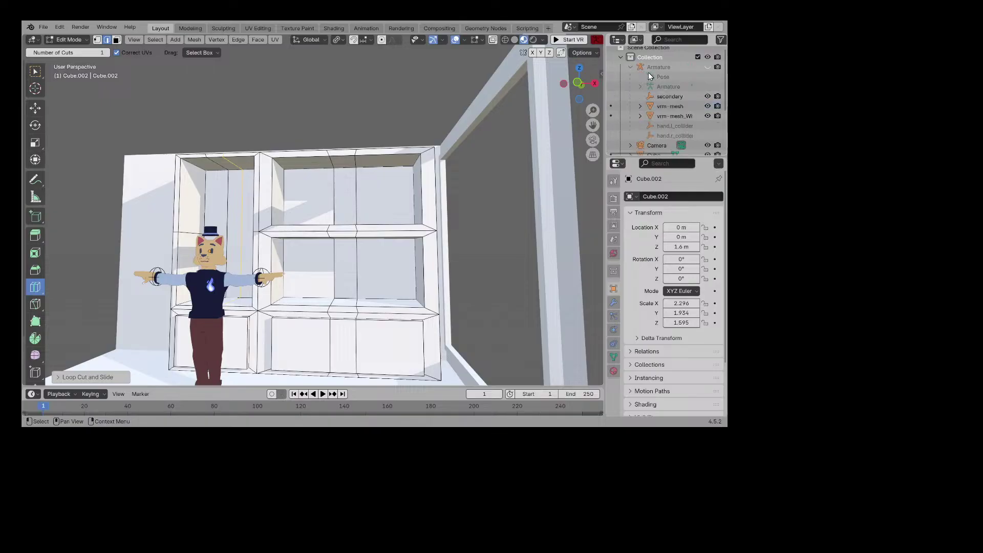
pyautogui.click(631, 67)
pyautogui.click(707, 106)
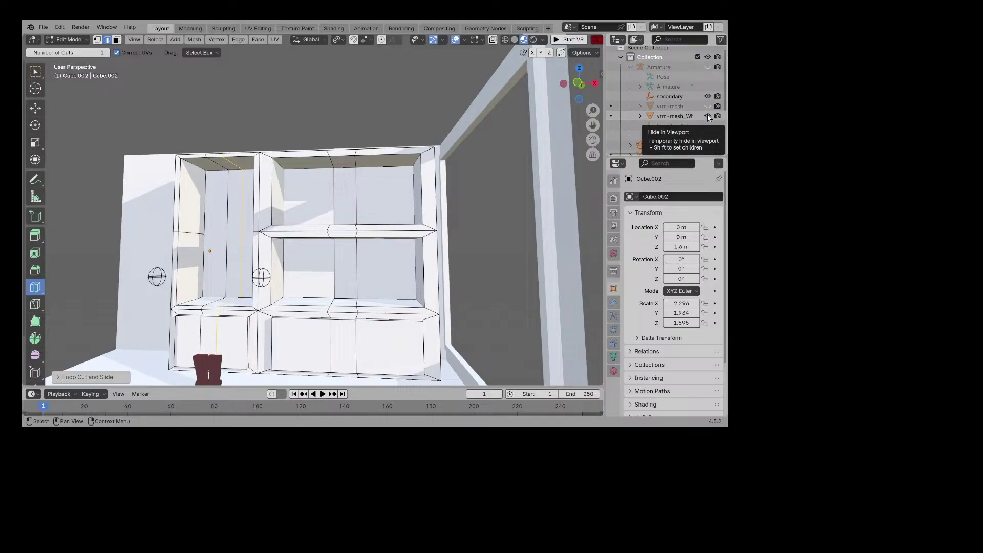
pyautogui.click(708, 116)
pyautogui.scroll(-4, 488, 166)
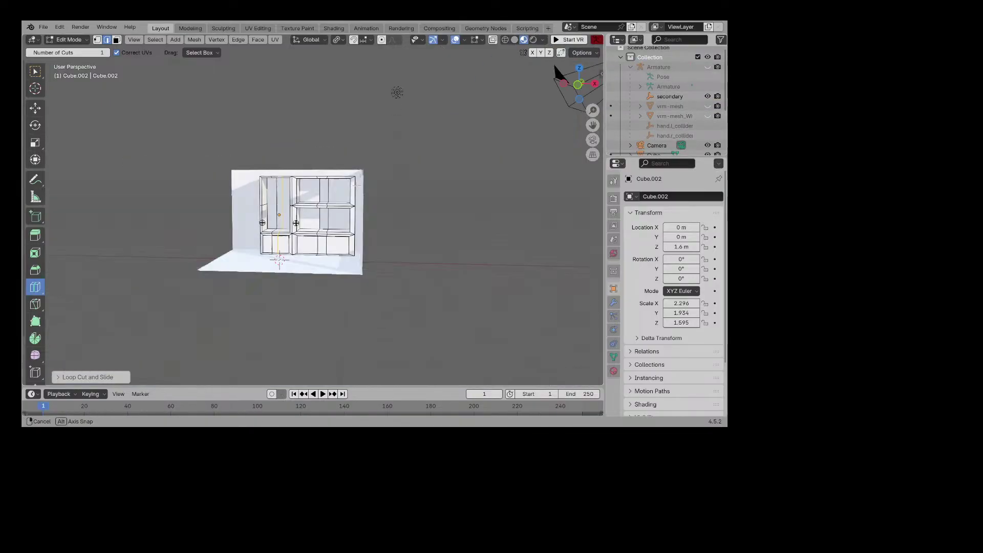
pyautogui.scroll(5, 488, 166)
# Step: Toggle the viewport visibility of Cube.001 and show the vrm-mesh object again
pyautogui.scroll(-4, 652, 148)
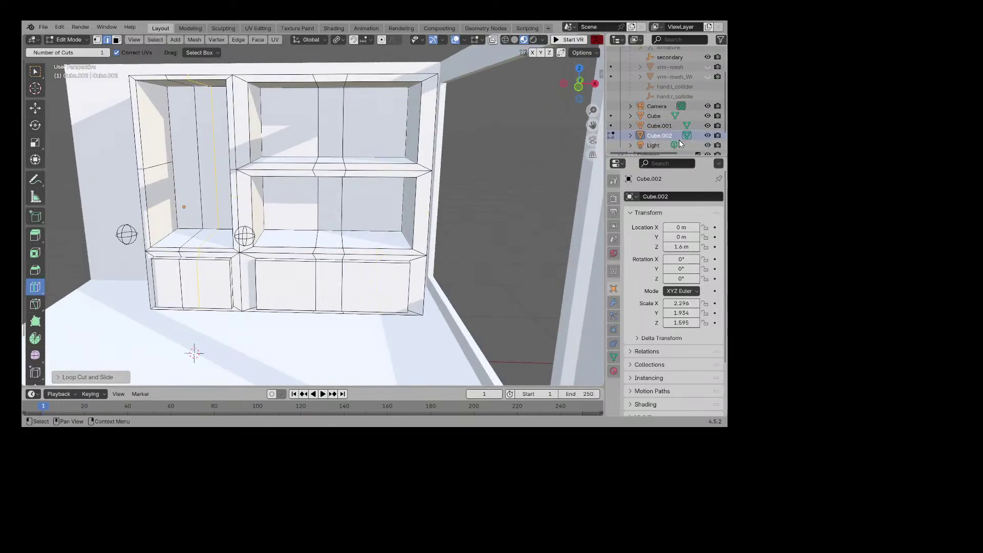
pyautogui.click(707, 126)
pyautogui.scroll(5, 663, 119)
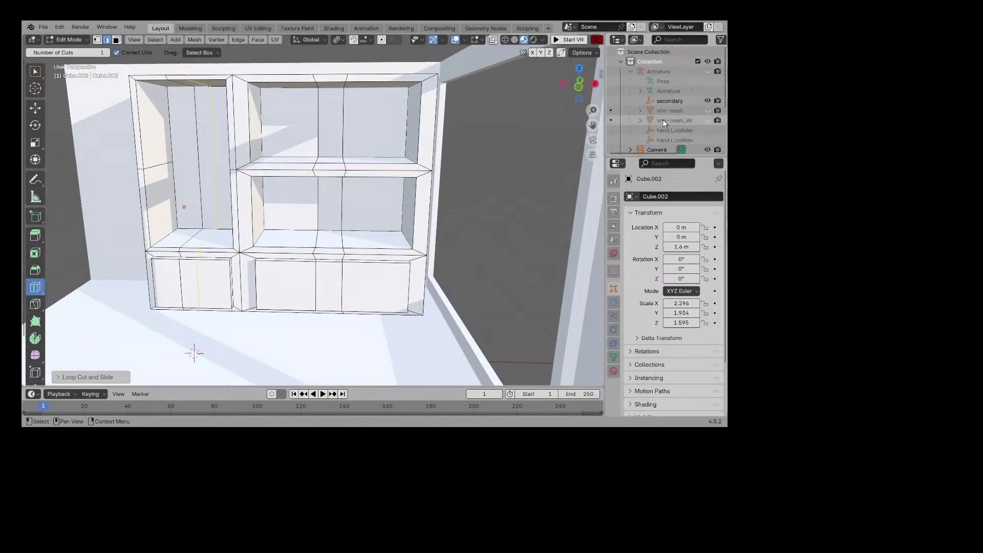
pyautogui.click(708, 110)
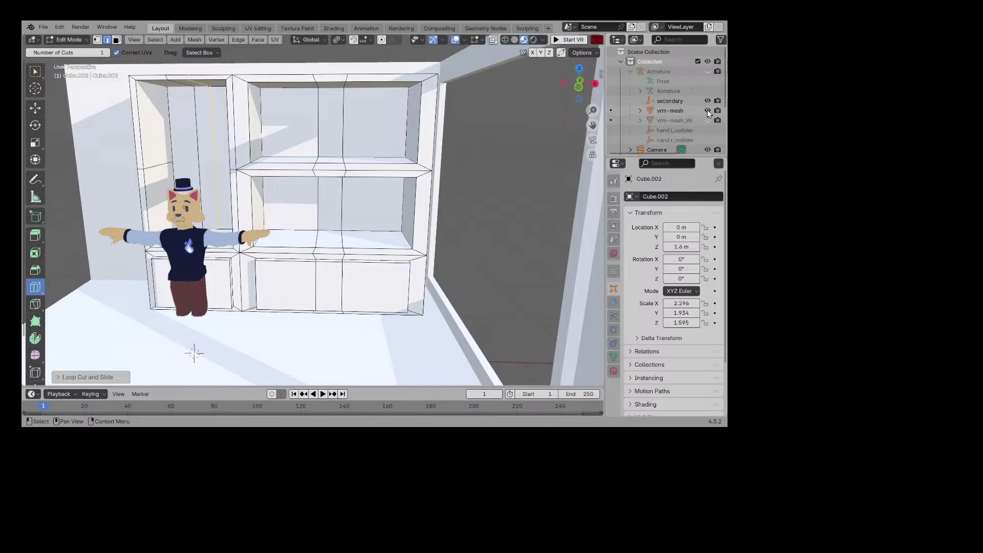
# Step: Hide the character's mesh again and add a horizontal loop cut near the upper edge of the lower cabinet fronts
pyautogui.click(708, 120)
pyautogui.moveTo(708, 122); pyautogui.dragTo(702, 114)
pyautogui.scroll(1, 313, 205)
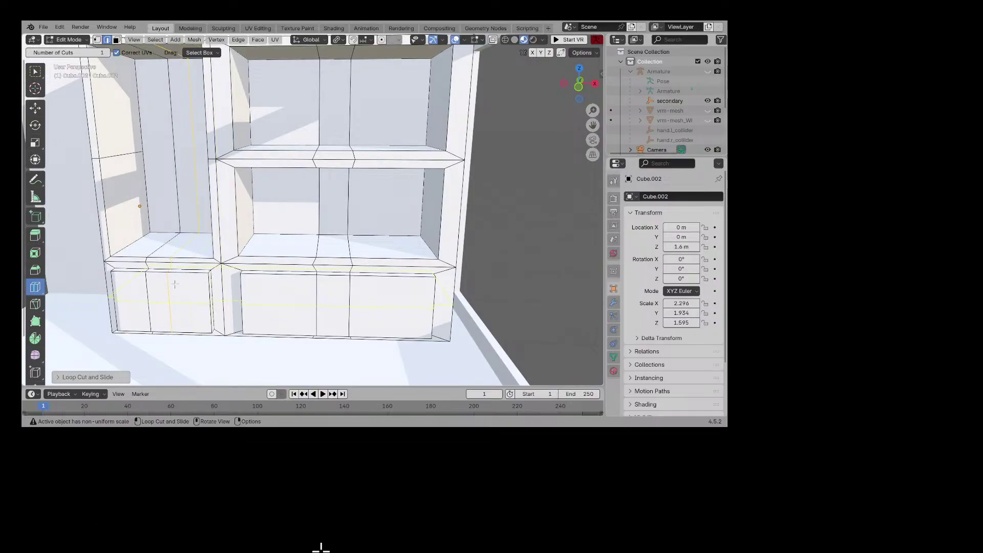
pyautogui.moveTo(174, 284); pyautogui.dragTo(179, 266)
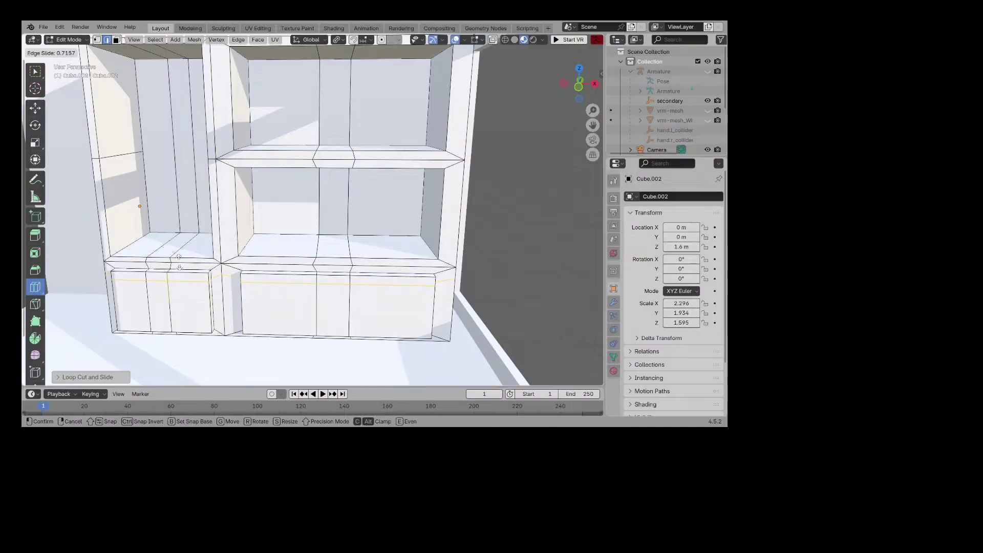
pyautogui.moveTo(179, 261); pyautogui.dragTo(179, 262)
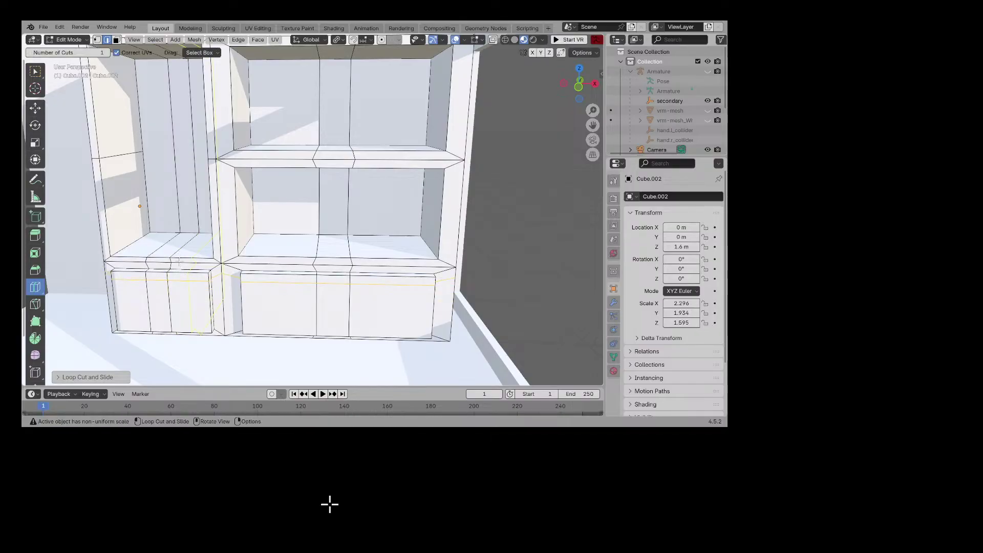
# Step: Select the middle faces on the upper edges of the narrow and wide cabinet fronts in face mode
pyautogui.click(35, 109)
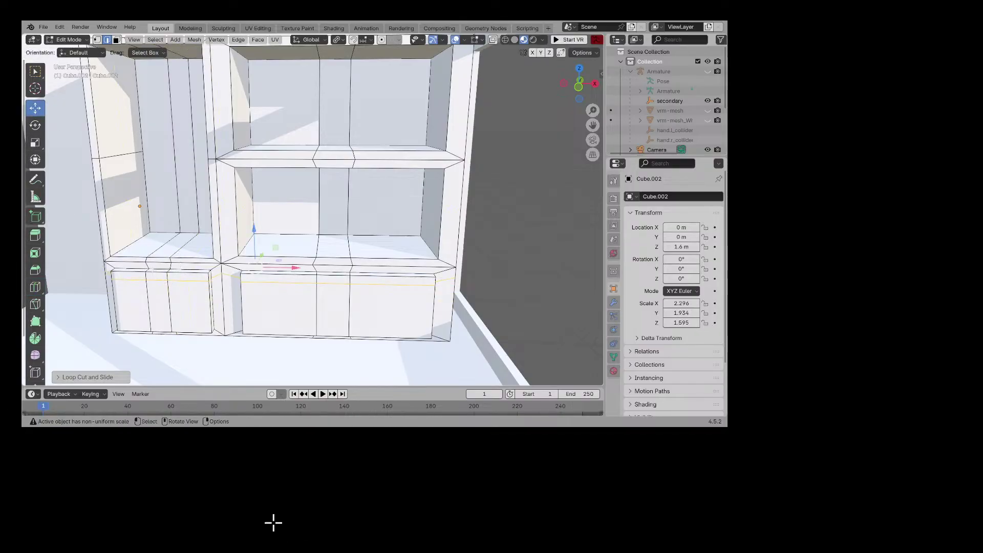
pyautogui.click(156, 271)
pyautogui.click(116, 40)
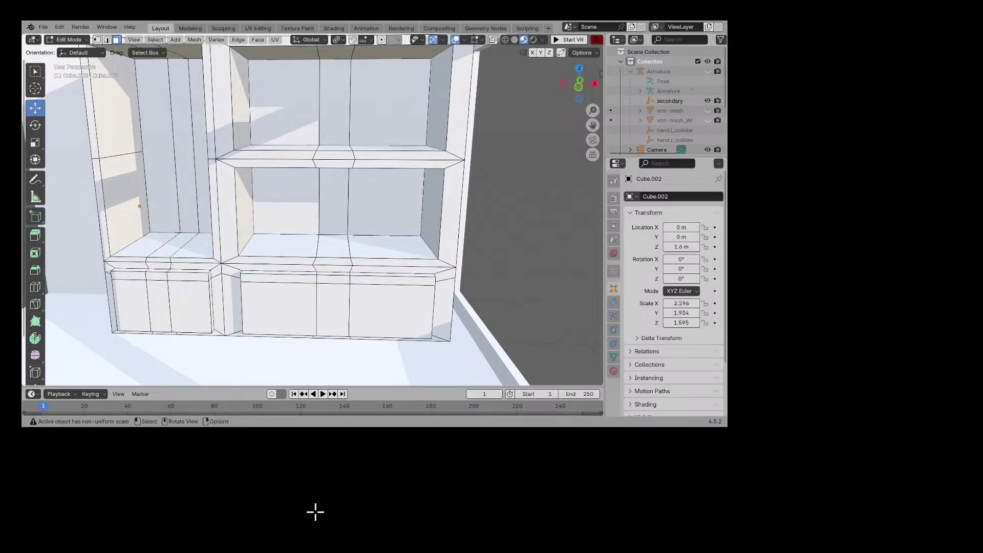
pyautogui.click(162, 268)
pyautogui.keyDown('ctrl'); pyautogui.click(307, 269); pyautogui.keyUp('ctrl')
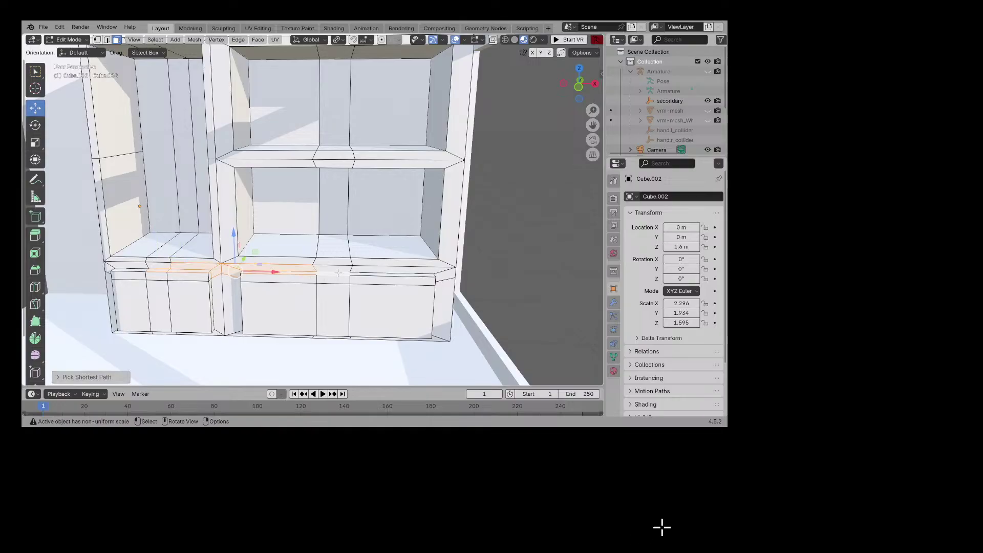
pyautogui.click(338, 272)
pyautogui.keyDown('shift'); pyautogui.click(158, 271); pyautogui.keyUp('shift')
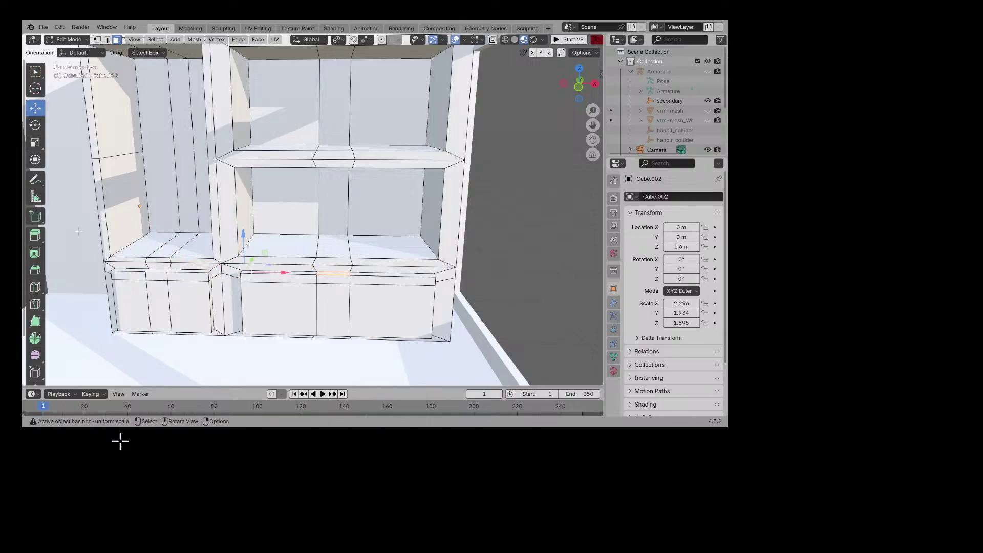
# Step: Try to extrude and shift the two selected middle faces downward, and undo the change
pyautogui.click(39, 235)
pyautogui.moveTo(244, 237); pyautogui.dragTo(247, 247)
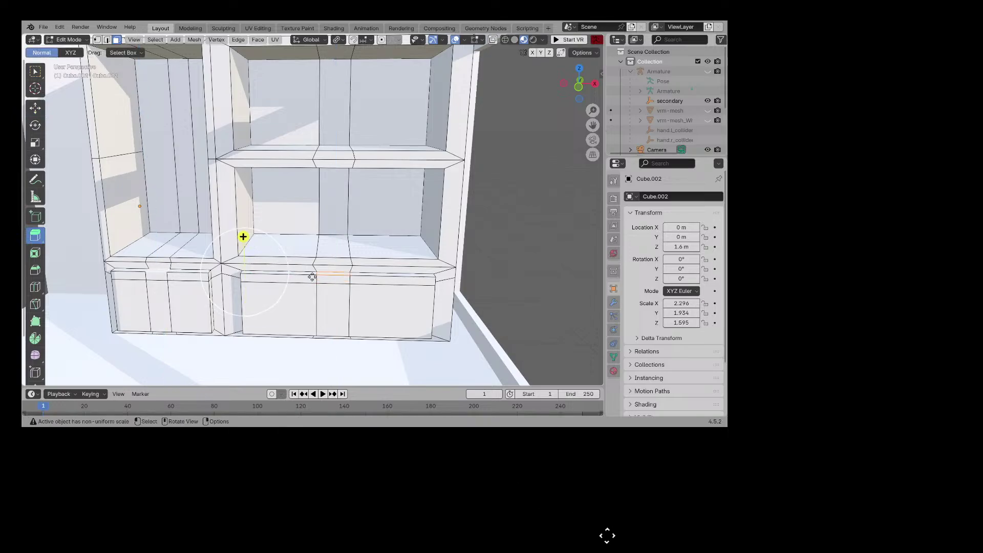
pyautogui.moveTo(312, 274); pyautogui.dragTo(366, 281, button='middle')
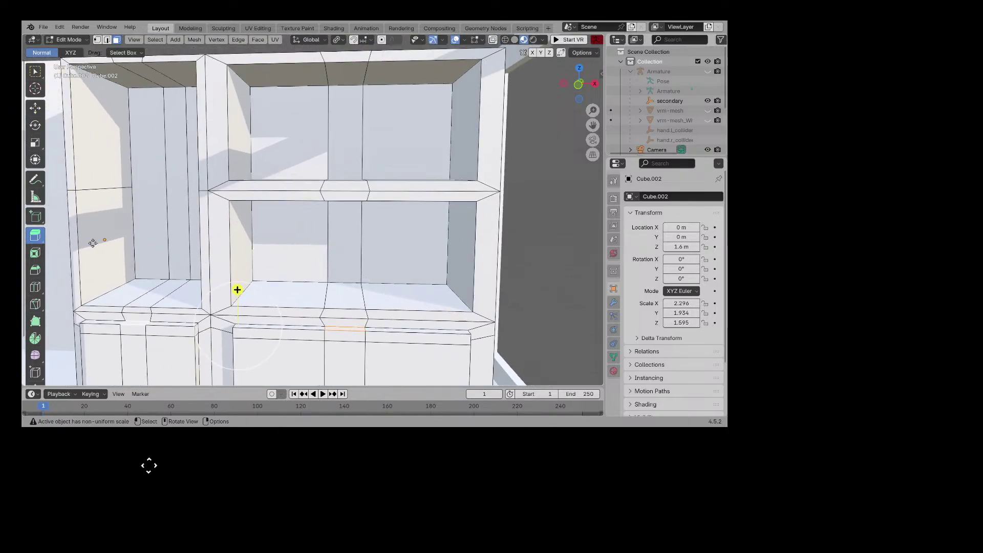
pyautogui.click(40, 114)
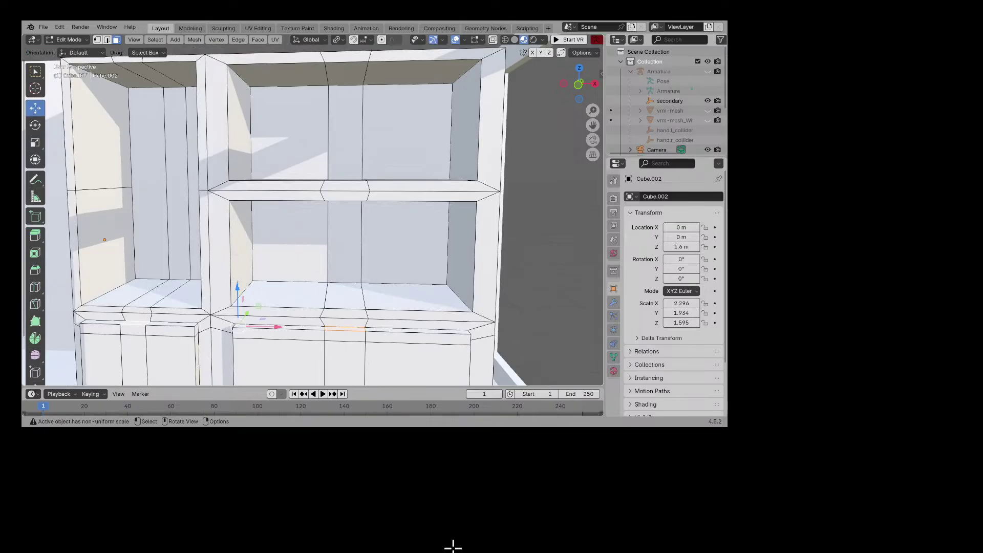
pyautogui.moveTo(237, 283); pyautogui.dragTo(238, 288)
pyautogui.hotkey('ctrl', 'z')
# Step: Inset the two middle faces on the cabinet fronts' upper edges and move the inner faces slightly down
pyautogui.click(35, 253)
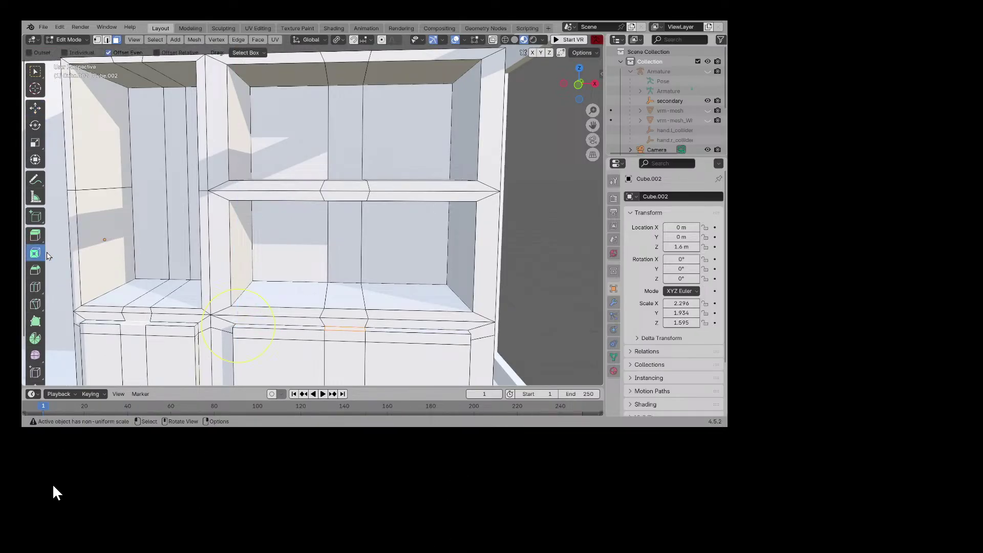
pyautogui.moveTo(241, 292); pyautogui.dragTo(239, 297)
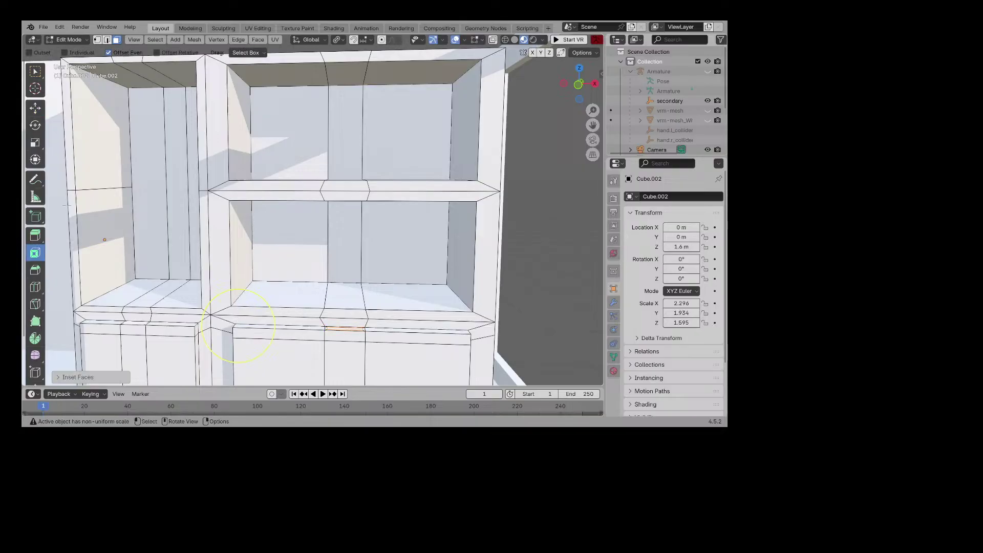
pyautogui.click(35, 107)
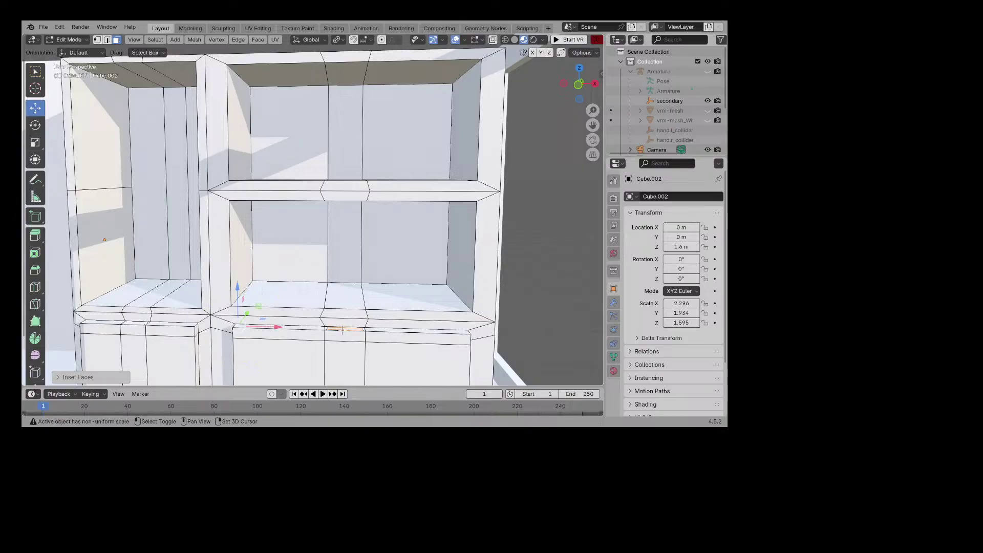
pyautogui.keyDown('shift'); pyautogui.click(342, 331); pyautogui.keyUp('shift')
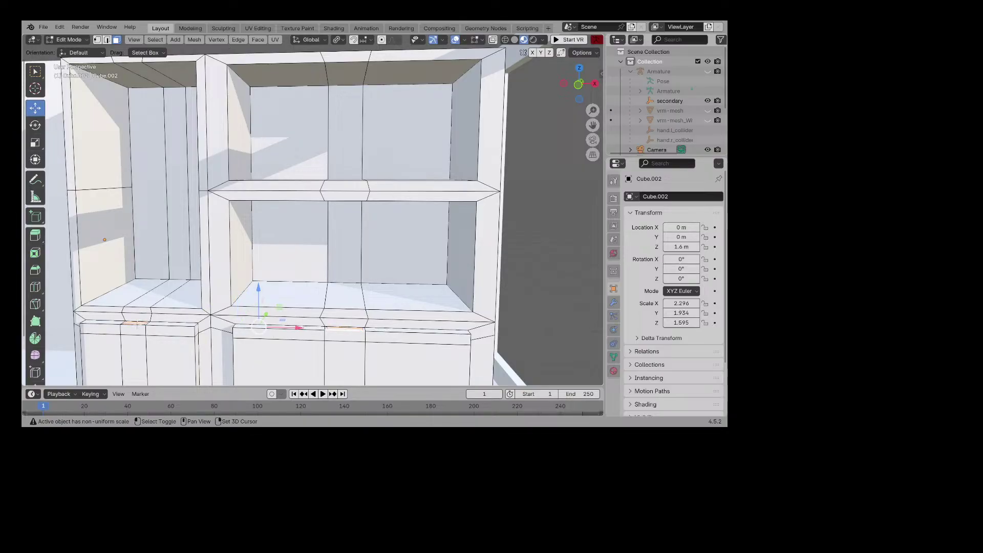
pyautogui.keyDown('shift'); pyautogui.click(133, 329); pyautogui.keyUp('shift')
pyautogui.keyDown('ctrl'); pyautogui.click(279, 328); pyautogui.keyUp('ctrl')
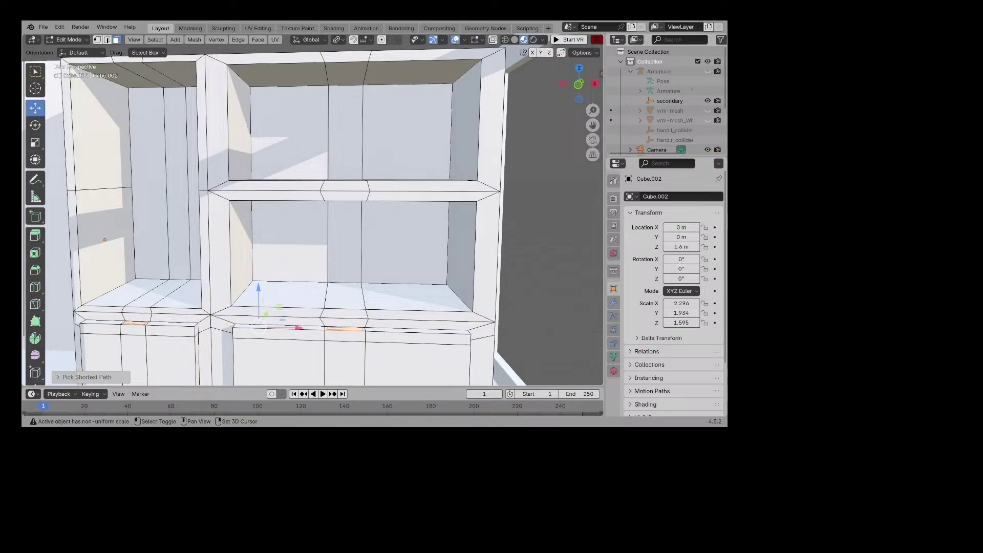
pyautogui.hotkey('ctrl', 'z')
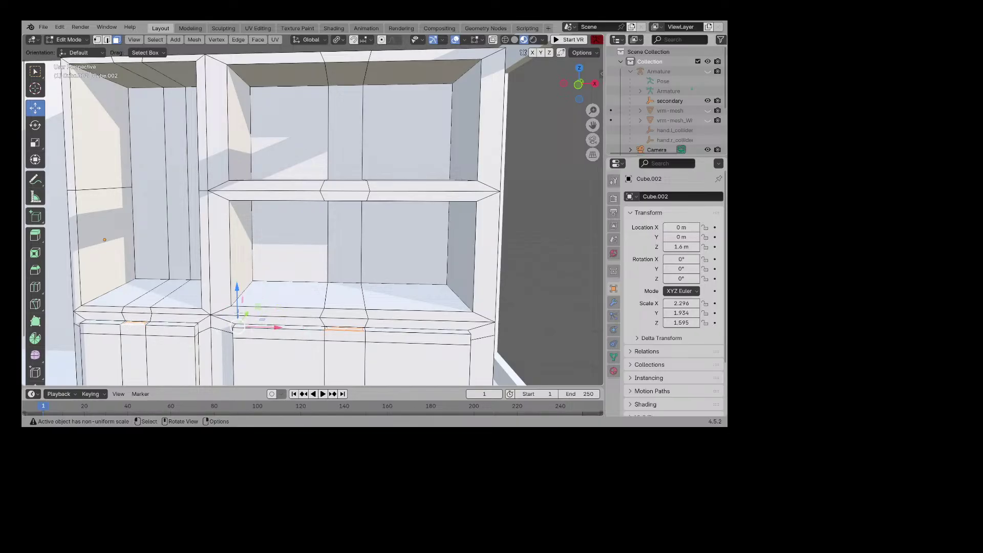
pyautogui.moveTo(237, 292); pyautogui.dragTo(237, 293)
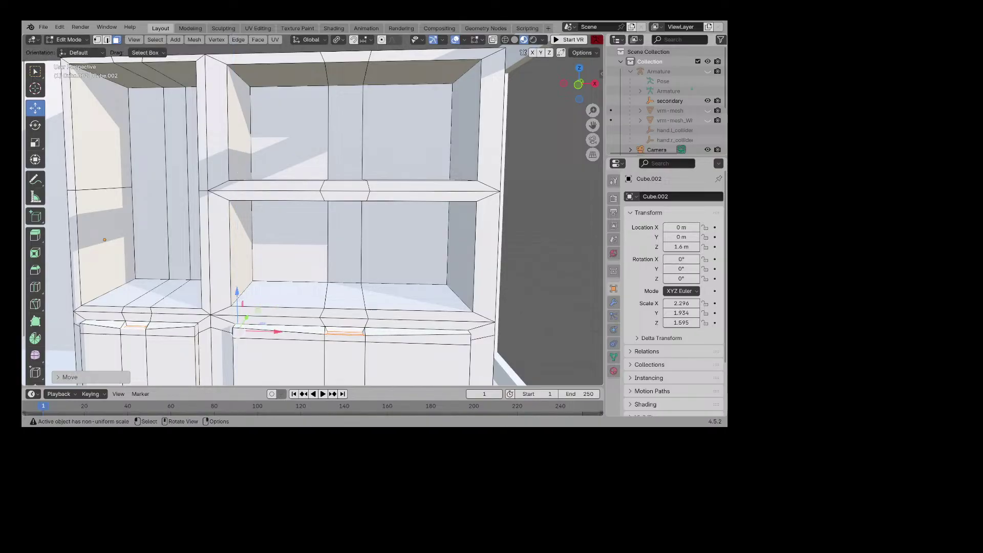
# Step: Lower the inset face on the wide cabinet front a little further, and do the same on the narrow one
pyautogui.click(136, 324)
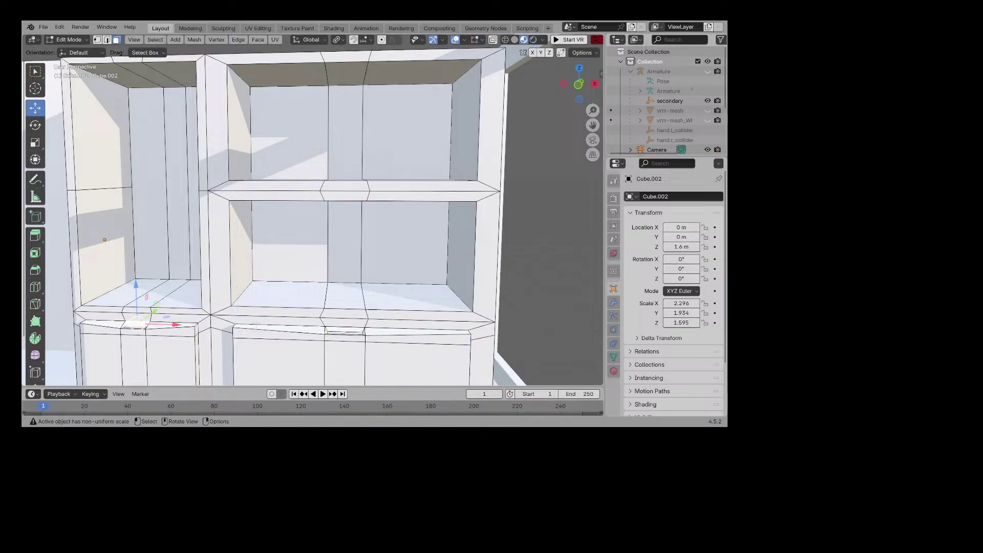
pyautogui.scroll(-3, 257, 325)
pyautogui.scroll(2, 378, 295)
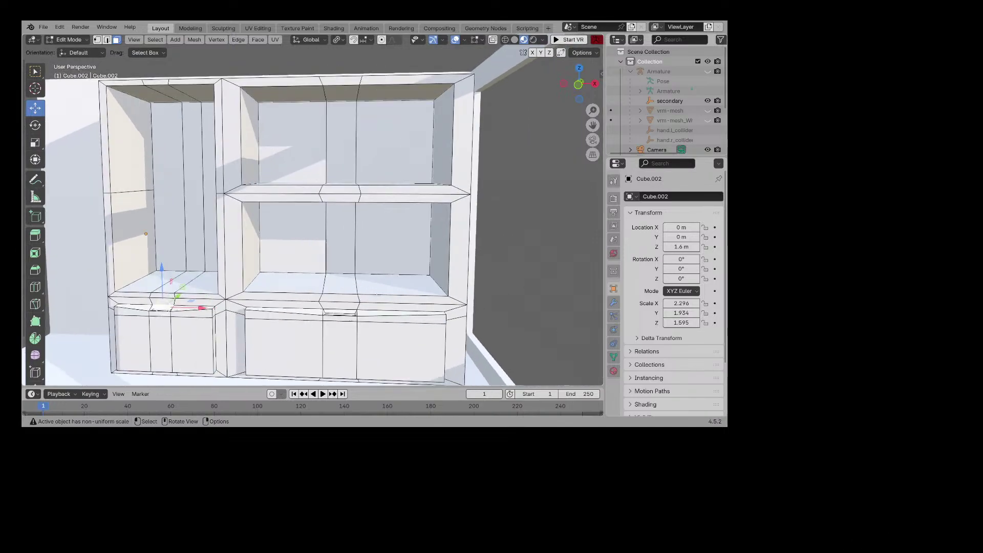
pyautogui.scroll(1, 312, 215)
pyautogui.click(347, 333)
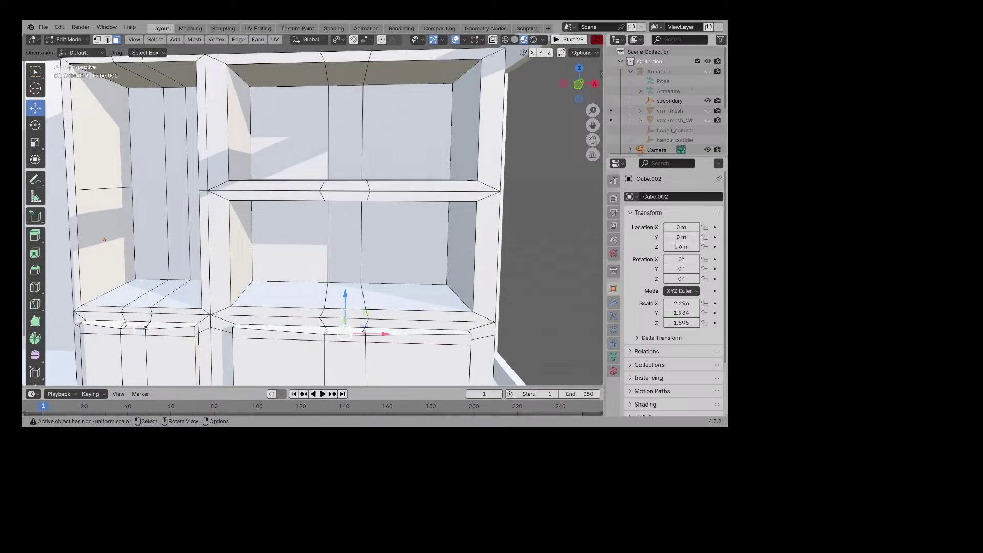
pyautogui.moveTo(345, 307); pyautogui.dragTo(344, 314)
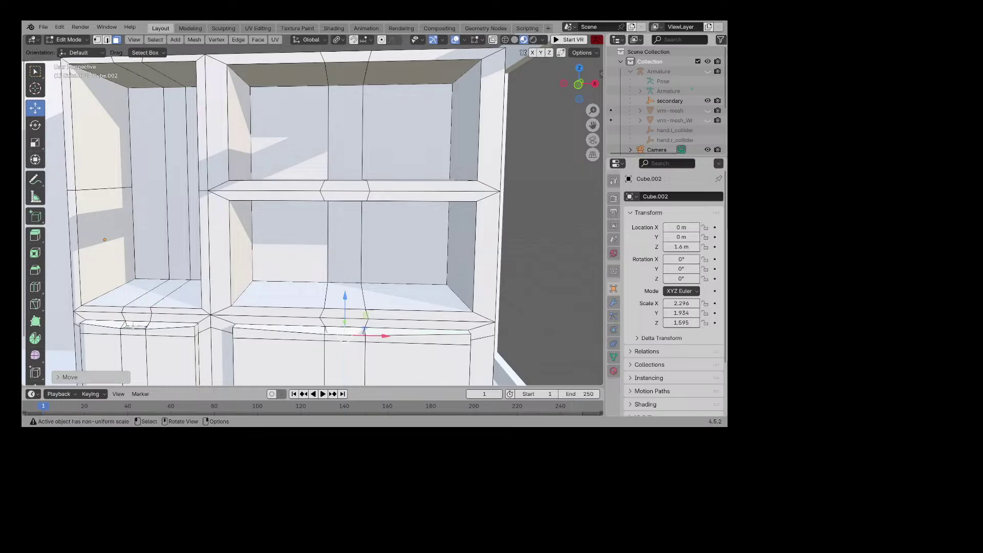
pyautogui.click(132, 324)
pyautogui.moveTo(134, 293); pyautogui.dragTo(136, 299)
pyautogui.scroll(-2, 462, 285)
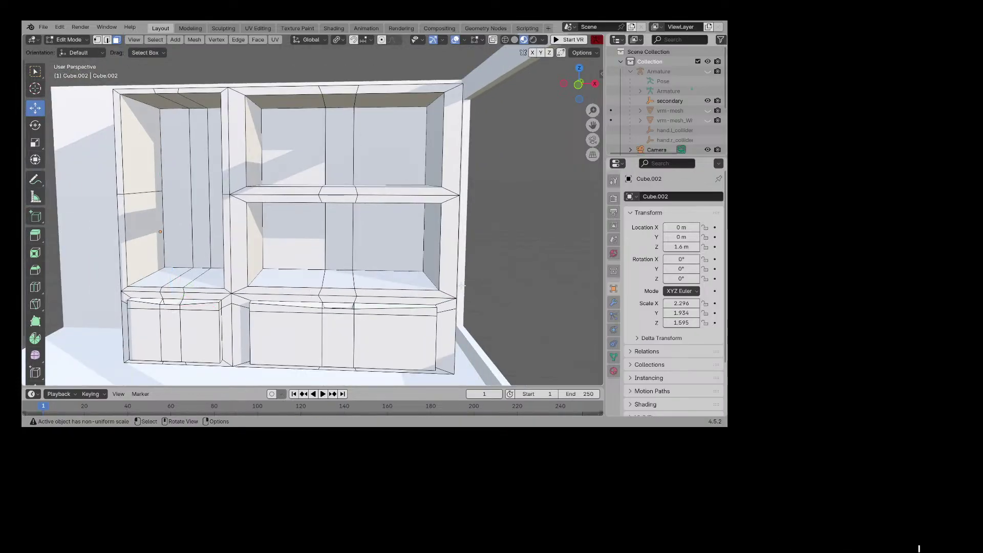
# Step: Inset the upper face on the narrow column's side of the divider into a small face and move it up near the top
pyautogui.scroll(-4, 494, 263)
pyautogui.moveTo(475, 260); pyautogui.dragTo(494, 259, button='middle')
pyautogui.scroll(6, 644, 443)
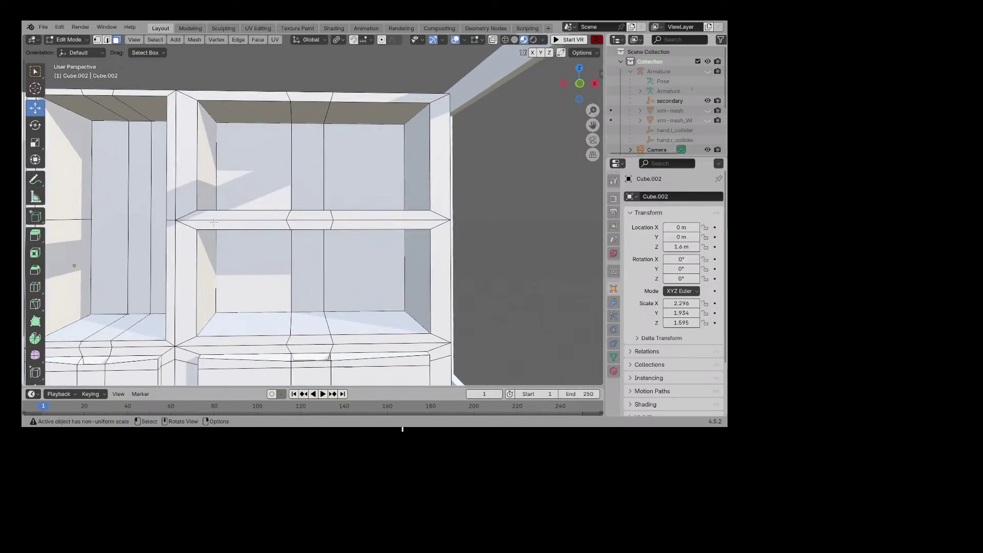
pyautogui.moveTo(210, 220); pyautogui.dragTo(181, 215, button='middle')
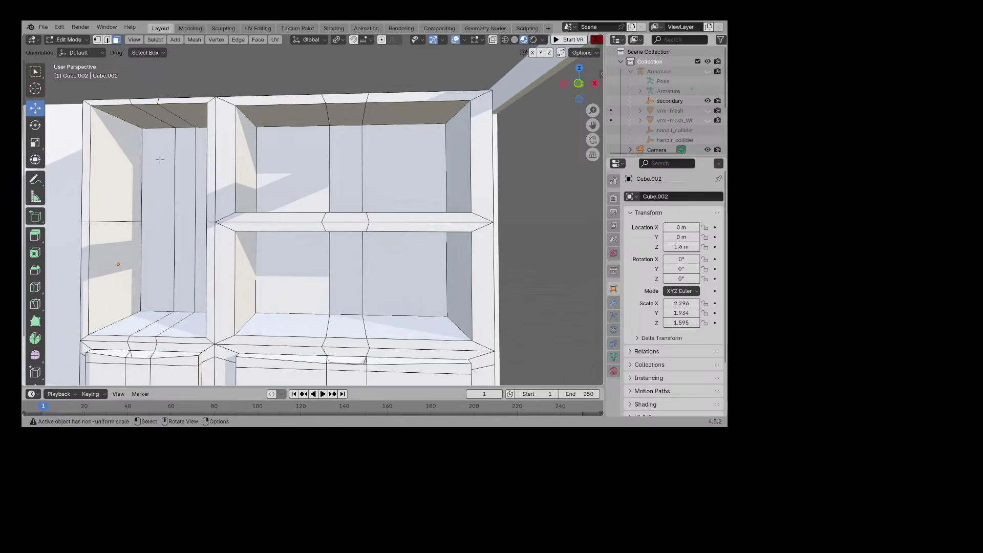
pyautogui.click(127, 139)
pyautogui.moveTo(127, 141)
pyautogui.mouseDown(button='middle')
pyautogui.moveTo(171, 146)
pyautogui.moveTo(140, 148)
pyautogui.mouseUp(button='middle')
pyautogui.scroll(-5, 171, 146)
pyautogui.scroll(5, 139, 148)
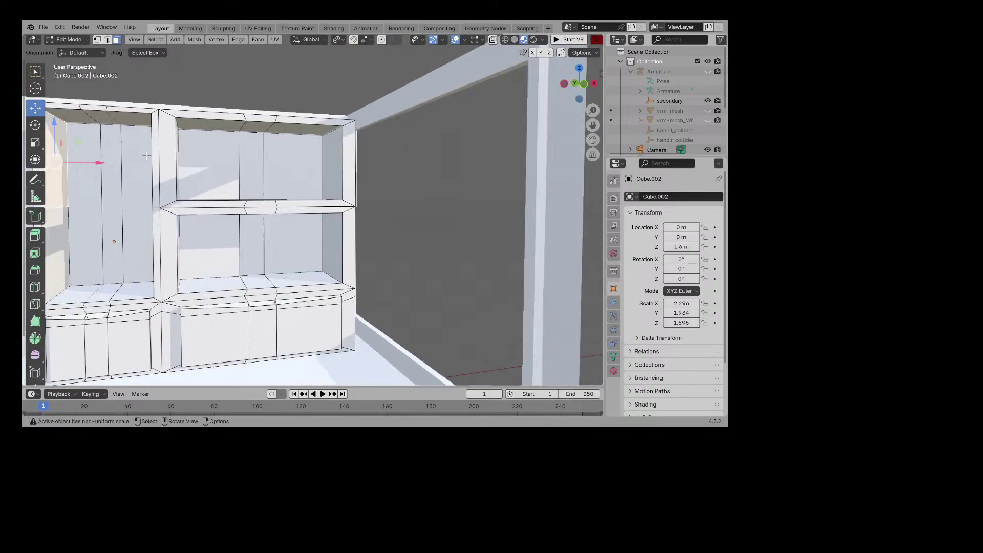
pyautogui.moveTo(593, 124); pyautogui.dragTo(270, 132)
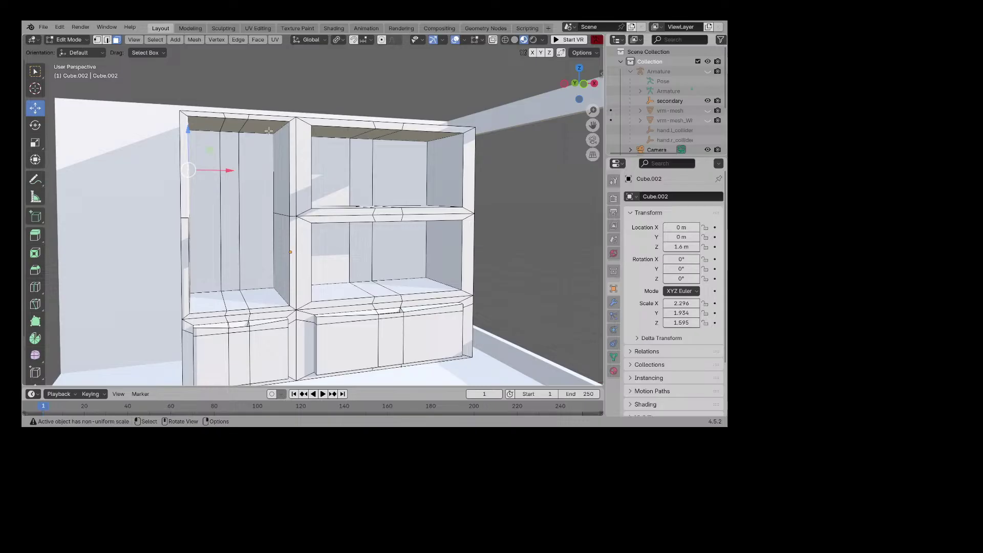
pyautogui.click(37, 252)
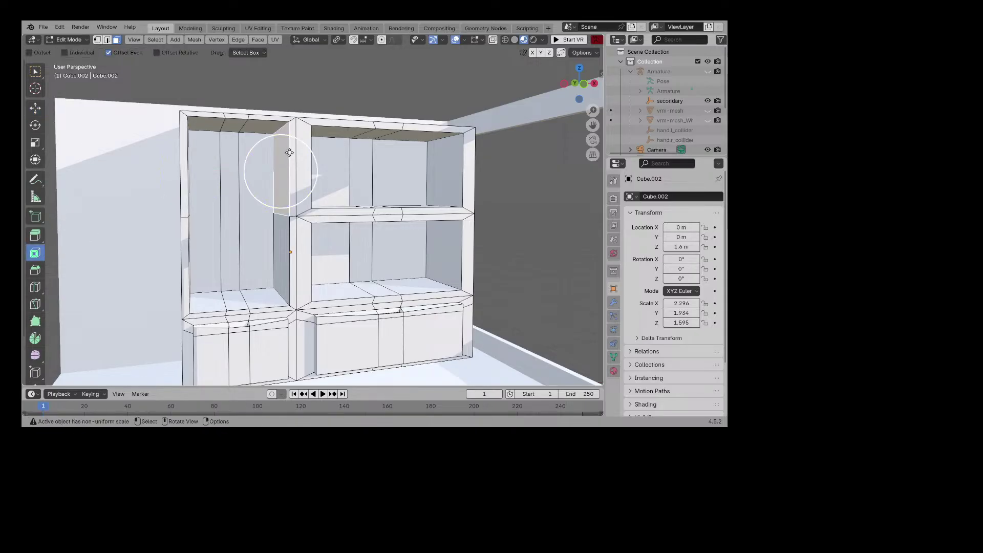
pyautogui.moveTo(289, 153)
pyautogui.mouseDown()
pyautogui.moveTo(284, 171)
pyautogui.moveTo(281, 109)
pyautogui.moveTo(280, 147)
pyautogui.mouseUp()
pyautogui.click(35, 142)
pyautogui.click(35, 108)
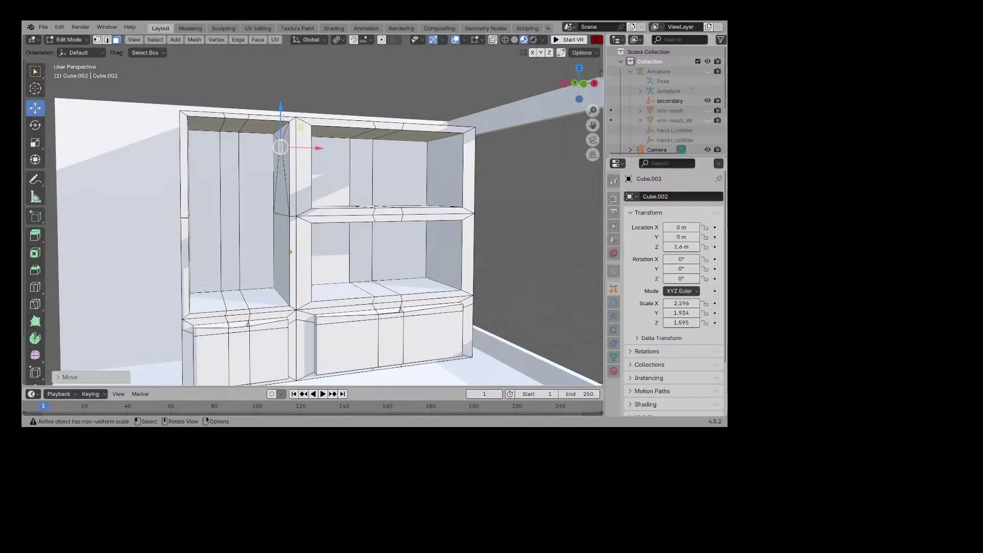
# Step: Subdivide the small inset face on the divider and shape it into a circle with LoopTools
pyautogui.rightClick(280, 147)
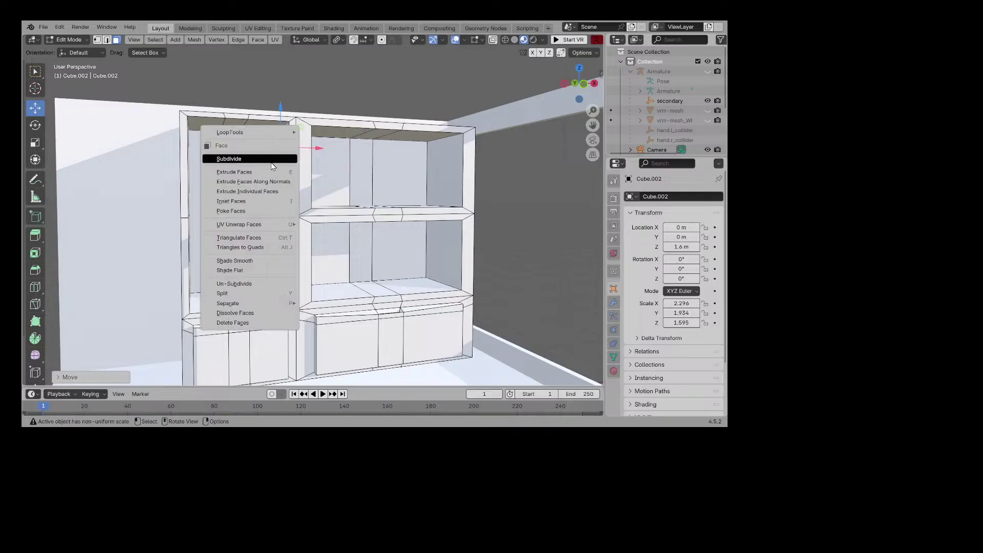
pyautogui.click(279, 160)
pyautogui.scroll(3, 279, 141)
pyautogui.rightClick(279, 124)
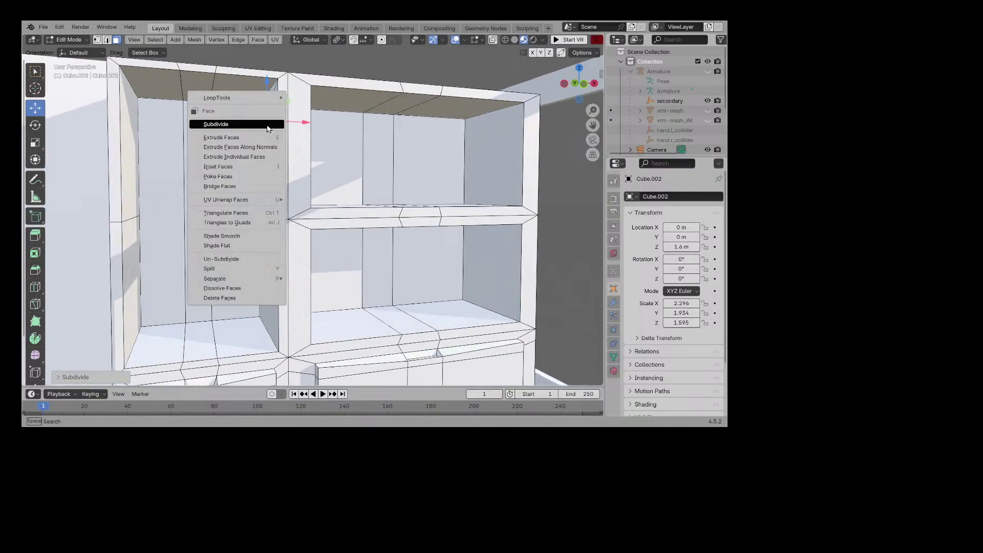
pyautogui.moveTo(276, 104)
pyautogui.click(312, 107)
pyautogui.moveTo(312, 107); pyautogui.dragTo(252, 108, button='middle')
# Step: Scale the circular face on the divider wall and adjust its position near the top of the narrow column
pyautogui.click(35, 142)
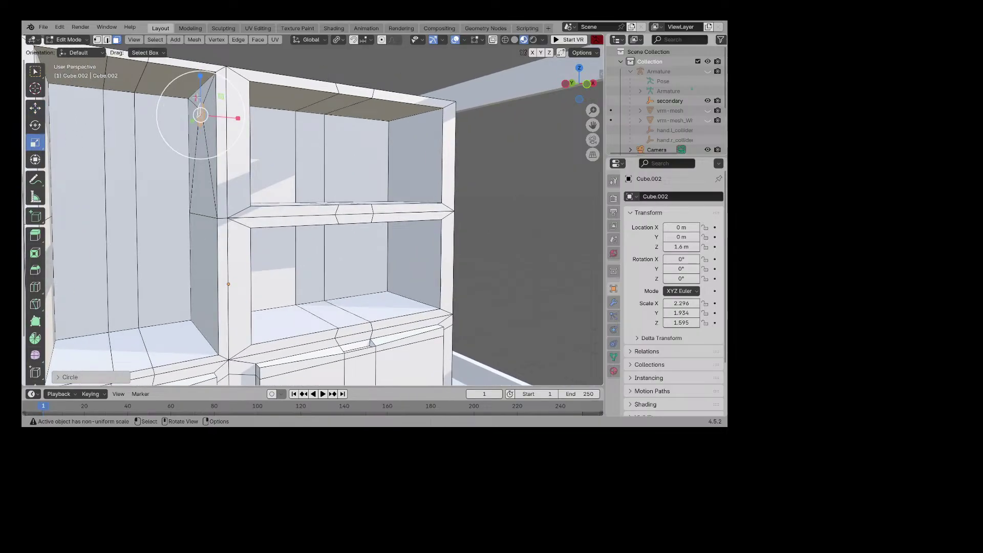
pyautogui.moveTo(196, 98); pyautogui.dragTo(197, 65)
pyautogui.hotkey('shift', 'space')
pyautogui.press('g')
pyautogui.moveTo(196, 65); pyautogui.dragTo(153, 103, button='middle')
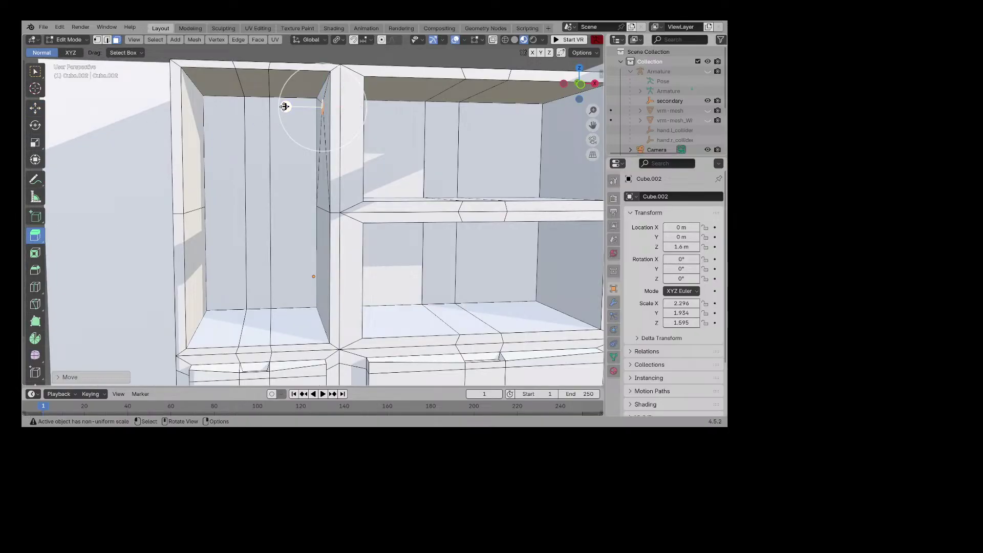
# Step: Try to extrude the circular face across the narrow column as a hanging rod, and undo the extrusion
pyautogui.moveTo(286, 106); pyautogui.dragTo(153, 104)
pyautogui.moveTo(153, 104); pyautogui.dragTo(178, 112, button='middle')
pyautogui.scroll(-3, 181, 112)
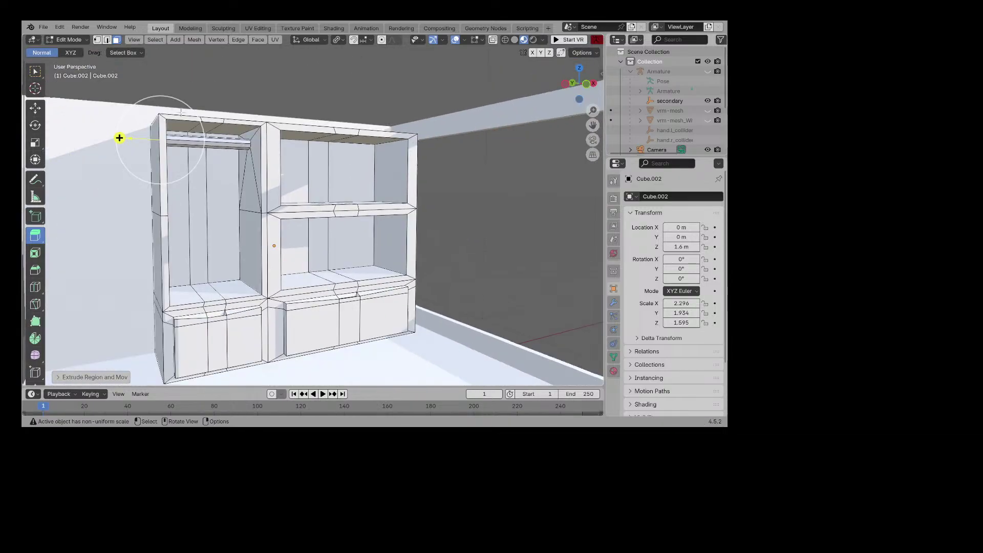
pyautogui.moveTo(121, 136); pyautogui.dragTo(195, 147, button='middle')
pyautogui.scroll(3, 162, 122)
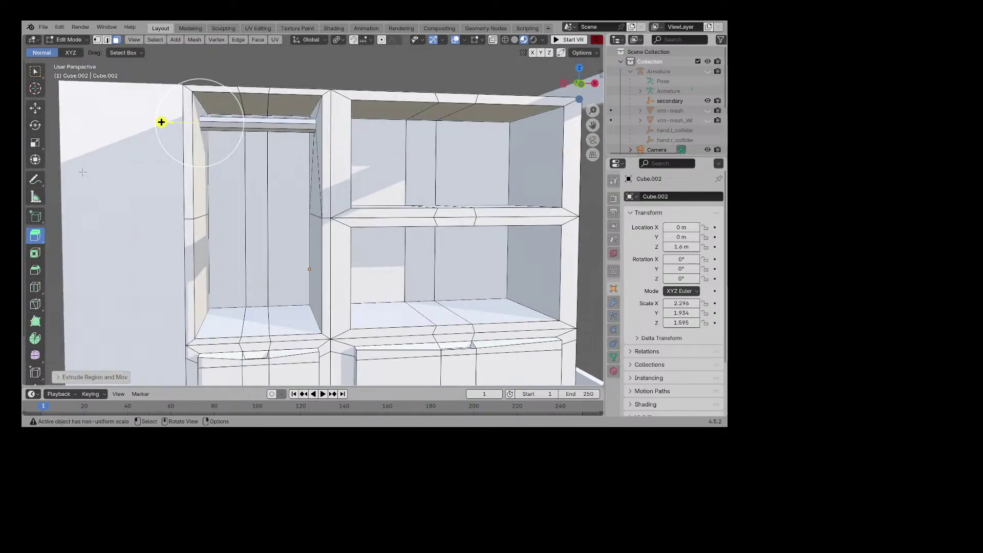
pyautogui.hotkey('ctrl', 'z')
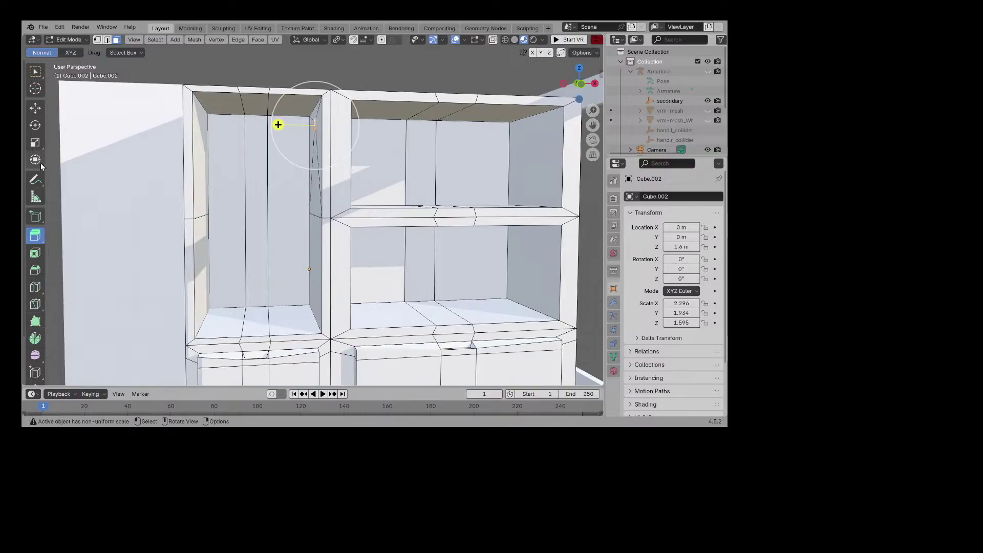
# Step: Rescale the small face near the top of the divider on the narrow column's side
pyautogui.click(41, 142)
pyautogui.moveTo(170, 122); pyautogui.dragTo(207, 123, button='middle')
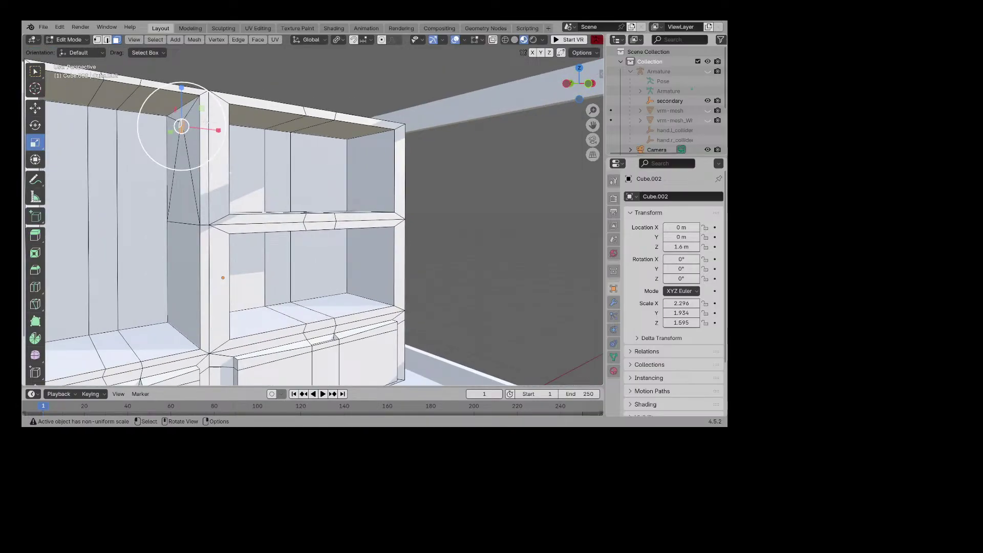
pyautogui.moveTo(175, 113); pyautogui.dragTo(181, 122)
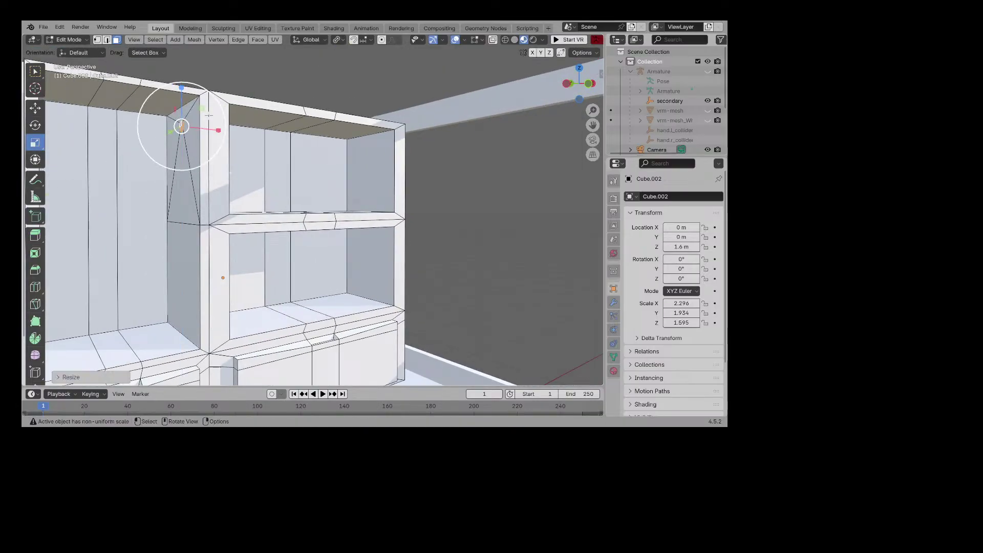
# Step: Subdivide the rescaled face on the divider again and round it into a circle with LoopTools
pyautogui.rightClick(183, 127)
pyautogui.click(185, 131)
pyautogui.rightClick(188, 132)
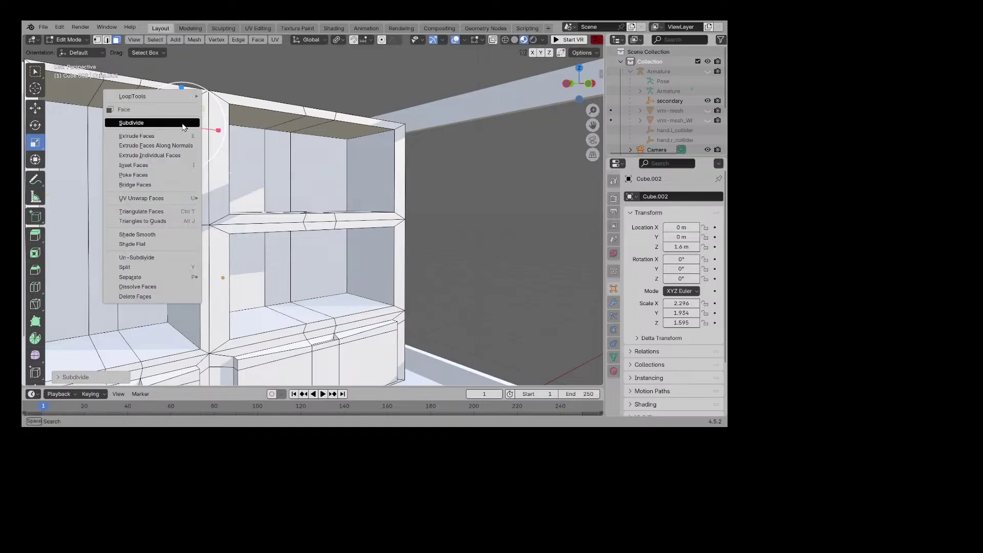
pyautogui.moveTo(184, 96)
pyautogui.click(217, 105)
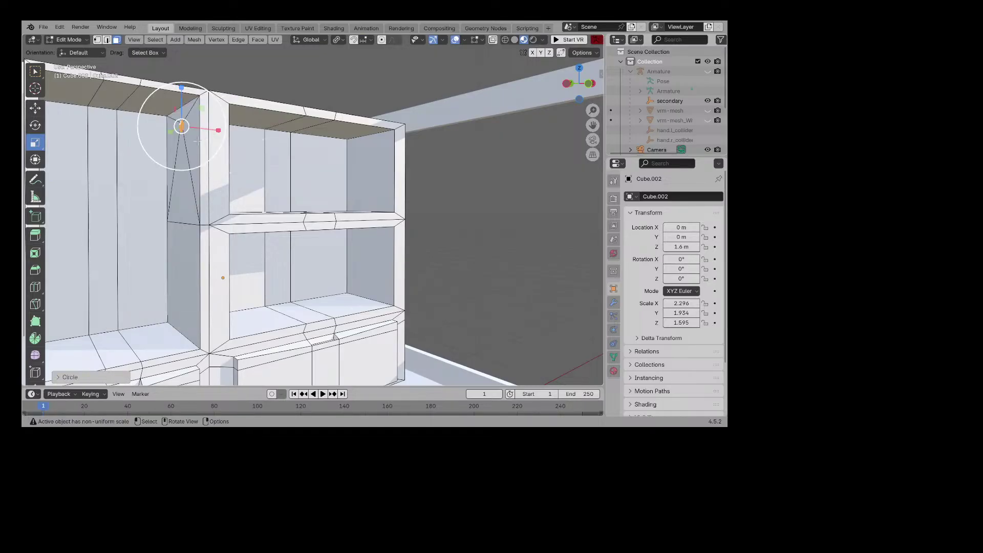
# Step: Extrude the circular face from the divider across the narrow column to form the hanging rod
pyautogui.click(38, 234)
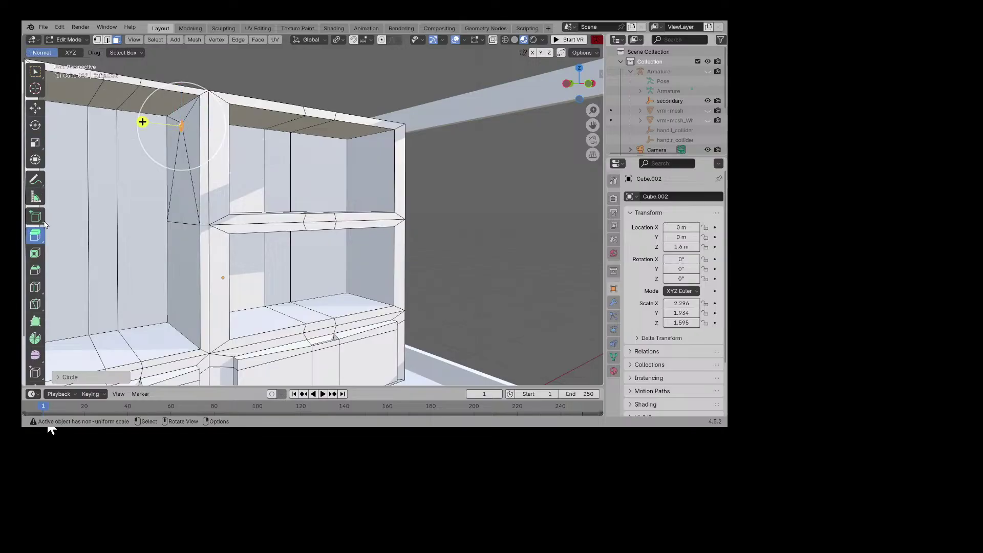
pyautogui.moveTo(159, 144); pyautogui.dragTo(216, 140, button='middle')
pyautogui.moveTo(266, 153); pyautogui.dragTo(147, 149)
pyautogui.moveTo(147, 149); pyautogui.dragTo(176, 131, button='middle')
pyautogui.scroll(2, 259, 209)
pyautogui.scroll(2, 258, 209)
pyautogui.scroll(-2, 259, 210)
pyautogui.scroll(-2, 221, 170)
pyautogui.scroll(-3, 228, 183)
pyautogui.moveTo(229, 182)
pyautogui.mouseDown(button='middle')
pyautogui.moveTo(223, 207)
pyautogui.moveTo(230, 198)
pyautogui.moveTo(219, 193)
pyautogui.mouseUp(button='middle')
# Step: Return to Object Mode and apply Shade Auto Smooth to the shelf unit
pyautogui.click(68, 39)
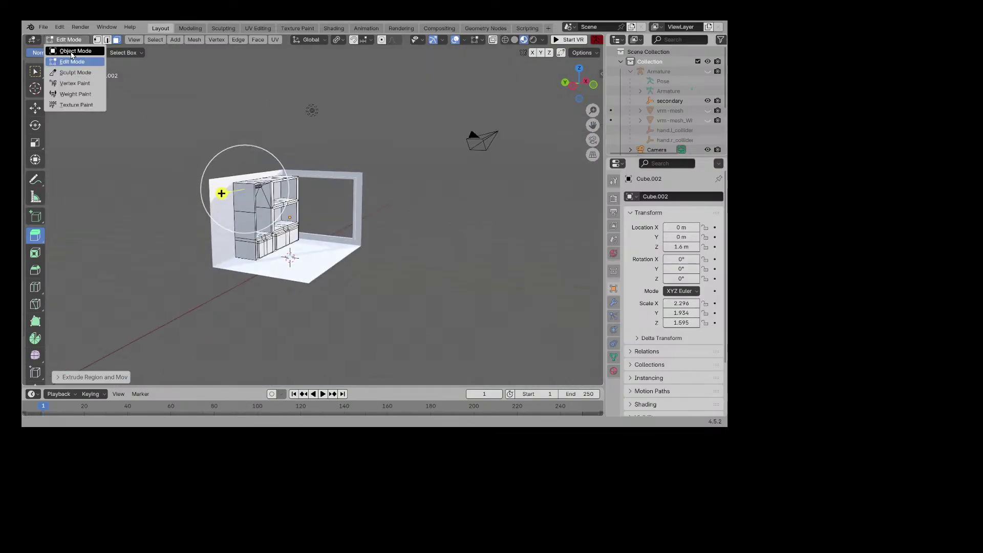
pyautogui.click(71, 53)
pyautogui.scroll(6, 286, 171)
pyautogui.moveTo(286, 171)
pyautogui.mouseDown(button='middle')
pyautogui.moveTo(337, 186)
pyautogui.moveTo(307, 186)
pyautogui.moveTo(292, 158)
pyautogui.mouseUp(button='middle')
pyautogui.scroll(2, 324, 184)
pyautogui.rightClick(291, 158)
pyautogui.click(293, 159)
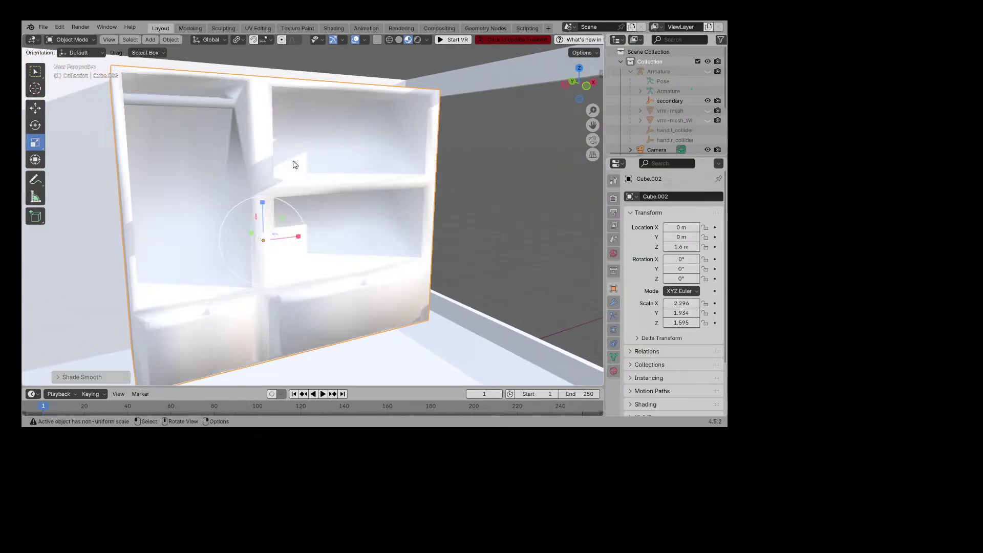
pyautogui.rightClick(293, 166)
pyautogui.click(292, 175)
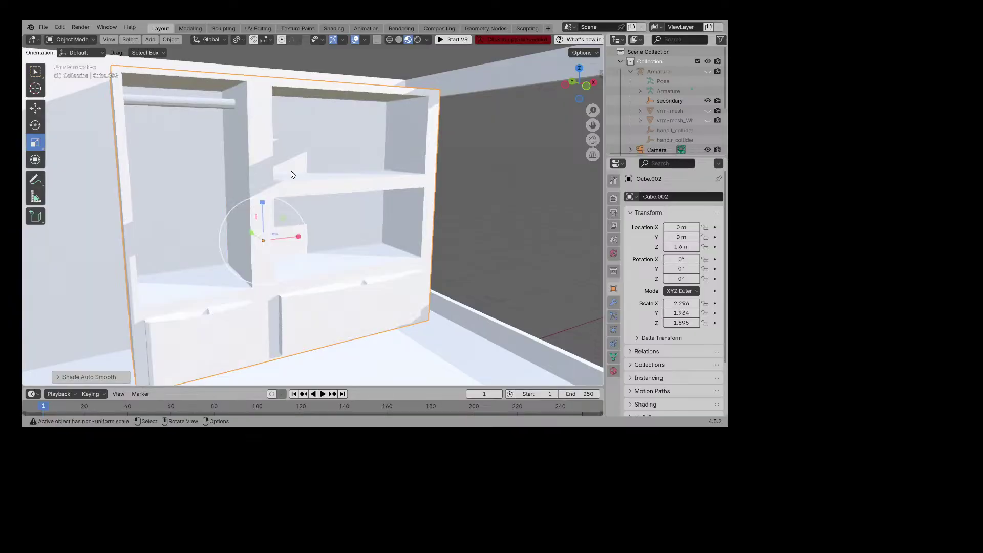
pyautogui.moveTo(292, 174); pyautogui.dragTo(319, 200, button='middle')
# Step: In Edit Mode, select the front faces and upper strip of the lower cabinet beneath the narrow column
pyautogui.click(72, 39)
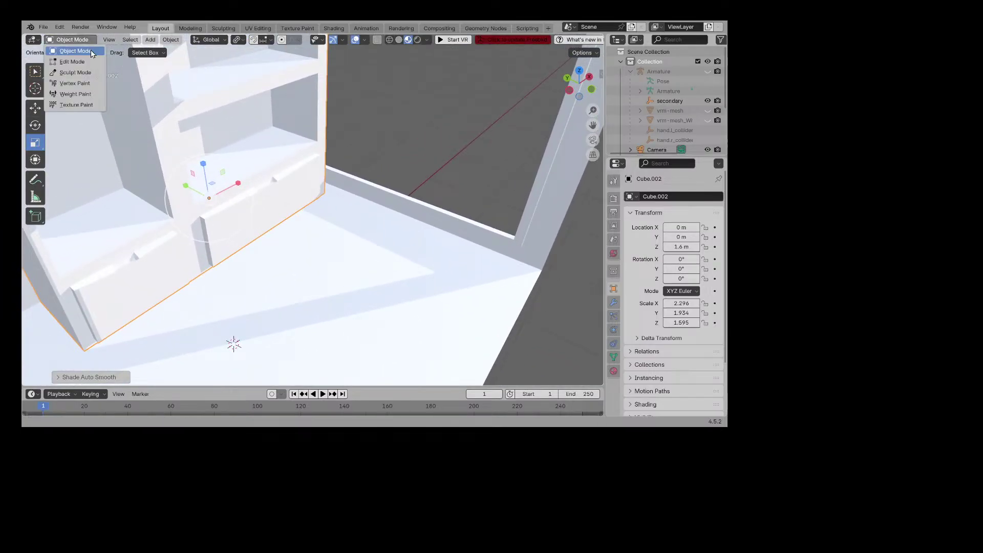
pyautogui.click(72, 59)
pyautogui.click(141, 249)
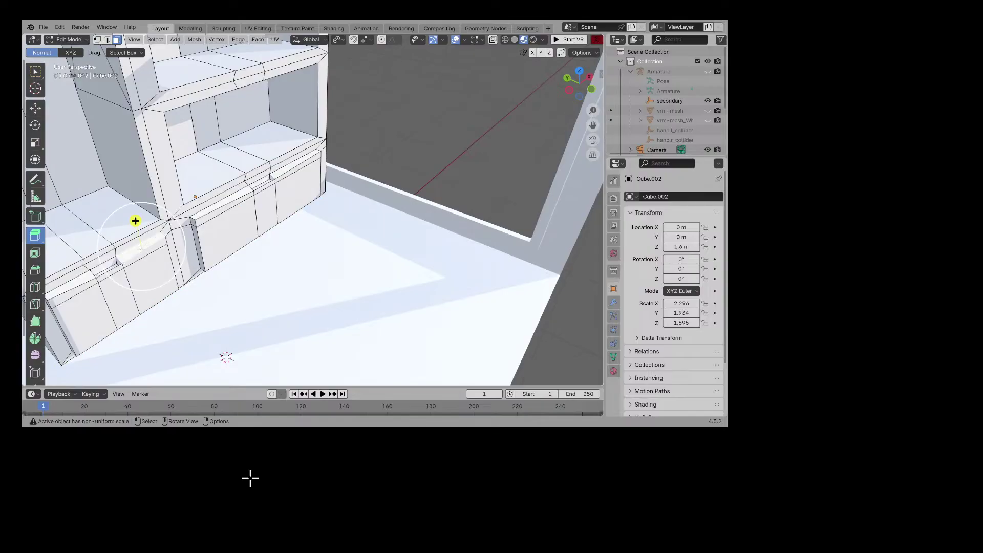
pyautogui.click(34, 109)
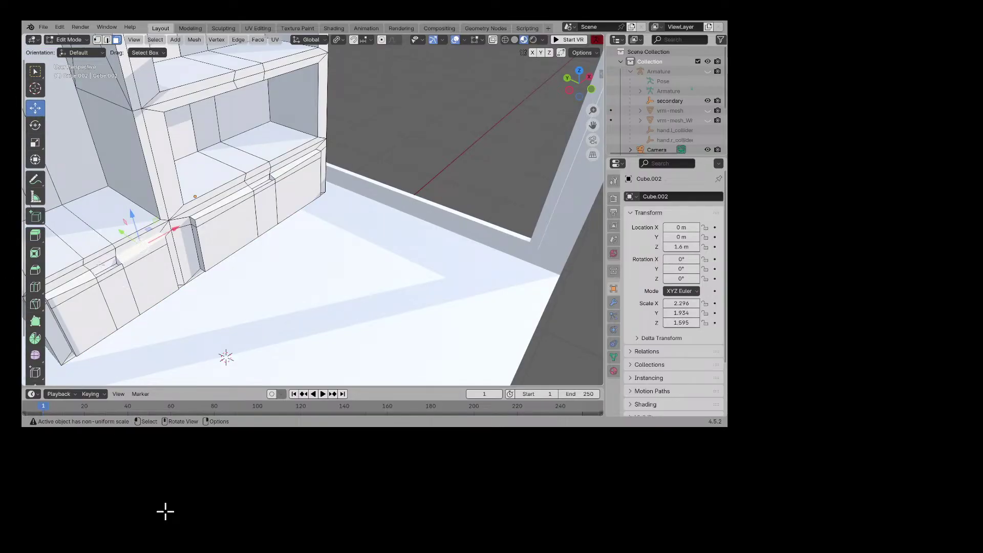
pyautogui.click(102, 266)
pyautogui.keyDown('shift'); pyautogui.click(74, 284); pyautogui.keyUp('shift')
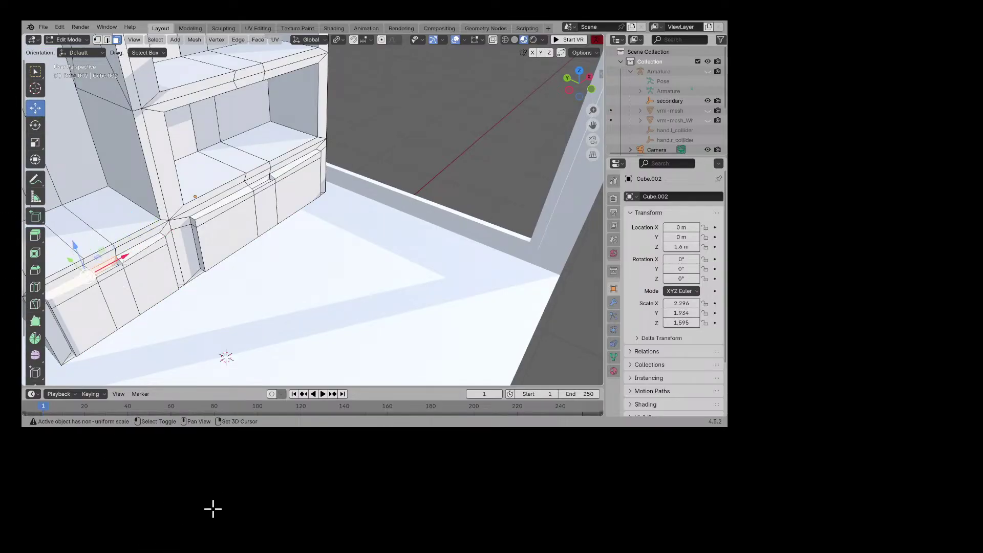
pyautogui.keyDown('shift'); pyautogui.click(130, 260); pyautogui.keyUp('shift')
pyautogui.keyDown('shift'); pyautogui.click(134, 254); pyautogui.keyUp('shift')
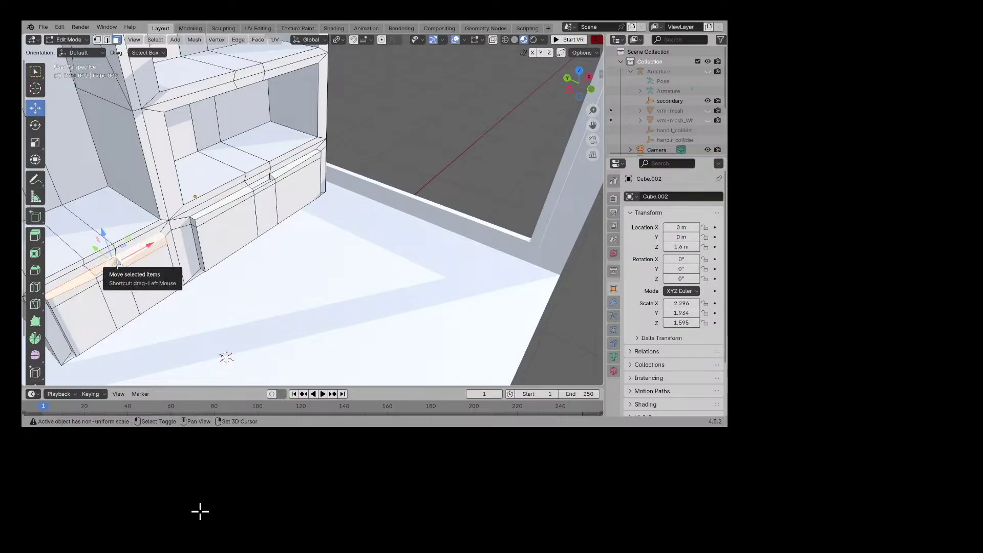
pyautogui.keyDown('shift'); pyautogui.click(117, 265); pyautogui.keyUp('shift')
pyautogui.click(86, 275)
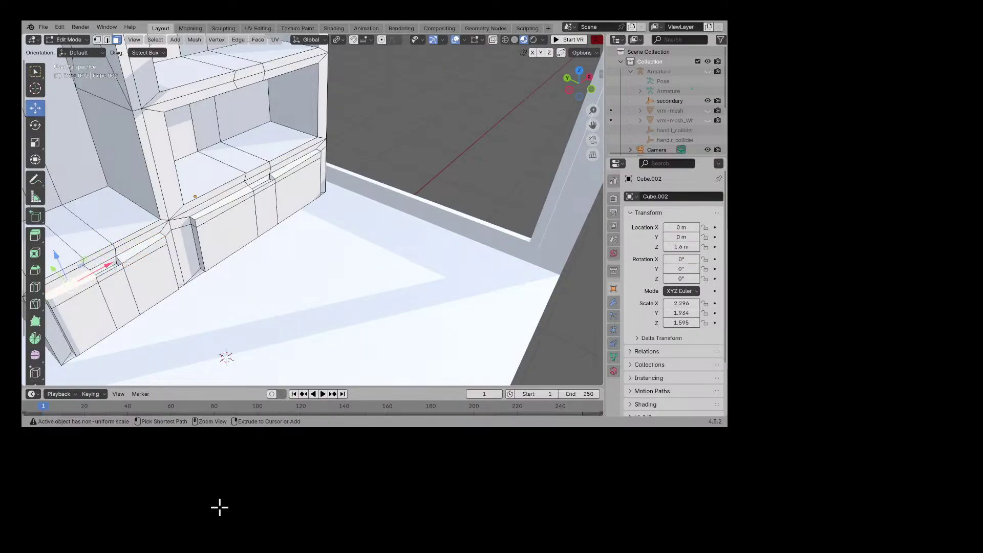
pyautogui.keyDown('ctrl'); pyautogui.click(129, 257); pyautogui.keyUp('ctrl')
pyautogui.keyDown('shift'); pyautogui.click(106, 265); pyautogui.keyUp('shift')
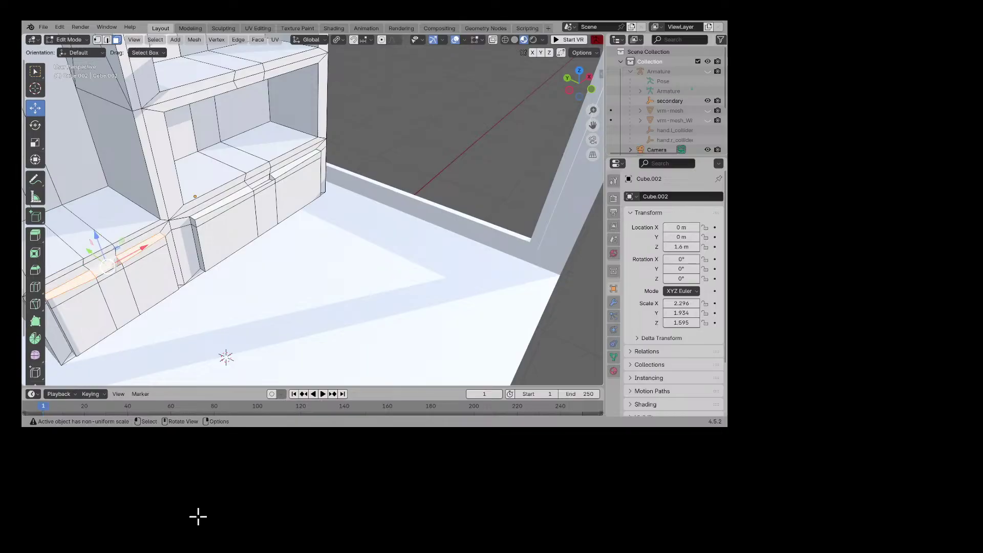
pyautogui.keyDown('shift'); pyautogui.click(131, 266); pyautogui.keyUp('shift')
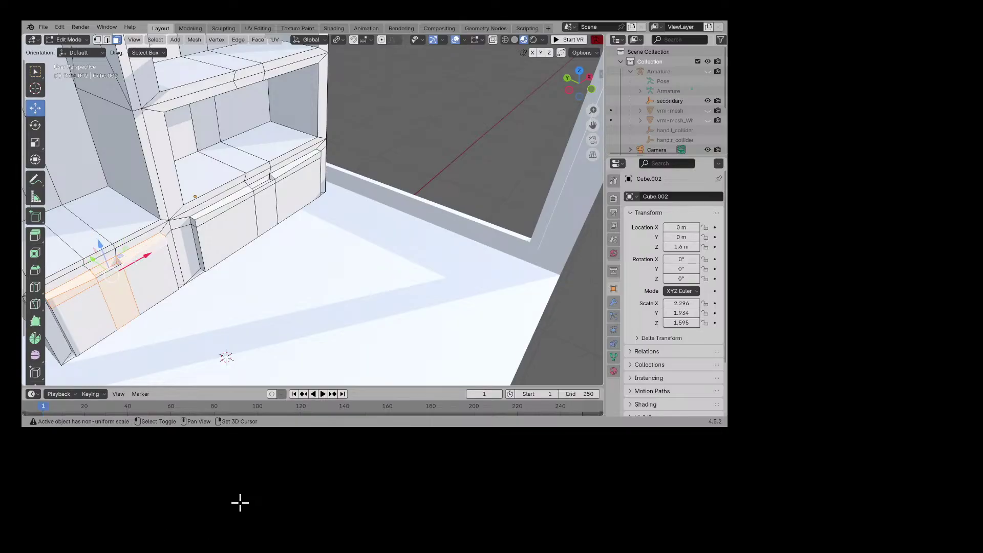
pyautogui.keyDown('shift'); pyautogui.click(136, 270); pyautogui.keyUp('shift')
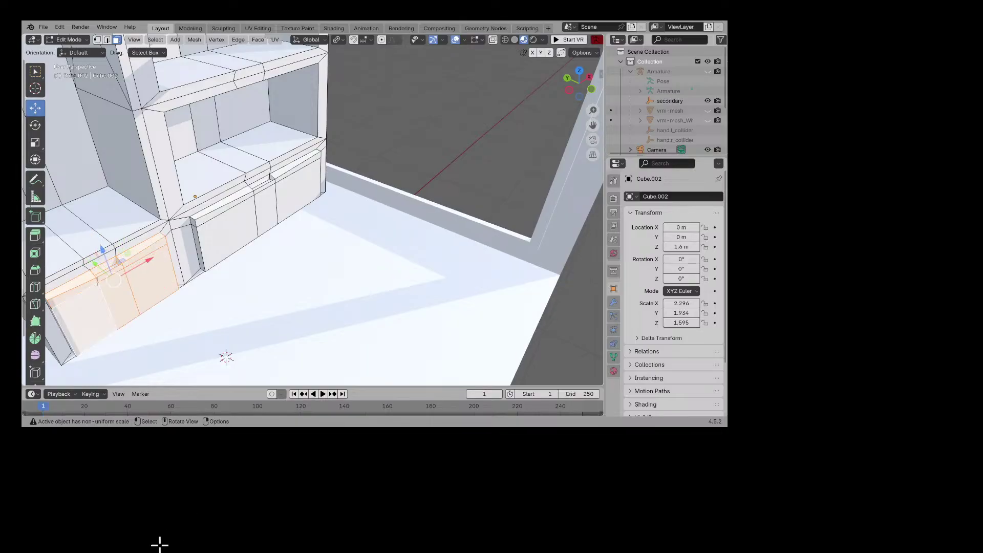
# Step: Add the narrow side face of the lower cabinet front to the selection
pyautogui.moveTo(159, 542); pyautogui.dragTo(450, 541, button='middle')
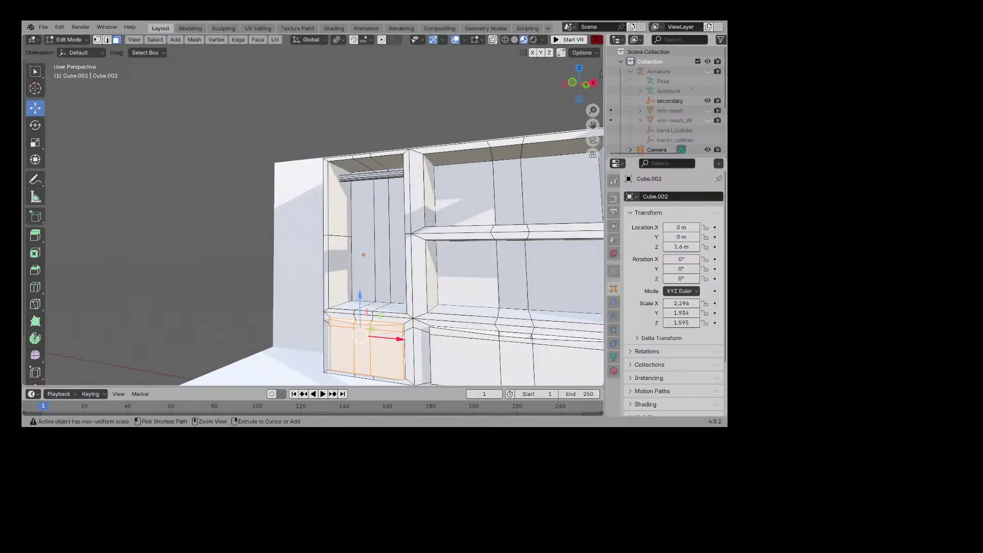
pyautogui.keyDown('ctrl'); pyautogui.click(402, 329); pyautogui.keyUp('ctrl')
pyautogui.hotkey('ctrl', 'z')
pyautogui.keyDown('ctrl'); pyautogui.click(401, 329); pyautogui.keyUp('ctrl')
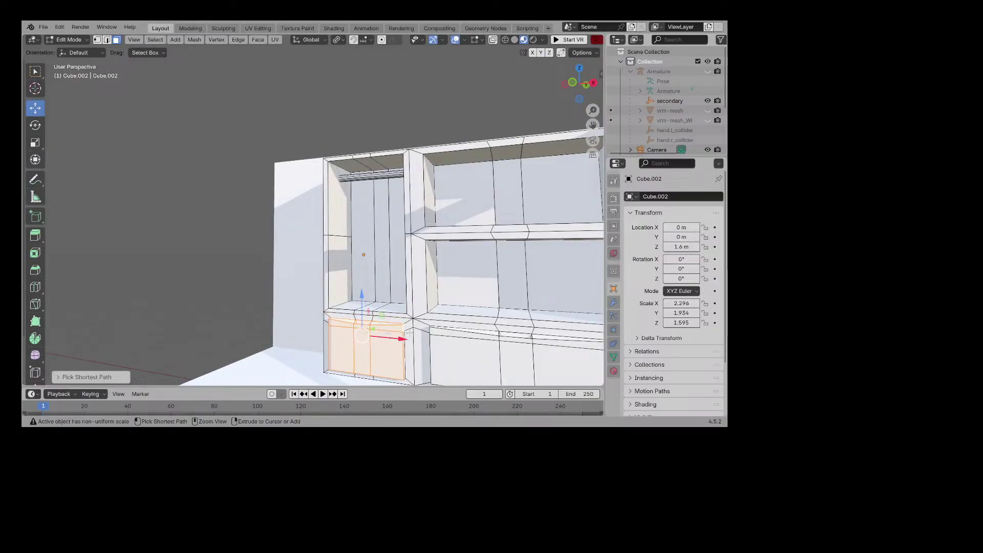
pyautogui.moveTo(410, 331); pyautogui.dragTo(419, 353, button='middle')
pyautogui.scroll(5, 459, 227)
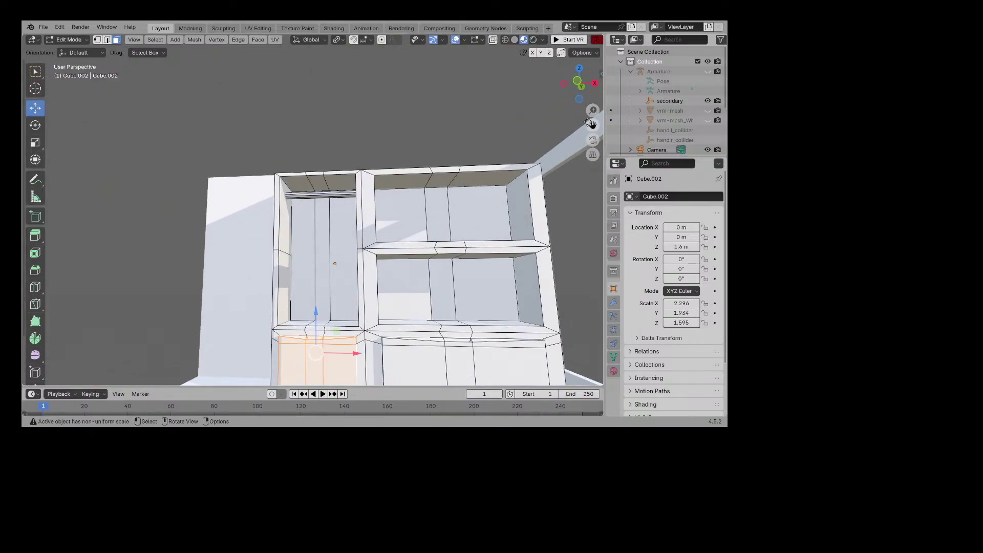
pyautogui.moveTo(592, 123); pyautogui.dragTo(592, 96)
pyautogui.moveTo(22, 55); pyautogui.dragTo(22, 106, button='middle')
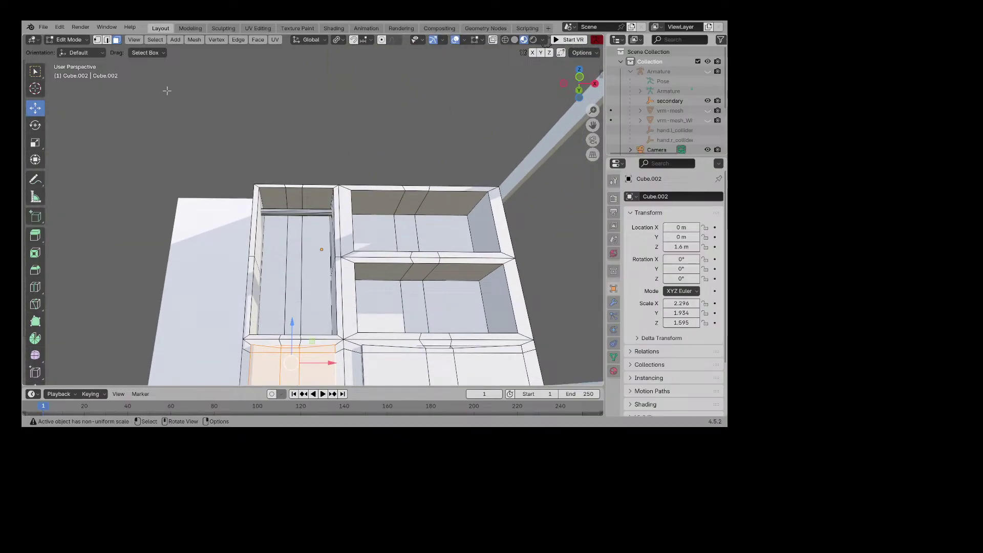
pyautogui.press('b')
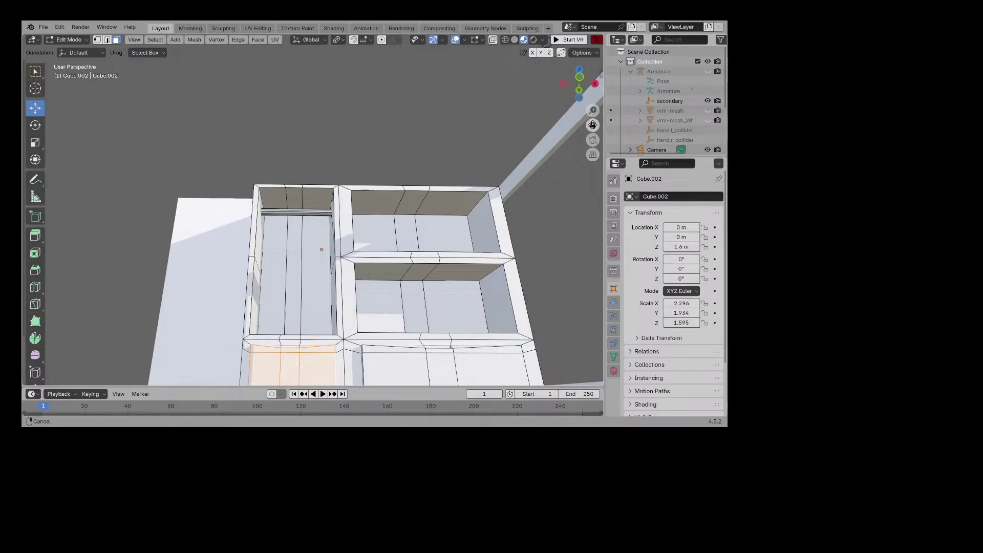
pyautogui.moveTo(593, 125); pyautogui.dragTo(599, 88)
pyautogui.scroll(3, 205, 233)
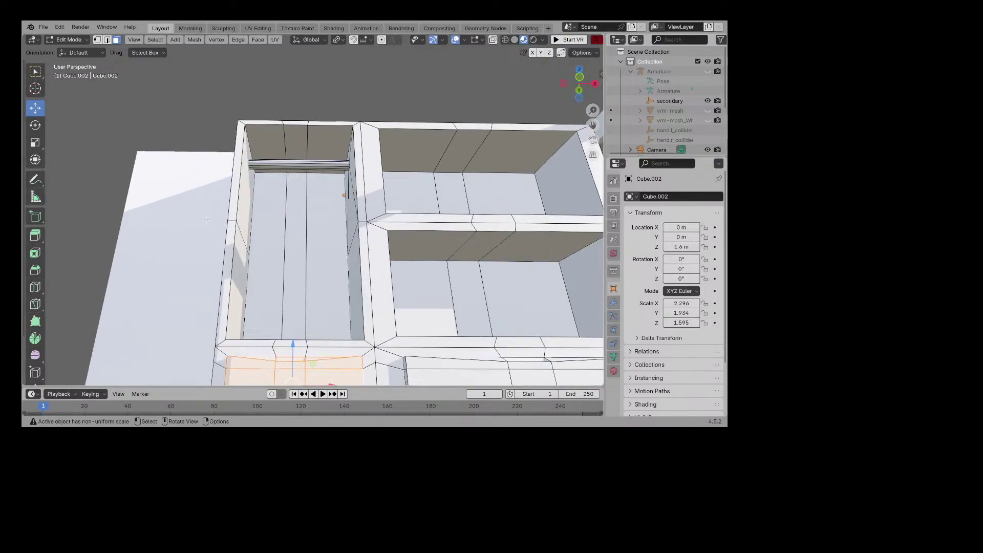
pyautogui.moveTo(204, 233); pyautogui.dragTo(205, 261, button='middle')
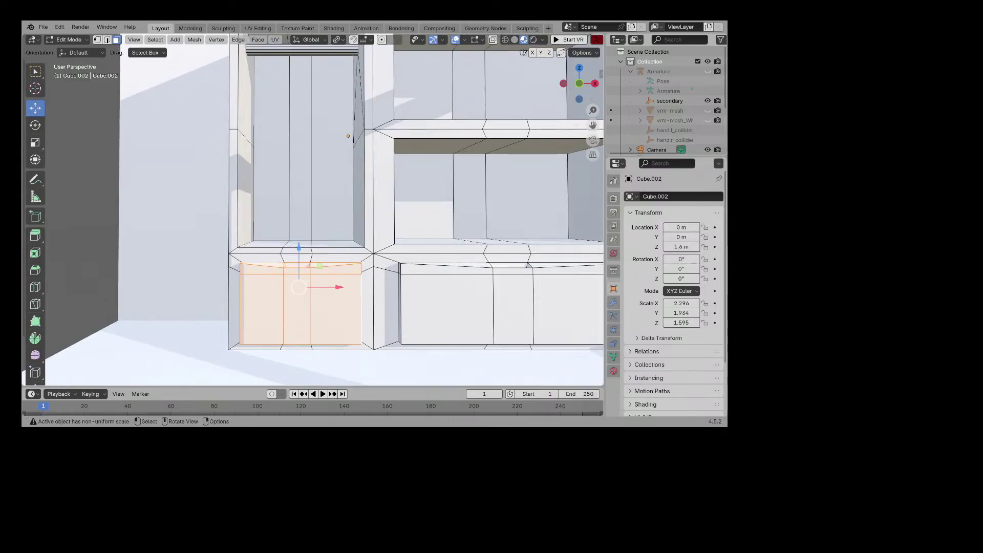
pyautogui.moveTo(593, 125); pyautogui.dragTo(588, 83)
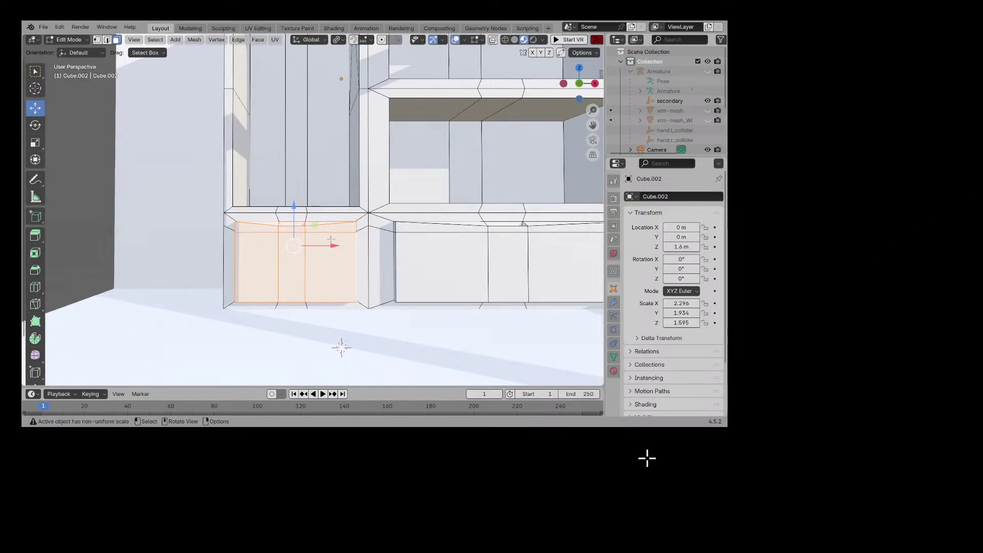
pyautogui.scroll(3, 331, 239)
pyautogui.moveTo(330, 247); pyautogui.dragTo(345, 220, button='middle')
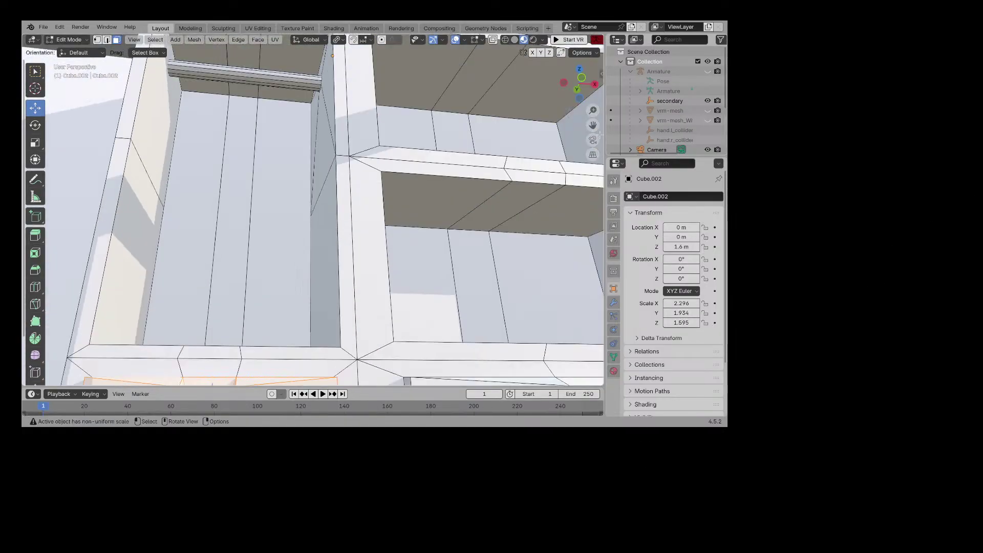
pyautogui.moveTo(593, 125); pyautogui.dragTo(670, 18)
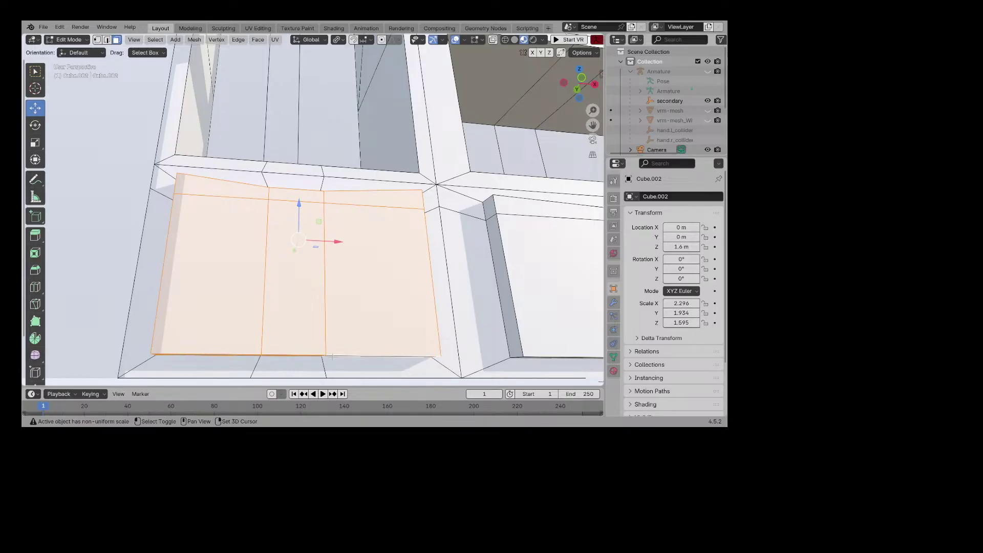
pyautogui.moveTo(302, 288); pyautogui.dragTo(308, 265, button='middle')
# Step: Try to extrude the selected cabinet front outward in perspective view, and undo the extrusion
pyautogui.click(35, 235)
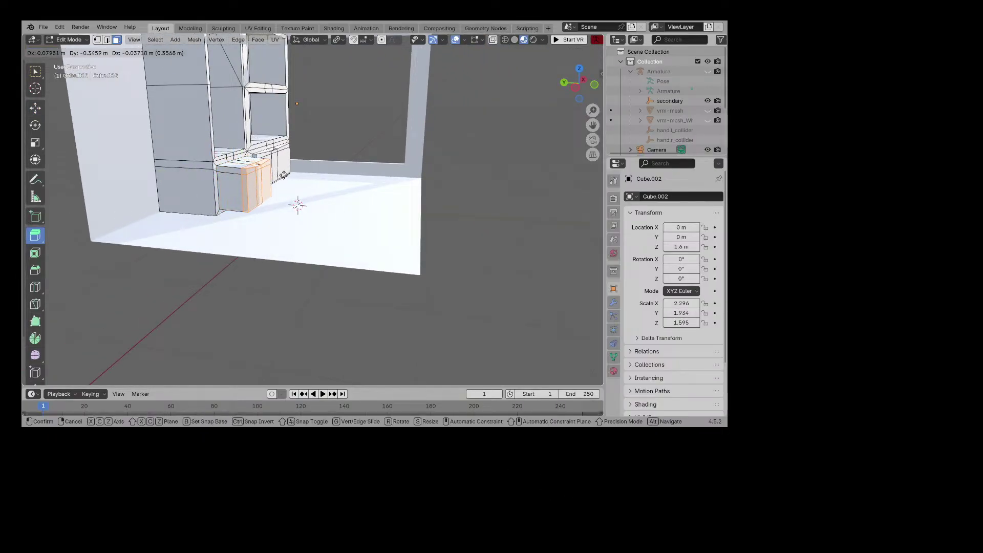
pyautogui.moveTo(264, 173); pyautogui.dragTo(293, 173)
pyautogui.hotkey('ctrl', 'z')
# Step: In the right side view, extrude the cabinet front out into the room as an open drawer and lower its front slightly
pyautogui.moveTo(274, 171); pyautogui.dragTo(302, 166, button='middle')
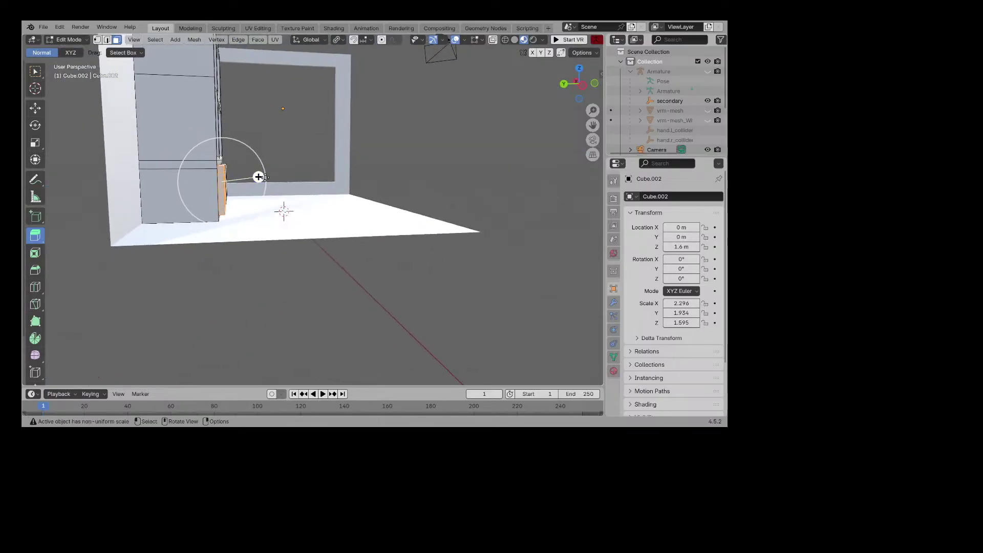
pyautogui.press('KP_3')
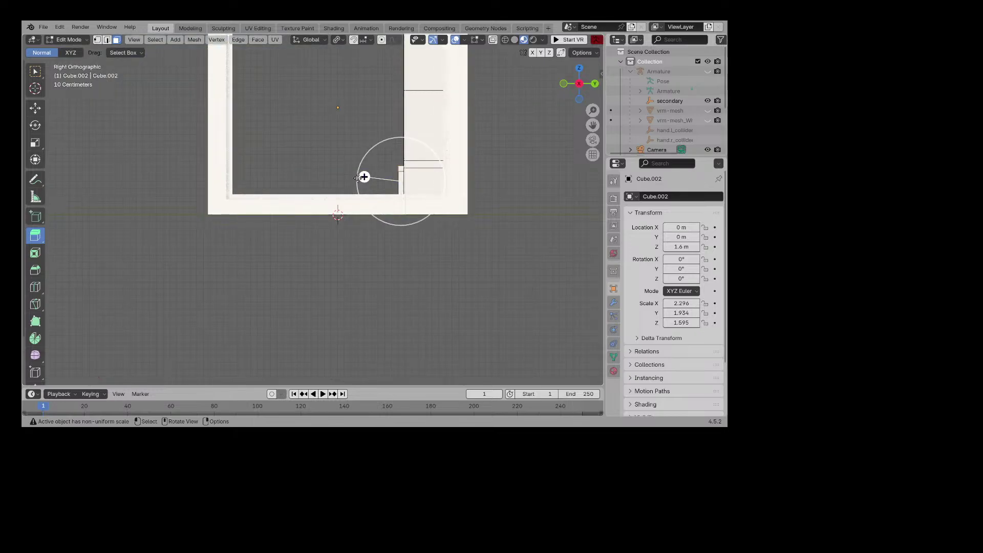
pyautogui.moveTo(357, 177); pyautogui.dragTo(297, 178)
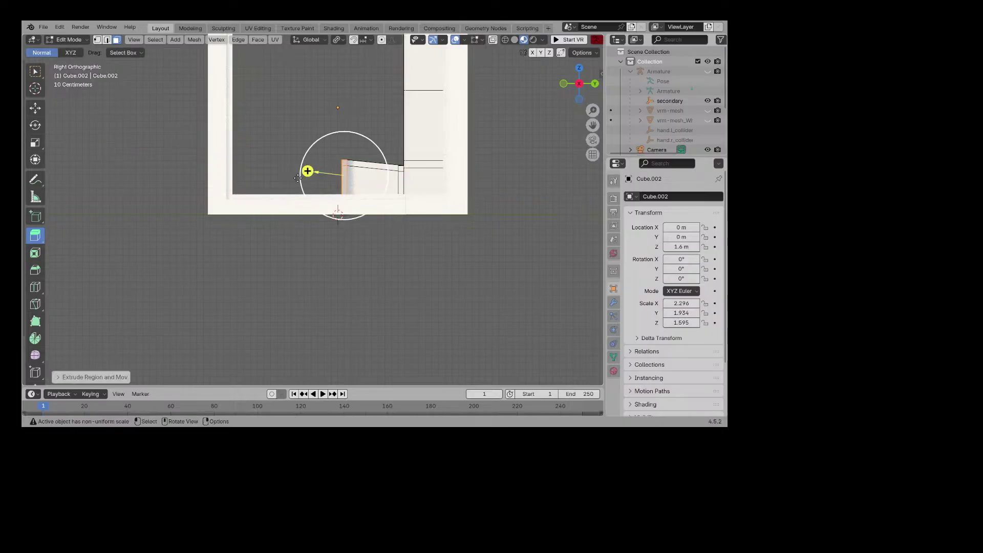
pyautogui.click(35, 108)
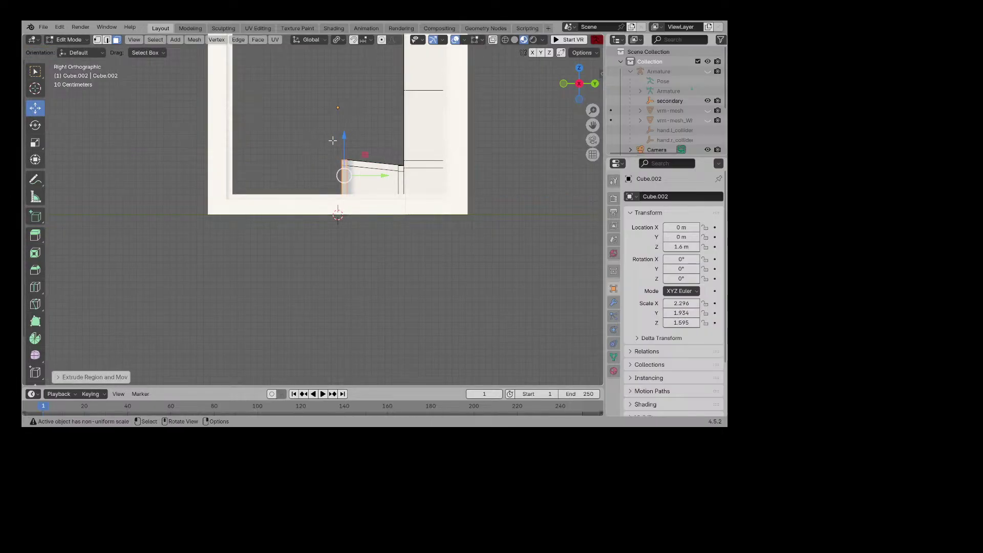
pyautogui.moveTo(343, 137); pyautogui.dragTo(341, 144)
# Step: Try to move the extruded drawer front back toward the cabinet along the Y axis
pyautogui.moveTo(341, 143); pyautogui.dragTo(746, 334, button='middle')
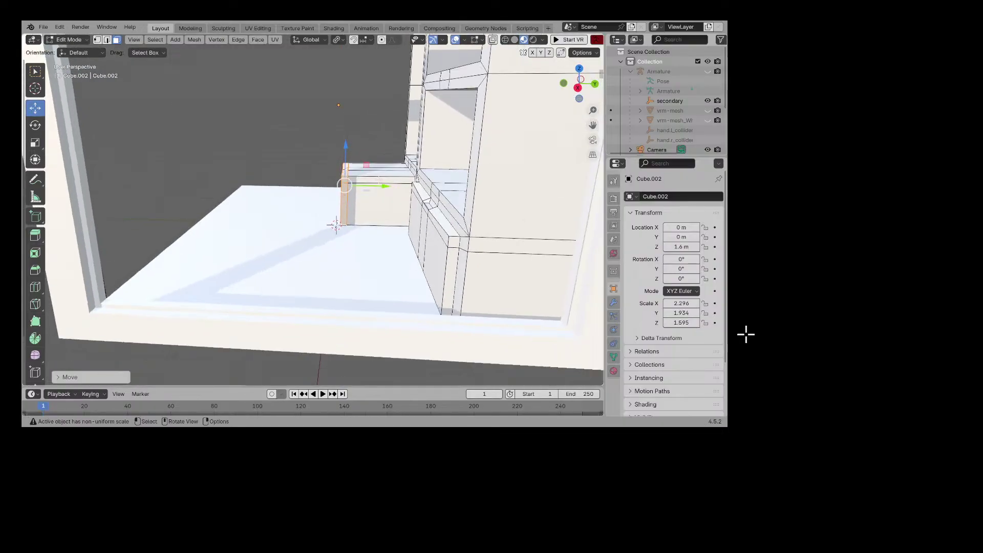
pyautogui.press('g')
pyautogui.press('y')
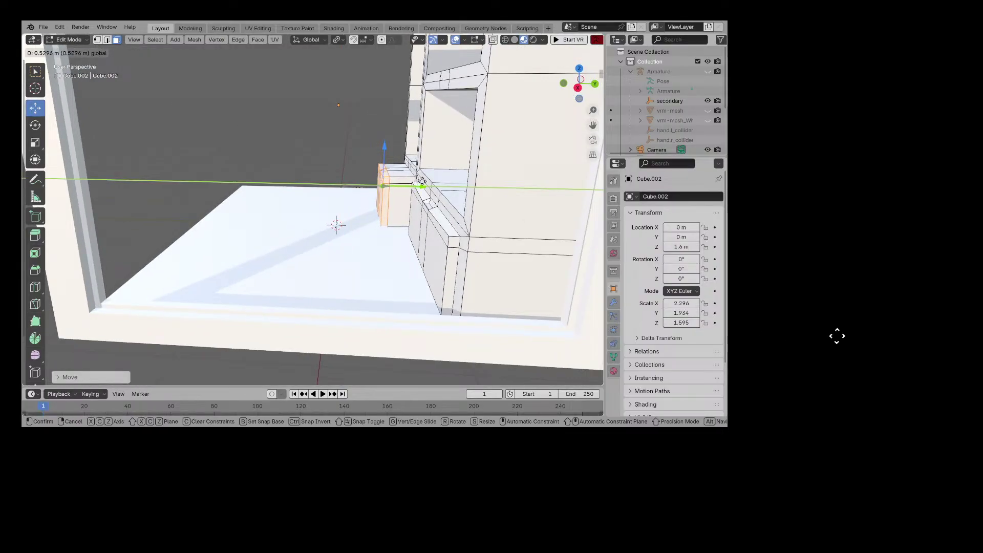
pyautogui.click(837, 336)
pyautogui.moveTo(819, 325)
pyautogui.mouseDown(button='middle')
pyautogui.moveTo(862, 345)
pyautogui.moveTo(600, 179)
pyautogui.moveTo(45, 174)
pyautogui.mouseUp(button='middle')
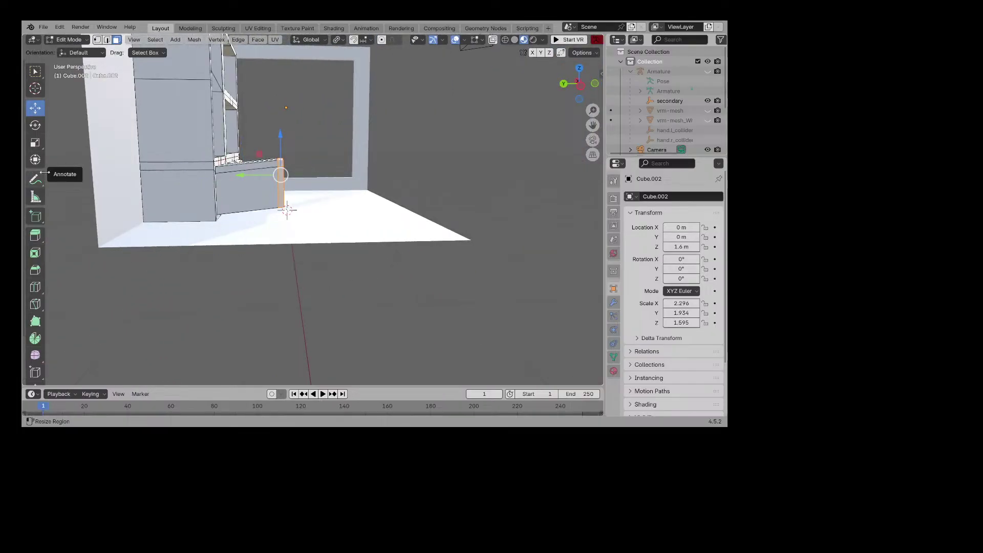
# Step: Undo the last drawer move, then extrude the cabinet front again and pull it out along the Y axis as an open drawer
pyautogui.hotkey('ctrl', 'z')
pyautogui.press('e')
pyautogui.rightClick(139, 173)
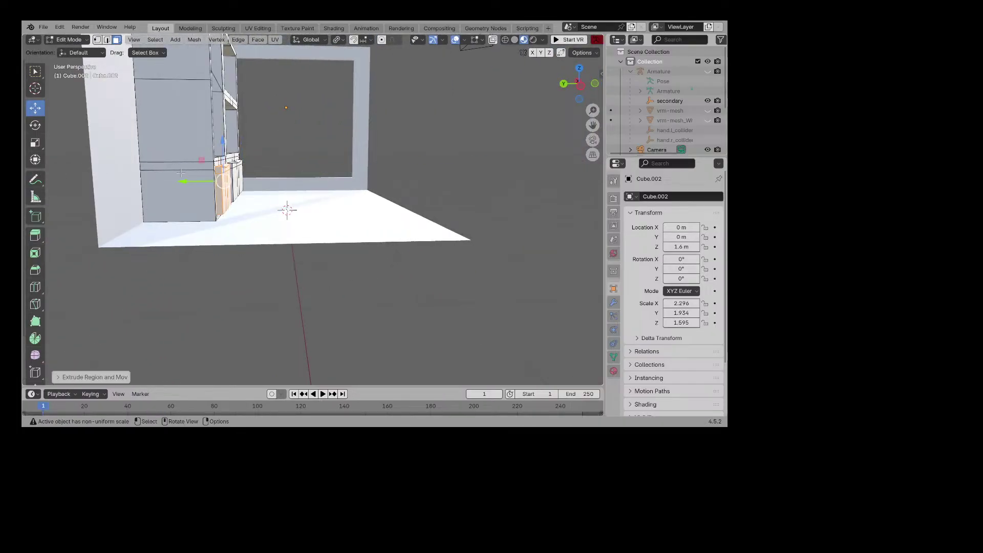
pyautogui.moveTo(182, 180); pyautogui.dragTo(202, 179)
pyautogui.moveTo(203, 179); pyautogui.dragTo(512, 236, button='middle')
pyautogui.moveTo(507, 198); pyautogui.dragTo(503, 194, button='middle')
pyautogui.moveTo(419, 194)
pyautogui.mouseDown()
pyautogui.moveTo(365, 192)
pyautogui.moveTo(418, 192)
pyautogui.mouseUp()
pyautogui.moveTo(417, 192); pyautogui.dragTo(505, 187, button='middle')
pyautogui.scroll(3, 313, 210)
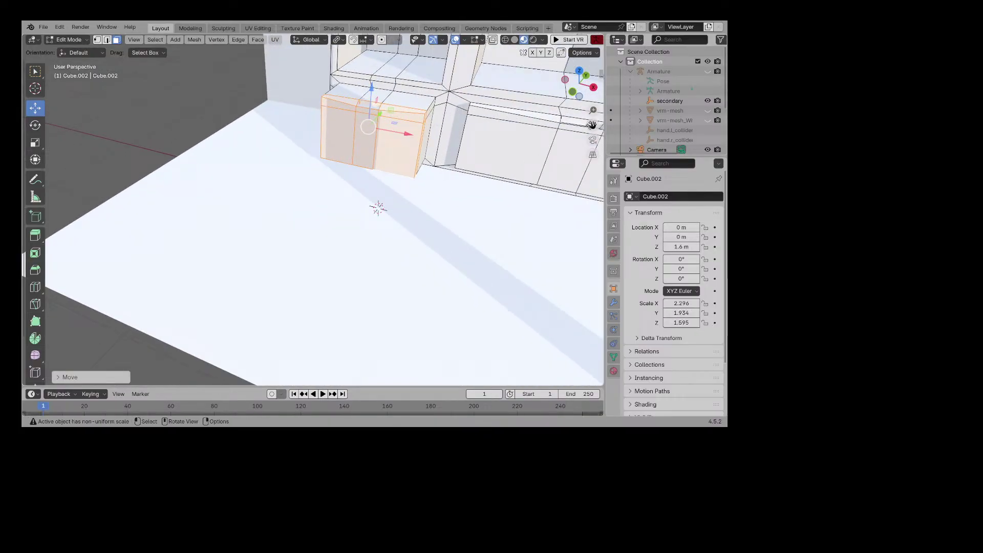
# Step: Select the top faces of the pulled-out drawer and inset them to form a rim
pyautogui.moveTo(592, 125); pyautogui.dragTo(539, 272)
pyautogui.scroll(4, 468, 212)
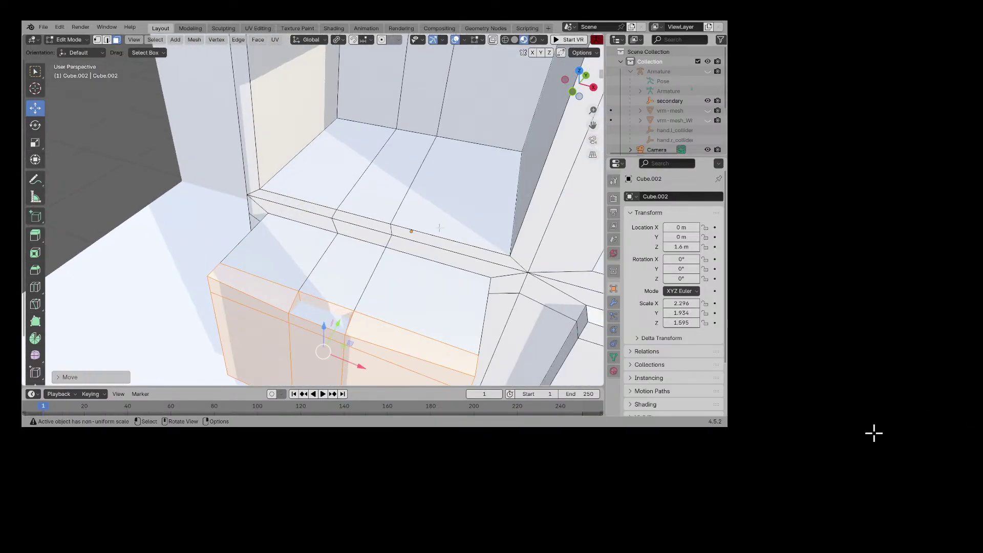
pyautogui.click(358, 273)
pyautogui.click(295, 266)
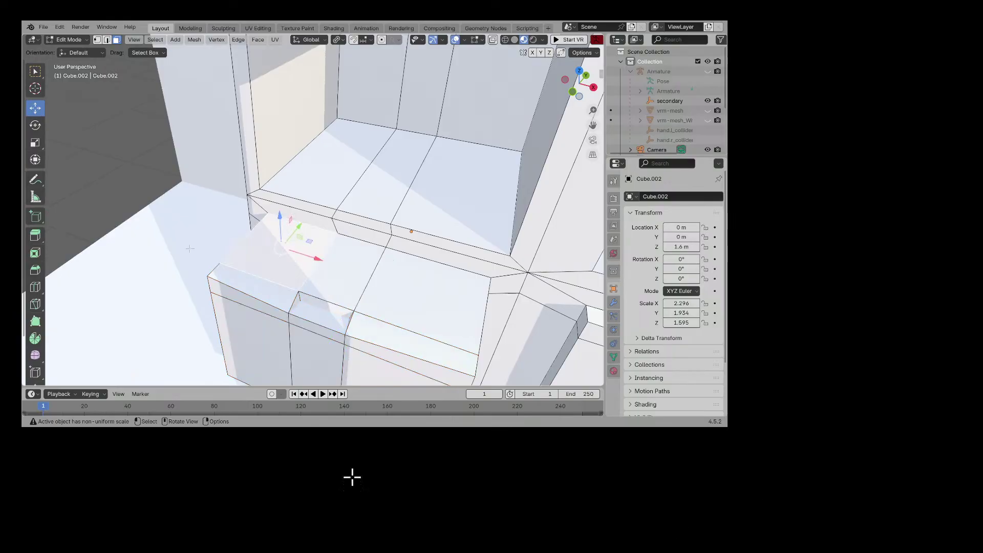
pyautogui.click(35, 240)
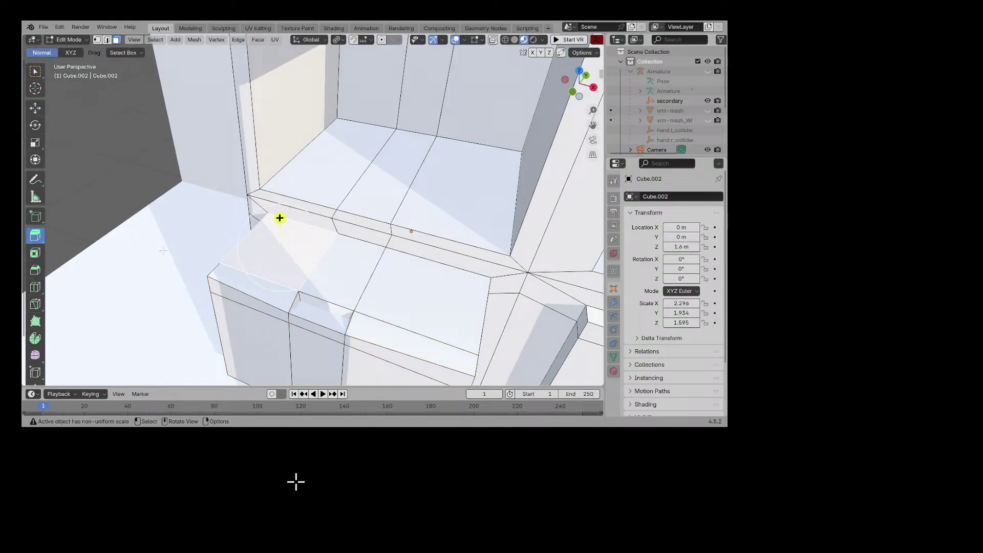
pyautogui.keyDown('shift'); pyautogui.click(330, 261); pyautogui.keyUp('shift')
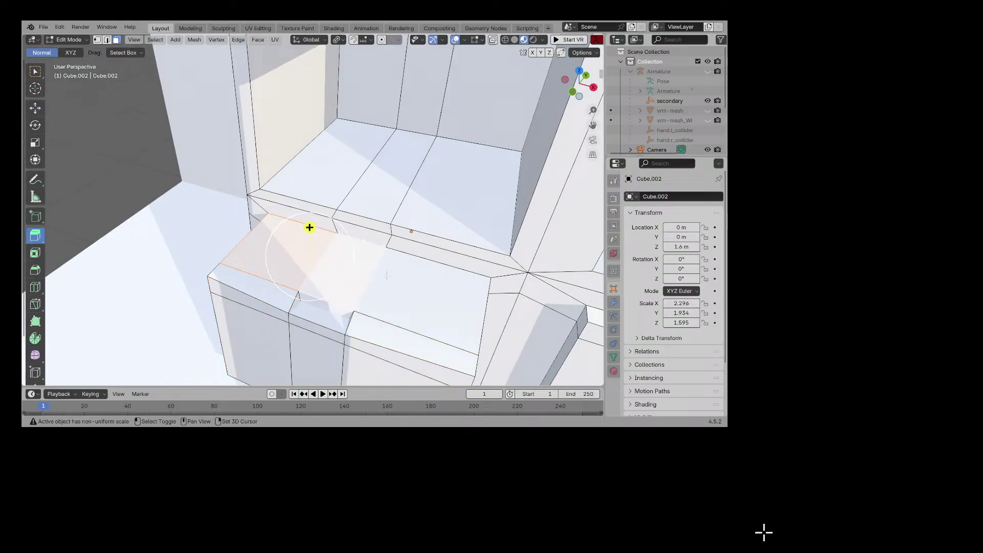
pyautogui.click(35, 253)
pyautogui.moveTo(380, 259); pyautogui.dragTo(364, 260)
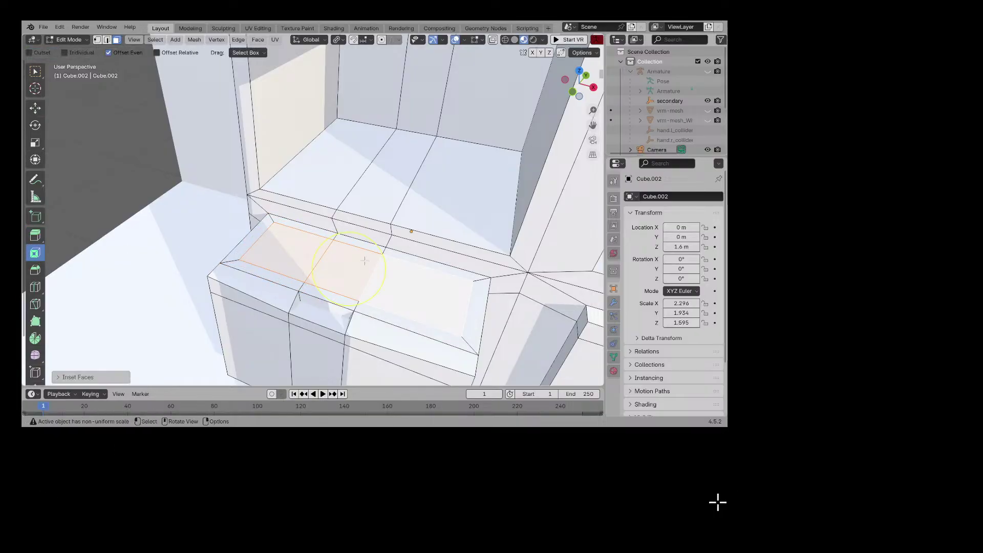
# Step: Scale the inset faces up along the Y axis and move them along Y back toward the cabinet
pyautogui.click(35, 142)
pyautogui.moveTo(359, 287); pyautogui.dragTo(389, 307)
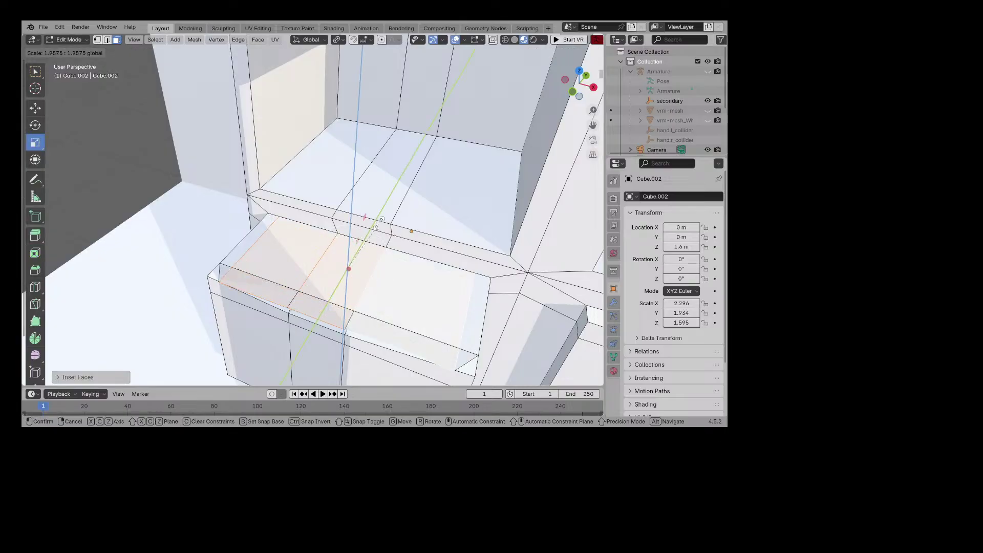
pyautogui.click(35, 108)
pyautogui.moveTo(726, 474); pyautogui.dragTo(772, 417)
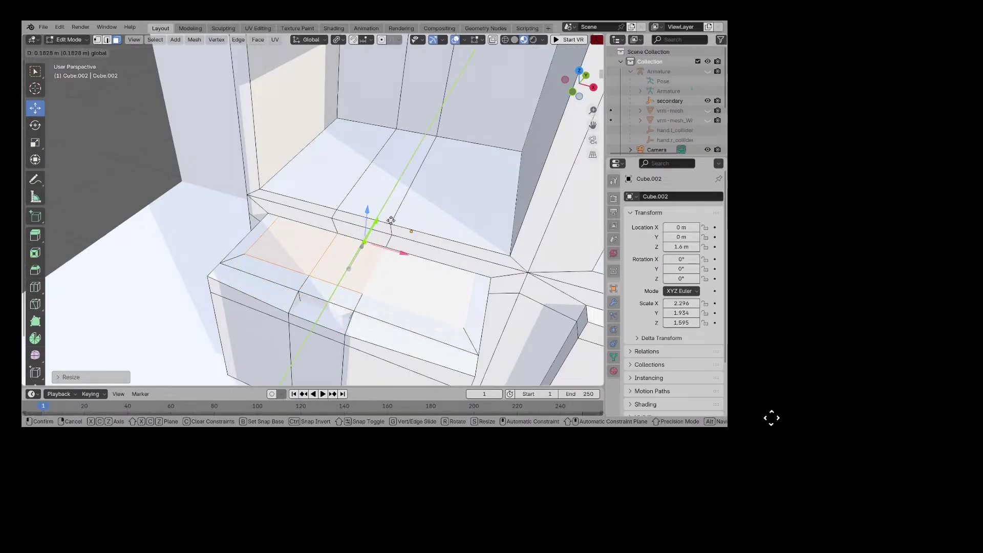
# Step: Try to extrude the inset top faces down into the drawer and reposition them
pyautogui.click(34, 235)
pyautogui.moveTo(367, 213); pyautogui.dragTo(363, 255)
pyautogui.moveTo(742, 469); pyautogui.dragTo(724, 455, button='middle')
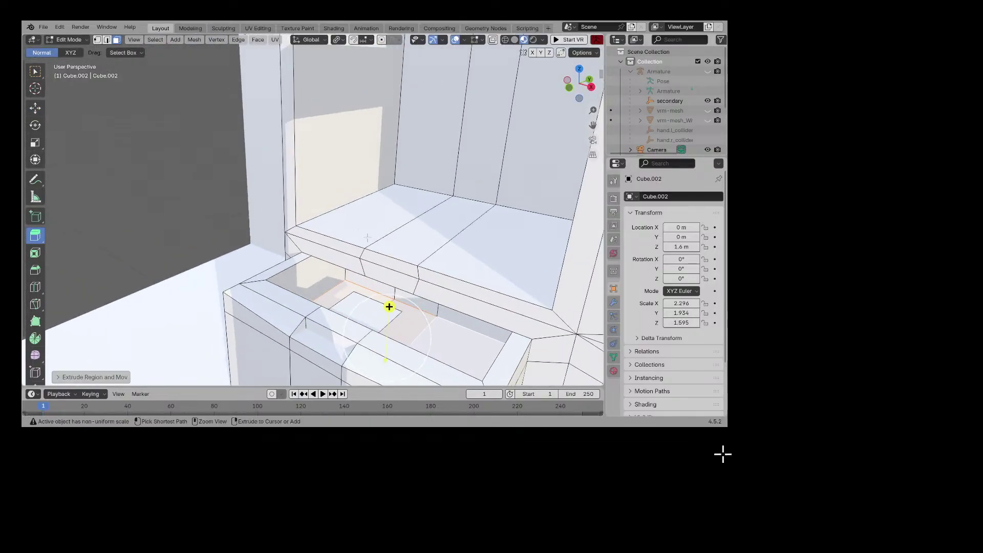
pyautogui.hotkey('ctrl', 'z')
pyautogui.moveTo(392, 302)
pyautogui.mouseDown()
pyautogui.moveTo(397, 256)
pyautogui.moveTo(389, 367)
pyautogui.moveTo(395, 303)
pyautogui.mouseUp()
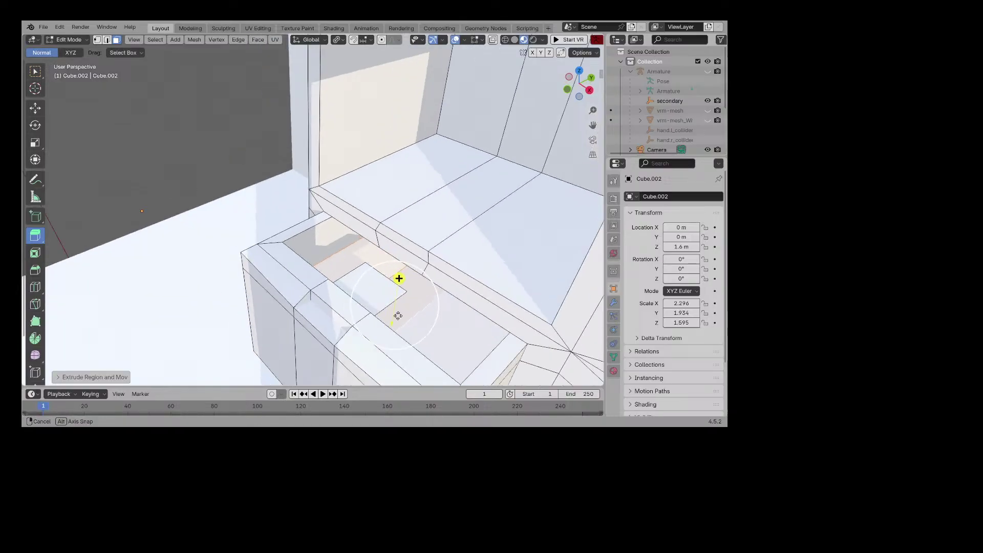
pyautogui.moveTo(397, 279); pyautogui.dragTo(355, 221, button='middle')
pyautogui.press('g')
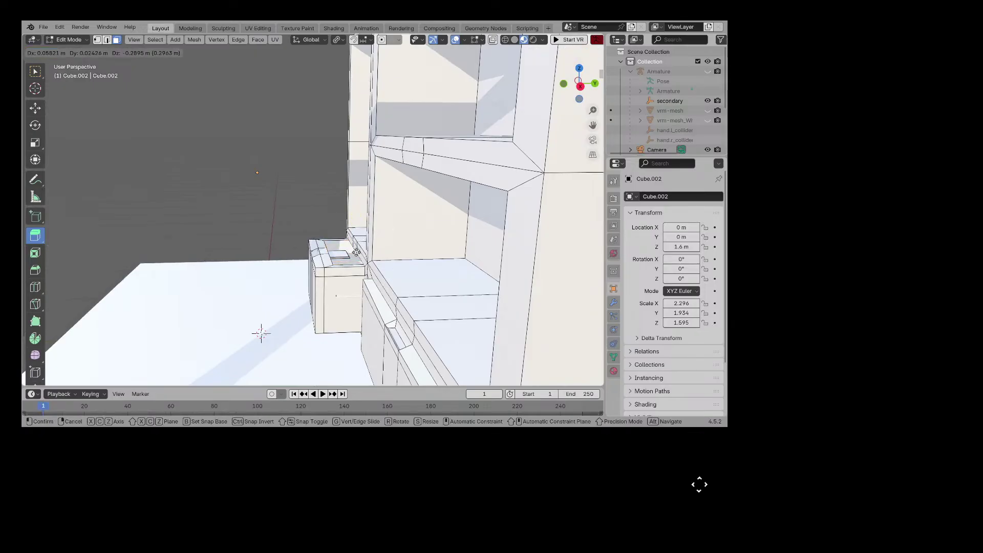
pyautogui.click(355, 214)
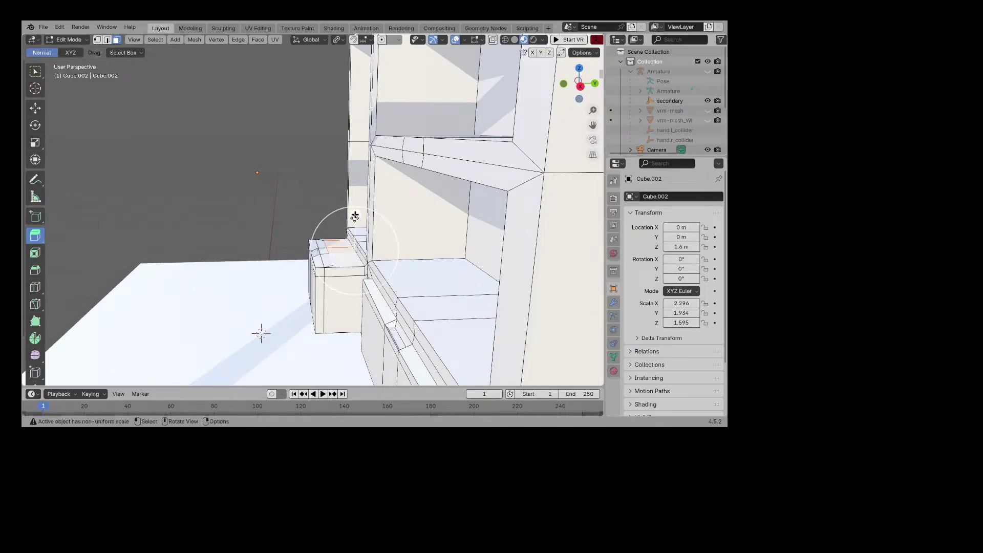
# Step: Extrude the inset top faces straight down to hollow out the drawer
pyautogui.moveTo(356, 215); pyautogui.dragTo(355, 239)
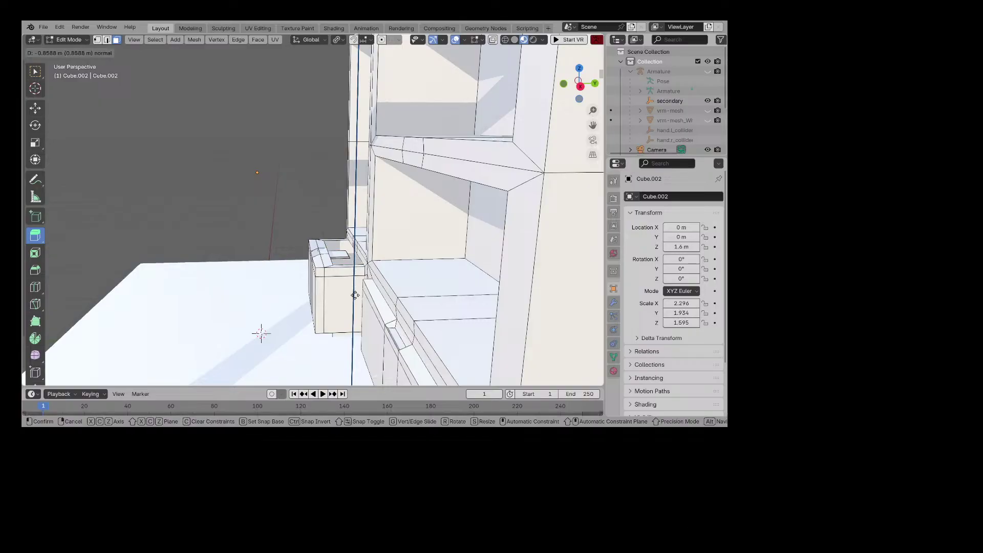
pyautogui.moveTo(355, 271); pyautogui.dragTo(355, 271)
pyautogui.moveTo(355, 271)
pyautogui.mouseDown(button='middle')
pyautogui.moveTo(390, 265)
pyautogui.moveTo(360, 268)
pyautogui.mouseUp(button='middle')
pyautogui.scroll(3, 389, 266)
pyautogui.click(360, 268)
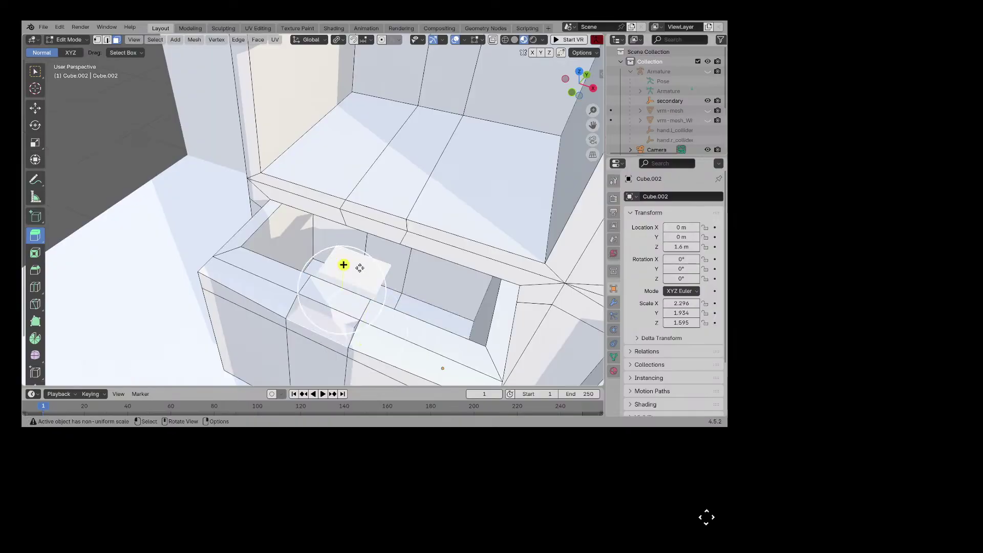
# Step: Scale the drawer's floor faces along the Y axis and shift them along Y toward the drawer front
pyautogui.click(35, 142)
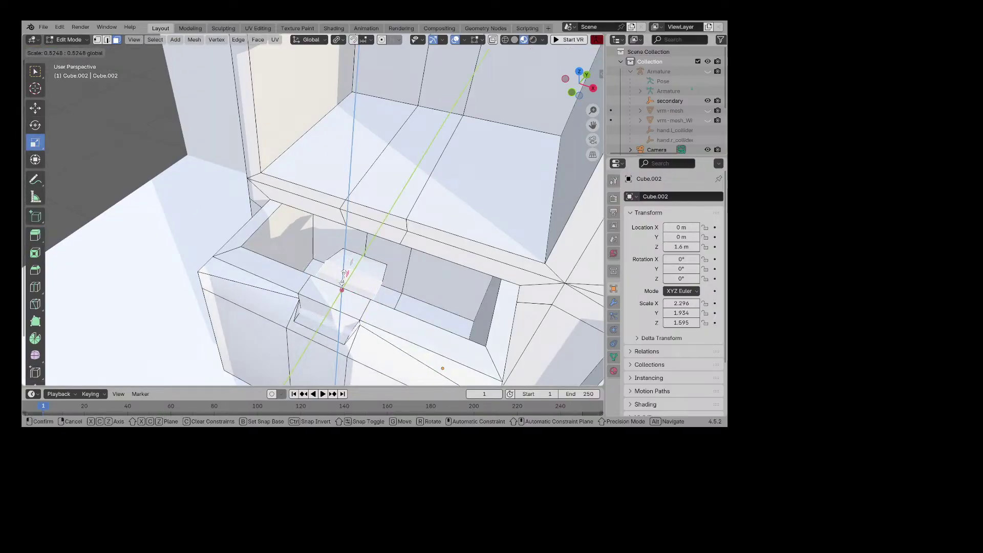
pyautogui.moveTo(375, 232); pyautogui.dragTo(407, 298, button='middle')
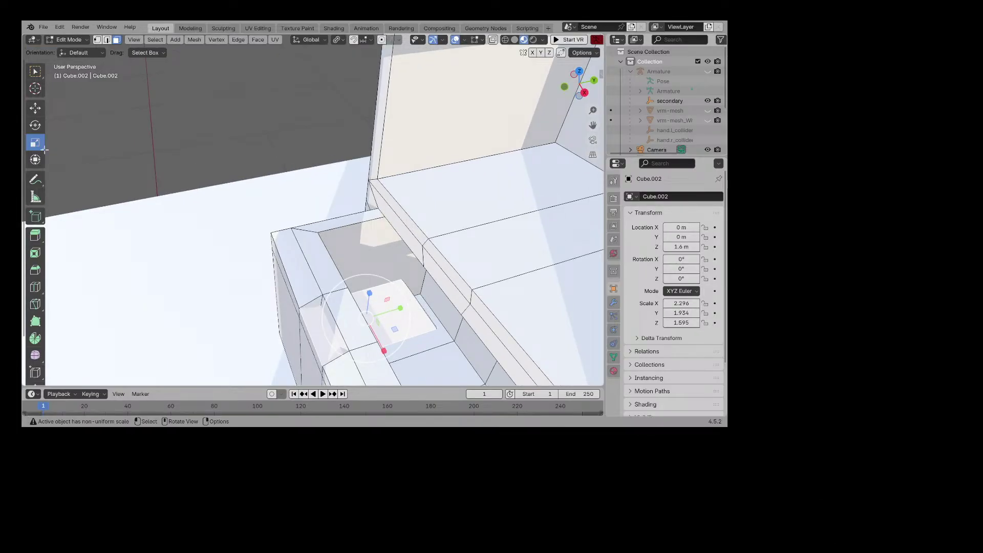
pyautogui.click(35, 287)
pyautogui.moveTo(417, 544); pyautogui.dragTo(604, 430, button='middle')
pyautogui.click(41, 111)
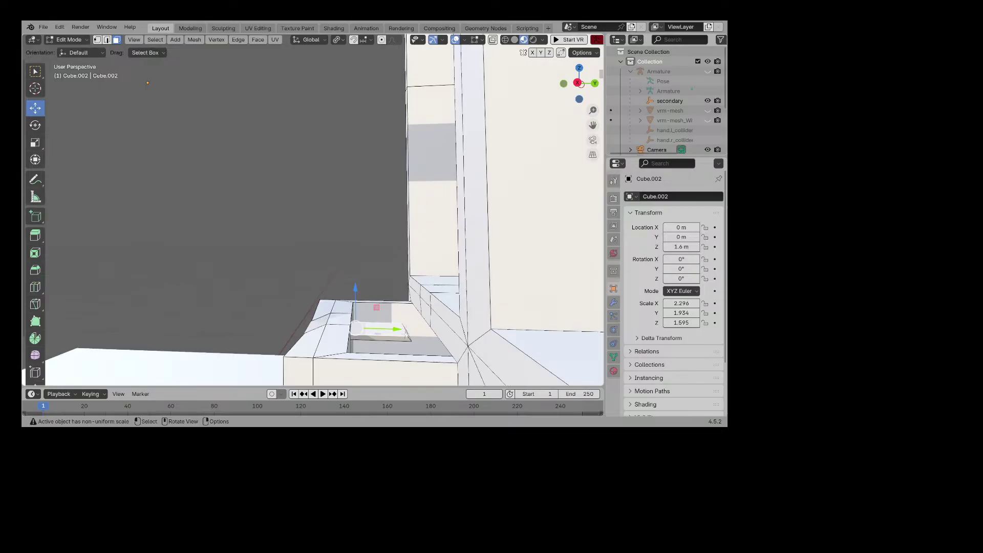
pyautogui.moveTo(406, 333); pyautogui.dragTo(365, 328)
pyautogui.moveTo(366, 328); pyautogui.dragTo(398, 334, button='middle')
pyautogui.moveTo(381, 312); pyautogui.dragTo(343, 315)
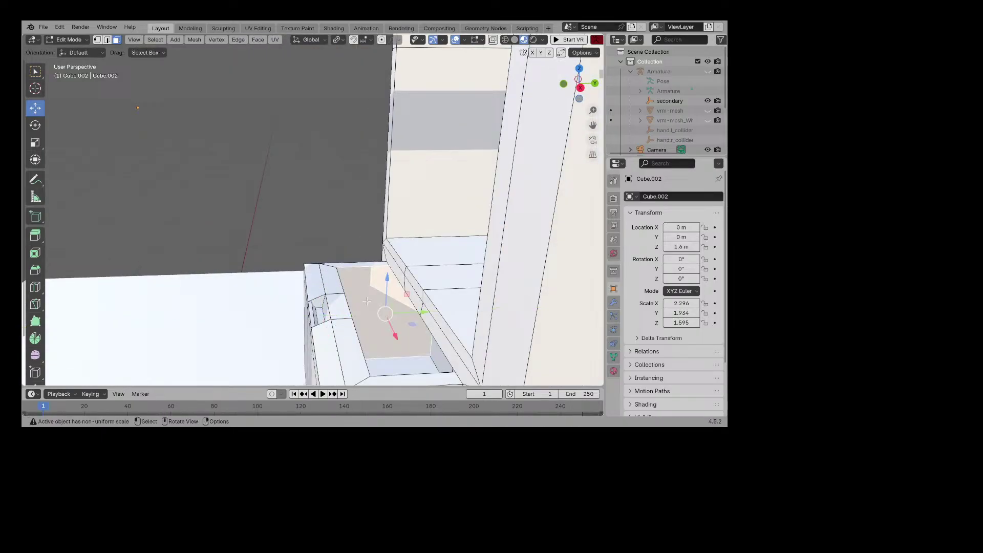
pyautogui.moveTo(343, 315); pyautogui.dragTo(405, 229, button='middle')
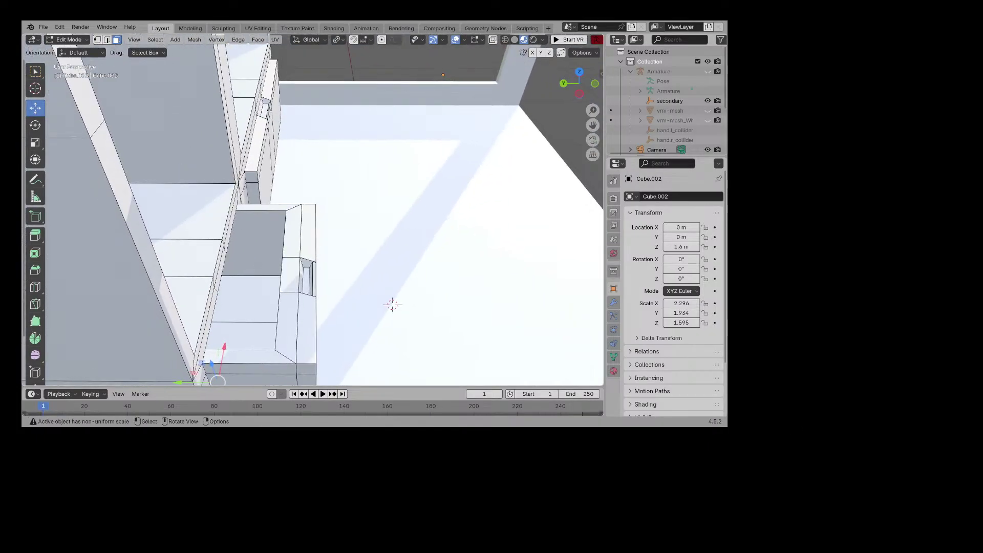
# Step: Select a small face on the wide lower cabinet beyond the drawer and extrude it slightly
pyautogui.moveTo(246, 111); pyautogui.dragTo(249, 110)
pyautogui.moveTo(251, 111); pyautogui.dragTo(231, 111, button='middle')
pyautogui.click(276, 124)
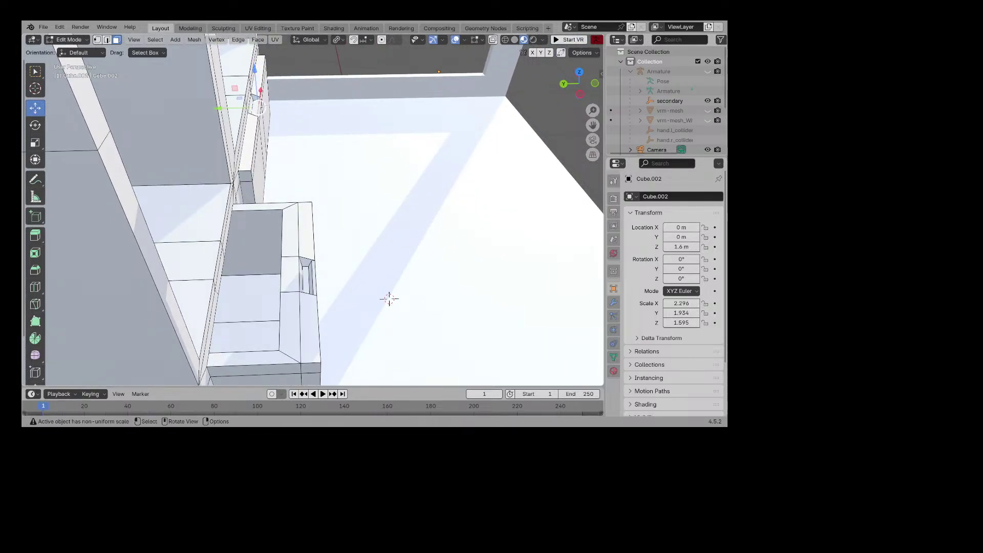
pyautogui.click(35, 235)
pyautogui.moveTo(229, 85); pyautogui.dragTo(229, 87)
pyautogui.moveTo(229, 87); pyautogui.dragTo(245, 144, button='middle')
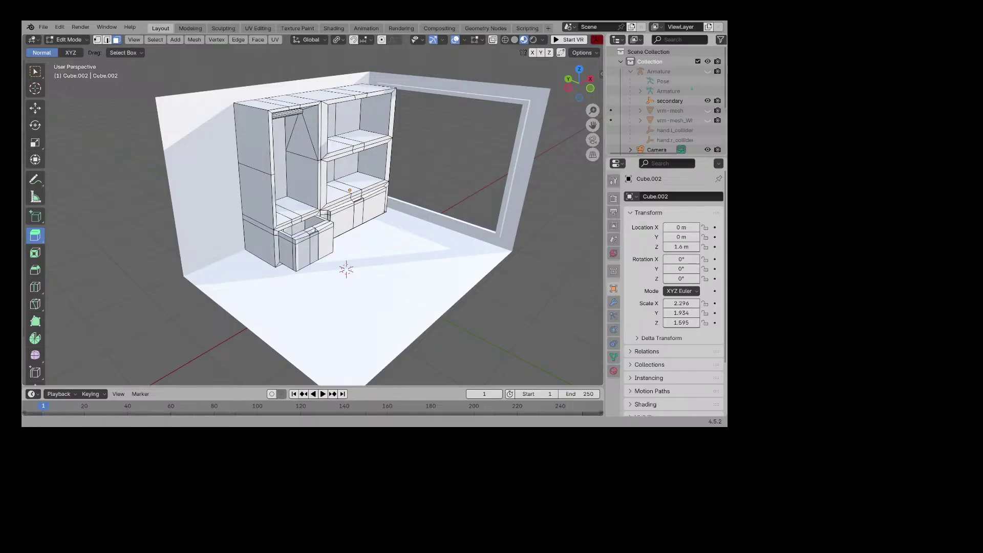
# Step: Check the shelf unit with its open drawer from several angles and save the file
pyautogui.scroll(4, 436, 244)
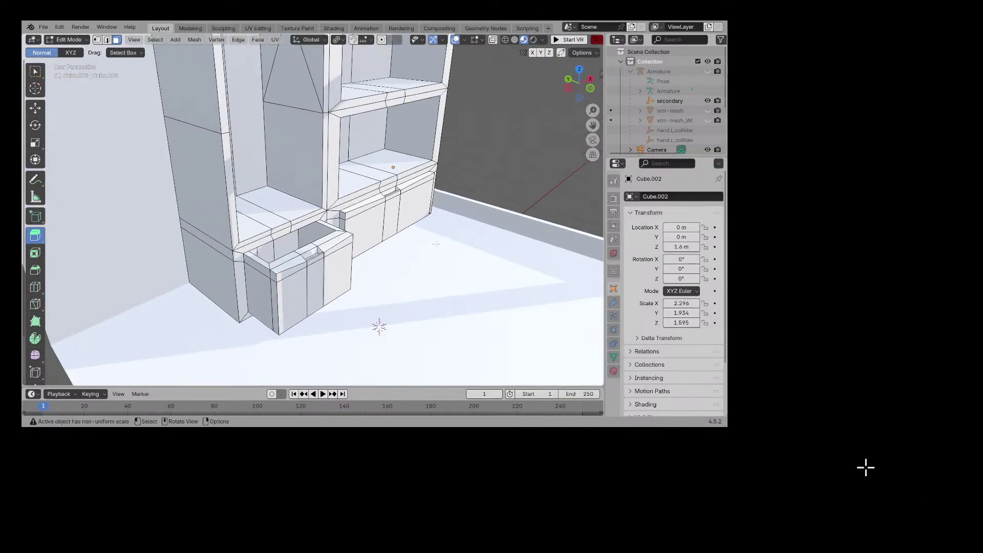
pyautogui.moveTo(438, 244); pyautogui.dragTo(363, 226, button='middle')
pyautogui.scroll(-4, 362, 227)
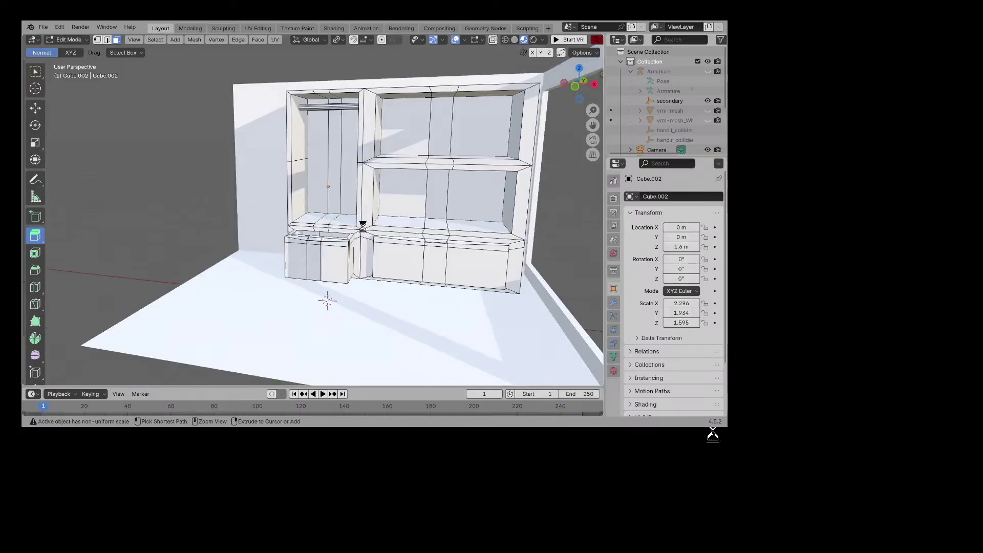
pyautogui.hotkey('ctrl', 's')
pyautogui.moveTo(366, 272); pyautogui.dragTo(348, 284, button='middle')
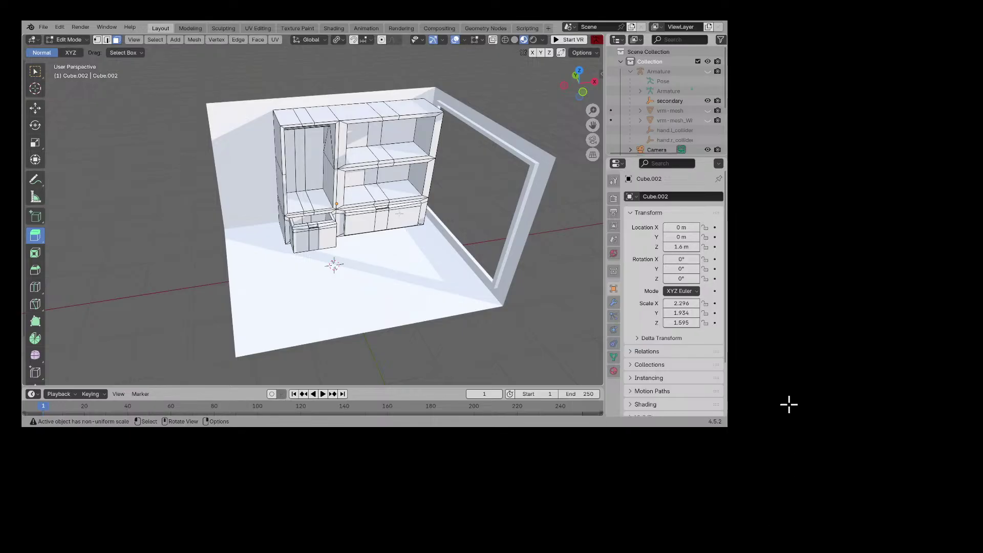
# Step: Rename the shelf unit object Cube.002 as "Cabinet and closet"
pyautogui.scroll(6, 400, 216)
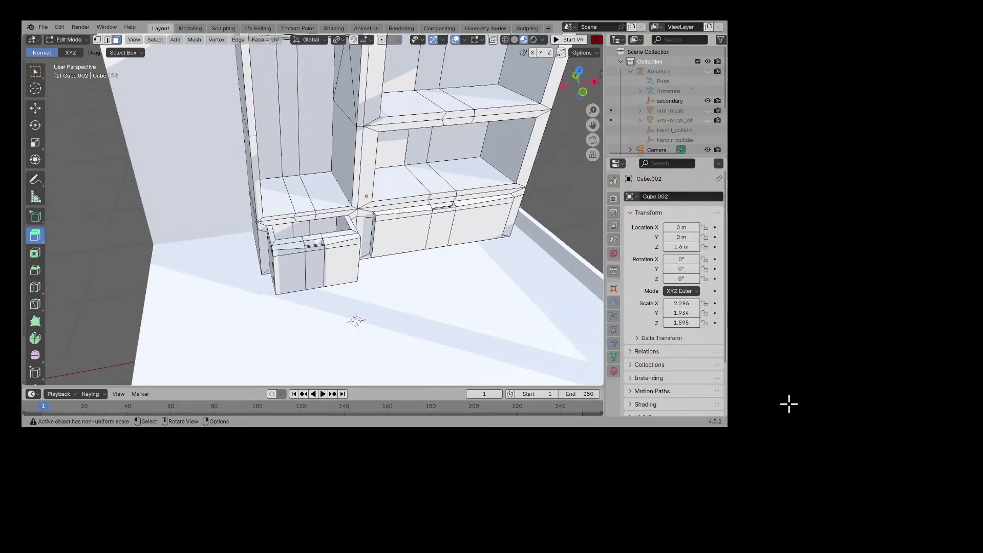
pyautogui.moveTo(788, 406); pyautogui.dragTo(755, 346, button='middle')
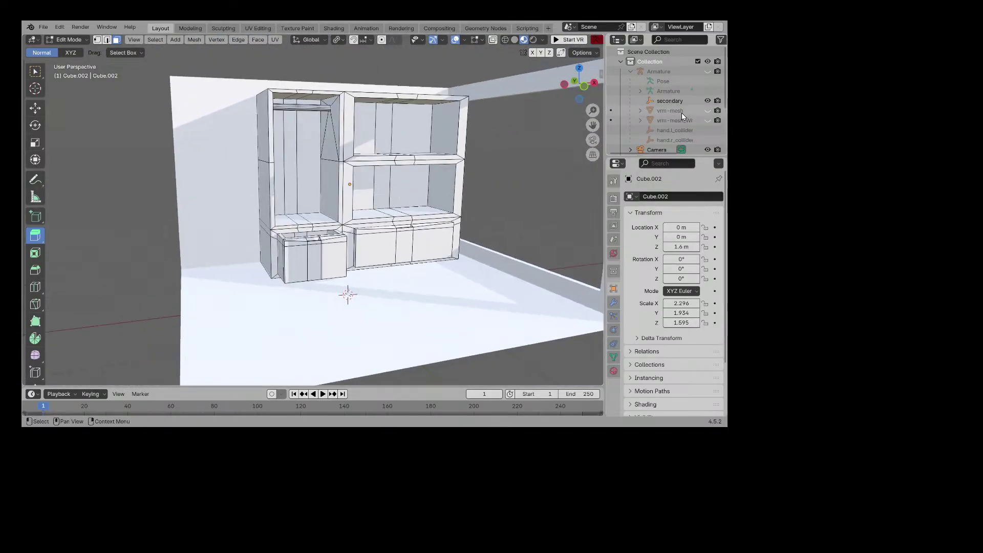
pyautogui.scroll(-5, 681, 113)
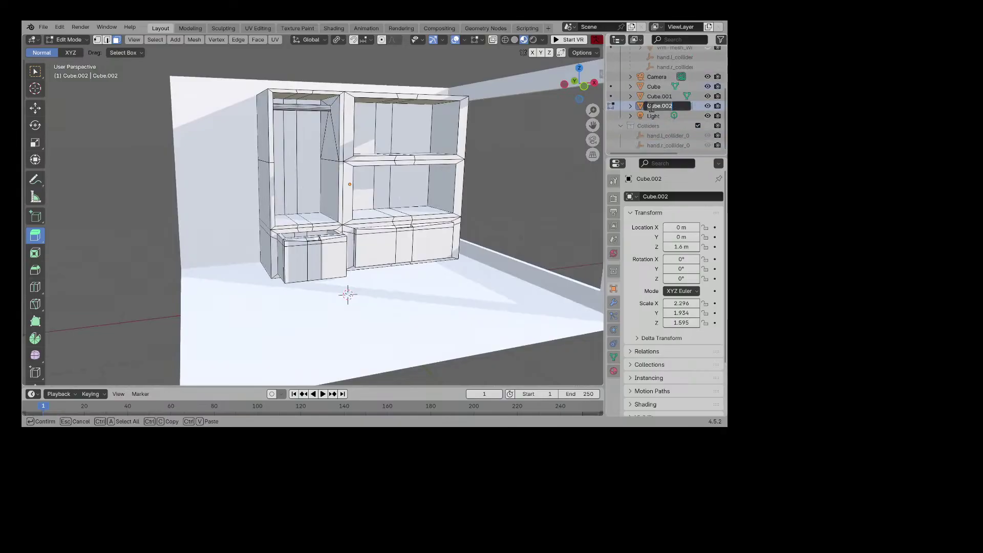
pyautogui.doubleClick(652, 109)
pyautogui.write('Cabinet')
pyautogui.press('Return')
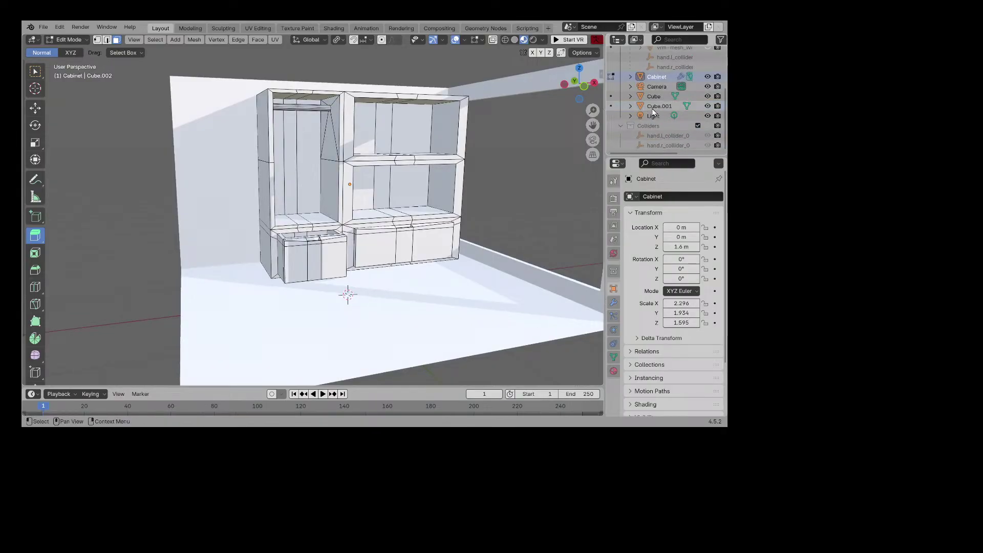
pyautogui.doubleClick(656, 79)
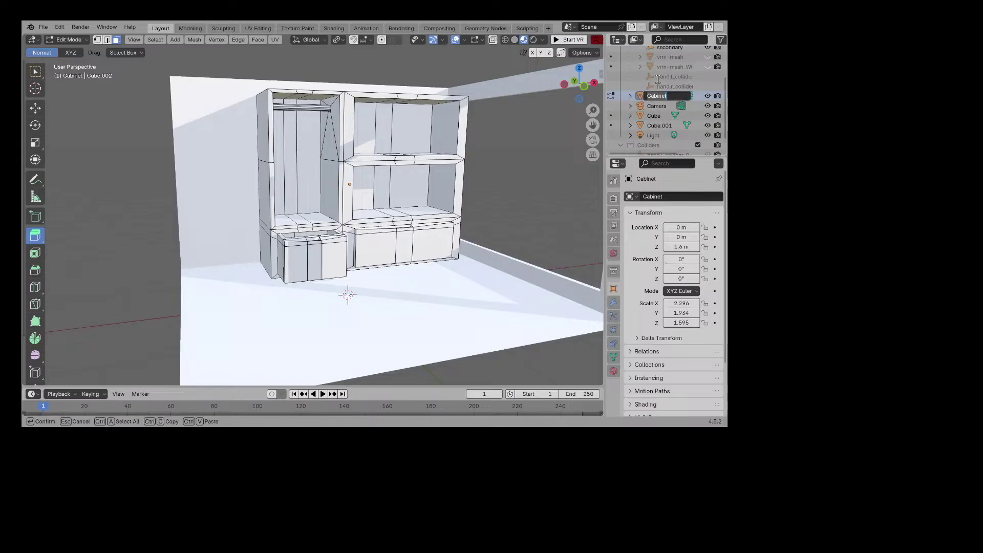
pyautogui.press('End')
pyautogui.write('and closet')
pyautogui.press('Return')
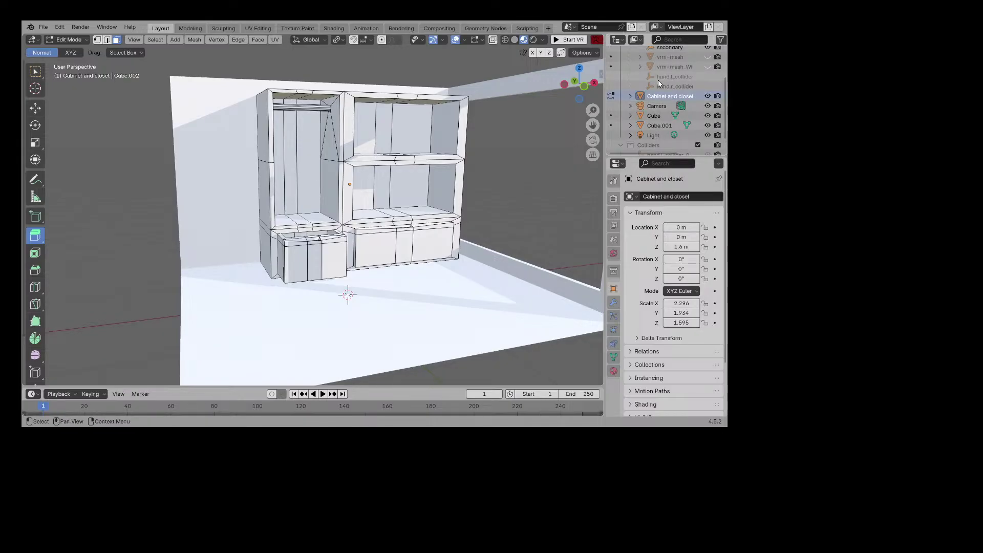
# Step: Switch mesh editing to the floor object Cube.001 and extrude its floor section beside the window upward into a low block
pyautogui.click(610, 116)
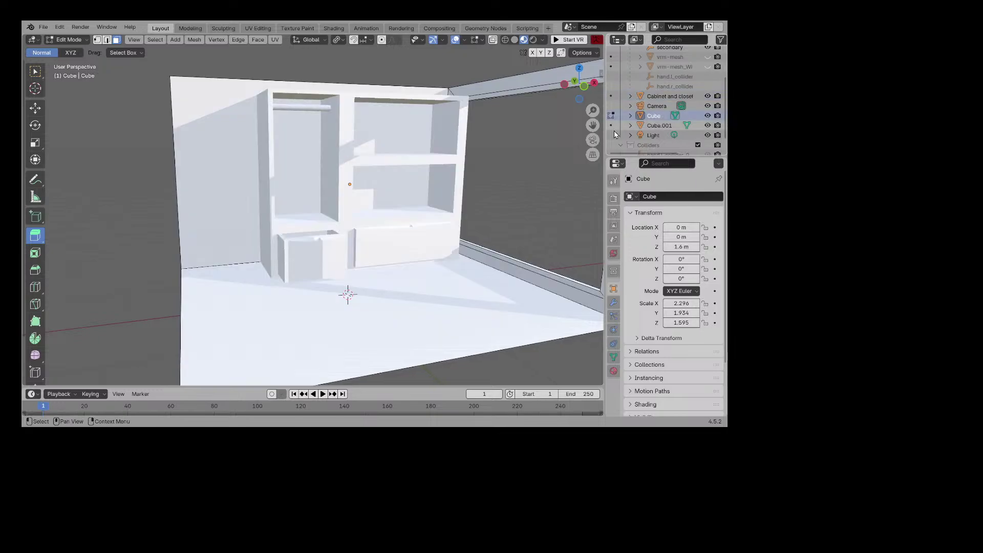
pyautogui.click(611, 125)
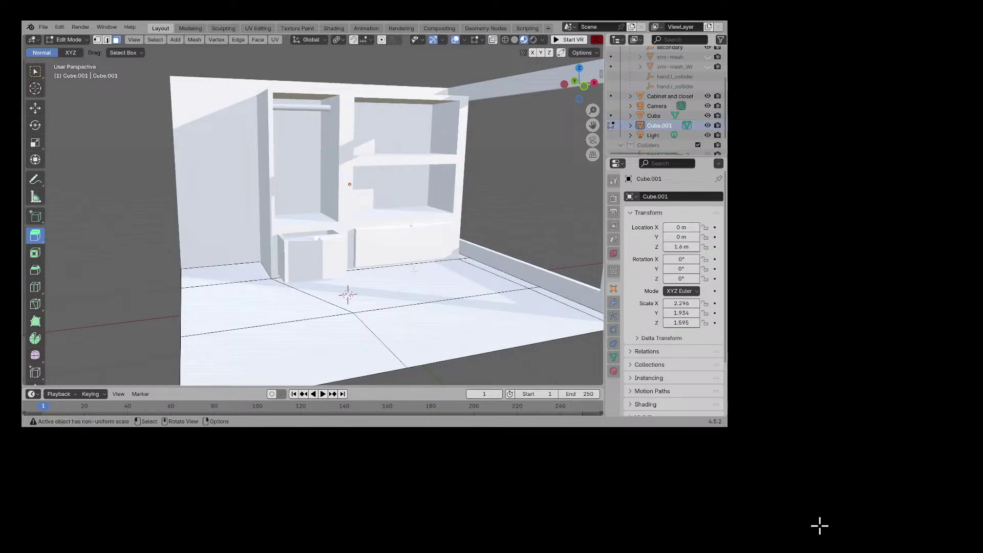
pyautogui.moveTo(414, 270); pyautogui.dragTo(414, 291, button='middle')
pyautogui.click(429, 338)
pyautogui.moveTo(429, 334); pyautogui.dragTo(459, 324, button='middle')
pyautogui.moveTo(474, 253); pyautogui.dragTo(476, 218)
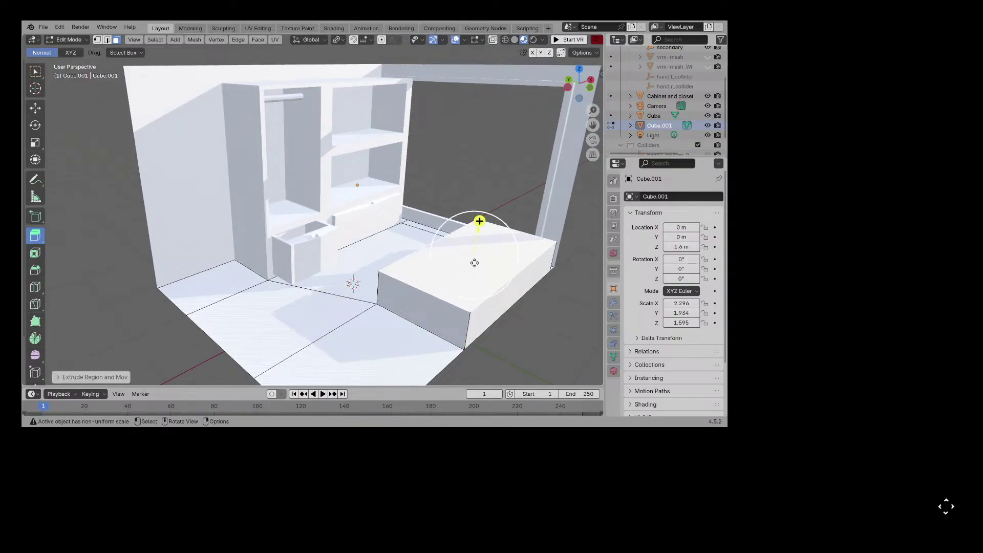
pyautogui.moveTo(476, 218); pyautogui.dragTo(530, 275, button='middle')
pyautogui.scroll(3, 530, 276)
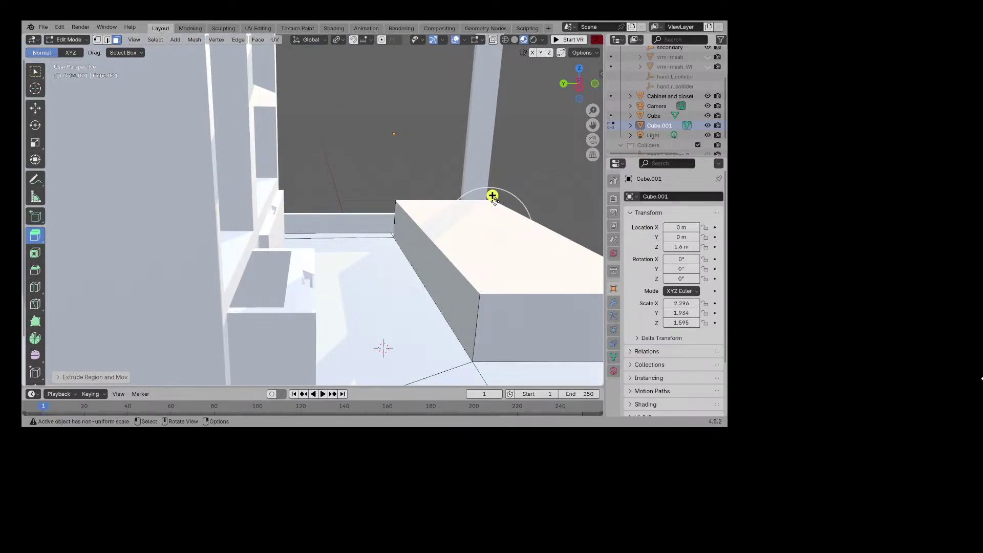
# Step: Inset the raised block's top face slightly and move the inner face up to form a sloped rim
pyautogui.click(35, 253)
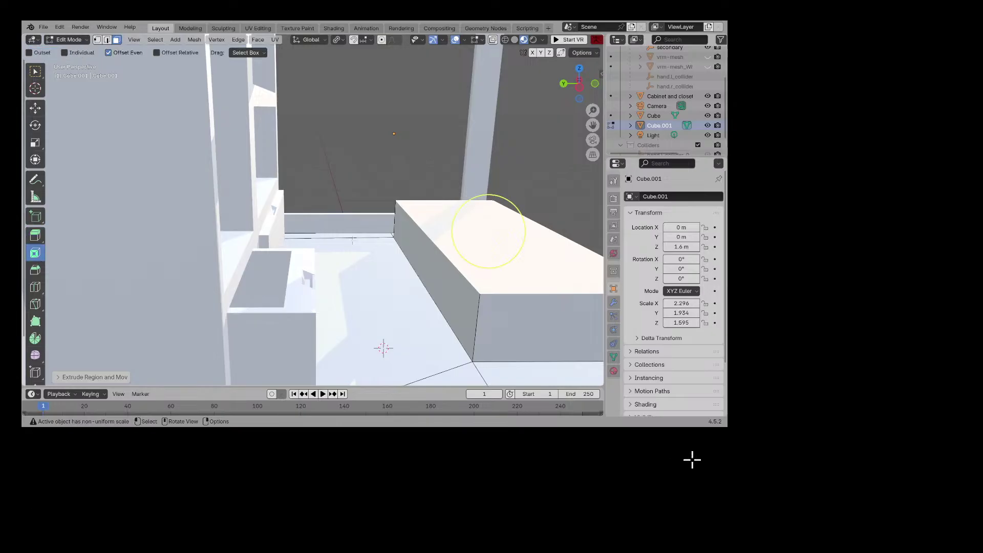
pyautogui.moveTo(470, 219)
pyautogui.mouseDown()
pyautogui.moveTo(492, 232)
pyautogui.moveTo(468, 226)
pyautogui.mouseUp()
pyautogui.click(35, 108)
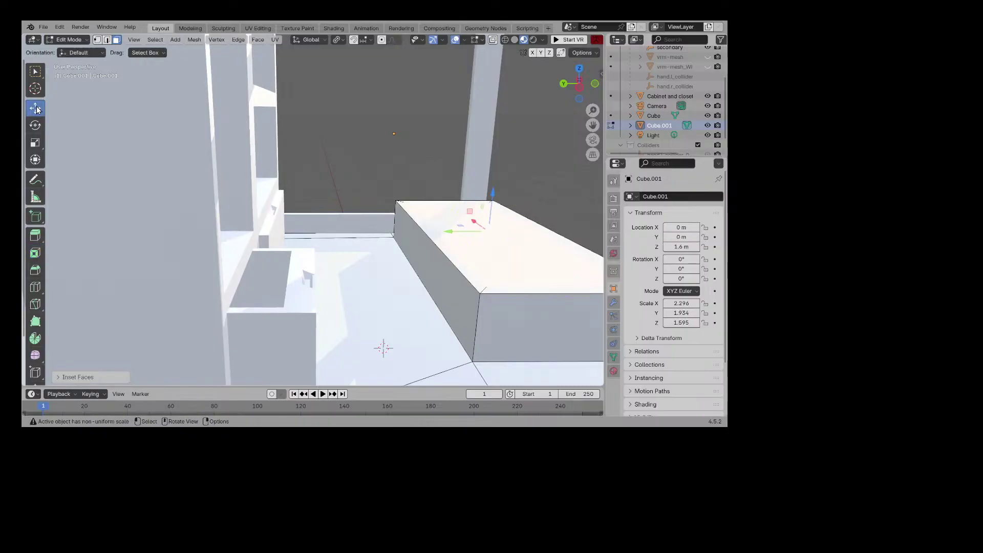
pyautogui.moveTo(489, 193); pyautogui.dragTo(489, 185)
pyautogui.moveTo(489, 186); pyautogui.dragTo(505, 235, button='middle')
pyautogui.scroll(4, 402, 249)
pyautogui.scroll(-5, 402, 249)
pyautogui.scroll(4, 504, 235)
pyautogui.moveTo(593, 125); pyautogui.dragTo(860, 212)
pyautogui.scroll(3, 507, 234)
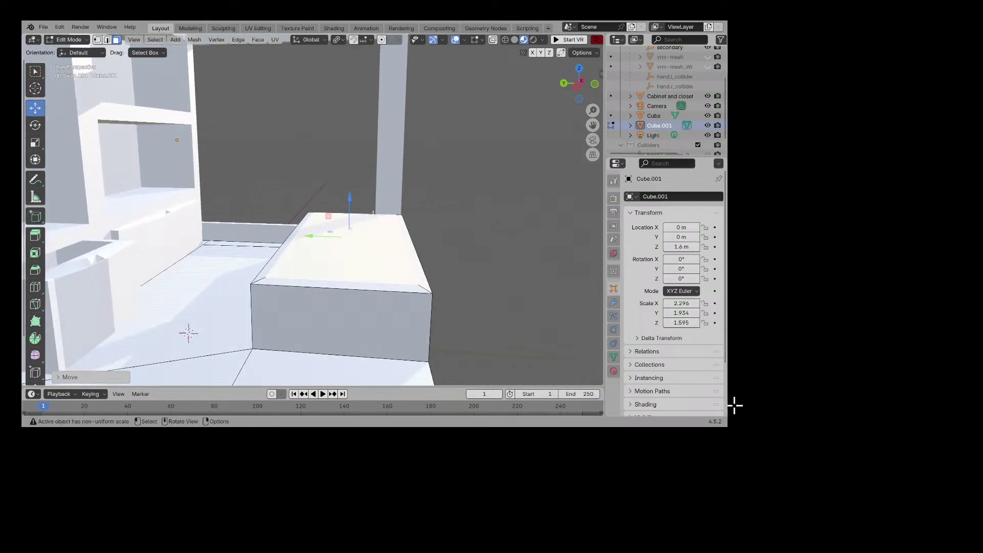
# Step: Try a loop cut on the block, and undo the edits back to the flat floor section
pyautogui.click(36, 287)
pyautogui.moveTo(290, 290); pyautogui.dragTo(425, 530)
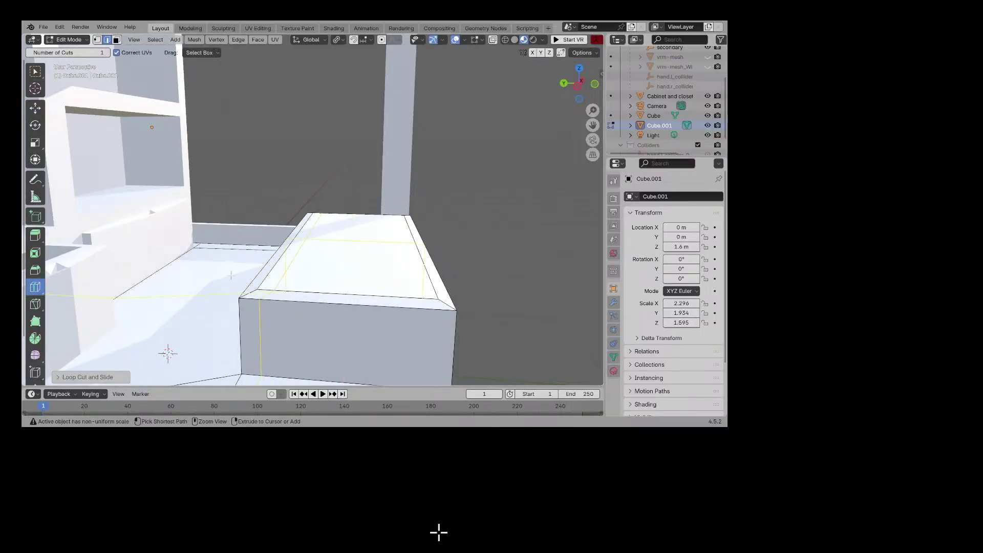
pyautogui.hotkey('ctrl', 'z')
pyautogui.hotkey('ctrl', 'z')
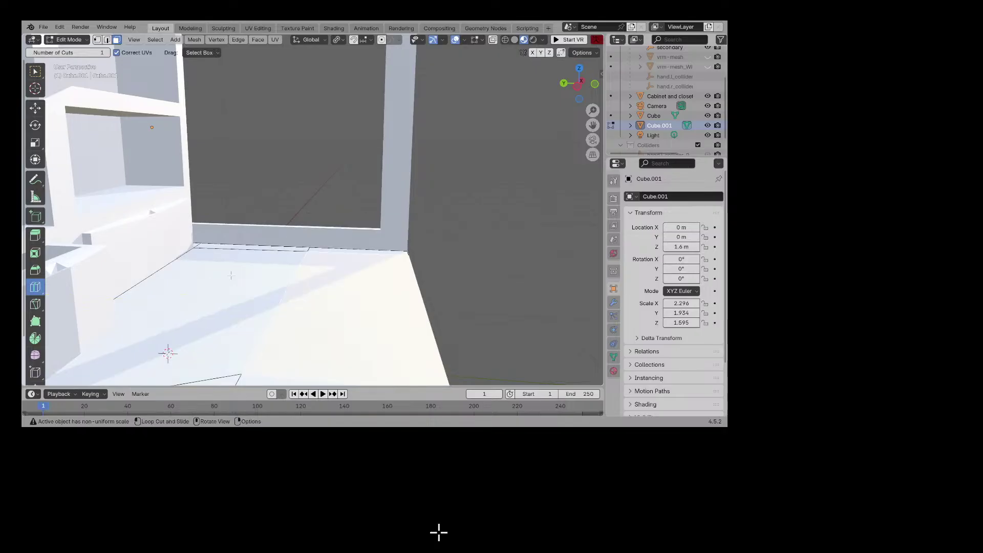
# Step: Duplicate the floor section beside the window in place and separate the copy into its own object
pyautogui.hotkey('shift', 'd')
pyautogui.rightClick(398, 295)
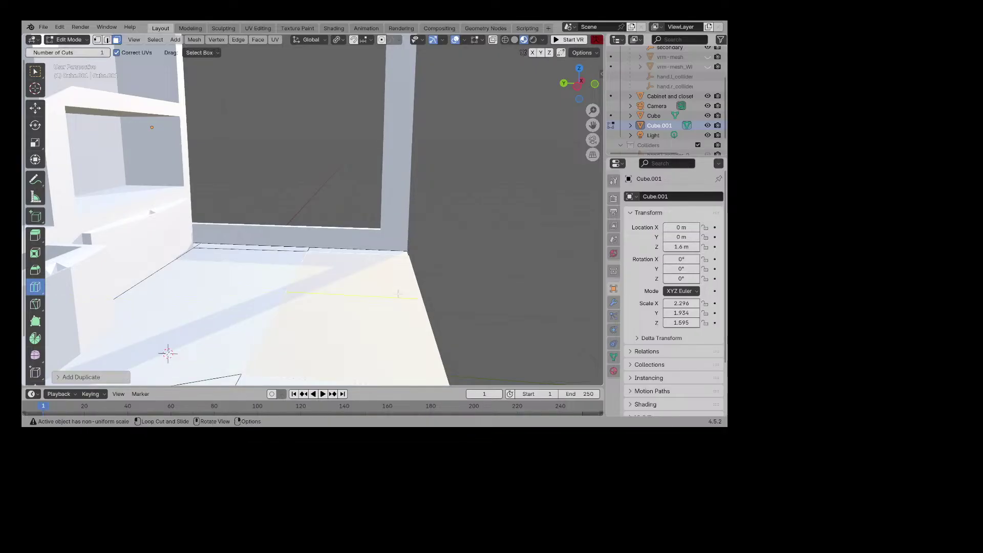
pyautogui.rightClick(398, 296)
pyautogui.moveTo(398, 399)
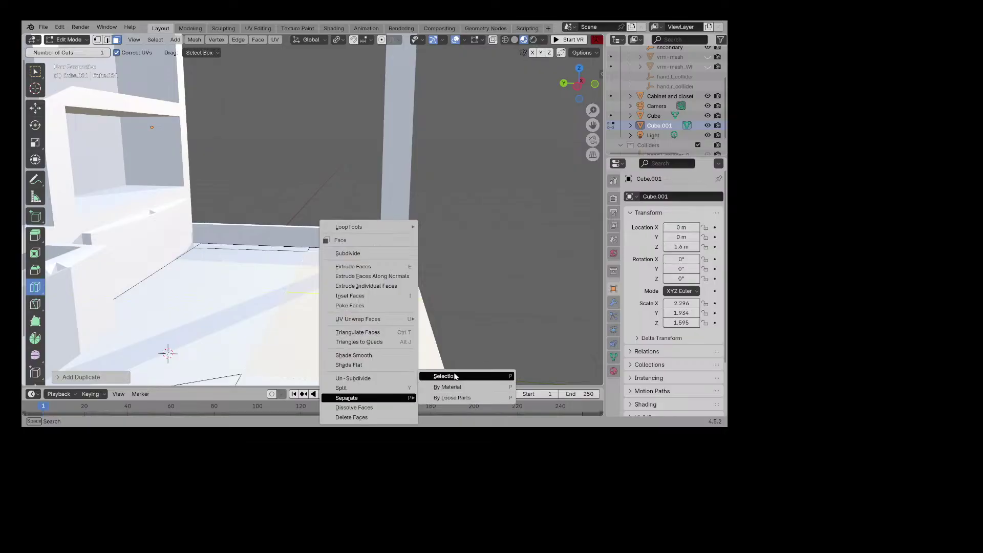
pyautogui.click(445, 377)
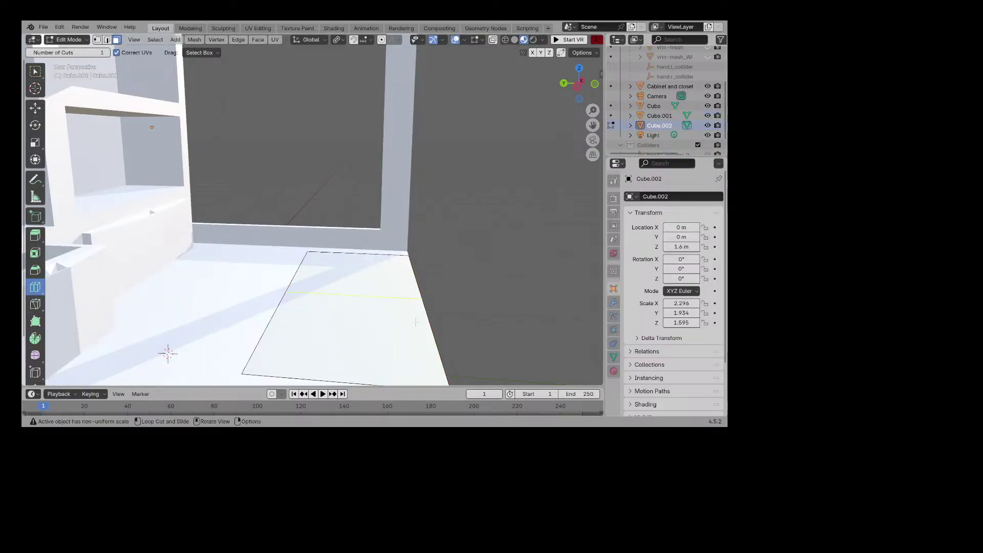
# Step: Extrude the separated floor panel Cube.002 upward into a low block with a thin extra layer on top
pyautogui.click(35, 108)
pyautogui.click(31, 237)
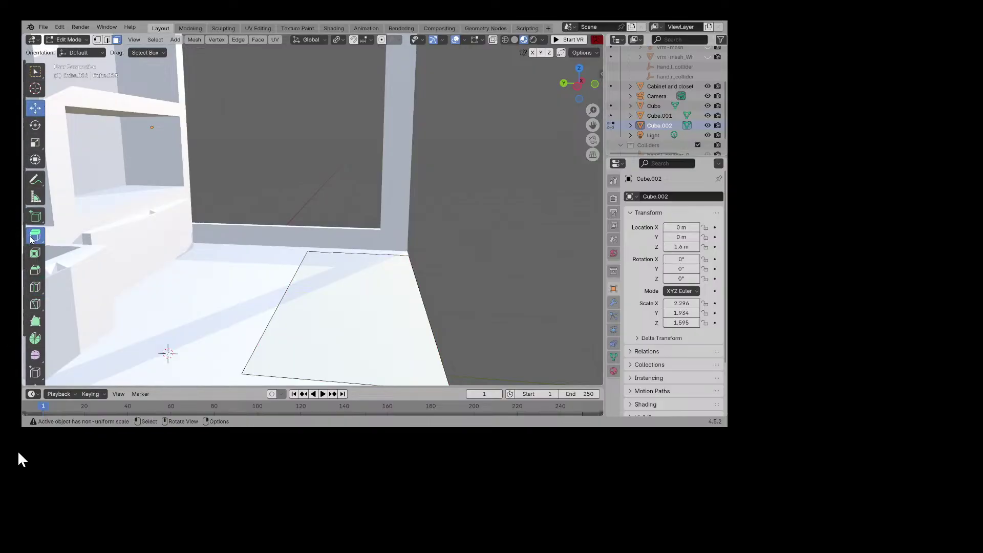
pyautogui.click(346, 270)
pyautogui.moveTo(354, 262); pyautogui.dragTo(387, 198)
pyautogui.moveTo(387, 199); pyautogui.dragTo(42, 186, button='middle')
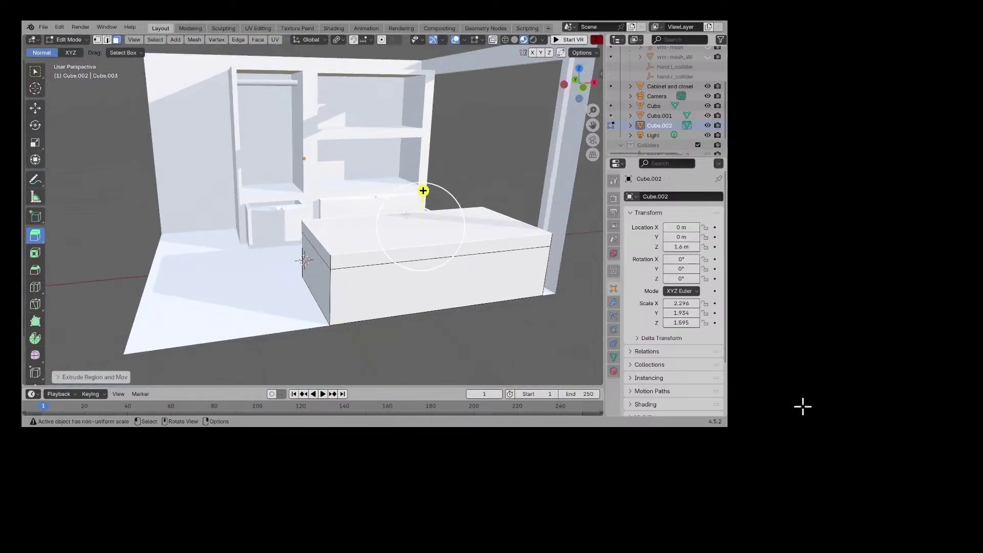
# Step: Scale the block's top face down slightly and lower it along Z to form a shallow sloped rim
pyautogui.press('s')
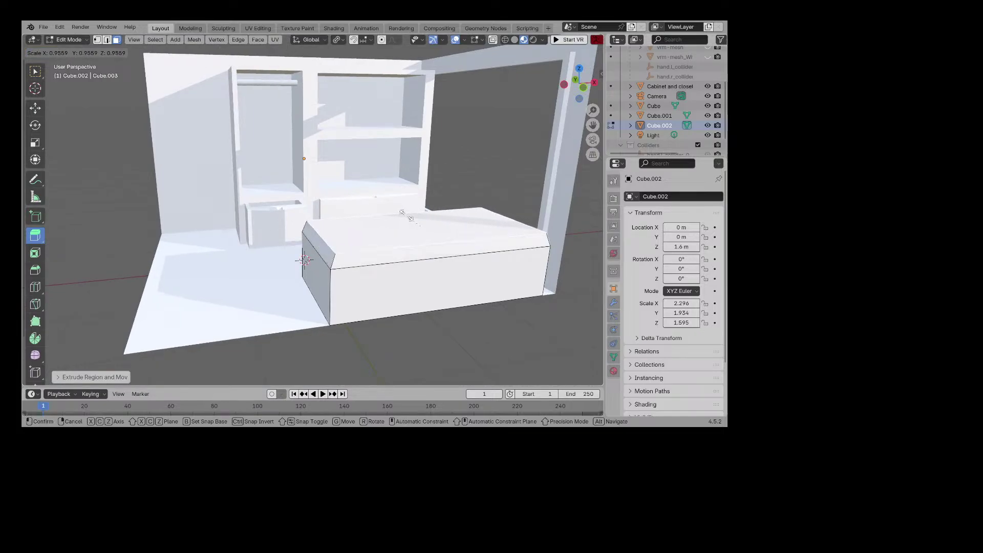
pyautogui.click(423, 190)
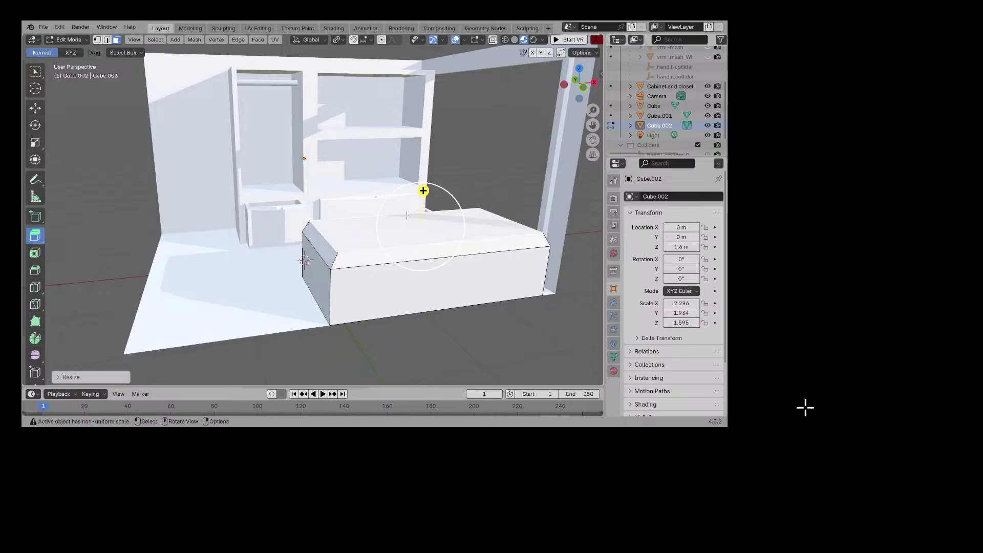
pyautogui.click(35, 108)
pyautogui.press('g')
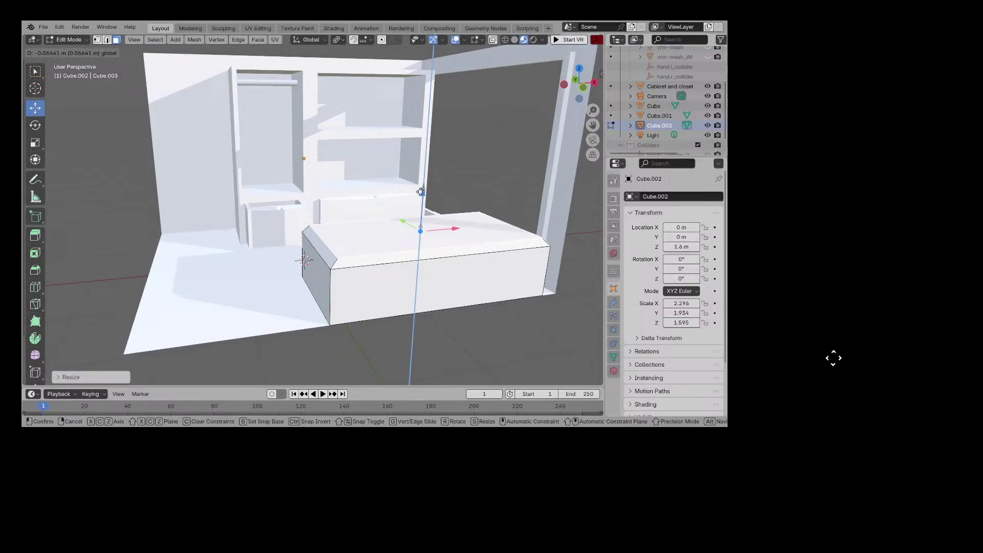
pyautogui.click(832, 364)
pyautogui.moveTo(834, 364); pyautogui.dragTo(363, 211, button='middle')
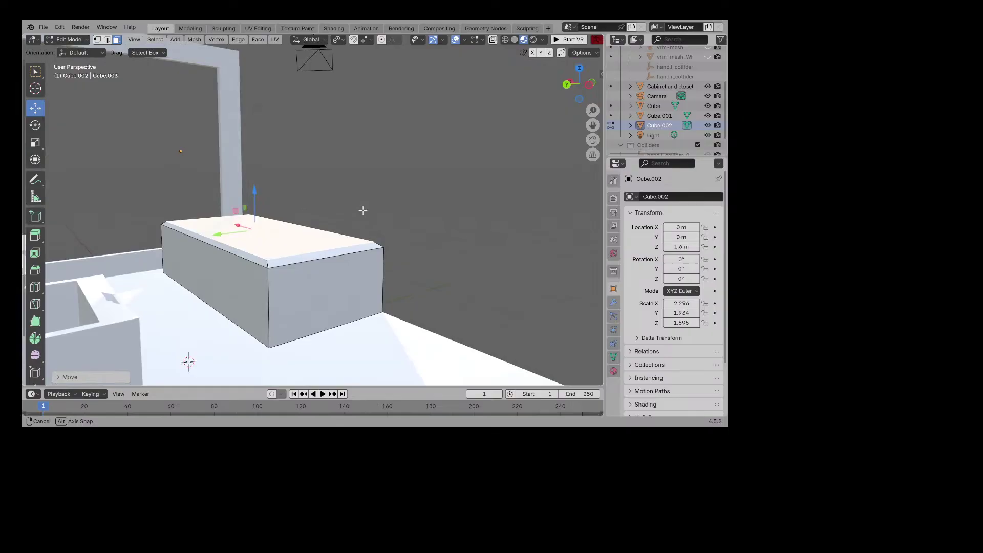
# Step: Add a loop cut across the middle of the block's length and dissolve the cut's edge on the top face
pyautogui.click(263, 280)
pyautogui.click(35, 287)
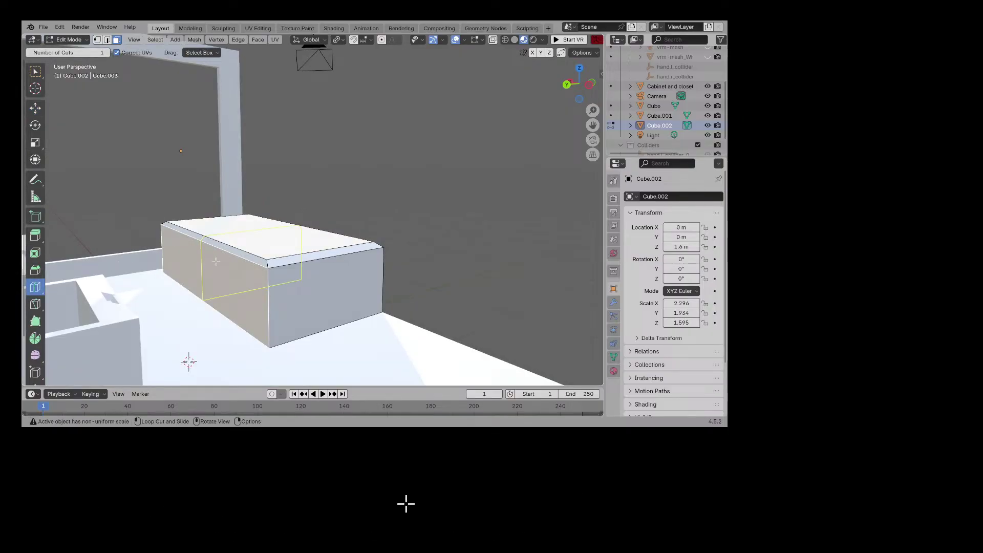
pyautogui.click(220, 274)
pyautogui.click(35, 109)
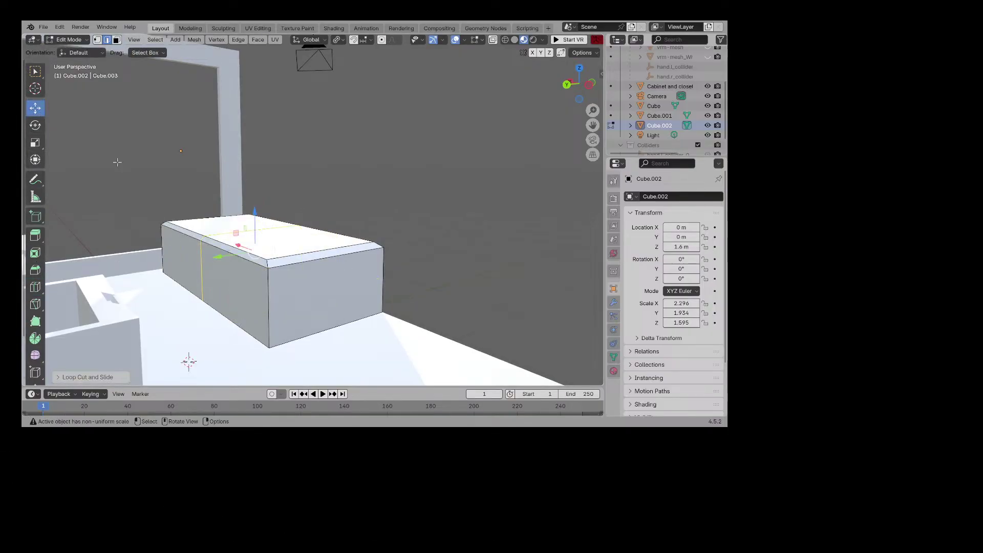
pyautogui.moveTo(222, 195); pyautogui.dragTo(216, 202, button='middle')
pyautogui.hotkey('ctrl', 'e')
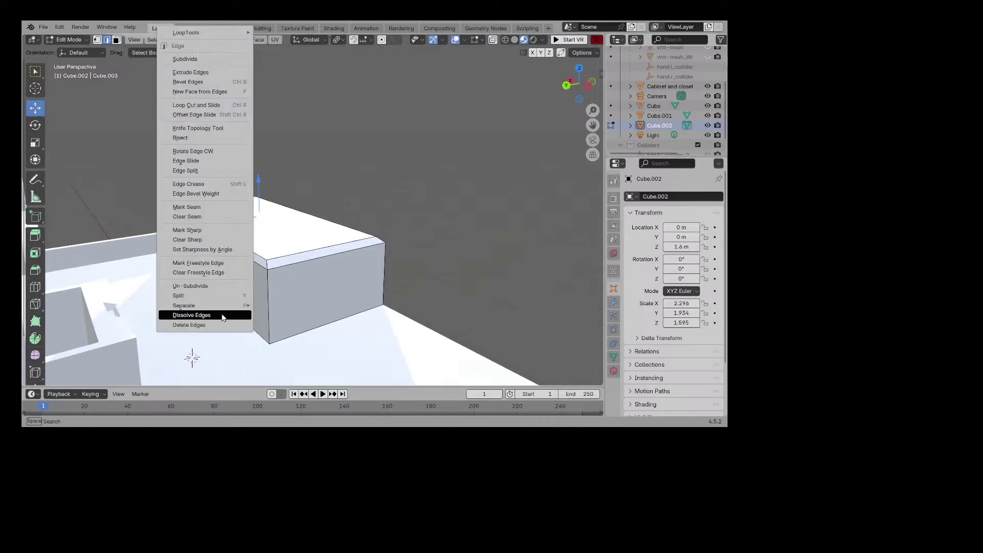
pyautogui.click(223, 318)
pyautogui.moveTo(459, 522); pyautogui.dragTo(502, 514, button='middle')
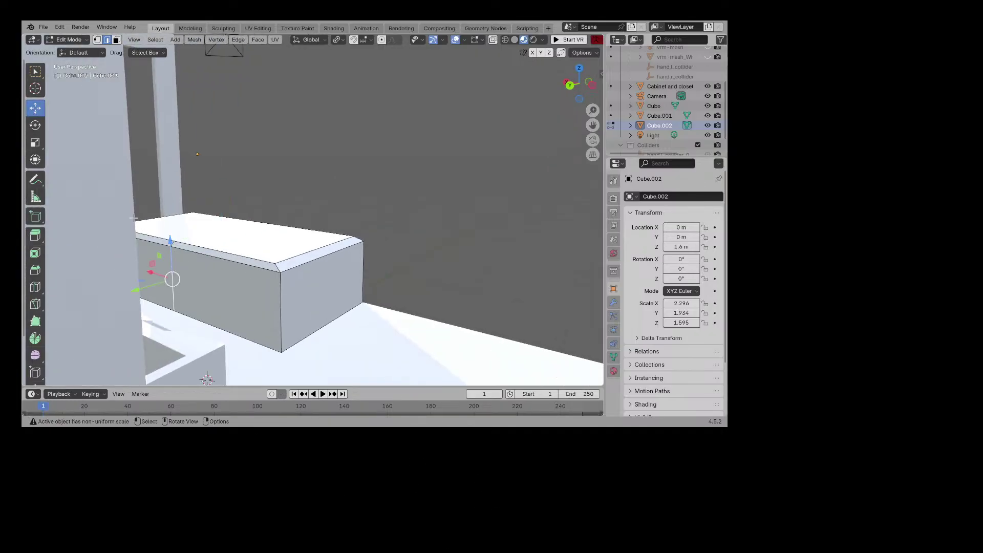
# Step: Unhide the character meshes vrm-mesh and vrm-mesh_Wi in the room beside the block
pyautogui.click(117, 40)
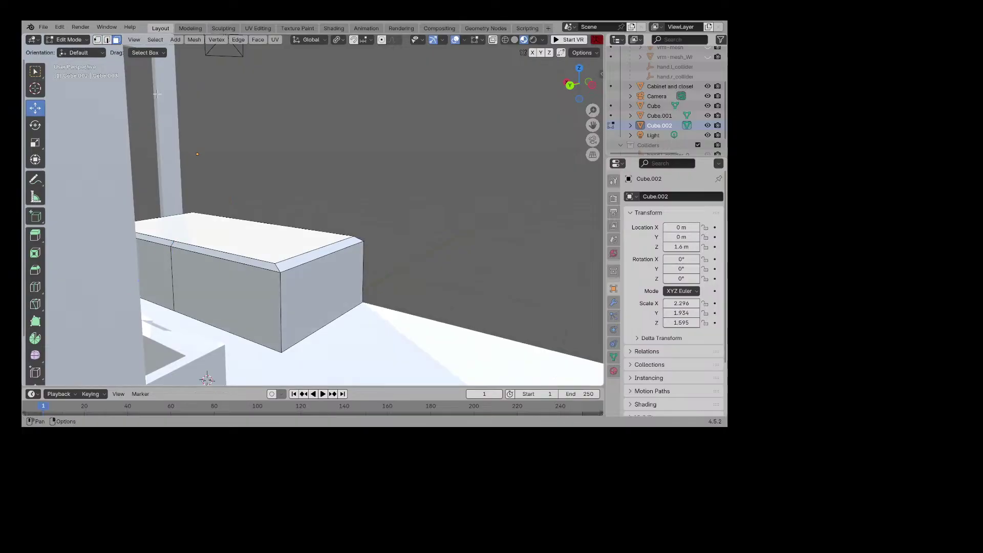
pyautogui.click(206, 271)
pyautogui.moveTo(206, 271); pyautogui.dragTo(253, 257, button='middle')
pyautogui.moveTo(482, 490); pyautogui.dragTo(294, 518, button='middle')
pyautogui.scroll(-5, 294, 518)
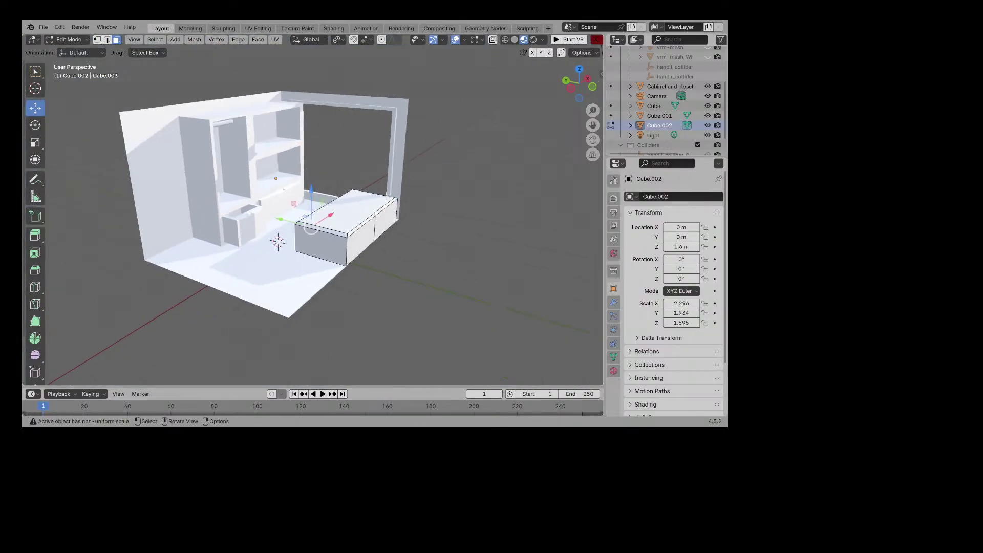
pyautogui.scroll(-2, 681, 127)
pyautogui.scroll(6, 686, 133)
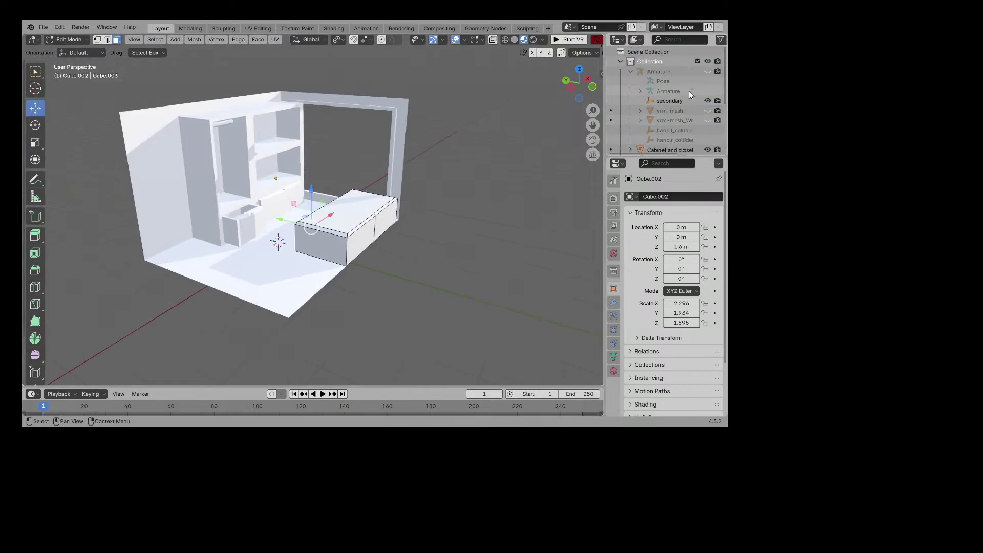
pyautogui.click(707, 110)
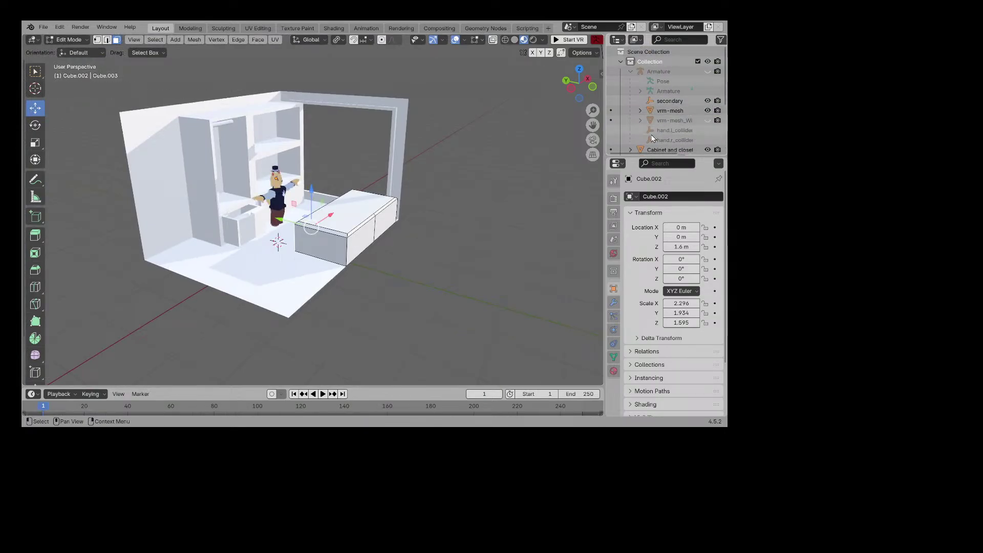
pyautogui.scroll(-1, 484, 151)
pyautogui.moveTo(469, 161); pyautogui.dragTo(429, 148, button='middle')
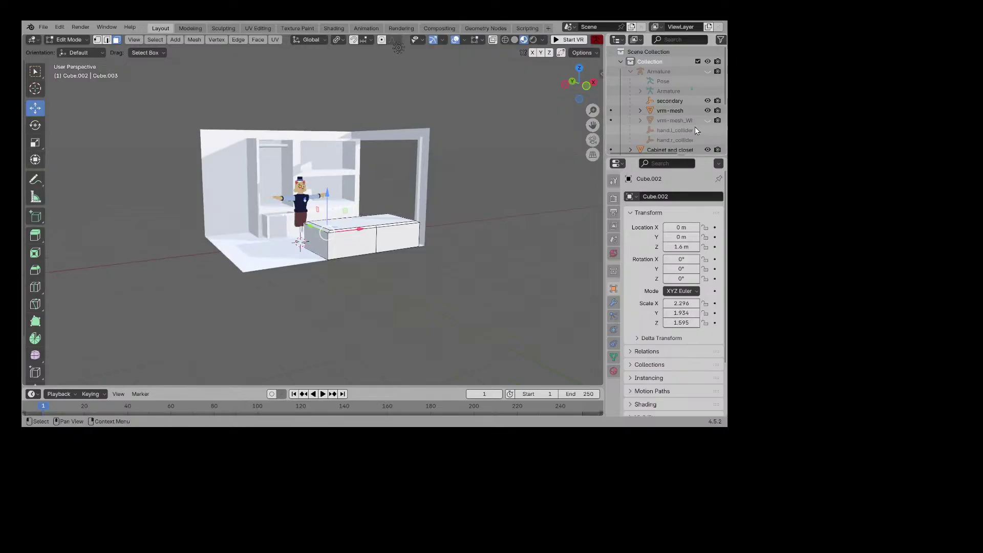
pyautogui.click(707, 120)
# Step: Compare the character's size with the block and the shelf unit from several angles
pyautogui.scroll(5, 419, 189)
pyautogui.moveTo(419, 188); pyautogui.dragTo(280, 225, button='middle')
pyautogui.scroll(-6, 488, 189)
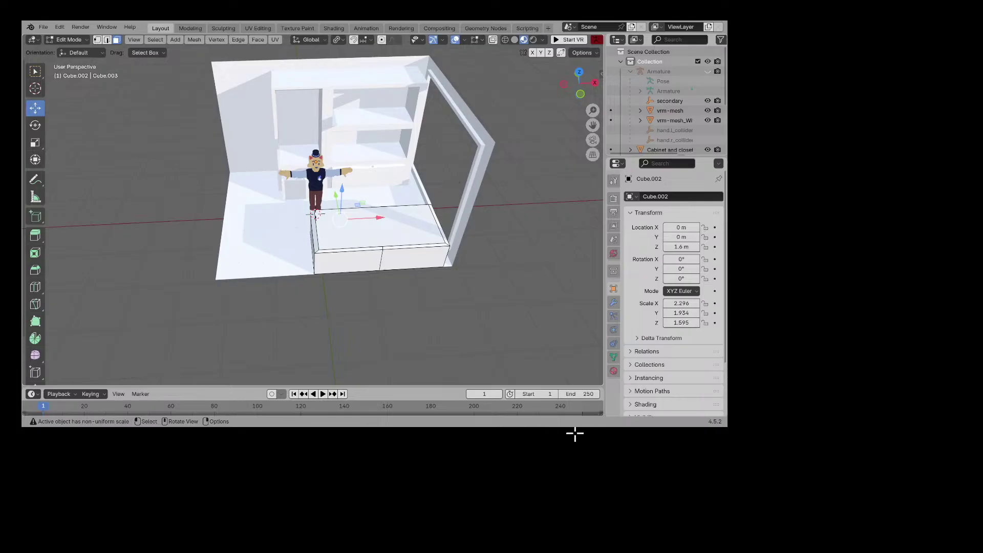
pyautogui.scroll(5, 329, 234)
pyautogui.moveTo(328, 233); pyautogui.dragTo(359, 223, button='middle')
pyautogui.scroll(-6, 435, 212)
pyautogui.scroll(-3, 706, 81)
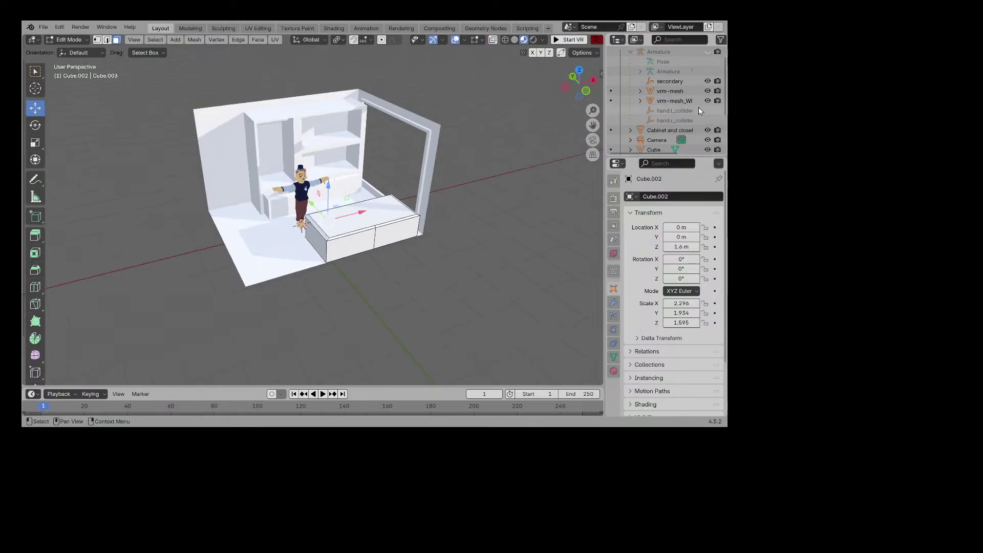
# Step: Switch mesh editing to the wall object Cube and move the outer end-wall vertices outward along X
pyautogui.click(611, 131)
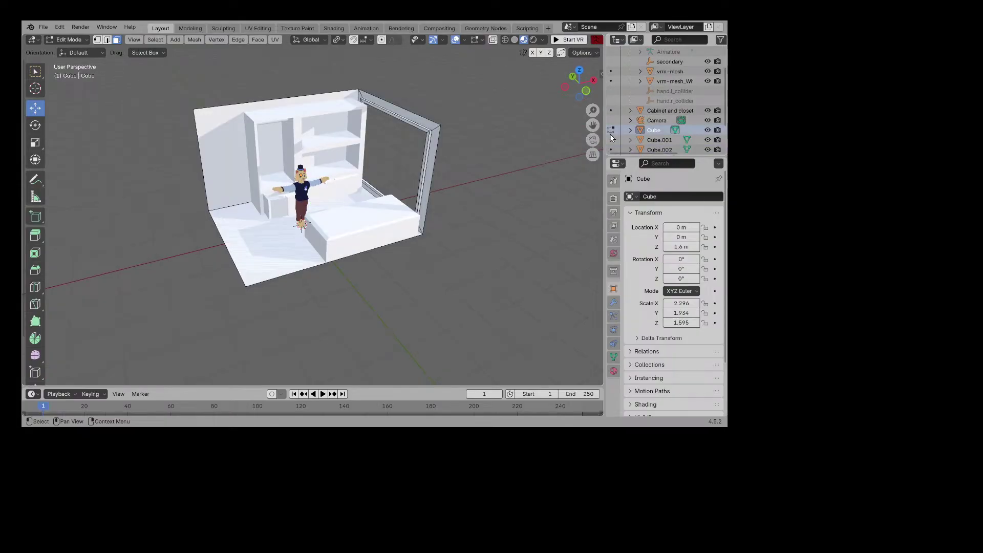
pyautogui.scroll(3, 307, 133)
pyautogui.moveTo(302, 123); pyautogui.dragTo(269, 106, button='middle')
pyautogui.scroll(-3, 270, 107)
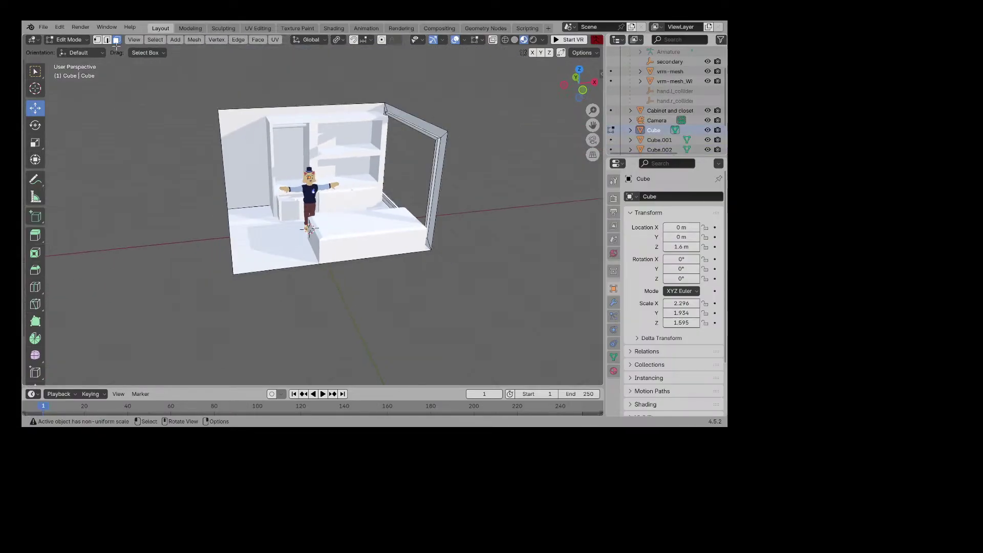
pyautogui.click(97, 40)
pyautogui.moveTo(182, 81); pyautogui.dragTo(235, 288)
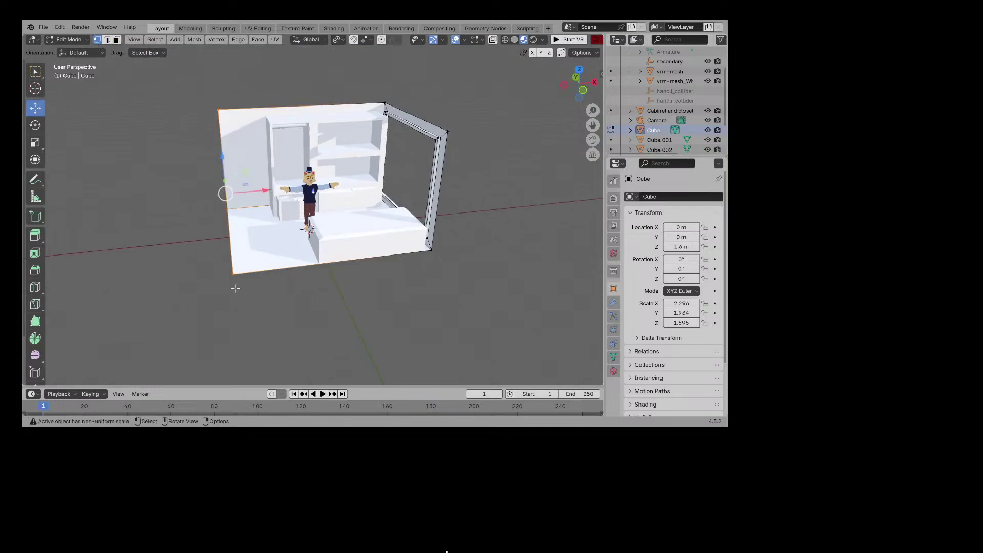
pyautogui.moveTo(265, 190); pyautogui.dragTo(230, 190)
# Step: Switch mesh editing back to the block Cube.002 and select the far edge of its top face
pyautogui.moveTo(231, 190); pyautogui.dragTo(743, 424, button='middle')
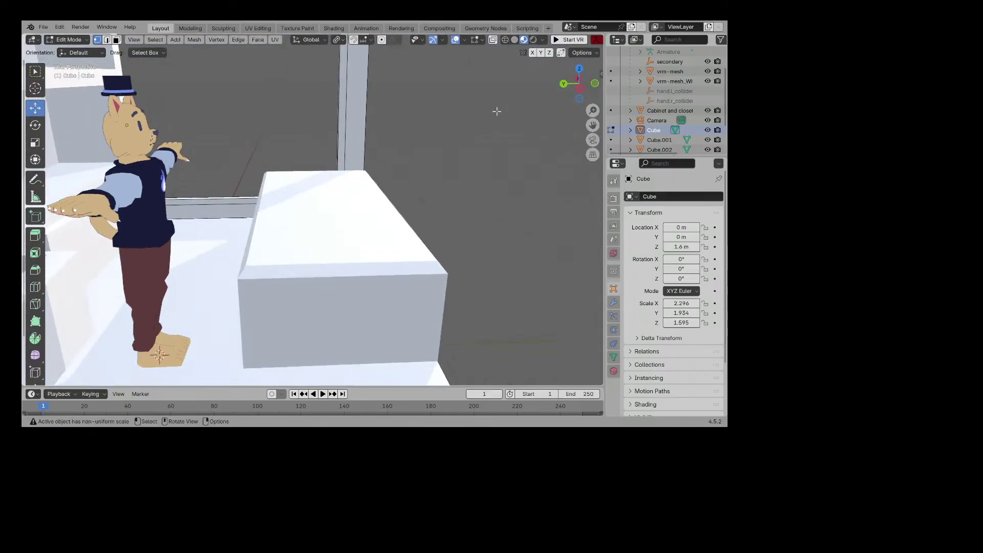
pyautogui.scroll(-1, 631, 116)
pyautogui.click(611, 130)
pyautogui.scroll(3, 427, 181)
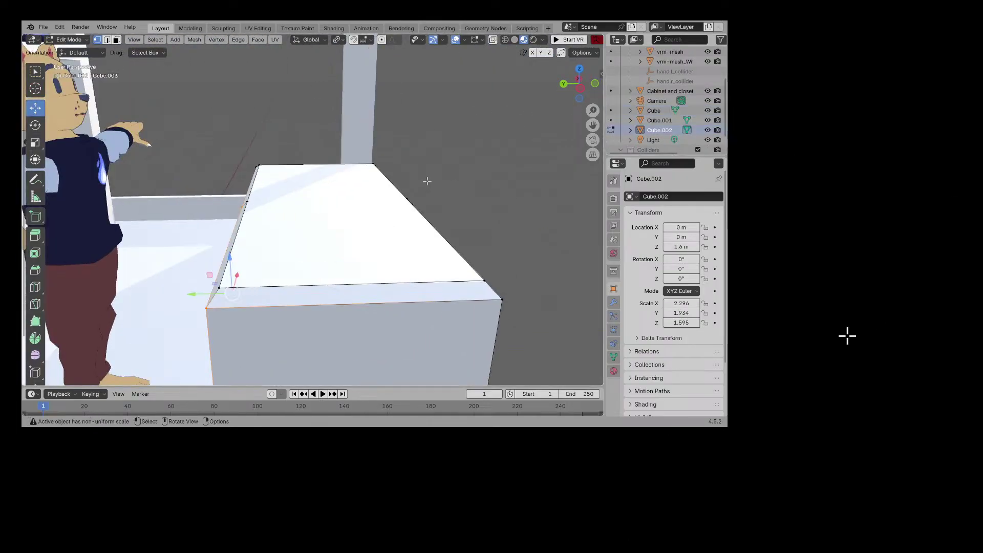
pyautogui.click(107, 39)
pyautogui.click(303, 190)
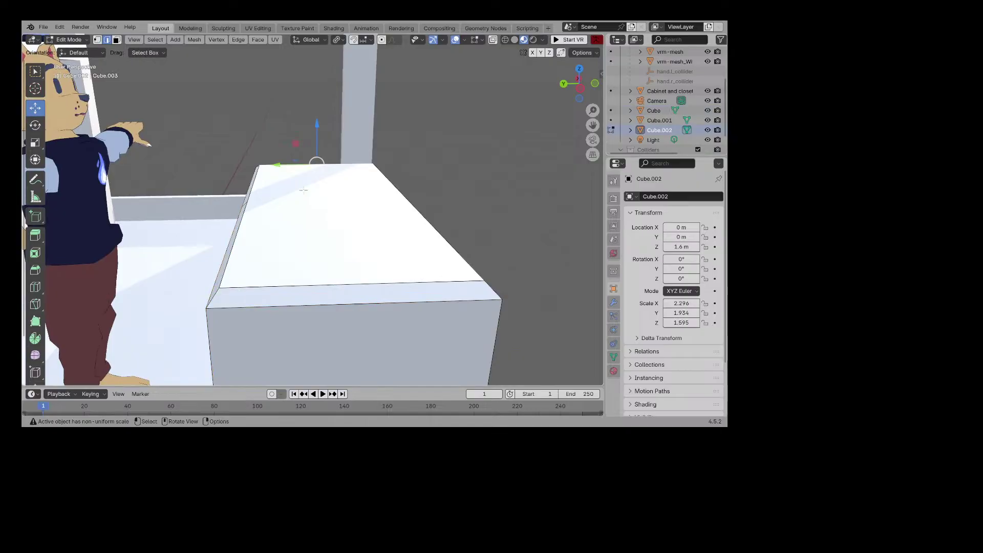
pyautogui.moveTo(309, 208); pyautogui.dragTo(426, 190, button='middle')
# Step: Hide the character meshes vrm-mesh and vrm-mesh_Wi
pyautogui.scroll(3, 666, 125)
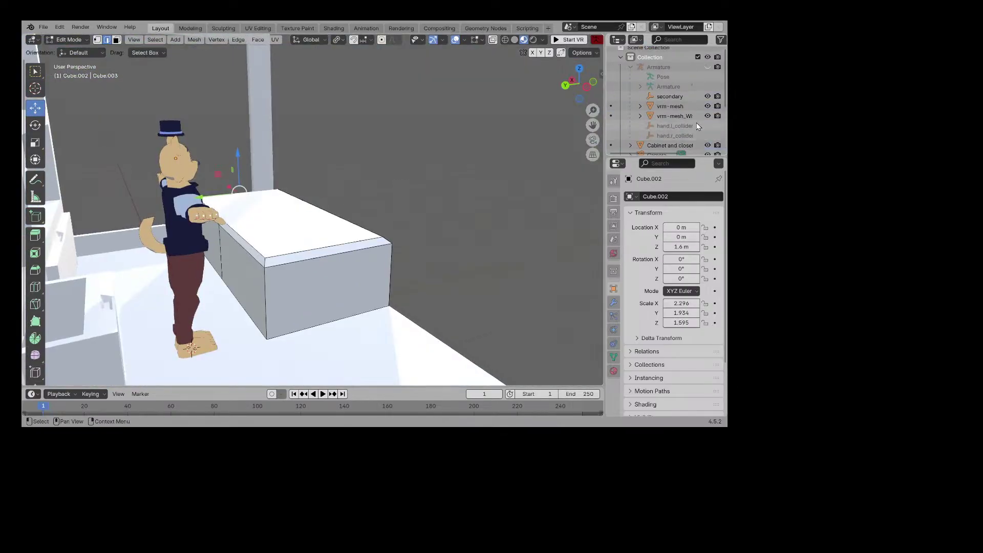
pyautogui.click(707, 115)
pyautogui.click(709, 107)
pyautogui.moveTo(400, 177); pyautogui.dragTo(419, 183, button='middle')
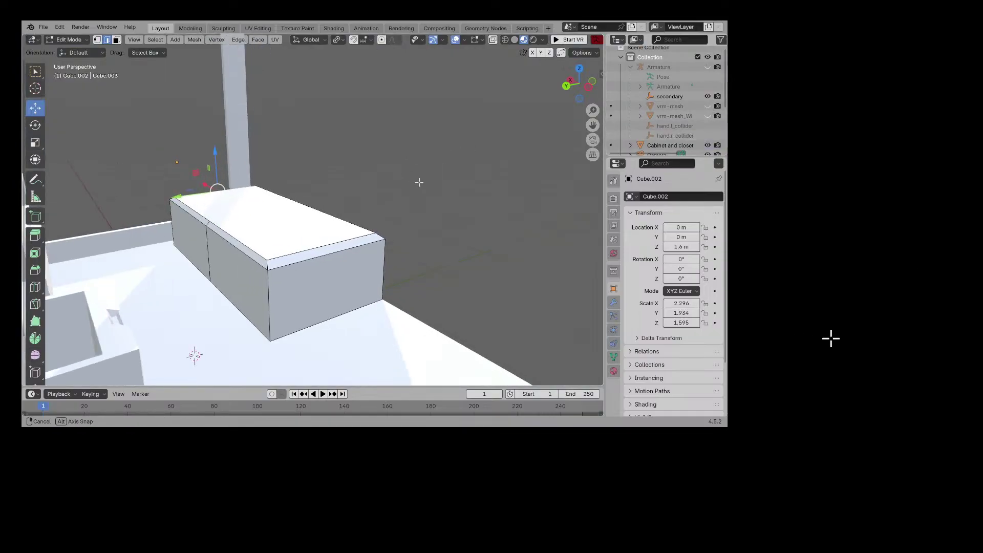
# Step: Extrude each of the two front faces of block Cube.002 in place and select both faces together
pyautogui.scroll(3, 250, 256)
pyautogui.moveTo(250, 256)
pyautogui.mouseDown(button='middle')
pyautogui.moveTo(268, 246)
pyautogui.moveTo(255, 240)
pyautogui.mouseUp(button='middle')
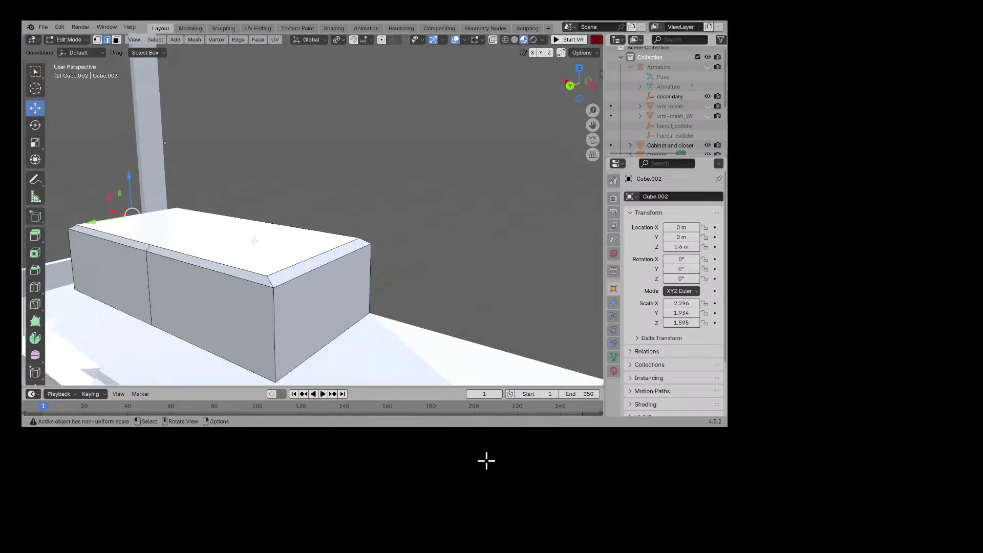
pyautogui.click(116, 39)
pyautogui.click(202, 279)
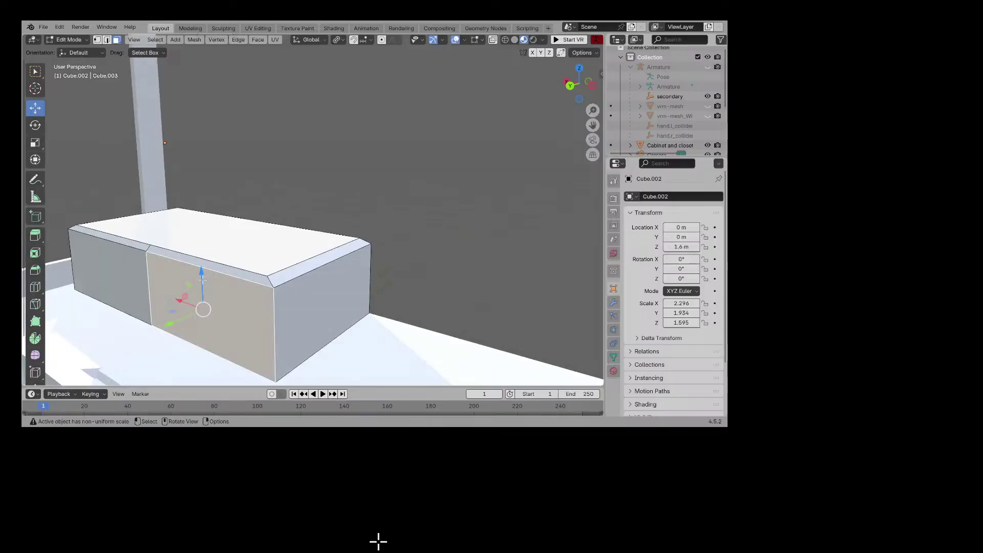
pyautogui.keyDown('shift'); pyautogui.click(119, 256); pyautogui.keyUp('shift')
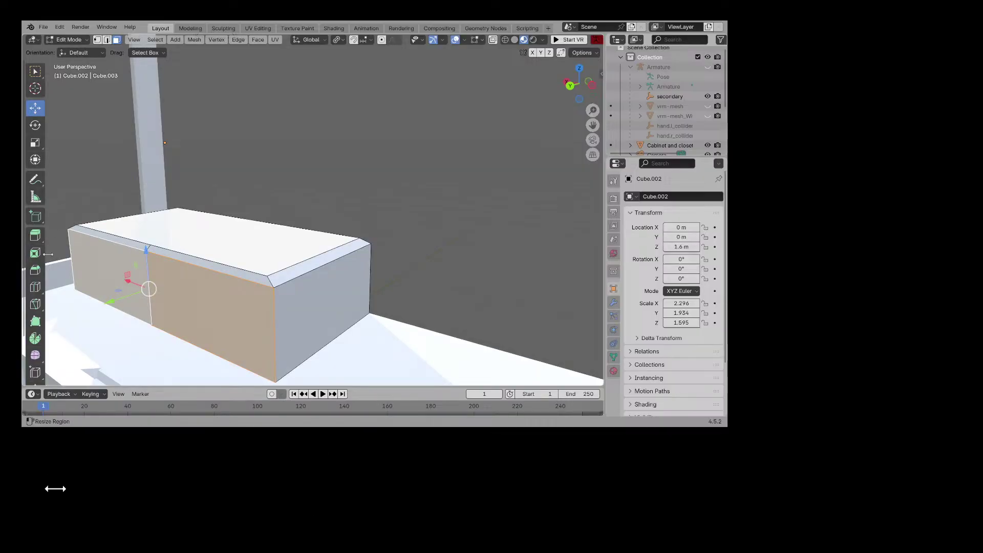
pyautogui.click(156, 279)
pyautogui.press('e')
pyautogui.click(165, 278)
pyautogui.click(123, 274)
pyautogui.press('e')
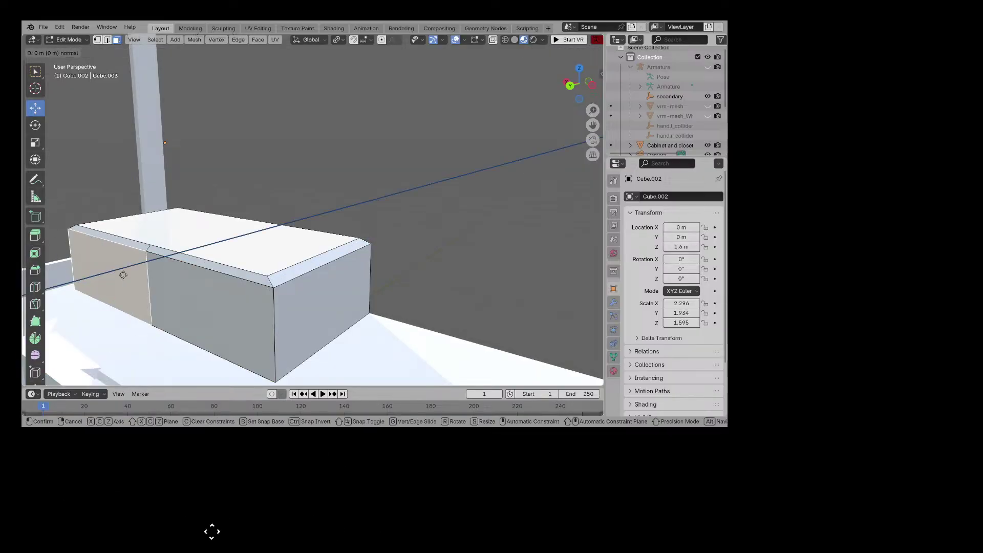
pyautogui.click(122, 274)
pyautogui.keyDown('shift'); pyautogui.click(152, 276); pyautogui.keyUp('shift')
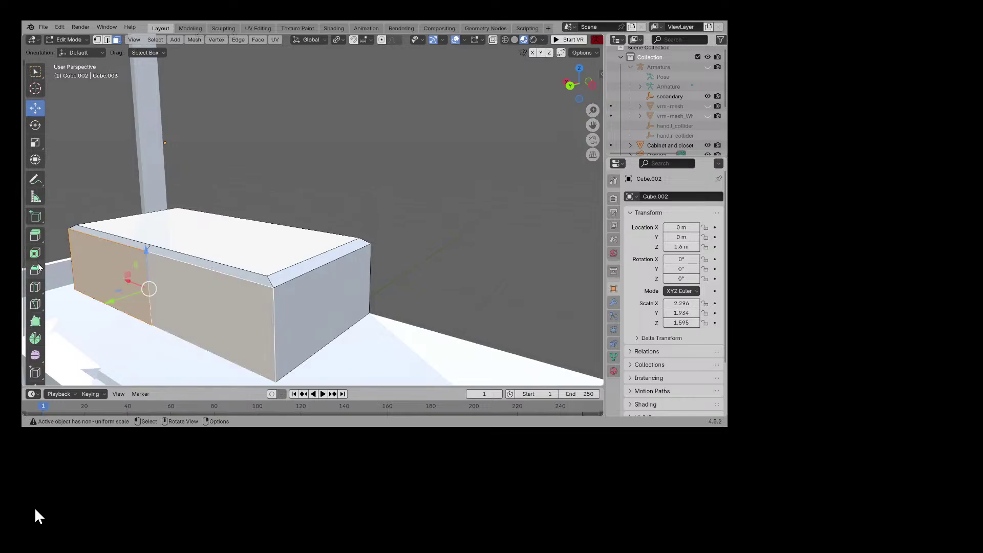
# Step: Scale both extruded front faces inward to leave a narrow frame around two drawer panels
pyautogui.click(34, 142)
pyautogui.press('s')
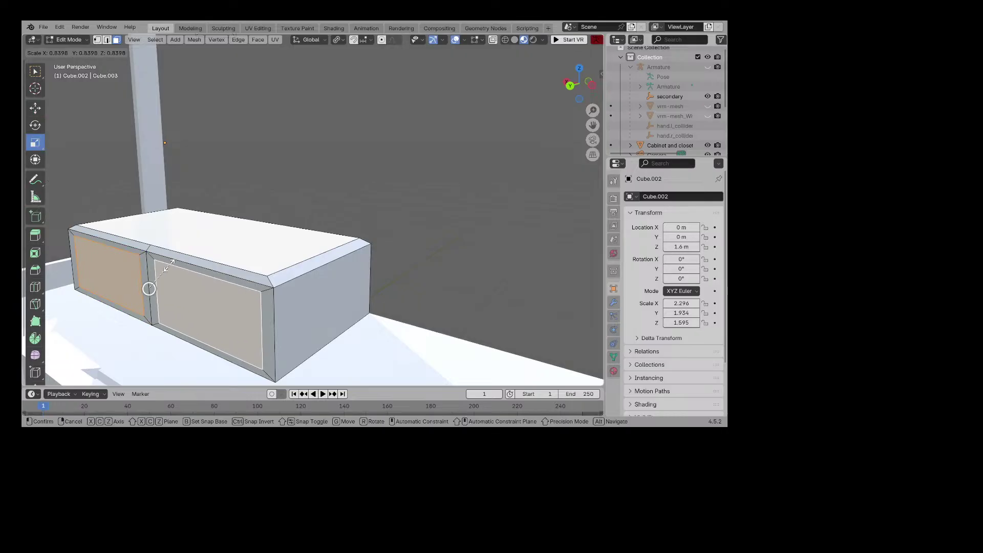
pyautogui.click(170, 265)
pyautogui.click(259, 209)
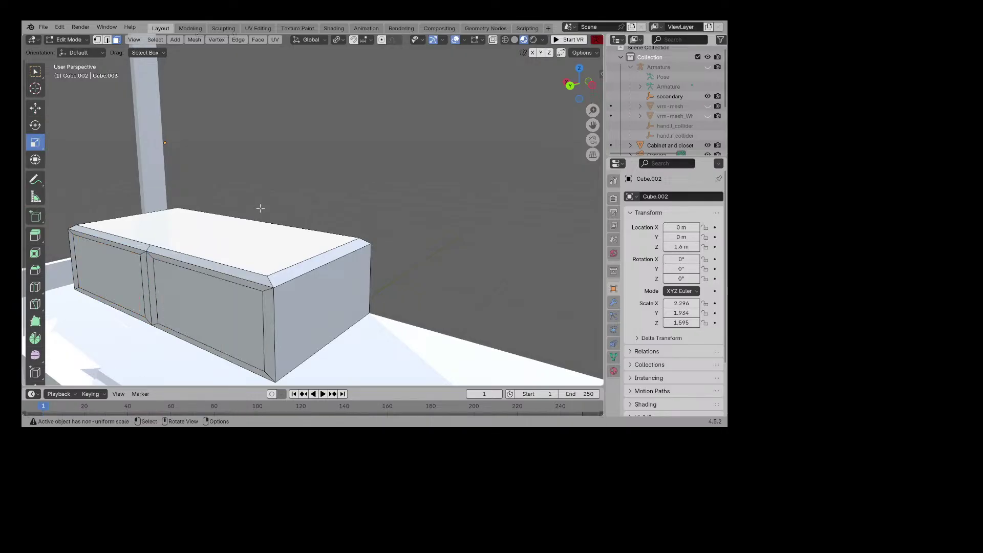
# Step: Extrude both inner drawer panel faces slightly outward from the front of the block
pyautogui.moveTo(259, 208); pyautogui.dragTo(338, 219, button='middle')
pyautogui.click(235, 301)
pyautogui.keyDown('shift'); pyautogui.click(159, 247); pyautogui.keyUp('shift')
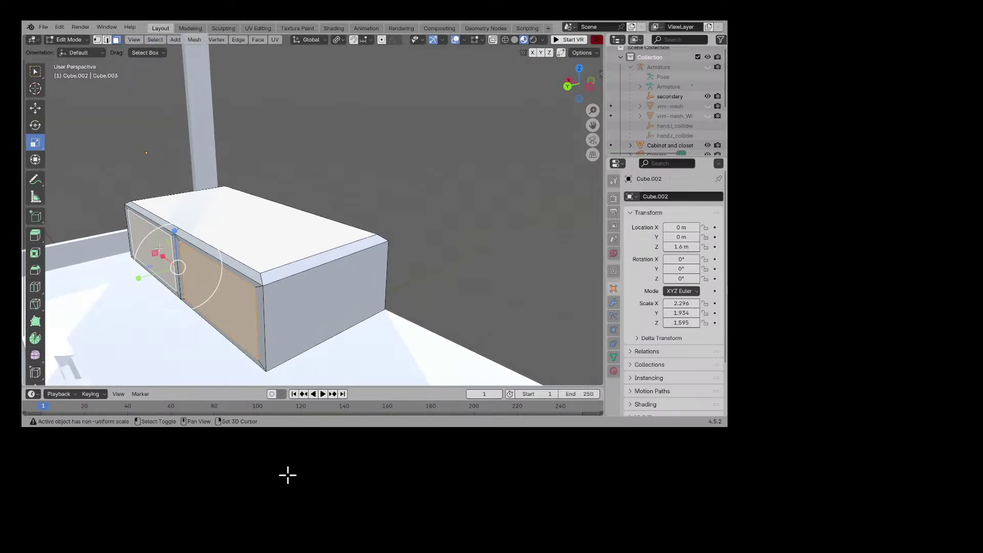
pyautogui.click(36, 237)
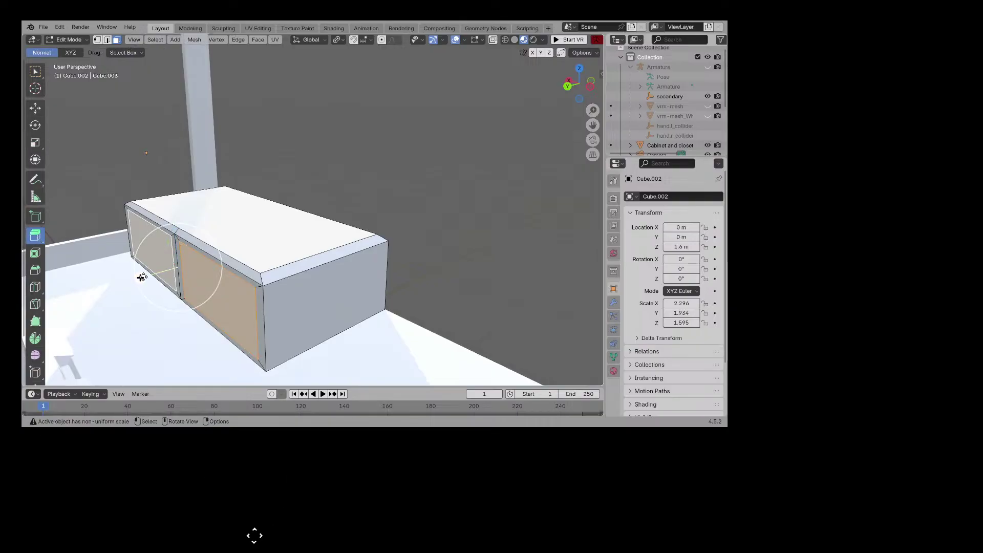
pyautogui.click(157, 245)
pyautogui.keyDown('shift'); pyautogui.click(190, 278); pyautogui.keyUp('shift')
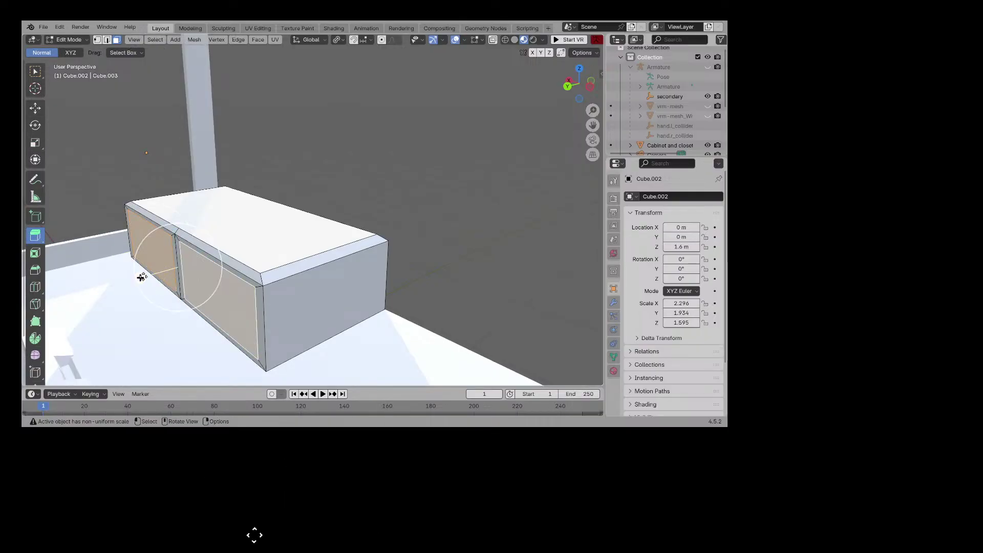
pyautogui.moveTo(142, 277); pyautogui.dragTo(136, 277)
pyautogui.moveTo(136, 276); pyautogui.dragTo(199, 232, button='middle')
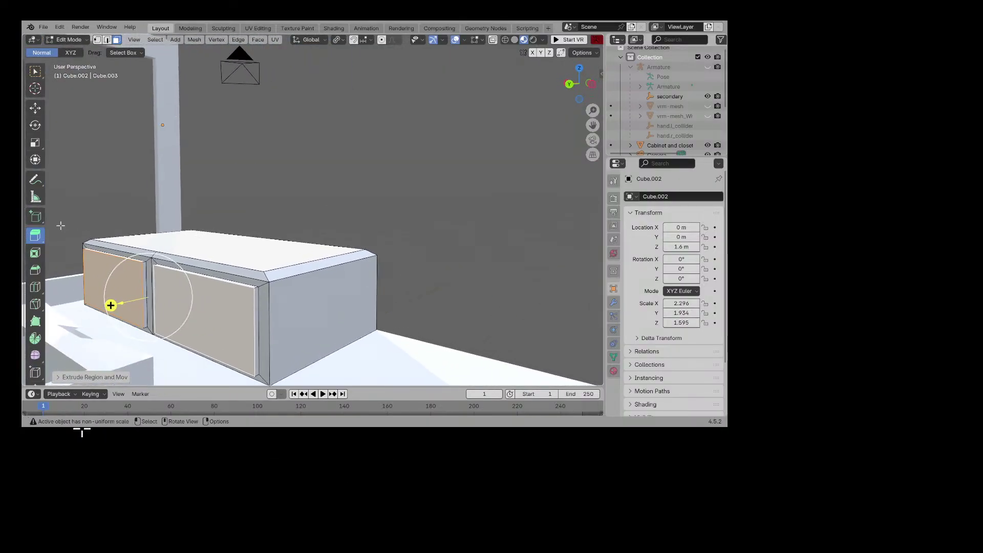
# Step: Inset both drawer panels down to small central faces and move these up along Z to the handle position
pyautogui.click(35, 253)
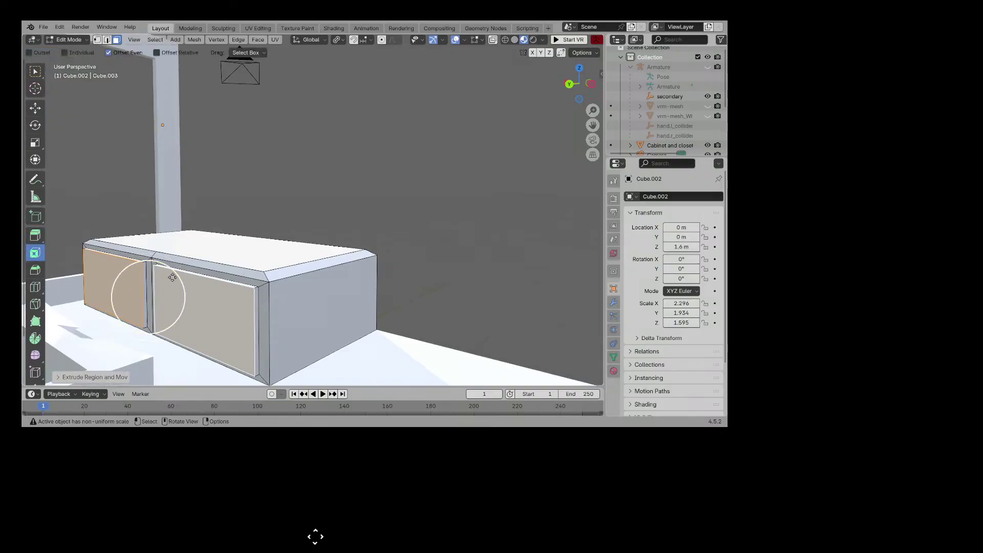
pyautogui.moveTo(172, 277); pyautogui.dragTo(145, 296)
pyautogui.click(35, 142)
pyautogui.click(35, 107)
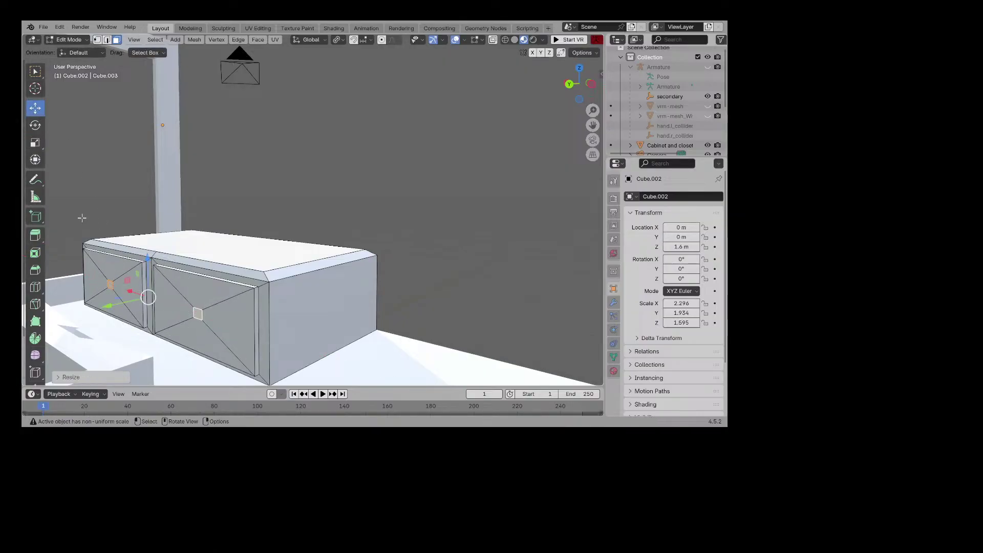
pyautogui.moveTo(149, 262); pyautogui.dragTo(151, 234)
# Step: Subdivide the small faces on both drawers and round them with LoopTools Circle
pyautogui.rightClick(169, 286)
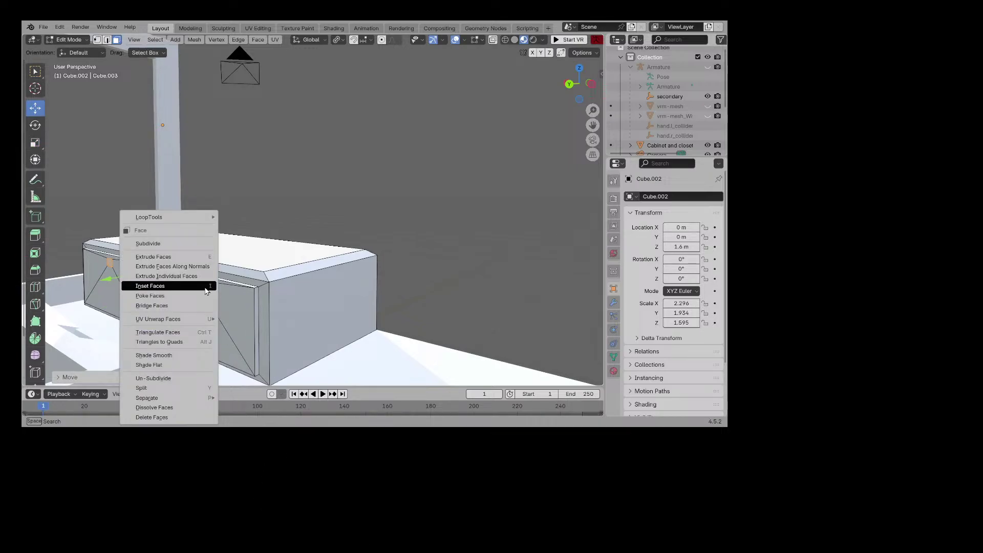
pyautogui.click(189, 241)
pyautogui.rightClick(189, 241)
pyautogui.press('Escape')
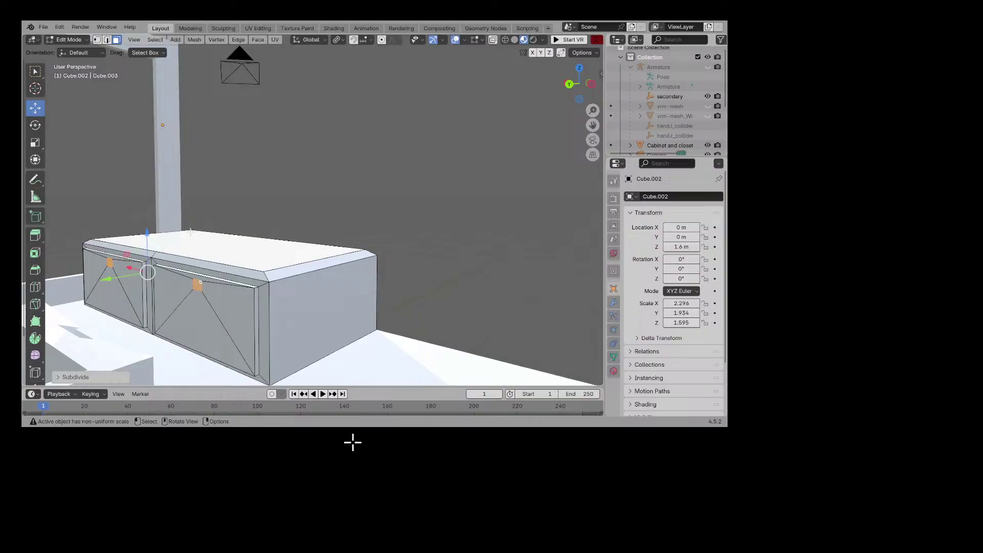
pyautogui.rightClick(201, 281)
pyautogui.moveTo(194, 217)
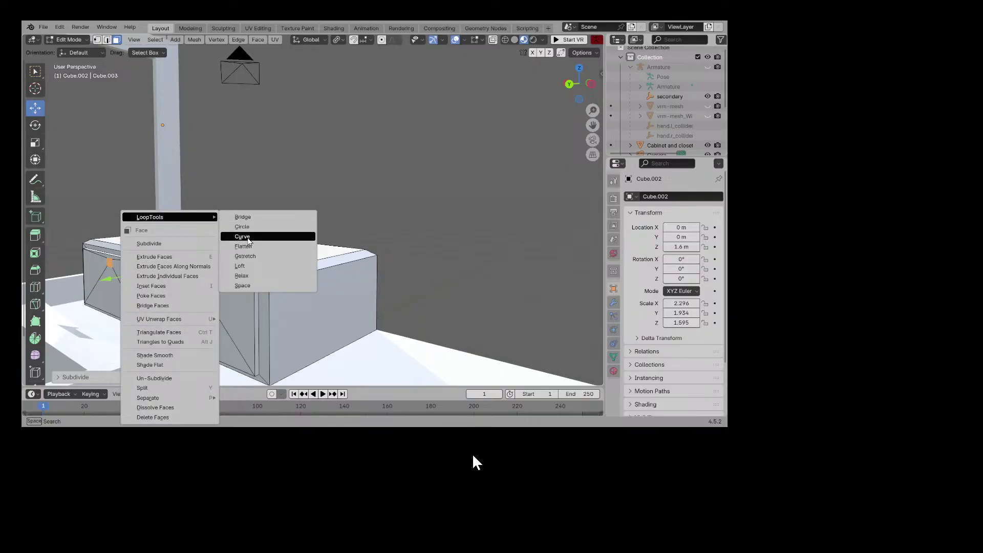
pyautogui.click(248, 230)
# Step: Extrude the two circular faces outward by about 0.018 m to form the drawer knob stems
pyautogui.moveTo(248, 231); pyautogui.dragTo(25, 201, button='middle')
pyautogui.click(34, 235)
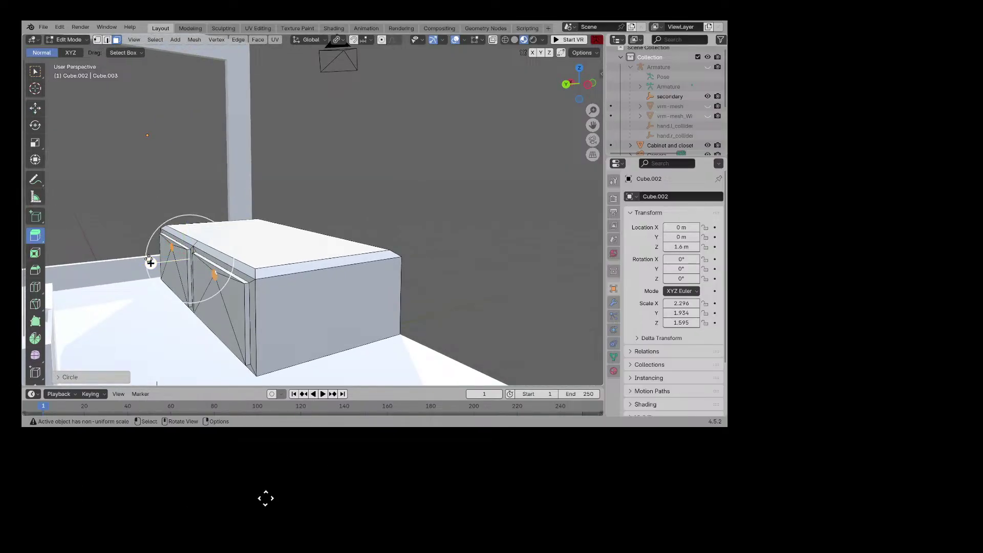
pyautogui.moveTo(150, 263); pyautogui.dragTo(145, 264)
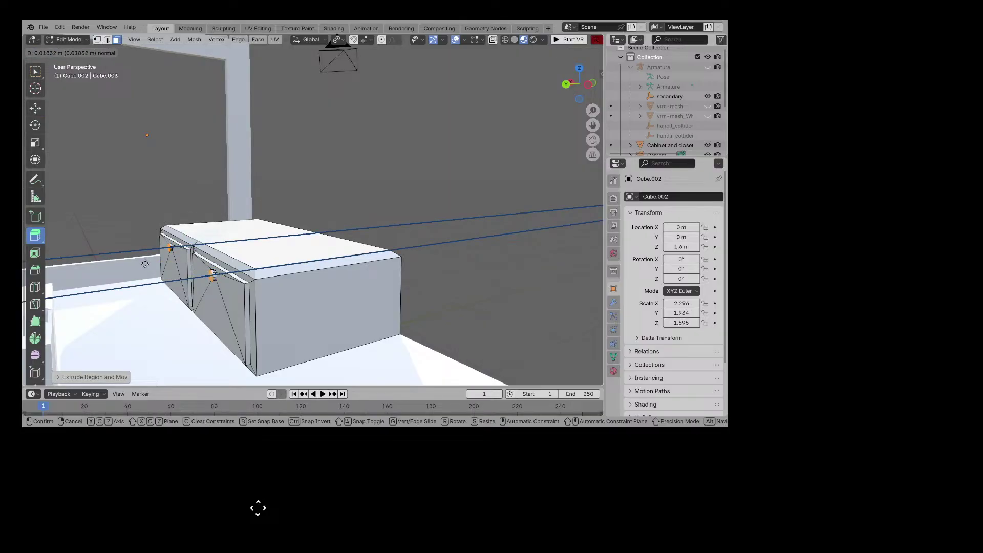
pyautogui.moveTo(146, 263); pyautogui.dragTo(146, 263)
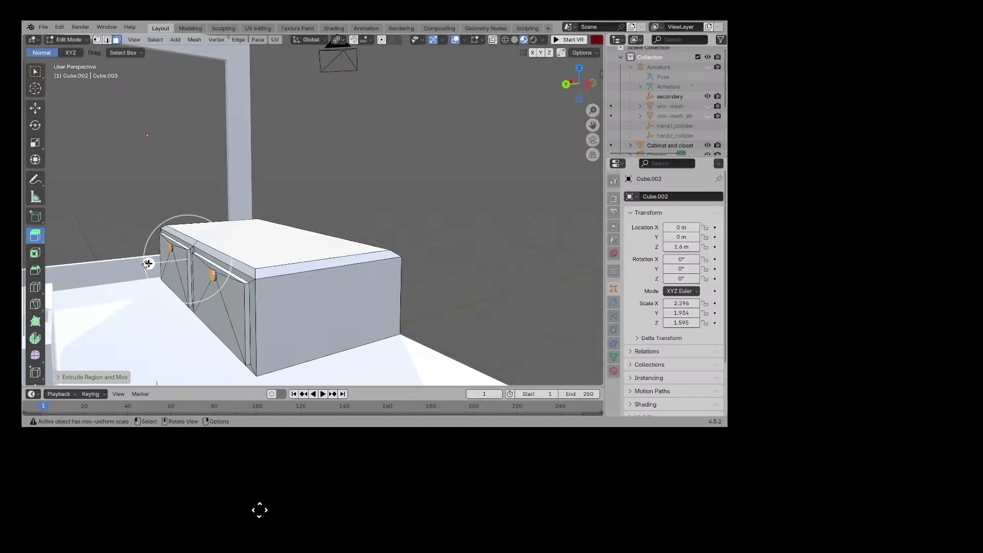
# Step: Resize the knob end faces and extrude them outward again to form the knob heads
pyautogui.press('s')
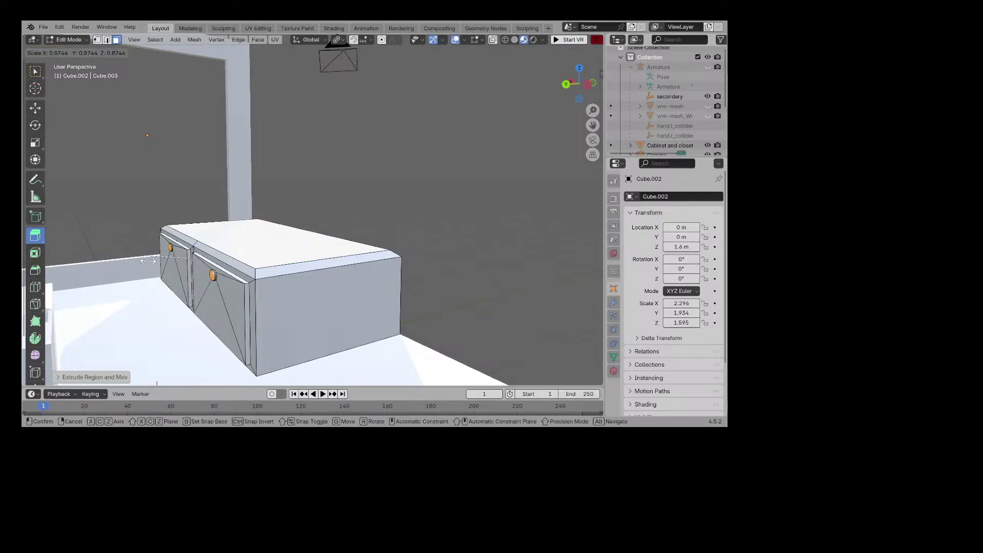
pyautogui.click(125, 277)
pyautogui.hotkey('ctrl', 'z')
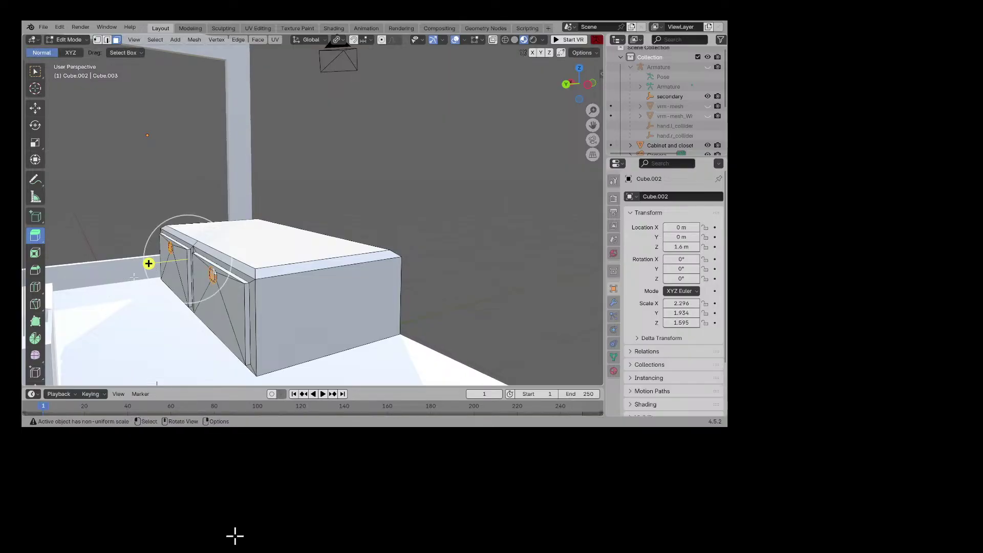
pyautogui.press('e')
pyautogui.click(130, 277)
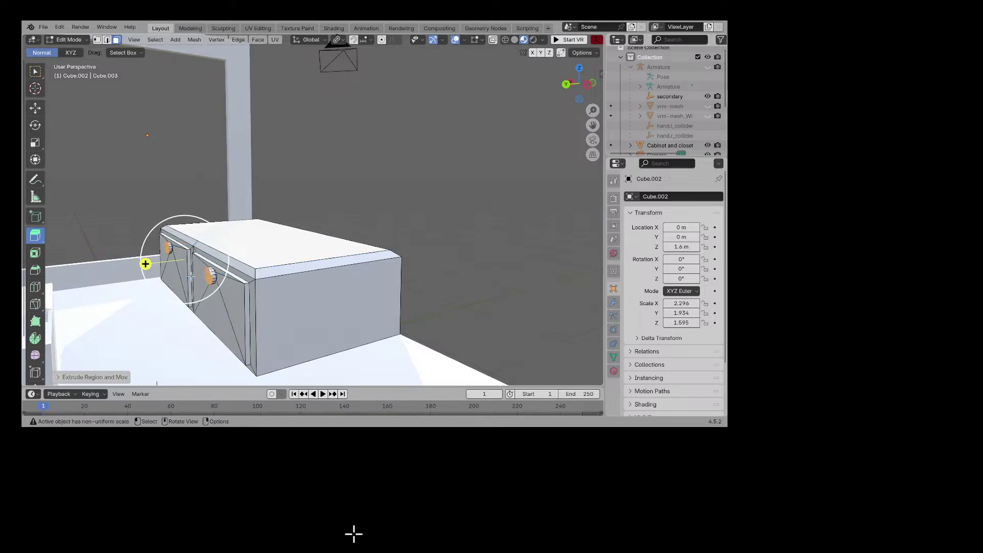
# Step: Scale down the front faces of both knobs to taper the knob heads
pyautogui.moveTo(147, 263); pyautogui.dragTo(101, 275, button='middle')
pyautogui.scroll(8, 165, 205)
pyautogui.moveTo(165, 205); pyautogui.dragTo(113, 226, button='middle')
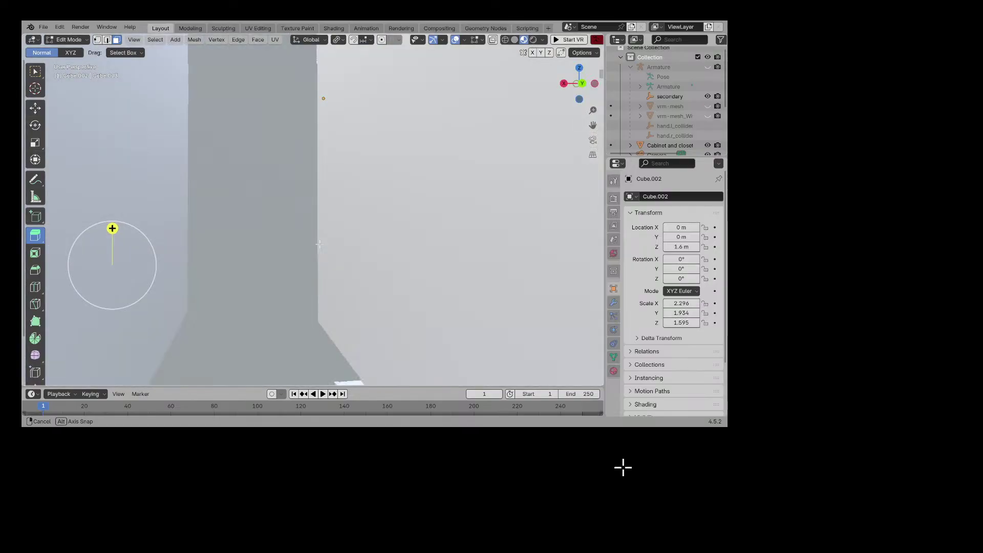
pyautogui.scroll(-8, 112, 226)
pyautogui.press('s')
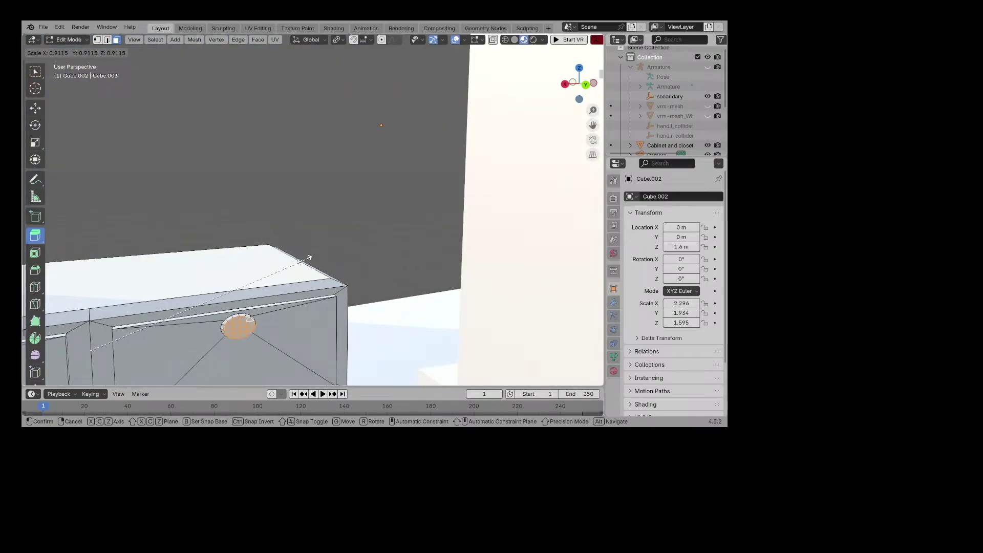
pyautogui.click(86, 365)
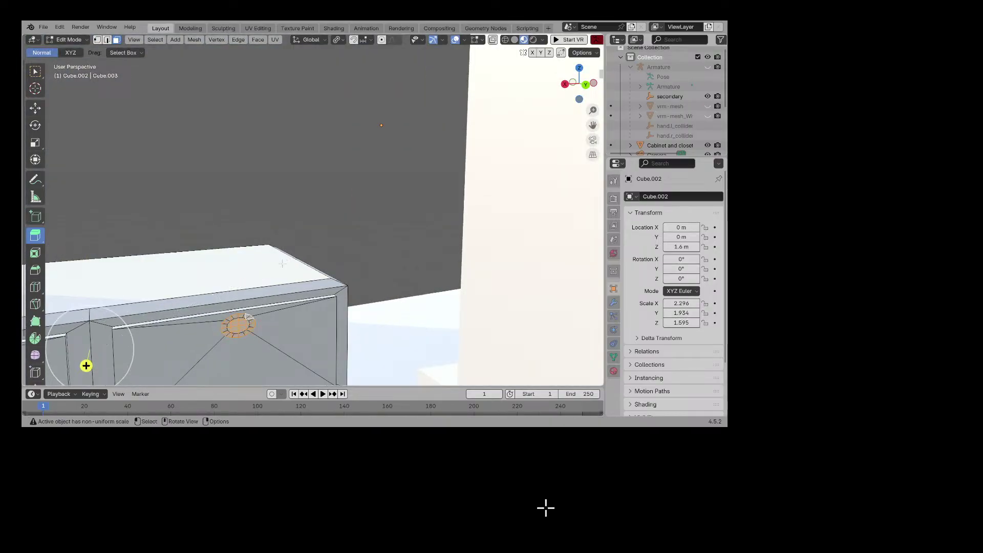
# Step: Adjust the scale of the knob front faces with the Scale tool and extrude them once more
pyautogui.hotkey('shift', 'space')
pyautogui.press('s')
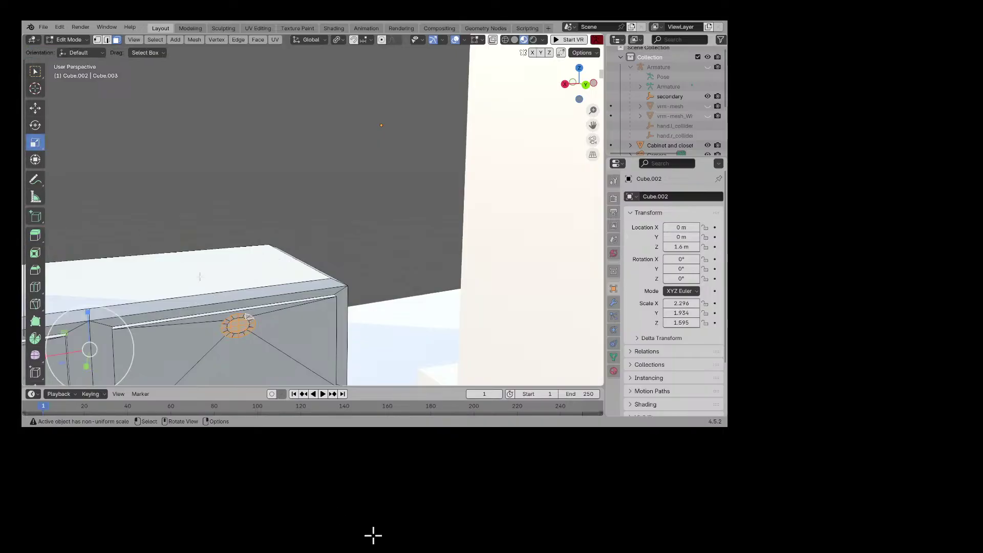
pyautogui.scroll(-2, 91, 338)
pyautogui.moveTo(98, 323); pyautogui.dragTo(104, 324)
pyautogui.moveTo(104, 323); pyautogui.dragTo(249, 257, button='middle')
pyautogui.press('e')
pyautogui.click(120, 308)
# Step: Save the file and extrude the block's top face upward to form a raised slab
pyautogui.click(248, 257)
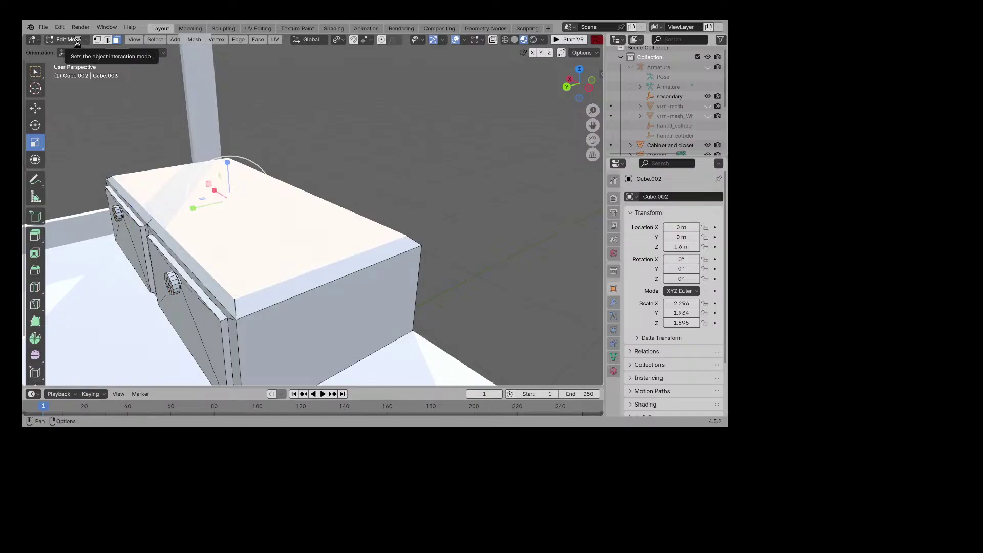
pyautogui.hotkey('ctrl', 's')
pyautogui.moveTo(267, 176); pyautogui.dragTo(435, 417, button='middle')
pyautogui.moveTo(177, 366); pyautogui.dragTo(263, 260, button='middle')
pyautogui.click(35, 107)
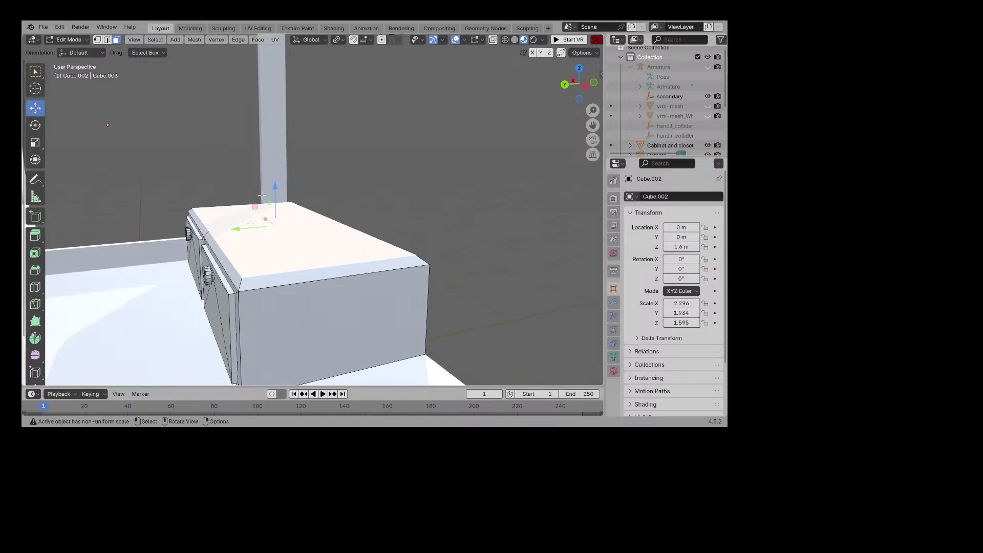
pyautogui.moveTo(275, 188); pyautogui.dragTo(274, 185)
pyautogui.click(35, 235)
pyautogui.moveTo(287, 185); pyautogui.dragTo(357, 168, button='middle')
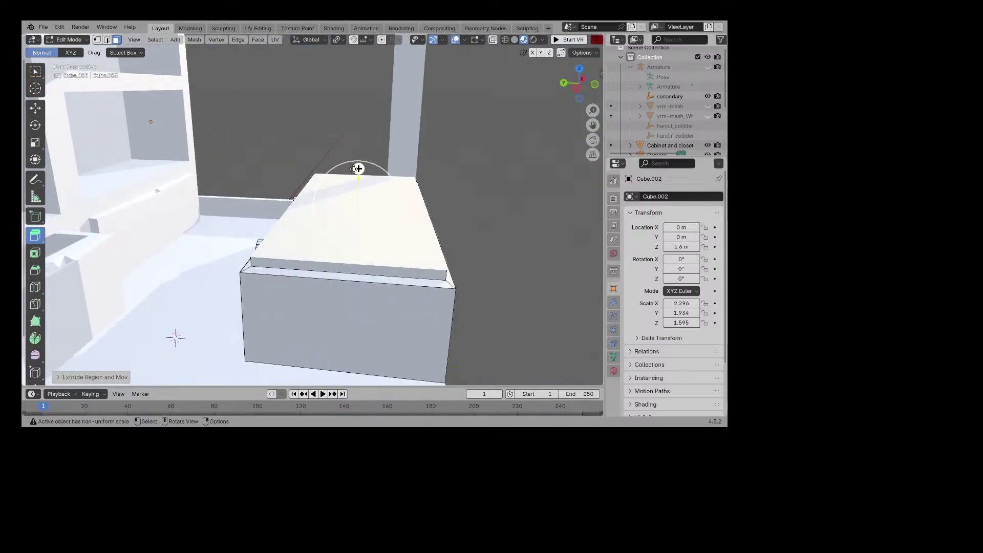
# Step: Extrude the slab's top face upward again and scale it inward to bevel the rim
pyautogui.moveTo(358, 167); pyautogui.dragTo(358, 162)
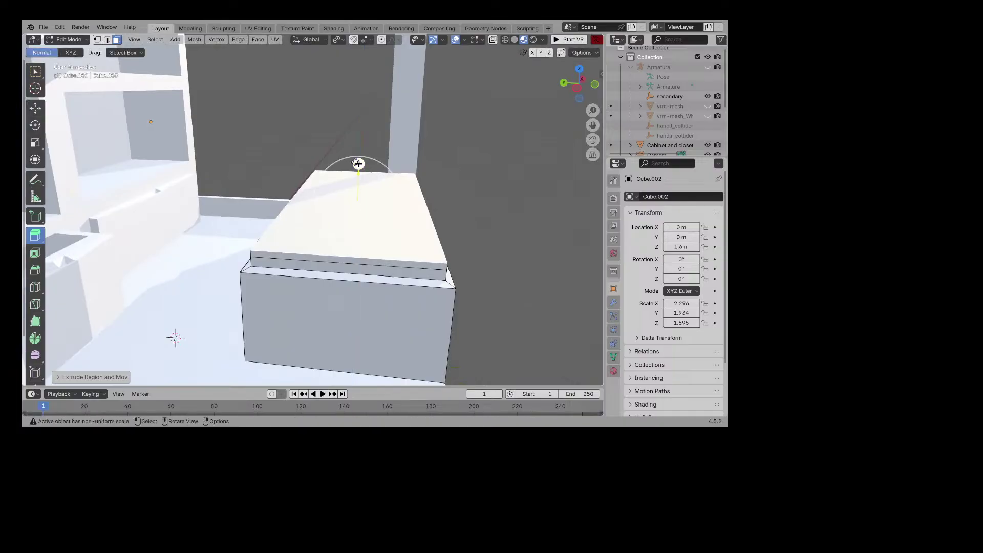
pyautogui.press('s')
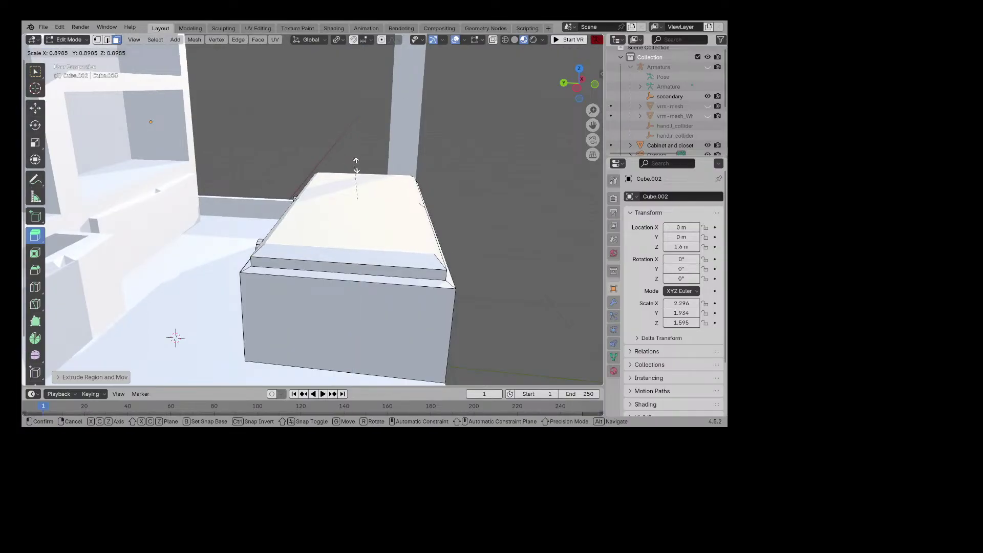
pyautogui.click(407, 168)
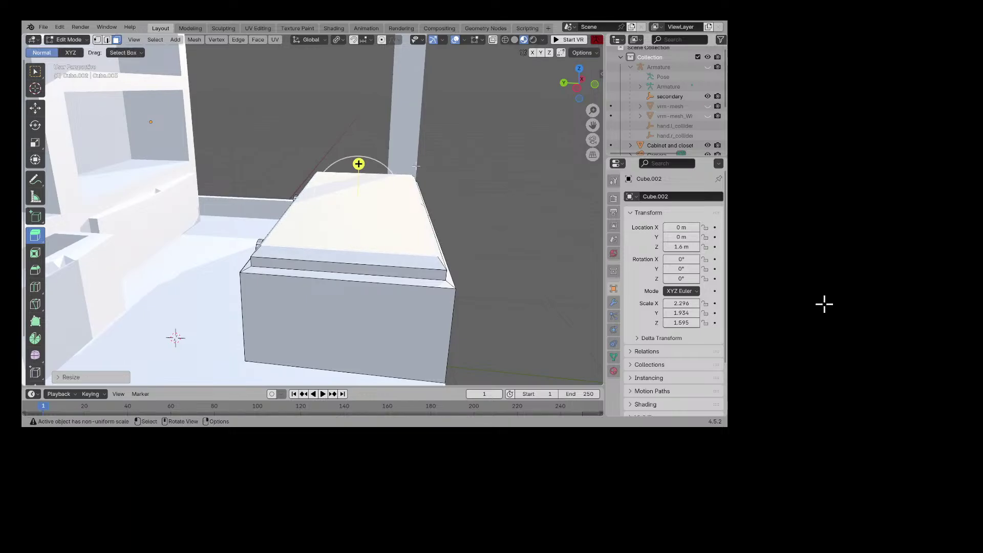
# Step: Lower the block's narrowed top face slightly along Z to flatten the bevel
pyautogui.moveTo(406, 168); pyautogui.dragTo(320, 157, button='middle')
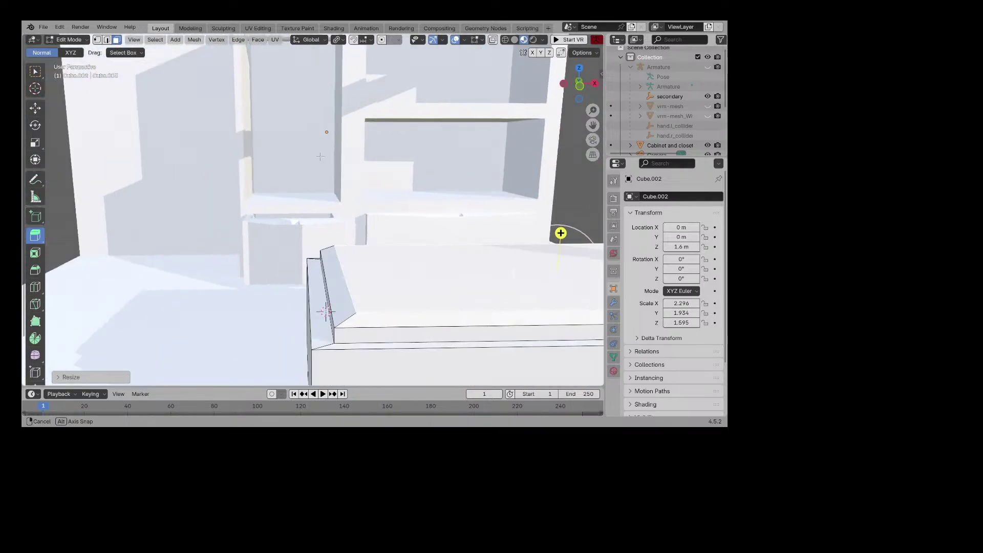
pyautogui.click(36, 107)
pyautogui.moveTo(483, 210); pyautogui.dragTo(483, 213)
pyautogui.moveTo(483, 213); pyautogui.dragTo(400, 226, button='middle')
# Step: Return to Object Mode and select the finished drawer block Cube.002
pyautogui.click(68, 39)
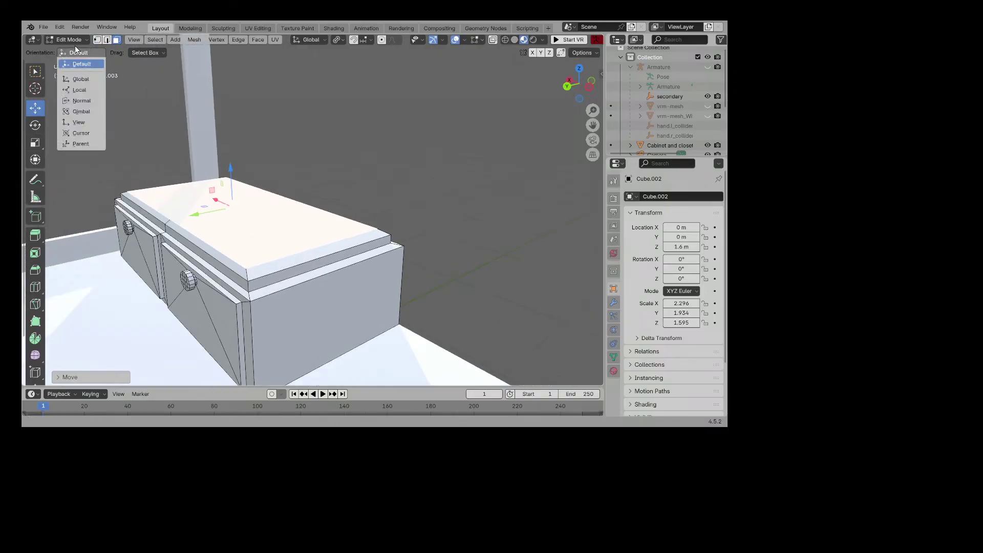
pyautogui.click(76, 60)
pyautogui.moveTo(155, 88); pyautogui.dragTo(248, 177, button='middle')
pyautogui.click(239, 253)
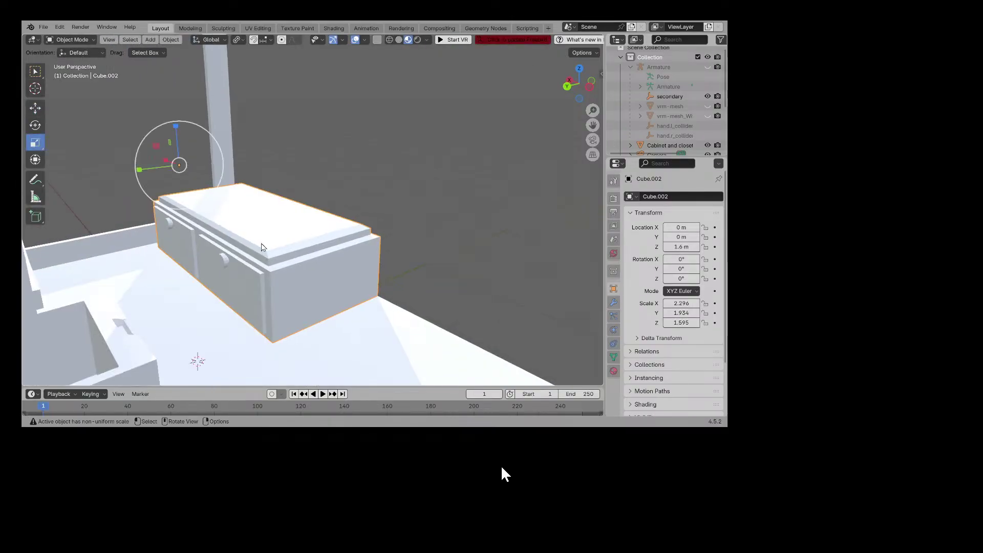
# Step: Apply Shade Auto Smooth to the drawer block Cube.002
pyautogui.rightClick(239, 253)
pyautogui.click(241, 246)
pyautogui.moveTo(302, 252); pyautogui.dragTo(350, 205, button='middle')
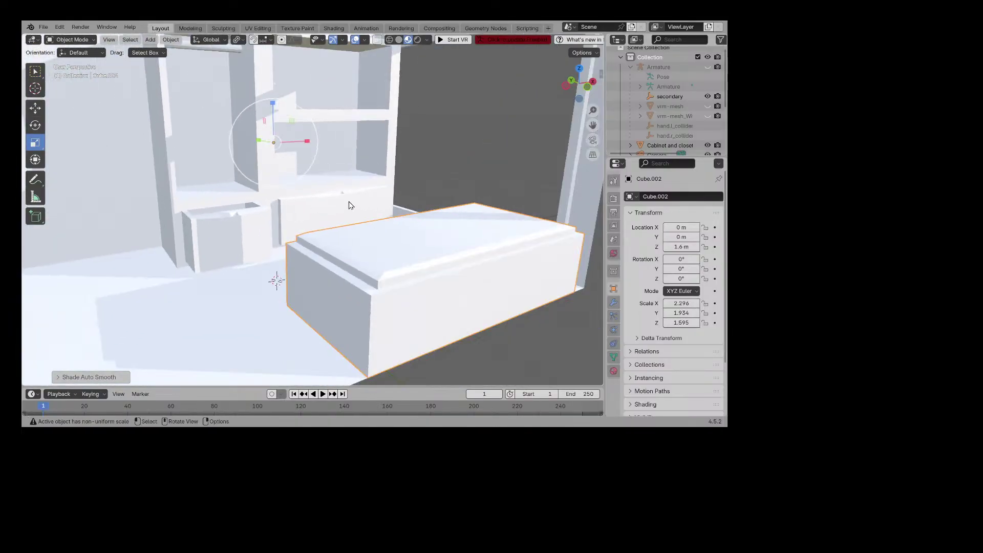
# Step: In Edit Mode, duplicate the block's top face in place and separate the copy into its own object
pyautogui.click(72, 40)
pyautogui.click(71, 63)
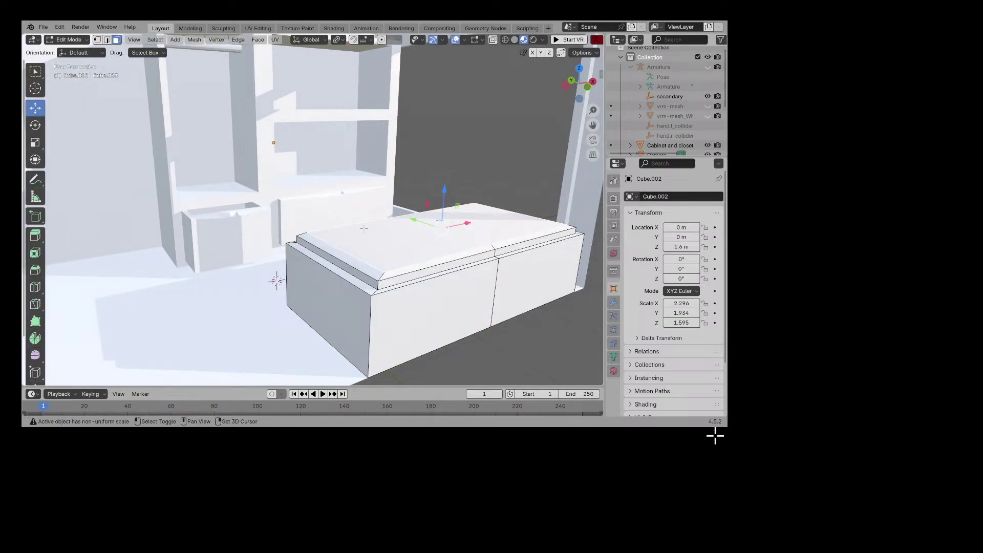
pyautogui.press('g')
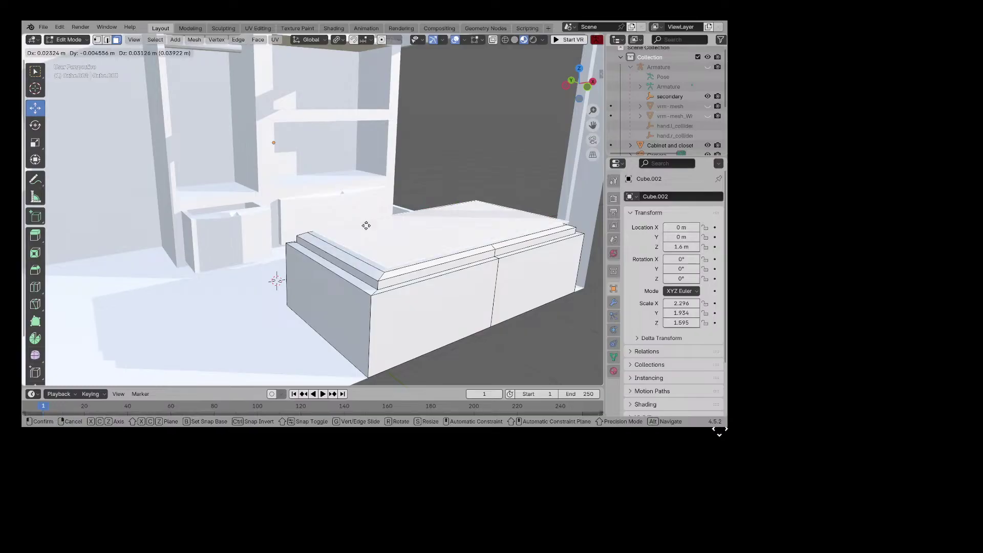
pyautogui.click(362, 229)
pyautogui.hotkey('ctrl', 'z')
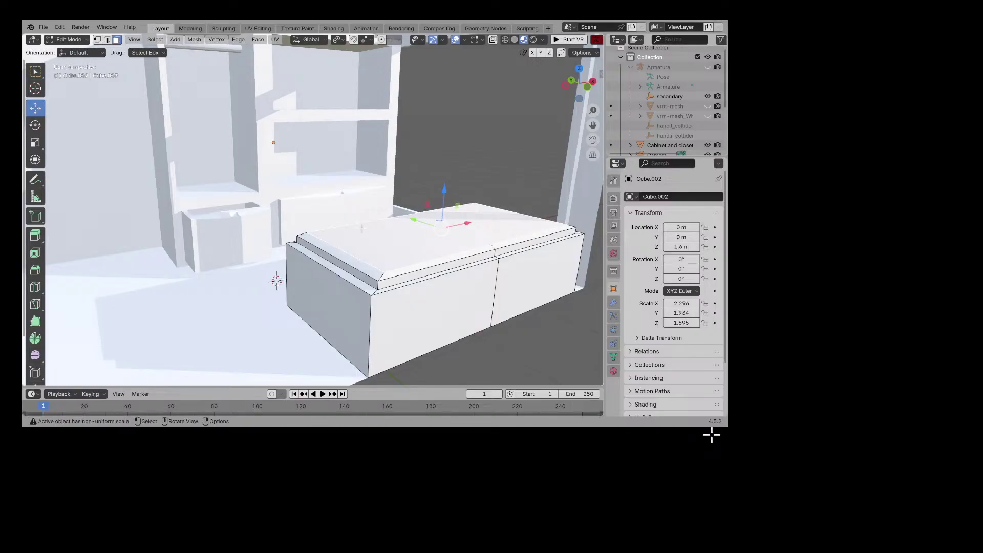
pyautogui.hotkey('ctrl', 'shift', 'z')
pyautogui.rightClick(357, 286)
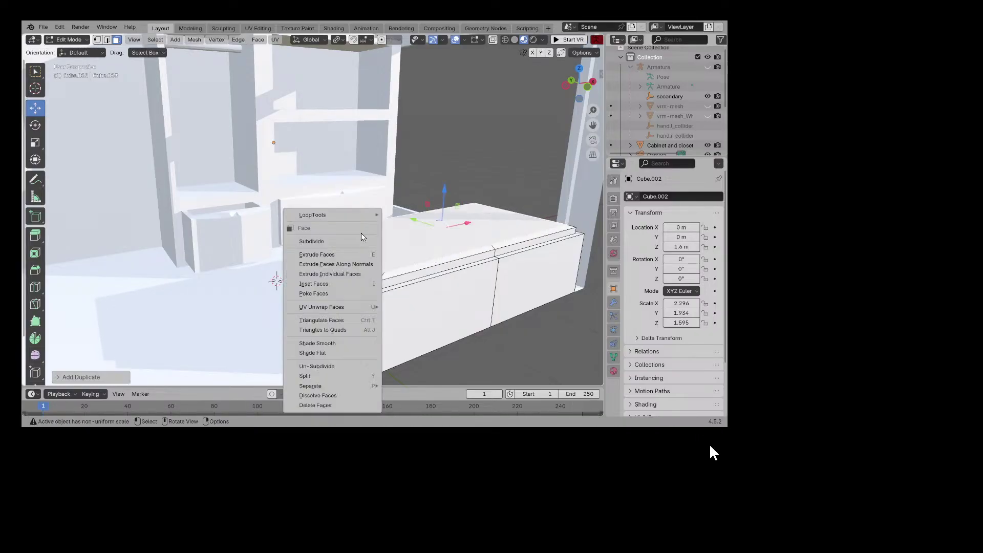
pyautogui.moveTo(360, 385)
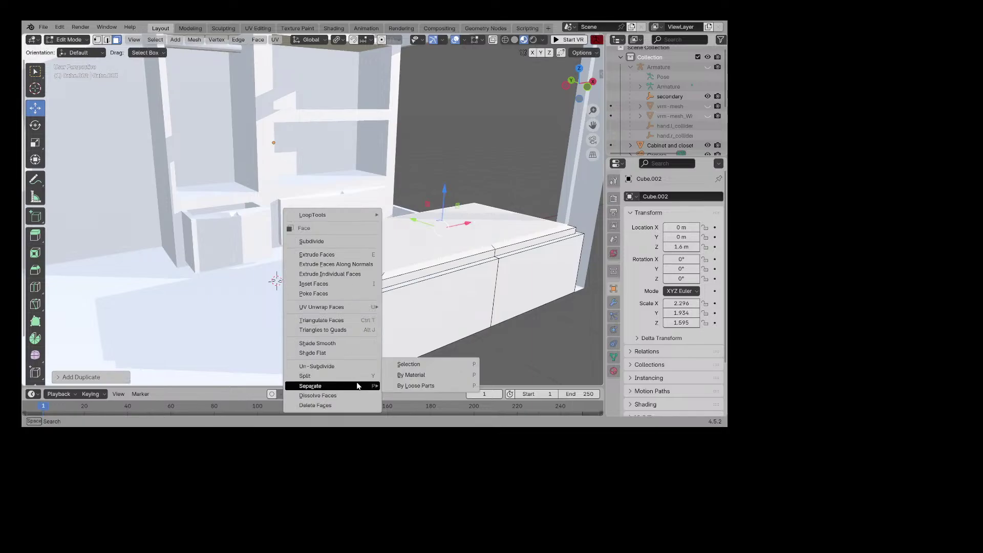
pyautogui.click(409, 375)
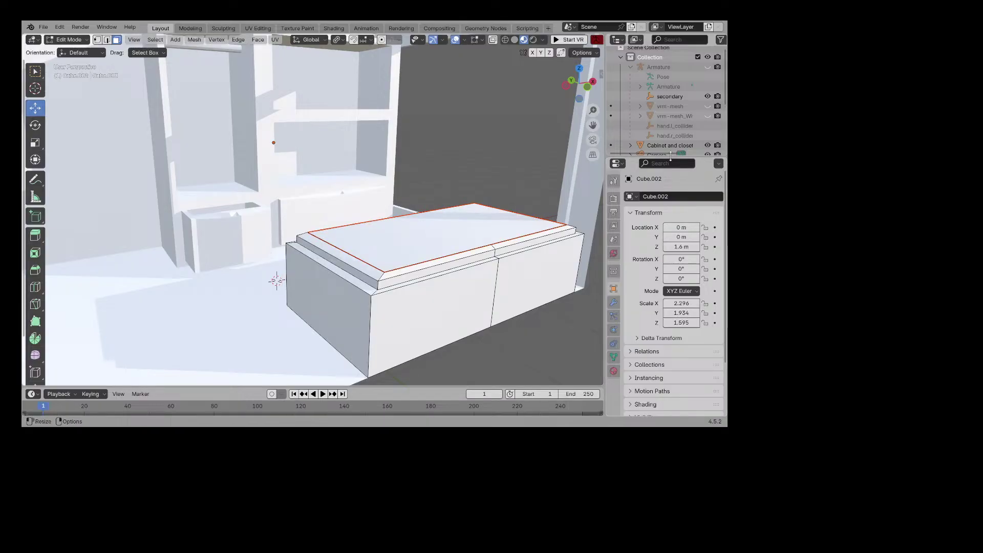
# Step: Rename the drawer block object Cube.002 as Bed
pyautogui.scroll(-5, 648, 130)
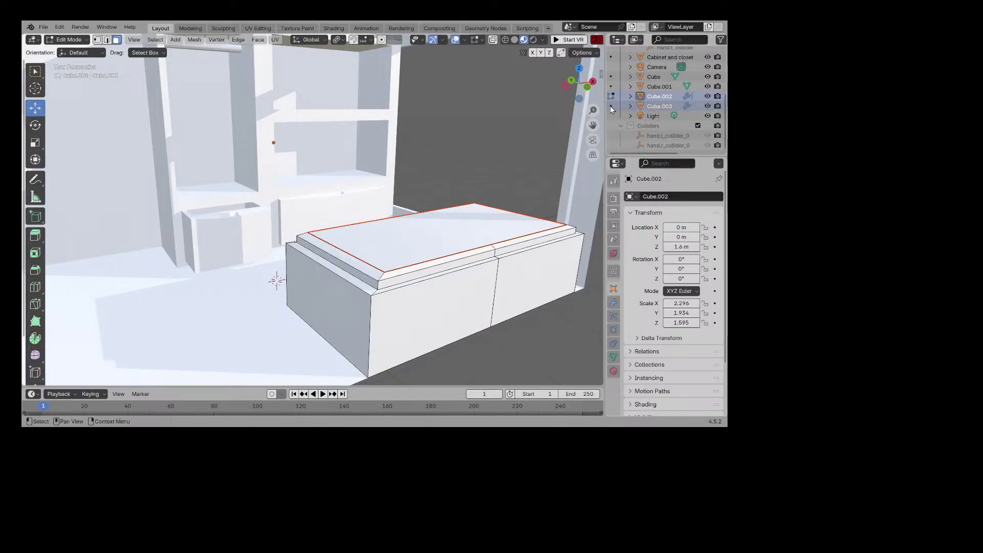
pyautogui.doubleClick(664, 96)
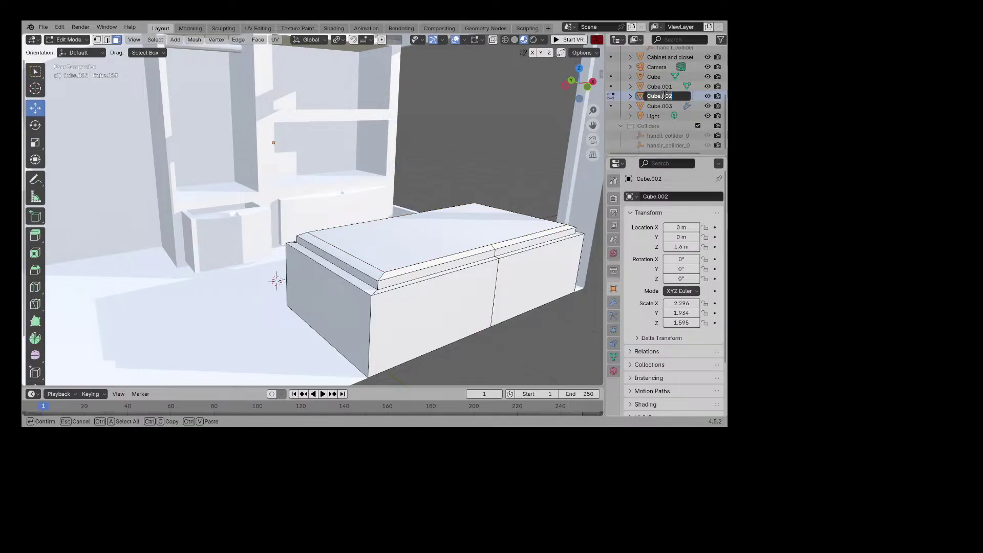
pyautogui.press('Return')
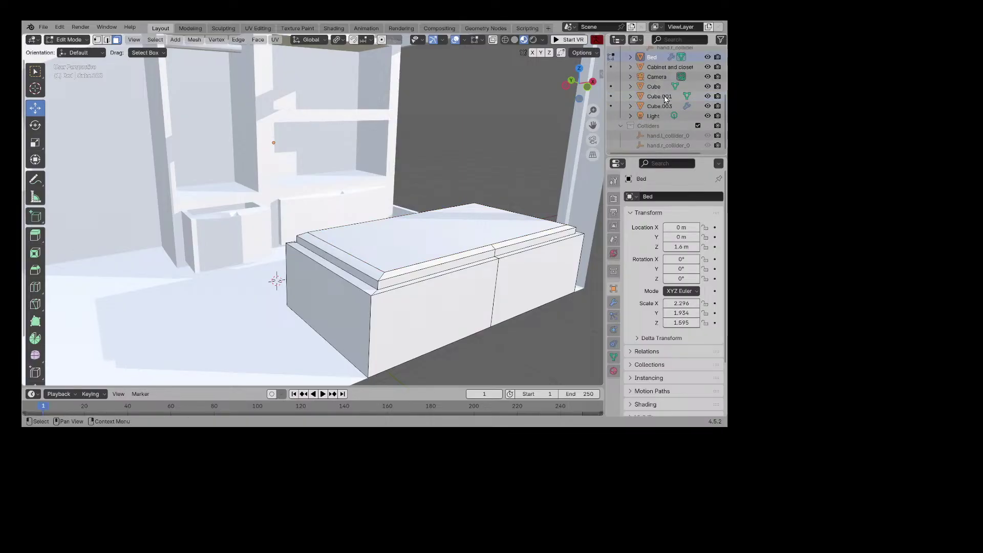
# Step: Switch editing to the separated face object Cube.003 and subdivide its face
pyautogui.click(612, 106)
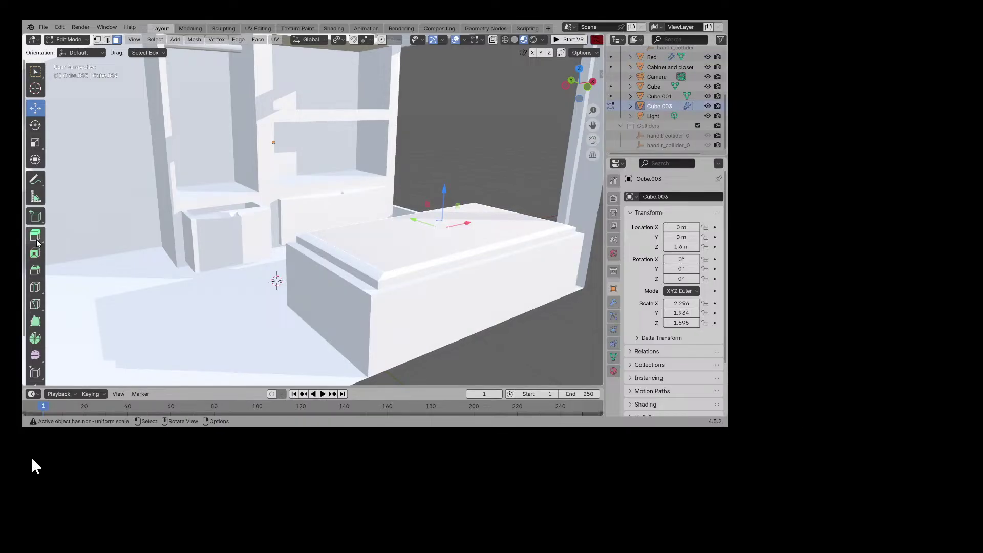
pyautogui.rightClick(328, 98)
pyautogui.click(330, 95)
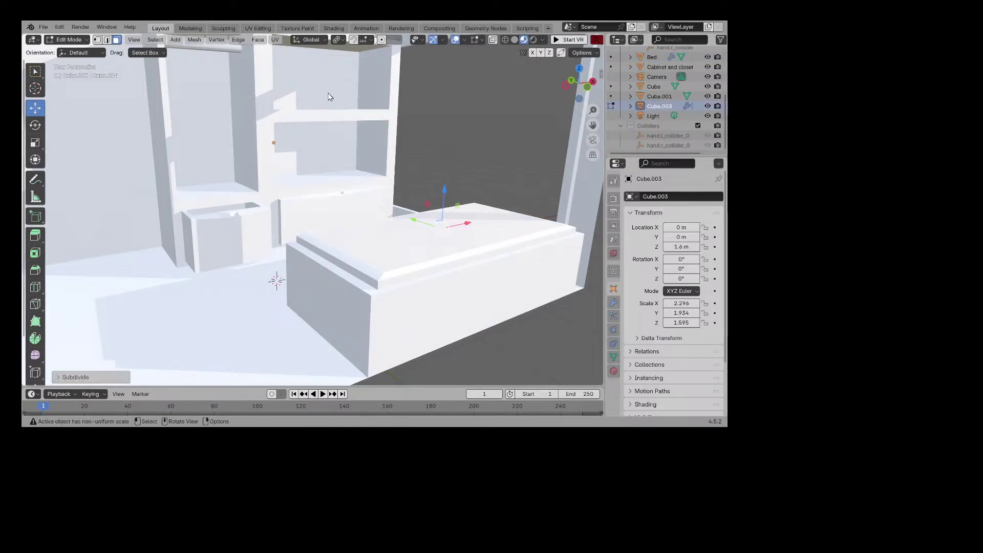
# Step: Try to add a loop cut across the separated top face in edge selection mode, and undo the attempt
pyautogui.moveTo(406, 221); pyautogui.dragTo(429, 240, button='middle')
pyautogui.scroll(2, 423, 234)
pyautogui.moveTo(382, 216); pyautogui.dragTo(400, 206, button='middle')
pyautogui.click(108, 41)
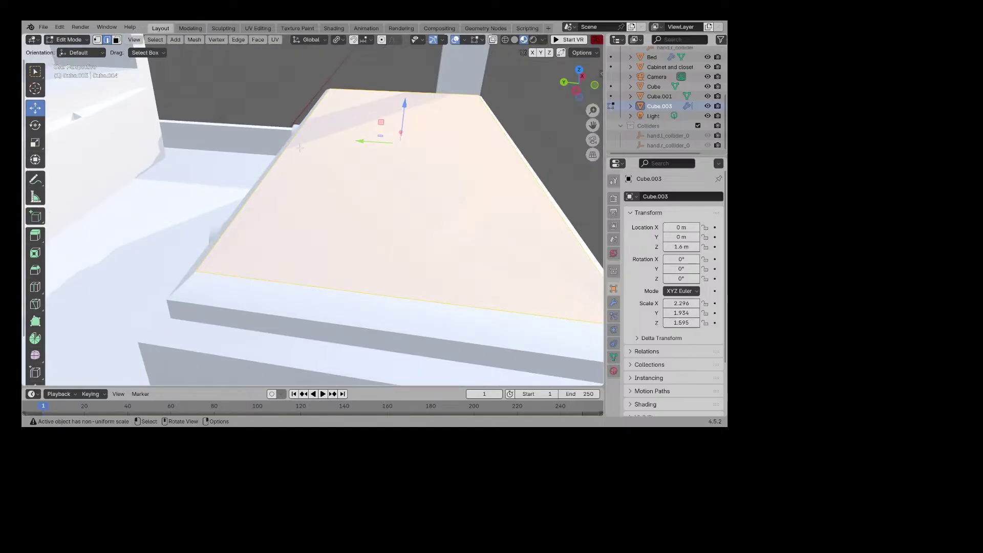
pyautogui.hotkey('ctrl', 'r')
pyautogui.click(400, 97)
pyautogui.rightClick(400, 98)
pyautogui.hotkey('ctrl', 'z')
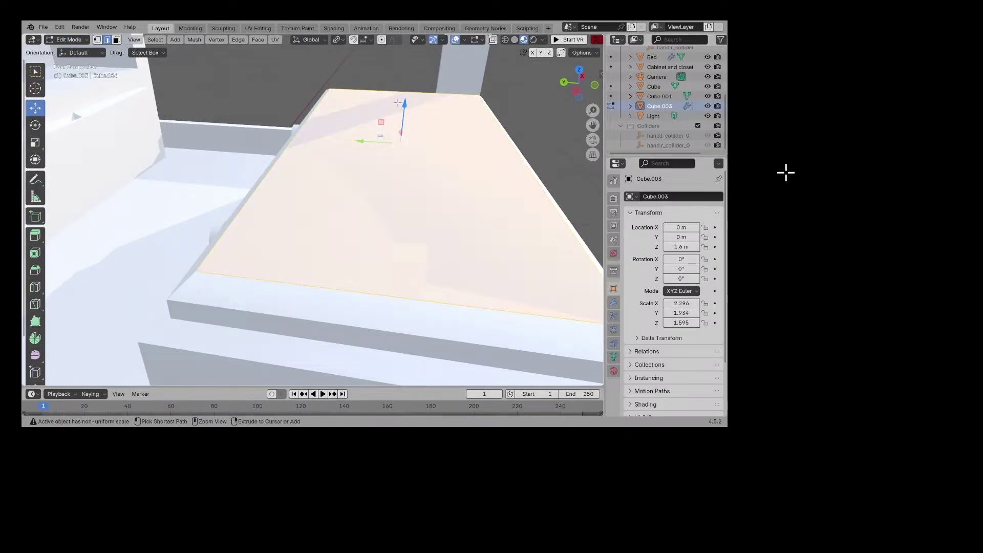
pyautogui.click(209, 182)
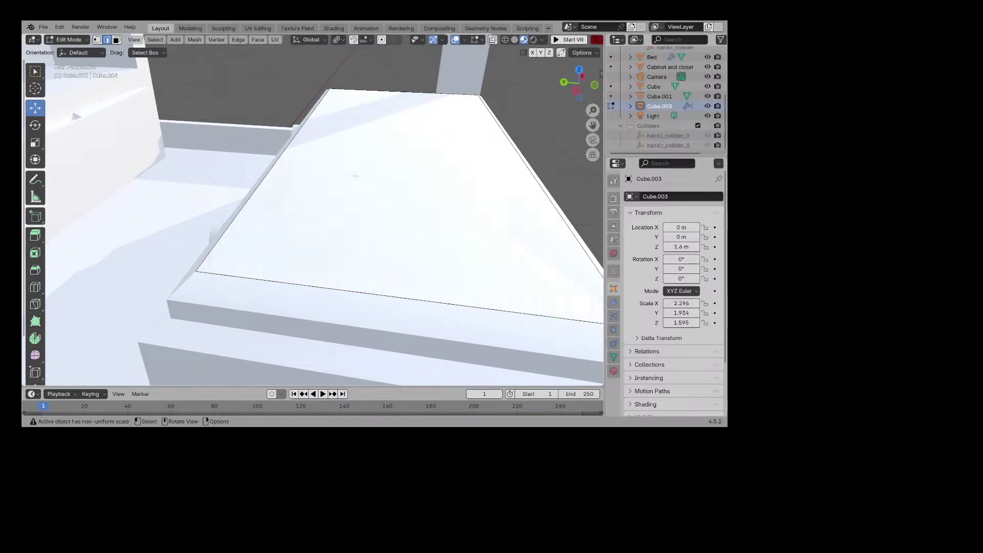
pyautogui.moveTo(346, 177); pyautogui.dragTo(337, 178, button='middle')
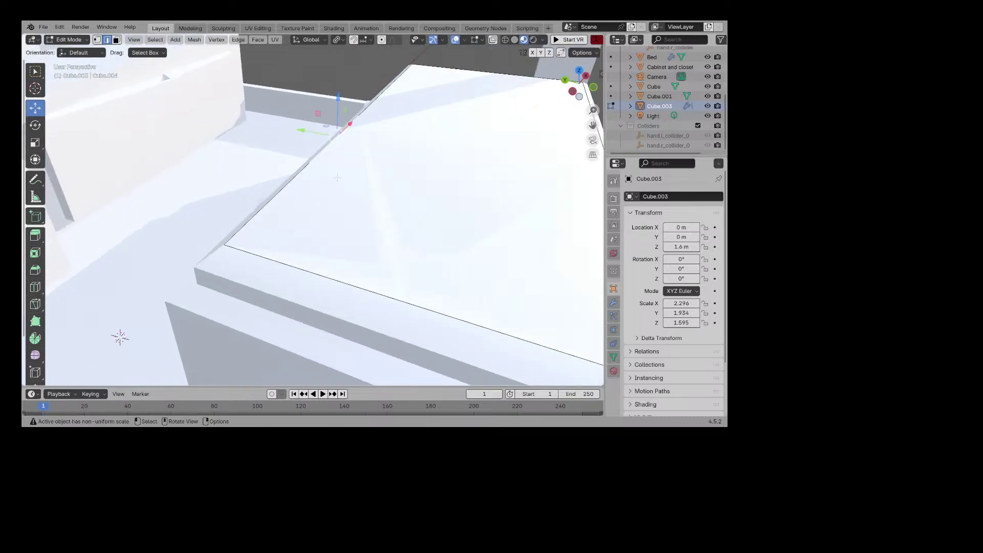
# Step: Return to face selection, activate the Loop Cut tool and apply Dissolve Faces to the separated top face
pyautogui.click(116, 39)
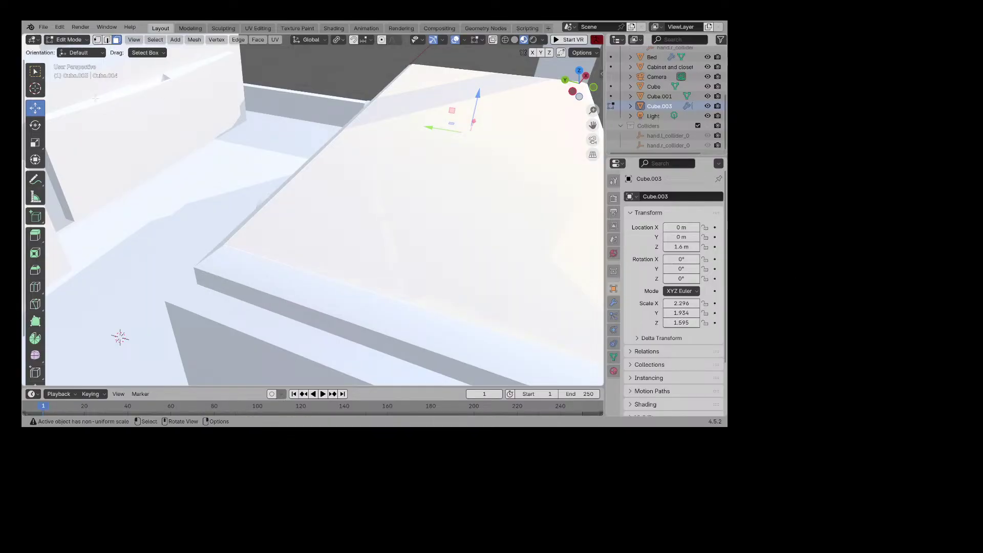
pyautogui.click(35, 287)
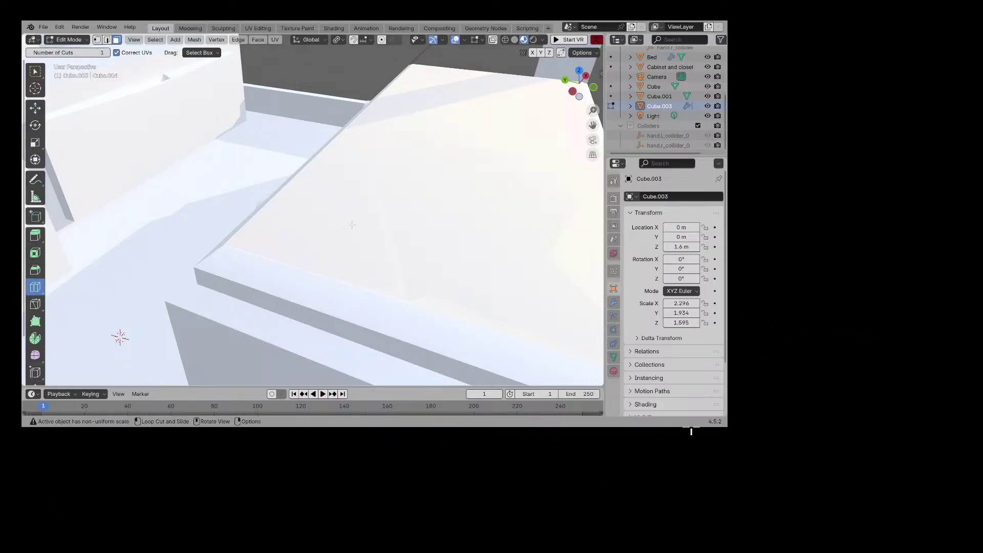
pyautogui.scroll(-5, 352, 224)
pyautogui.rightClick(349, 169)
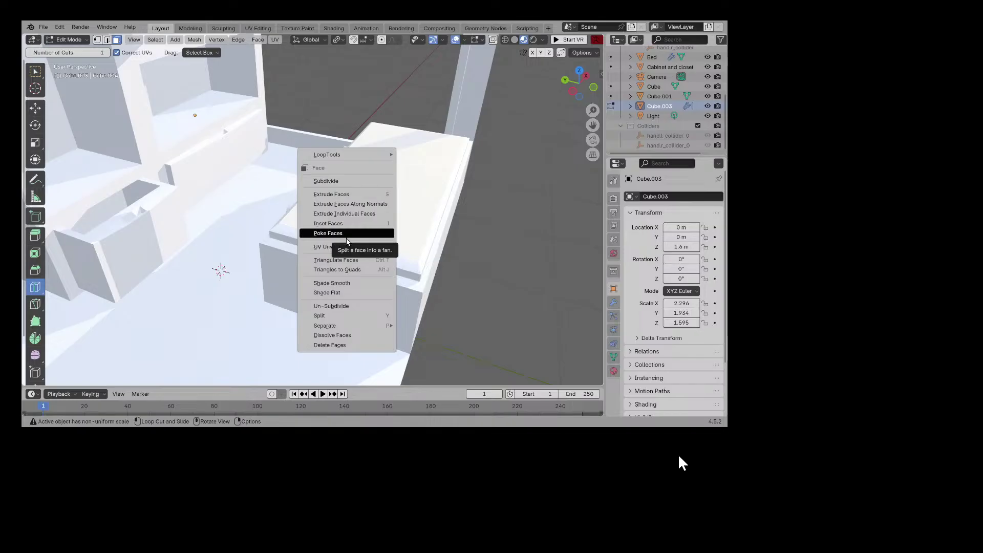
pyautogui.click(338, 335)
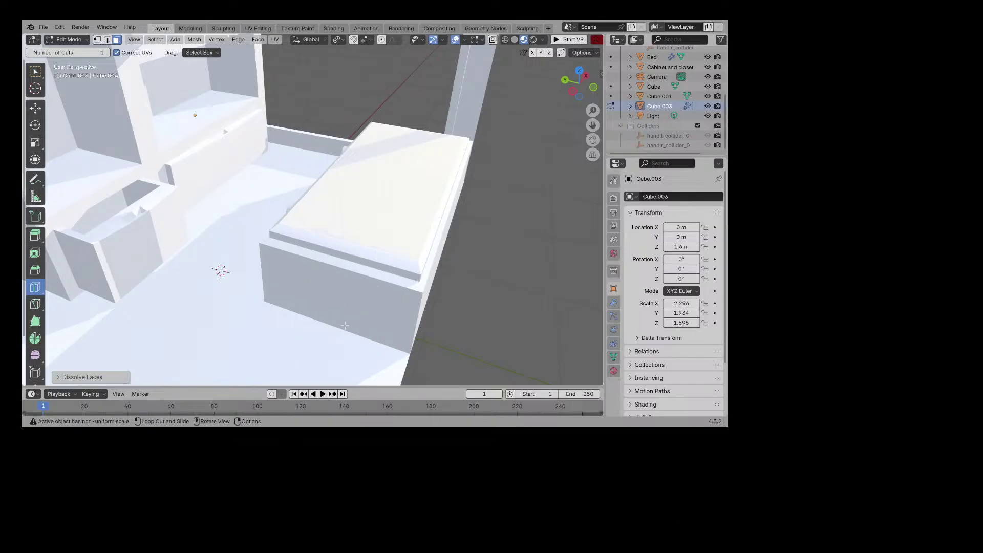
pyautogui.scroll(3, 345, 325)
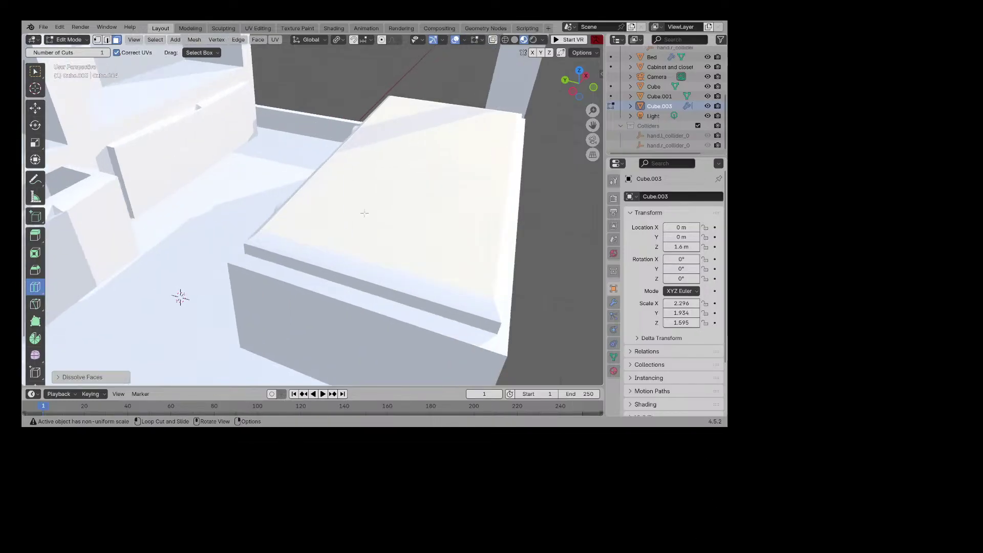
# Step: Extrude the separated top face slightly upward with Extrude Region
pyautogui.click(35, 235)
pyautogui.moveTo(425, 121); pyautogui.dragTo(426, 112)
pyautogui.moveTo(472, 134); pyautogui.dragTo(373, 121, button='middle')
pyautogui.scroll(-4, 399, 112)
pyautogui.scroll(-4, 385, 107)
# Step: Activate the Loop Cut tool again, and undo the face's extrusion and the edit before it
pyautogui.click(35, 287)
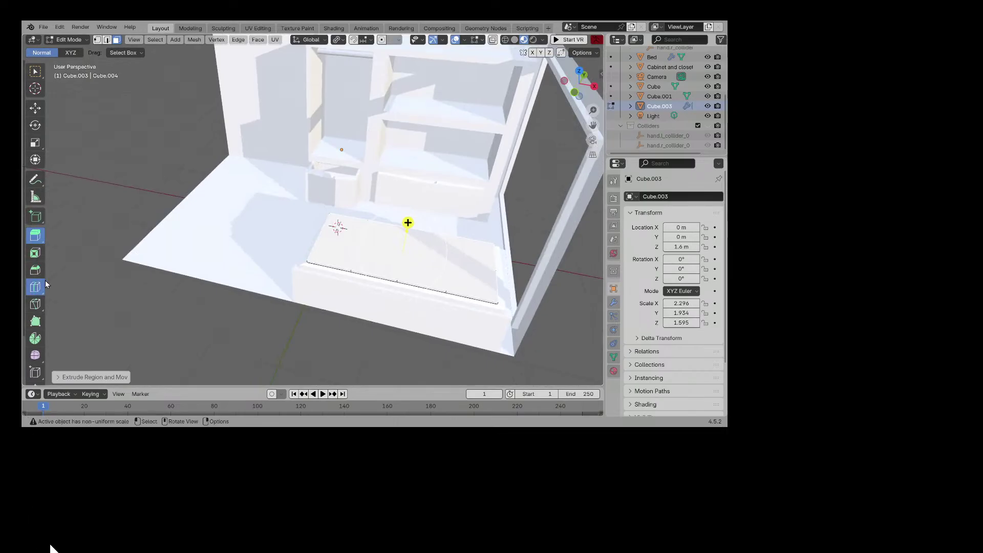
pyautogui.scroll(3, 359, 249)
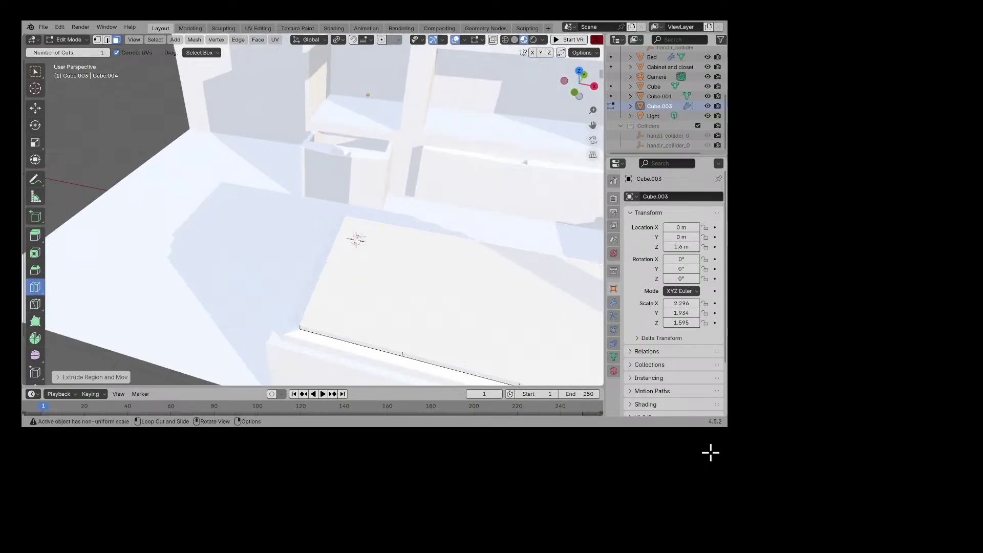
pyautogui.moveTo(712, 450); pyautogui.dragTo(325, 223, button='middle')
pyautogui.hotkey('ctrl', 'z')
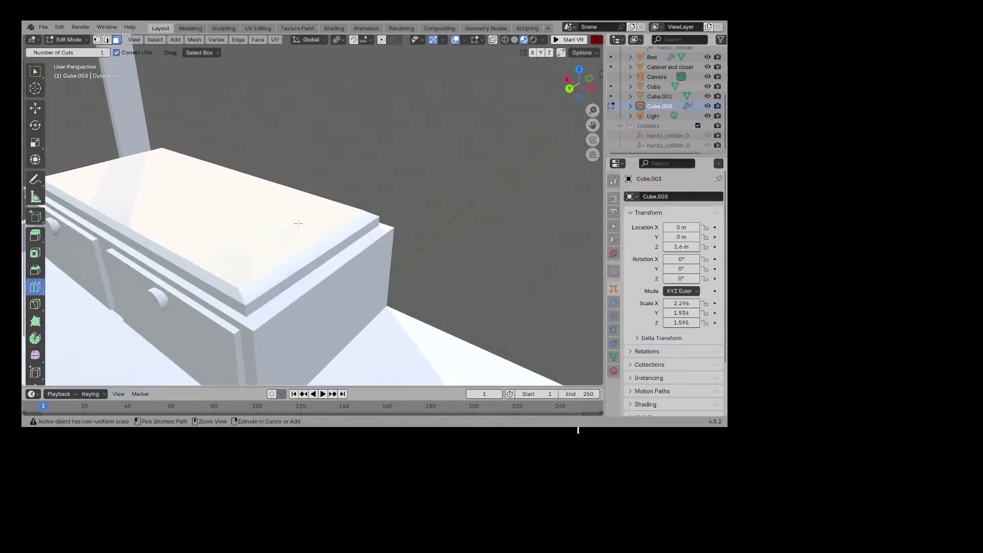
pyautogui.hotkey('ctrl', 'z')
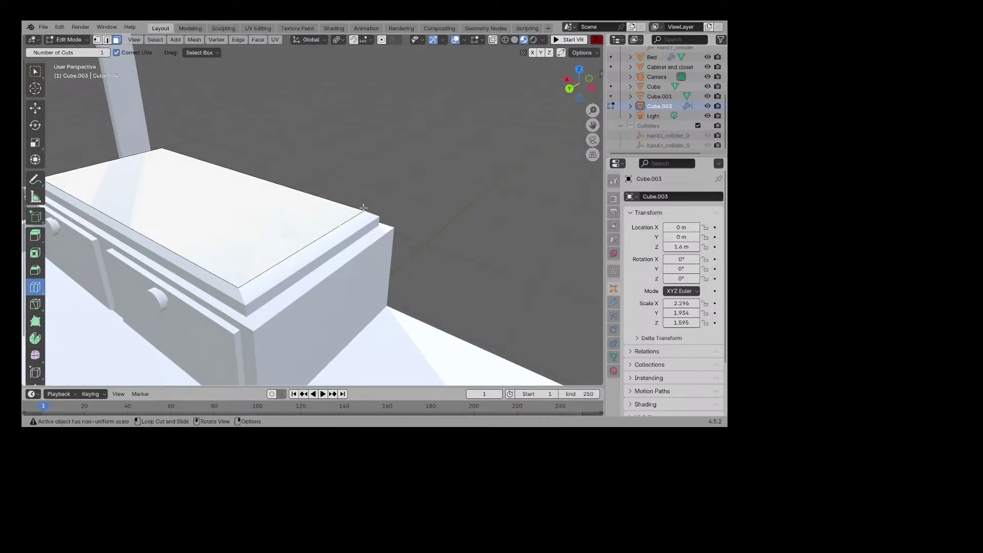
# Step: Delete the separated face object Cube.003 from the scene
pyautogui.moveTo(331, 211); pyautogui.dragTo(399, 217, button='middle')
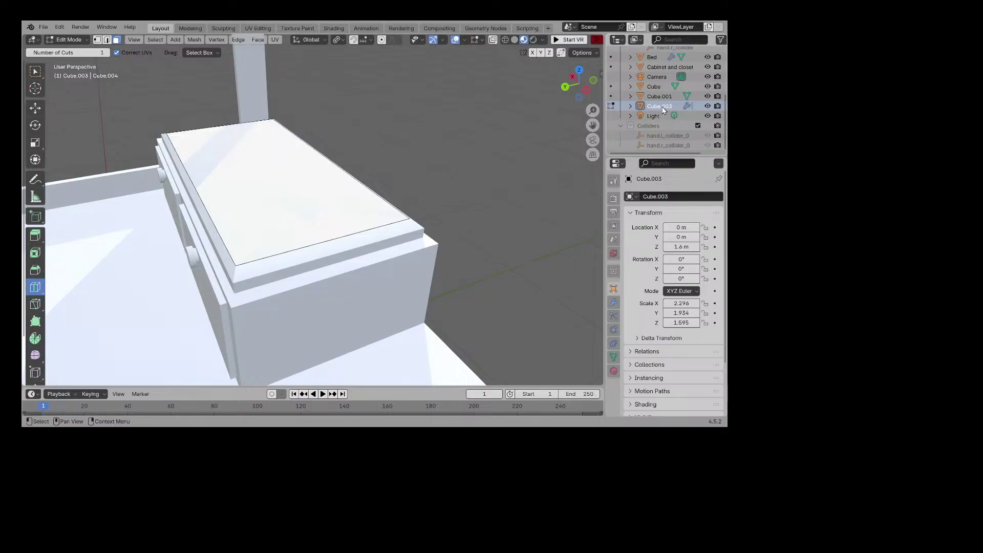
pyautogui.rightClick(681, 112)
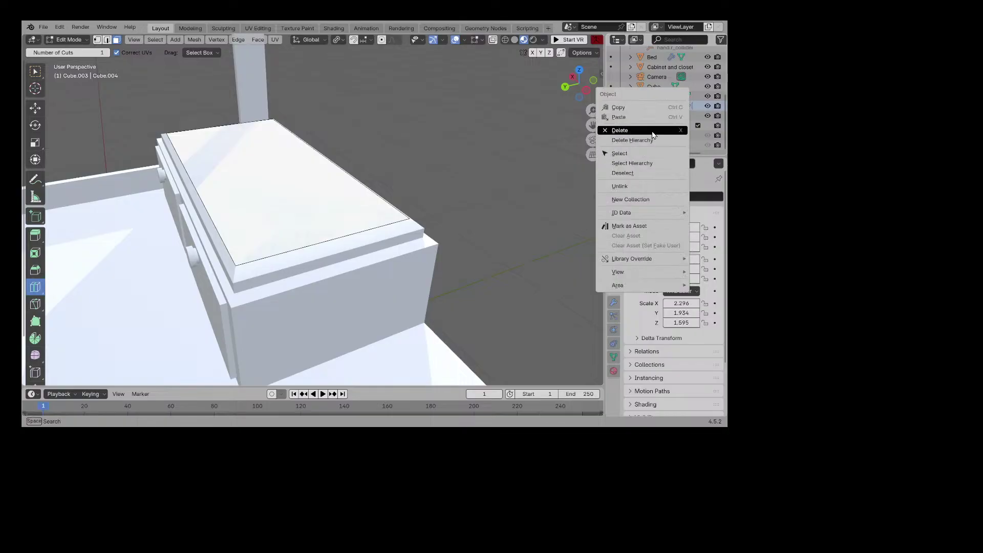
pyautogui.click(664, 128)
# Step: Add a plane mesh and move it above the bed's height, to about Y -1.31 m and Z 0.79 m
pyautogui.hotkey('shift', 'a')
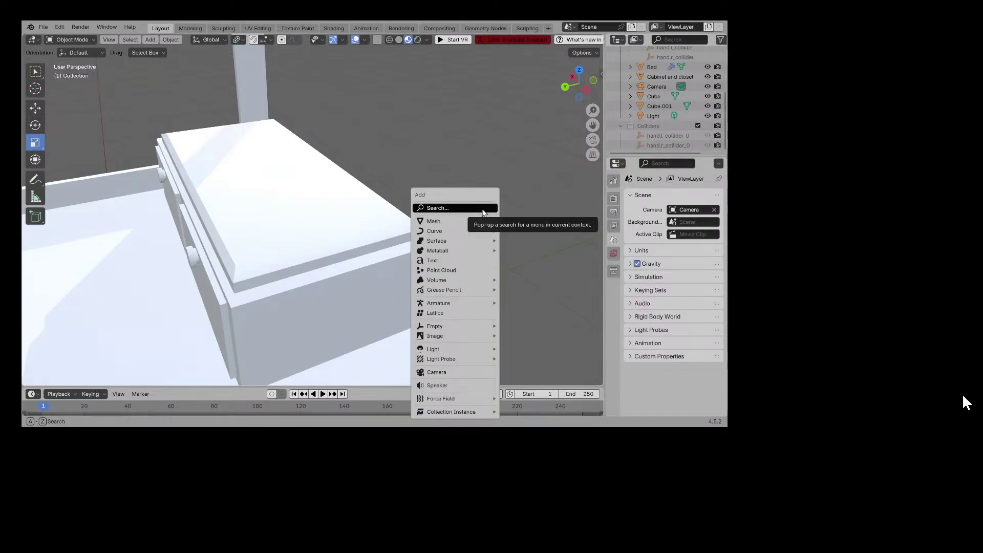
pyautogui.moveTo(482, 225)
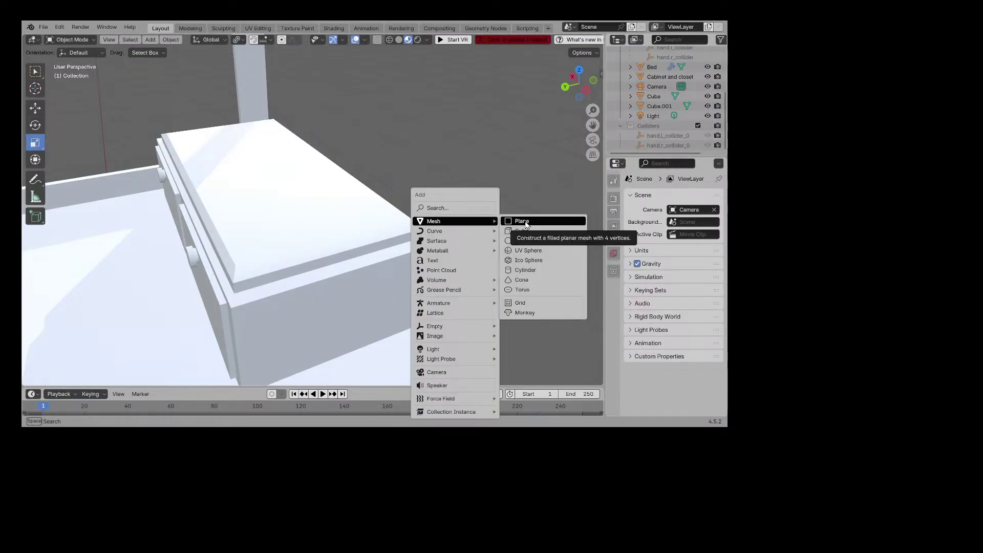
pyautogui.click(526, 221)
pyautogui.moveTo(525, 221); pyautogui.dragTo(476, 219, button='middle')
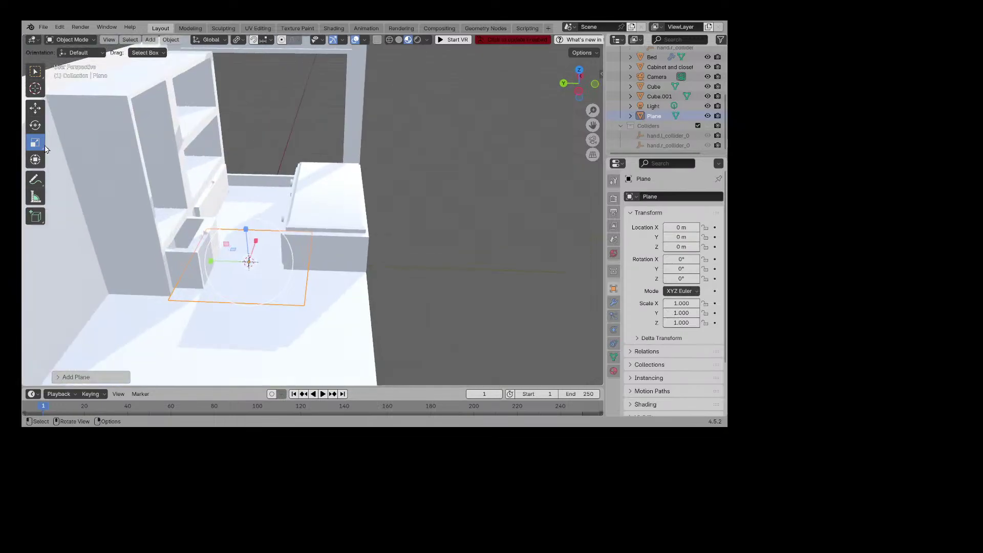
pyautogui.click(35, 108)
pyautogui.moveTo(246, 229); pyautogui.dragTo(290, 223)
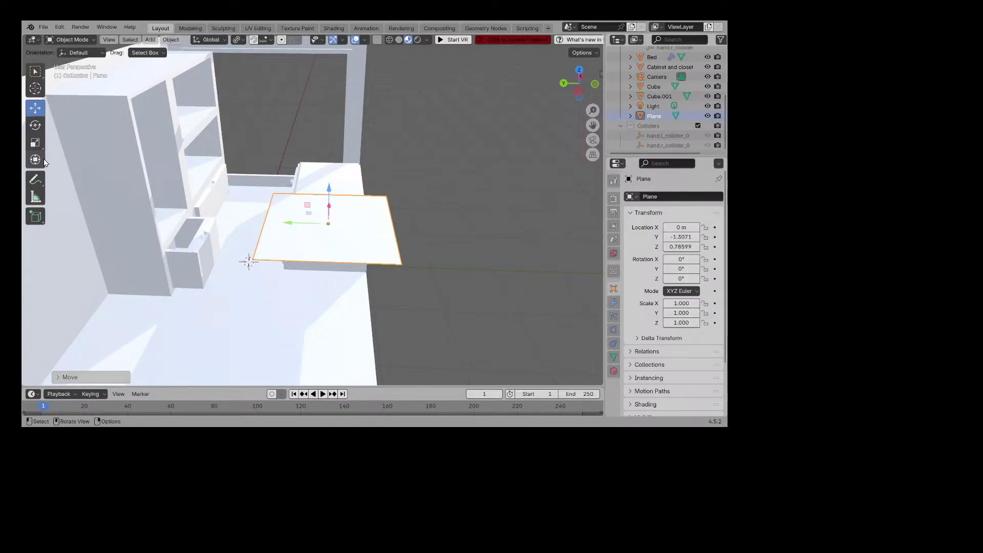
# Step: Scale the plane toward the bed's proportions, to about 1.277 in X and 0.699 in Y
pyautogui.moveTo(302, 219); pyautogui.dragTo(182, 216, button='middle')
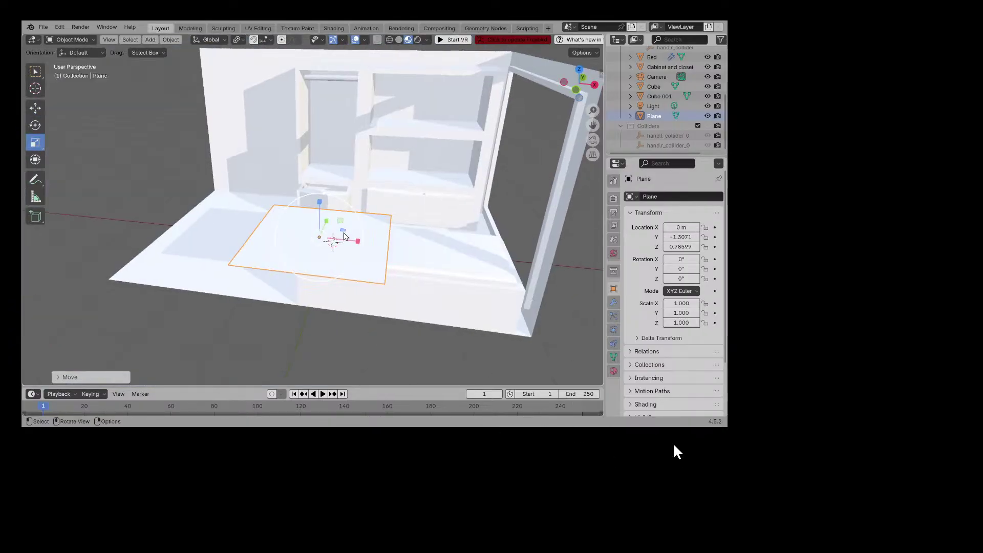
pyautogui.moveTo(345, 233); pyautogui.dragTo(361, 224)
pyautogui.moveTo(361, 224); pyautogui.dragTo(266, 194, button='middle')
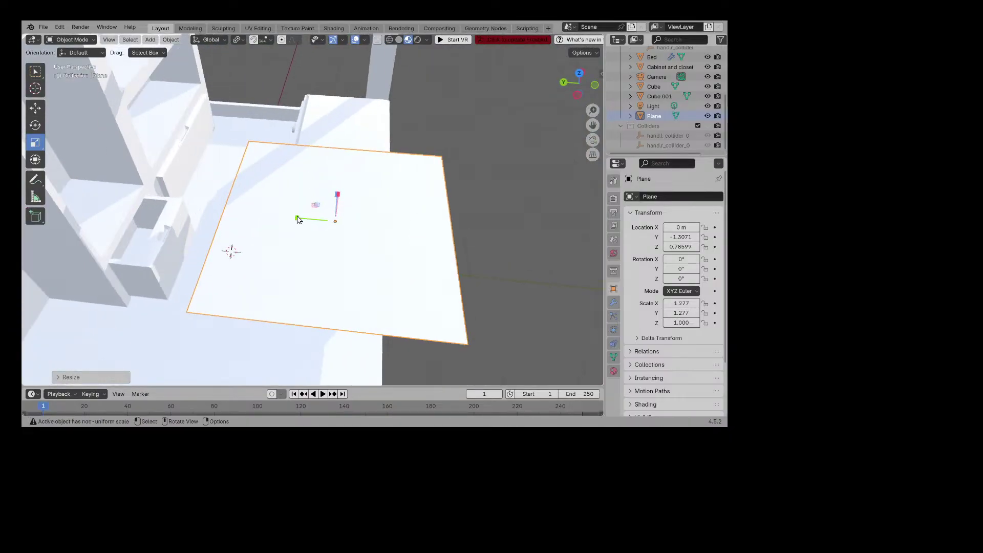
pyautogui.moveTo(299, 220); pyautogui.dragTo(311, 214)
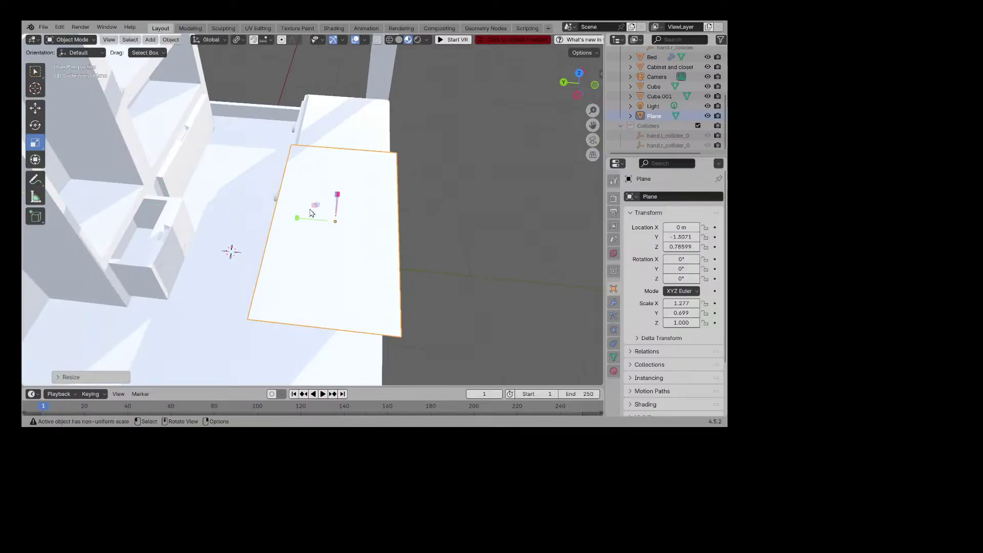
# Step: Move the plane along X to about 1.24 m so it sits over the bed
pyautogui.click(34, 109)
pyautogui.moveTo(341, 217); pyautogui.dragTo(231, 173, button='middle')
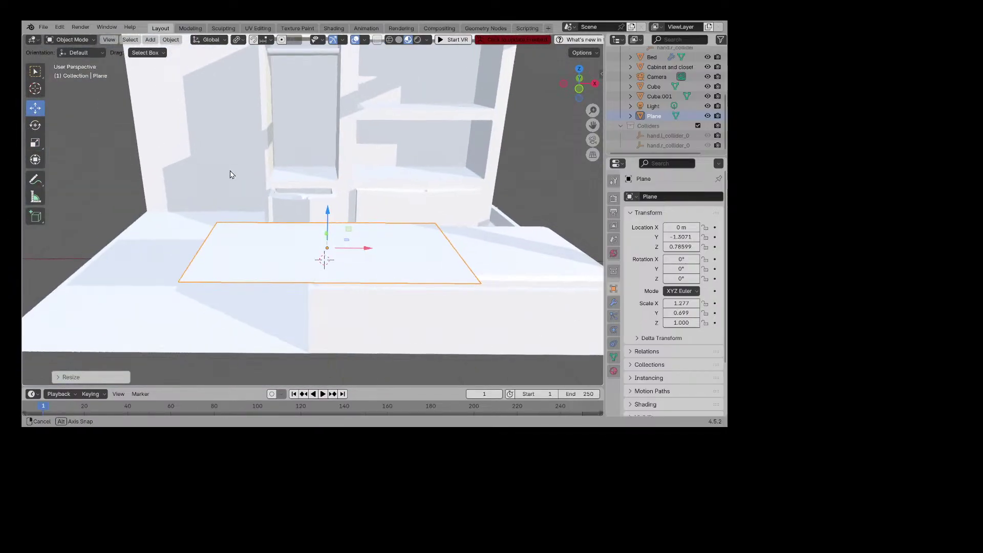
pyautogui.moveTo(368, 249); pyautogui.dragTo(493, 250)
pyautogui.moveTo(494, 249); pyautogui.dragTo(479, 229, button='middle')
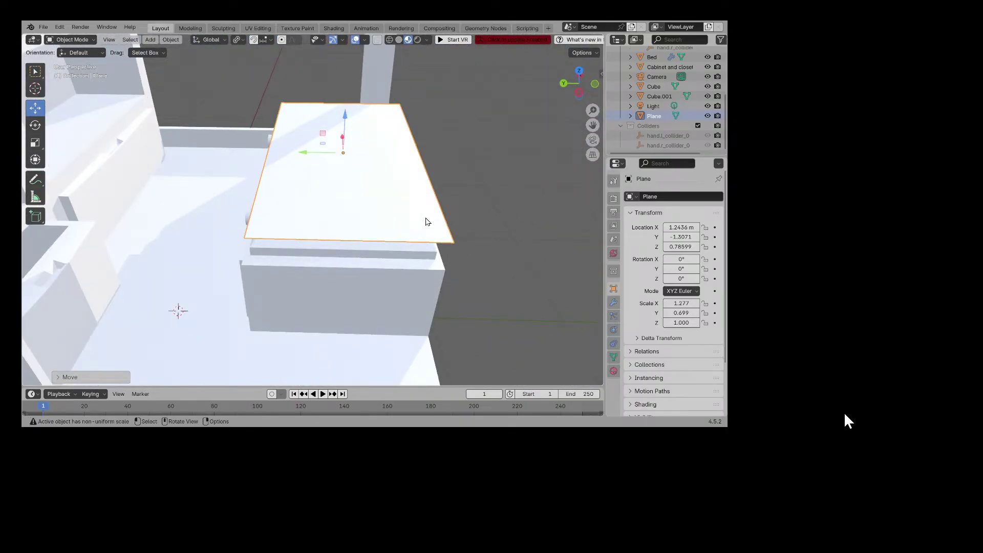
# Step: Subdivide the plane's face repeatedly in Edit Mode into a fine, even grid
pyautogui.click(72, 40)
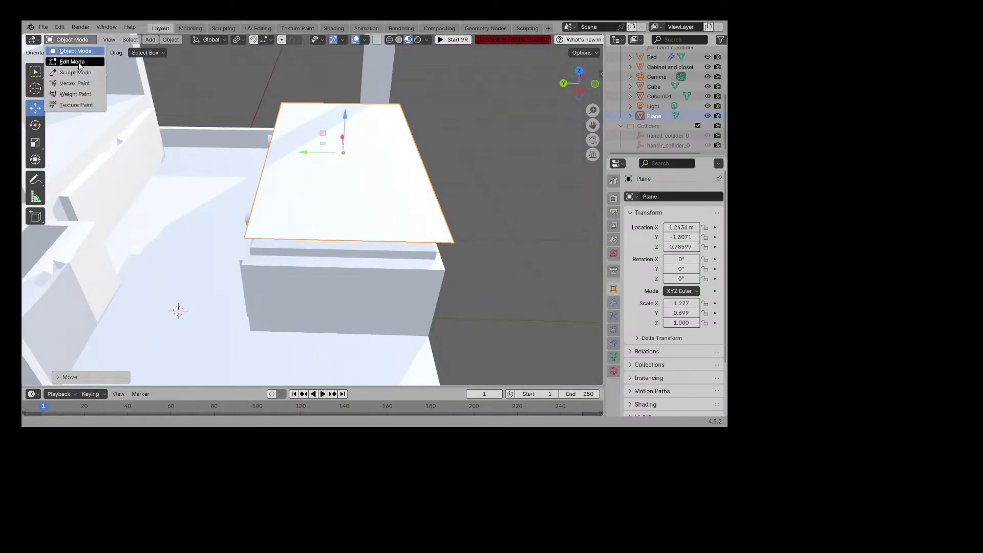
pyautogui.click(72, 61)
pyautogui.rightClick(385, 191)
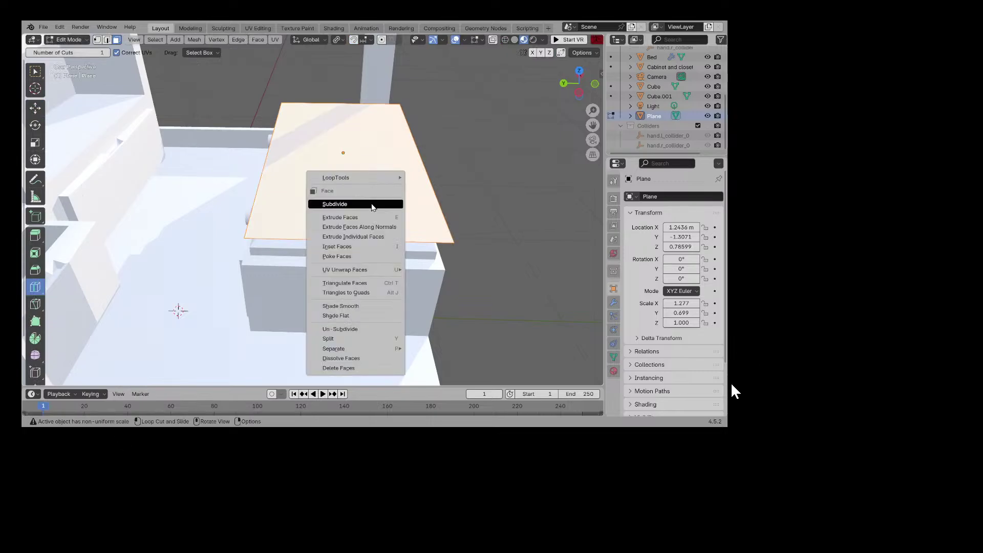
pyautogui.click(374, 204)
pyautogui.rightClick(377, 185)
pyautogui.click(376, 180)
pyautogui.rightClick(375, 186)
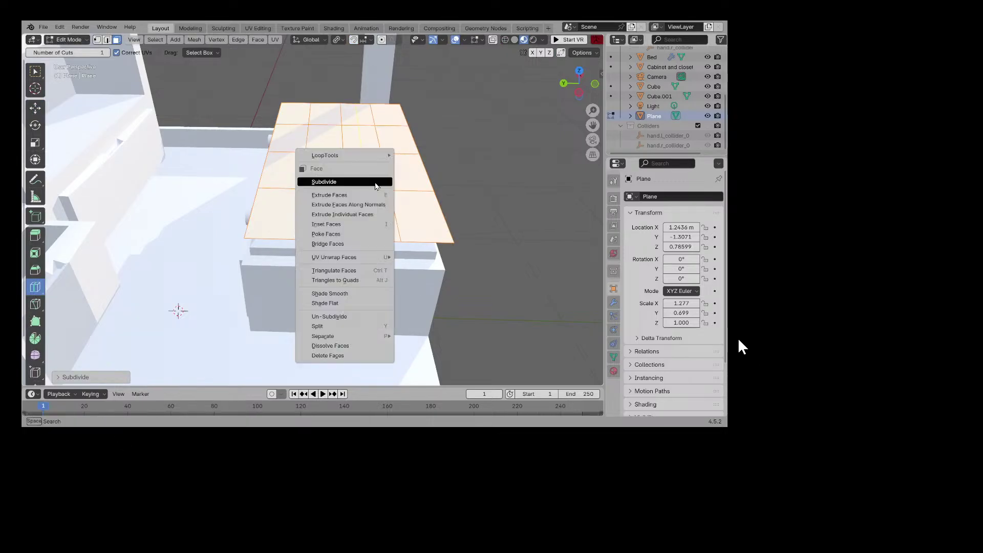
pyautogui.click(375, 185)
pyautogui.moveTo(376, 184); pyautogui.dragTo(765, 301, button='middle')
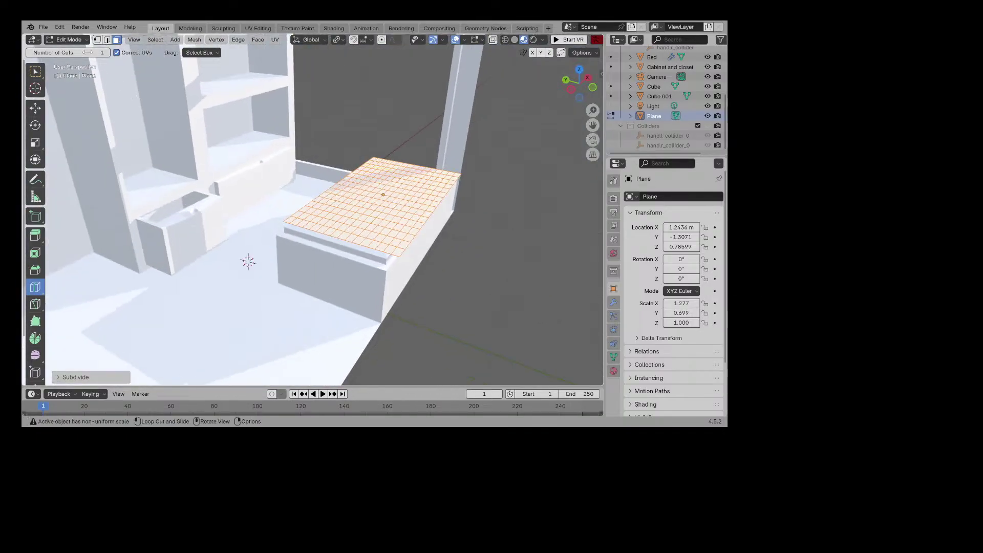
# Step: Try to pull down the plane's corner in Sculpt Mode with the Grab Cloth brush, and return to Edit Mode
pyautogui.click(81, 40)
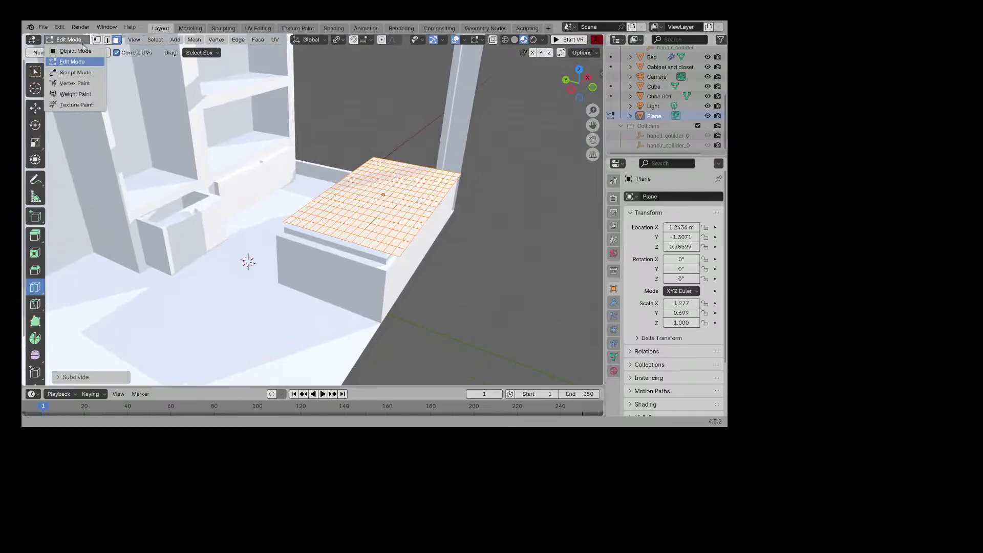
pyautogui.click(76, 73)
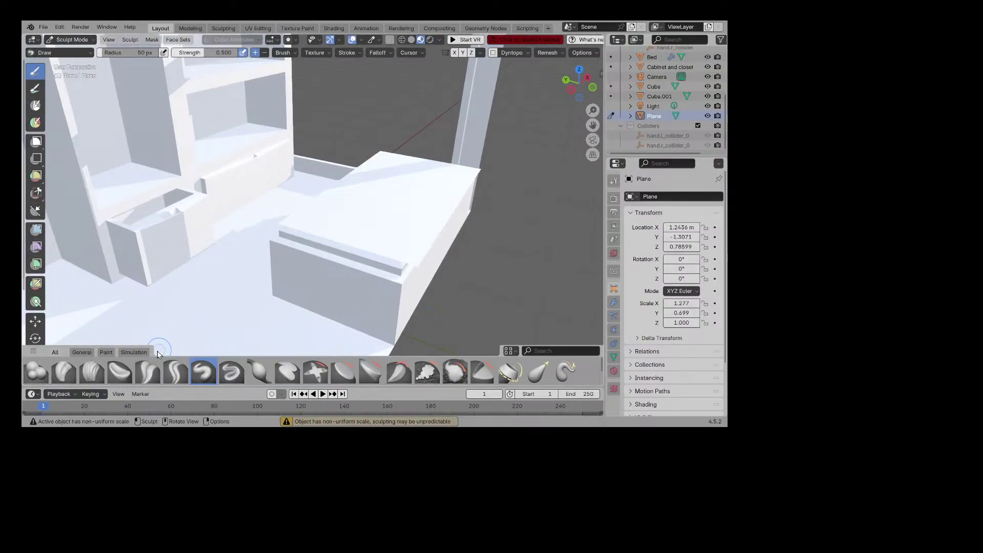
pyautogui.click(143, 352)
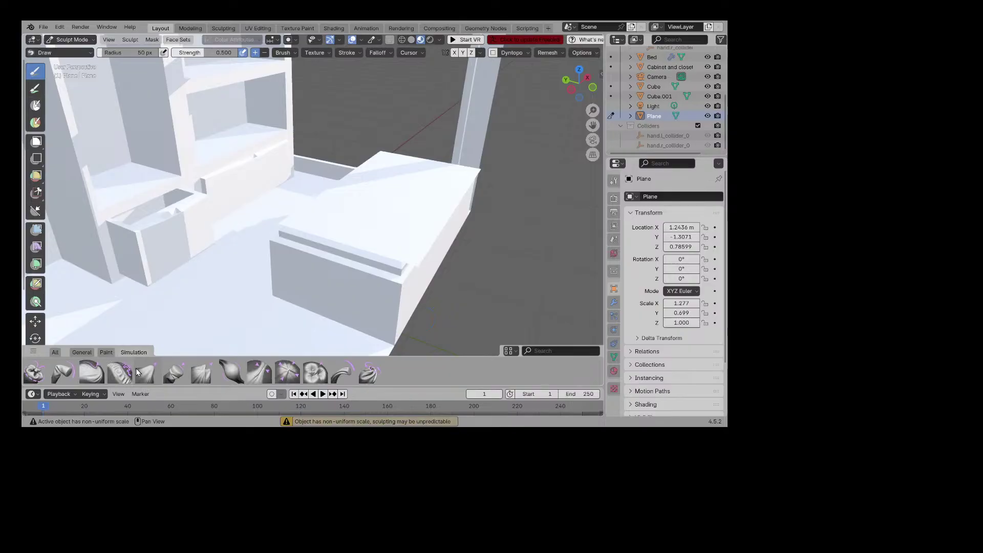
pyautogui.click(145, 372)
pyautogui.moveTo(403, 261); pyautogui.dragTo(405, 285)
pyautogui.moveTo(458, 270); pyautogui.dragTo(433, 259, button='middle')
pyautogui.moveTo(416, 269)
pyautogui.mouseDown()
pyautogui.moveTo(409, 284)
pyautogui.moveTo(439, 257)
pyautogui.moveTo(427, 278)
pyautogui.mouseUp()
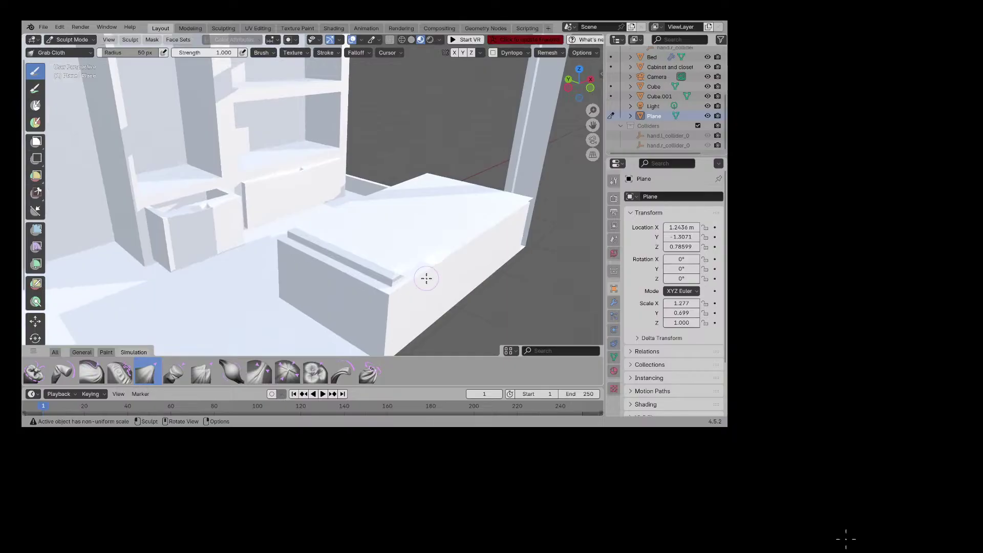
pyautogui.moveTo(450, 240); pyautogui.dragTo(429, 217, button='middle')
pyautogui.click(72, 39)
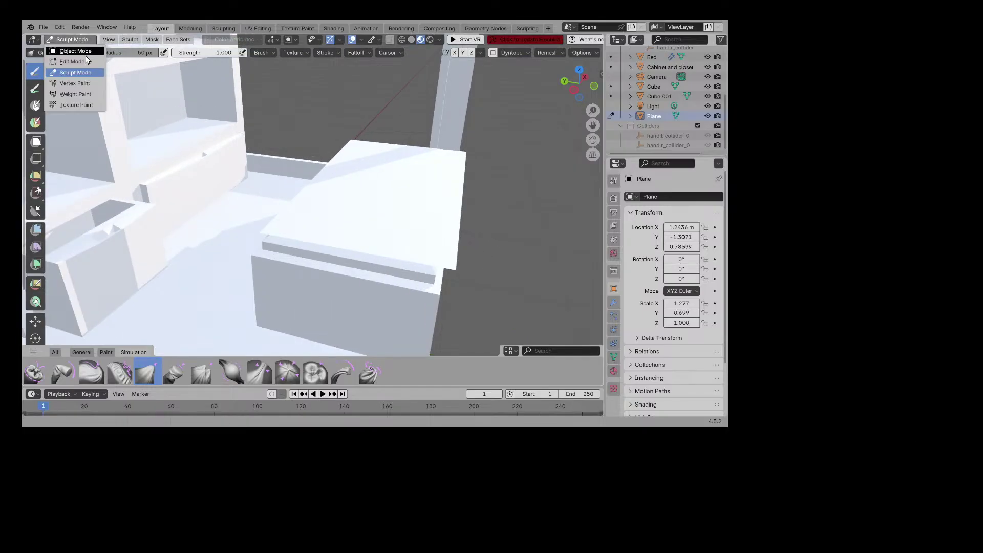
pyautogui.click(66, 62)
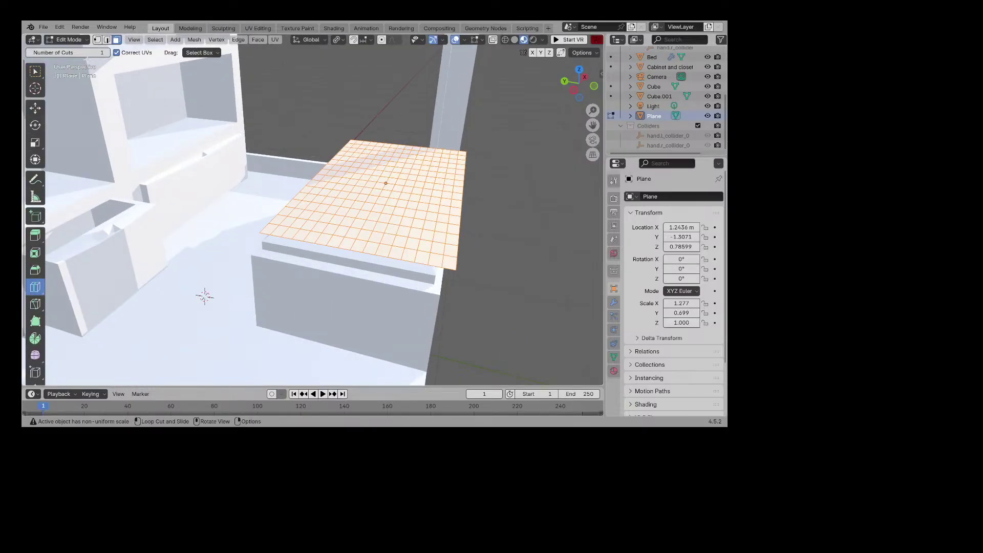
# Step: Add a Cloth modifier to the plane and look through its cloth physics settings
pyautogui.click(614, 357)
pyautogui.click(614, 302)
pyautogui.click(685, 196)
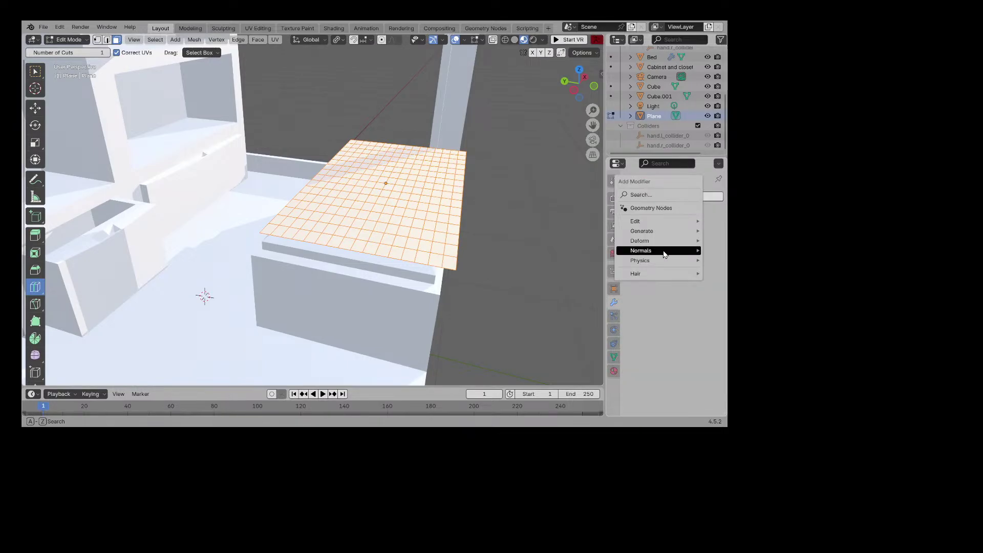
pyautogui.moveTo(664, 262)
pyautogui.click(589, 260)
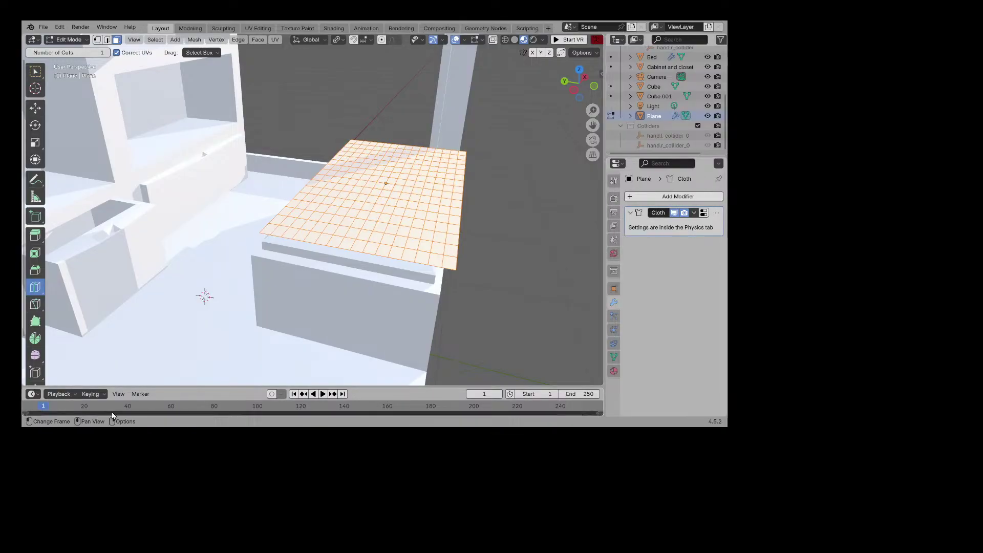
pyautogui.click(617, 330)
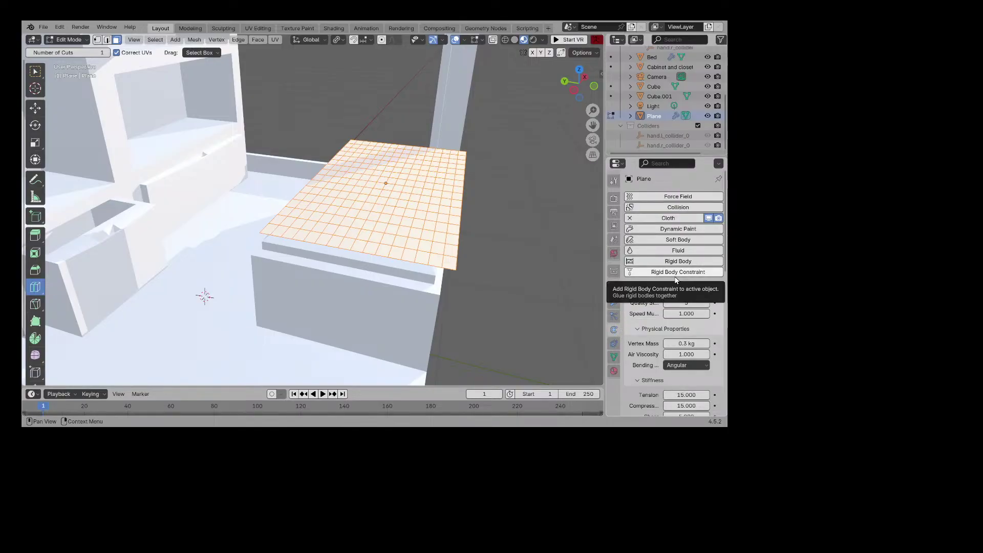
pyautogui.scroll(-8, 675, 272)
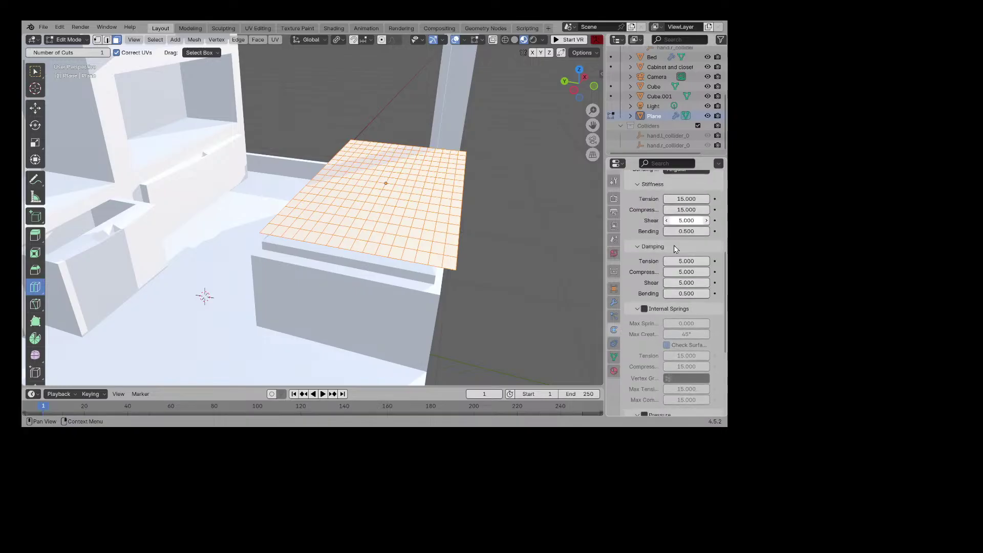
pyautogui.scroll(-3, 675, 249)
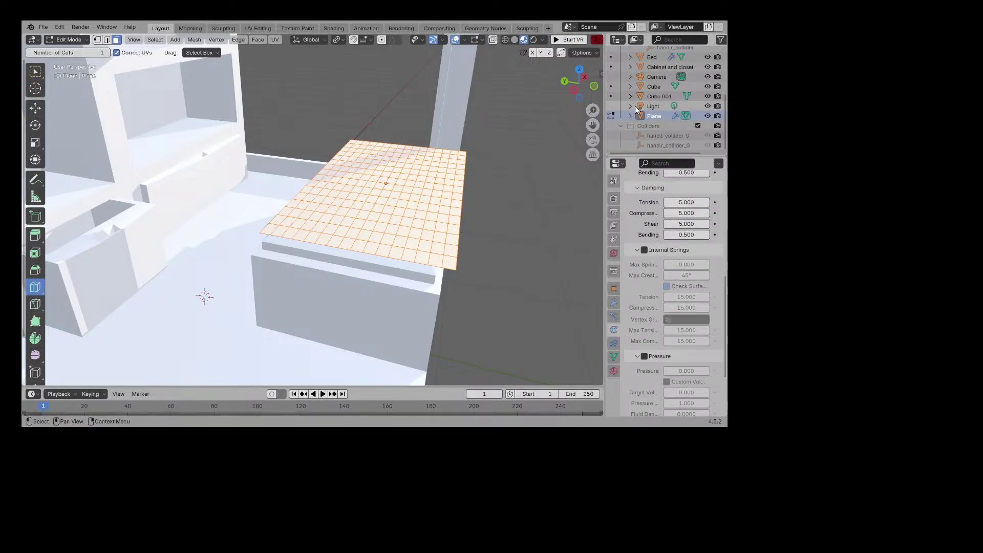
# Step: Enable Collision physics on the Cabinet and closet object and play the cloth simulation briefly
pyautogui.click(611, 66)
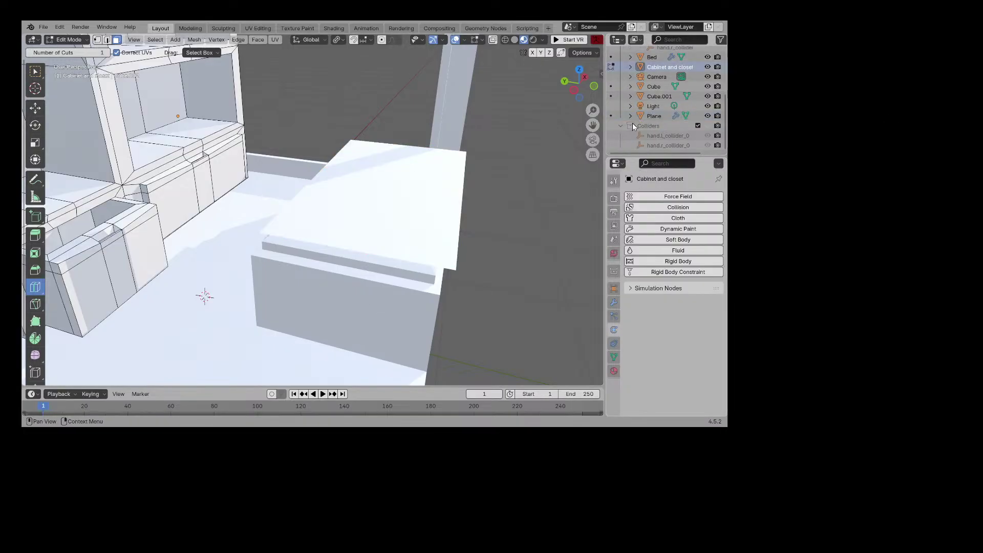
pyautogui.click(701, 208)
pyautogui.scroll(-4, 683, 277)
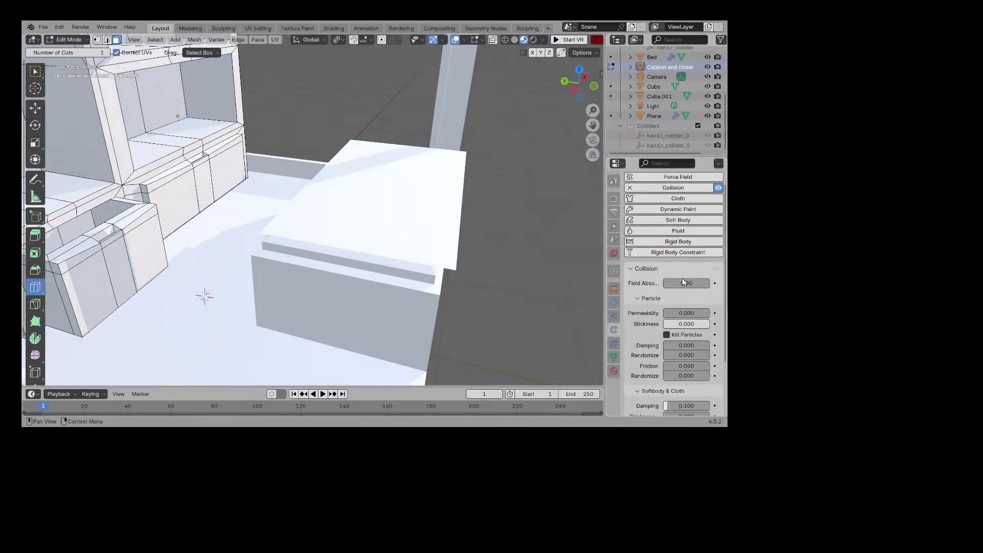
pyautogui.scroll(-1, 683, 274)
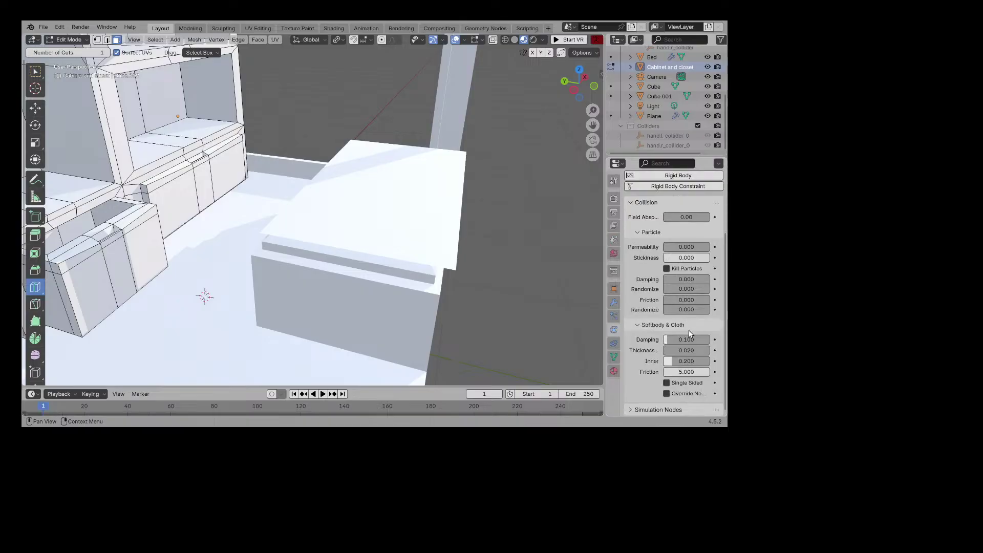
pyautogui.scroll(3, 672, 373)
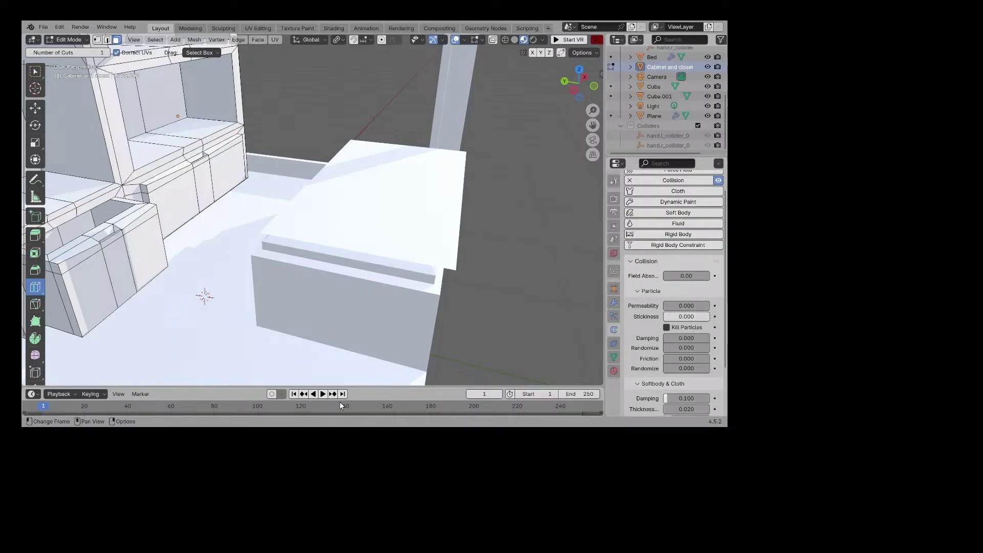
pyautogui.click(322, 394)
pyautogui.click(322, 394)
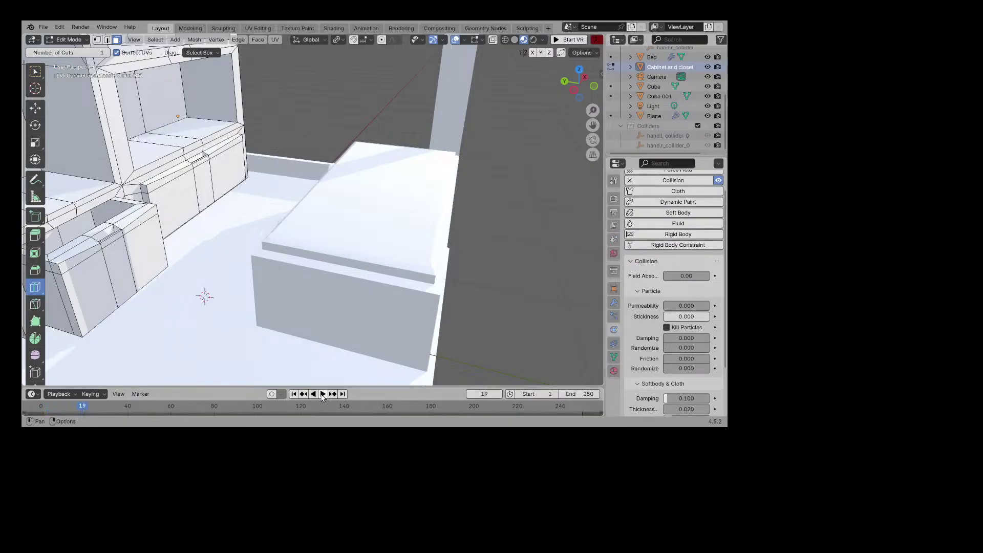
# Step: Remove Collision physics from the Cabinet and closet object and rewind the timeline to before frame 1
pyautogui.scroll(2, 711, 211)
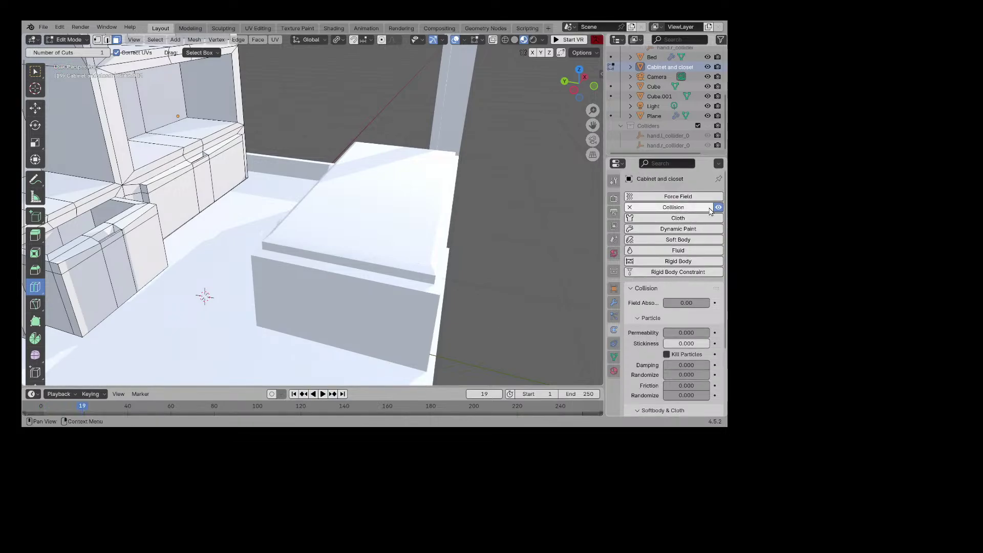
pyautogui.click(630, 207)
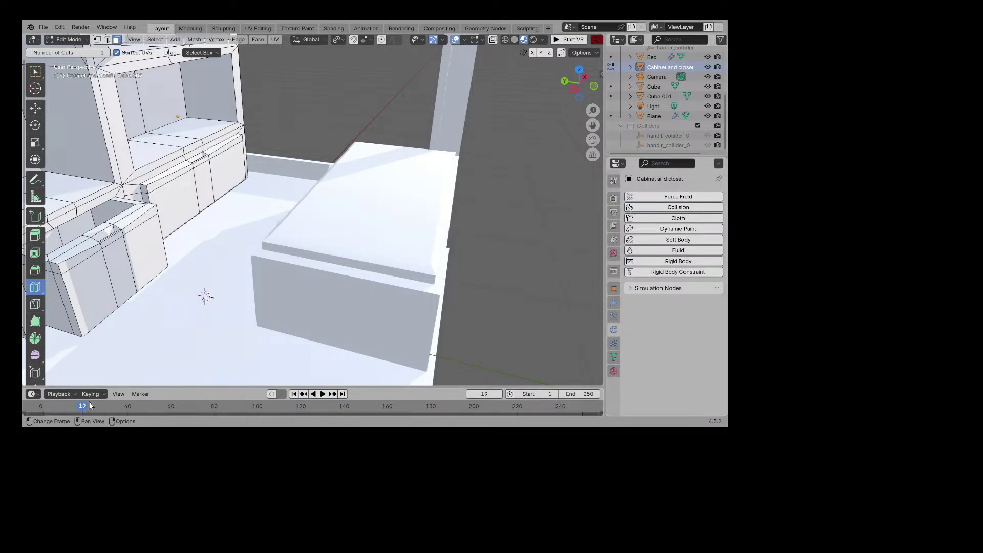
pyautogui.moveTo(84, 407); pyautogui.dragTo(28, 407)
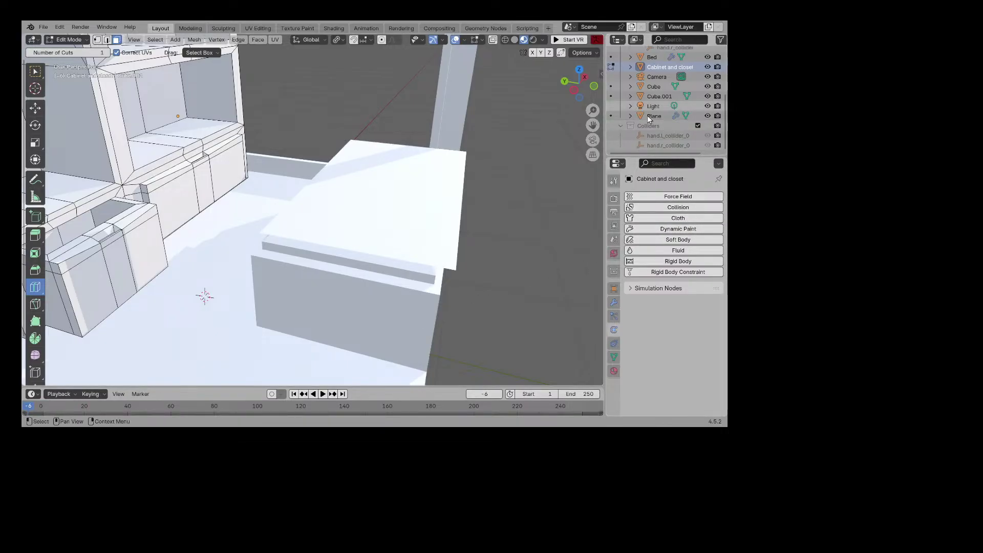
# Step: Add Rigid Body physics to the Bed, test it by playing the simulation, and return to frame 1
pyautogui.click(612, 57)
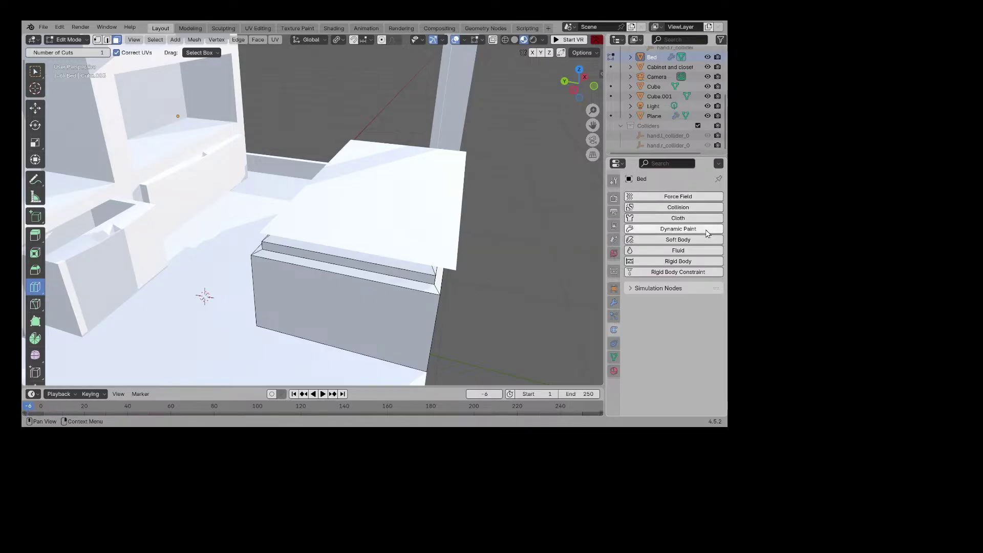
pyautogui.click(699, 262)
pyautogui.scroll(-3, 689, 293)
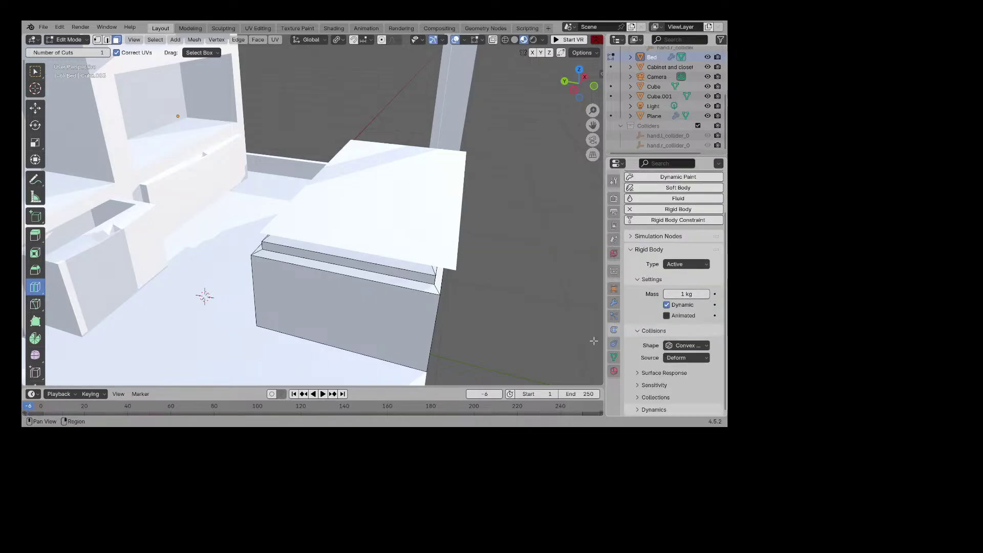
pyautogui.click(323, 394)
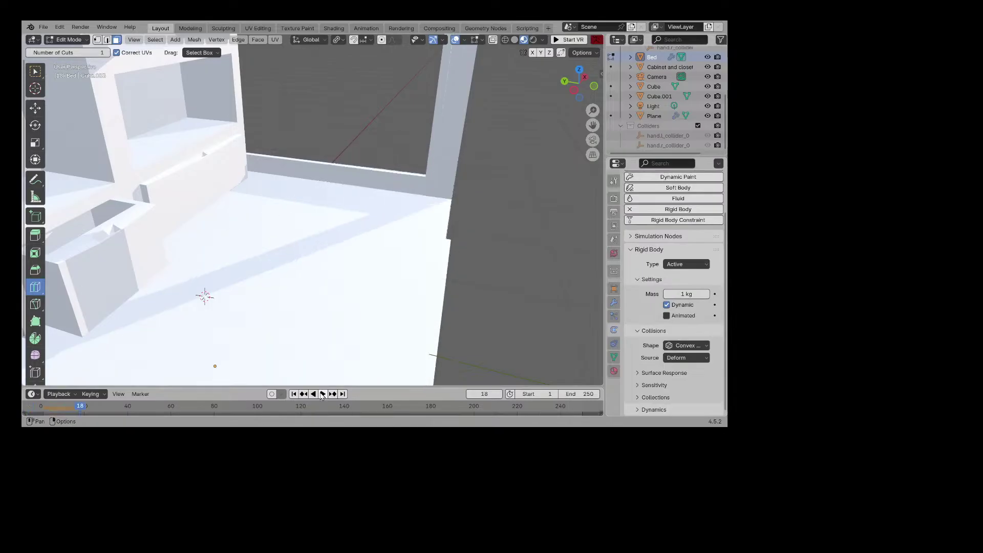
pyautogui.click(294, 394)
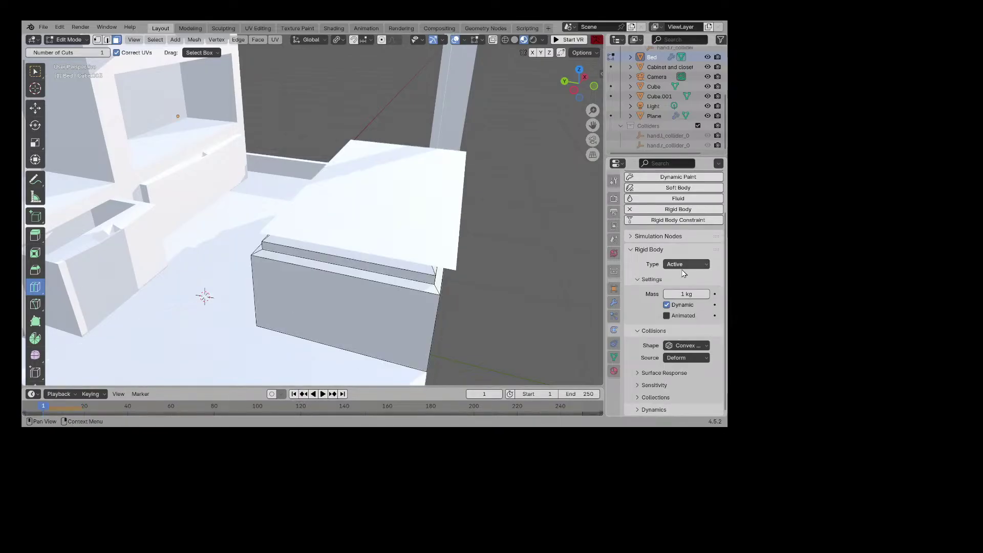
# Step: Set the Bed's rigid body type to Passive, replay the simulation, return to frame 1, and undo the stray loop cut
pyautogui.click(680, 285)
pyautogui.click(323, 394)
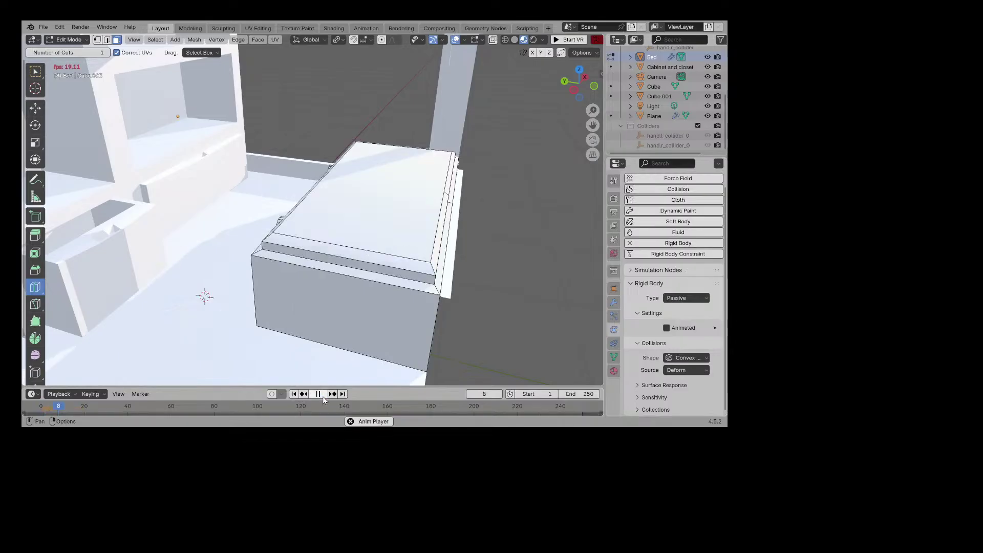
pyautogui.click(319, 394)
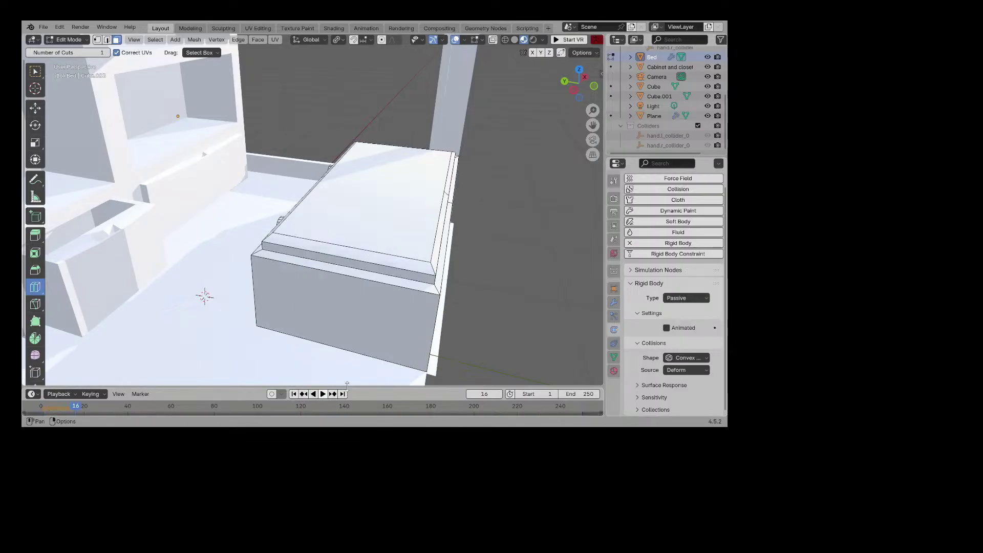
pyautogui.click(303, 394)
pyautogui.click(337, 326)
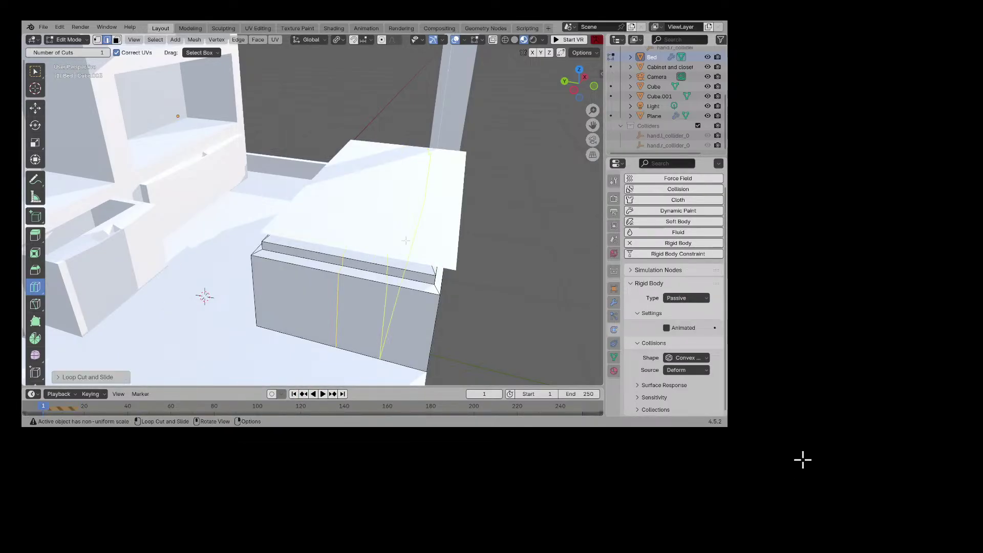
pyautogui.hotkey('ctrl', 'z')
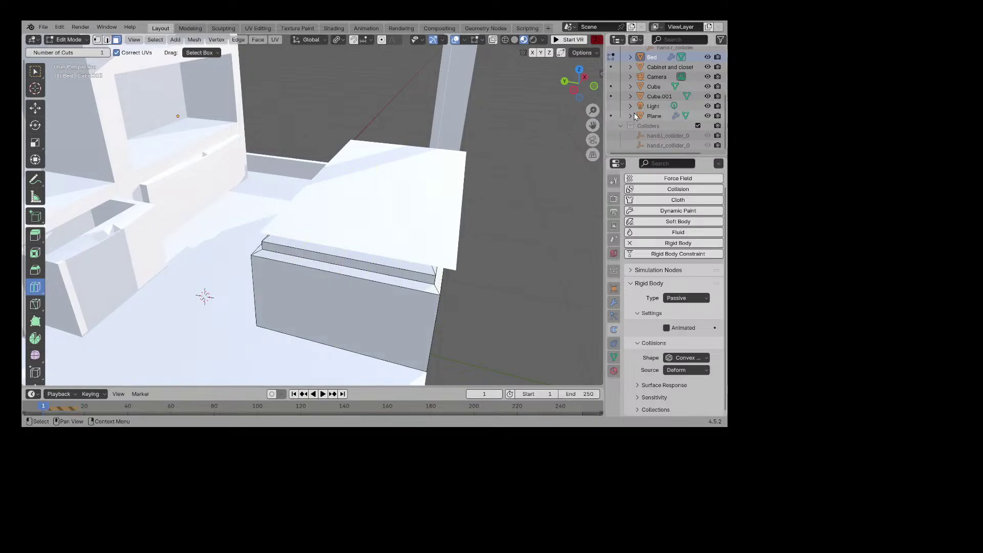
# Step: Switch editing to the Plane, set its Soft Body collision collection to RigidBodyWorld, and play the simulation briefly
pyautogui.click(619, 116)
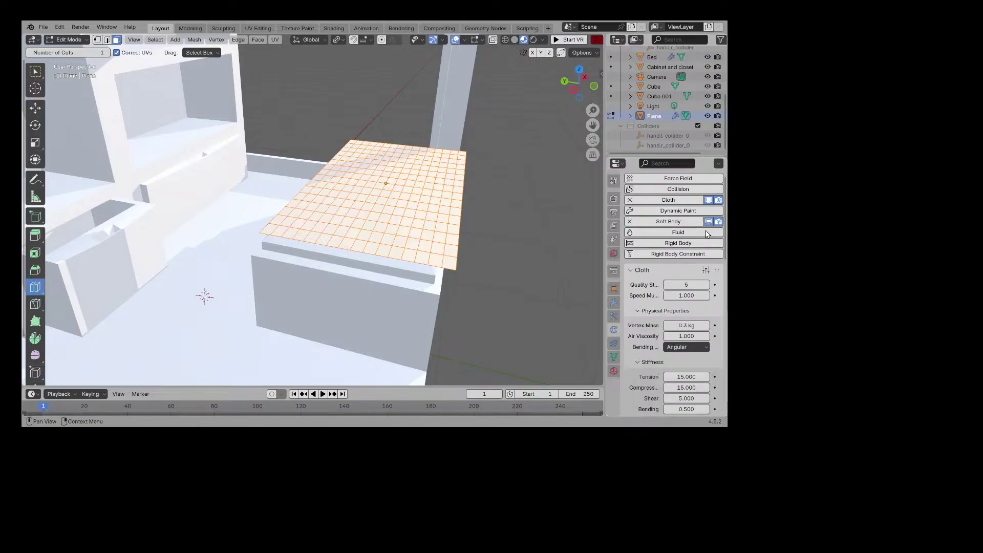
pyautogui.scroll(-8, 698, 254)
pyautogui.scroll(-10, 698, 256)
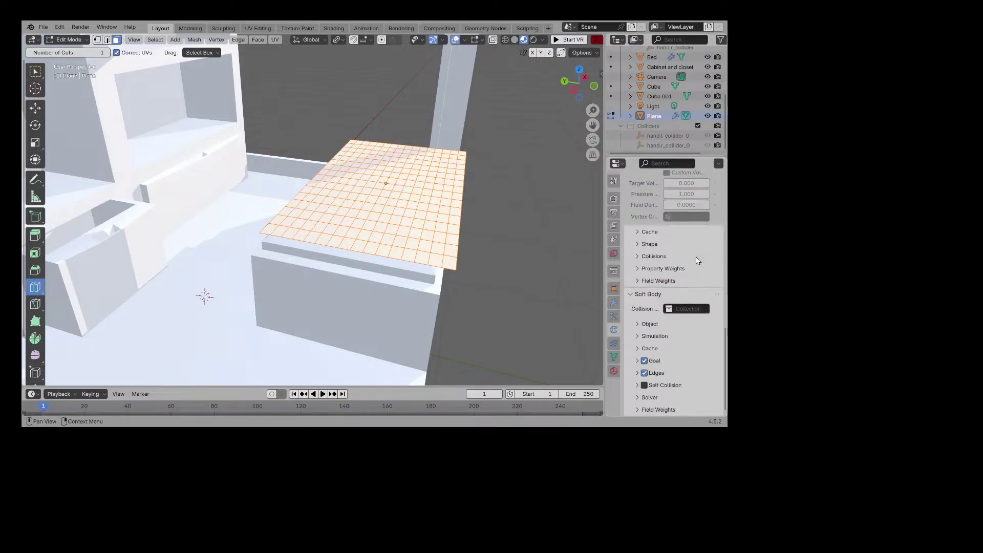
pyautogui.click(694, 308)
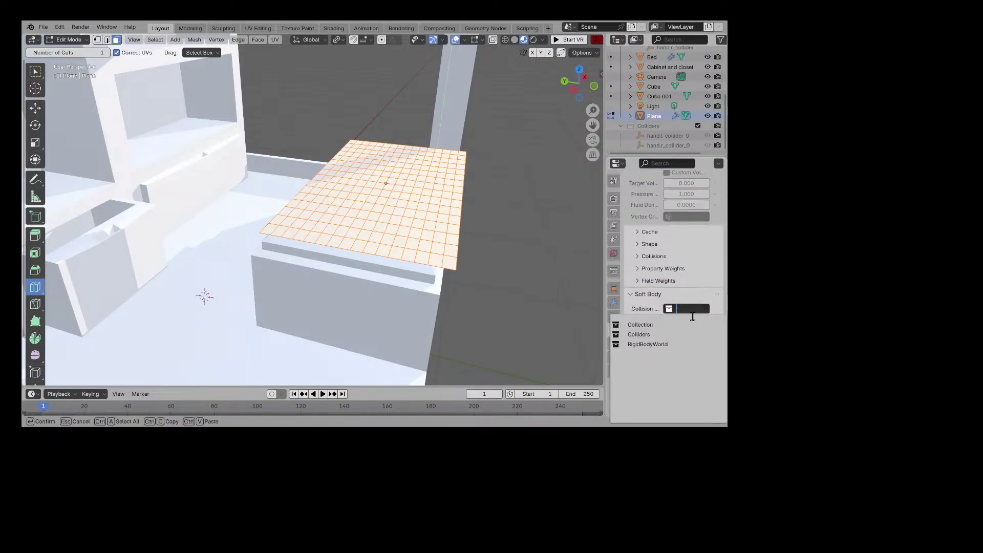
pyautogui.click(679, 344)
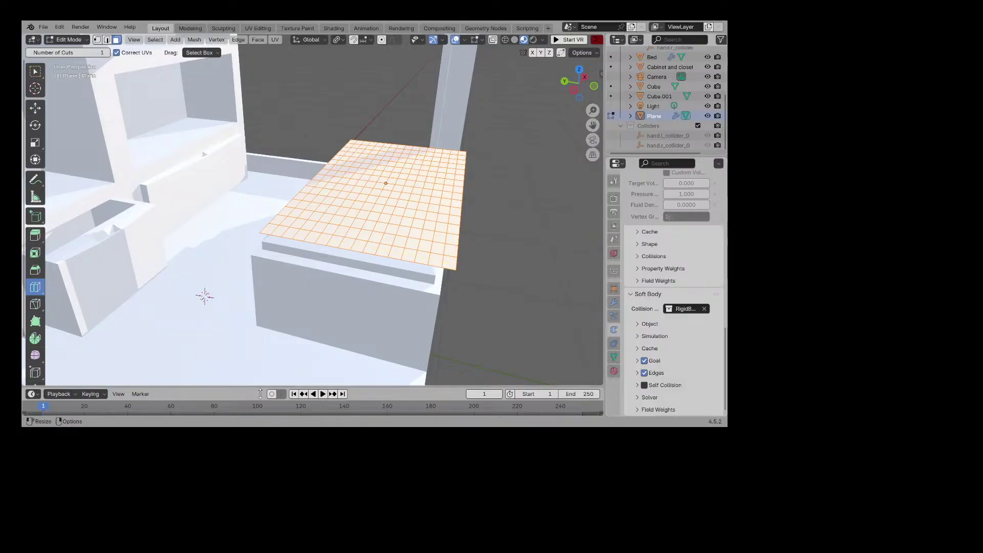
pyautogui.click(324, 395)
pyautogui.click(324, 395)
# Step: Review the Plane's physics settings, expanding the Soft Body Object and Simulation sections
pyautogui.scroll(15, 662, 324)
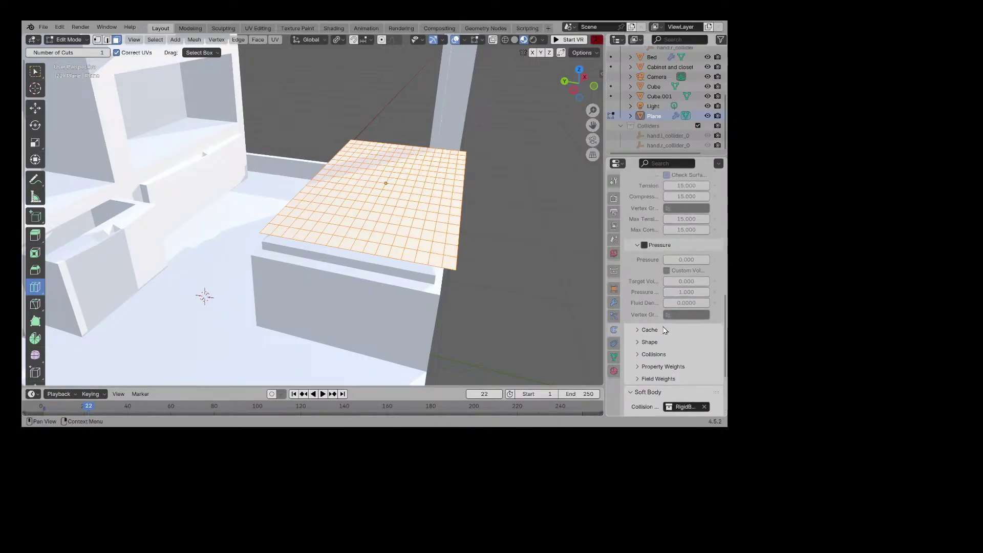
pyautogui.scroll(-7, 664, 327)
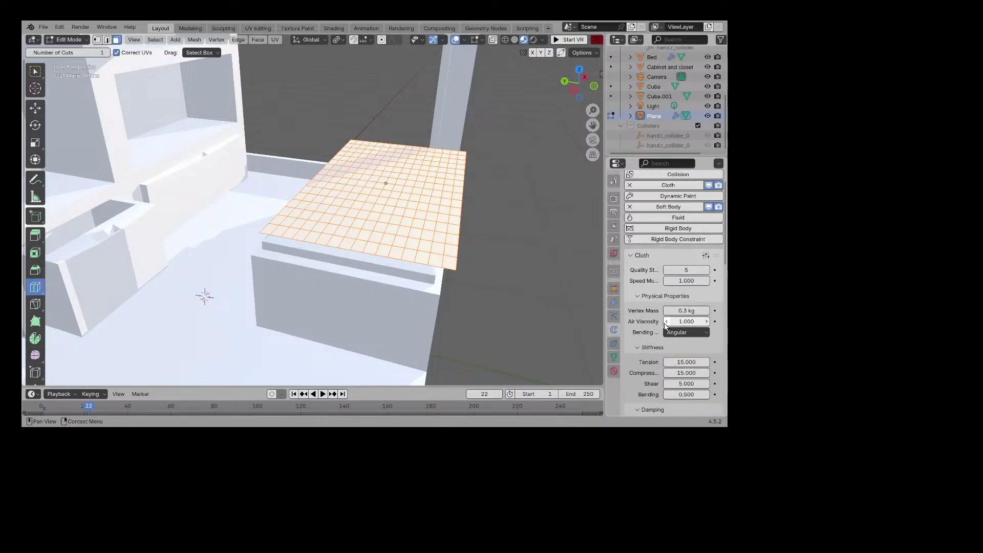
pyautogui.scroll(-10, 668, 303)
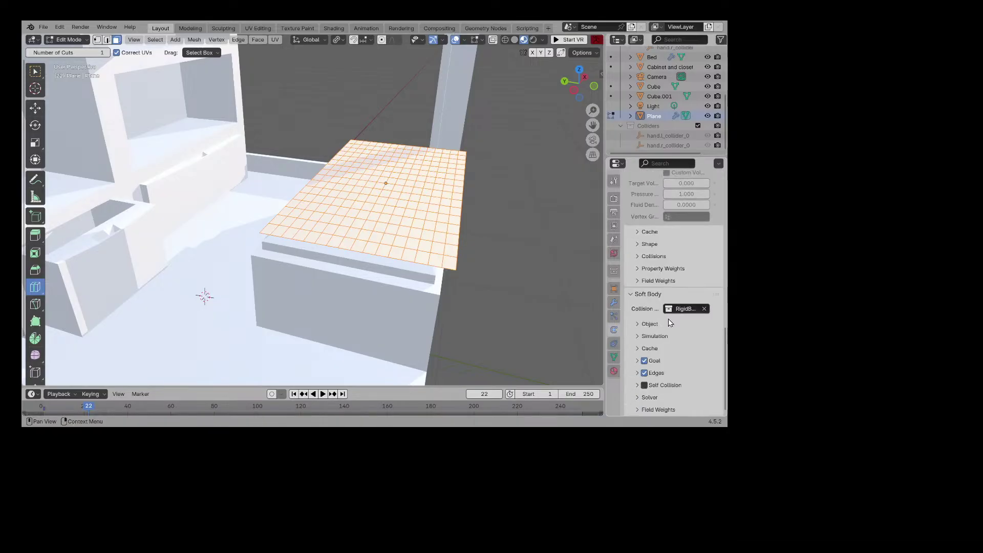
pyautogui.click(641, 325)
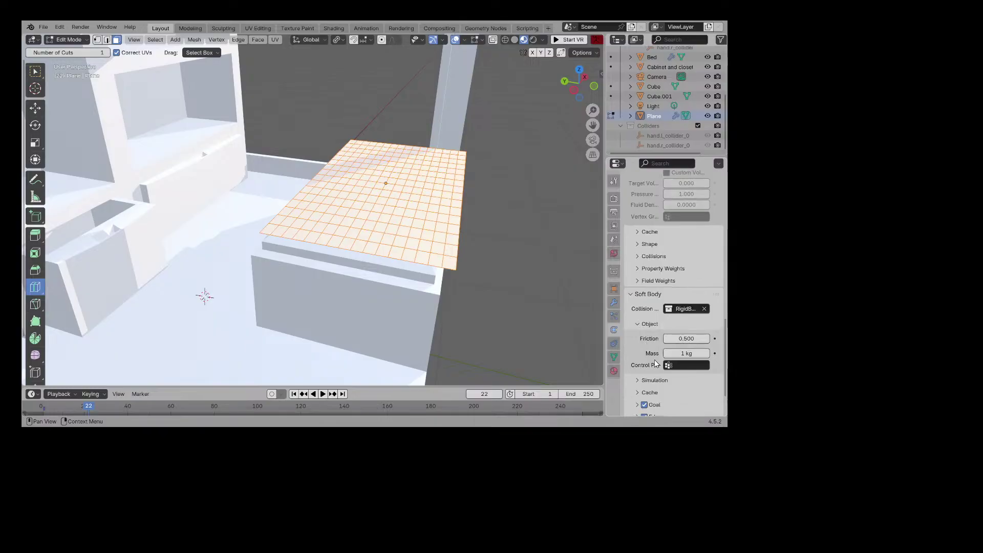
pyautogui.scroll(-2, 676, 364)
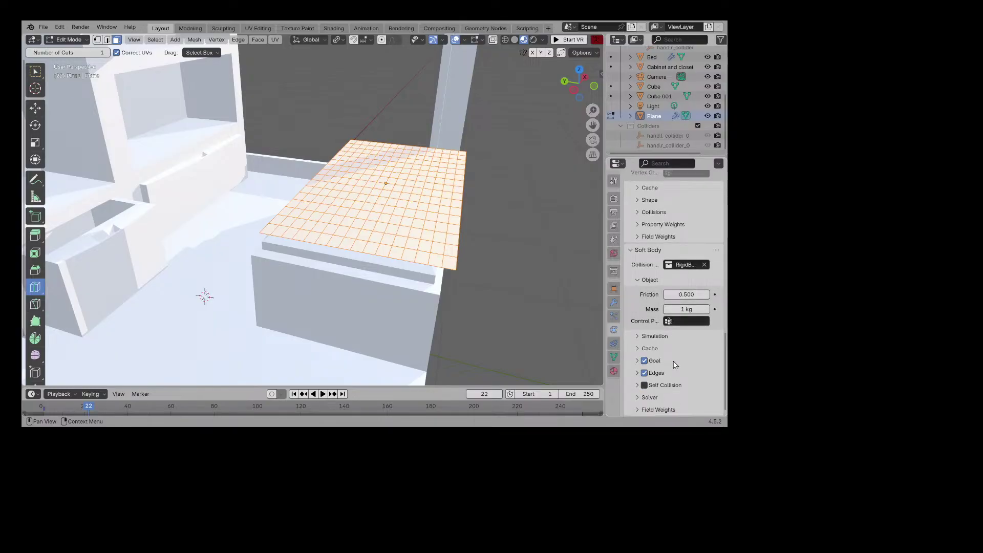
pyautogui.click(663, 334)
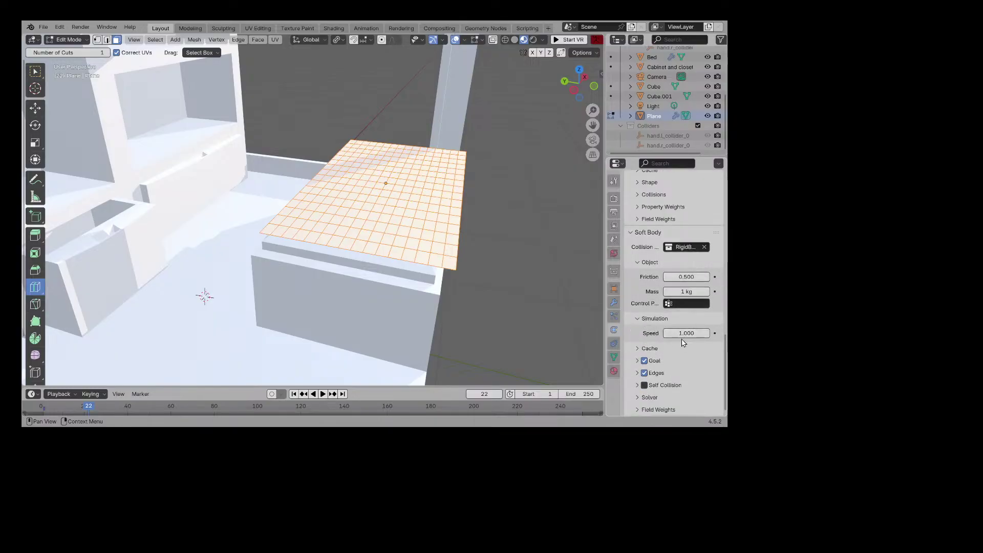
# Step: Clear the Plane's Soft Body collision collection, replay the simulation from frame 1, and return to frame 1
pyautogui.scroll(2, 680, 348)
pyautogui.click(704, 286)
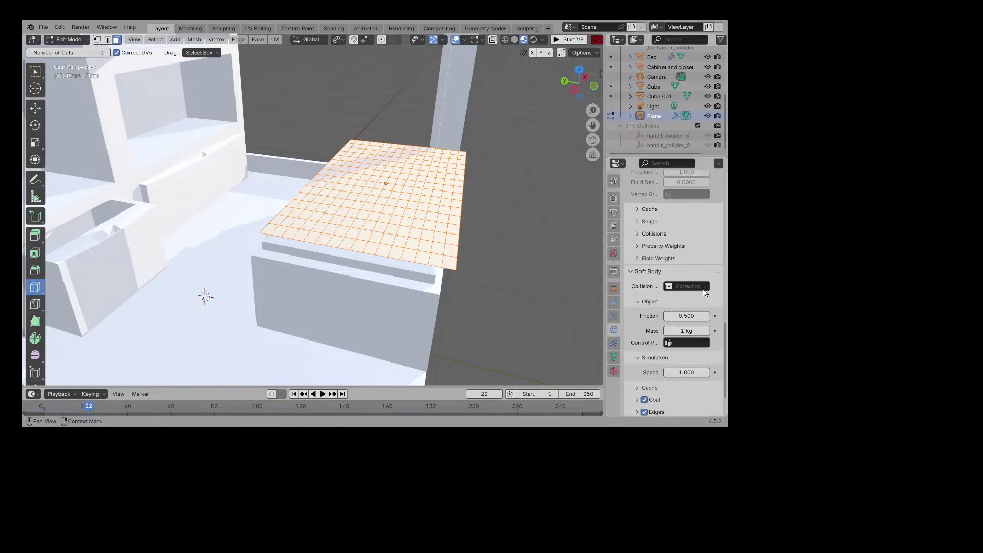
pyautogui.click(294, 396)
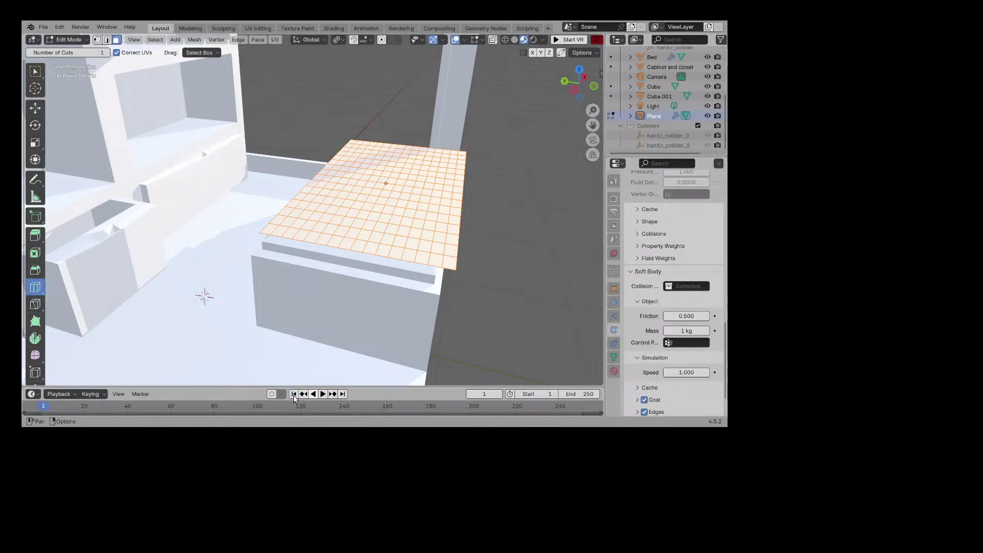
pyautogui.click(322, 396)
pyautogui.click(320, 395)
pyautogui.click(294, 394)
# Step: Remove Soft Body physics from the Plane, keeping its Cloth physics
pyautogui.scroll(15, 660, 262)
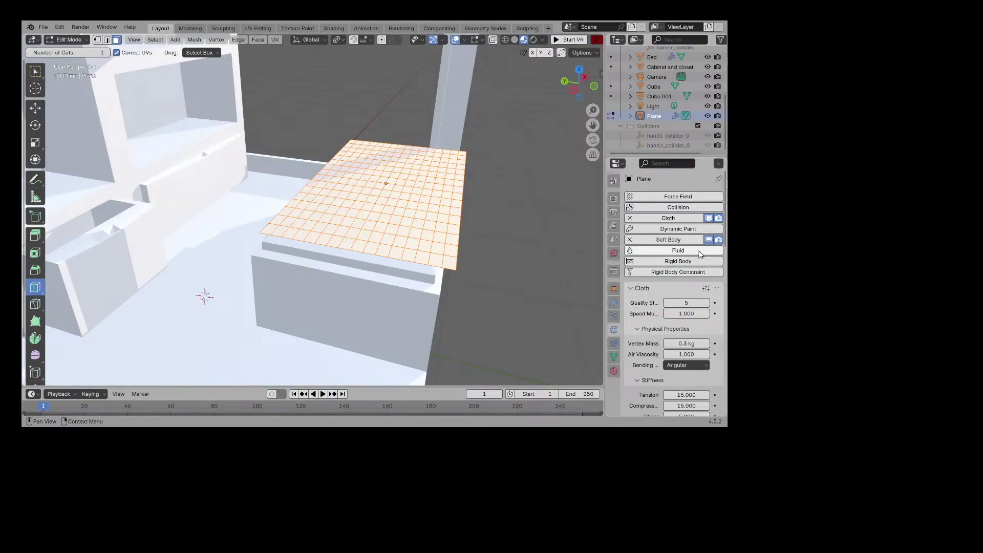
pyautogui.click(630, 239)
pyautogui.scroll(-10, 687, 287)
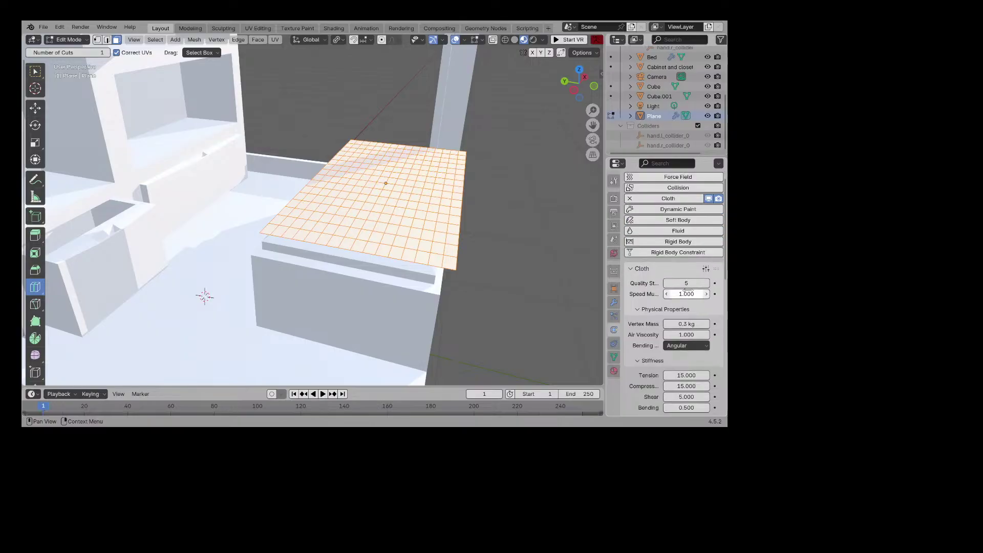
# Step: Expand the plane's cloth collision settings and look through the collections offered as its collision collection
pyautogui.scroll(-5, 693, 285)
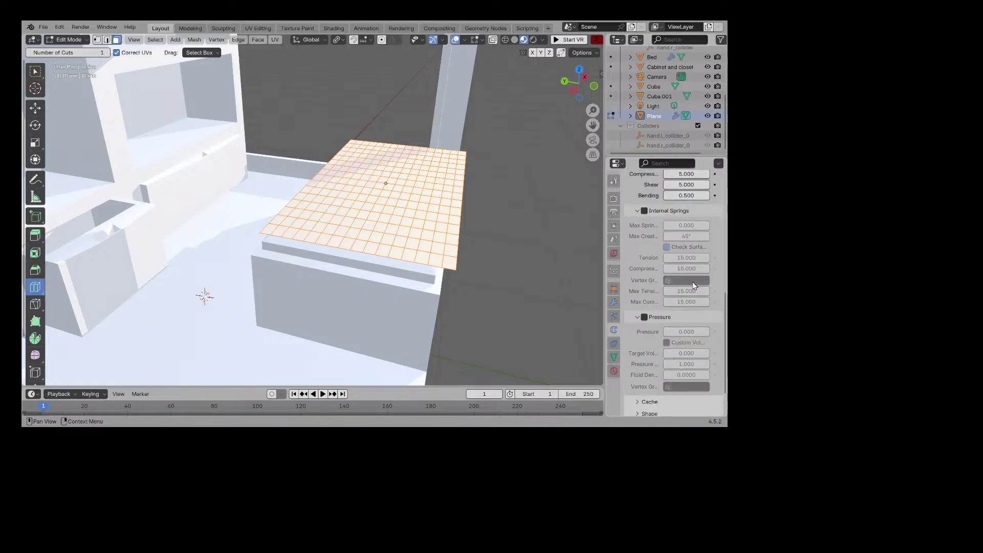
pyautogui.click(655, 385)
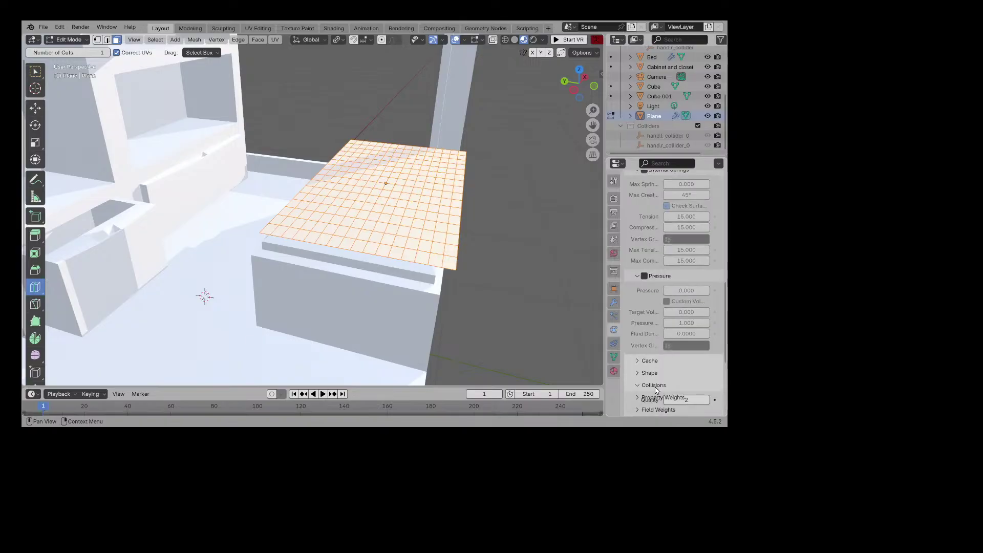
pyautogui.scroll(-5, 693, 349)
pyautogui.click(685, 326)
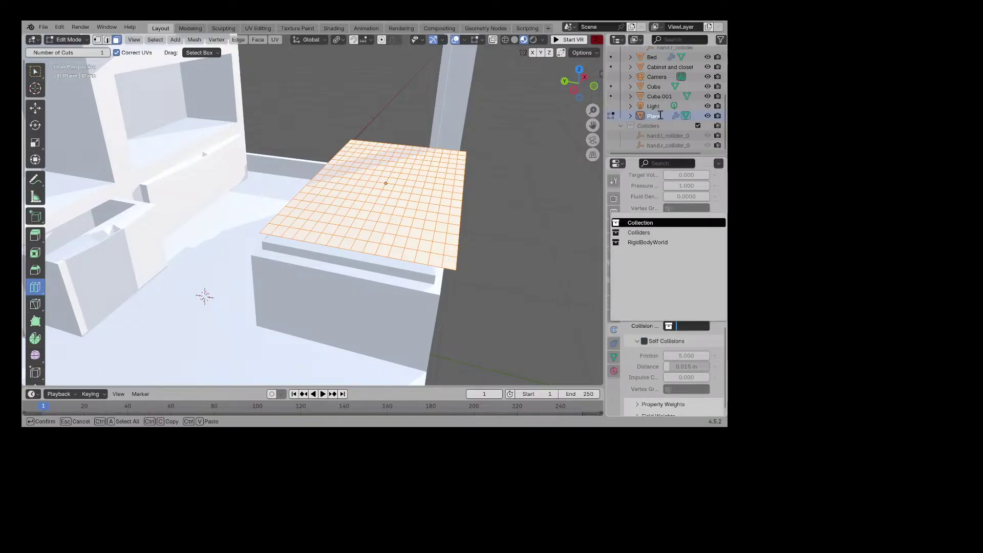
pyautogui.click(640, 222)
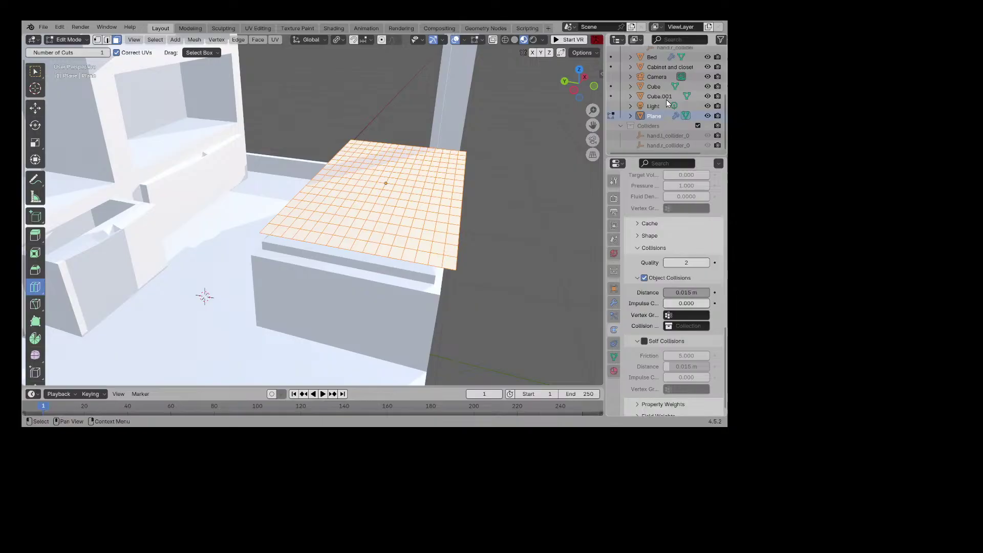
# Step: Switch editing from the plane to the Bed object and remove the bed's rigid body physics
pyautogui.click(665, 59)
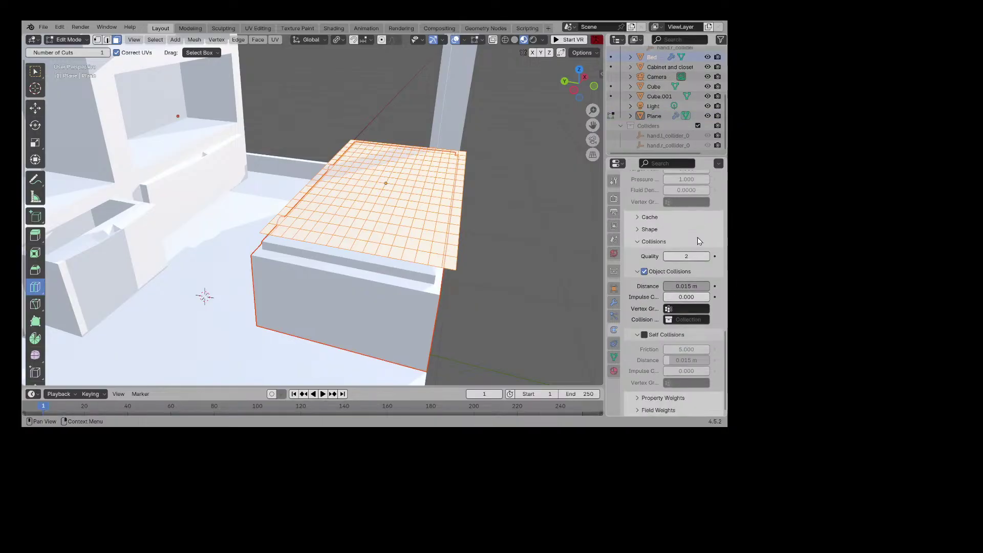
pyautogui.scroll(8, 687, 314)
pyautogui.scroll(10, 687, 315)
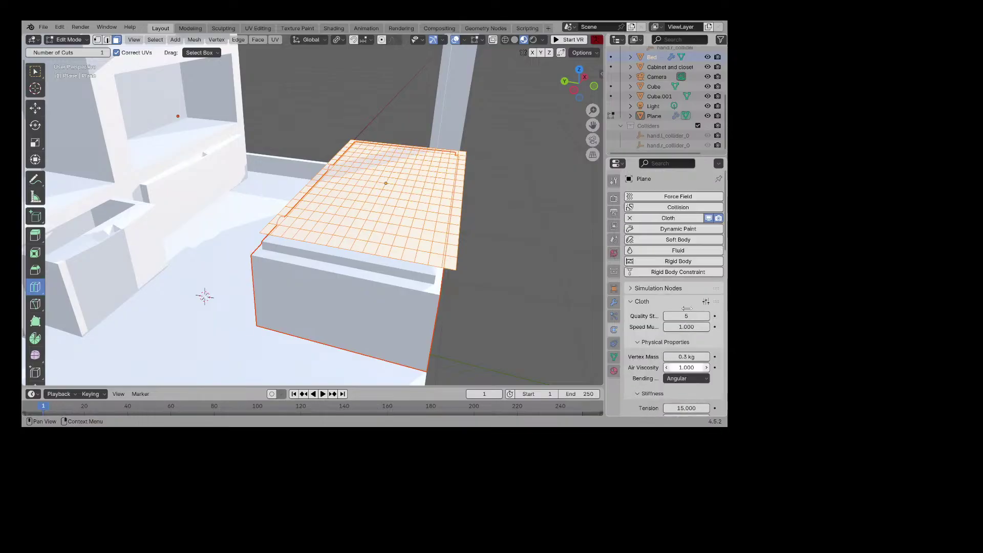
pyautogui.click(613, 56)
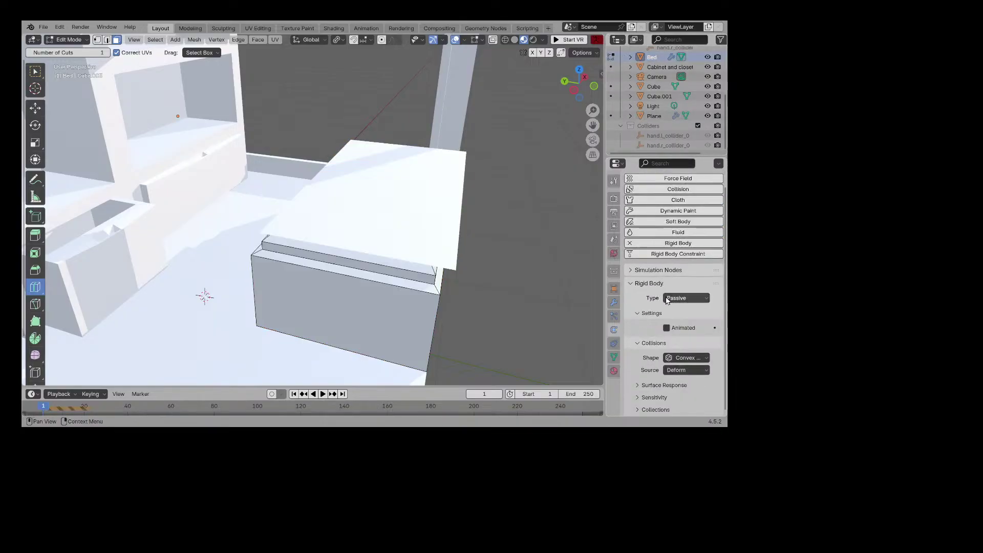
pyautogui.scroll(-1, 688, 321)
pyautogui.scroll(1, 671, 317)
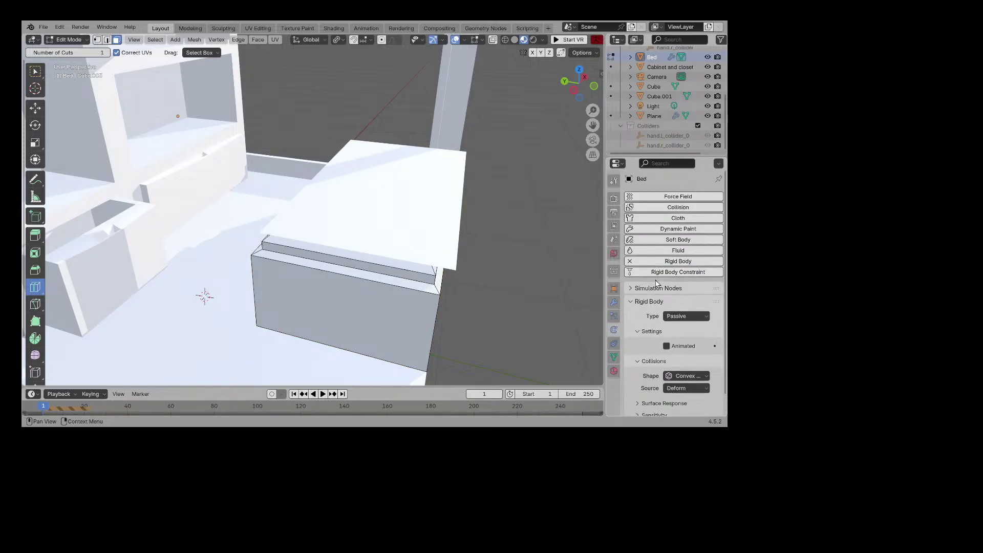
pyautogui.click(631, 261)
# Step: Add Collision physics to the bed and set its soft body and cloth damping to 0.268
pyautogui.click(667, 199)
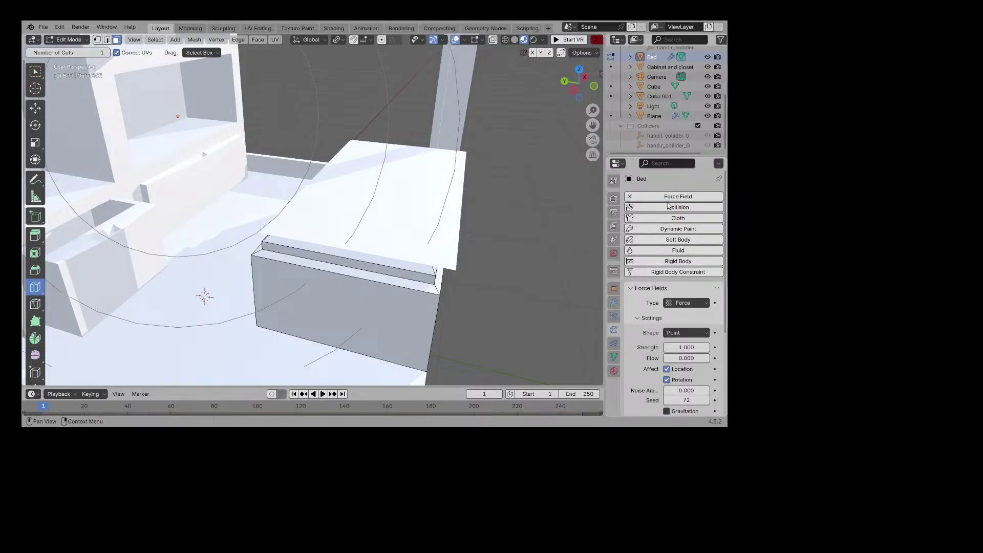
pyautogui.click(630, 196)
pyautogui.click(638, 208)
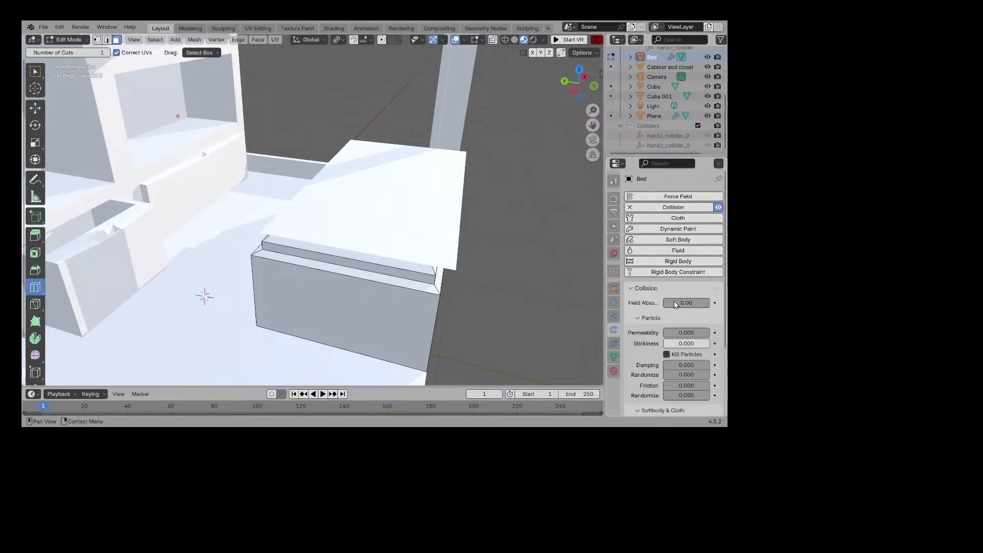
pyautogui.scroll(-4, 676, 307)
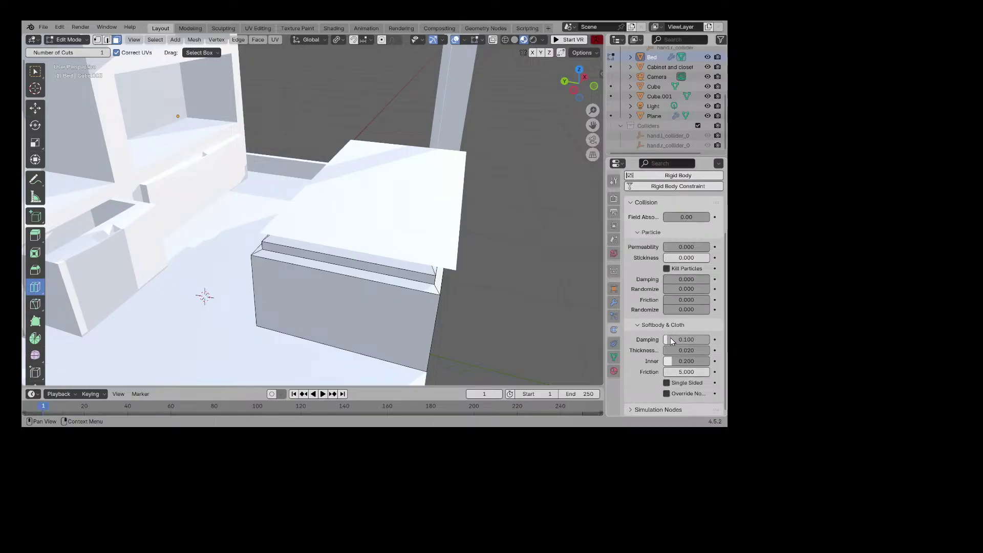
pyautogui.moveTo(671, 339); pyautogui.dragTo(676, 339)
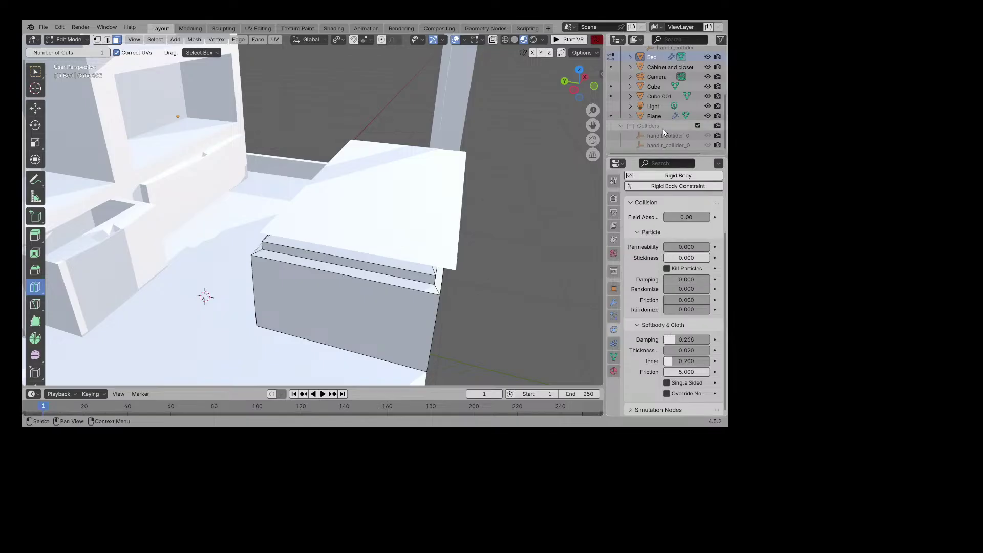
# Step: Switch editing back to the plane and set its cloth collision collection to Colliders
pyautogui.click(613, 116)
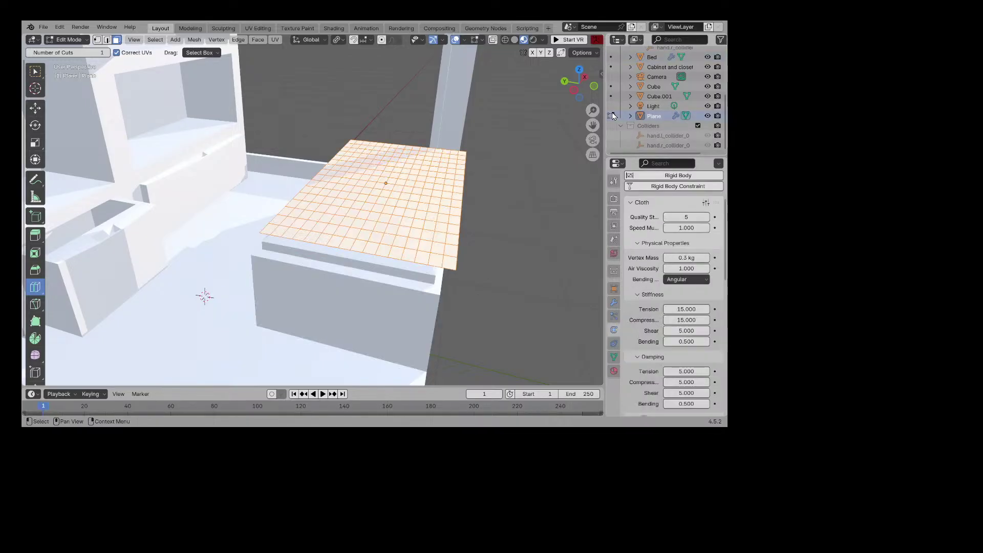
pyautogui.scroll(-15, 692, 241)
pyautogui.scroll(-3, 690, 318)
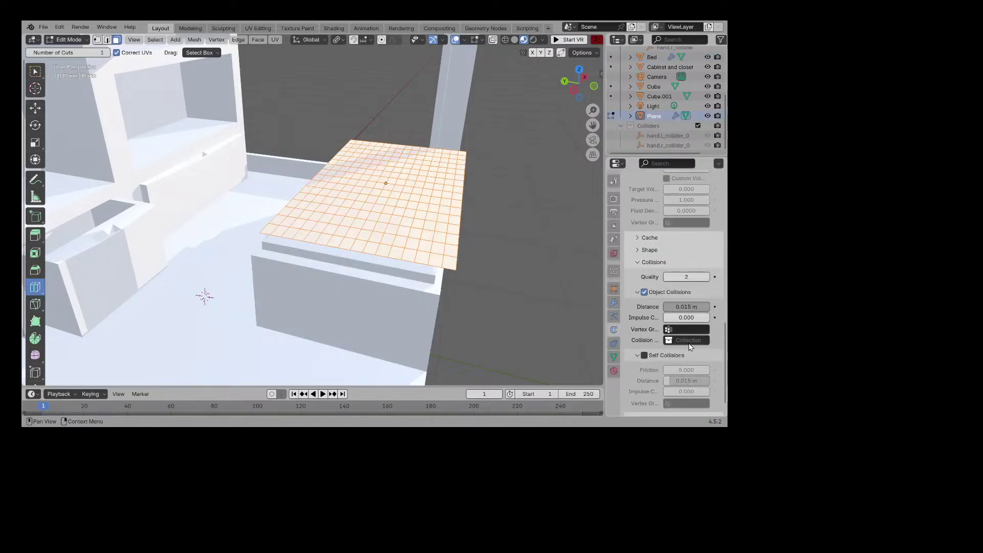
pyautogui.click(691, 339)
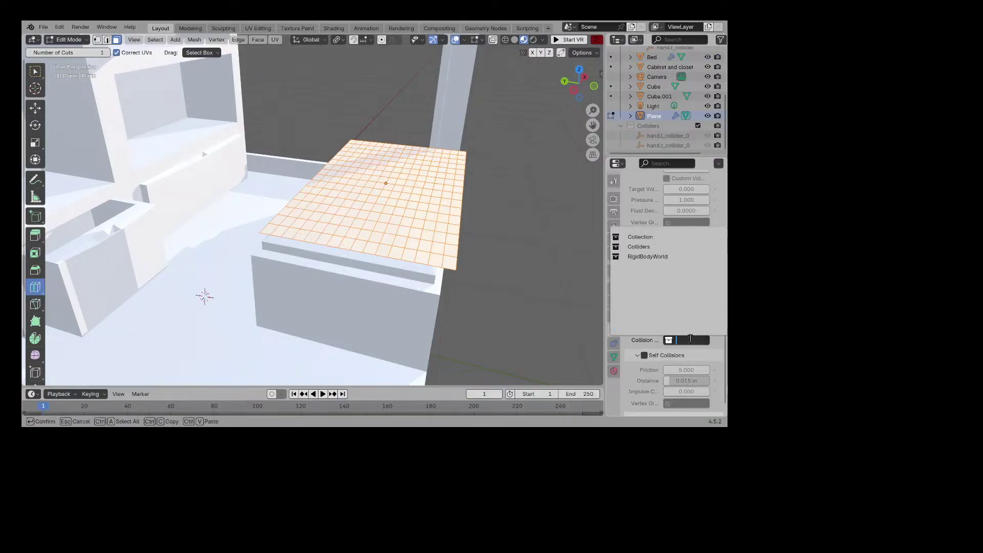
pyautogui.click(665, 247)
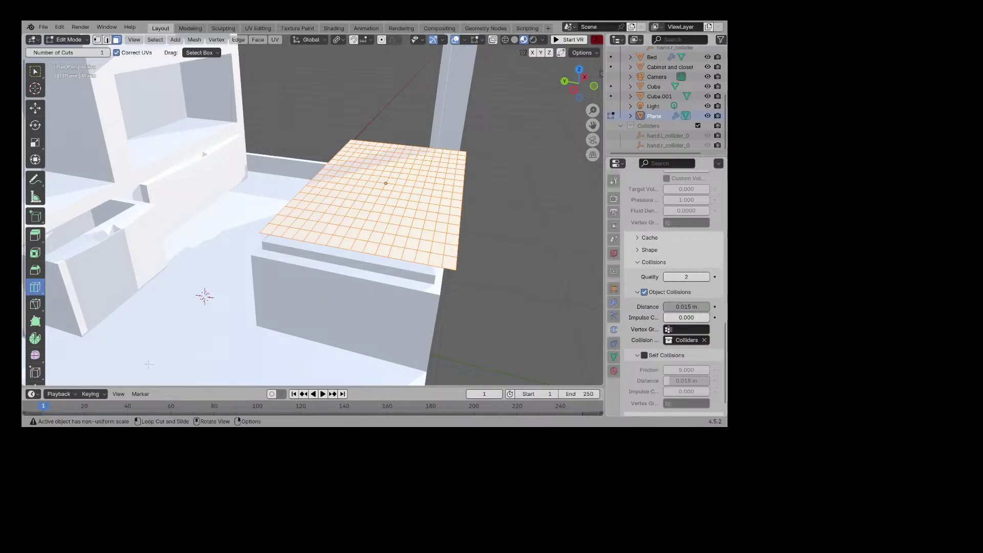
# Step: Play the animation to test how the cloth plane behaves above the bed, and stop it
pyautogui.click(314, 394)
pyautogui.click(323, 393)
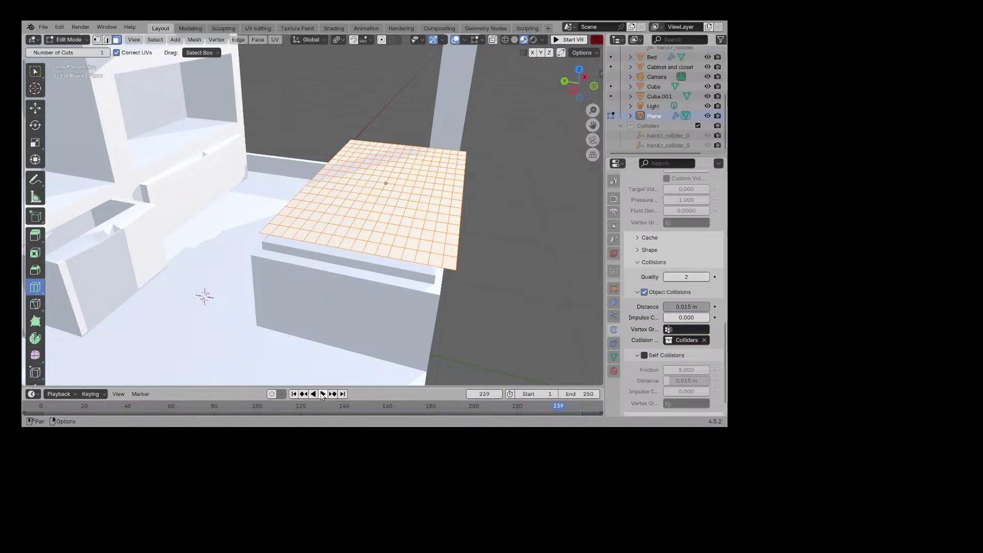
pyautogui.click(323, 394)
pyautogui.press('space')
# Step: Turn off object collisions for the plane's cloth
pyautogui.scroll(-1, 668, 289)
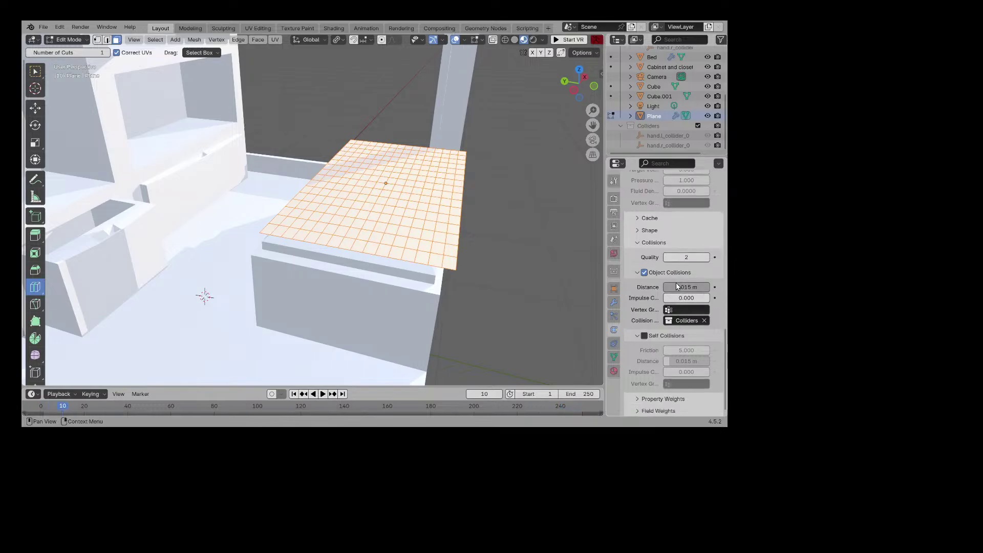
pyautogui.click(657, 276)
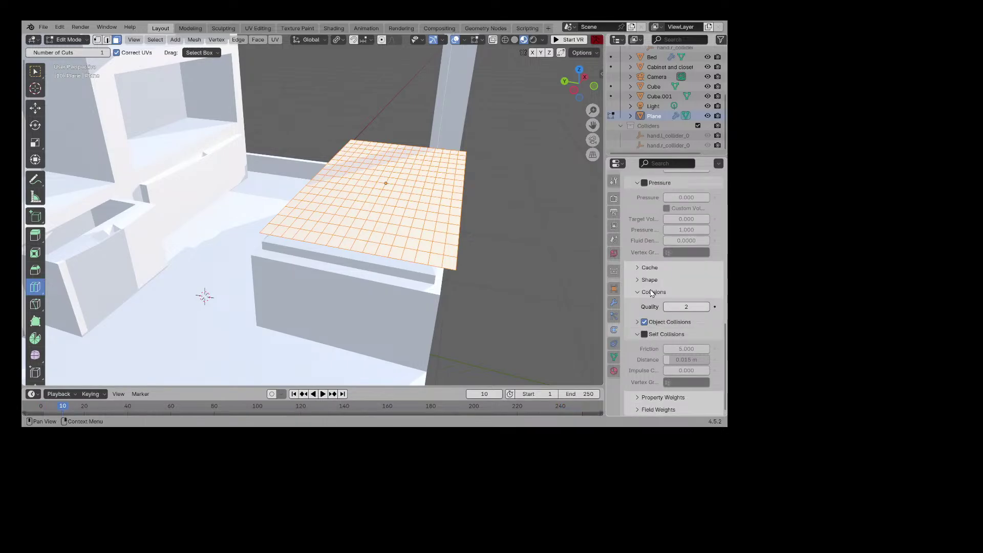
pyautogui.click(644, 323)
# Step: Play the cloth simulation without object collisions and rewind the timeline to frame 1
pyautogui.click(323, 395)
pyautogui.click(320, 394)
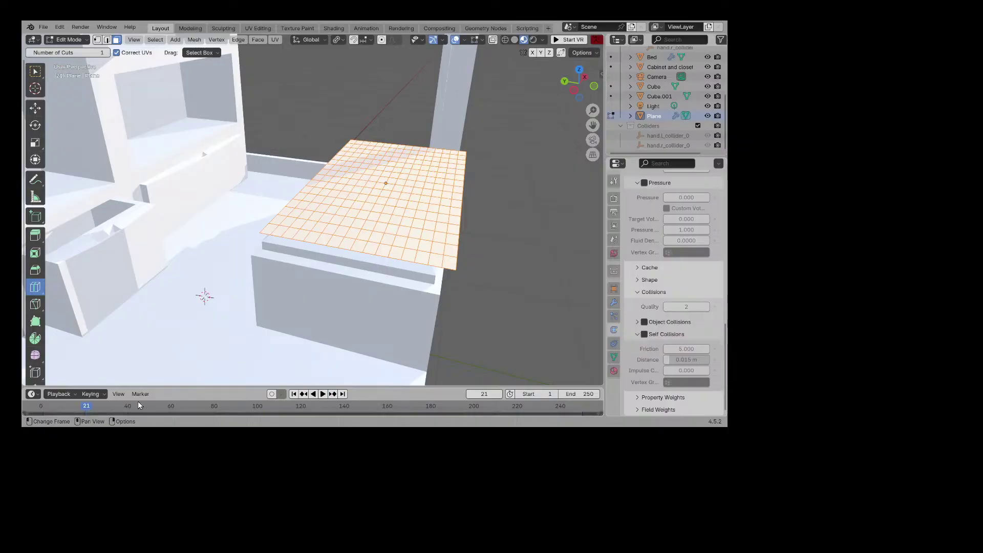
pyautogui.click(293, 394)
# Step: Turn on both object collisions and self collisions for the plane's cloth and replay the simulation
pyautogui.scroll(15, 659, 273)
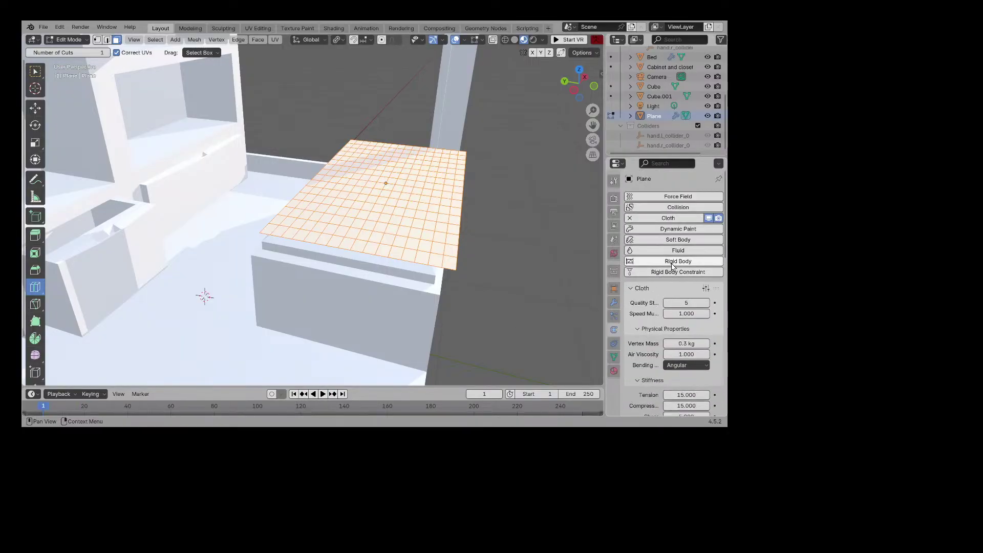
pyautogui.scroll(-4, 676, 264)
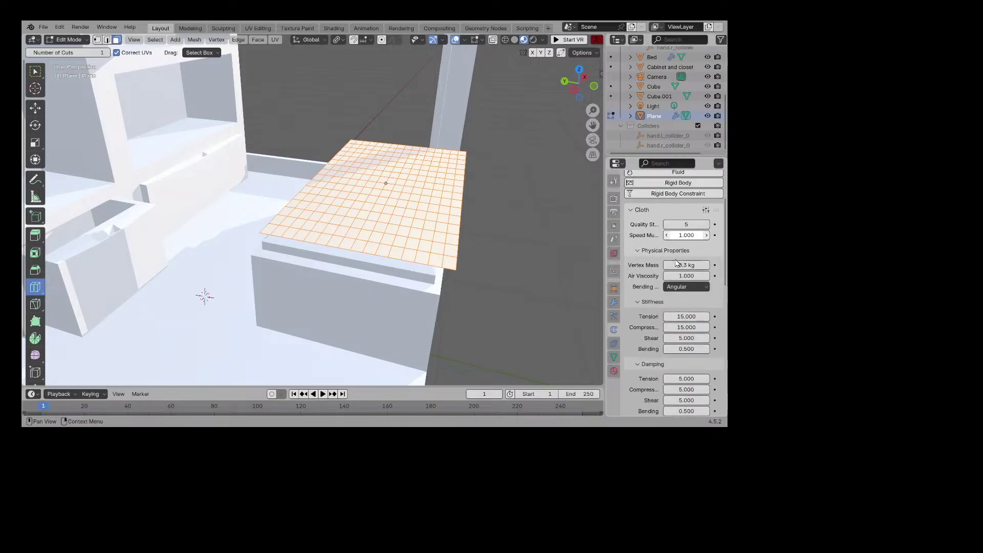
pyautogui.scroll(-15, 677, 263)
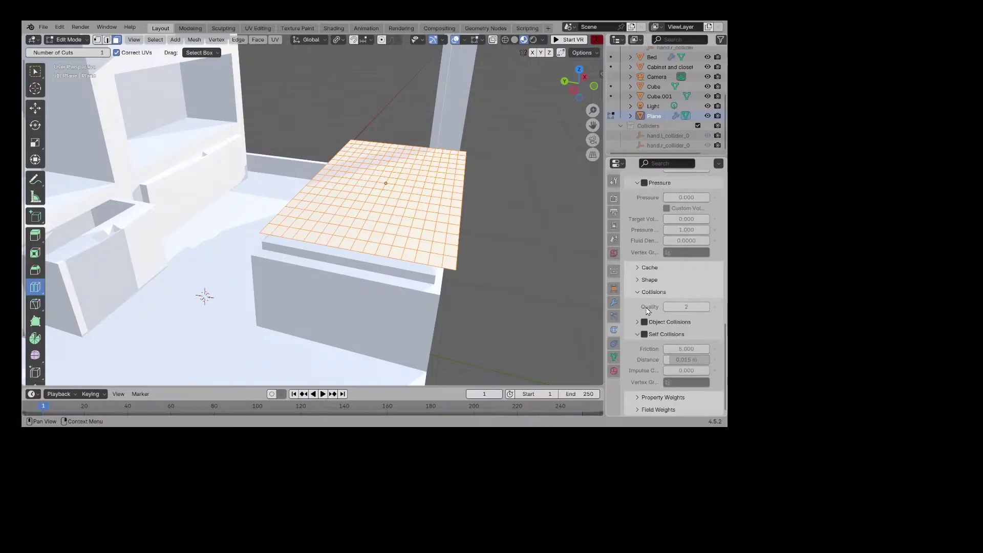
pyautogui.click(643, 321)
pyautogui.click(644, 334)
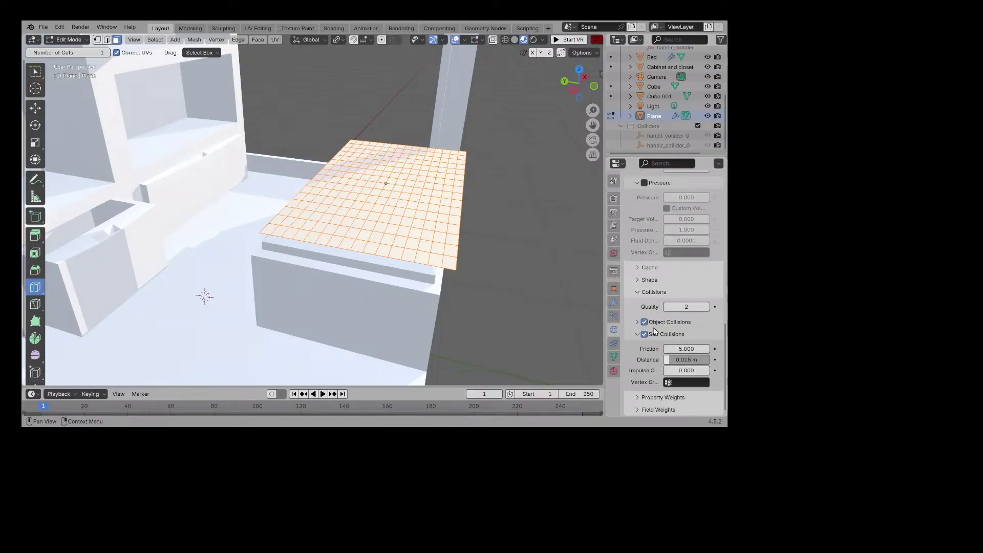
pyautogui.click(323, 399)
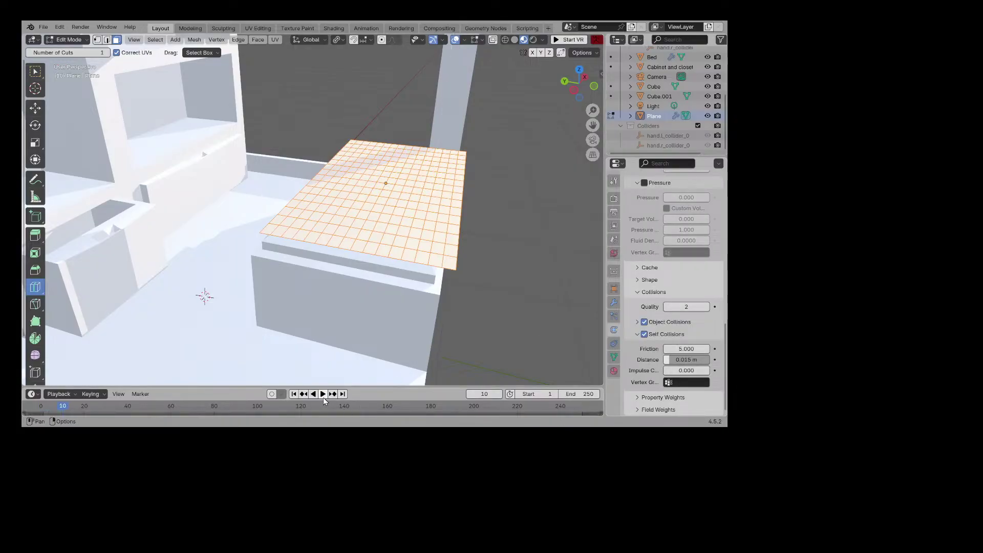
# Step: Add Soft Body physics with self collision enabled to the plane and play the simulation
pyautogui.scroll(15, 686, 306)
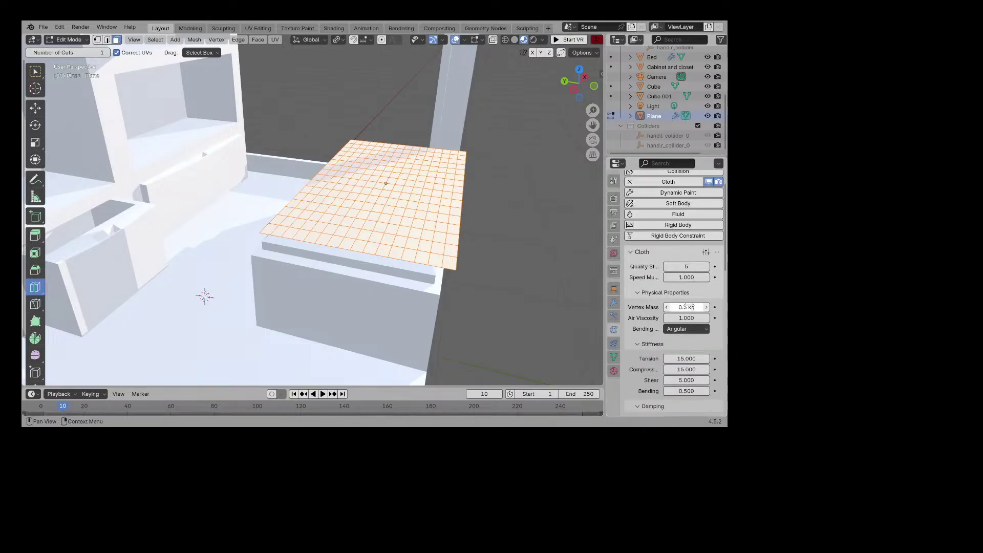
pyautogui.scroll(2, 686, 306)
pyautogui.click(687, 229)
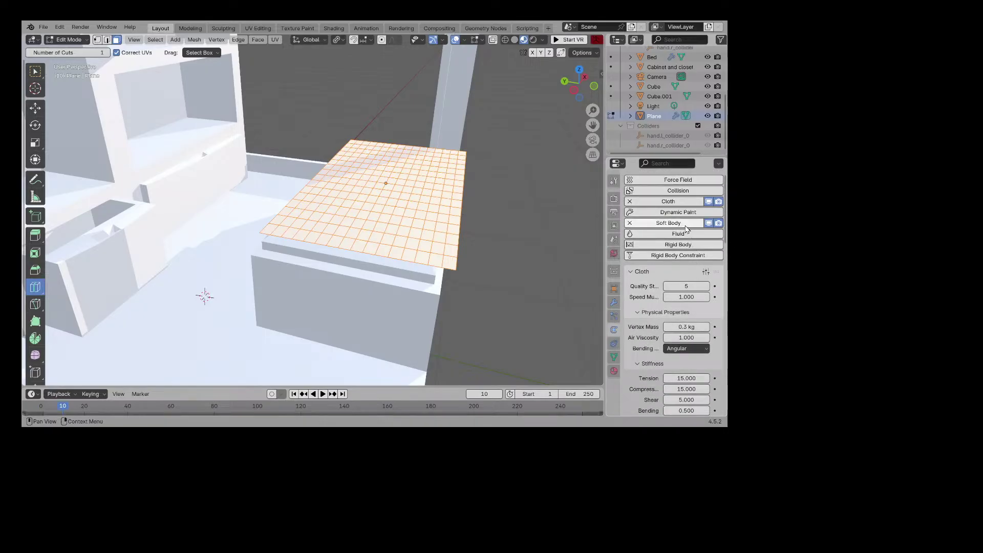
pyautogui.scroll(-20, 694, 277)
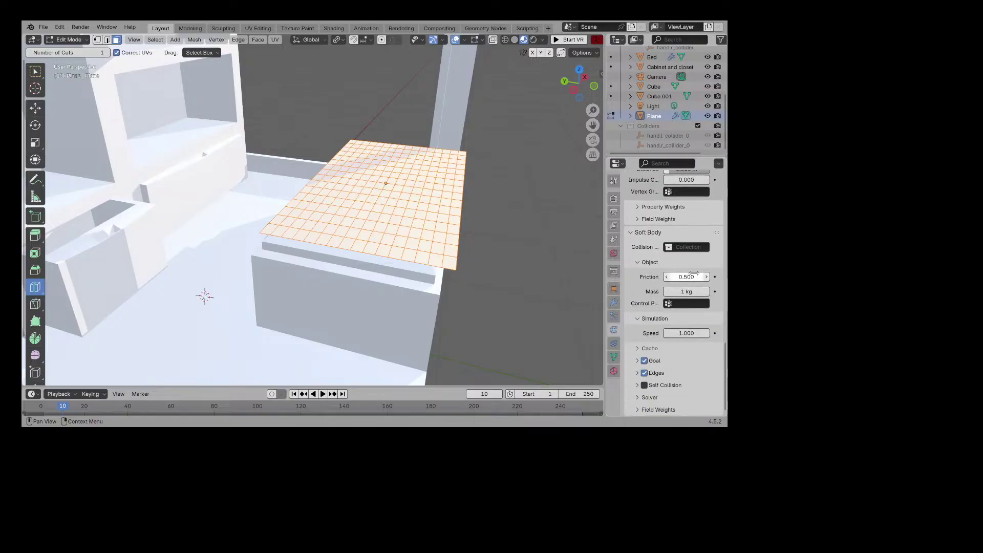
pyautogui.click(645, 385)
pyautogui.click(322, 393)
pyautogui.click(320, 394)
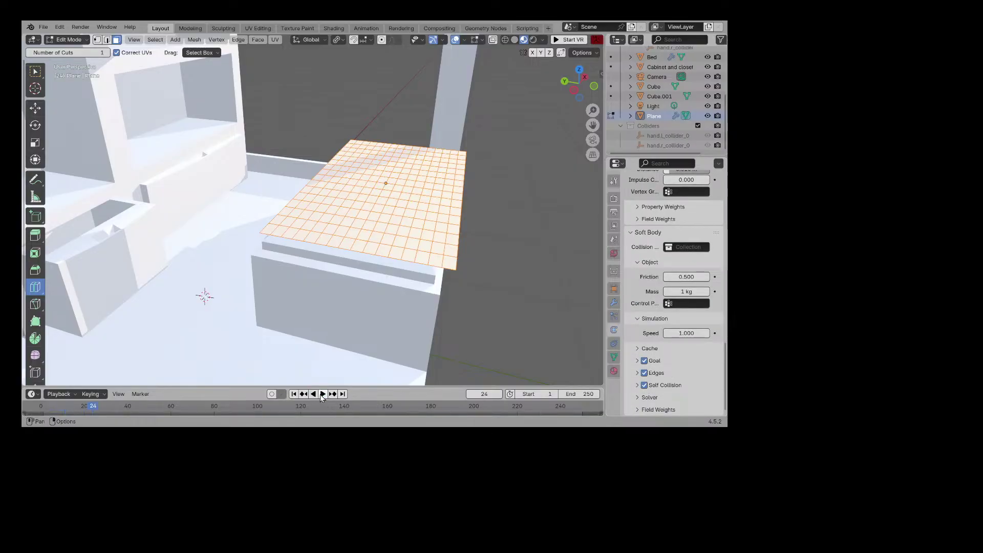
# Step: Examine the plane's mesh data, constraint, physics and modifier settings
pyautogui.scroll(-15, 666, 257)
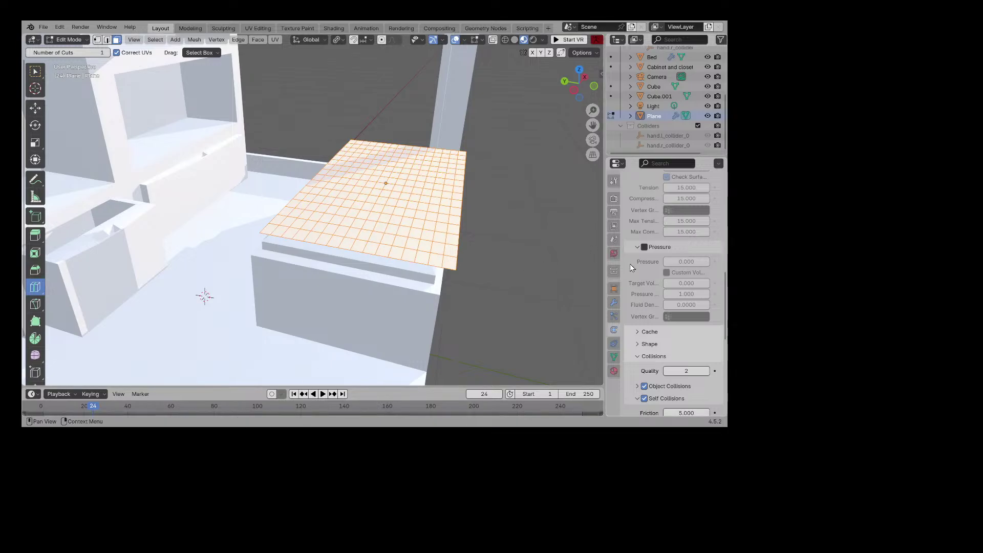
pyautogui.click(614, 357)
pyautogui.click(614, 344)
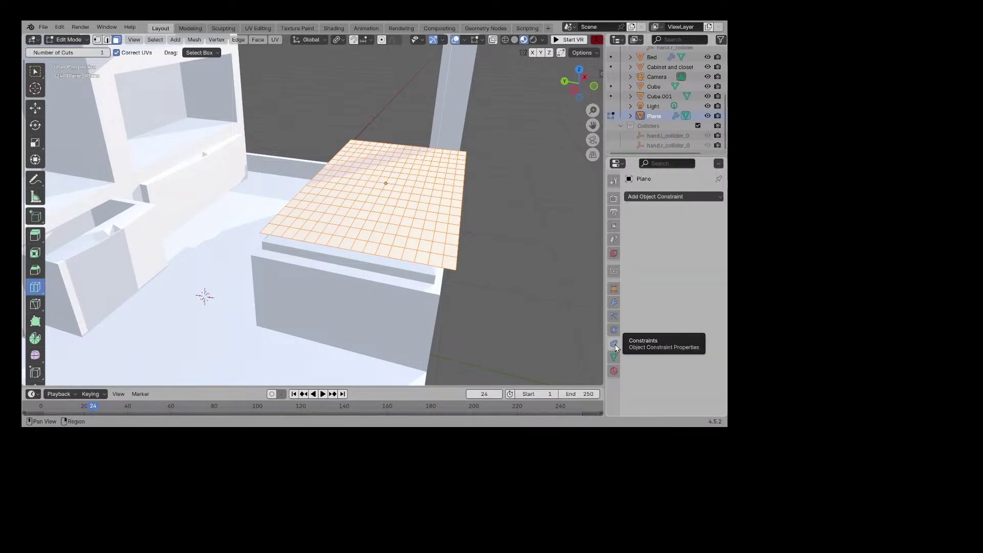
pyautogui.click(614, 330)
pyautogui.click(614, 302)
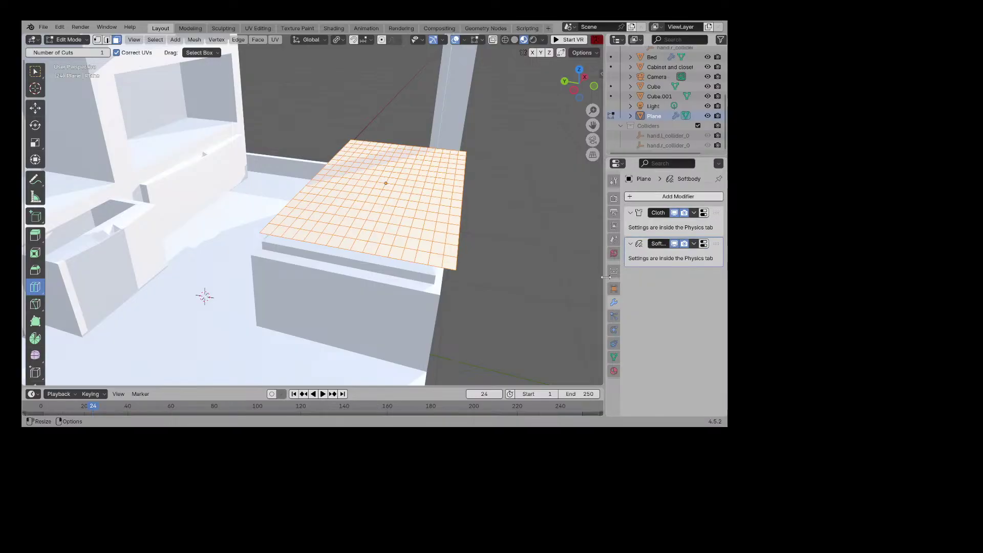
# Step: Add one lengthwise loop cut along the middle of the bed and return to editing the plane
pyautogui.scroll(2, 646, 102)
pyautogui.click(611, 76)
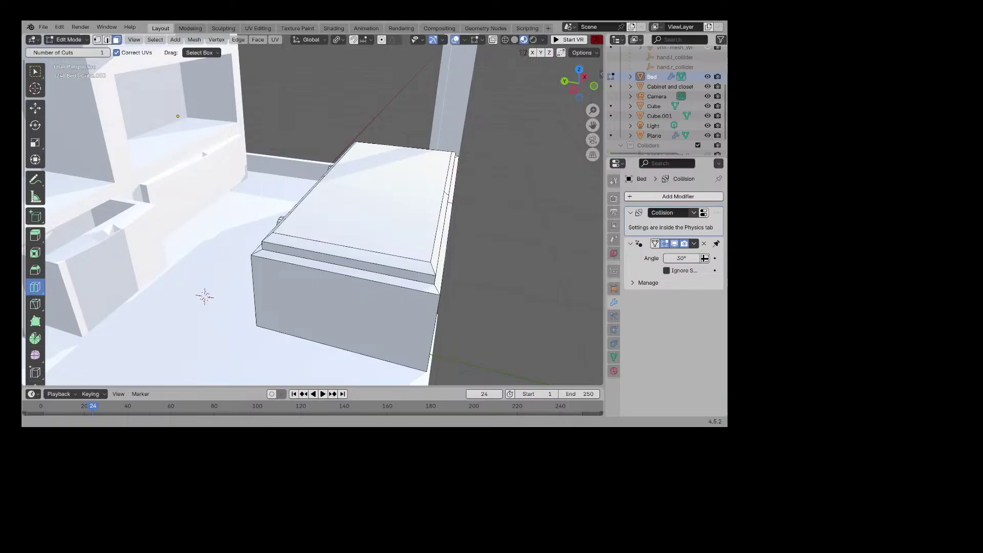
pyautogui.click(360, 227)
pyautogui.scroll(-2, 660, 103)
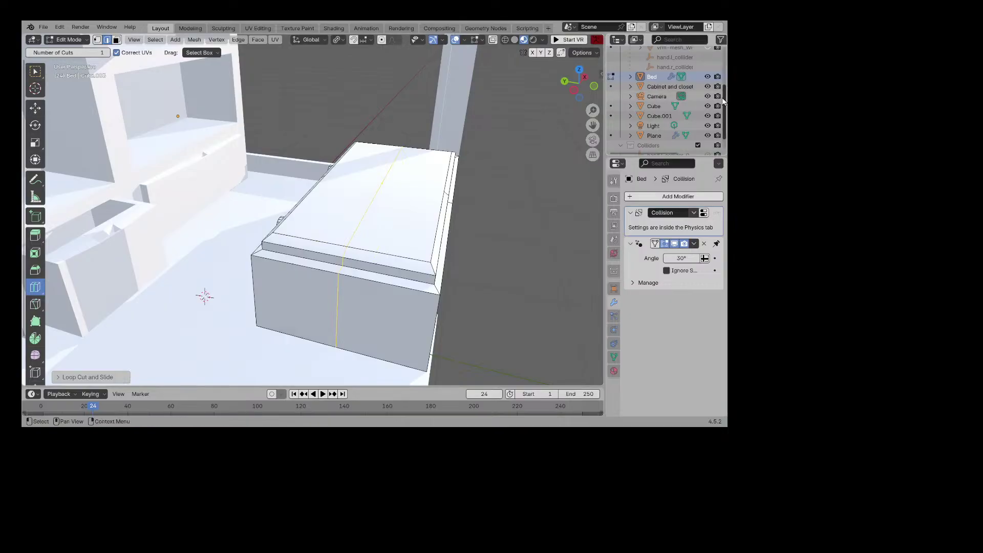
pyautogui.click(611, 116)
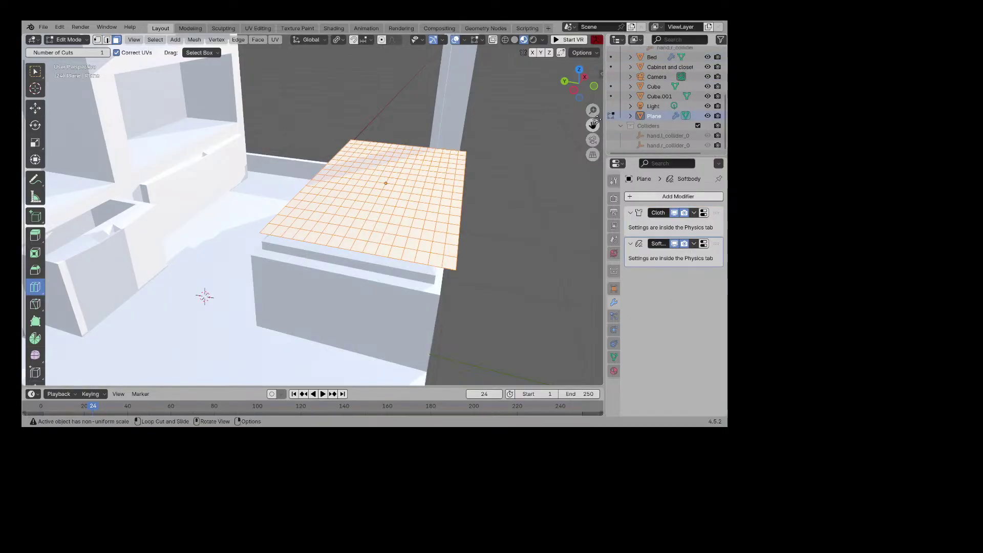
# Step: Raise the plane's whole mesh vertically above the bed and play the simulation from frame 0
pyautogui.click(35, 107)
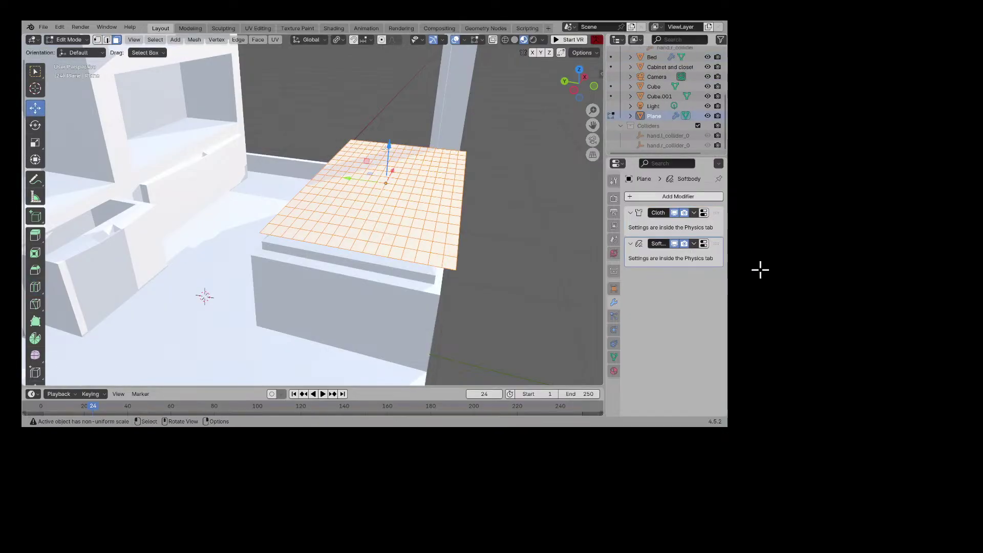
pyautogui.moveTo(389, 146); pyautogui.dragTo(388, 98)
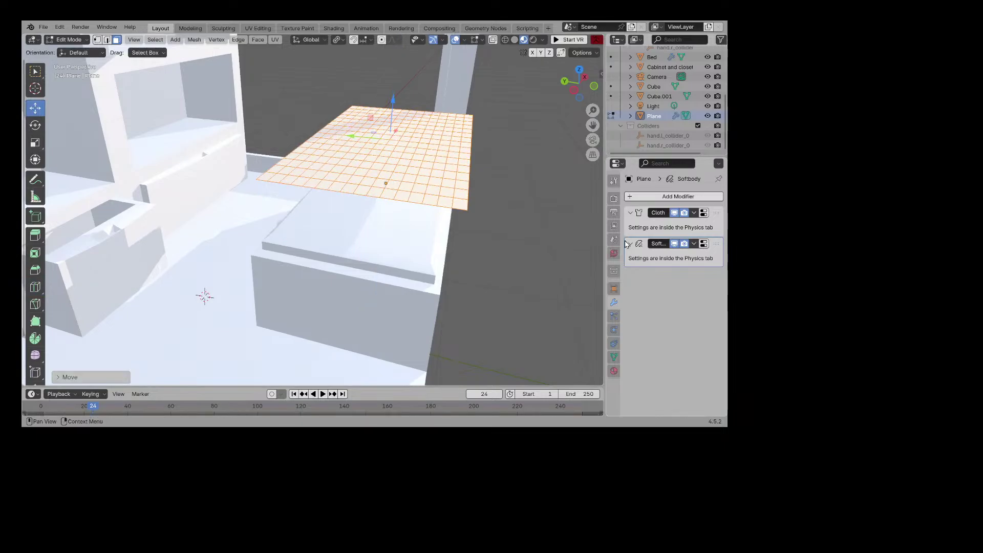
pyautogui.click(323, 395)
pyautogui.click(318, 395)
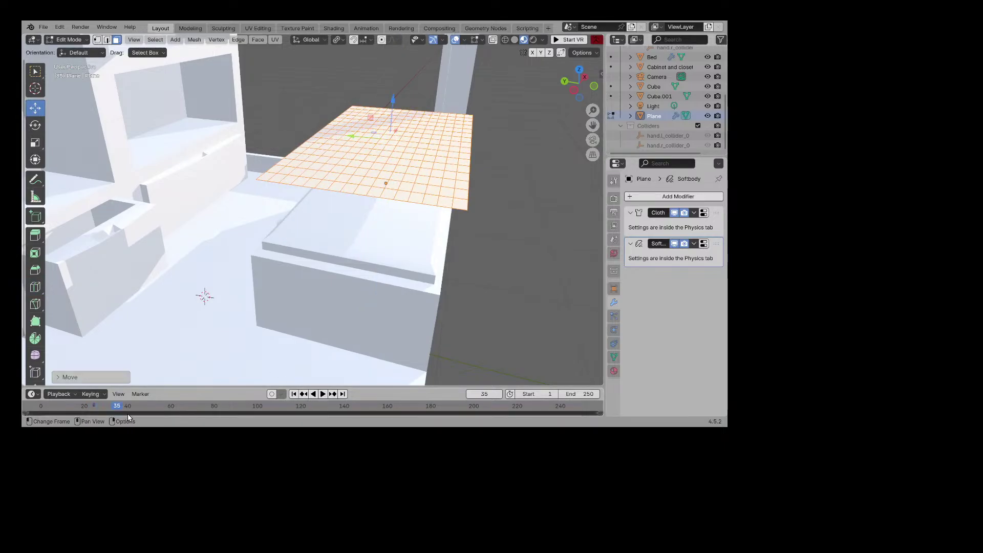
pyautogui.moveTo(116, 406); pyautogui.dragTo(41, 411)
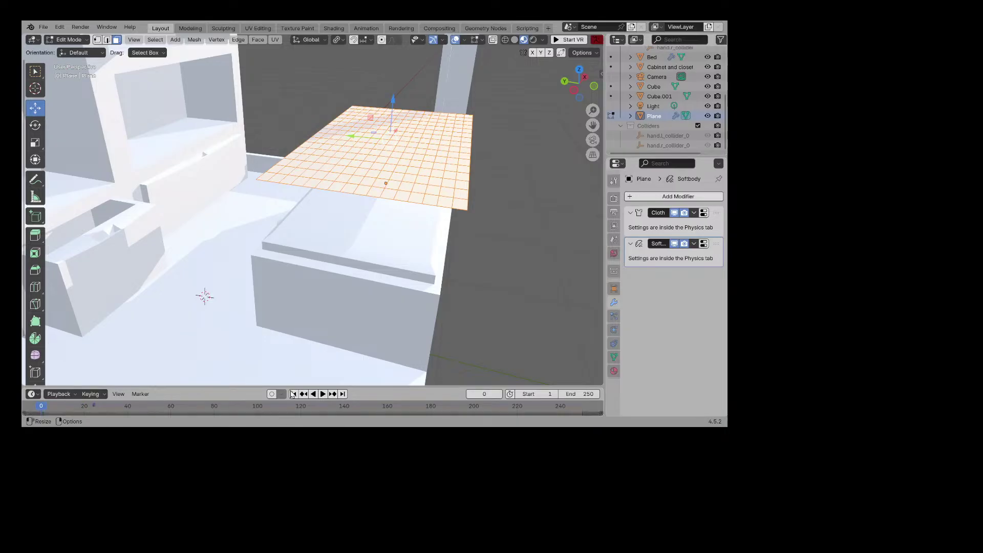
pyautogui.click(322, 394)
pyautogui.click(322, 394)
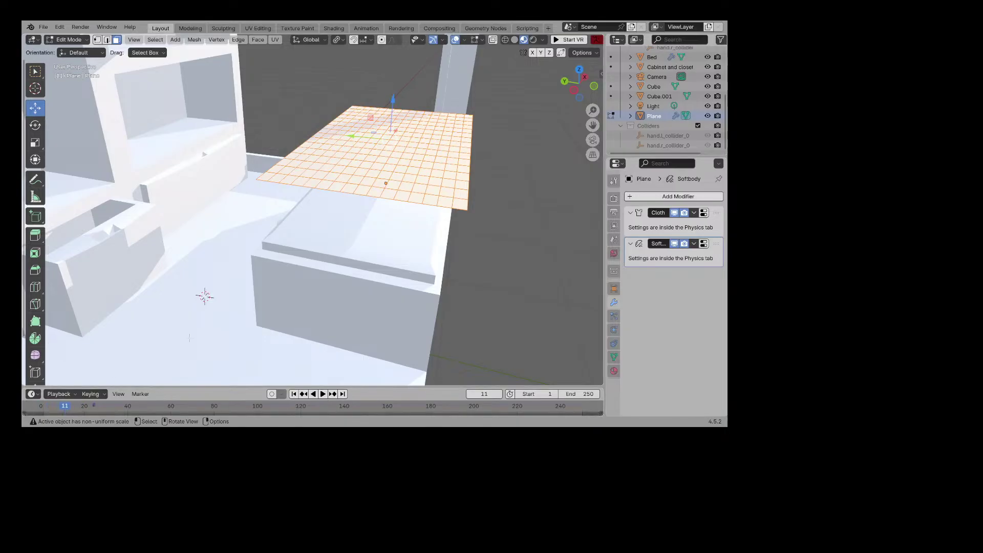
# Step: Remove the Soft Body physics from the plane, play the simulation and rewind to frame 0
pyautogui.click(614, 330)
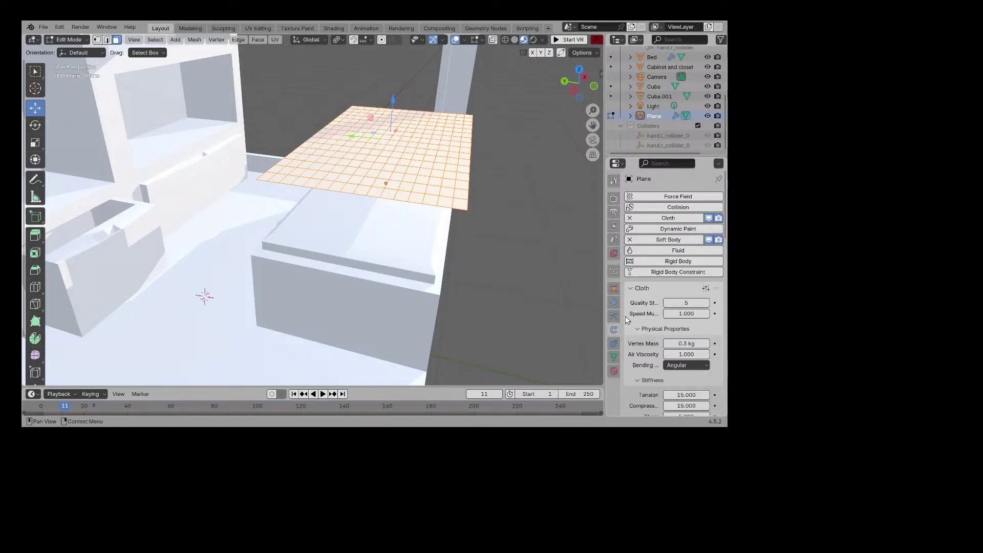
pyautogui.click(661, 240)
pyautogui.click(321, 394)
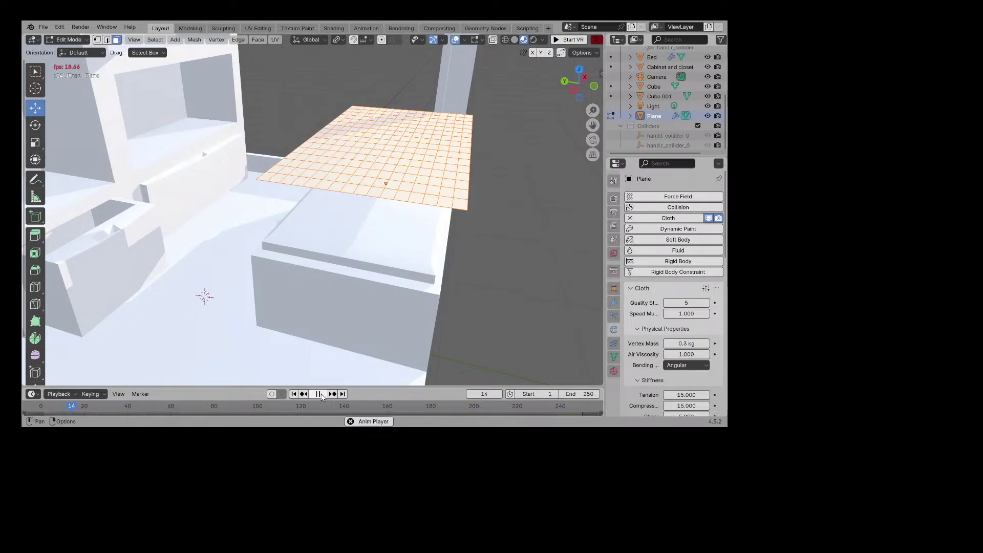
pyautogui.moveTo(88, 406); pyautogui.dragTo(41, 408)
# Step: Return the plane to Object Mode, play the cloth simulation and rewind to frame 0
pyautogui.click(68, 40)
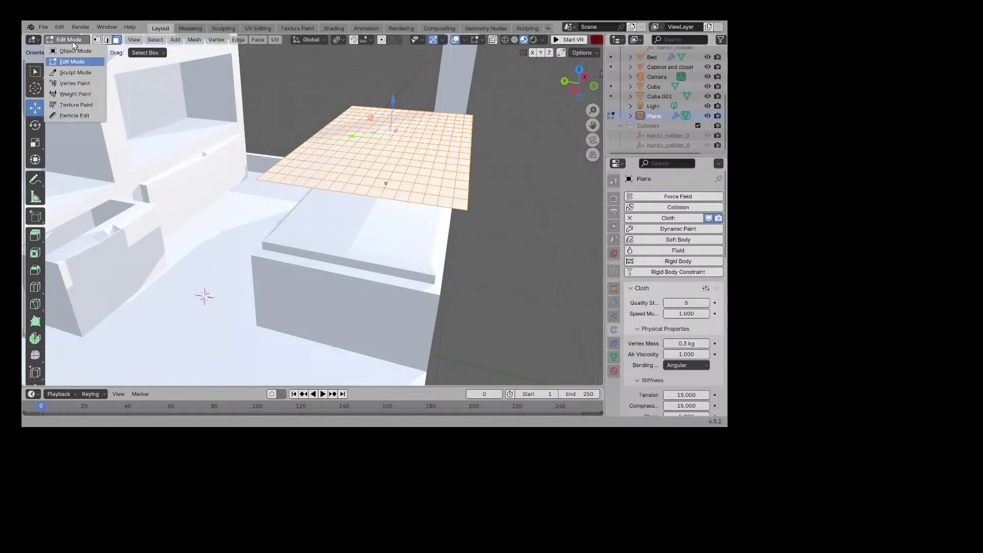
pyautogui.click(86, 59)
pyautogui.click(324, 395)
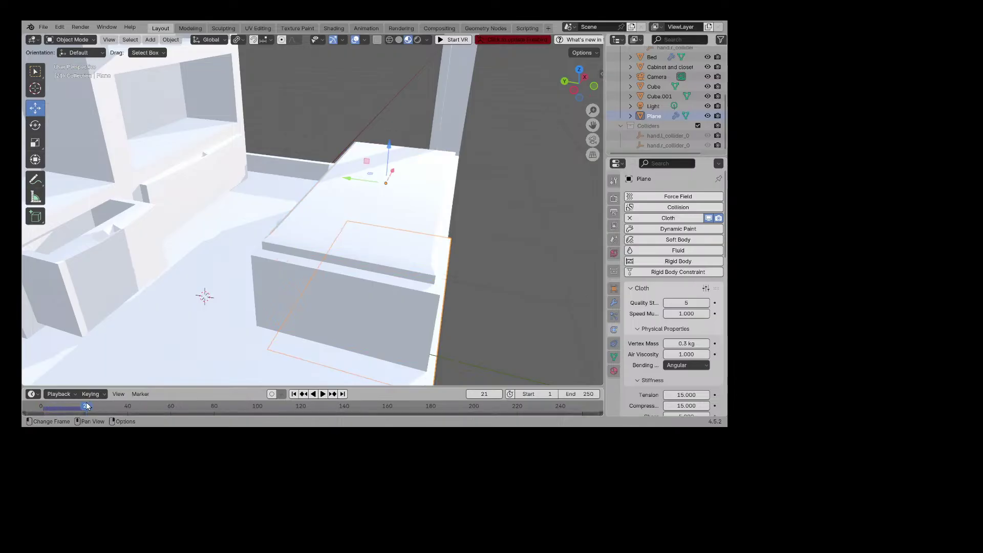
pyautogui.moveTo(86, 406); pyautogui.dragTo(42, 407)
pyautogui.click(45, 407)
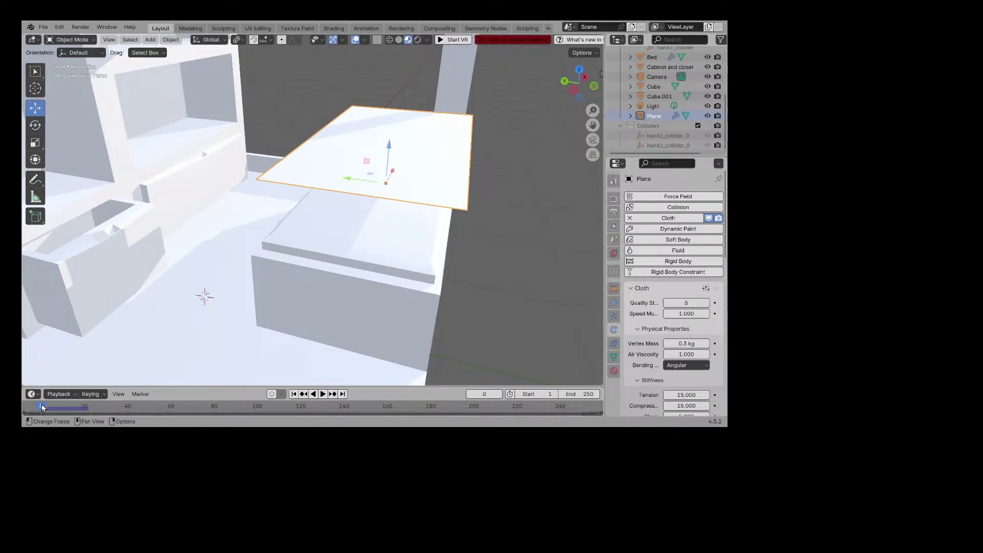
# Step: Select the bed and examine its particle and Softbody & Cloth collision settings
pyautogui.click(340, 275)
pyautogui.scroll(-4, 713, 255)
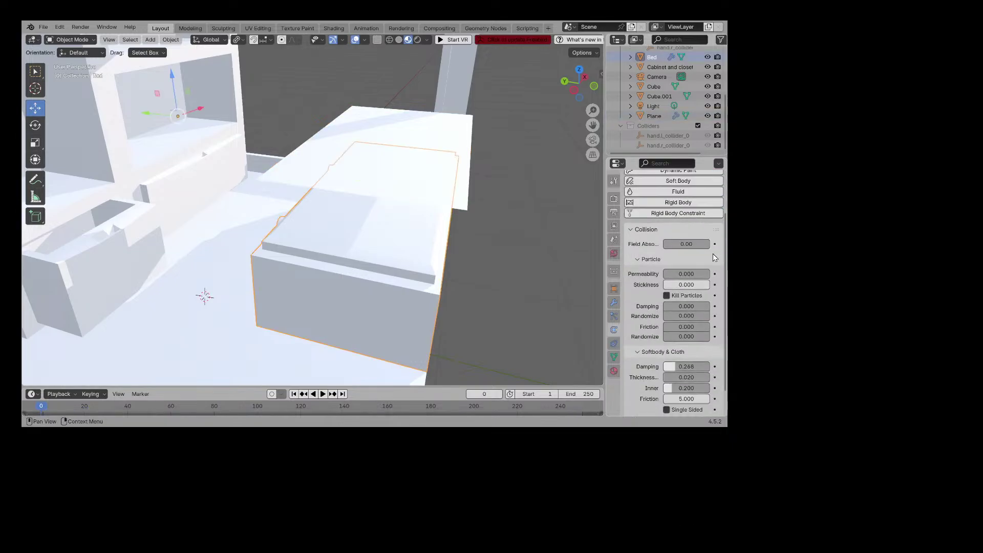
pyautogui.scroll(4, 714, 255)
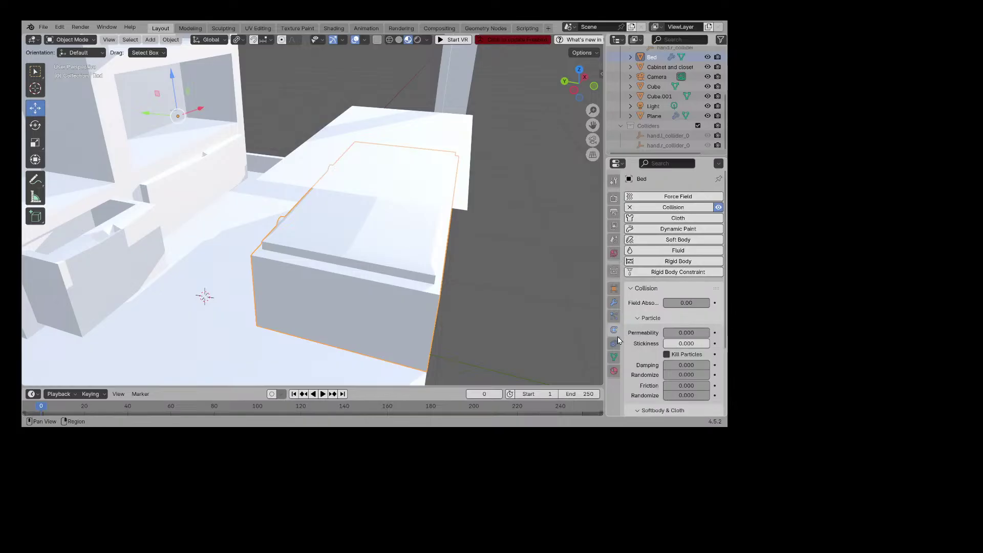
pyautogui.click(614, 302)
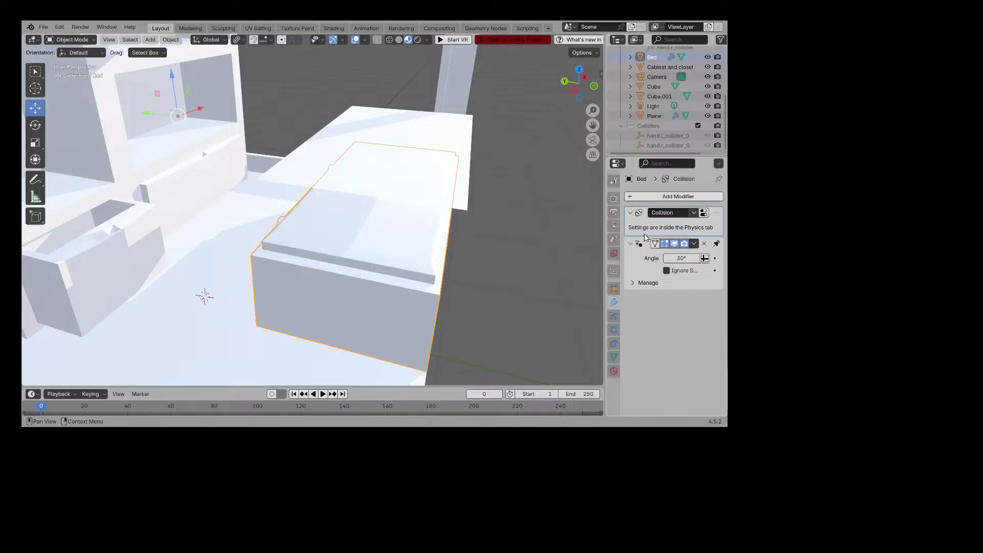
pyautogui.click(651, 196)
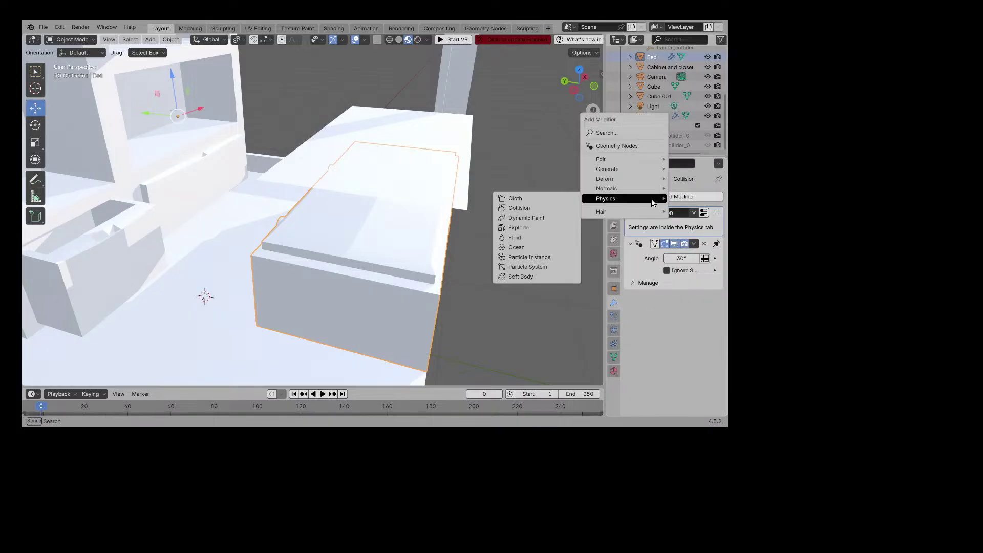
pyautogui.write('coll')
pyautogui.press('BackSpace')
pyautogui.press('BackSpace')
pyautogui.press('BackSpace')
pyautogui.press('BackSpace')
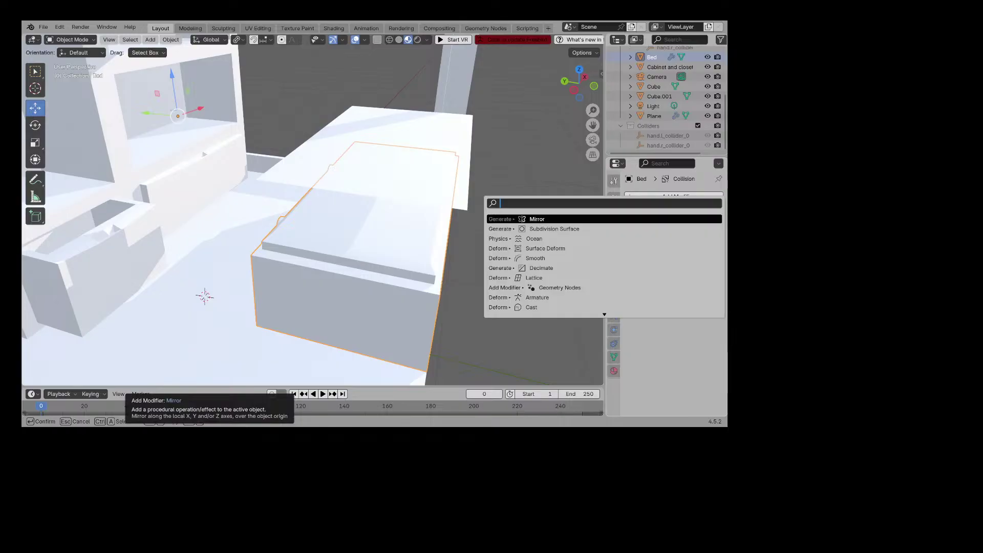
pyautogui.click(668, 333)
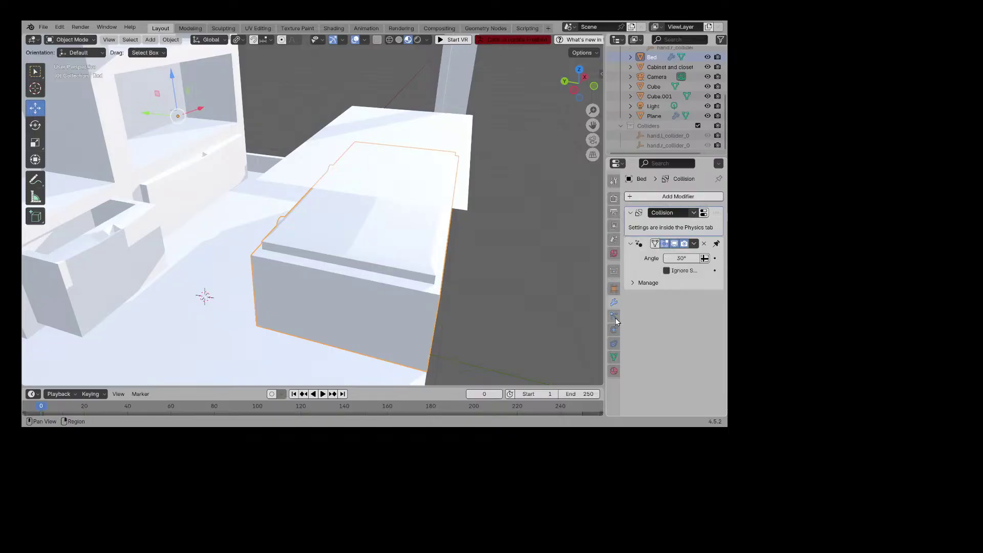
# Step: Set the bed's collision Field Absorption to 0.19, play the simulation and rewind to frame 0
pyautogui.click(614, 344)
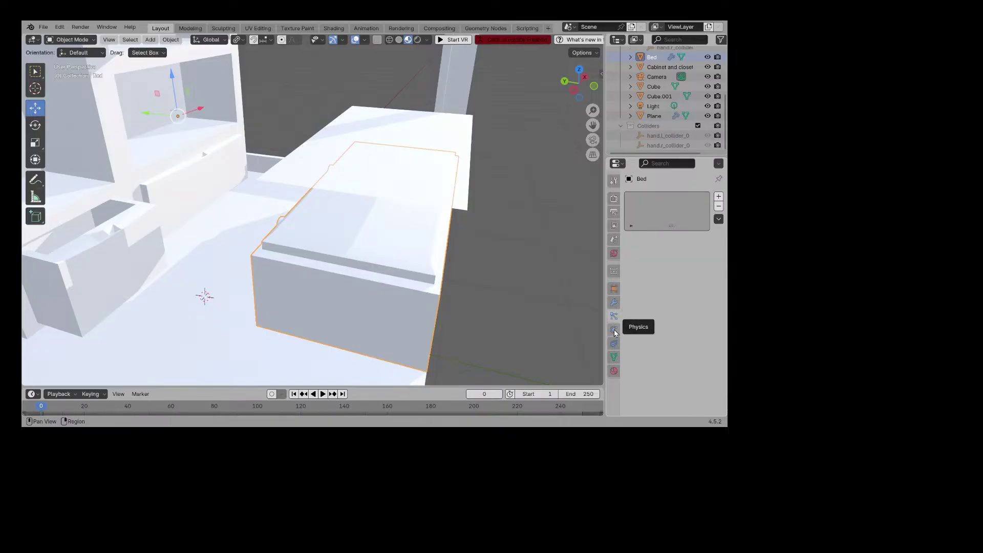
pyautogui.click(614, 331)
pyautogui.scroll(-3, 673, 298)
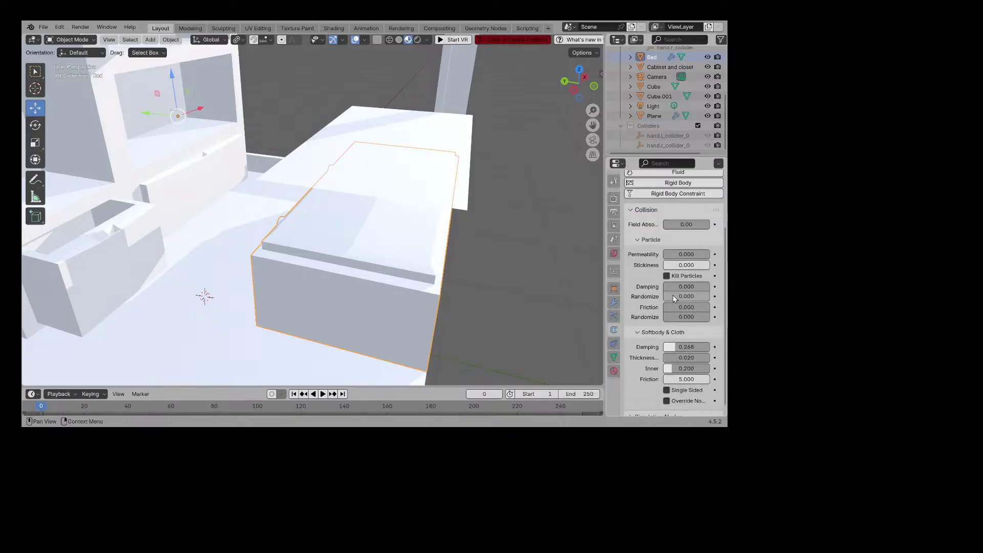
pyautogui.scroll(-1, 674, 298)
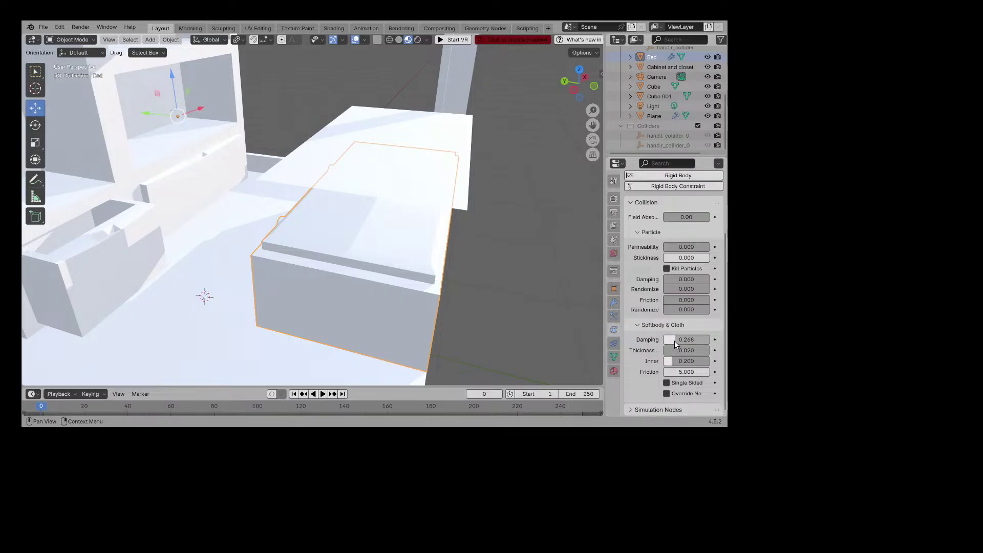
pyautogui.scroll(5, 637, 327)
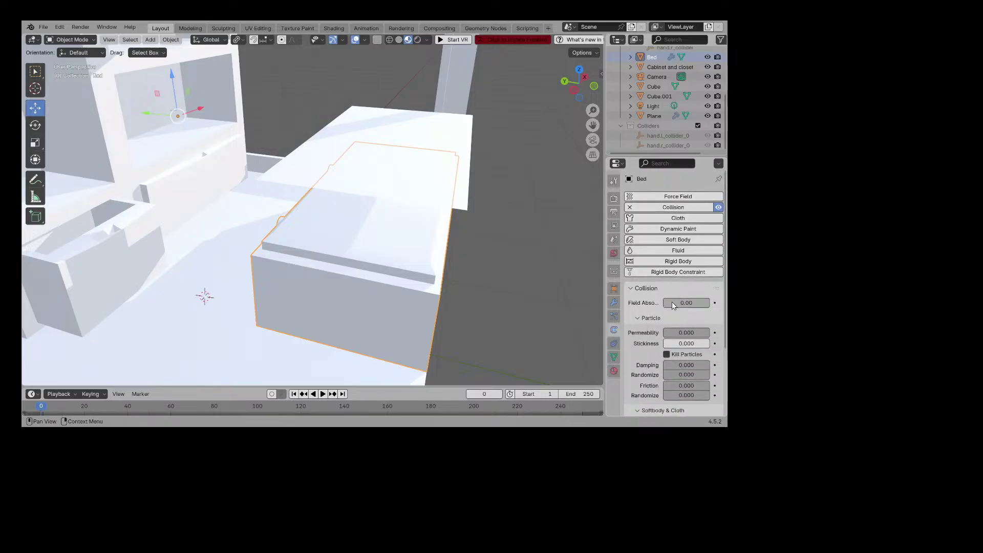
pyautogui.moveTo(671, 302); pyautogui.dragTo(679, 302)
pyautogui.click(321, 395)
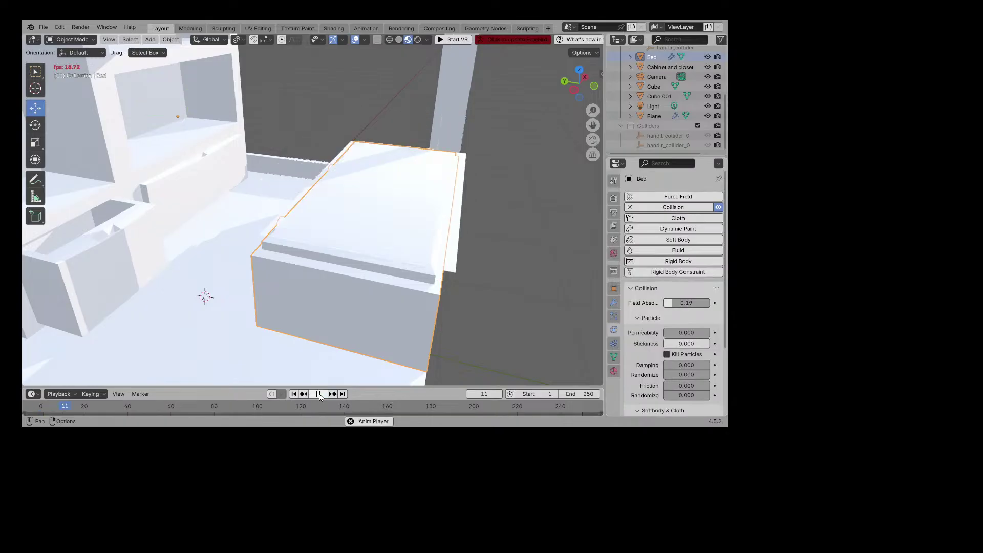
pyautogui.moveTo(149, 405); pyautogui.dragTo(41, 413)
pyautogui.press('space')
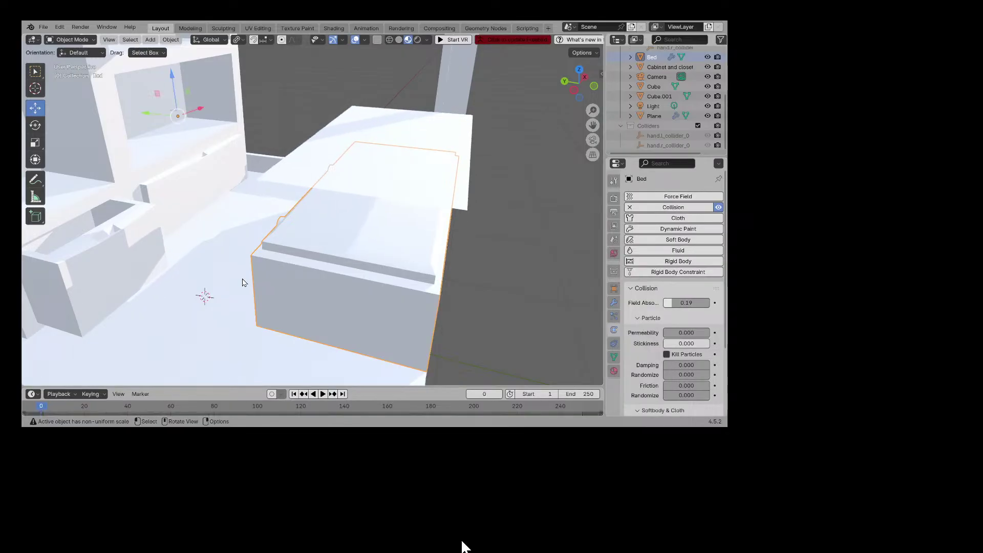
# Step: Add Rigid Body physics to the bed, play the simulation and rewind to frame 0
pyautogui.click(677, 262)
pyautogui.scroll(-10, 678, 271)
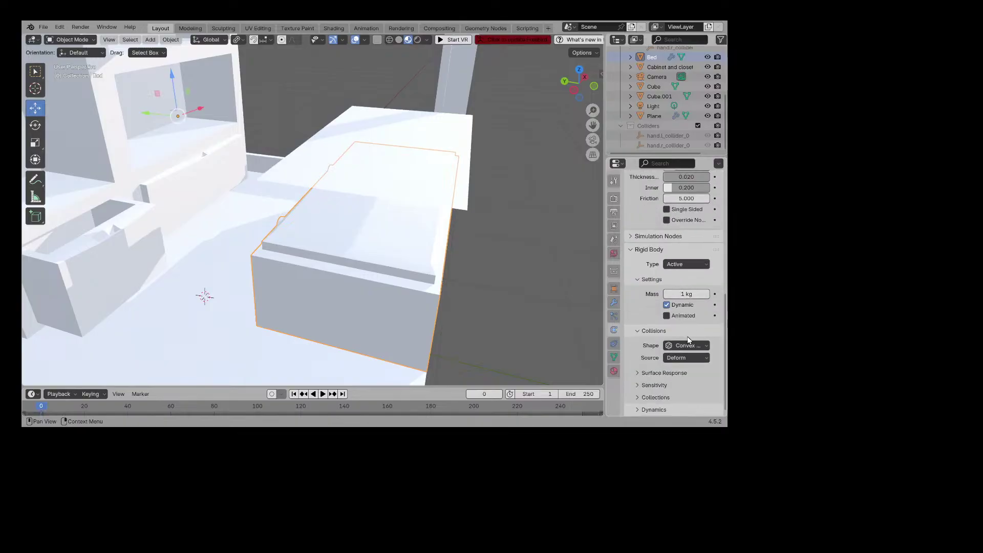
pyautogui.click(325, 394)
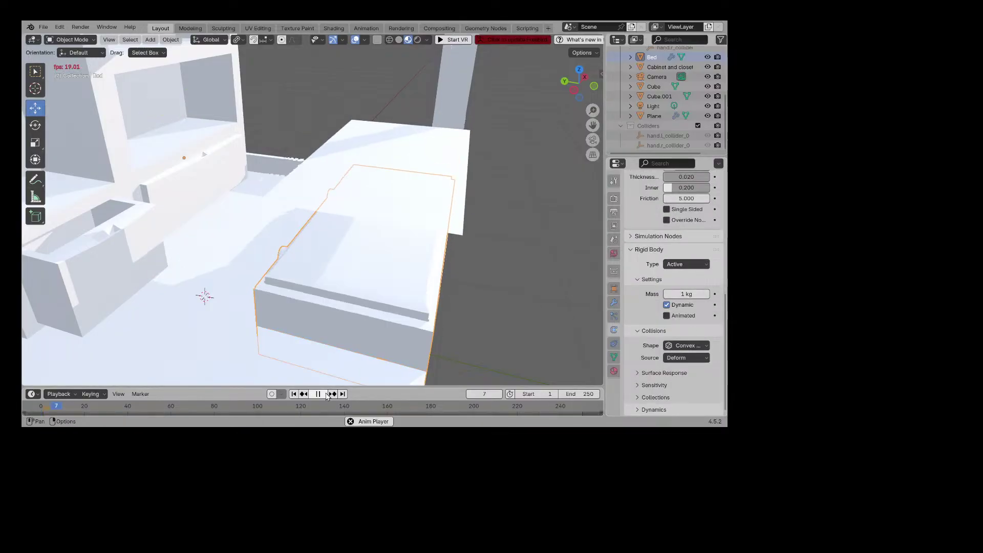
pyautogui.moveTo(63, 407); pyautogui.dragTo(42, 407)
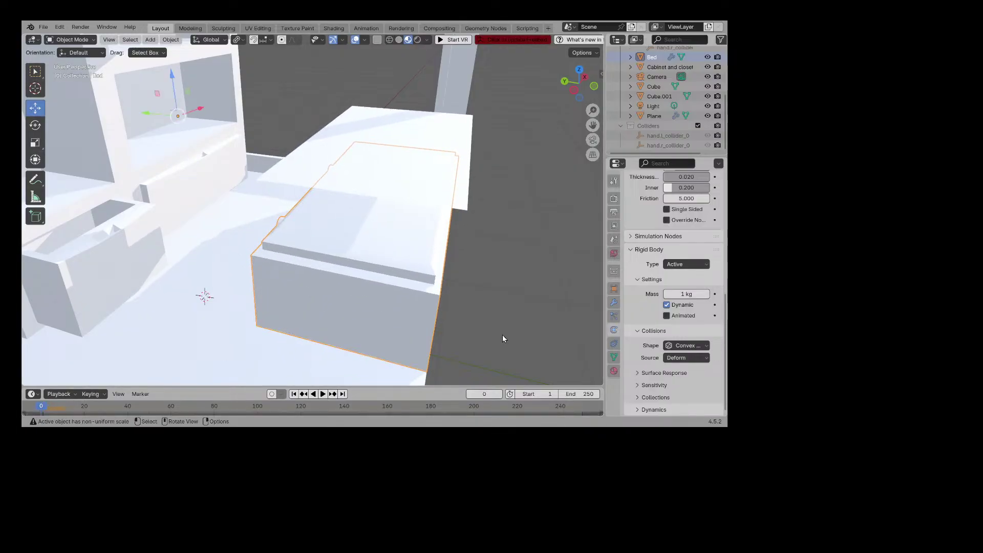
# Step: Change the bed's rigid body type to Passive, replay the simulation and rewind to frame 0
pyautogui.click(687, 264)
pyautogui.click(680, 286)
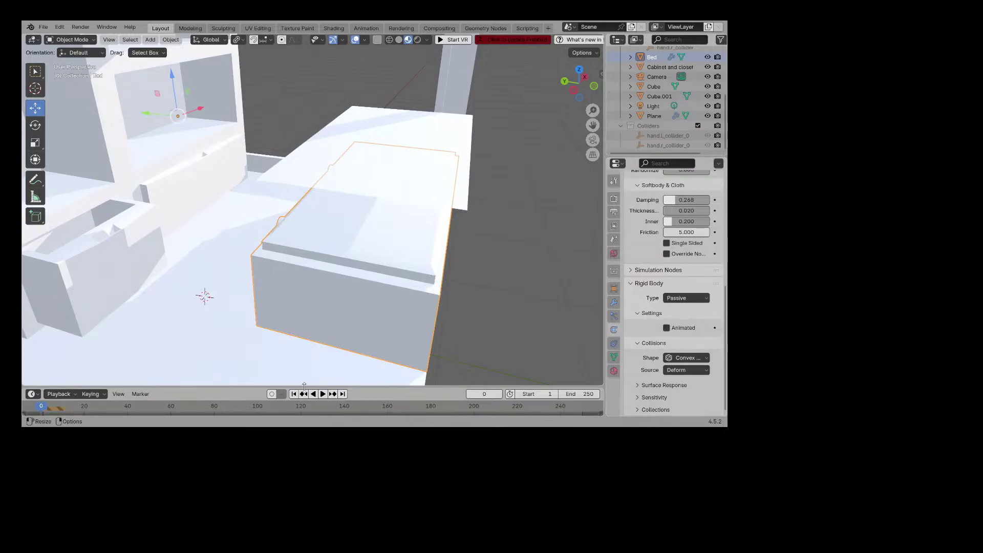
pyautogui.click(323, 393)
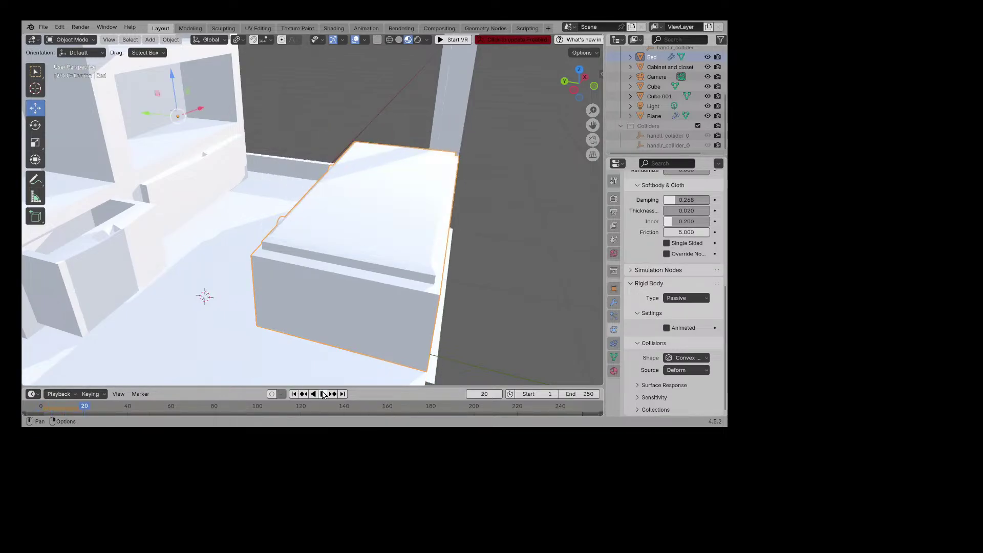
pyautogui.moveTo(92, 407); pyautogui.dragTo(41, 413)
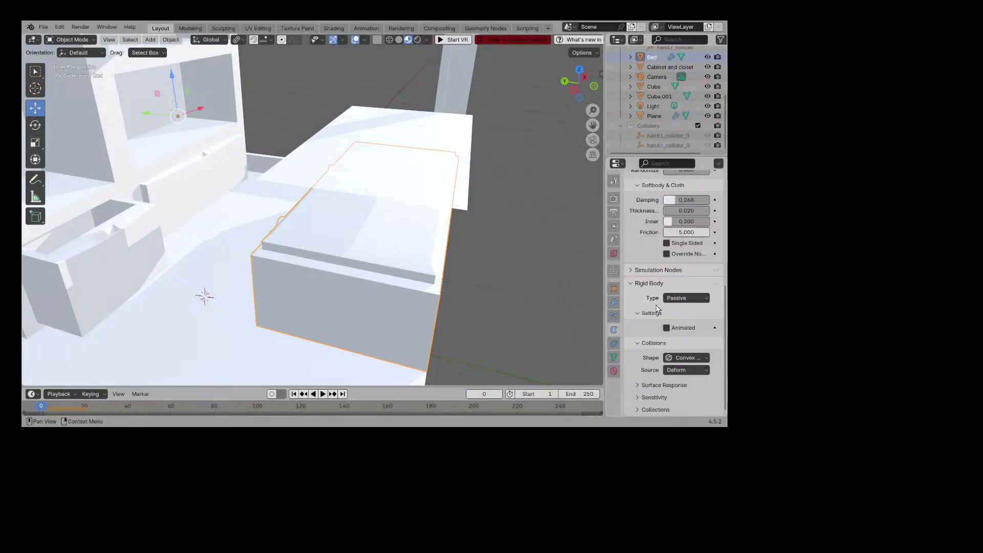
pyautogui.click(614, 370)
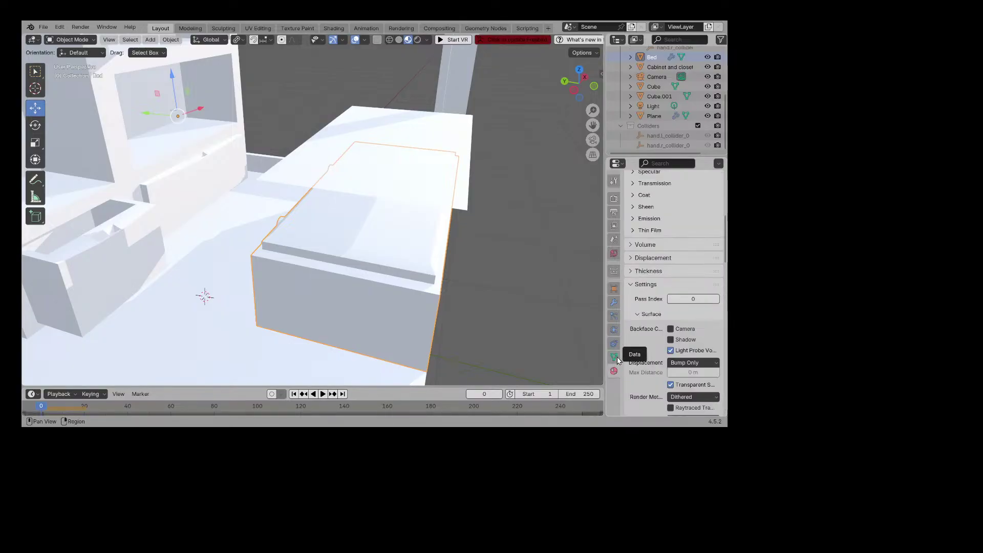
pyautogui.click(616, 358)
pyautogui.click(619, 306)
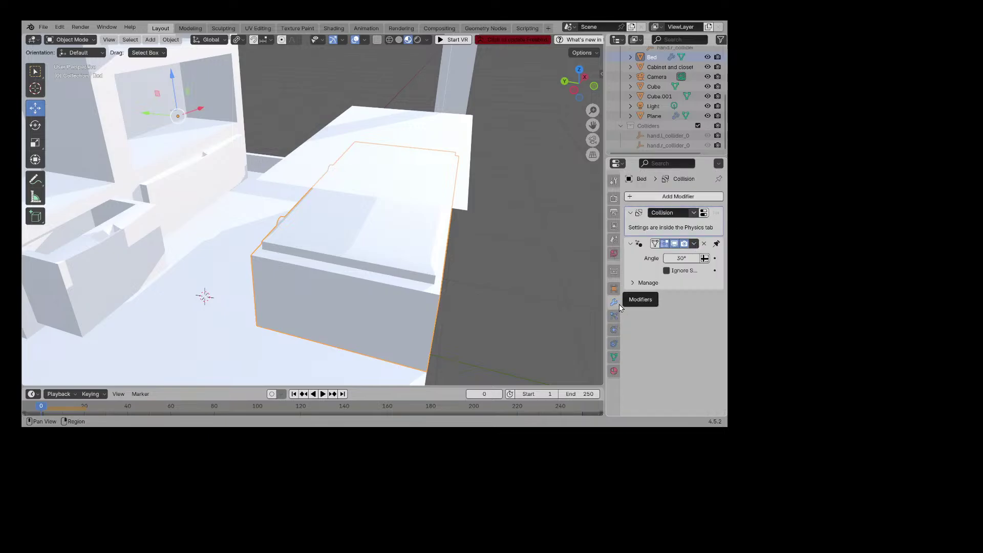
pyautogui.click(649, 197)
pyautogui.moveTo(650, 200)
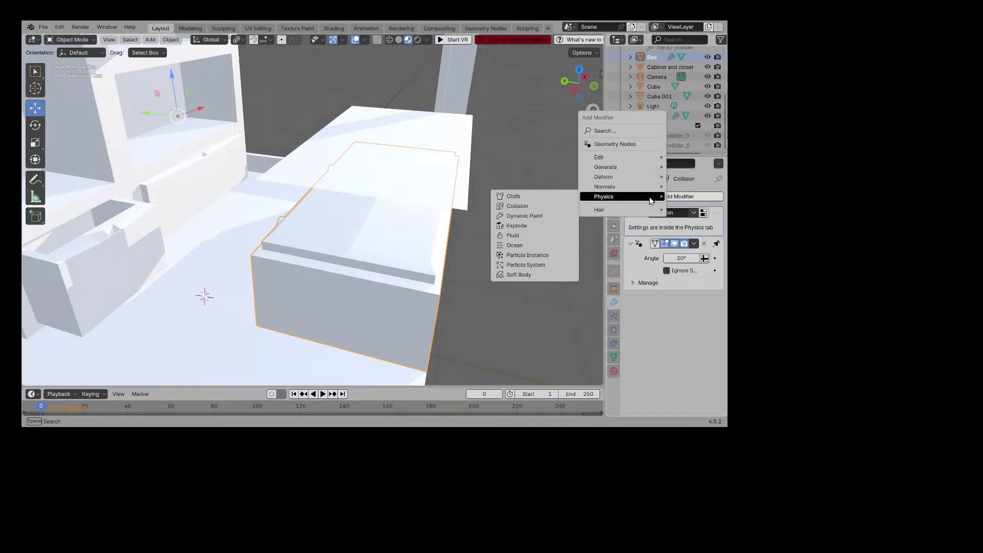
pyautogui.write('simu')
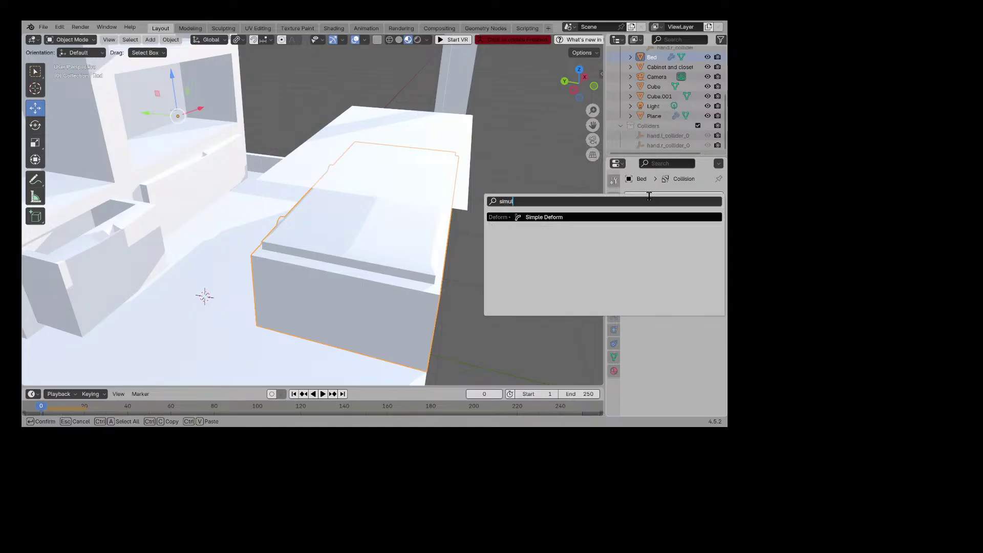
pyautogui.press('BackSpace')
pyautogui.press('BackSpace')
pyautogui.press('BackSpace')
pyautogui.press('BackSpace')
pyautogui.press('BackSpace')
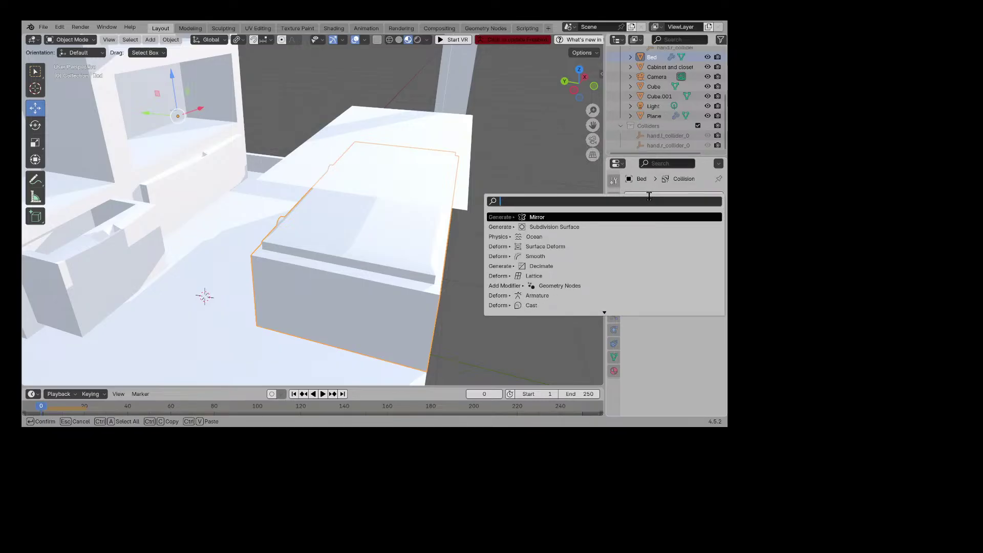
pyautogui.press('Escape')
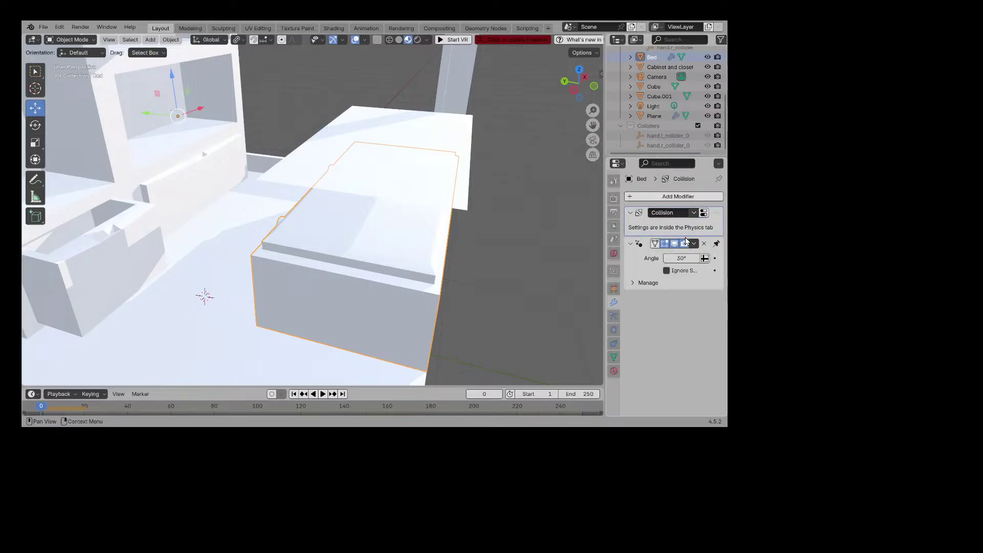
# Step: Remove the bed's smoothing modifier with the 30° angle, keeping only the Collision modifier
pyautogui.click(704, 244)
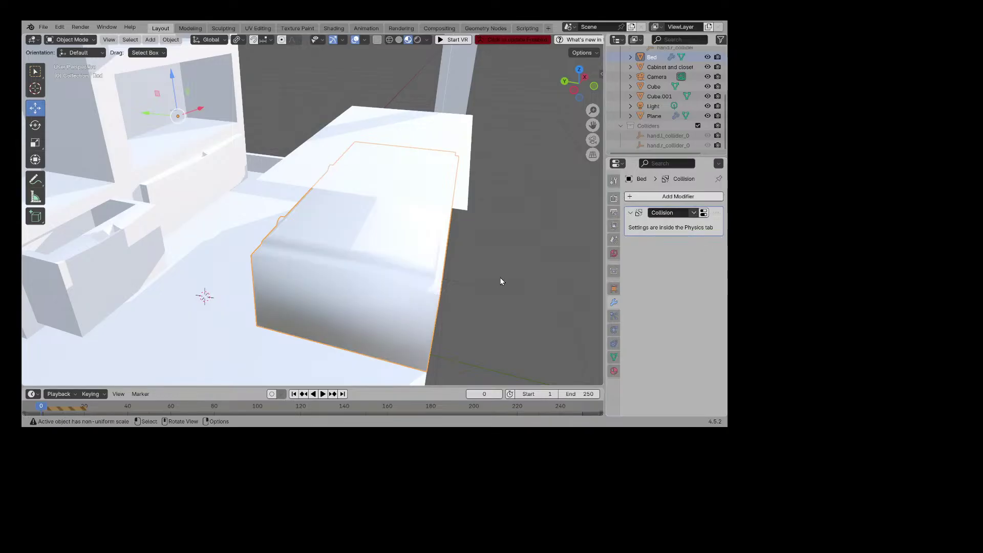
pyautogui.hotkey('ctrl', 'z')
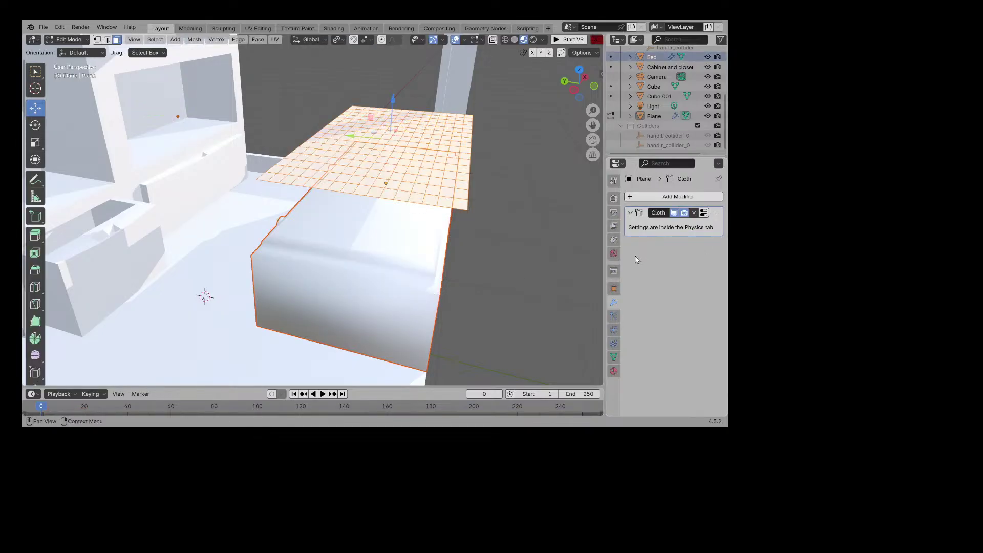
pyautogui.click(362, 251)
pyautogui.rightClick(362, 250)
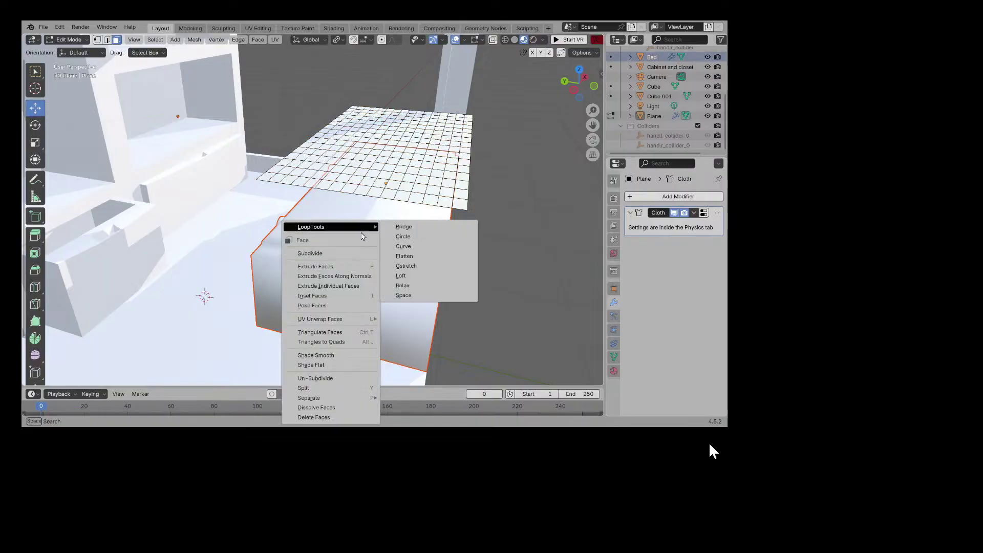
pyautogui.click(612, 57)
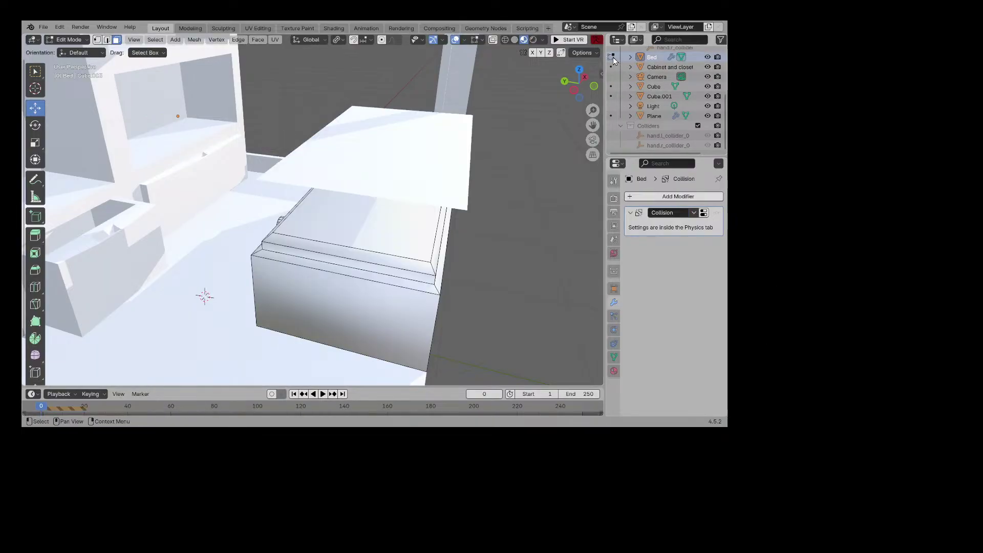
pyautogui.click(69, 39)
pyautogui.click(72, 57)
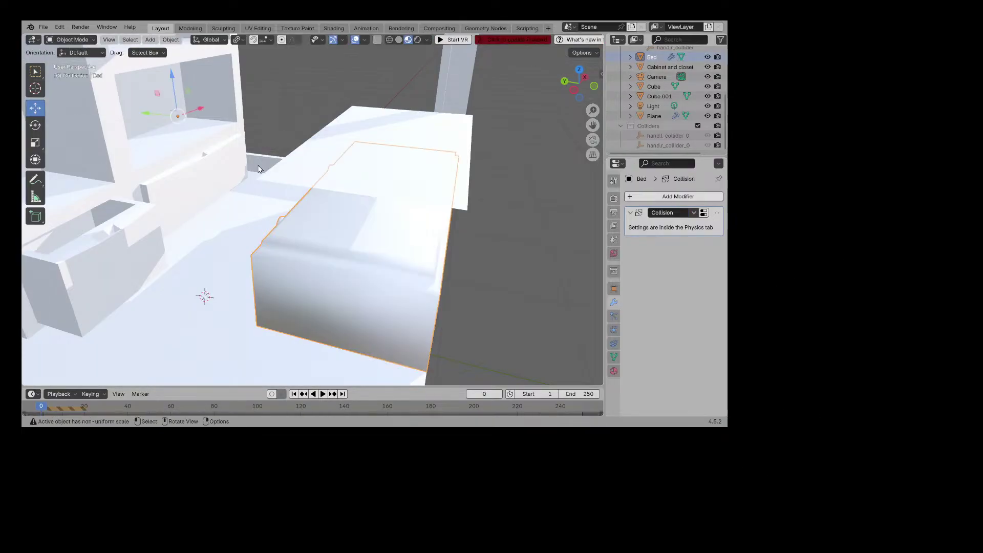
# Step: Apply Shade Auto Smooth to the bed, play the simulation and rewind to frame 2
pyautogui.rightClick(333, 248)
pyautogui.click(365, 77)
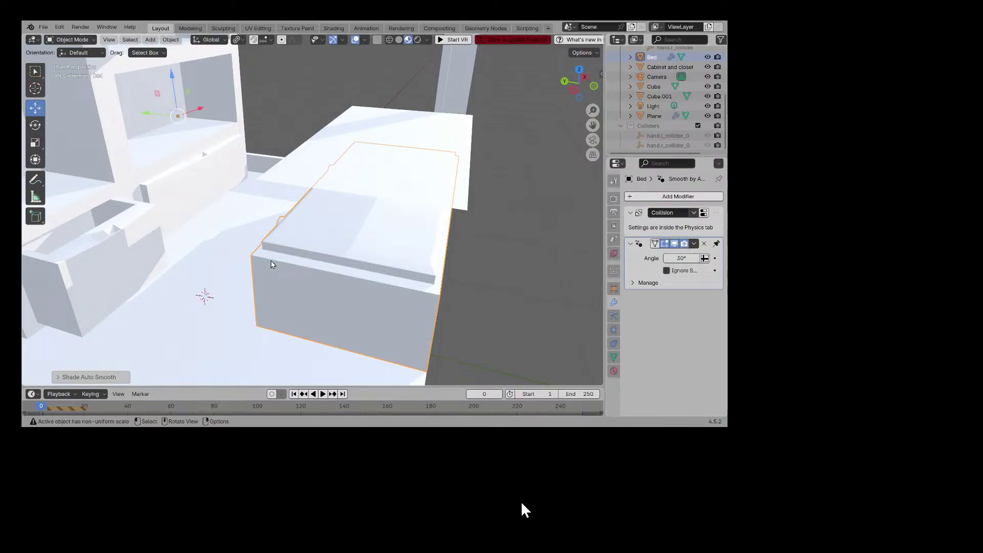
pyautogui.click(322, 394)
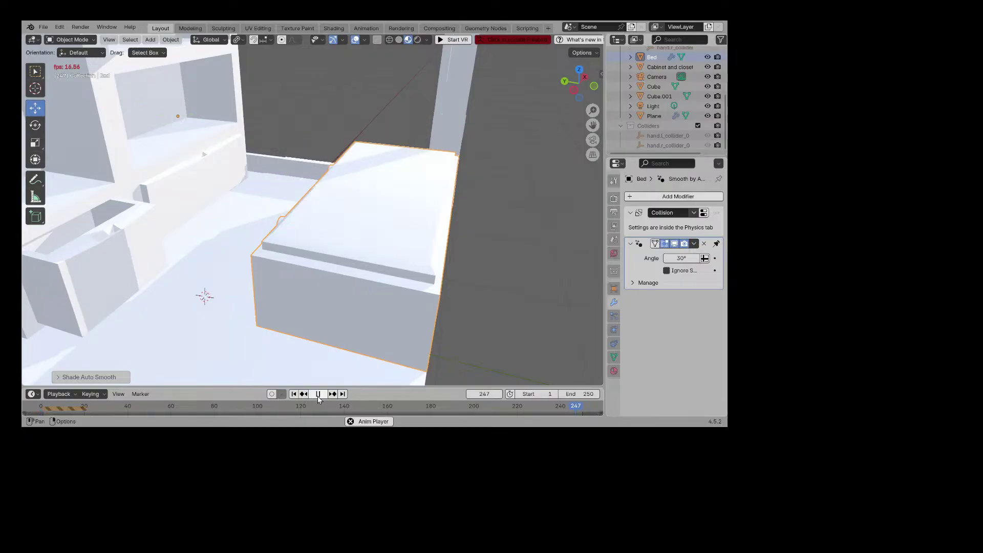
pyautogui.click(320, 397)
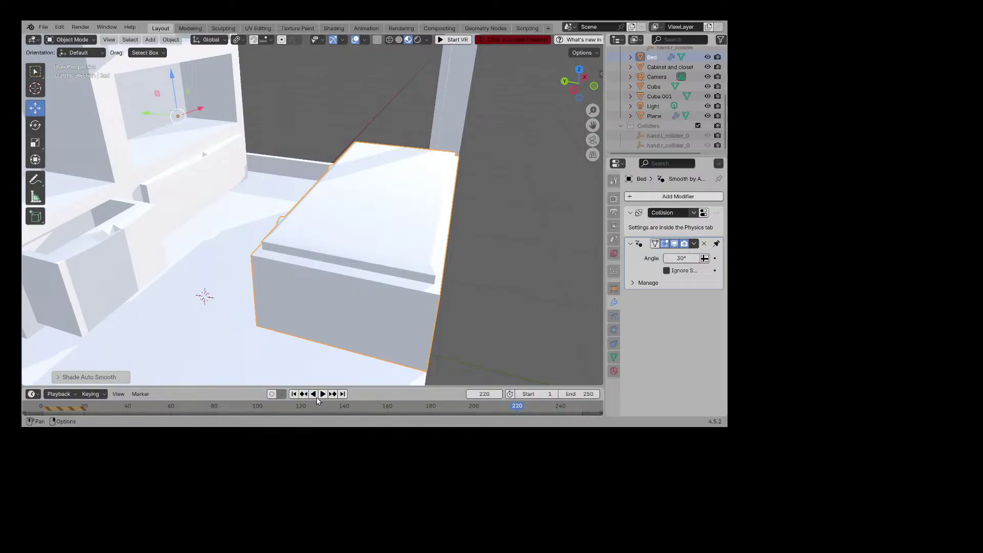
pyautogui.moveTo(86, 408); pyautogui.dragTo(46, 408)
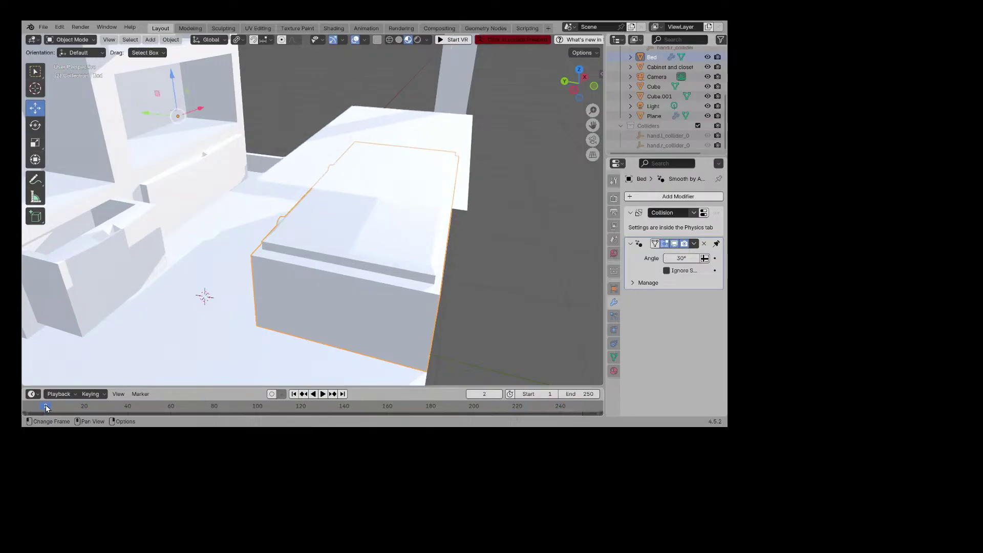
# Step: Add Soft Body physics to the plane above the bed, play the simulation and rewind to frame 1
pyautogui.click(471, 199)
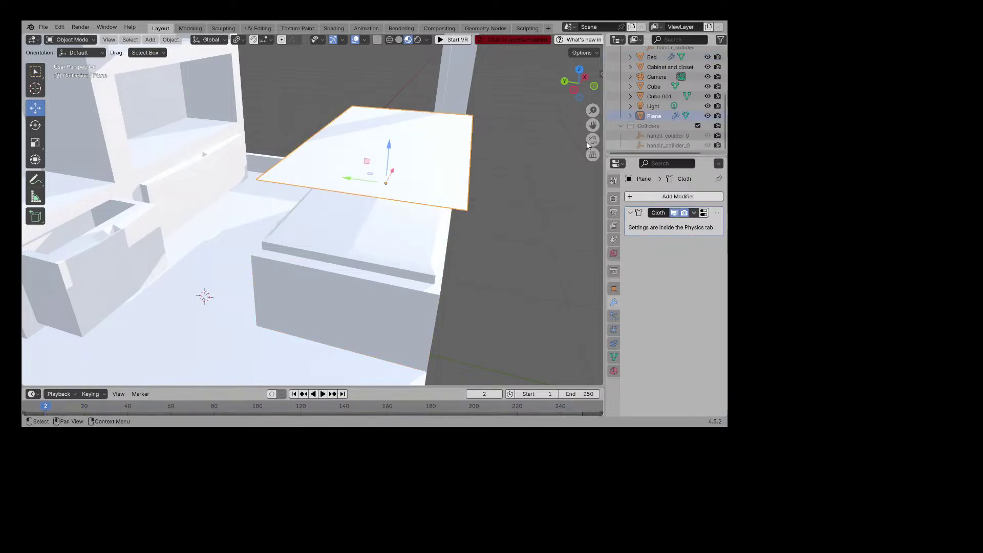
pyautogui.click(654, 197)
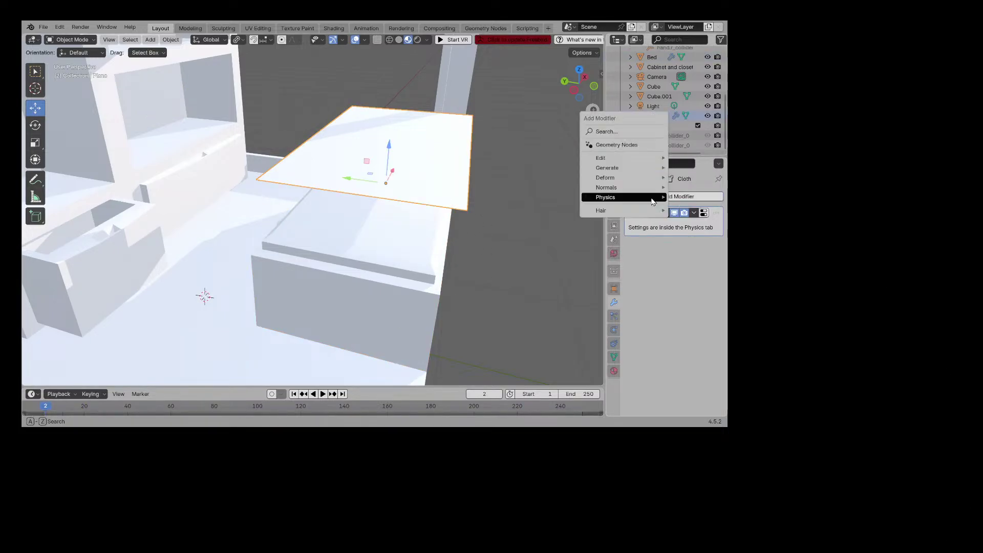
pyautogui.moveTo(653, 200)
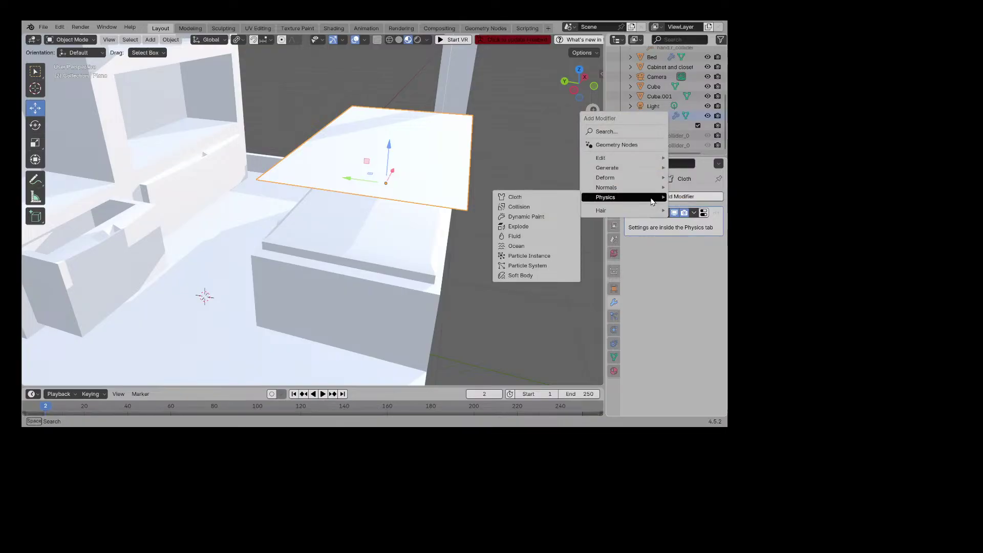
pyautogui.click(614, 316)
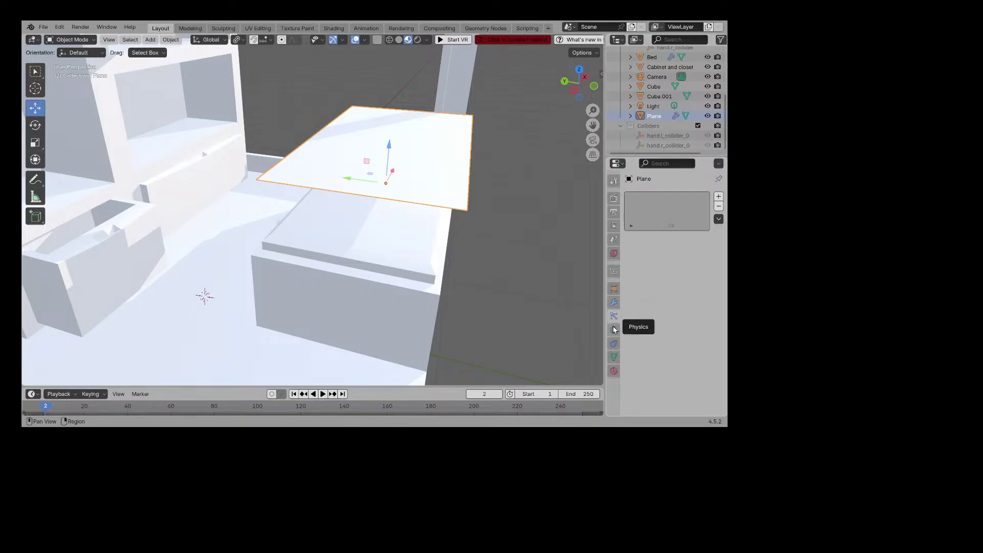
pyautogui.click(614, 330)
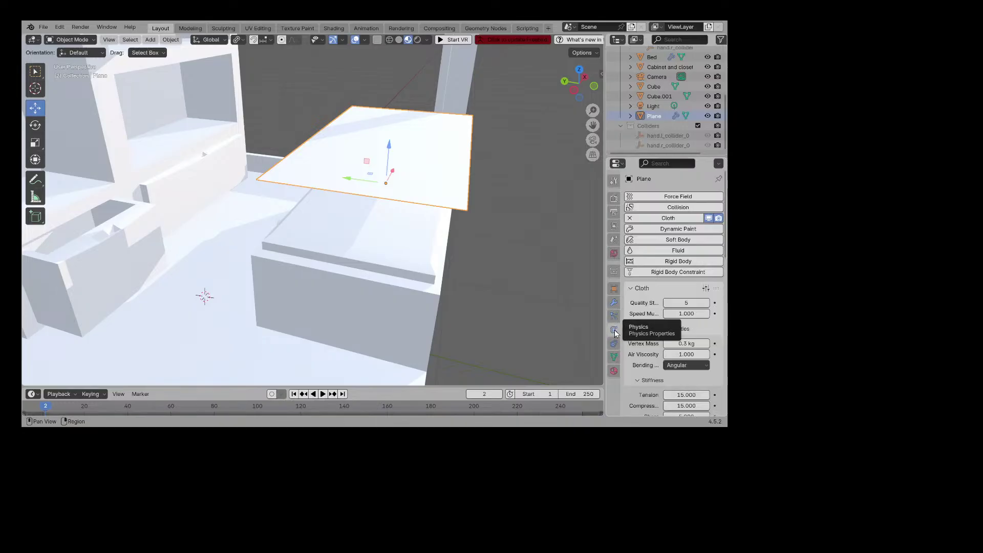
pyautogui.click(678, 239)
pyautogui.scroll(-15, 694, 299)
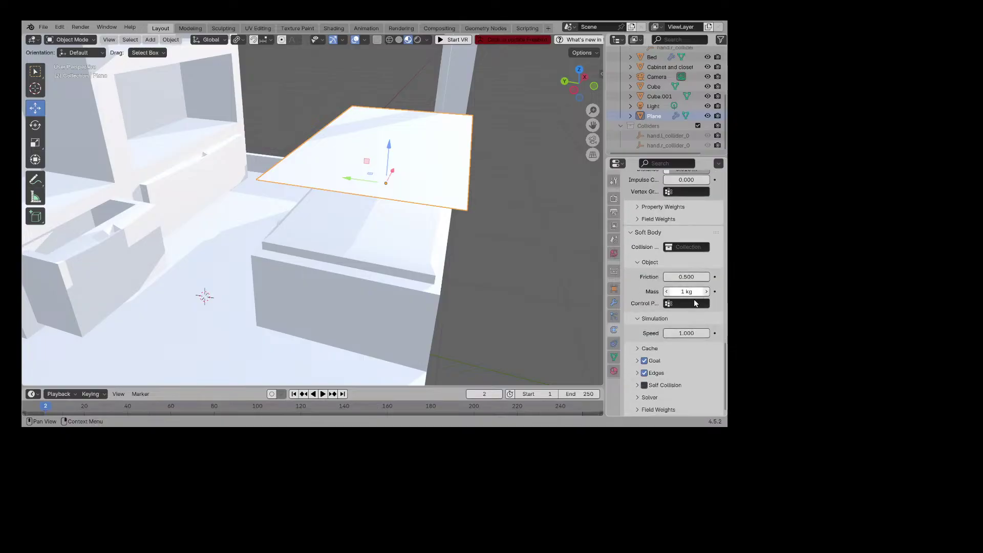
pyautogui.click(323, 394)
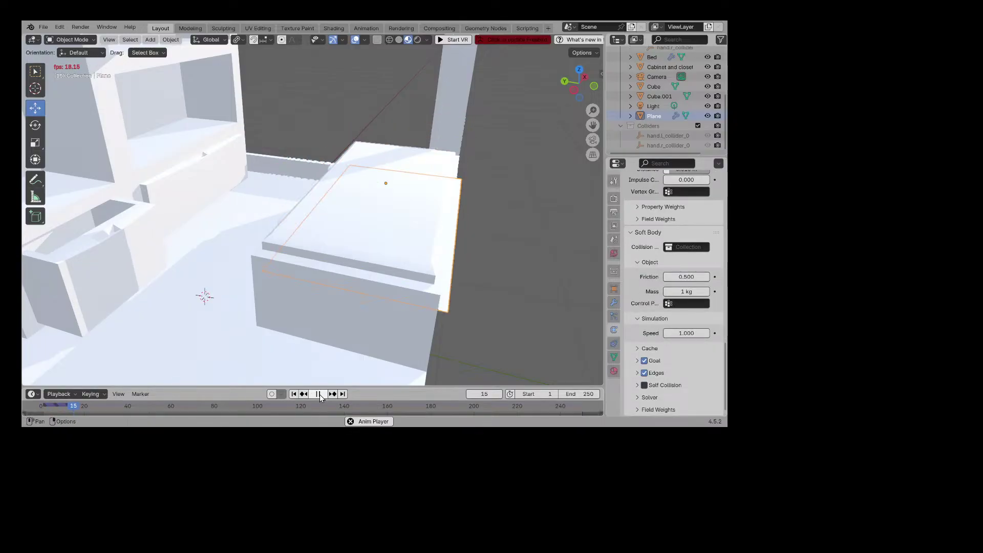
pyautogui.moveTo(39, 408); pyautogui.dragTo(44, 410)
# Step: Try RigidBodyWorld as the plane's soft body collision collection, playing the simulation and rewinding to frame 2
pyautogui.click(688, 248)
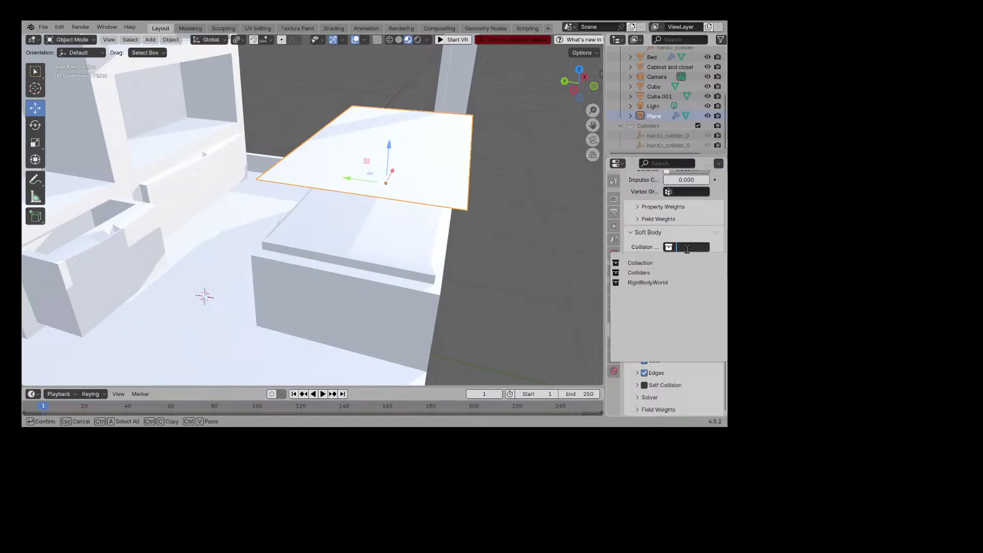
pyautogui.click(648, 283)
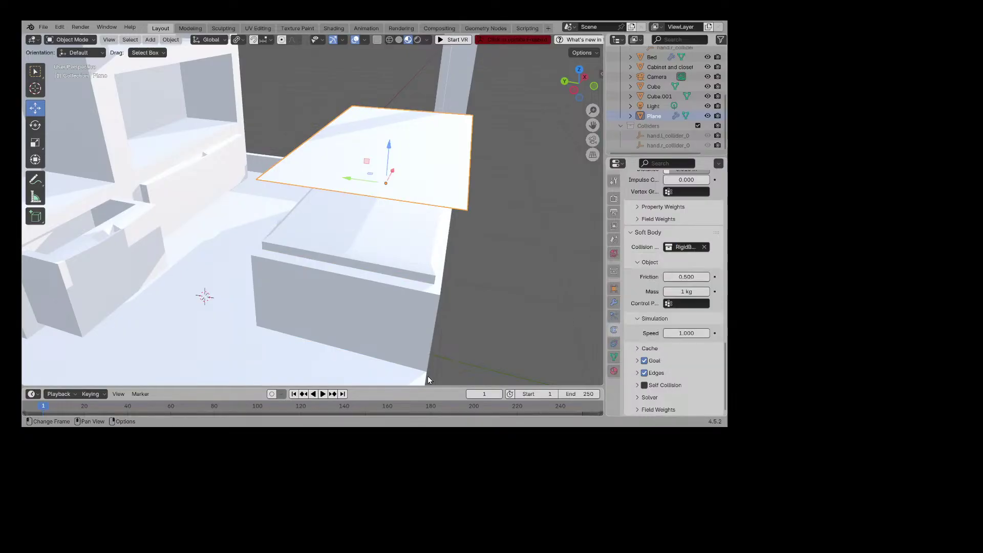
pyautogui.click(319, 396)
pyautogui.click(322, 396)
pyautogui.click(323, 396)
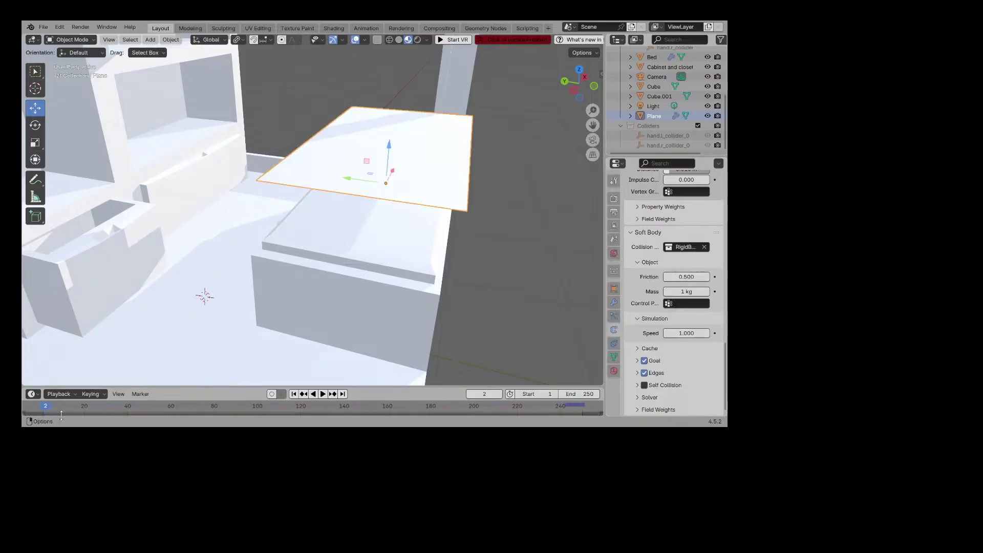
# Step: Clear the plane's soft body collision collection, enable Self Collision, play the simulation and rewind to frame -1
pyautogui.click(704, 247)
pyautogui.click(666, 385)
pyautogui.scroll(-3, 667, 381)
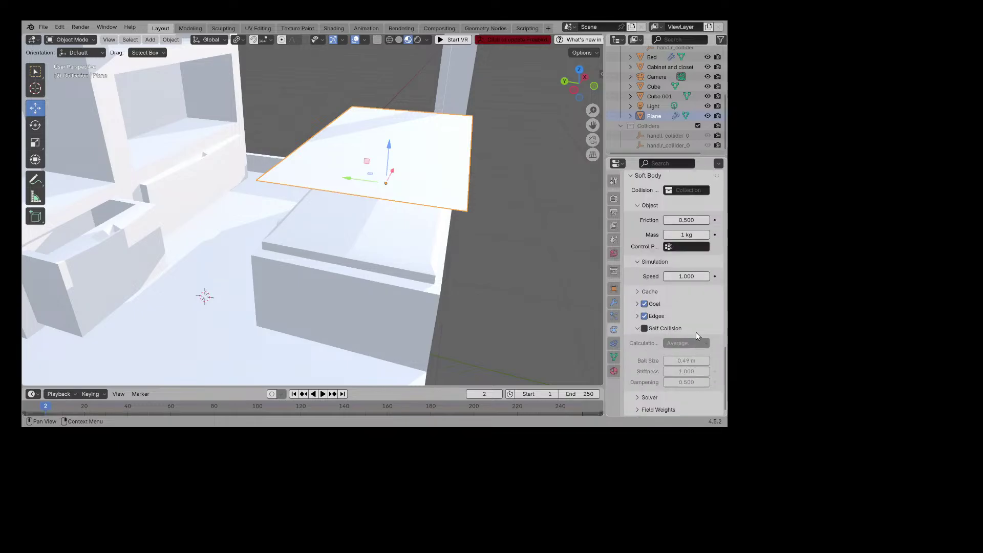
pyautogui.click(666, 330)
pyautogui.click(322, 394)
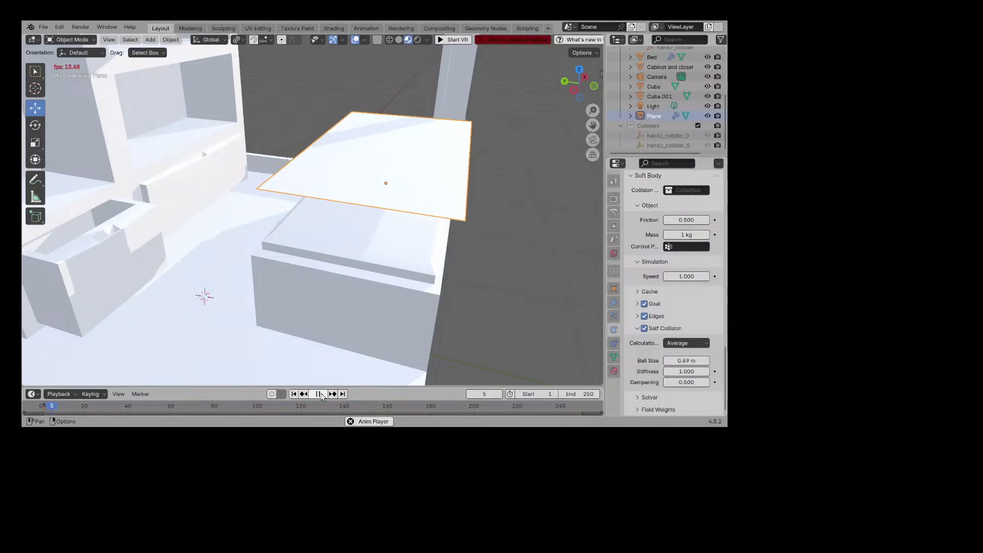
pyautogui.click(318, 393)
pyautogui.moveTo(410, 286); pyautogui.dragTo(467, 248, button='middle')
pyautogui.moveTo(84, 408); pyautogui.dragTo(38, 407)
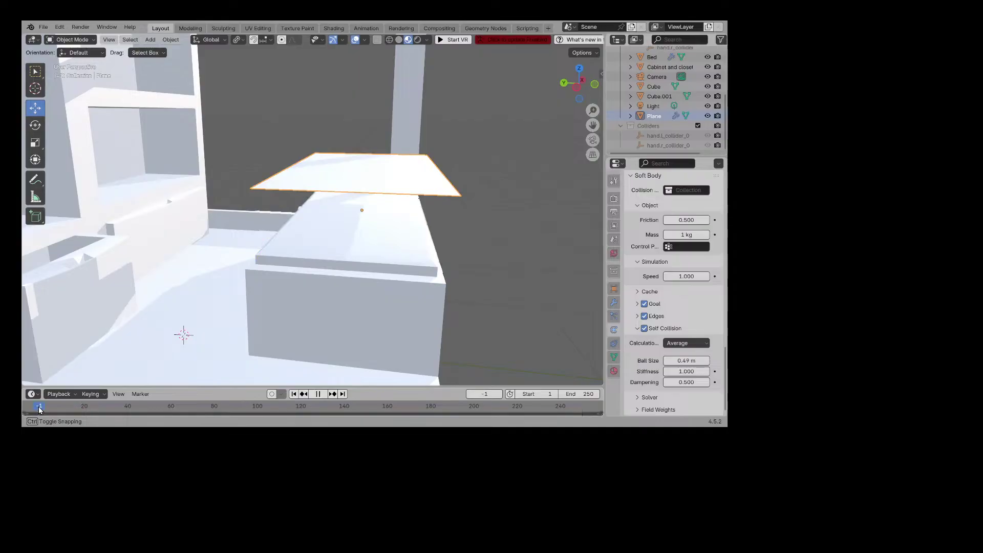
pyautogui.moveTo(40, 410); pyautogui.dragTo(40, 410)
# Step: Subdivide all faces of the plane's mesh once more and triangulate them, returning to Object Mode
pyautogui.click(90, 40)
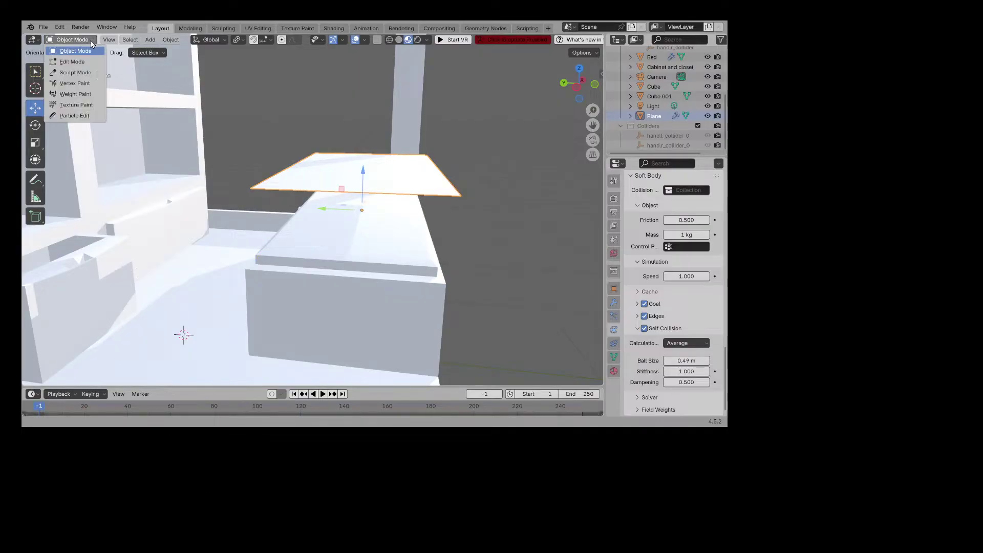
pyautogui.click(69, 63)
pyautogui.moveTo(235, 145); pyautogui.dragTo(244, 162, button='middle')
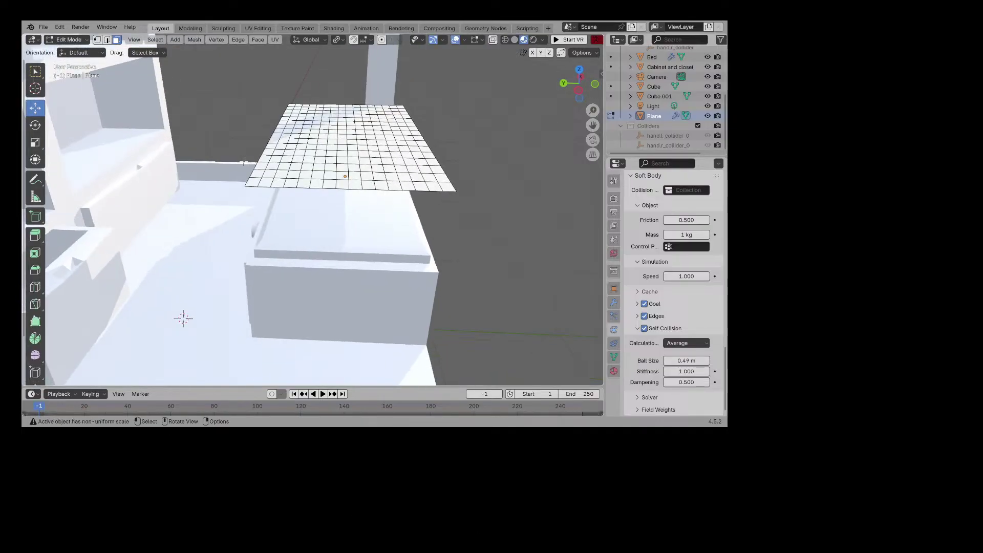
pyautogui.press('a')
pyautogui.rightClick(274, 147)
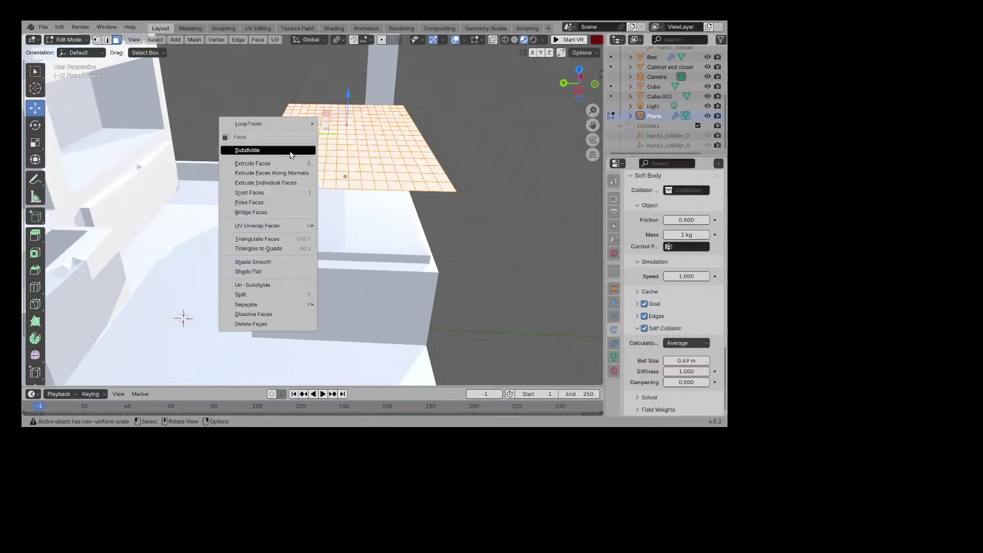
pyautogui.click(274, 147)
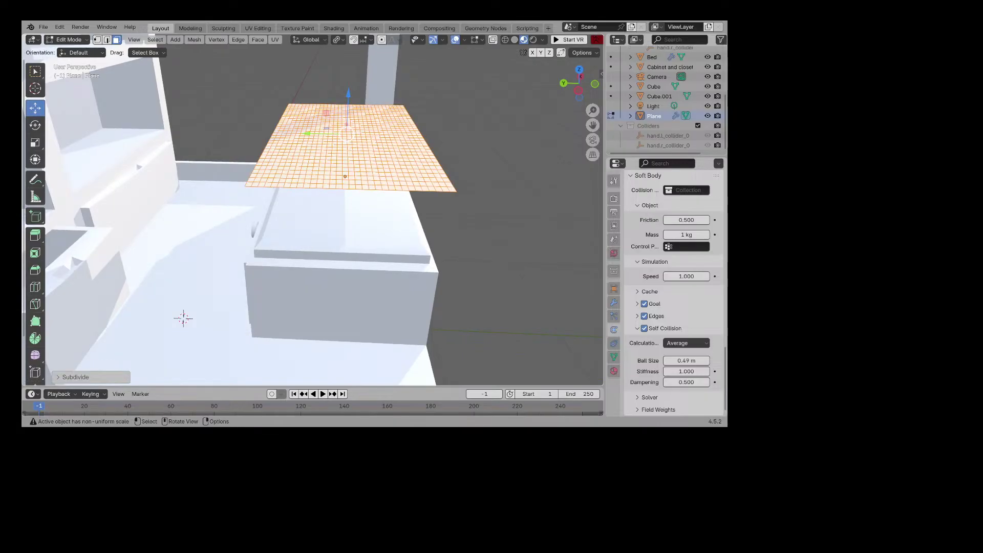
pyautogui.rightClick(339, 129)
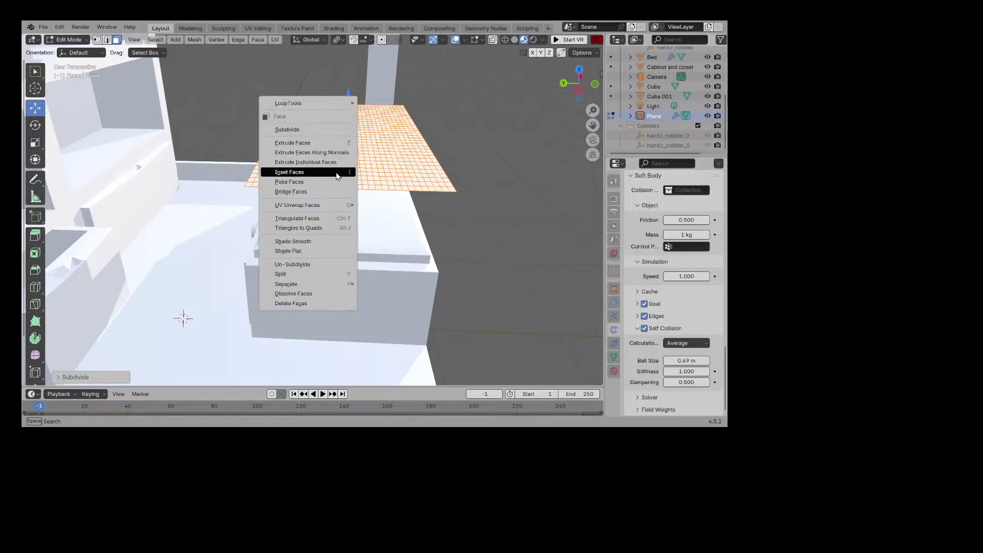
pyautogui.click(325, 219)
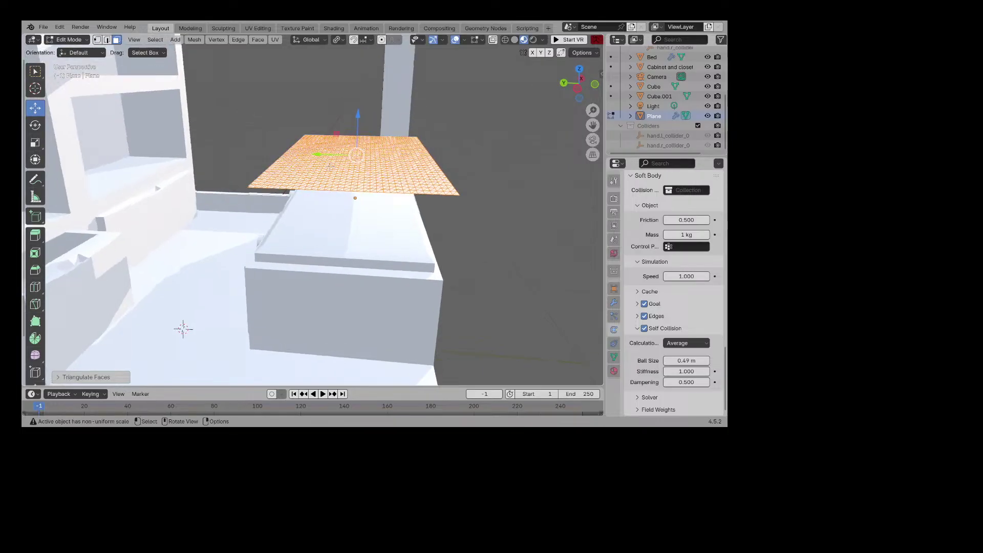
pyautogui.click(68, 40)
pyautogui.click(69, 53)
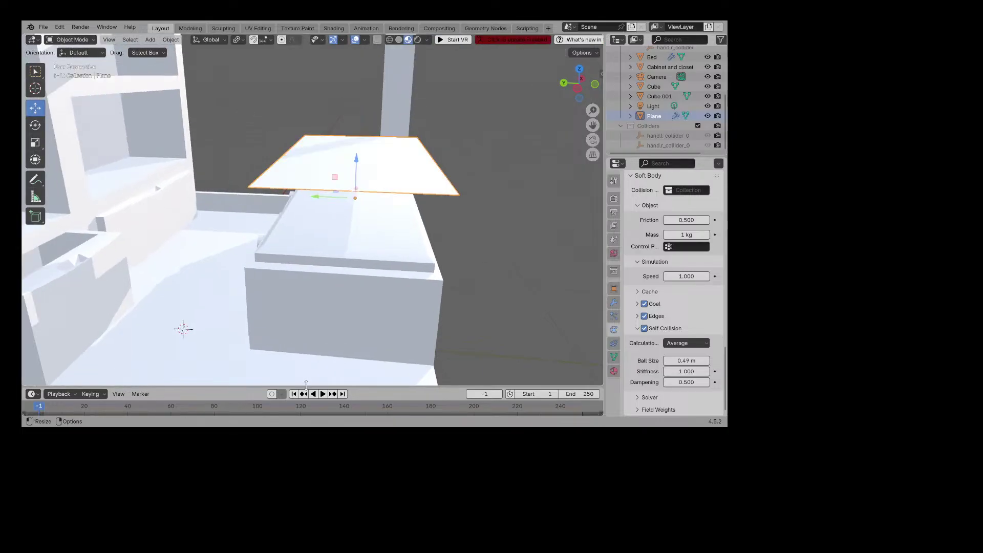
# Step: Play the simulation, pause it at frame 32 and inspect how the plane drapes over the bed
pyautogui.click(319, 394)
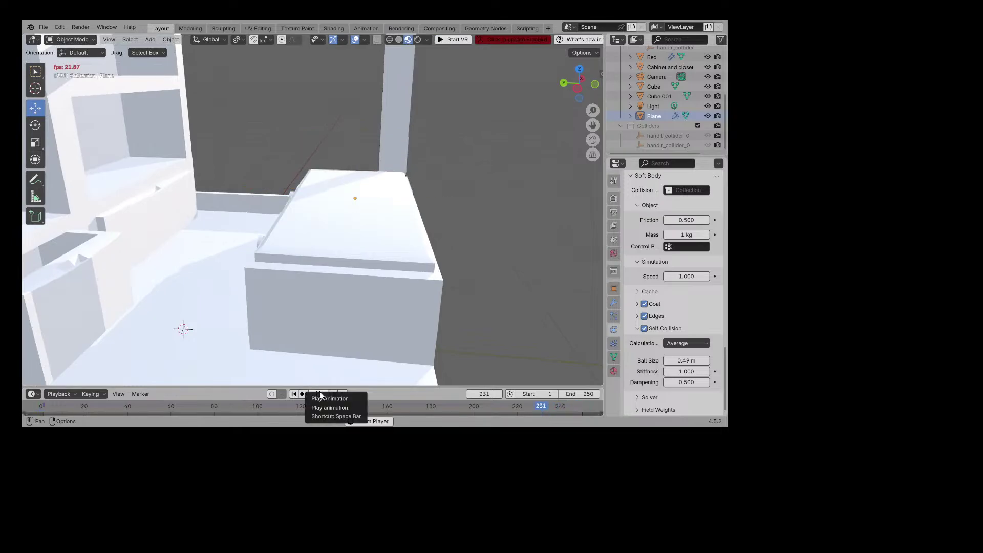
pyautogui.click(323, 394)
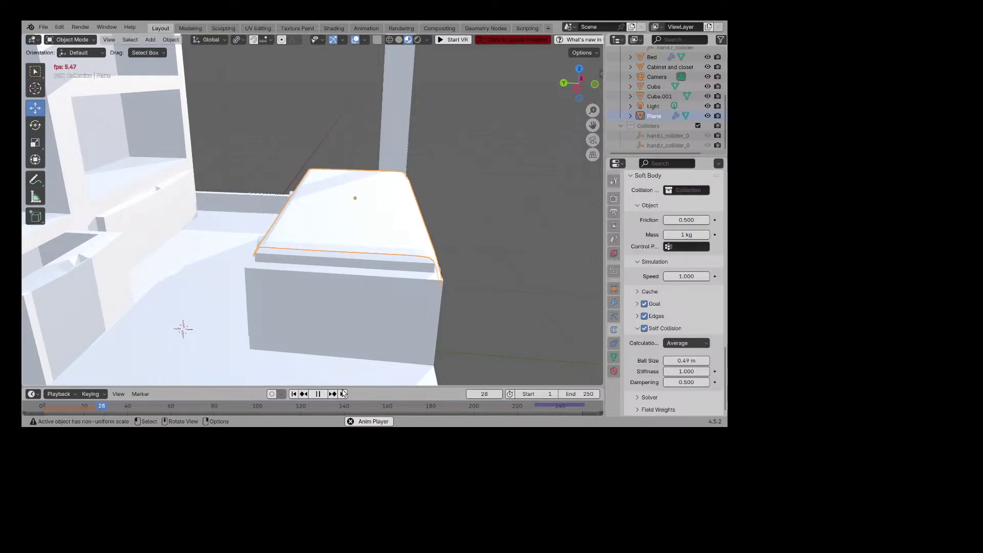
pyautogui.press('space')
pyautogui.moveTo(398, 328); pyautogui.dragTo(343, 259, button='middle')
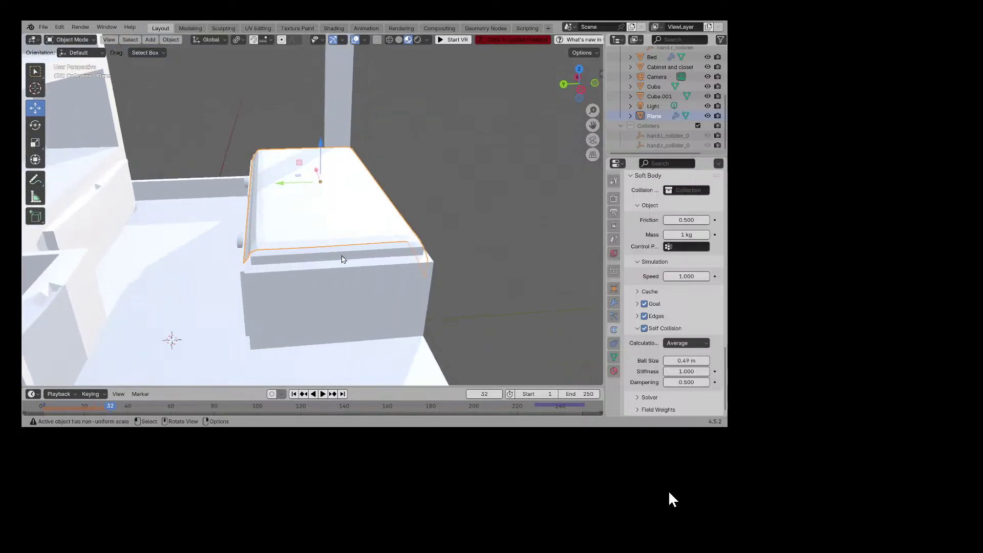
# Step: Move the plane slightly along the Y axis, then play the simulation to frame 58 and return to Object Mode
pyautogui.moveTo(279, 184); pyautogui.dragTo(277, 184)
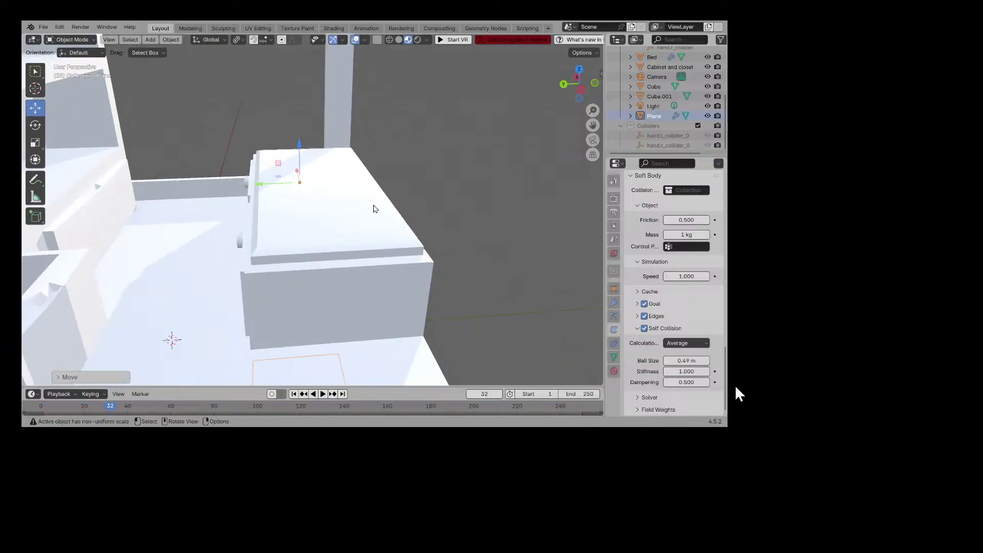
pyautogui.press('Tab')
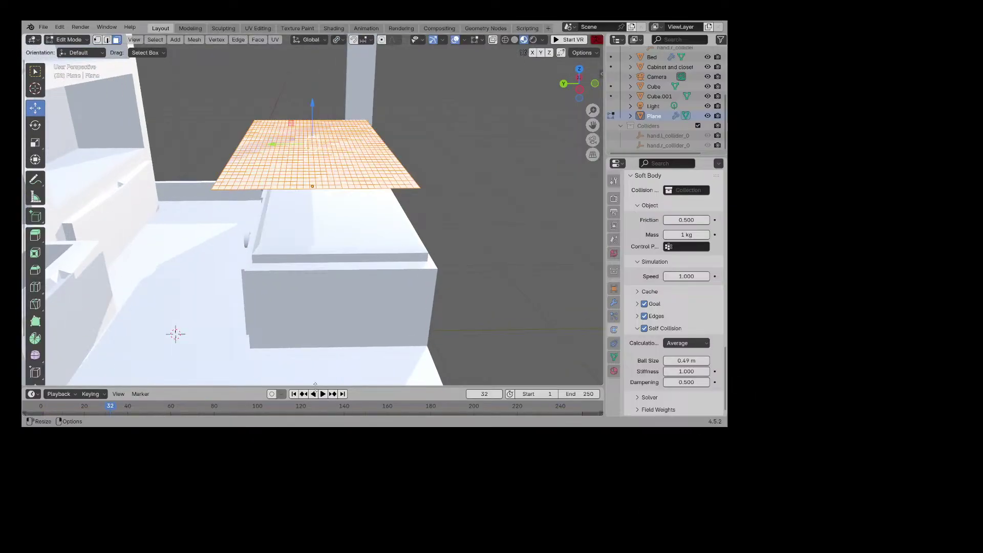
pyautogui.click(323, 396)
pyautogui.click(321, 395)
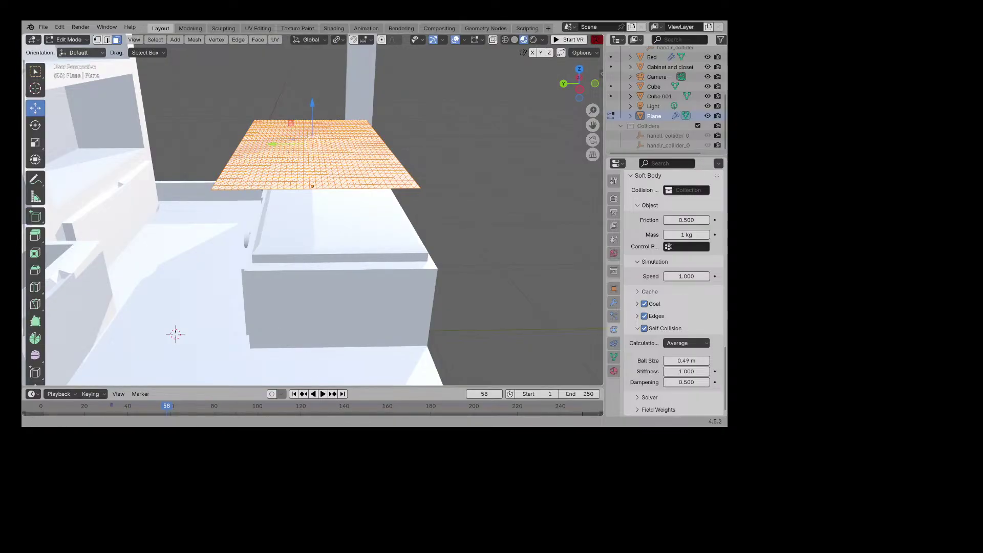
pyautogui.click(67, 40)
pyautogui.click(72, 51)
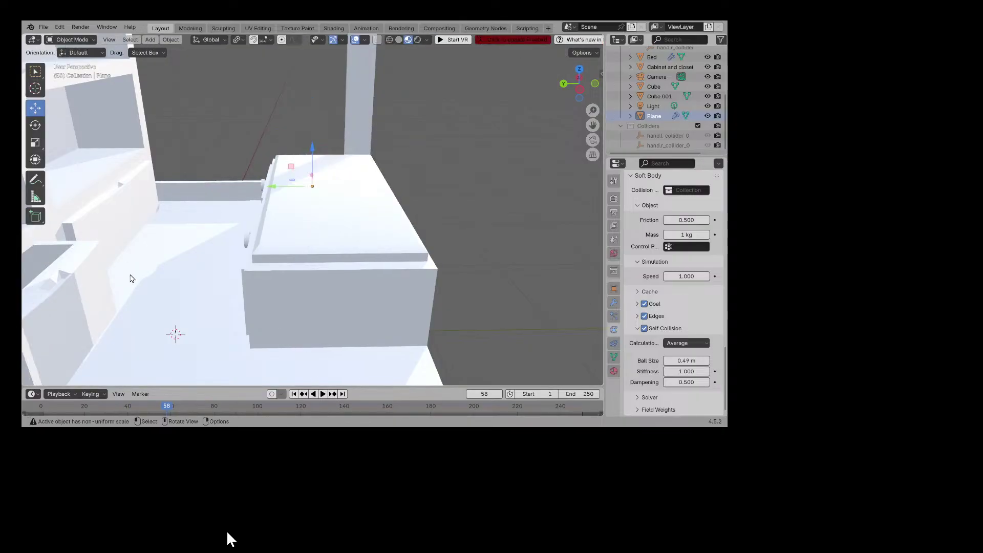
# Step: Rewind to frame 0, play the simulation to frame 14 and inspect the plane's drape from the bed's drawer side
pyautogui.click(42, 407)
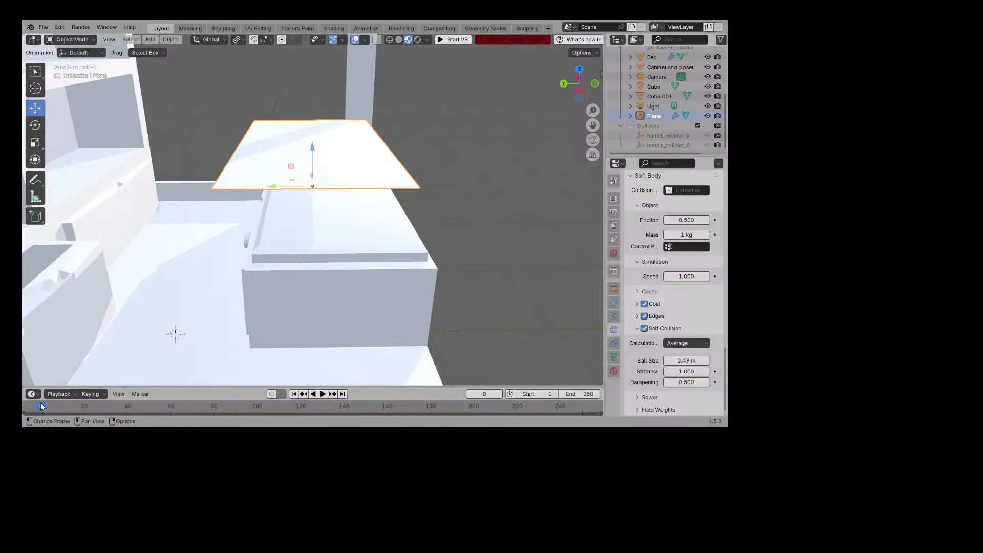
pyautogui.click(323, 395)
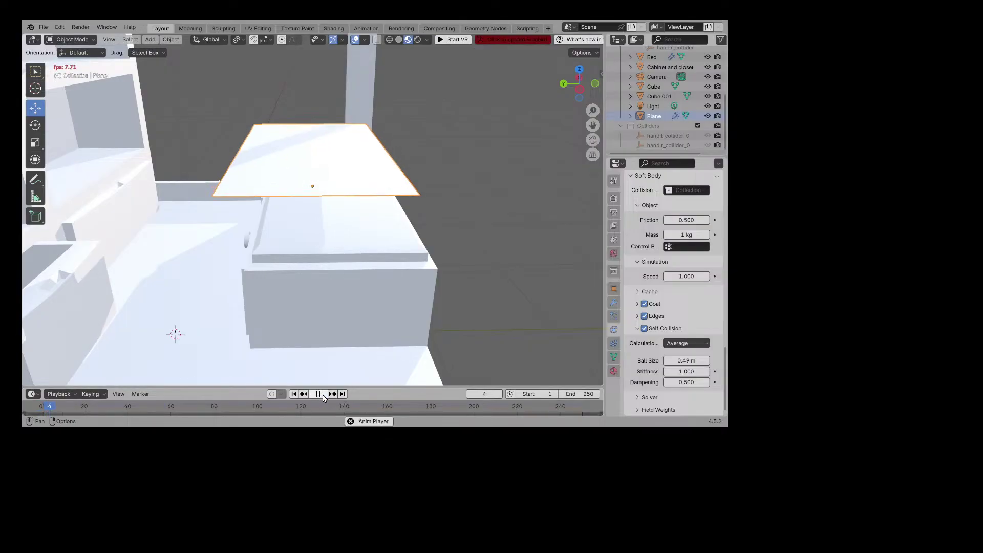
pyautogui.click(322, 394)
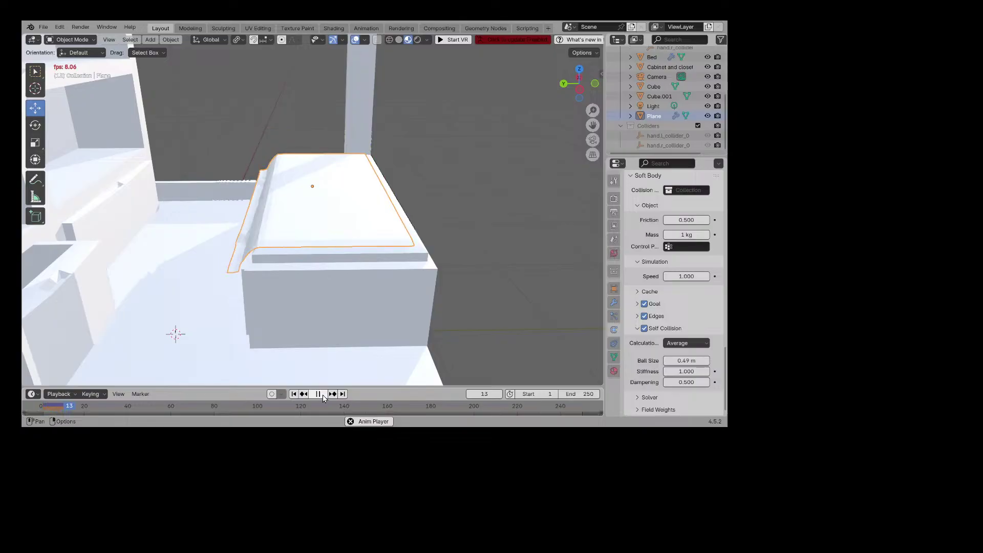
pyautogui.moveTo(308, 241); pyautogui.dragTo(281, 260, button='middle')
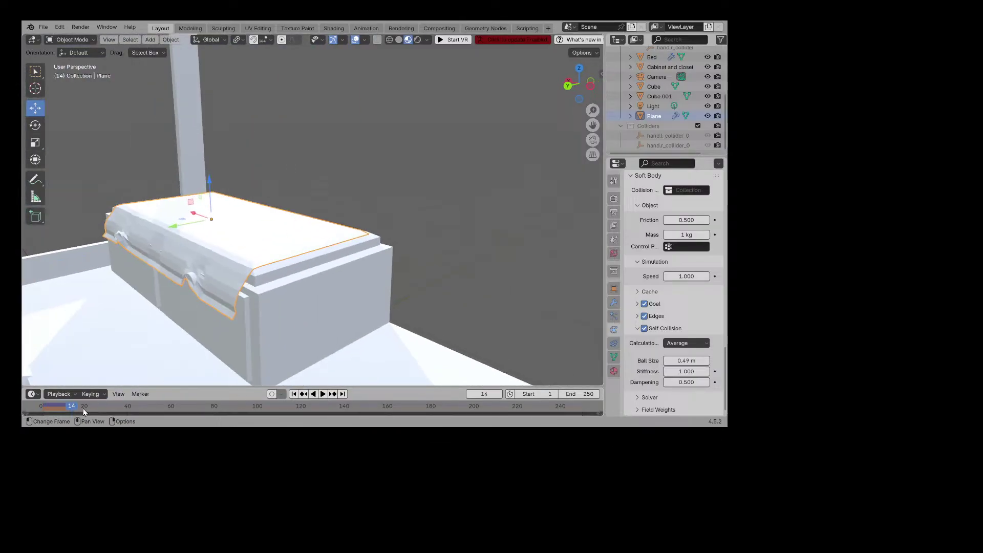
# Step: Return to frame 0, move the plane slightly along the Y axis and play the simulation to frame 33
pyautogui.moveTo(72, 407); pyautogui.dragTo(43, 408)
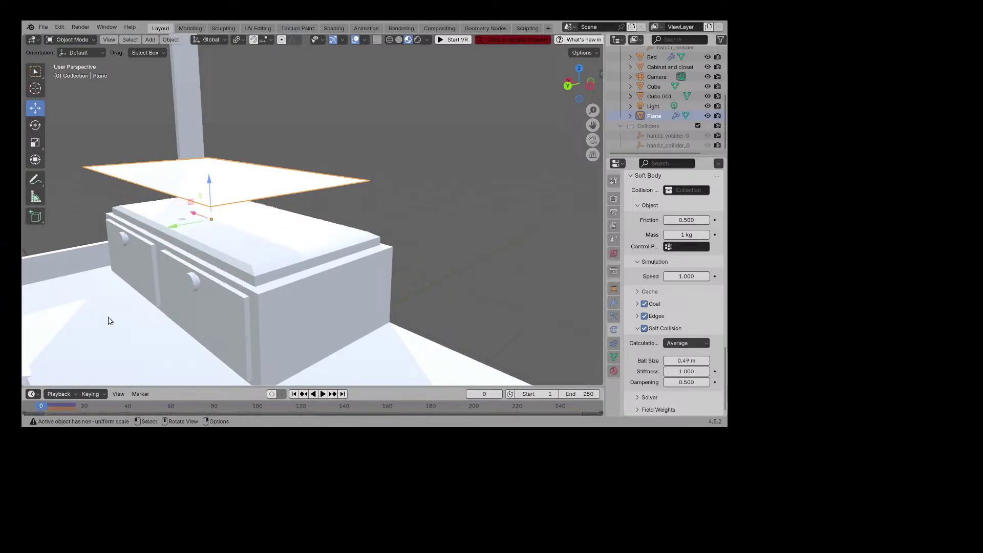
pyautogui.moveTo(173, 232); pyautogui.dragTo(186, 229)
pyautogui.click(323, 394)
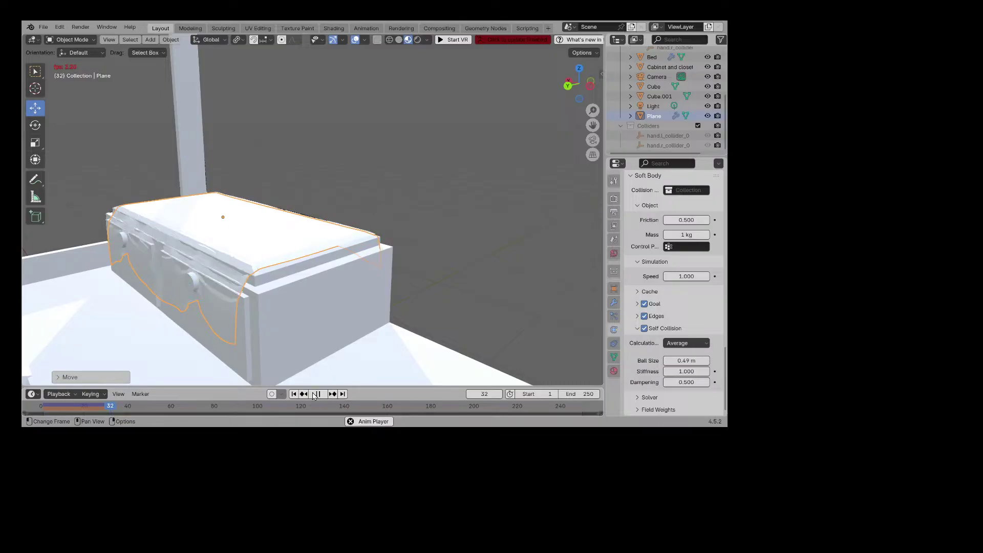
pyautogui.click(318, 394)
# Step: Remove the Soft Body physics from the plane and review its remaining cloth settings down to Collisions
pyautogui.scroll(10, 669, 261)
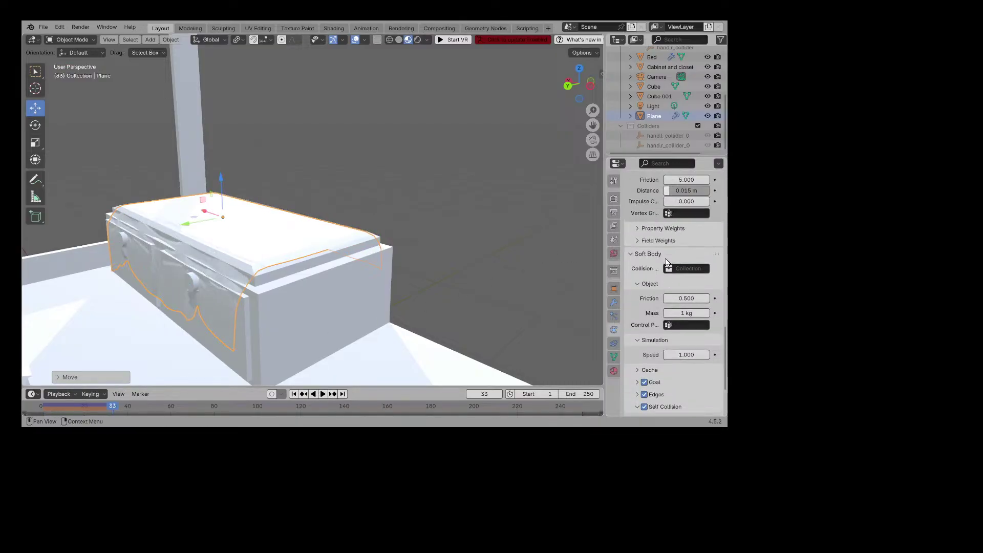
pyautogui.scroll(15, 666, 258)
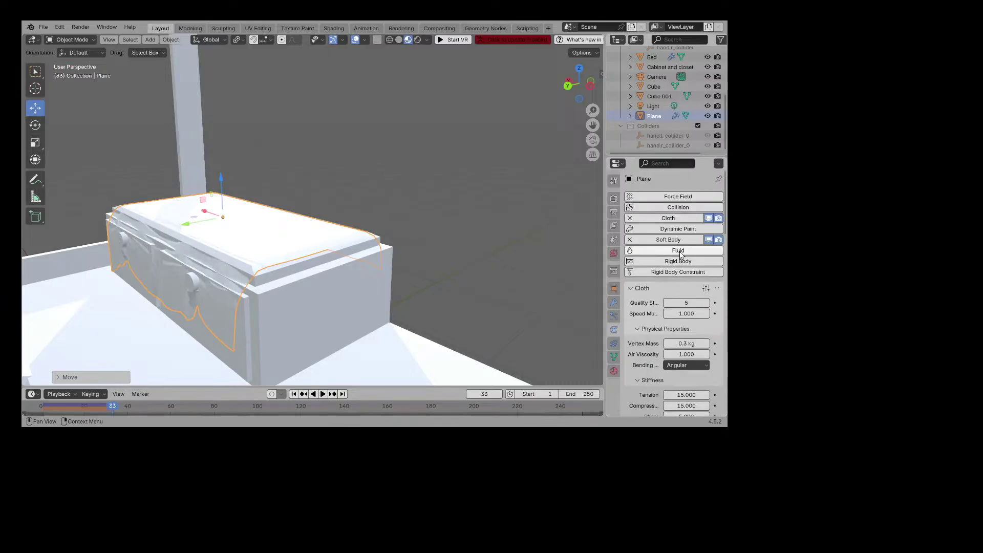
pyautogui.click(630, 240)
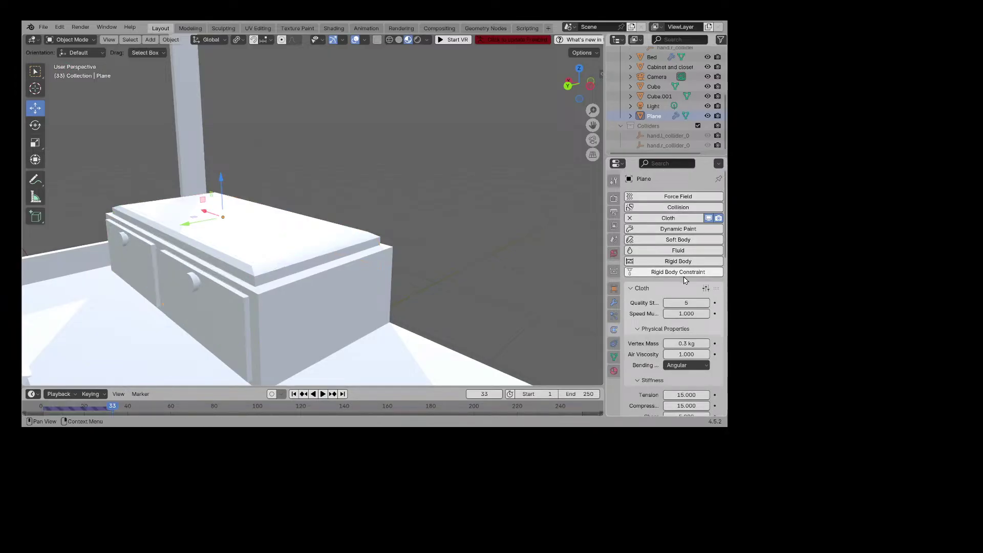
pyautogui.scroll(-3, 669, 244)
pyautogui.scroll(-2, 671, 251)
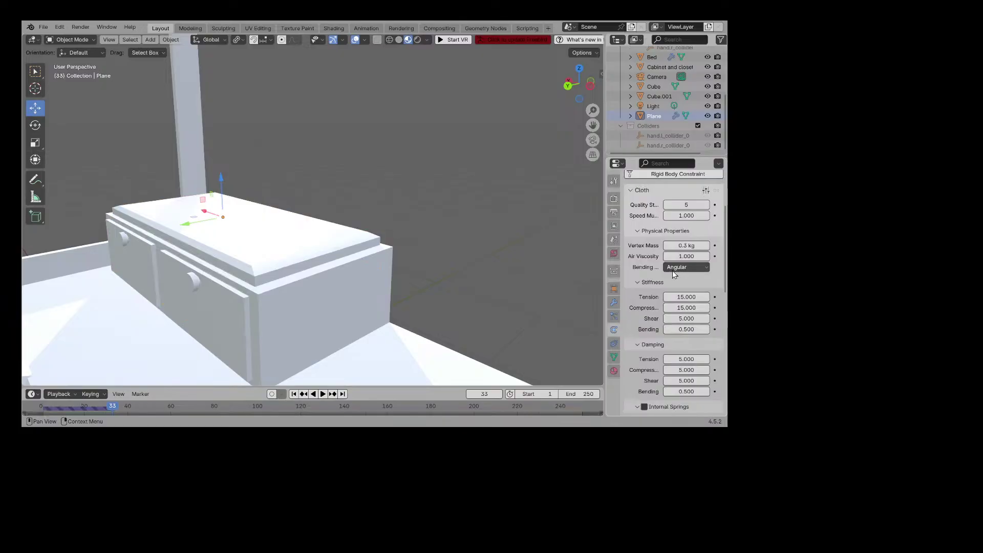
pyautogui.scroll(-11, 673, 274)
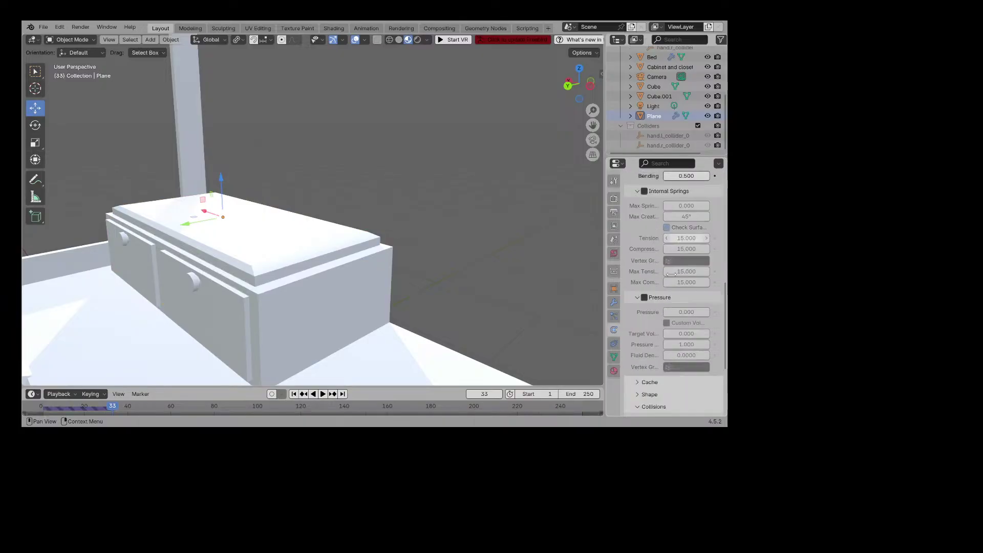
pyautogui.scroll(-3, 671, 272)
pyautogui.scroll(-3, 671, 284)
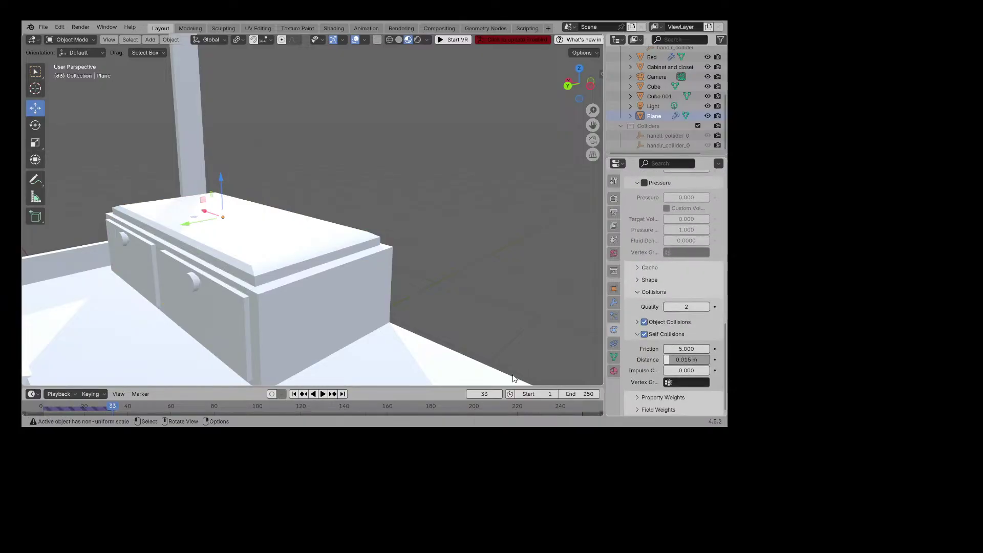
# Step: Rewind to frame 1, play the cloth-only simulation briefly, pause it and return to frame 0
pyautogui.moveTo(108, 407); pyautogui.dragTo(45, 408)
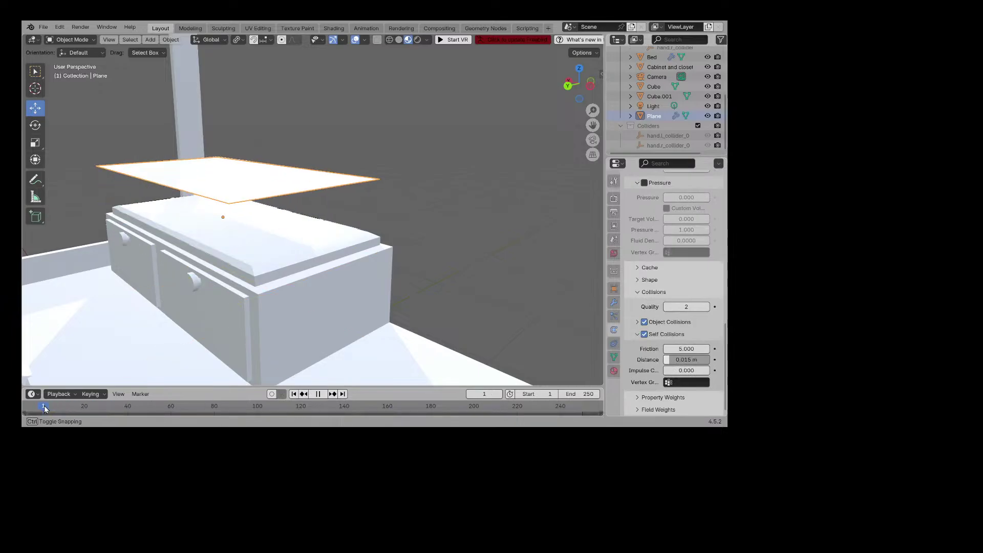
pyautogui.click(315, 394)
pyautogui.click(323, 394)
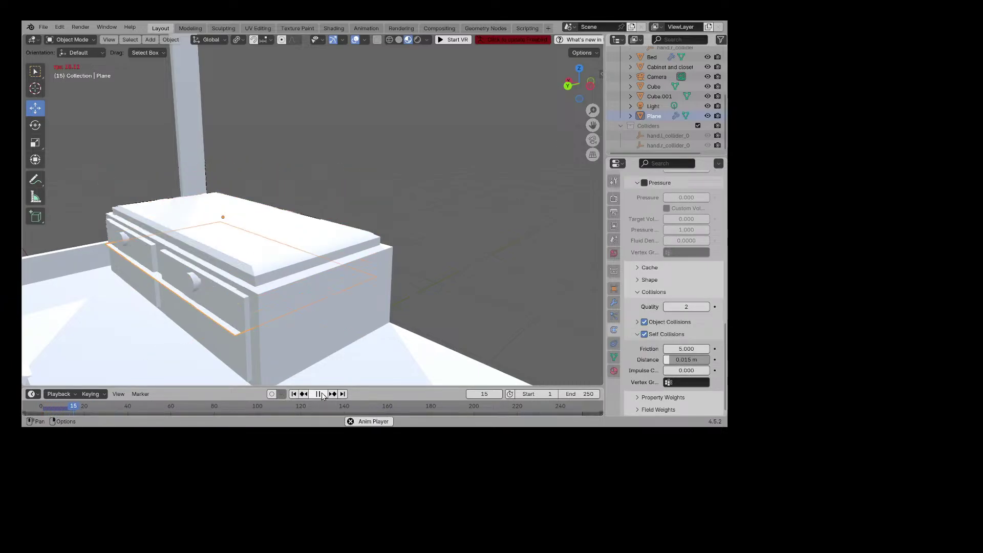
pyautogui.click(323, 394)
pyautogui.moveTo(69, 404); pyautogui.dragTo(41, 405)
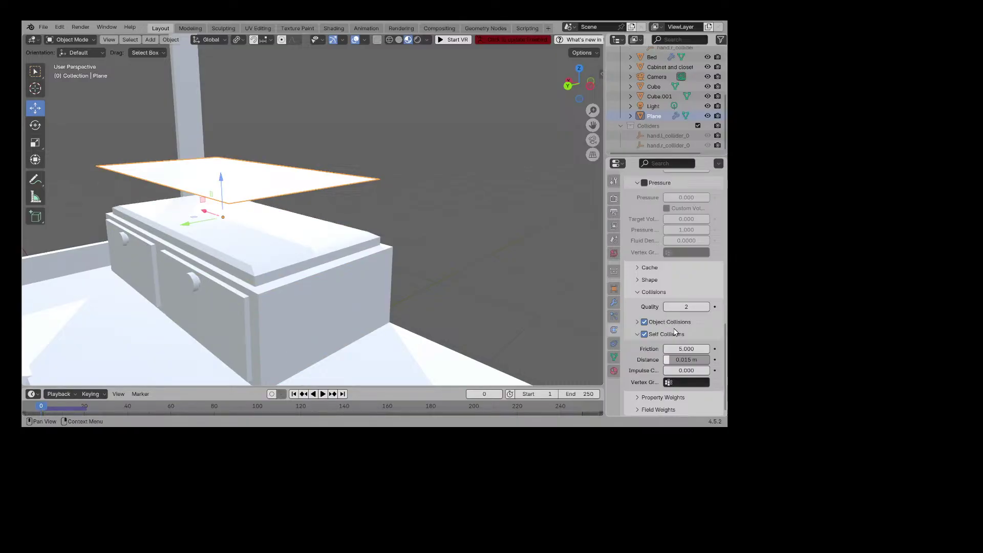
# Step: Set the collision collection of the plane's cloth Object Collisions to RigidBodyWorld
pyautogui.scroll(5, 675, 332)
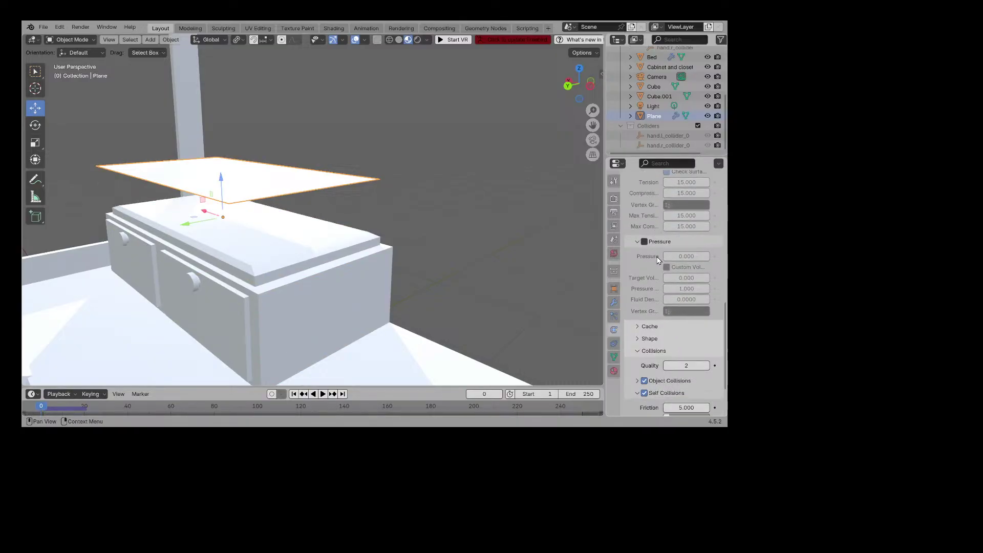
pyautogui.scroll(-3, 659, 260)
pyautogui.scroll(-2, 635, 336)
pyautogui.click(638, 322)
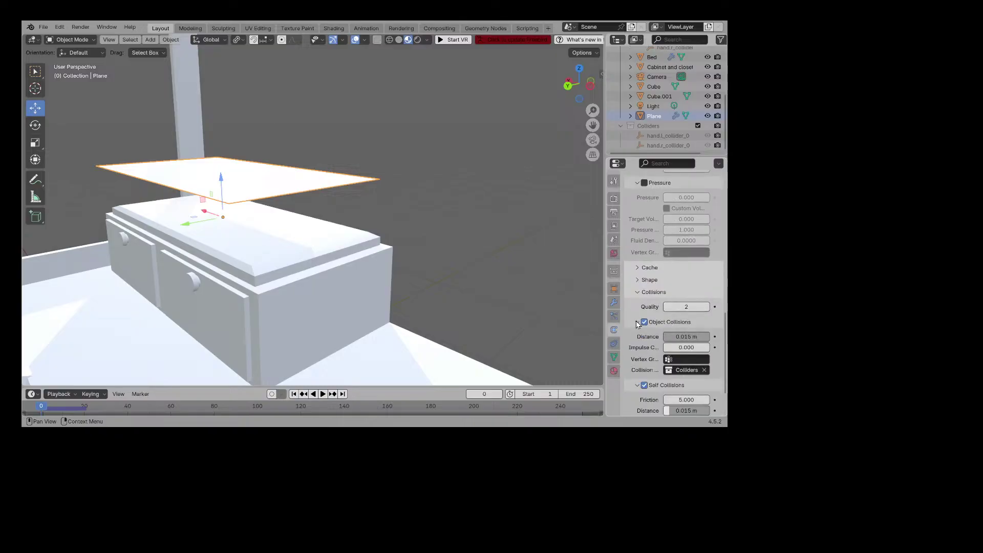
pyautogui.scroll(-1, 640, 328)
pyautogui.click(680, 340)
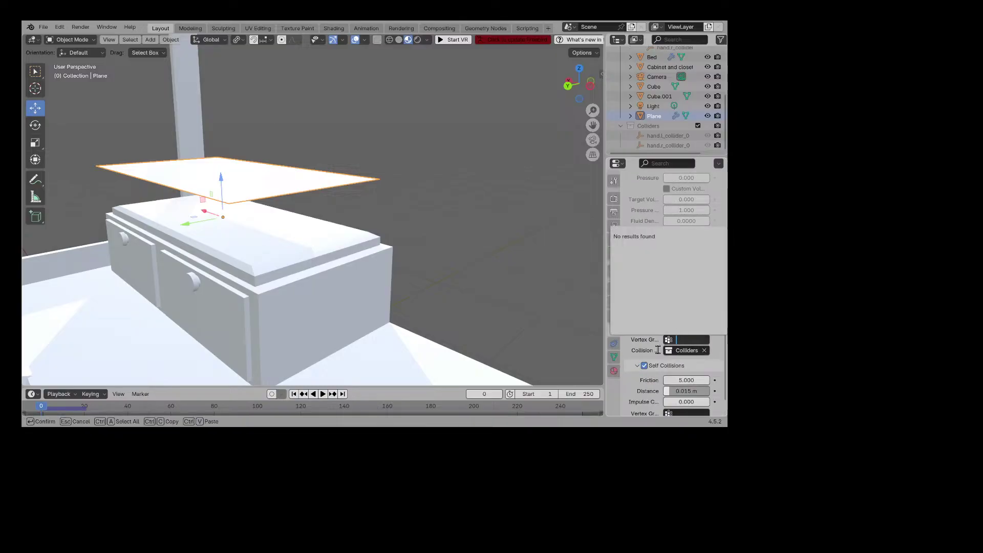
pyautogui.click(659, 353)
pyautogui.click(681, 353)
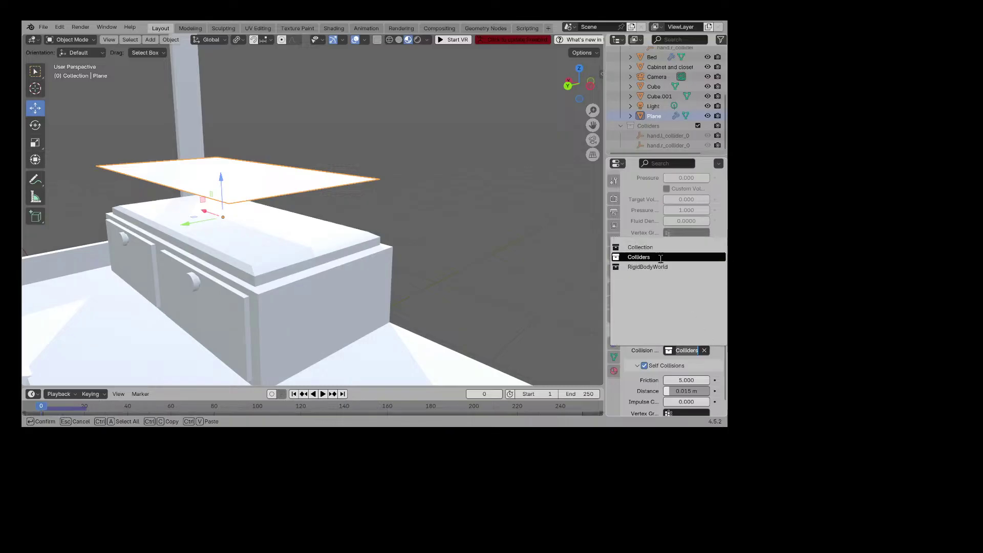
pyautogui.click(648, 267)
# Step: Play the cloth simulation, watch from the end of the bed how the plane falls, and rewind to frame 0
pyautogui.click(323, 394)
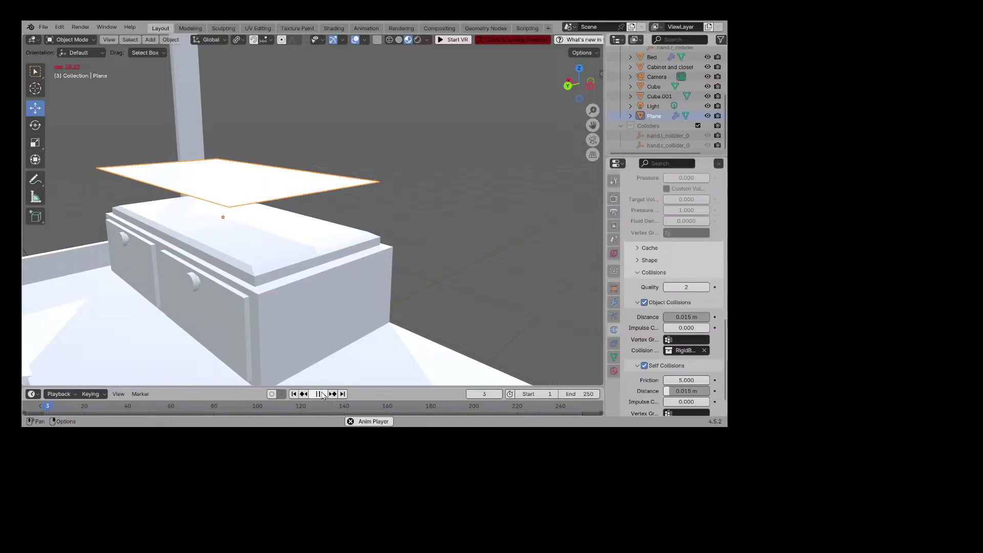
pyautogui.click(322, 394)
pyautogui.moveTo(302, 328); pyautogui.dragTo(249, 312, button='middle')
pyautogui.click(323, 393)
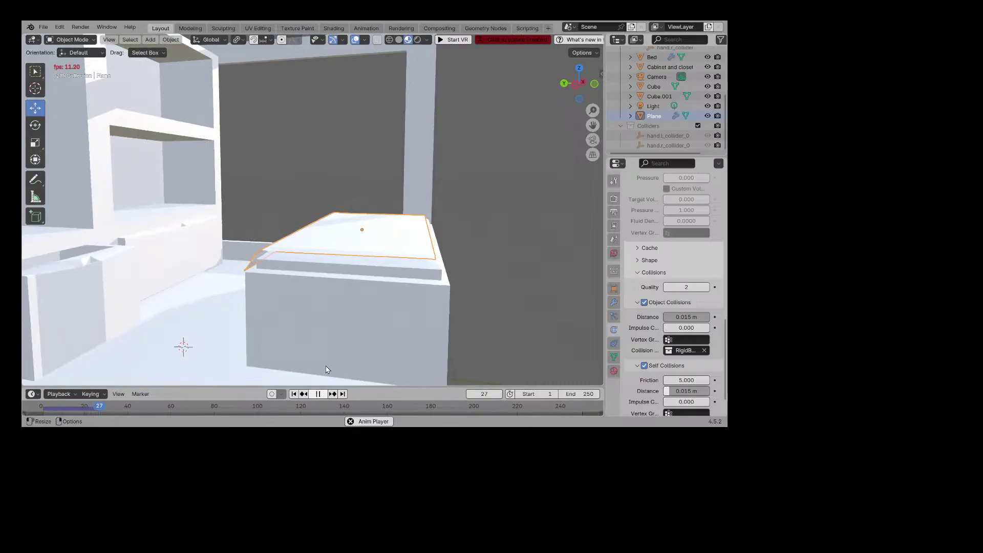
pyautogui.moveTo(326, 368); pyautogui.dragTo(349, 355, button='middle')
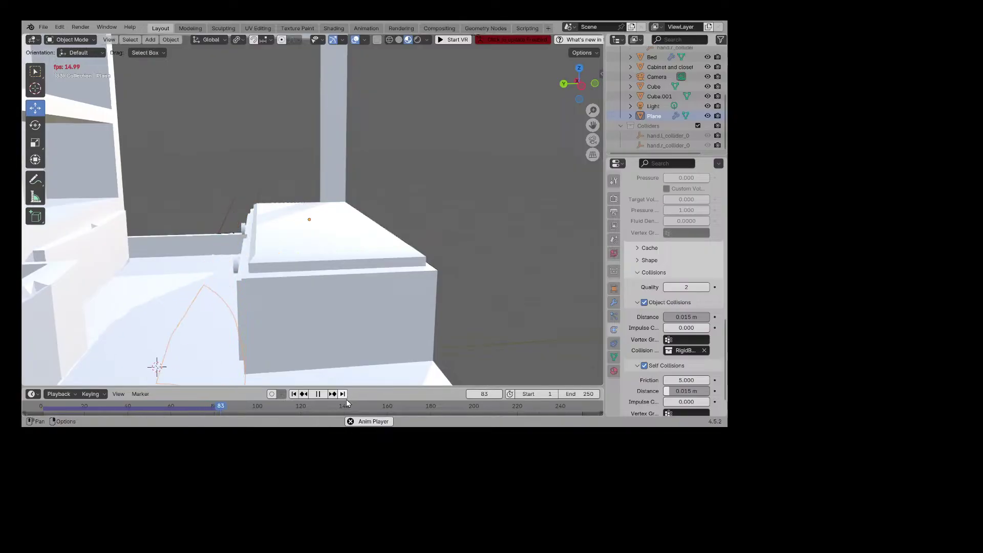
pyautogui.moveTo(307, 406); pyautogui.dragTo(43, 410)
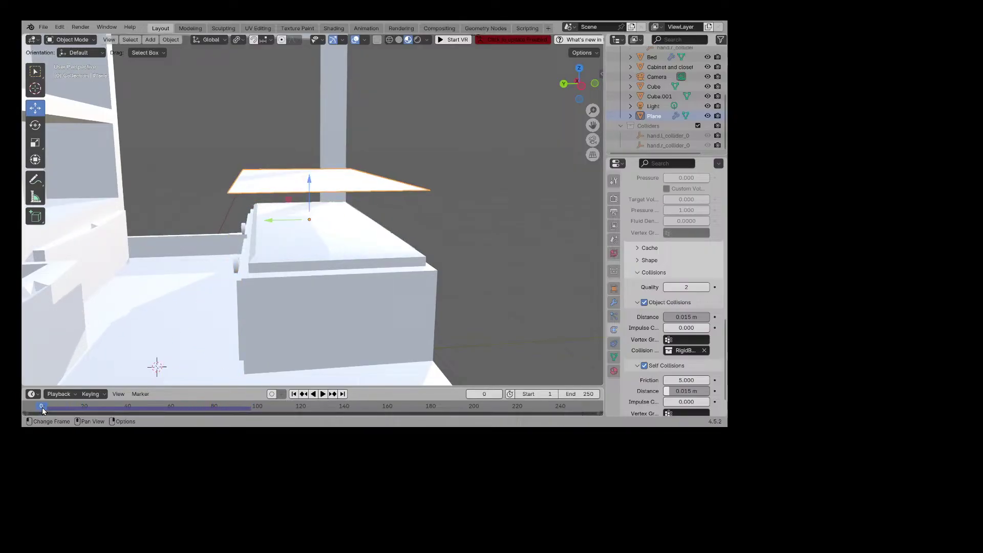
# Step: Move the plane slightly along the Y axis, play the simulation and pause it at frame 63 to inspect the drape
pyautogui.moveTo(265, 225); pyautogui.dragTo(269, 226)
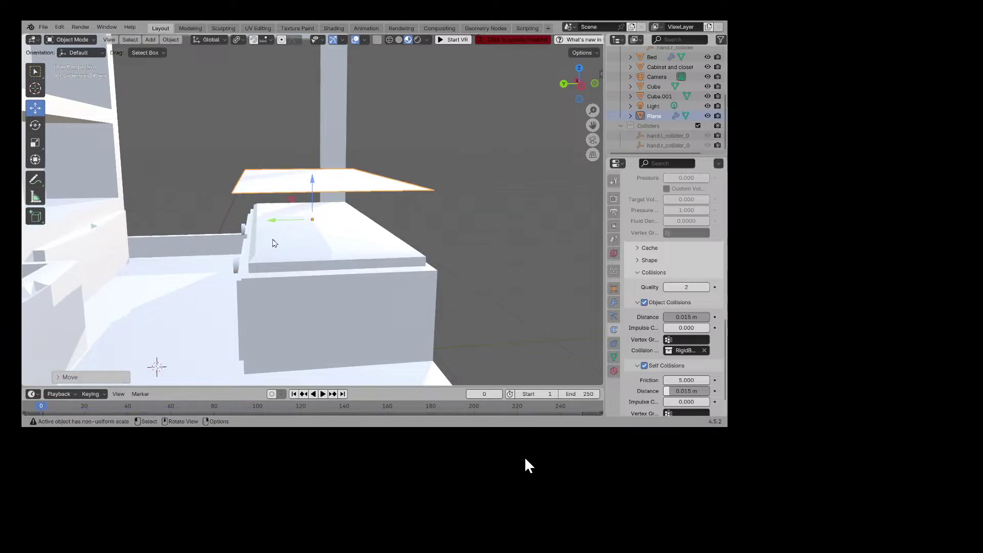
pyautogui.click(322, 395)
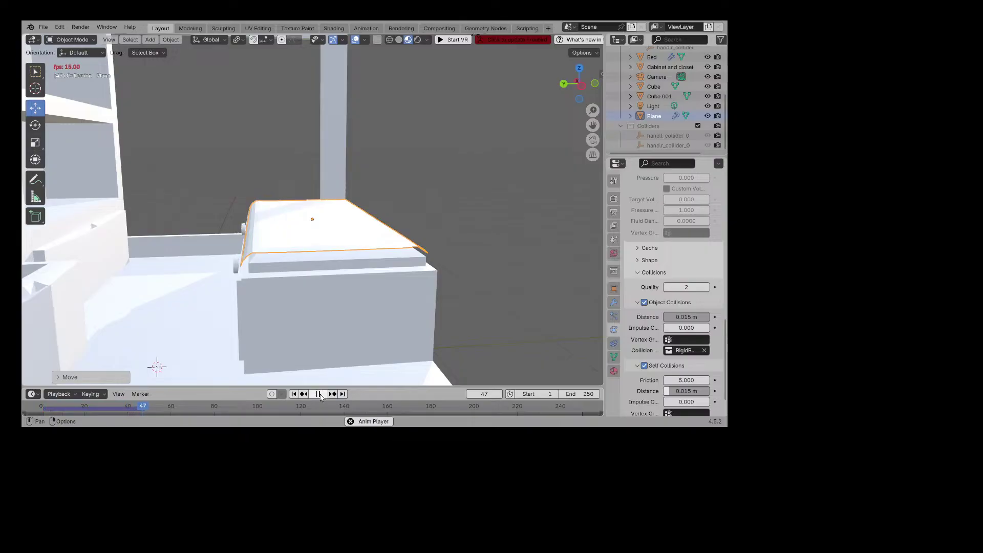
pyautogui.click(318, 393)
pyautogui.moveTo(379, 353); pyautogui.dragTo(364, 333, button='middle')
# Step: Examine the plane's cloth physics settings, from Physical Properties, Stiffness and Damping down to Object and Self Collisions
pyautogui.scroll(-3, 699, 298)
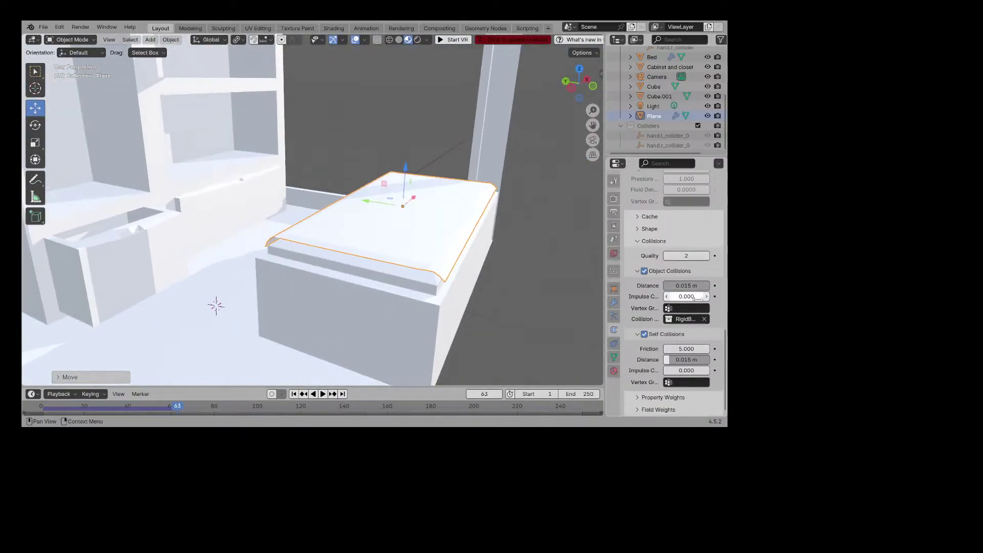
pyautogui.scroll(15, 665, 333)
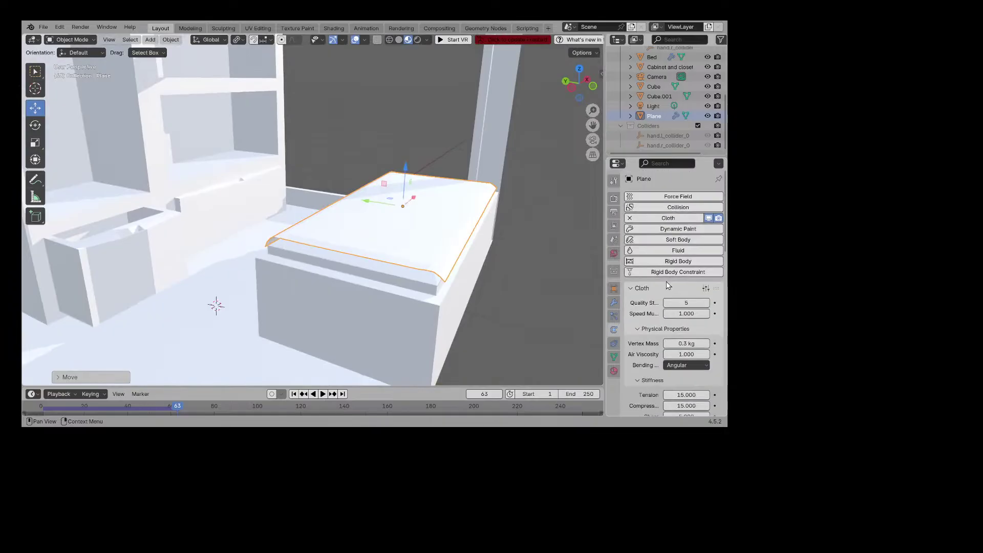
pyautogui.rightClick(151, 404)
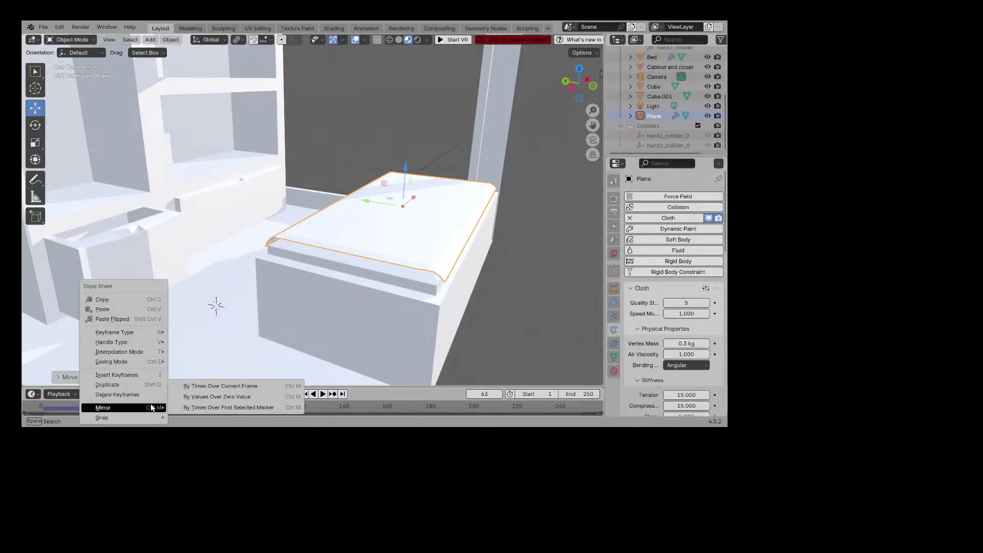
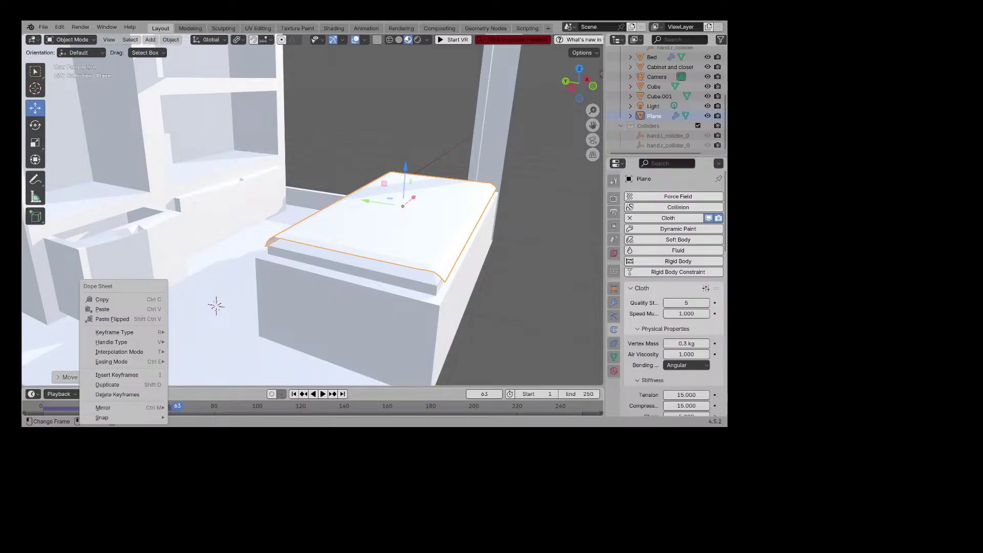
pyautogui.scroll(-5, 692, 300)
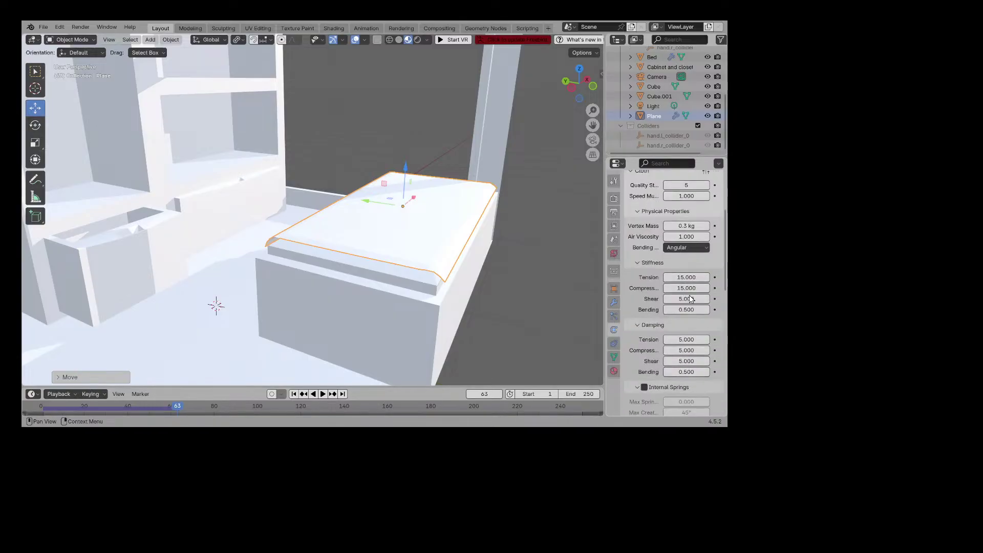
pyautogui.scroll(-10, 689, 298)
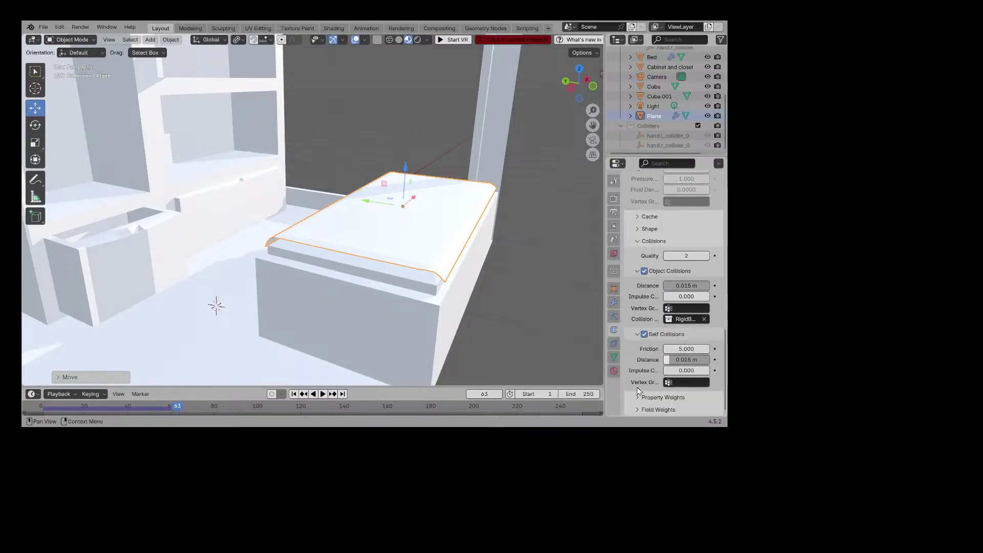
pyautogui.scroll(8, 690, 325)
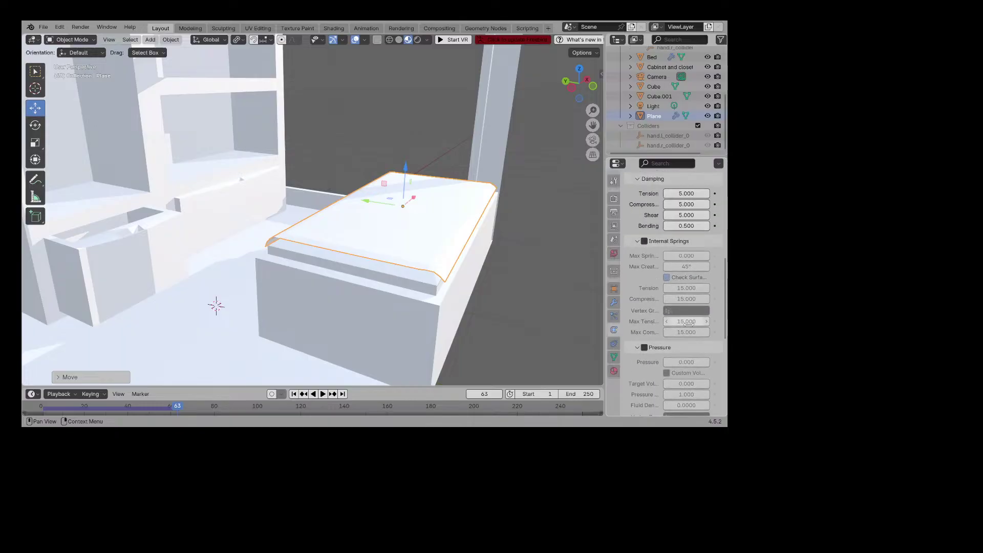
pyautogui.scroll(8, 688, 323)
pyautogui.scroll(3, 694, 316)
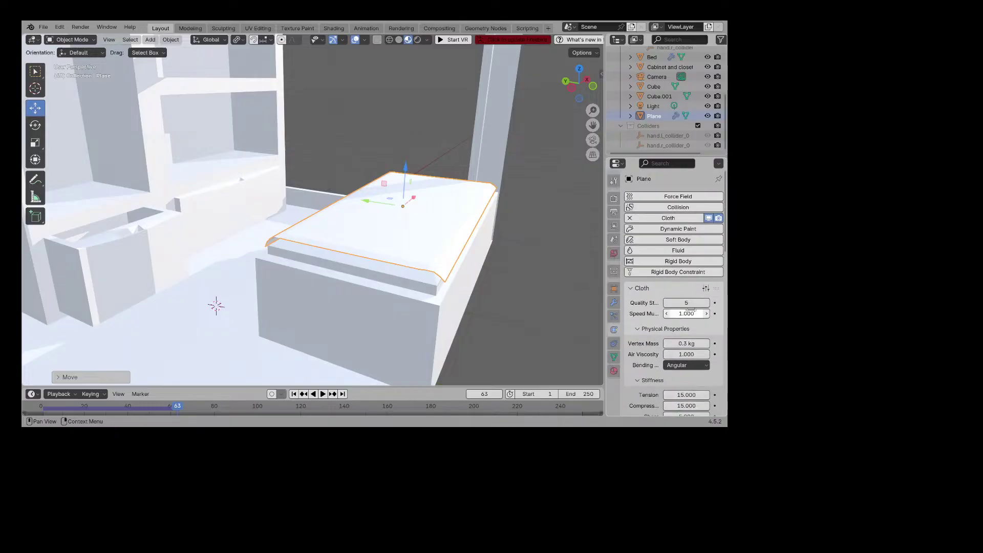
pyautogui.scroll(-3, 694, 314)
pyautogui.scroll(-8, 676, 280)
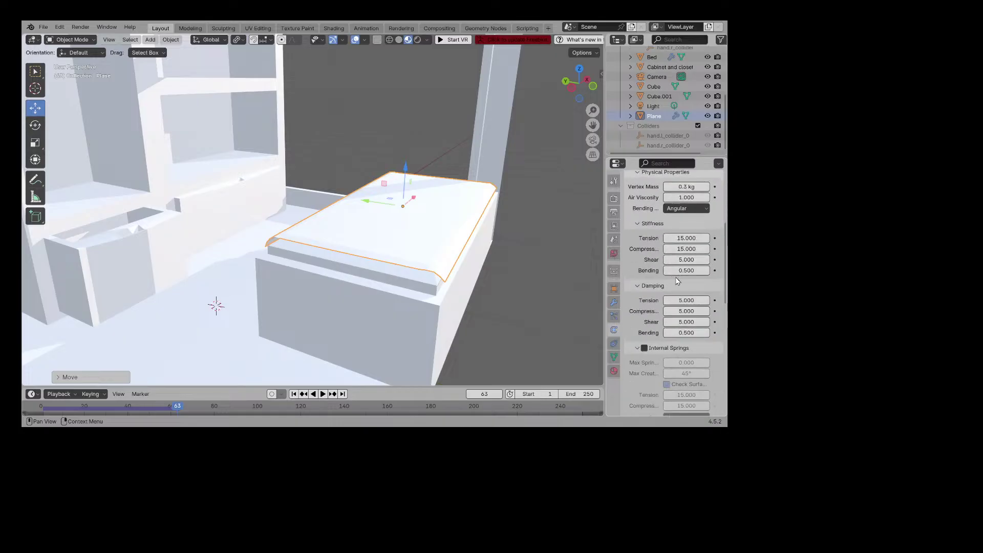
pyautogui.scroll(-8, 676, 280)
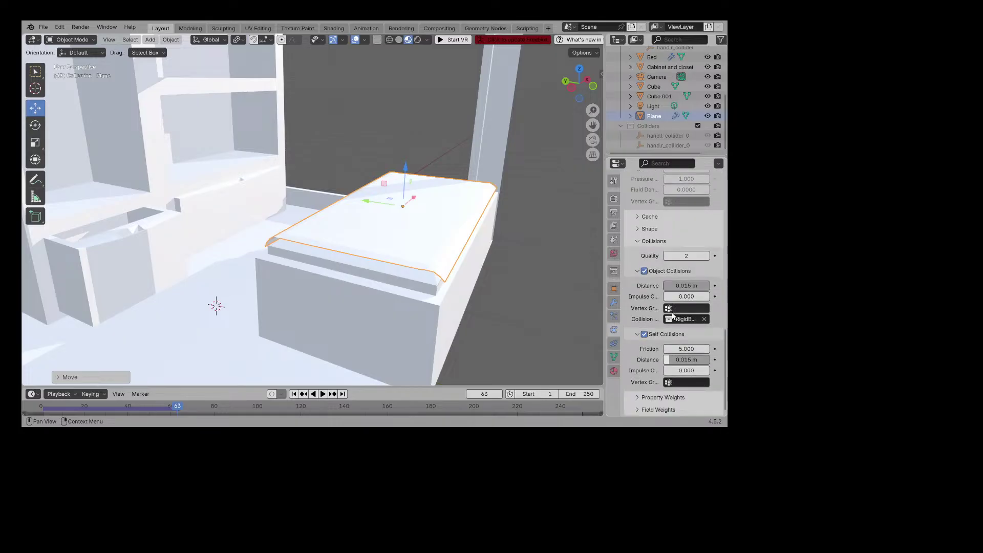
# Step: Expand the cache settings of the plane's cloth physics and bake the whole simulation
pyautogui.click(656, 219)
pyautogui.scroll(-5, 695, 242)
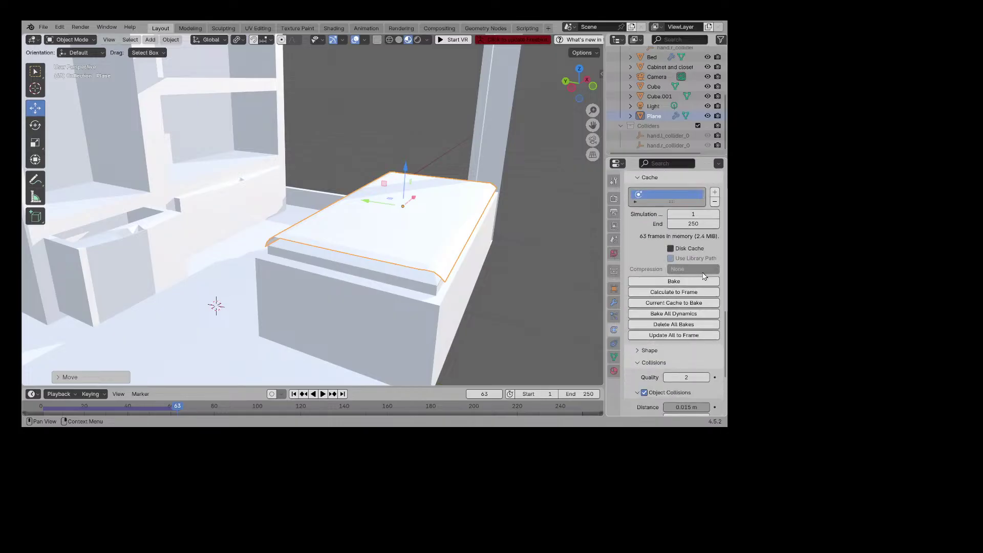
pyautogui.click(695, 243)
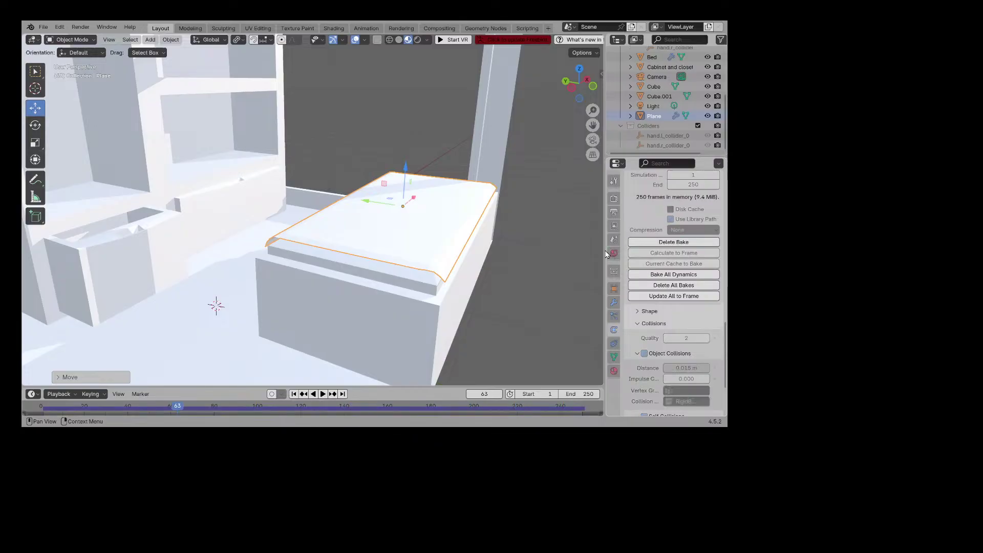
# Step: Remove the cloth physics from the plane and add fresh cloth physics to it with the default settings
pyautogui.scroll(15, 681, 287)
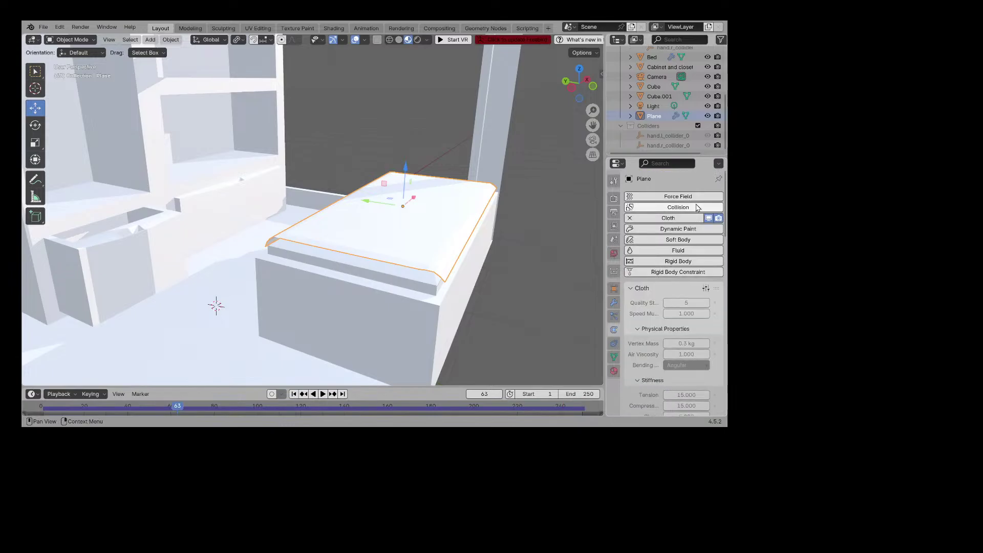
pyautogui.click(629, 218)
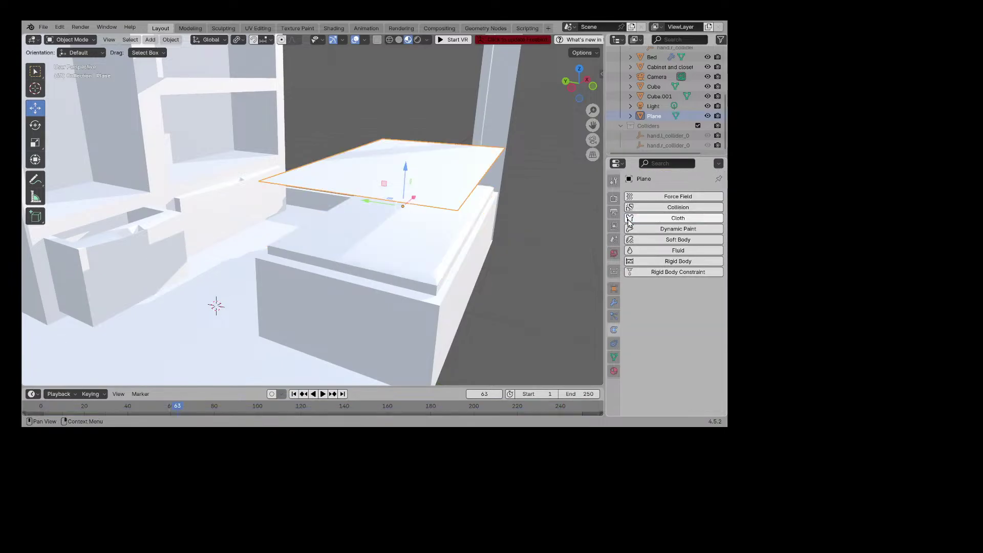
pyautogui.press('Tab')
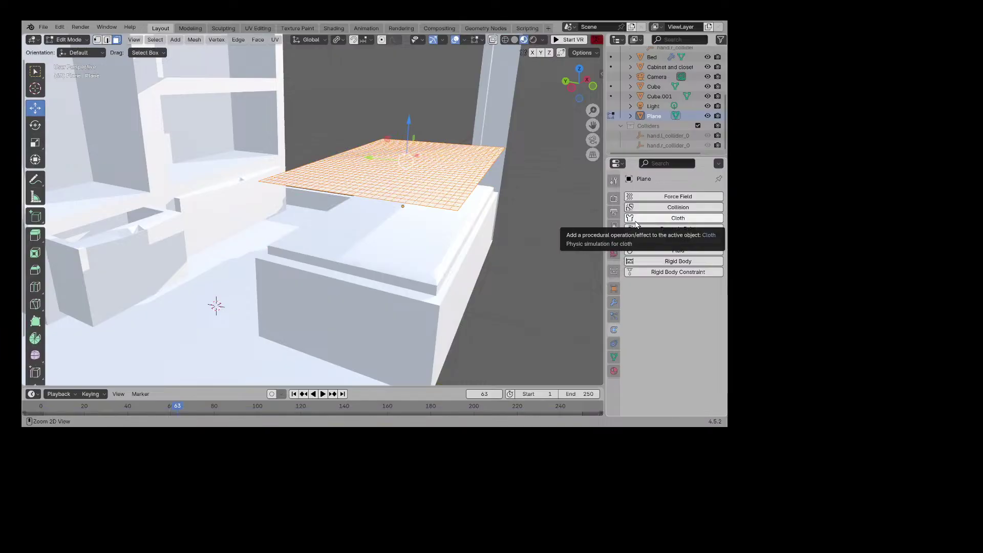
pyautogui.click(638, 221)
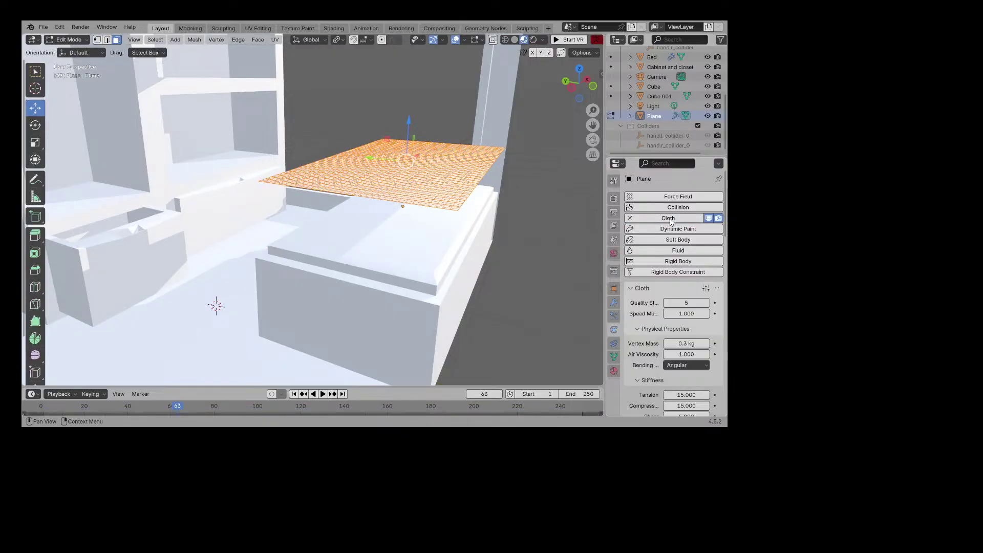
# Step: Put the plane back in Object Mode, play the cloth simulation and pause it at frame 22 over the bed
pyautogui.click(320, 395)
pyautogui.click(319, 394)
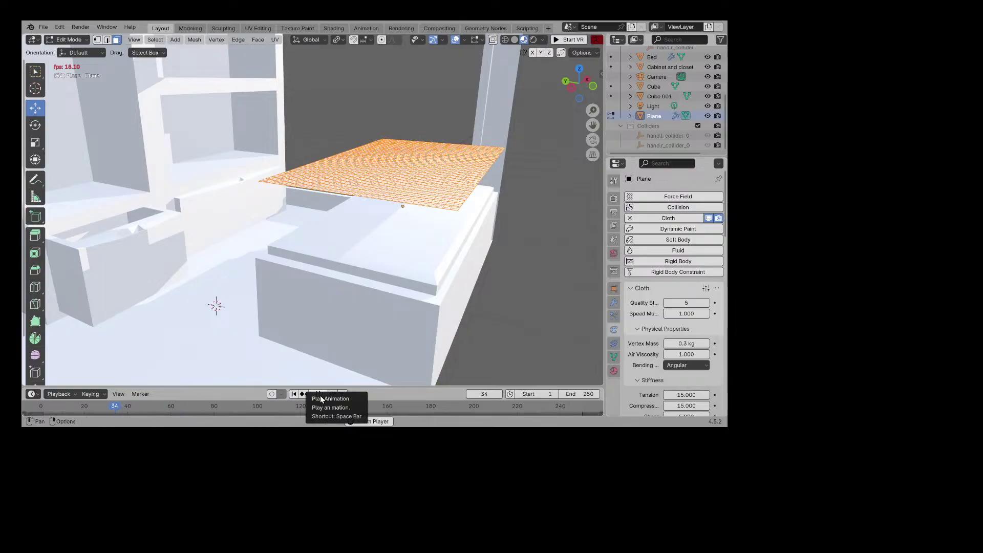
pyautogui.click(313, 394)
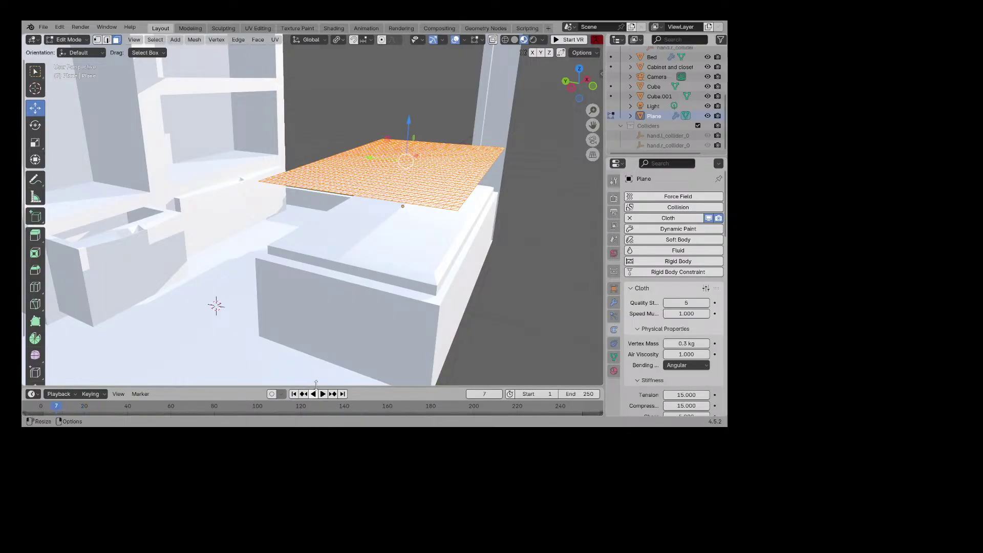
pyautogui.click(70, 39)
pyautogui.click(73, 51)
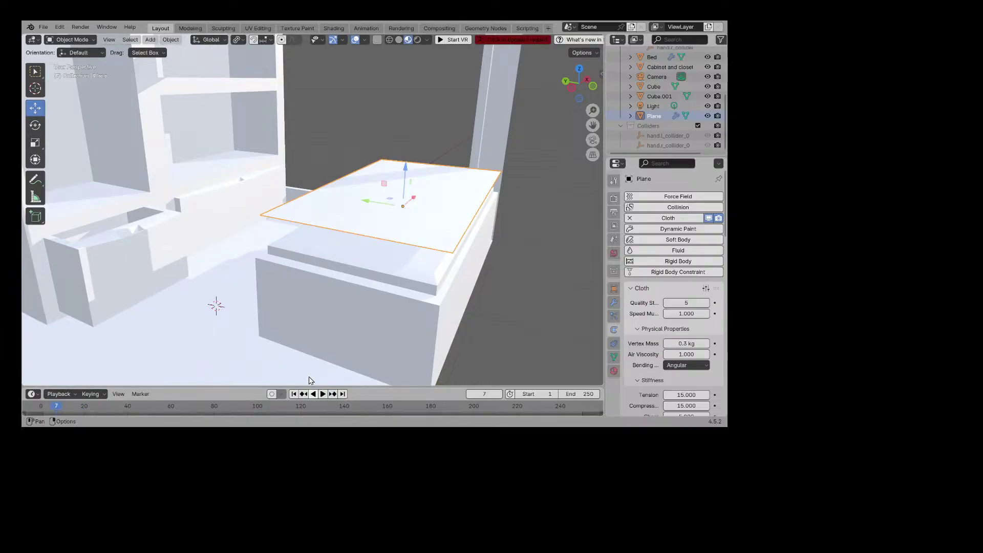
pyautogui.click(322, 395)
pyautogui.click(319, 395)
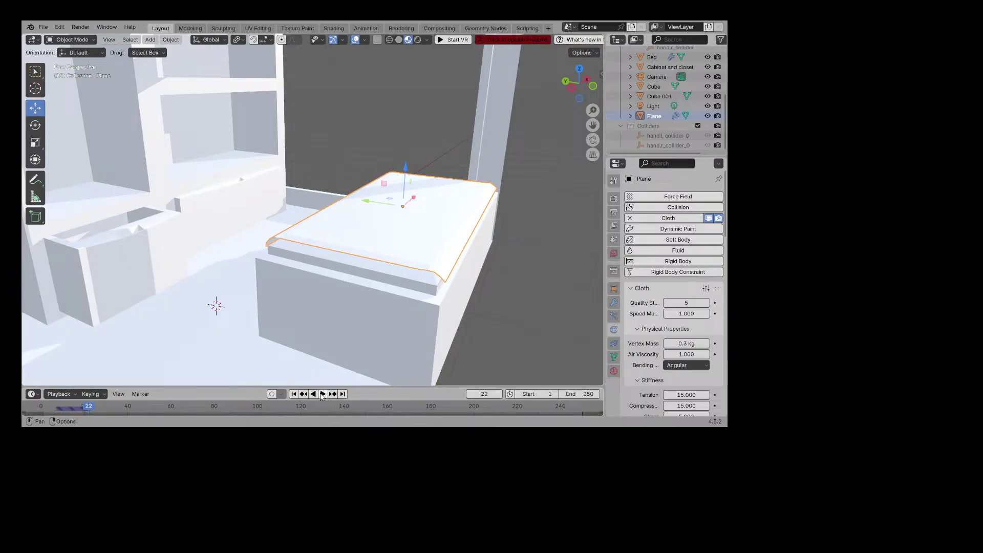
# Step: Bake the plane's cloth simulation from the current cache
pyautogui.scroll(-12, 677, 307)
pyautogui.scroll(-5, 677, 308)
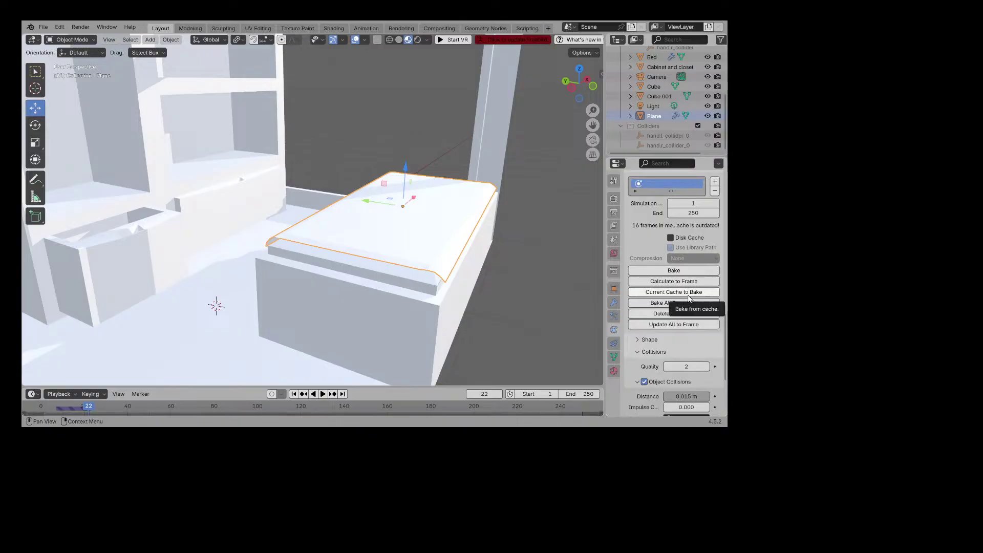
pyautogui.click(688, 295)
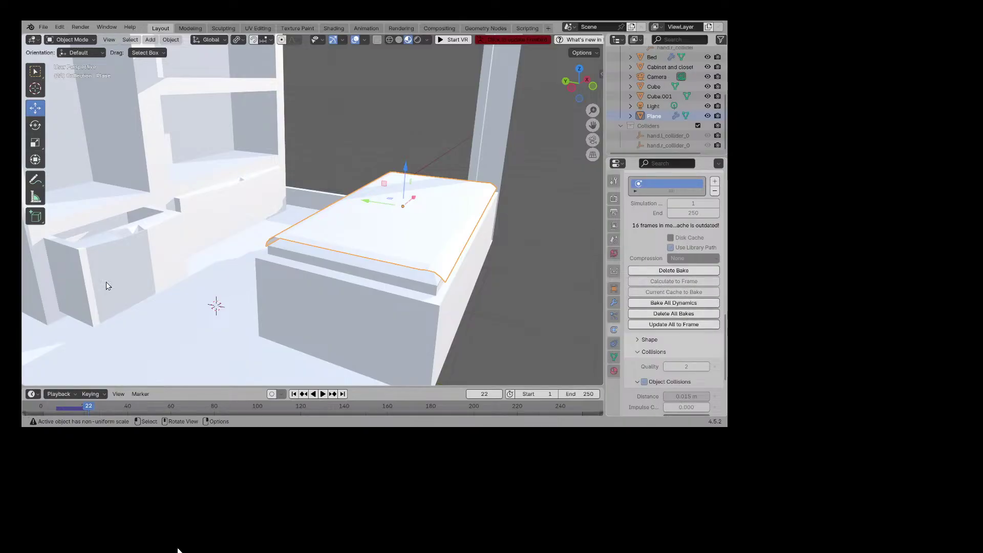
pyautogui.click(672, 304)
# Step: Check the plane's mesh in Edit Mode, then inspect the drape in Object Mode from the drawer side of the bed
pyautogui.click(65, 39)
pyautogui.click(71, 61)
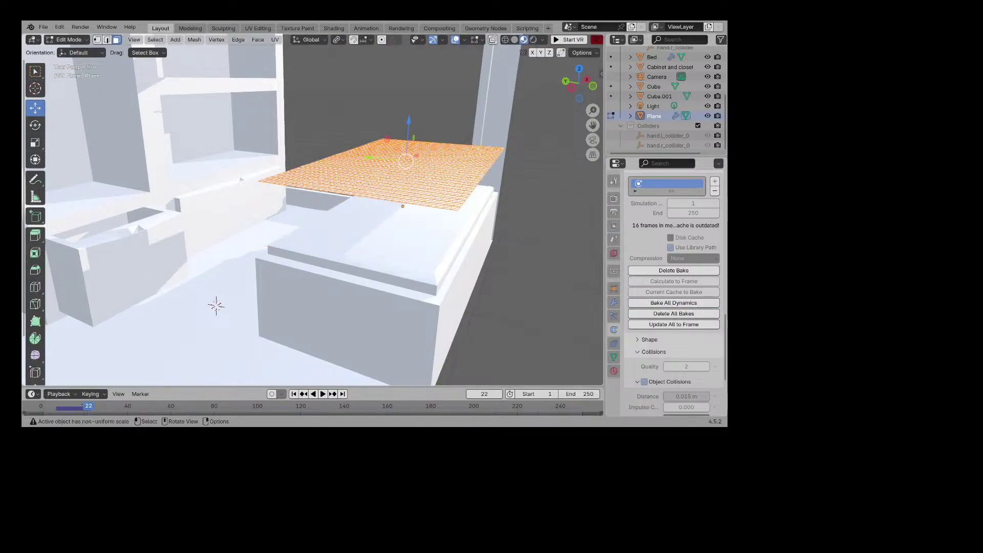
pyautogui.click(60, 41)
pyautogui.moveTo(328, 204); pyautogui.dragTo(413, 160, button='middle')
pyautogui.rightClick(290, 222)
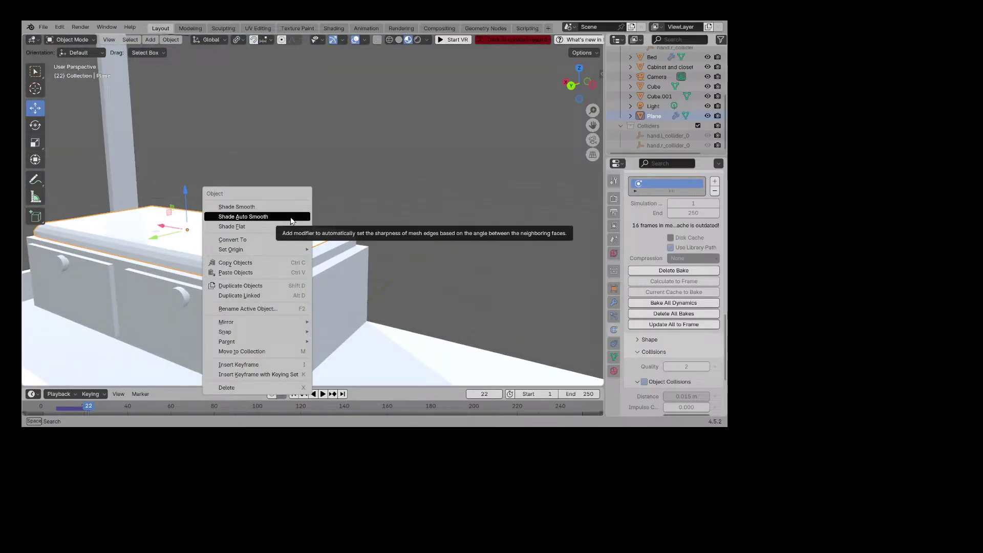
pyautogui.press('Escape')
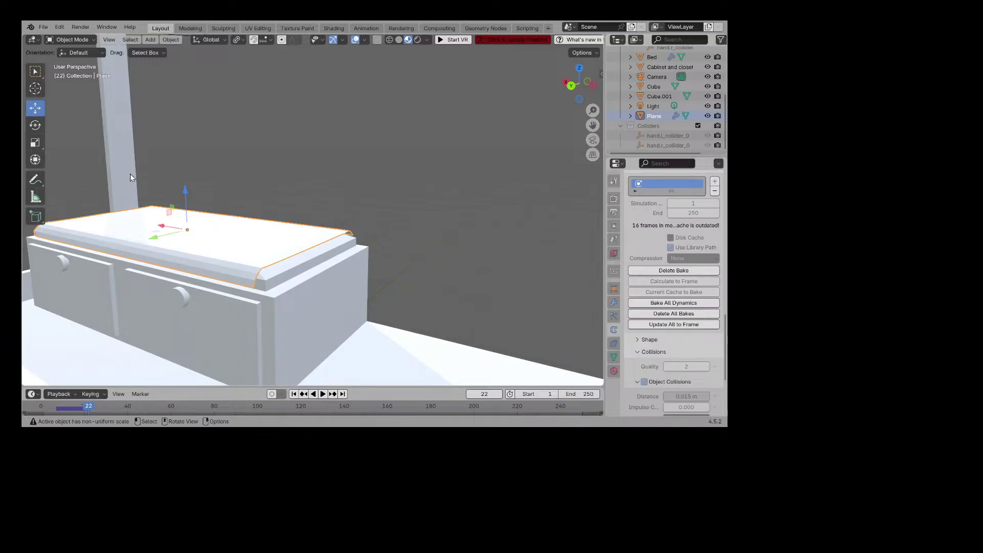
# Step: Apply the plane's Cloth modifier and open the draped mesh in Edit Mode
pyautogui.click(614, 303)
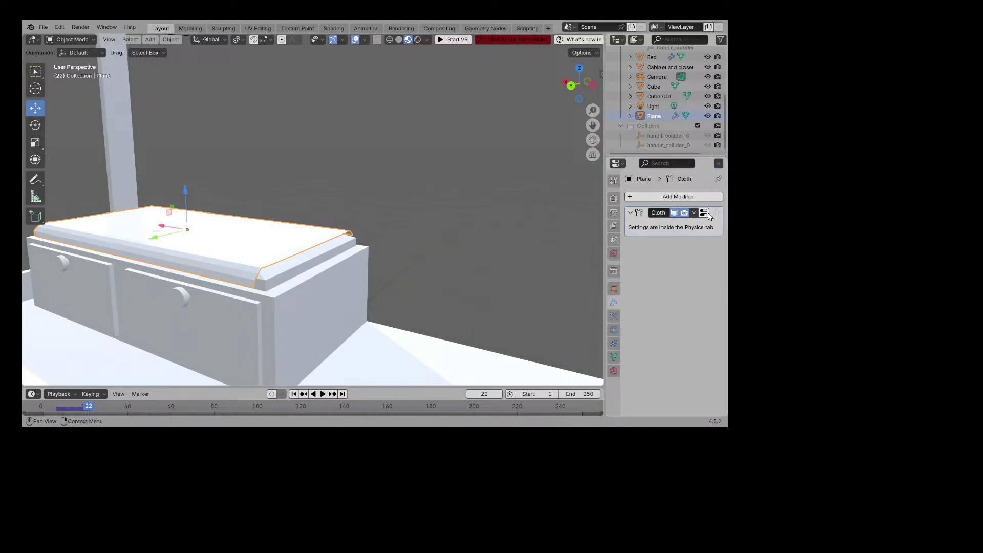
pyautogui.click(695, 213)
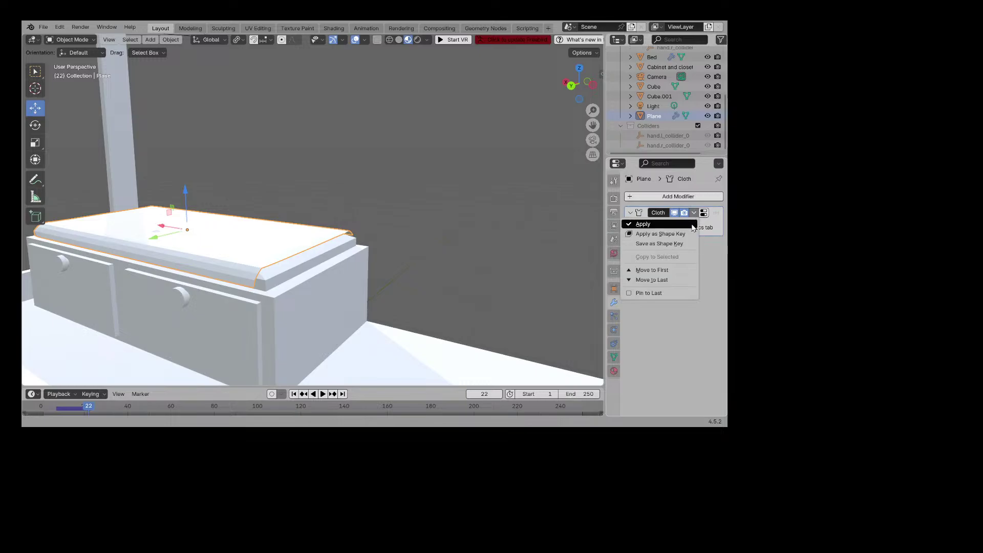
pyautogui.click(666, 224)
pyautogui.click(69, 40)
pyautogui.click(66, 60)
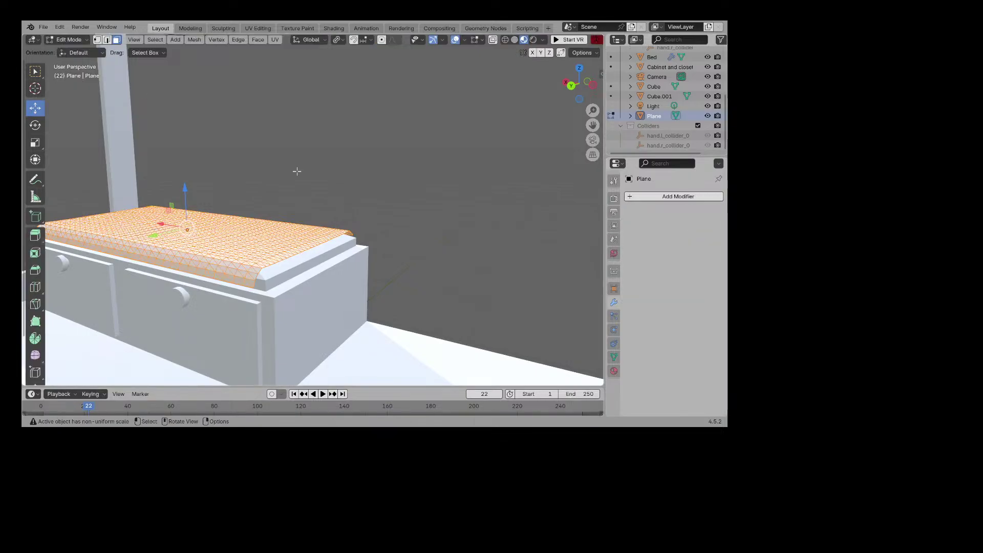
# Step: Extrude all faces of the draped blanket mesh slightly along their normal to give it thickness
pyautogui.moveTo(297, 171); pyautogui.dragTo(246, 174, button='middle')
pyautogui.scroll(3, 277, 174)
pyautogui.moveTo(351, 176); pyautogui.dragTo(309, 165, button='middle')
pyautogui.scroll(-3, 309, 165)
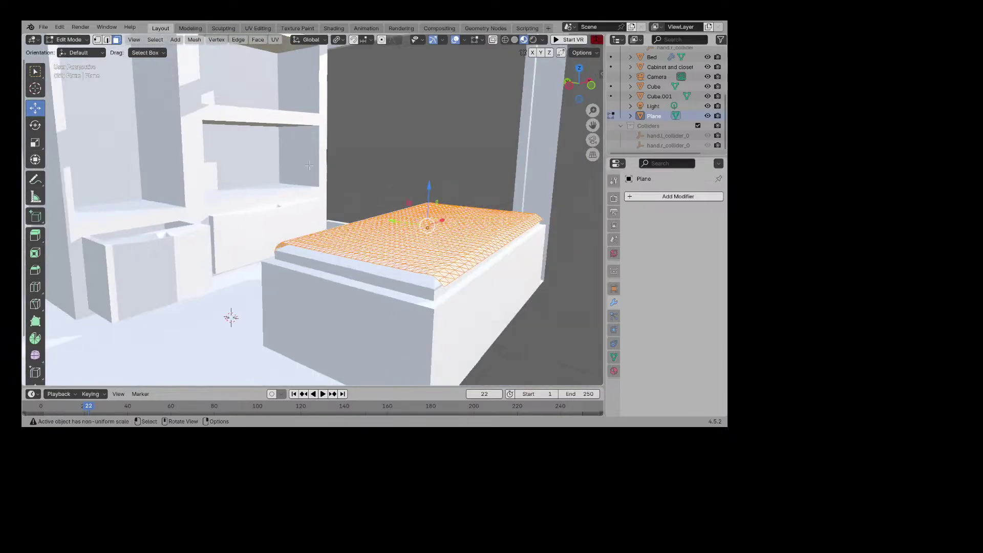
pyautogui.moveTo(398, 165); pyautogui.dragTo(393, 164, button='middle')
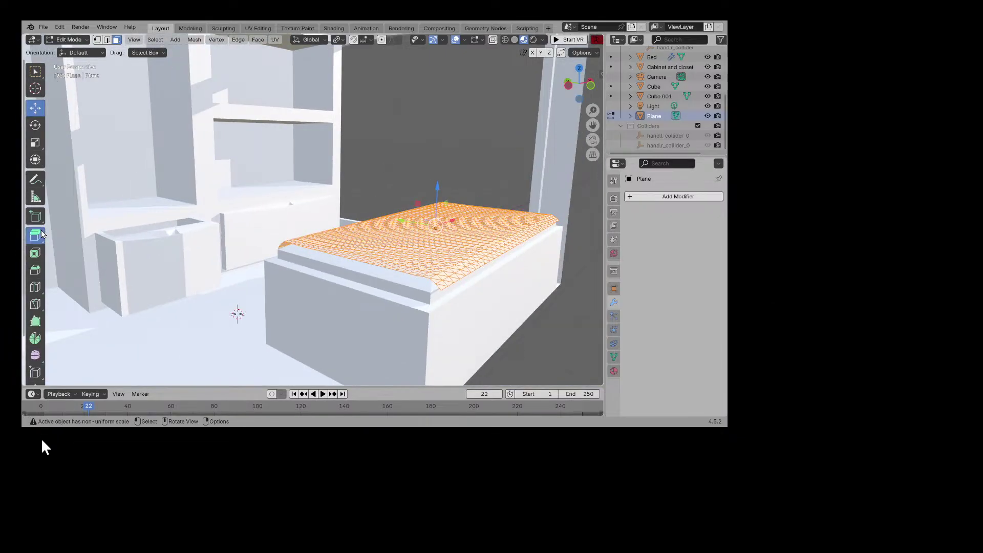
pyautogui.moveTo(436, 189); pyautogui.dragTo(439, 191)
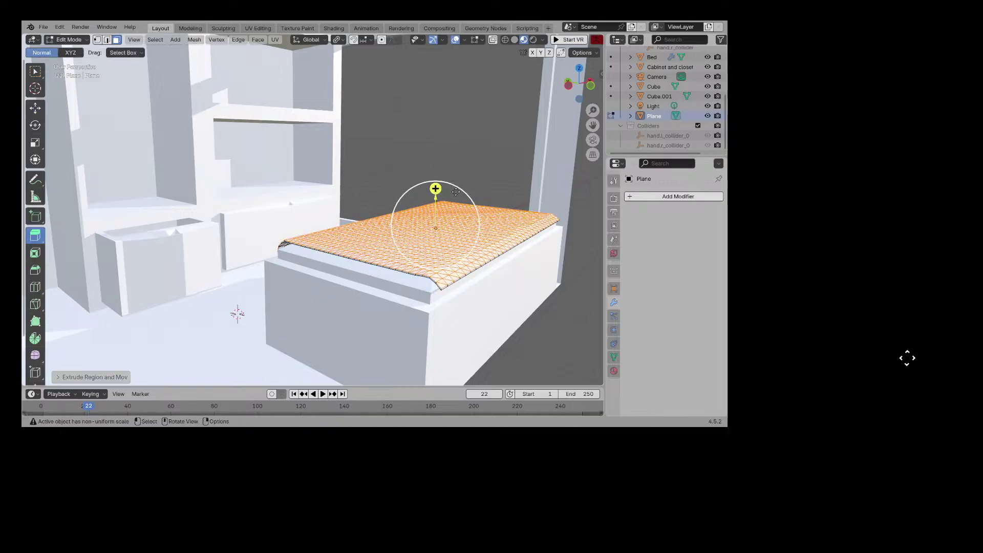
pyautogui.moveTo(439, 191); pyautogui.dragTo(436, 230, button='middle')
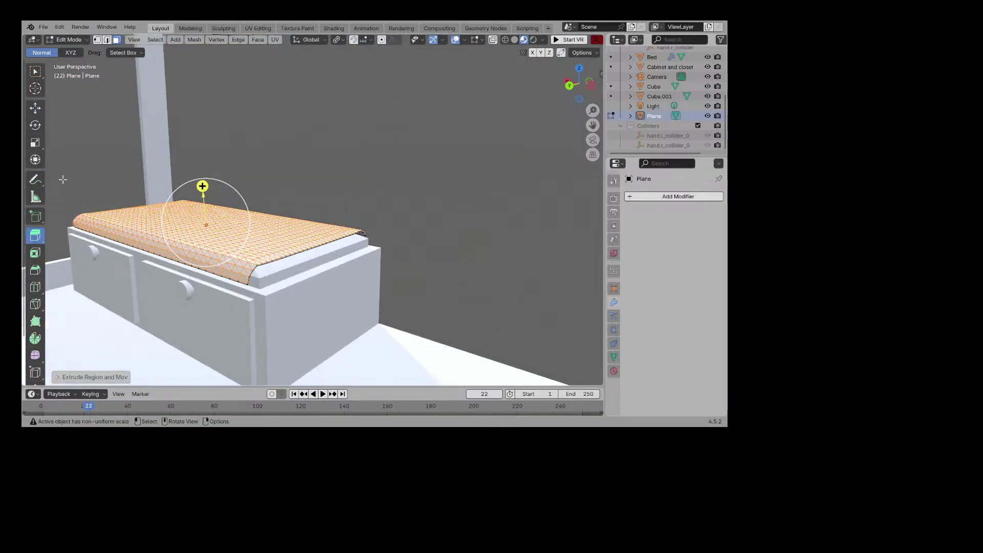
# Step: Scale the extruded blanket faces slightly in the XY plane and move them slightly along the Z axis
pyautogui.click(35, 142)
pyautogui.moveTo(221, 200); pyautogui.dragTo(401, 441, button='middle')
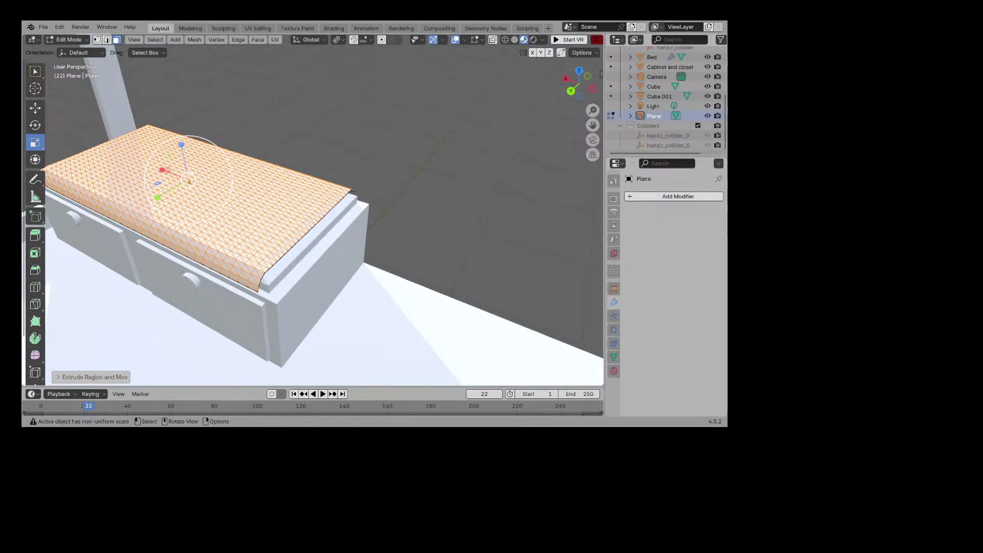
pyautogui.moveTo(158, 183); pyautogui.dragTo(157, 183)
pyautogui.moveTo(248, 205); pyautogui.dragTo(221, 189, button='middle')
pyautogui.click(35, 107)
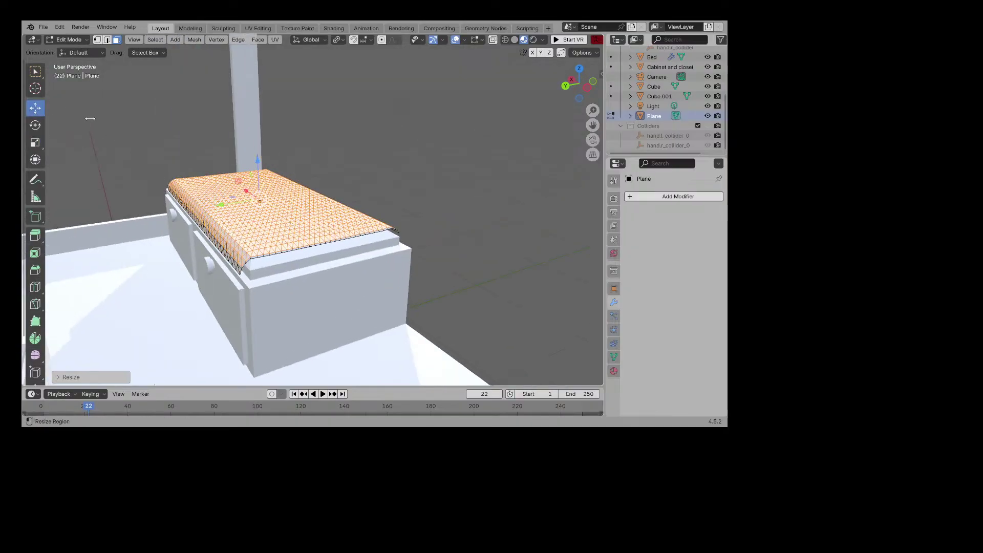
pyautogui.moveTo(258, 164); pyautogui.dragTo(253, 158)
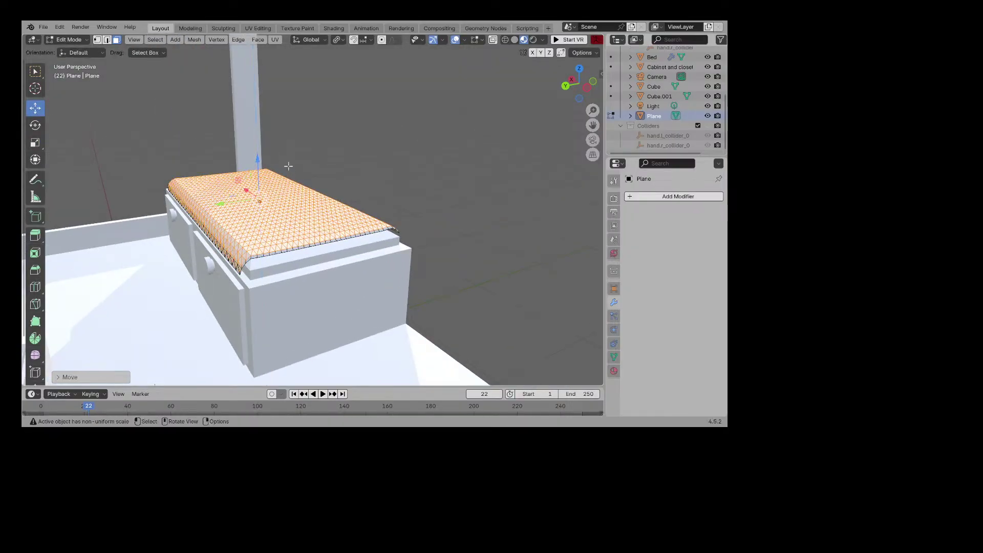
pyautogui.moveTo(253, 158); pyautogui.dragTo(174, 160, button='middle')
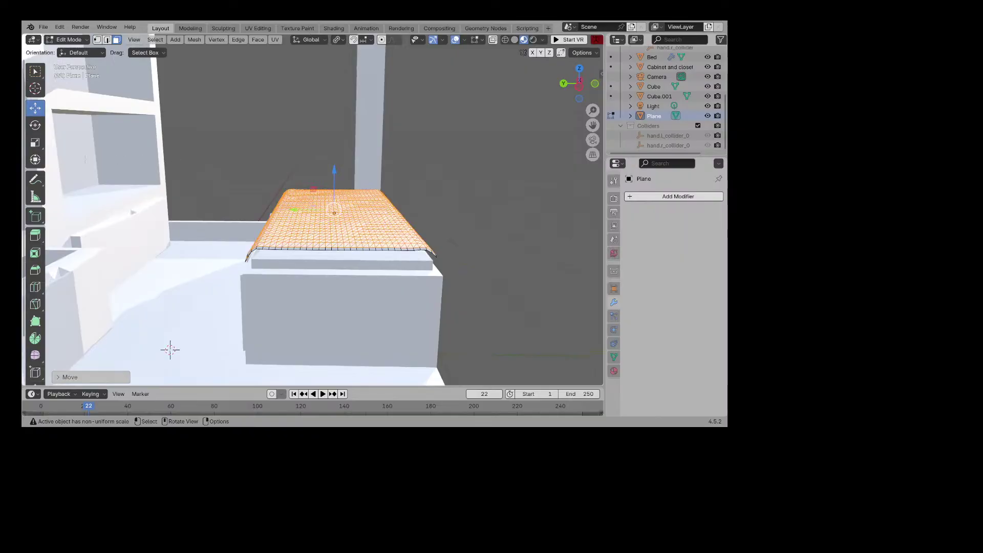
# Step: Scale the extruded blanket faces slightly along the Y axis and deselect the whole mesh
pyautogui.click(36, 143)
pyautogui.moveTo(296, 210); pyautogui.dragTo(291, 209)
pyautogui.hotkey('alt', 'a')
pyautogui.moveTo(920, 441); pyautogui.dragTo(830, 429, button='middle')
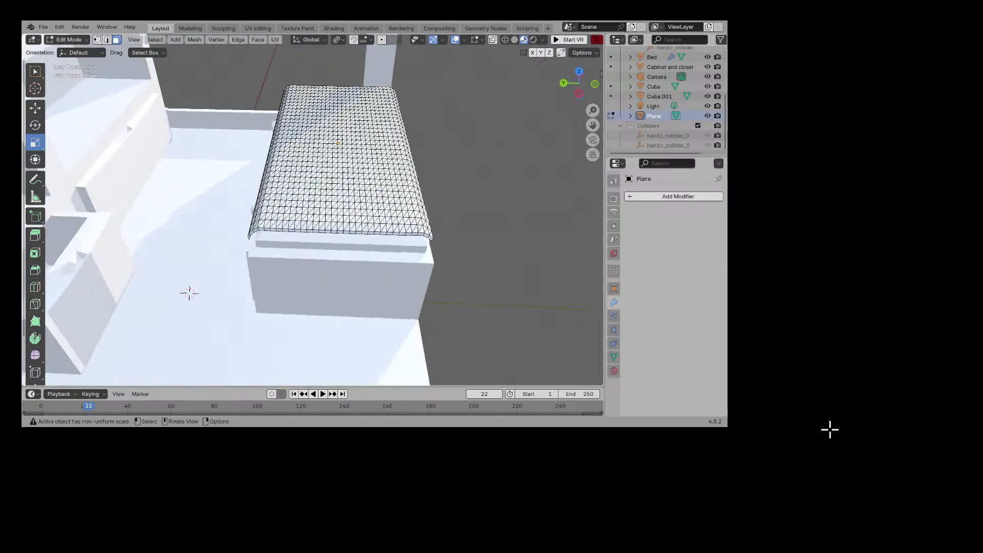
# Step: Switch the blanket plane to Sculpt Mode and choose the Drag Cloth simulation brush
pyautogui.click(66, 40)
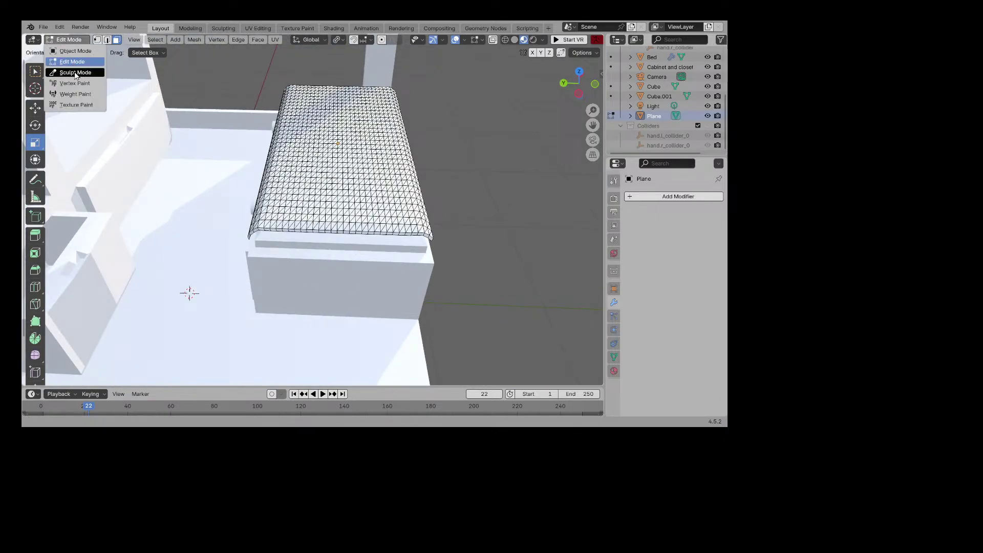
pyautogui.click(76, 73)
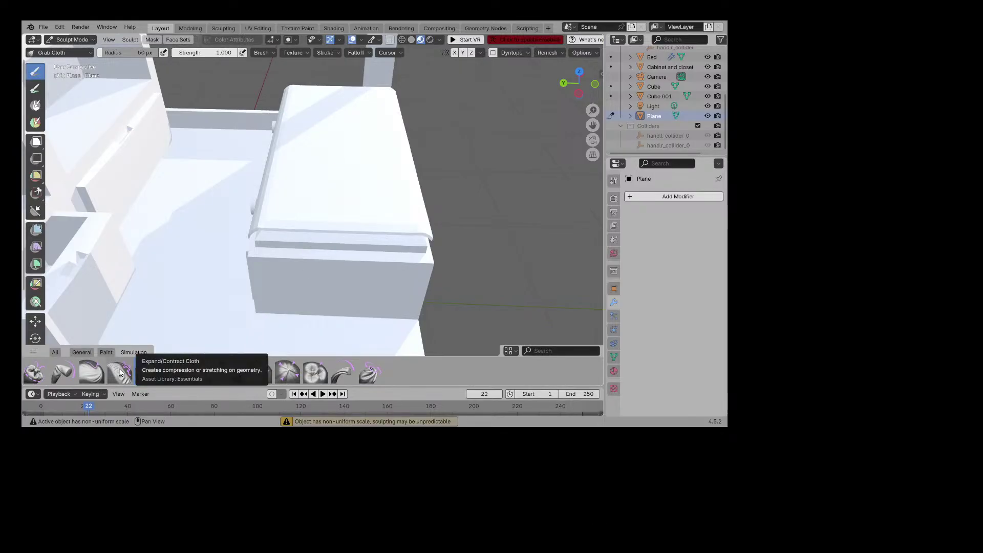
pyautogui.click(92, 372)
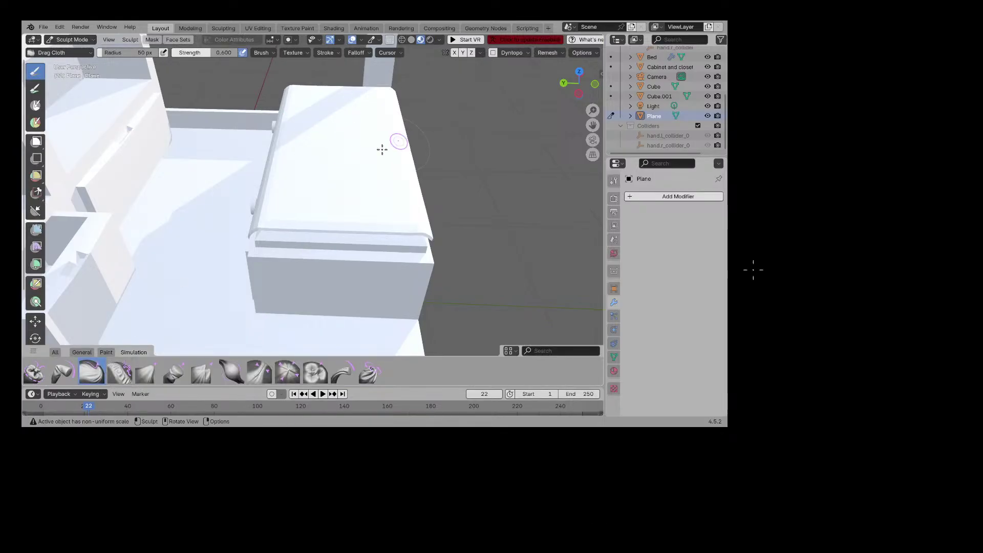
pyautogui.moveTo(382, 149)
pyautogui.mouseDown(button='middle')
pyautogui.moveTo(417, 136)
pyautogui.moveTo(418, 184)
pyautogui.moveTo(434, 207)
pyautogui.mouseUp(button='middle')
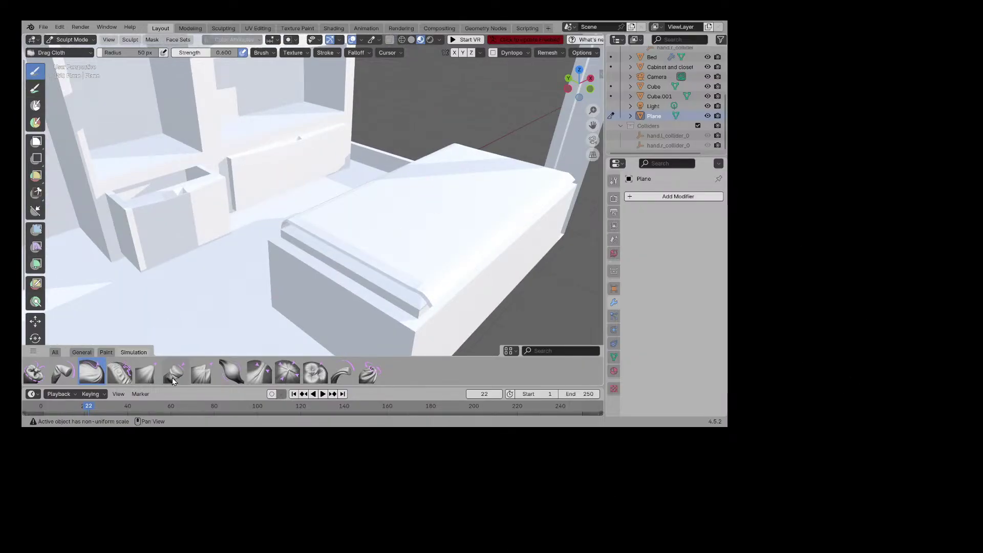
# Step: Try the Grab Cloth brush with a short upward stroke on top of the blanket and inspect the bump
pyautogui.click(146, 372)
pyautogui.moveTo(446, 245); pyautogui.dragTo(452, 233)
pyautogui.moveTo(449, 223); pyautogui.dragTo(371, 210, button='middle')
pyautogui.moveTo(441, 190); pyautogui.dragTo(379, 191, button='middle')
pyautogui.moveTo(485, 232); pyautogui.dragTo(485, 232, button='middle')
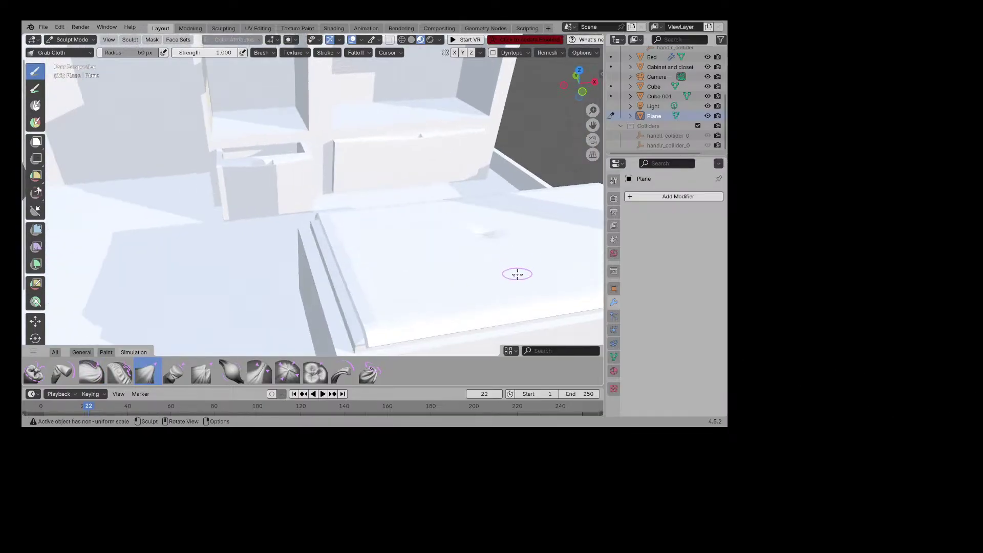
# Step: Try a Bend/Twist Cloth stroke on top of the blanket and undo the trial strokes
pyautogui.click(68, 373)
pyautogui.moveTo(507, 246); pyautogui.dragTo(527, 243)
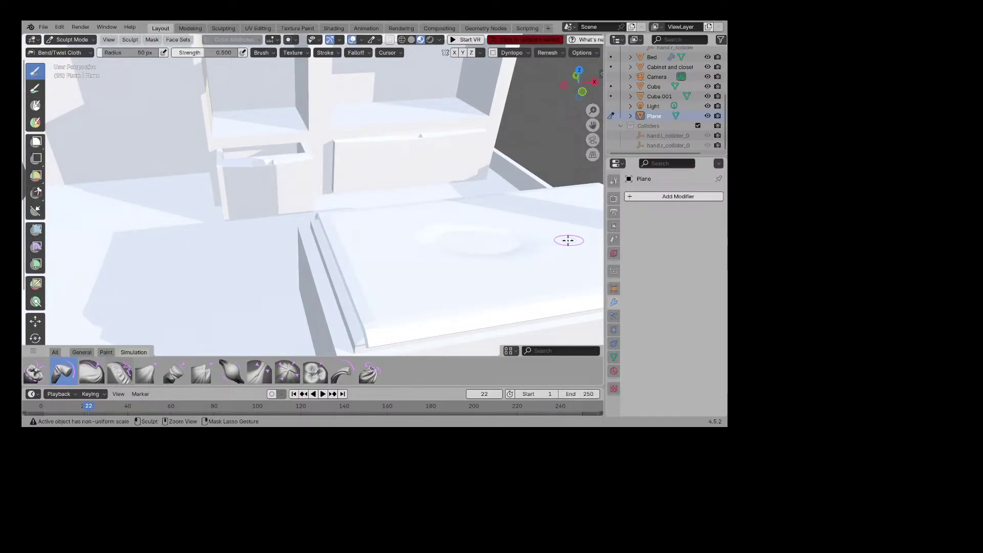
pyautogui.hotkey('ctrl', 'z')
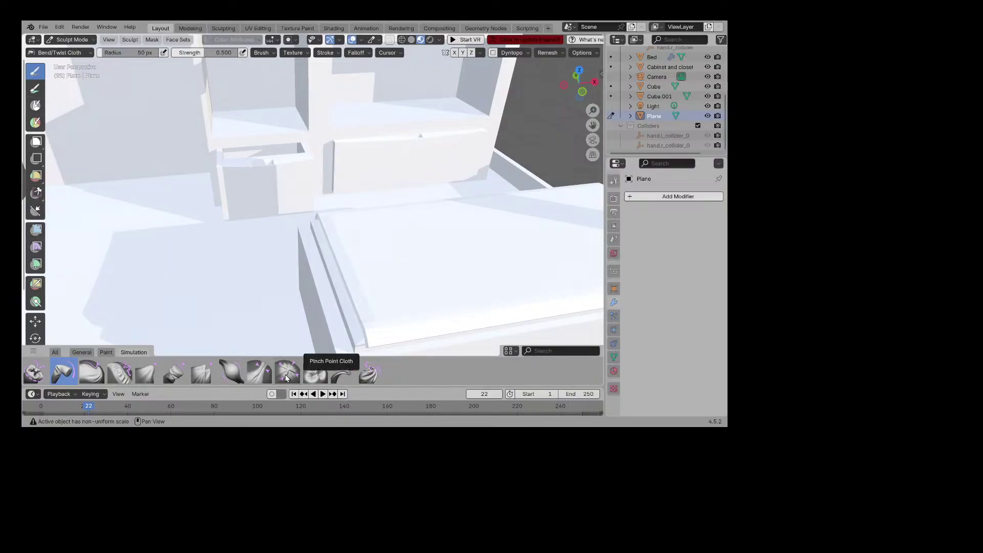
# Step: Try the Pinch Point Cloth brush with short strokes near the blanket's front edge
pyautogui.click(268, 376)
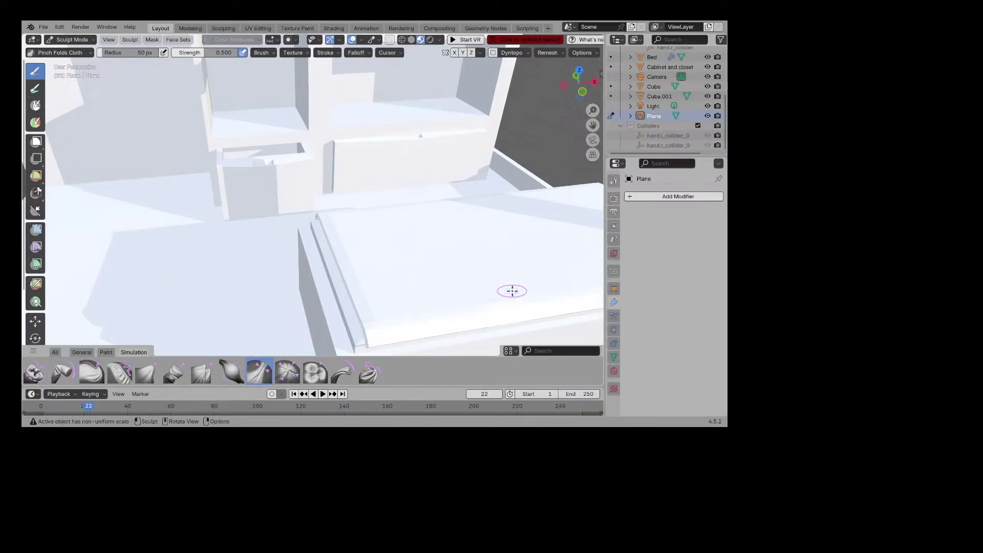
pyautogui.click(298, 376)
pyautogui.moveTo(427, 308); pyautogui.dragTo(427, 308)
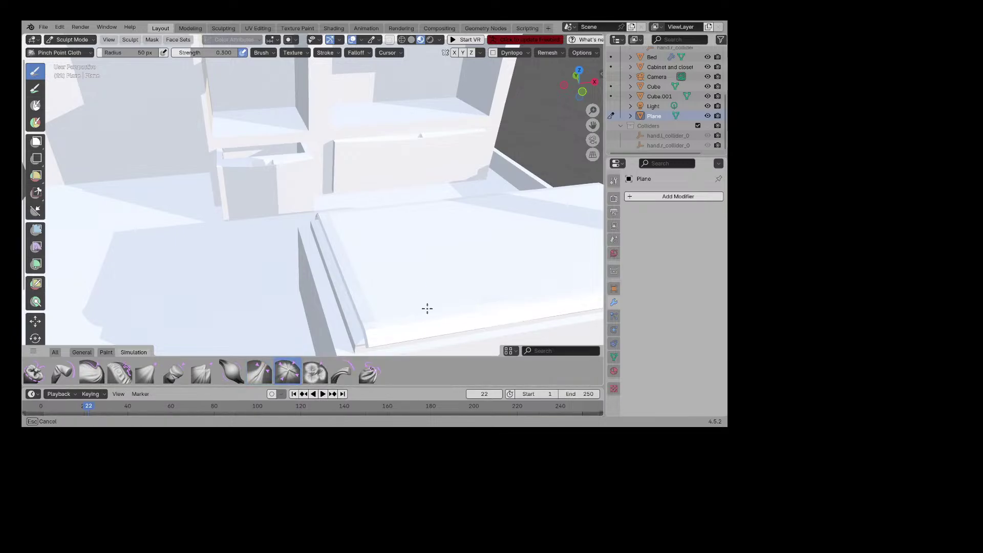
pyautogui.moveTo(379, 333); pyautogui.dragTo(379, 330)
# Step: Sculpt uneven folds across the top of the blanket with several Grab Random Cloth strokes
pyautogui.click(196, 379)
pyautogui.moveTo(346, 313); pyautogui.dragTo(406, 283)
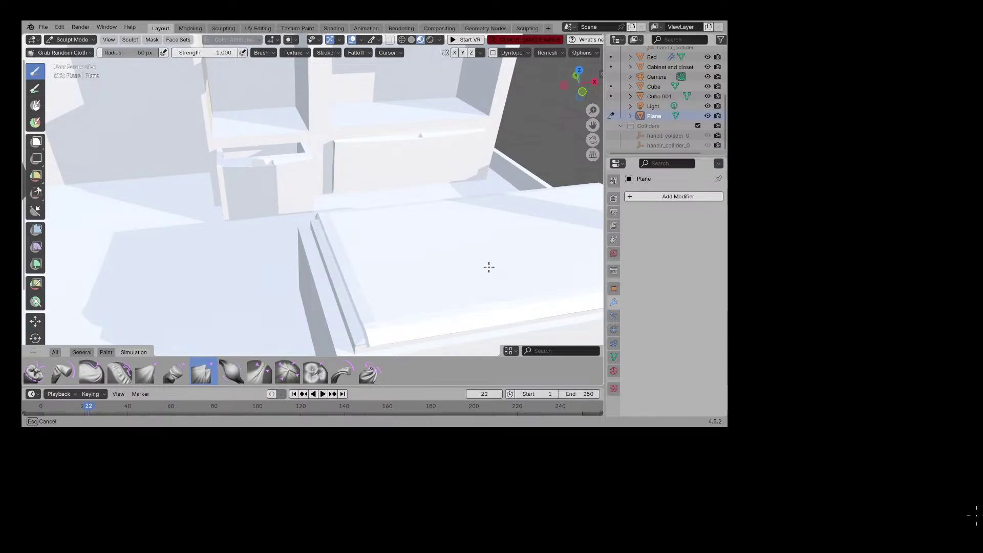
pyautogui.moveTo(489, 267)
pyautogui.mouseDown()
pyautogui.moveTo(437, 302)
pyautogui.moveTo(398, 292)
pyautogui.mouseUp()
pyautogui.moveTo(428, 239)
pyautogui.mouseDown()
pyautogui.moveTo(431, 278)
pyautogui.moveTo(476, 272)
pyautogui.mouseUp()
pyautogui.moveTo(560, 237); pyautogui.dragTo(589, 228)
pyautogui.moveTo(589, 228)
pyautogui.mouseDown(button='middle')
pyautogui.moveTo(538, 239)
pyautogui.moveTo(462, 226)
pyautogui.moveTo(405, 247)
pyautogui.moveTo(387, 237)
pyautogui.moveTo(279, 276)
pyautogui.mouseUp(button='middle')
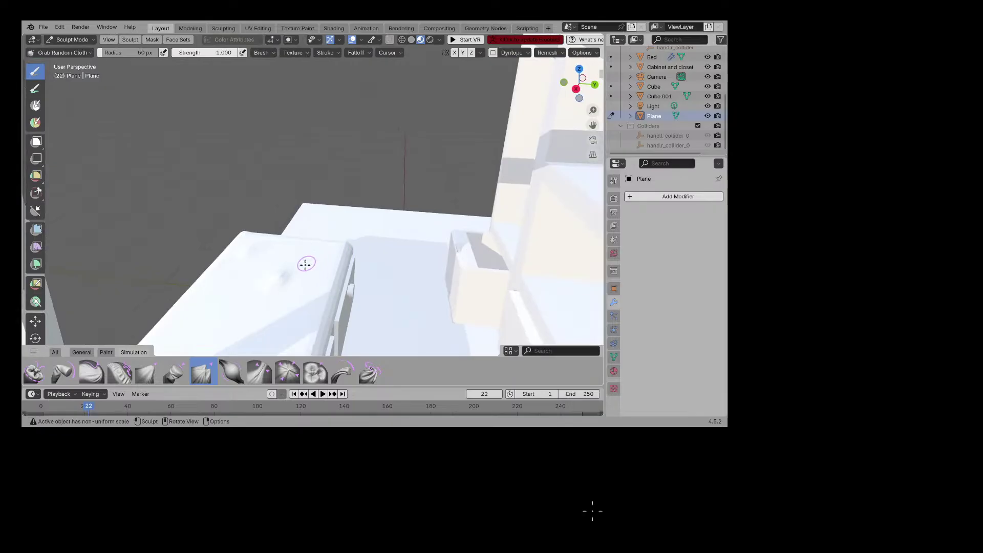
pyautogui.moveTo(306, 263)
pyautogui.mouseDown()
pyautogui.moveTo(243, 314)
pyautogui.moveTo(255, 292)
pyautogui.moveTo(294, 263)
pyautogui.mouseUp()
# Step: Pull more wrinkles into the top of the blanket with short Grab Cloth strokes across its surface
pyautogui.click(147, 372)
pyautogui.moveTo(294, 263)
pyautogui.mouseDown(button='middle')
pyautogui.moveTo(222, 318)
pyautogui.moveTo(314, 283)
pyautogui.moveTo(364, 283)
pyautogui.moveTo(441, 258)
pyautogui.mouseUp(button='middle')
pyautogui.moveTo(445, 256)
pyautogui.mouseDown()
pyautogui.moveTo(479, 215)
pyautogui.moveTo(465, 121)
pyautogui.moveTo(453, 268)
pyautogui.moveTo(456, 255)
pyautogui.mouseUp()
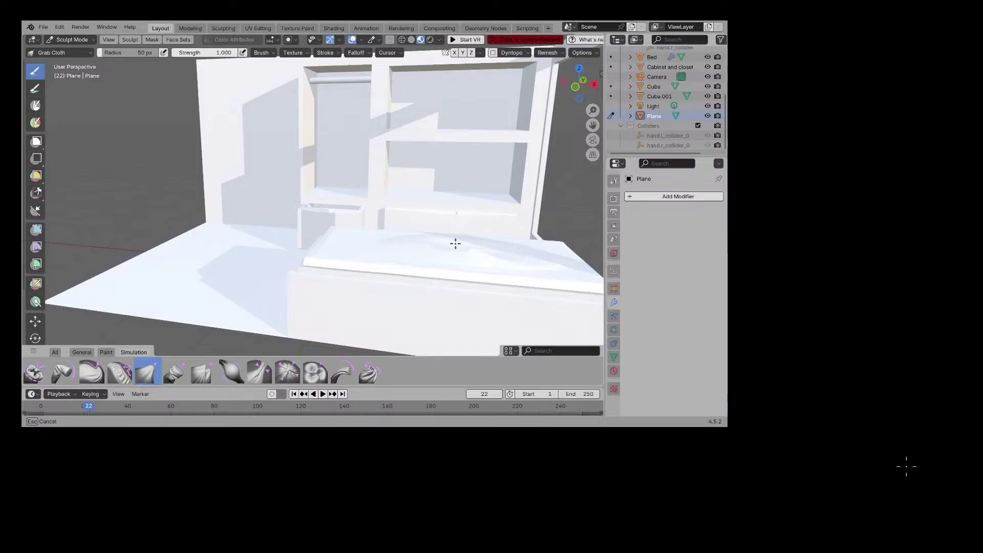
pyautogui.moveTo(455, 243)
pyautogui.mouseDown(button='middle')
pyautogui.moveTo(450, 252)
pyautogui.moveTo(360, 243)
pyautogui.moveTo(320, 275)
pyautogui.mouseUp(button='middle')
pyautogui.moveTo(320, 275); pyautogui.dragTo(327, 284)
pyautogui.moveTo(381, 258); pyautogui.dragTo(334, 285)
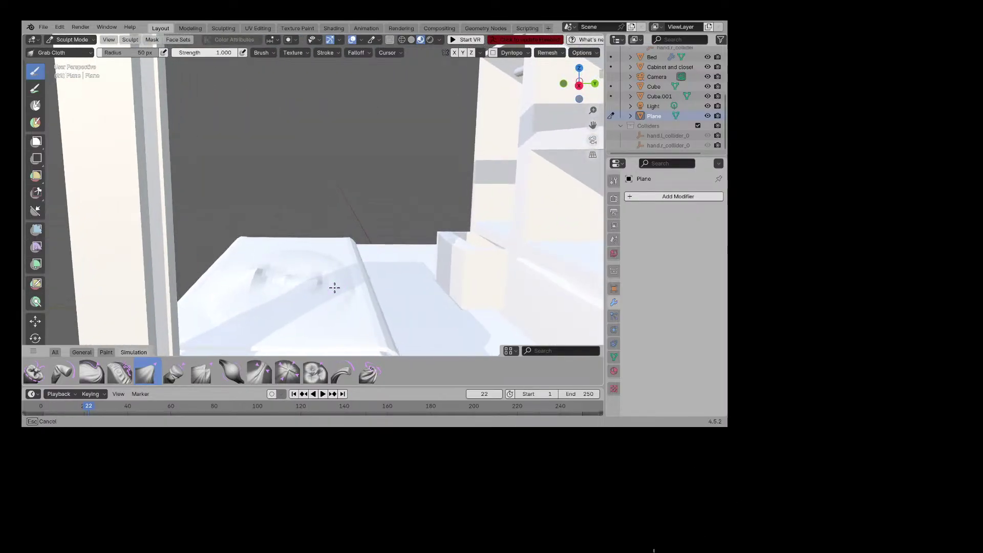
pyautogui.moveTo(390, 321); pyautogui.dragTo(339, 335)
pyautogui.moveTo(276, 321)
pyautogui.mouseDown()
pyautogui.moveTo(267, 307)
pyautogui.moveTo(248, 327)
pyautogui.mouseUp()
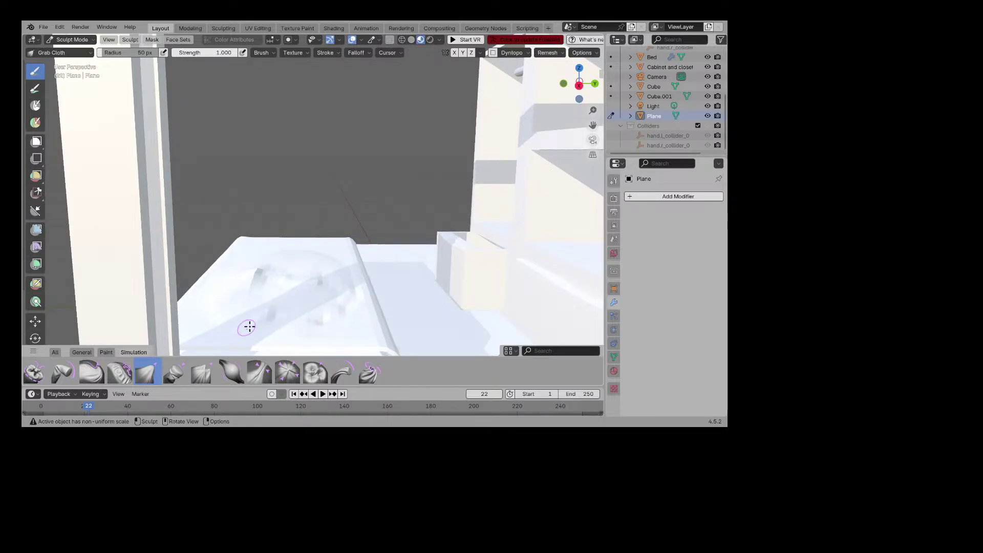
# Step: Pull the blanket's foot-end edge and outer corner outward and down with Grab Cloth strokes for an irregular hem
pyautogui.moveTo(247, 328)
pyautogui.mouseDown(button='middle')
pyautogui.moveTo(267, 307)
pyautogui.moveTo(369, 305)
pyautogui.moveTo(499, 340)
pyautogui.moveTo(364, 209)
pyautogui.mouseUp(button='middle')
pyautogui.moveTo(364, 209)
pyautogui.mouseDown()
pyautogui.moveTo(384, 194)
pyautogui.moveTo(393, 167)
pyautogui.moveTo(377, 223)
pyautogui.moveTo(383, 247)
pyautogui.mouseUp()
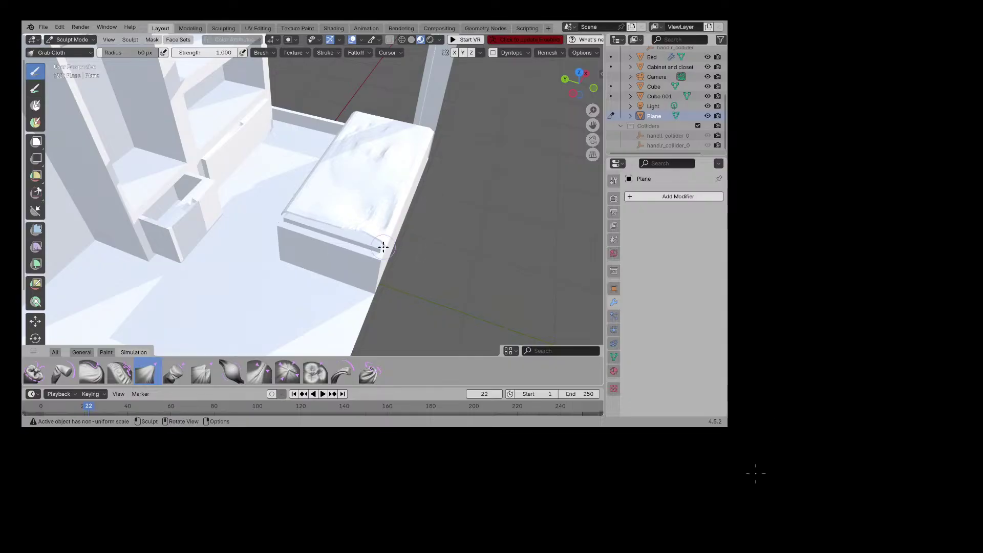
pyautogui.moveTo(383, 247)
pyautogui.mouseDown(button='middle')
pyautogui.moveTo(437, 218)
pyautogui.moveTo(451, 183)
pyautogui.moveTo(391, 207)
pyautogui.mouseUp(button='middle')
pyautogui.moveTo(378, 231); pyautogui.dragTo(374, 246)
pyautogui.moveTo(363, 231); pyautogui.dragTo(362, 255)
pyautogui.moveTo(362, 254)
pyautogui.mouseDown(button='middle')
pyautogui.moveTo(292, 268)
pyautogui.moveTo(246, 256)
pyautogui.moveTo(260, 247)
pyautogui.mouseUp(button='middle')
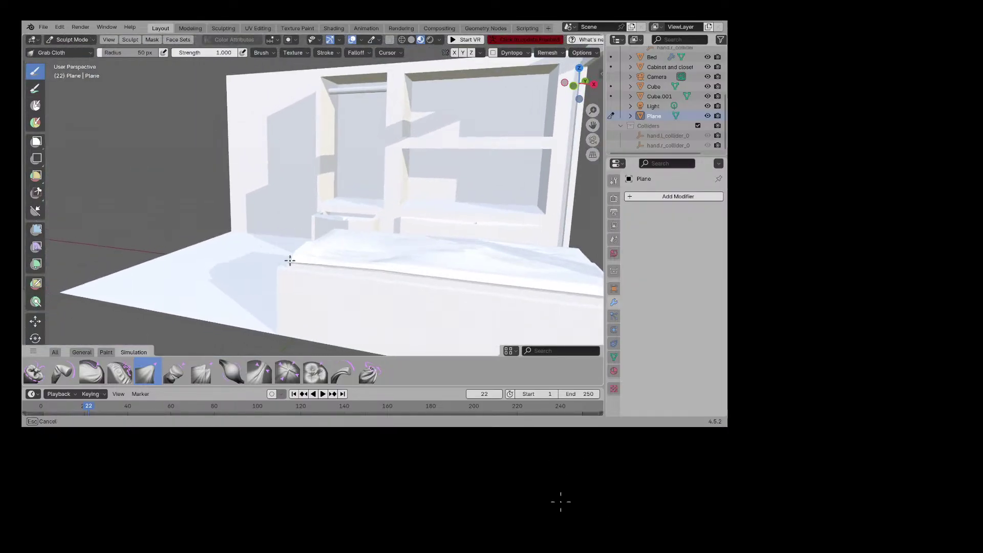
pyautogui.moveTo(233, 327); pyautogui.dragTo(342, 303, button='middle')
pyautogui.scroll(2, 364, 255)
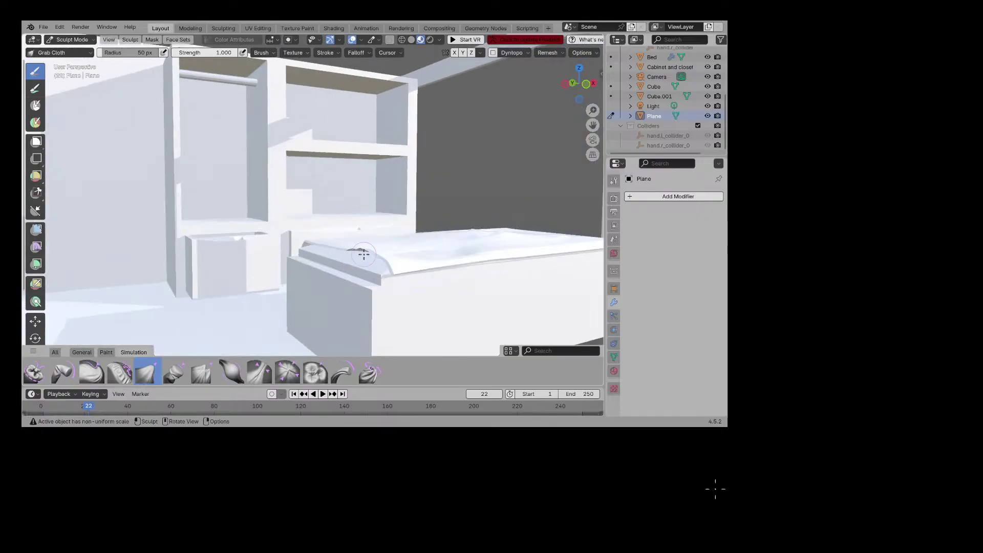
pyautogui.moveTo(368, 252); pyautogui.dragTo(366, 269)
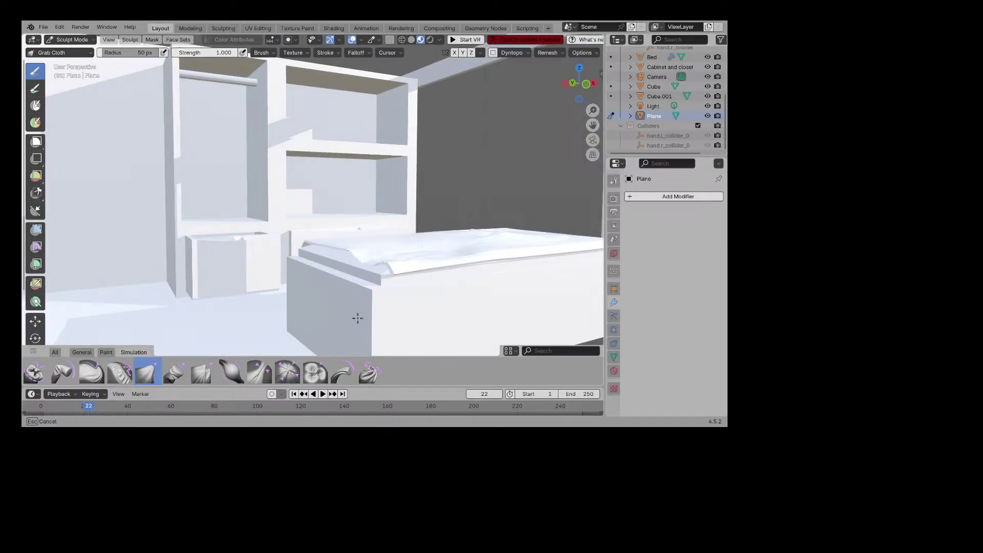
pyautogui.moveTo(372, 286); pyautogui.dragTo(390, 325)
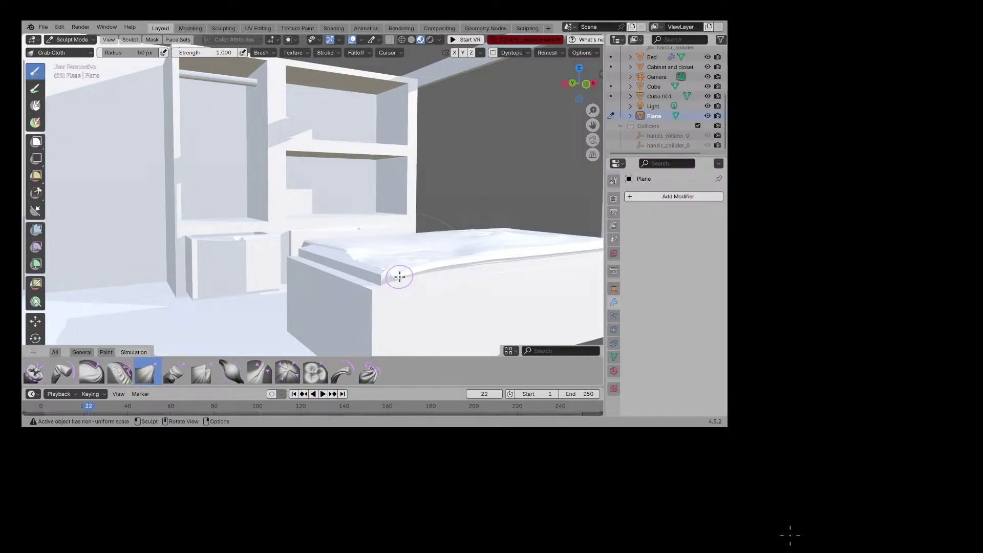
# Step: Add Grab Cloth folds to the smooth area at the window end of the blanket
pyautogui.moveTo(382, 328)
pyautogui.mouseDown(button='middle')
pyautogui.moveTo(404, 311)
pyautogui.moveTo(382, 296)
pyautogui.moveTo(378, 263)
pyautogui.moveTo(358, 270)
pyautogui.moveTo(340, 255)
pyautogui.moveTo(325, 276)
pyautogui.moveTo(406, 281)
pyautogui.moveTo(265, 277)
pyautogui.moveTo(267, 265)
pyautogui.moveTo(273, 274)
pyautogui.mouseUp(button='middle')
pyautogui.moveTo(219, 292); pyautogui.dragTo(417, 257, button='middle')
pyautogui.scroll(3, 418, 257)
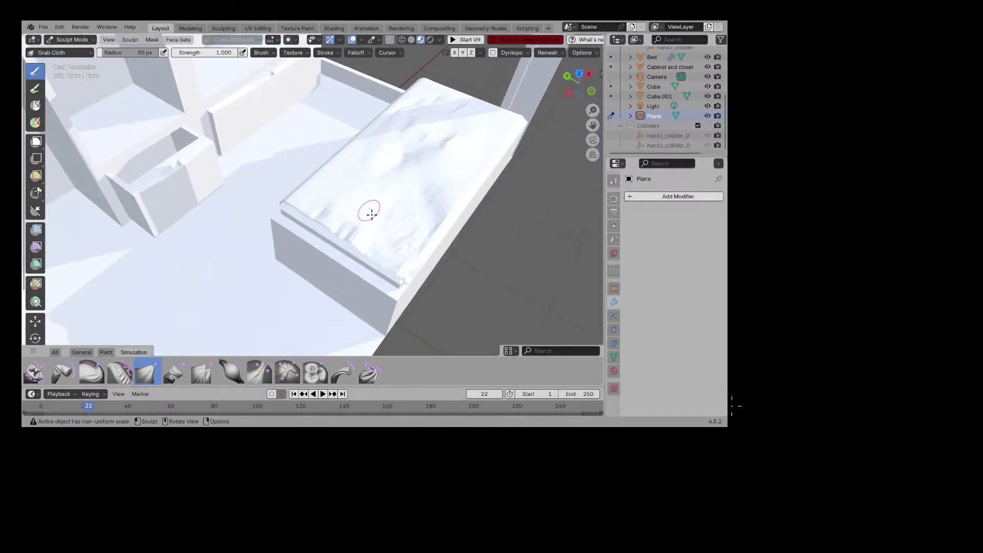
pyautogui.rightClick(454, 171)
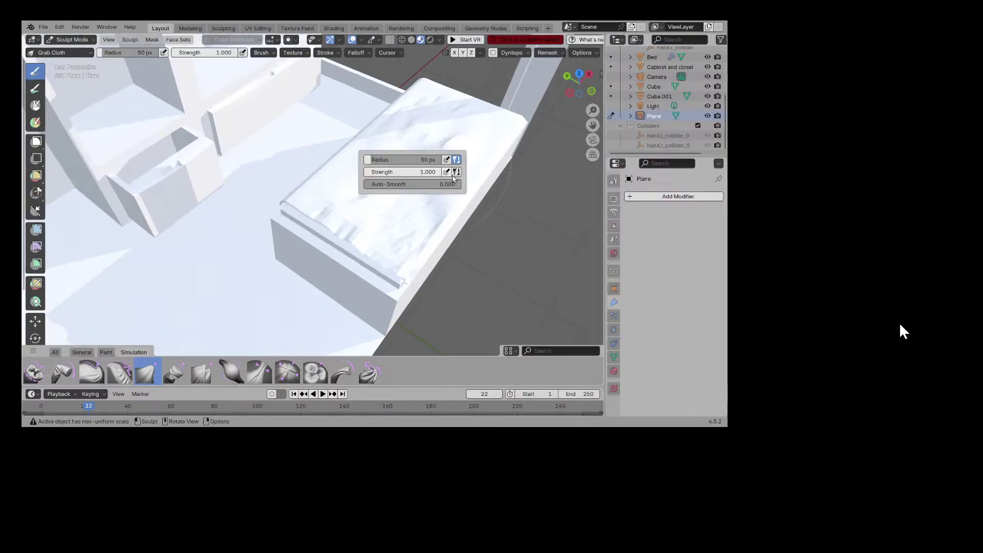
pyautogui.moveTo(466, 127); pyautogui.dragTo(490, 131)
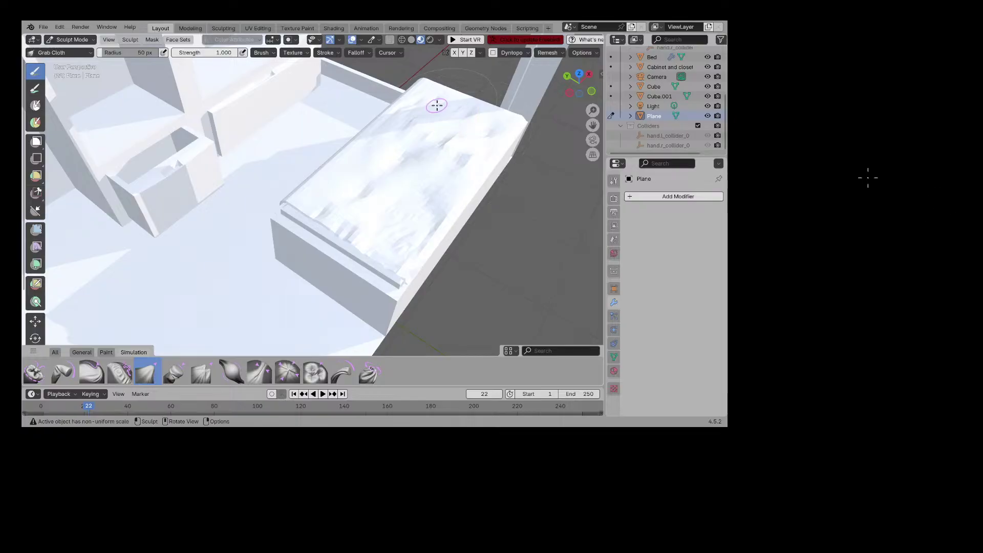
pyautogui.moveTo(441, 80)
pyautogui.mouseDown()
pyautogui.moveTo(410, 115)
pyautogui.moveTo(413, 148)
pyautogui.moveTo(462, 167)
pyautogui.mouseUp()
pyautogui.moveTo(463, 165); pyautogui.dragTo(517, 145, button='middle')
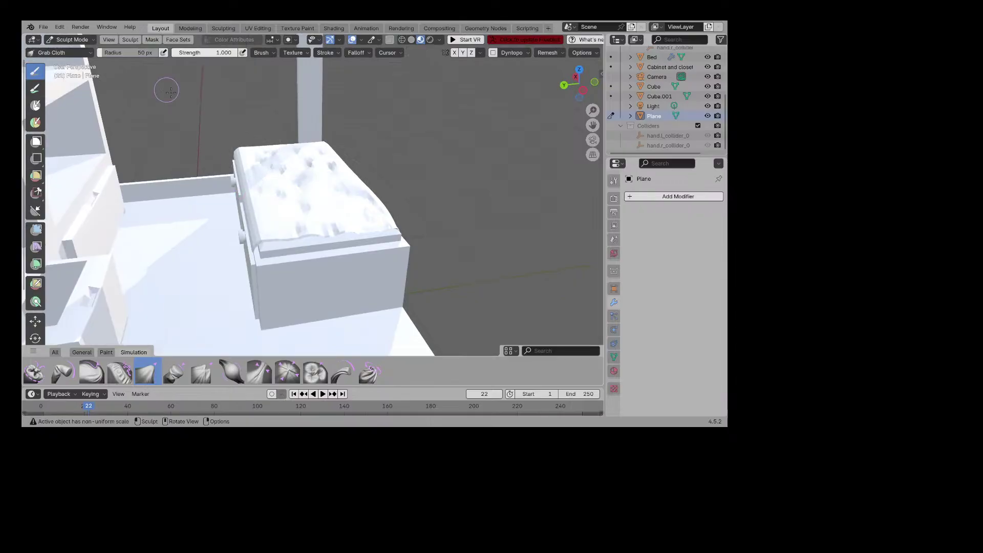
# Step: Return the blanket to Object Mode and apply Shade Auto Smooth to it
pyautogui.click(72, 39)
pyautogui.click(67, 50)
pyautogui.rightClick(281, 156)
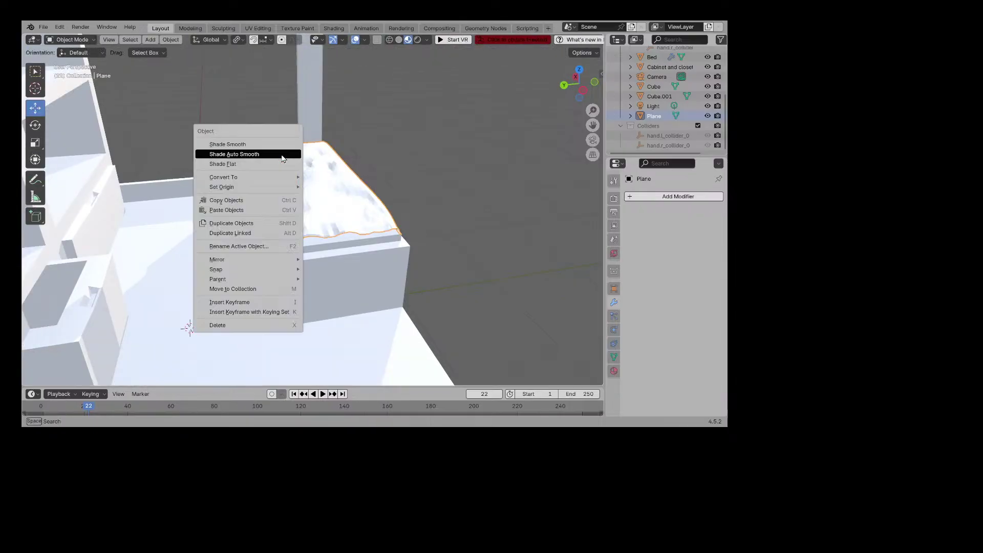
pyautogui.click(283, 154)
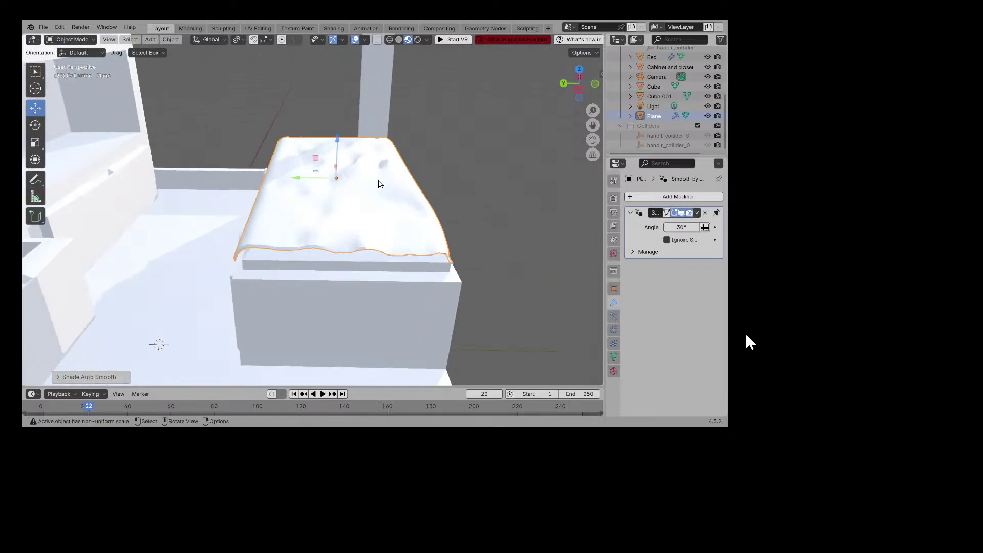
# Step: Inspect the smoothed blanket on the bed and save the file
pyautogui.scroll(3, 380, 184)
pyautogui.moveTo(380, 184); pyautogui.dragTo(432, 170, button='middle')
pyautogui.scroll(-3, 363, 180)
pyautogui.scroll(-3, 356, 178)
pyautogui.scroll(-3, 310, 169)
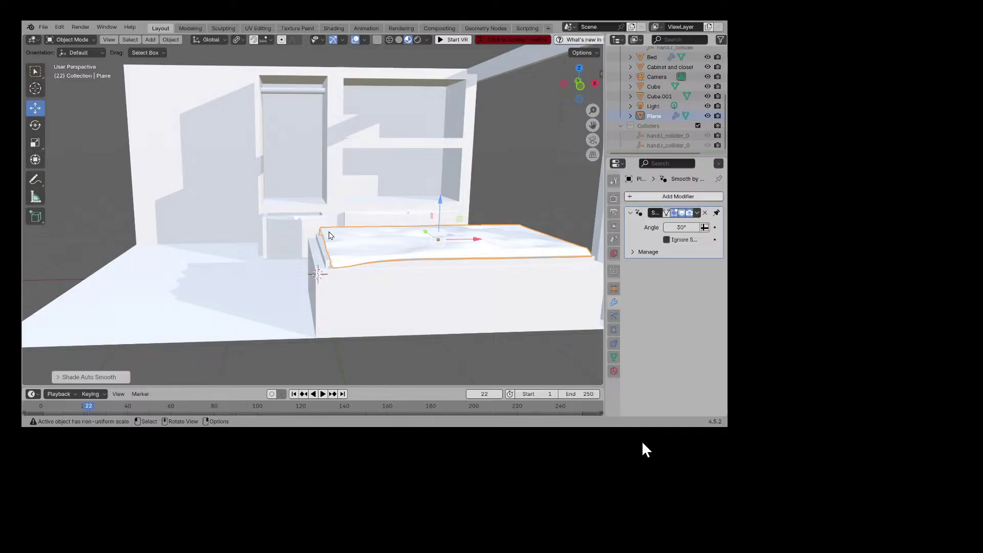
pyautogui.moveTo(325, 236); pyautogui.dragTo(419, 272, button='middle')
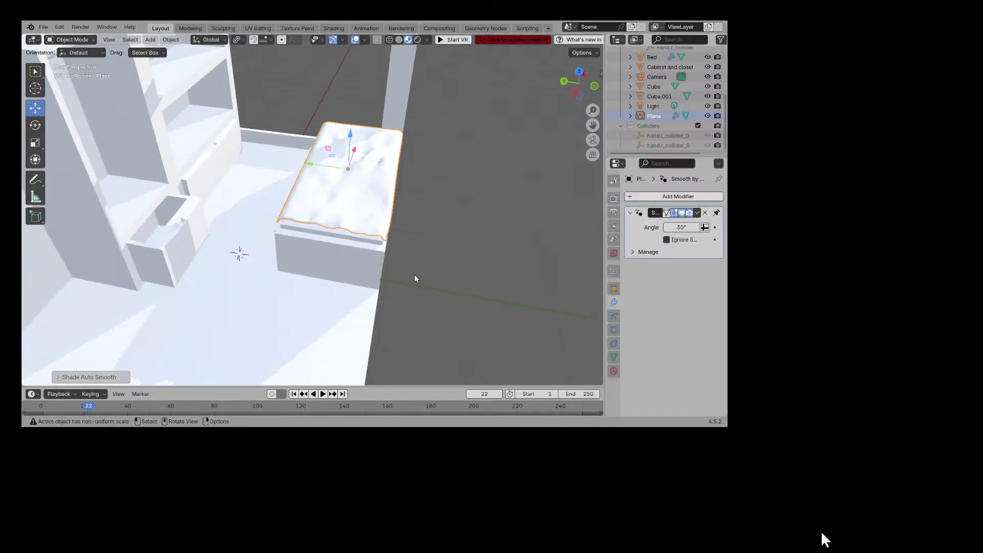
pyautogui.hotkey('ctrl', 's')
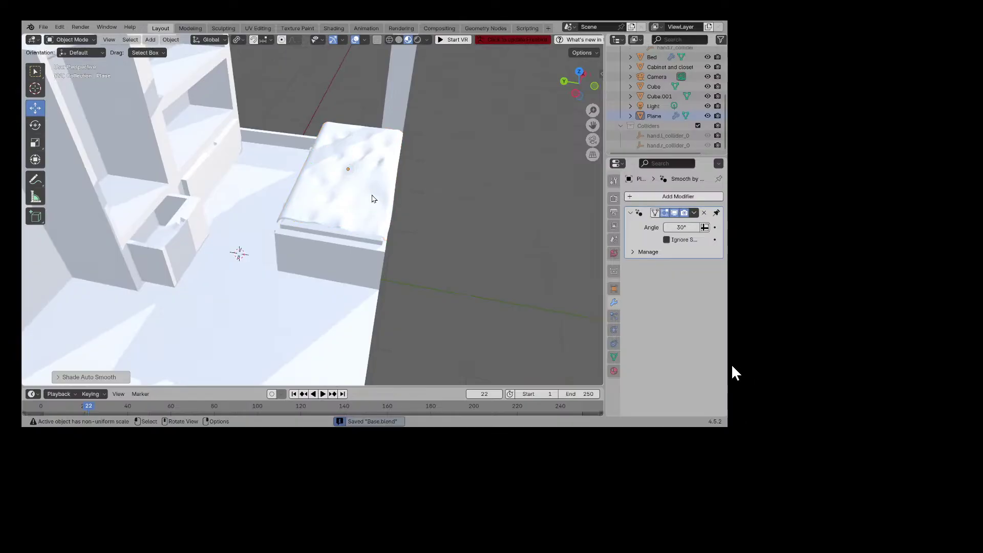
# Step: Add a cube mesh to the scene as the base for a pillow
pyautogui.scroll(5, 355, 226)
pyautogui.moveTo(355, 226); pyautogui.dragTo(591, 210, button='middle')
pyautogui.scroll(-6, 530, 198)
pyautogui.moveTo(420, 241); pyautogui.dragTo(457, 239, button='middle')
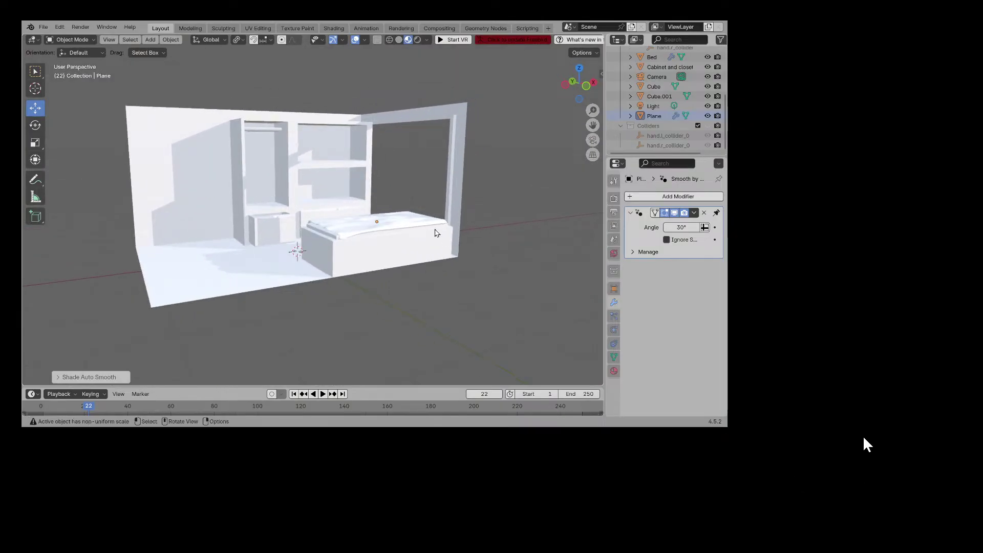
pyautogui.scroll(4, 433, 229)
pyautogui.moveTo(388, 211); pyautogui.dragTo(464, 224, button='middle')
pyautogui.hotkey('shift', 'a')
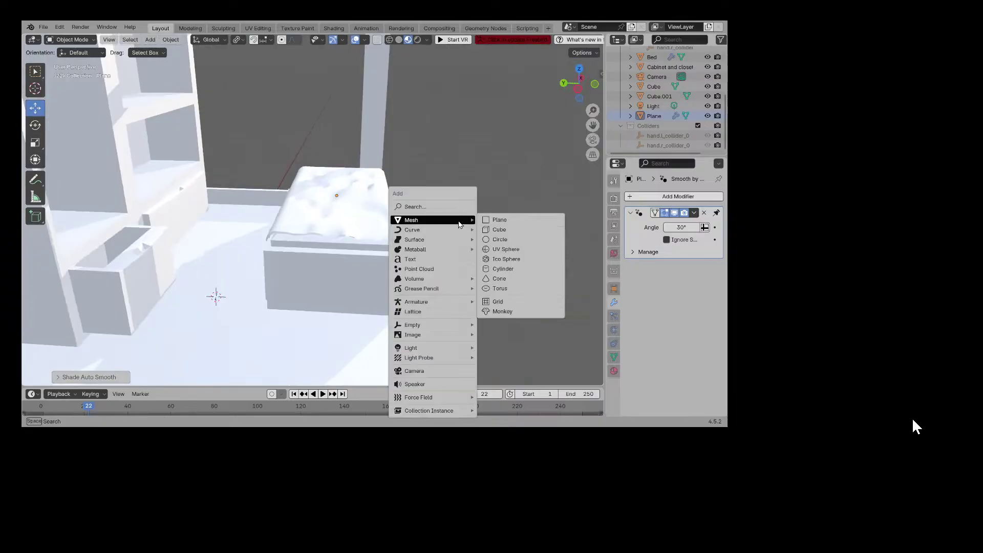
pyautogui.click(499, 229)
# Step: Scale the new cube down into a low, narrow block that is longest along the Y axis
pyautogui.scroll(-3, 501, 227)
pyautogui.moveTo(501, 226); pyautogui.dragTo(389, 217, button='middle')
pyautogui.click(35, 144)
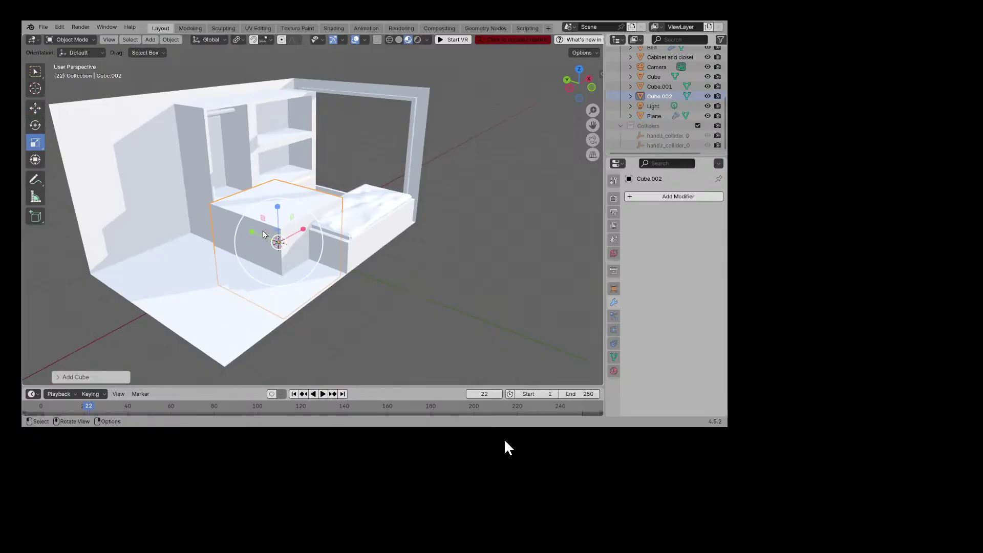
pyautogui.moveTo(264, 232); pyautogui.dragTo(247, 226, button='middle')
pyautogui.moveTo(247, 228); pyautogui.dragTo(298, 235)
pyautogui.moveTo(299, 235); pyautogui.dragTo(333, 240, button='middle')
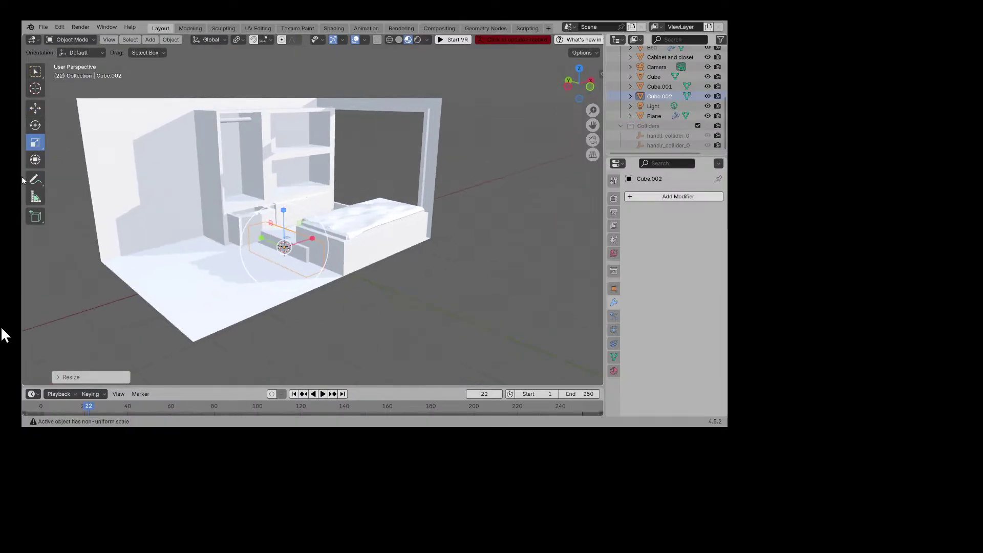
# Step: Move the block up and along the Y axis so it sits above the window end of the bed
pyautogui.click(30, 112)
pyautogui.moveTo(283, 211); pyautogui.dragTo(284, 171)
pyautogui.moveTo(308, 194); pyautogui.dragTo(457, 194, button='middle')
pyautogui.scroll(6, 472, 176)
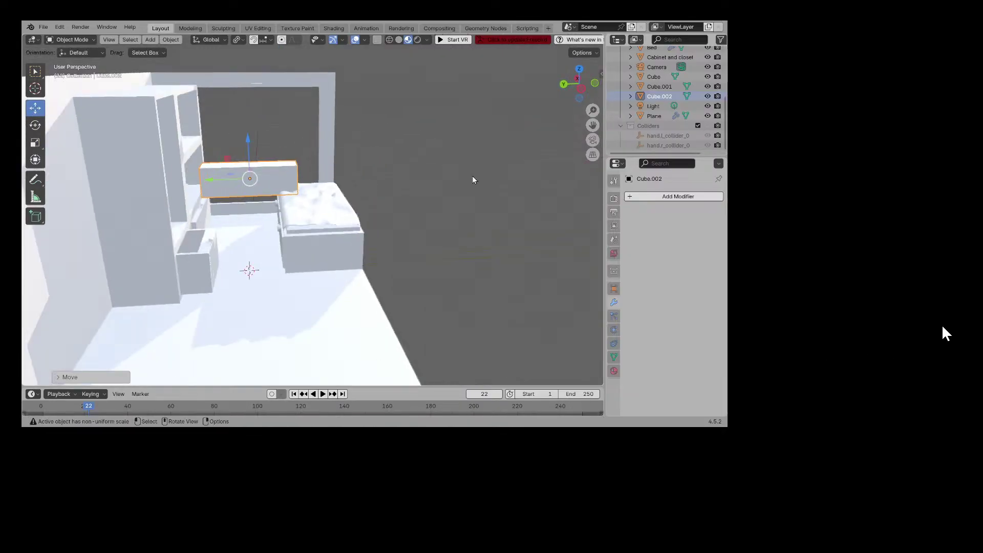
pyautogui.moveTo(165, 154); pyautogui.dragTo(265, 154)
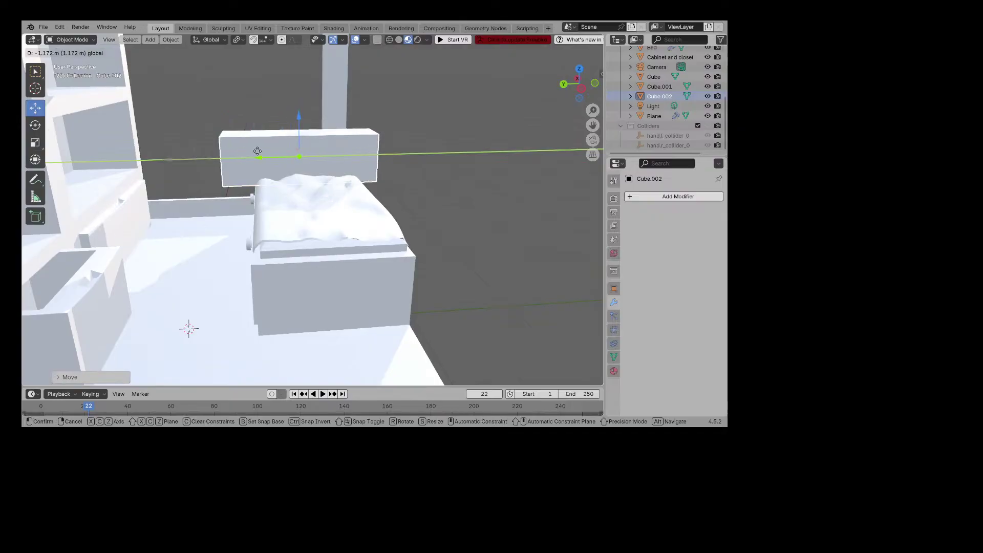
pyautogui.moveTo(265, 155); pyautogui.dragTo(2, 258, button='middle')
# Step: Reduce the block's height and its length along the Y axis to pillow proportions
pyautogui.click(35, 142)
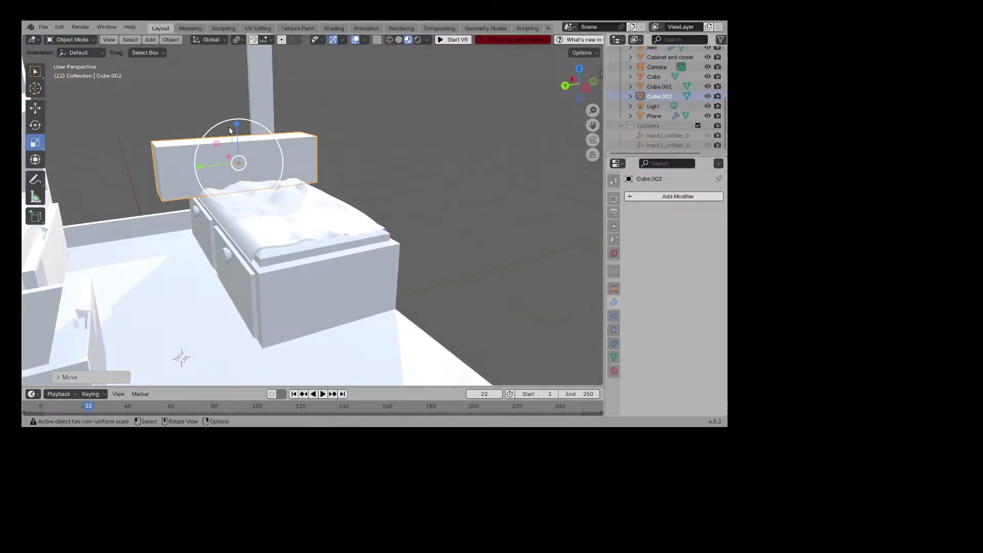
pyautogui.moveTo(229, 127); pyautogui.dragTo(228, 143)
pyautogui.moveTo(229, 143); pyautogui.dragTo(245, 155, button='middle')
pyautogui.moveTo(148, 168); pyautogui.dragTo(164, 165)
pyautogui.moveTo(164, 165); pyautogui.dragTo(252, 152, button='middle')
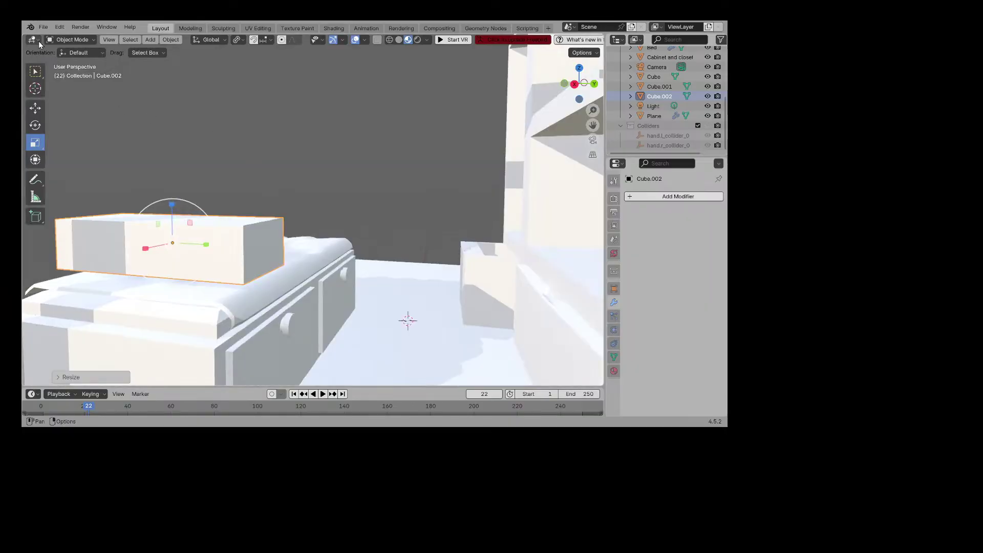
# Step: Switch the pillow block to Edit Mode
pyautogui.click(71, 39)
pyautogui.click(77, 61)
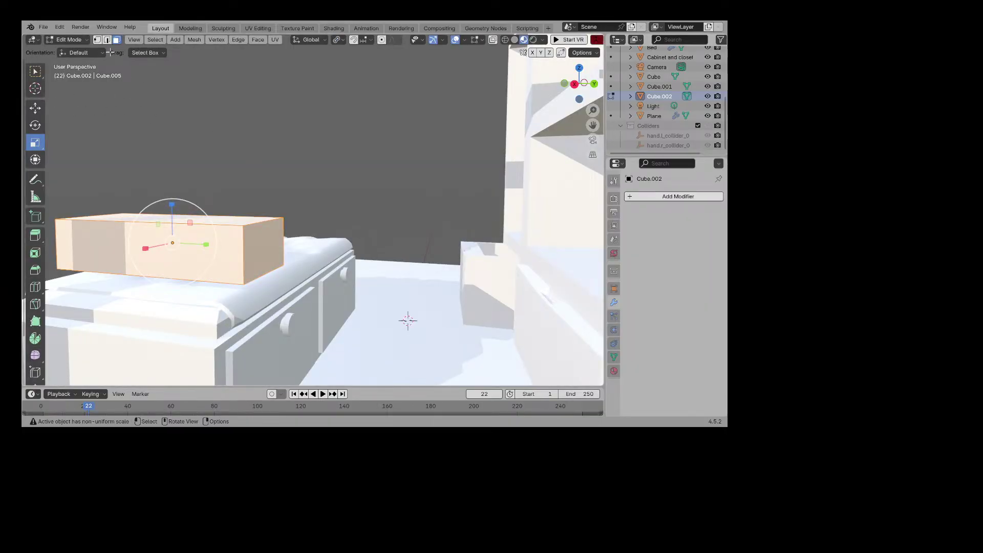
pyautogui.moveTo(257, 244); pyautogui.dragTo(220, 248, button='middle')
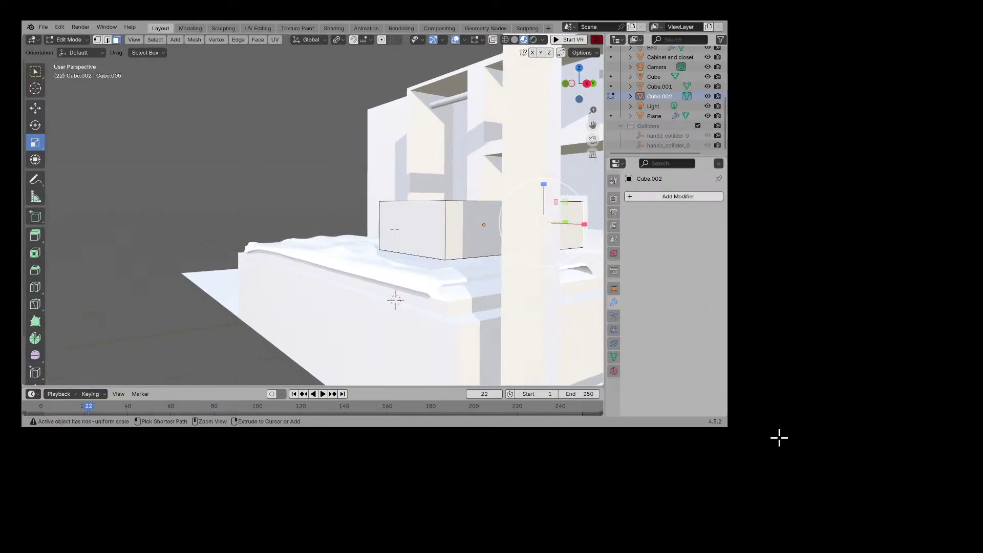
# Step: Try subdividing all faces of the pillow block several times and undo the subdivisions
pyautogui.keyDown('ctrl'); pyautogui.click(393, 228); pyautogui.keyUp('ctrl')
pyautogui.rightClick(391, 225)
pyautogui.click(392, 231)
pyautogui.rightClick(419, 229)
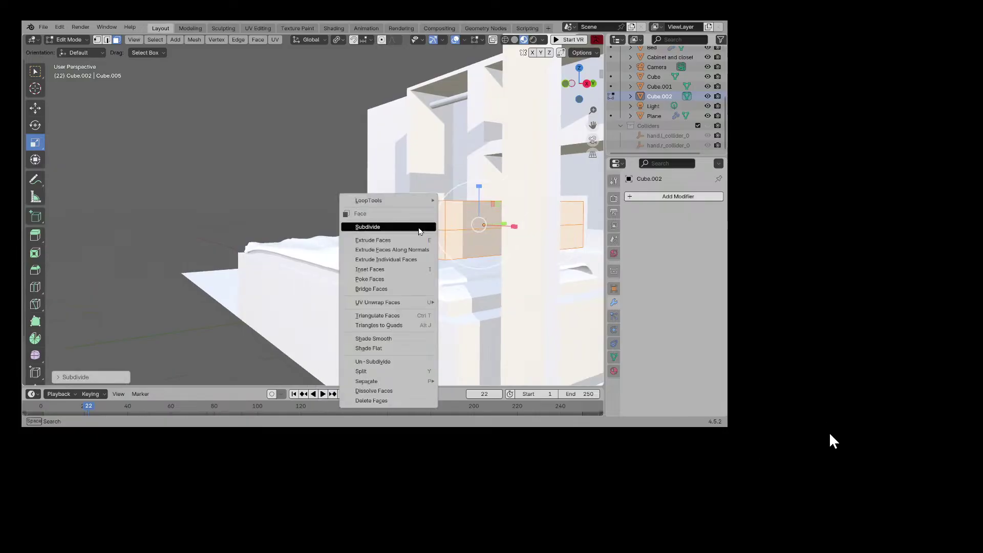
pyautogui.click(409, 231)
pyautogui.rightClick(404, 229)
pyautogui.click(405, 228)
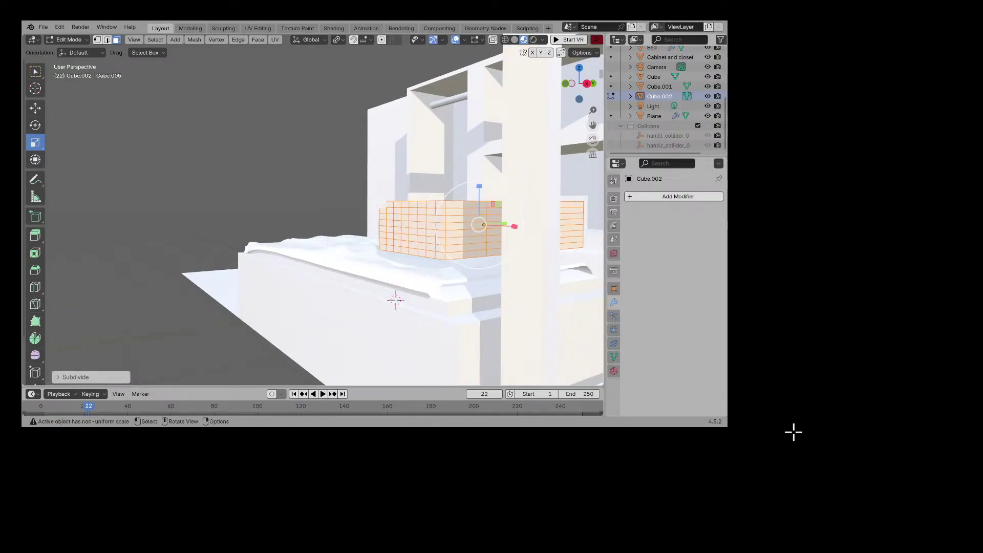
pyautogui.rightClick(402, 214)
pyautogui.moveTo(443, 197); pyautogui.dragTo(398, 207, button='middle')
pyautogui.moveTo(786, 390); pyautogui.dragTo(893, 420, button='middle')
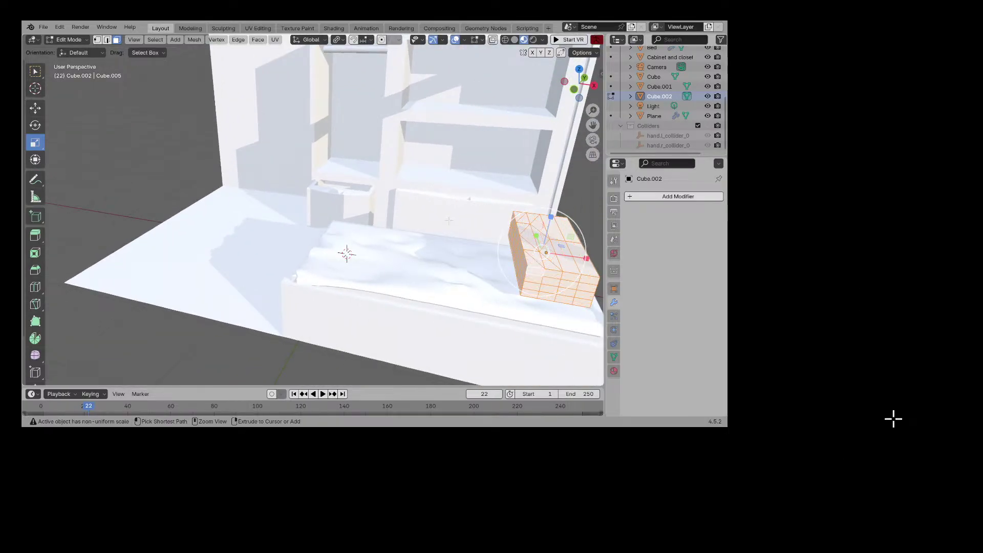
pyautogui.hotkey('ctrl', 'z')
pyautogui.hotkey('ctrl', 'z')
# Step: Subdivide all faces of the pillow block three times
pyautogui.moveTo(448, 220); pyautogui.dragTo(428, 217, button='middle')
pyautogui.keyDown('shift'); pyautogui.click(550, 309); pyautogui.keyUp('shift')
pyautogui.moveTo(537, 309); pyautogui.dragTo(479, 311, button='middle')
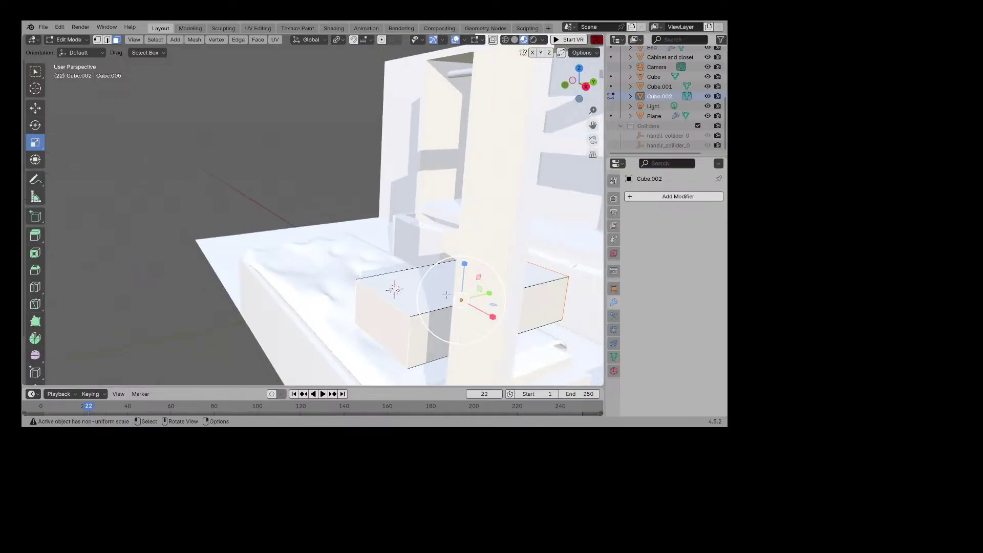
pyautogui.rightClick(412, 313)
pyautogui.press('Down')
pyautogui.press('Up')
pyautogui.press('Return')
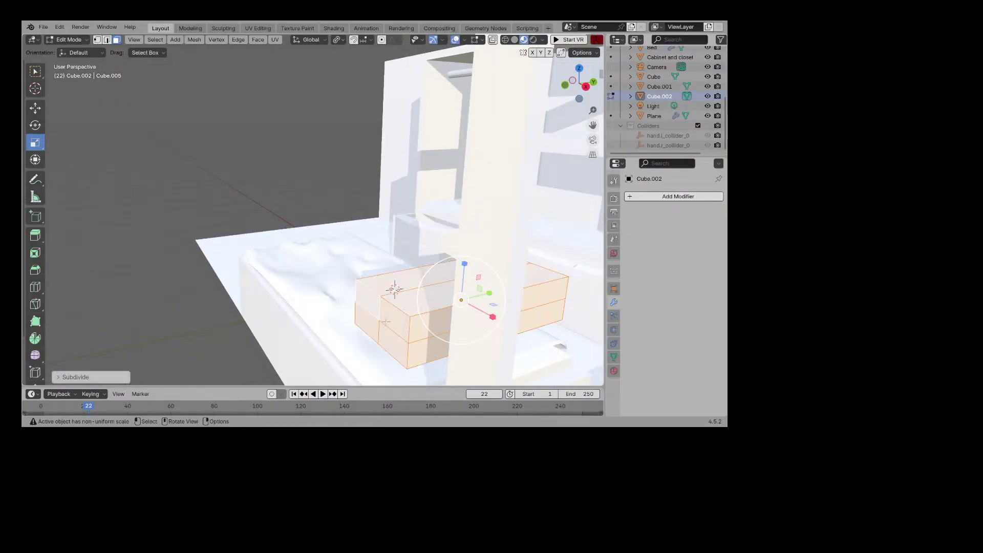
pyautogui.rightClick(388, 318)
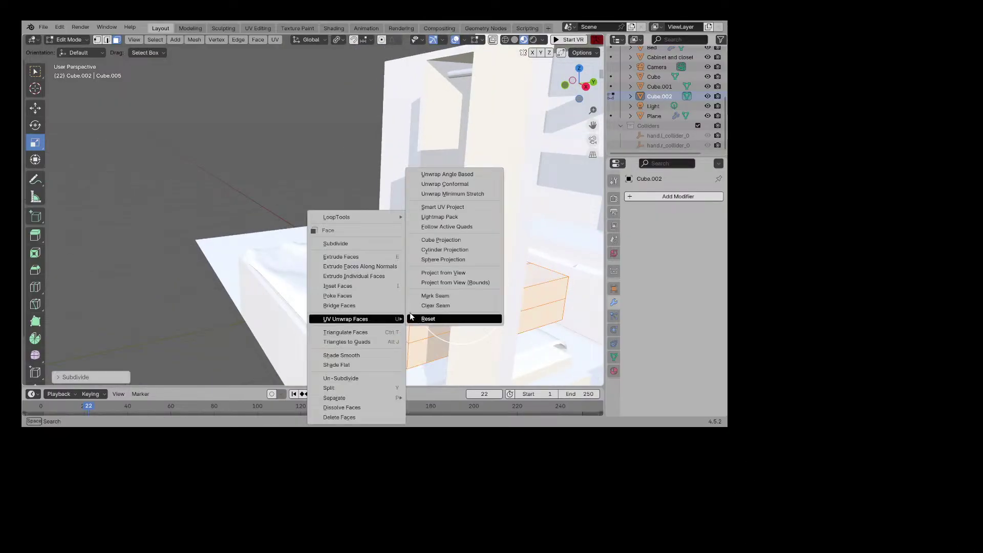
pyautogui.click(363, 246)
pyautogui.moveTo(344, 276); pyautogui.dragTo(393, 282, button='middle')
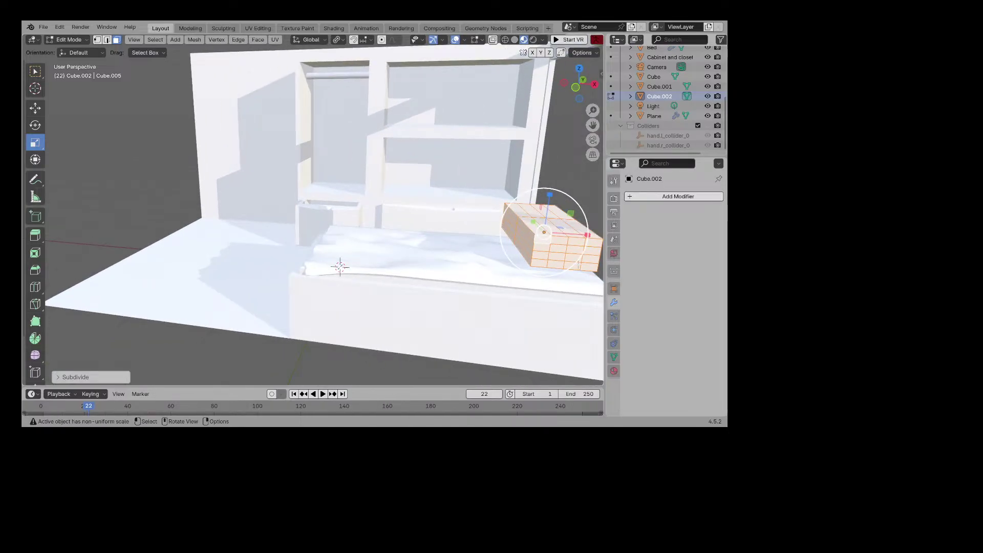
pyautogui.rightClick(569, 259)
pyautogui.click(538, 245)
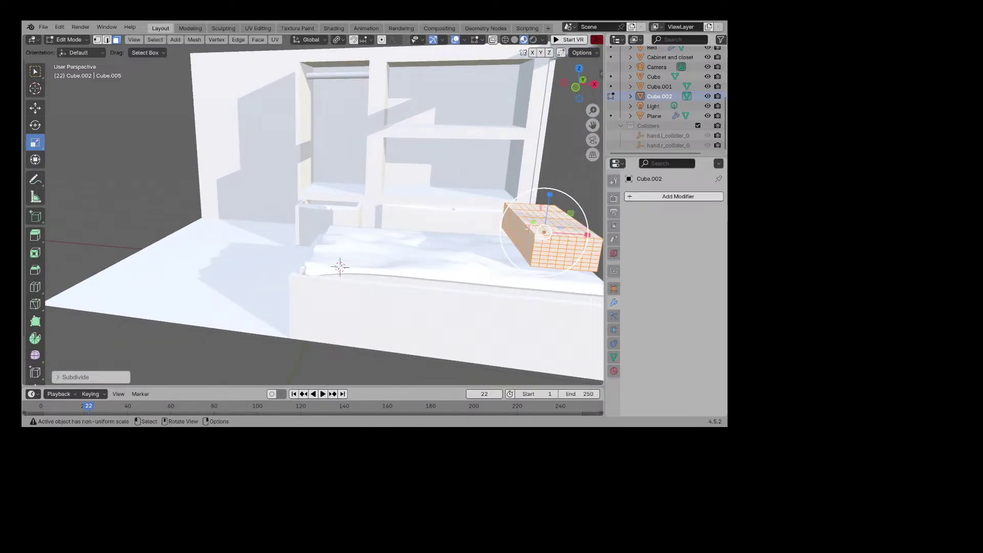
# Step: Try rounding the whole subdivided block with LoopTools Circle
pyautogui.rightClick(559, 244)
pyautogui.click(600, 223)
pyautogui.rightClick(586, 231)
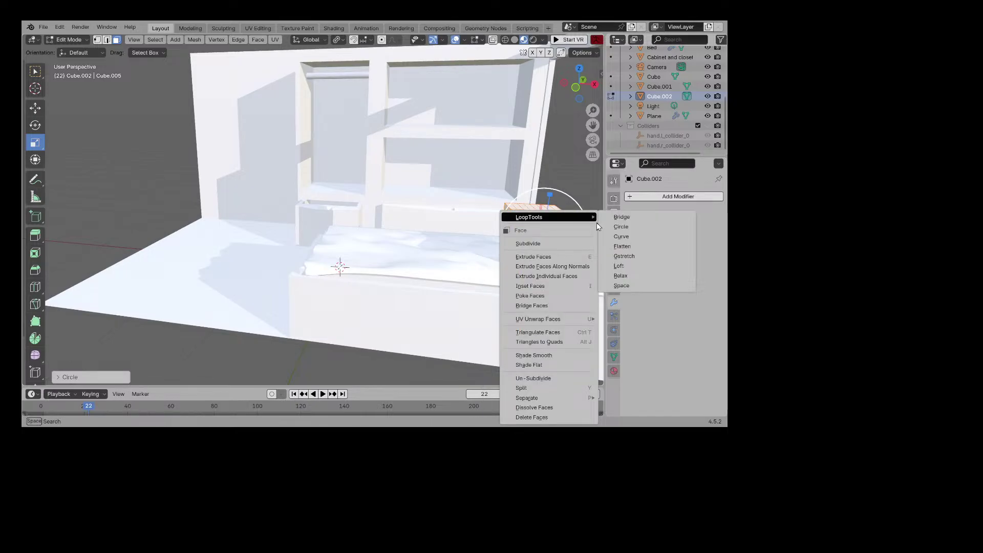
pyautogui.click(605, 227)
# Step: Select the grid of faces covering the pillow block's front end and check it from the right and front views
pyautogui.click(559, 251)
pyautogui.click(541, 235)
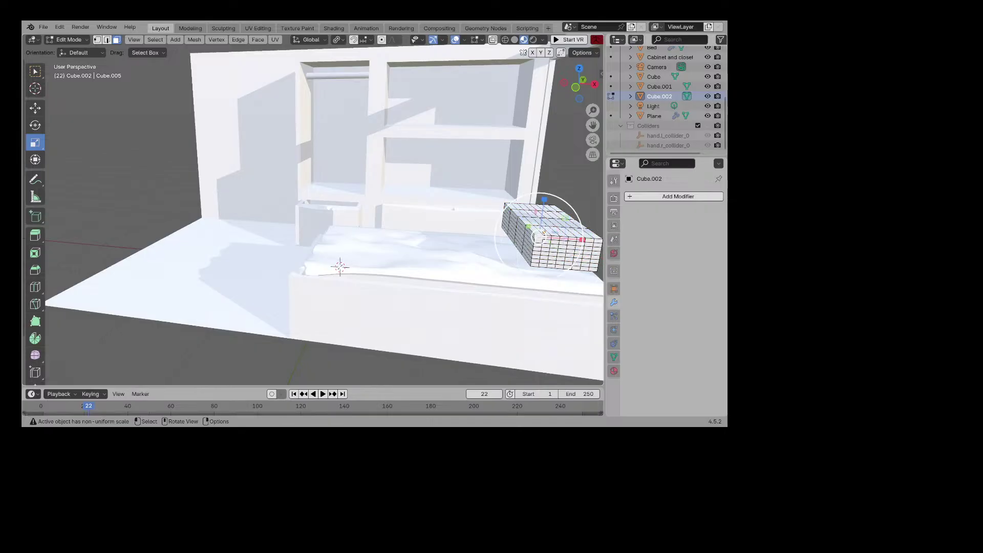
pyautogui.keyDown('ctrl'); pyautogui.click(594, 253); pyautogui.keyUp('ctrl')
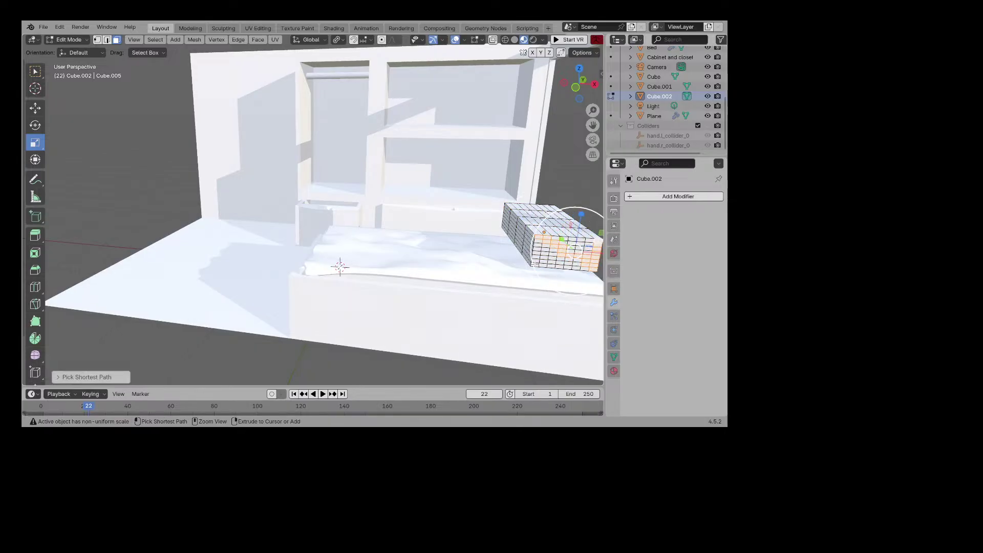
pyautogui.keyDown('ctrl'); pyautogui.click(538, 251); pyautogui.keyUp('ctrl')
pyautogui.keyDown('ctrl'); pyautogui.click(532, 251); pyautogui.keyUp('ctrl')
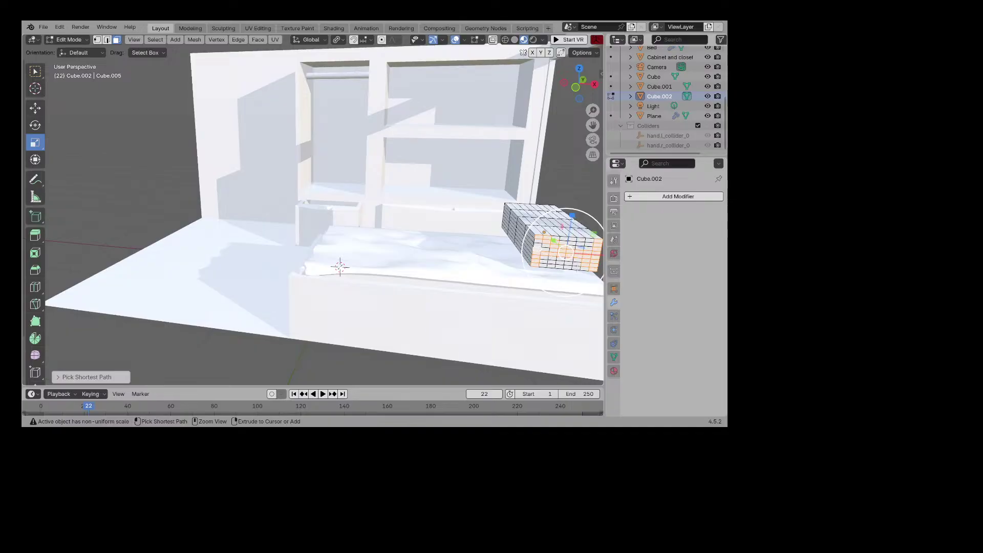
pyautogui.keyDown('shift'); pyautogui.click(545, 265); pyautogui.keyUp('shift')
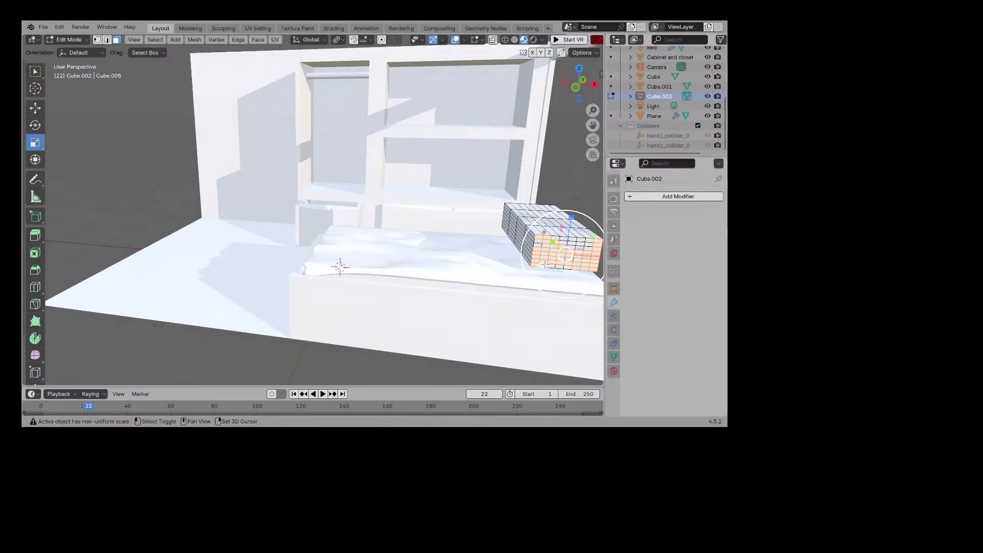
pyautogui.keyDown('ctrl'); pyautogui.click(574, 259); pyautogui.keyUp('ctrl')
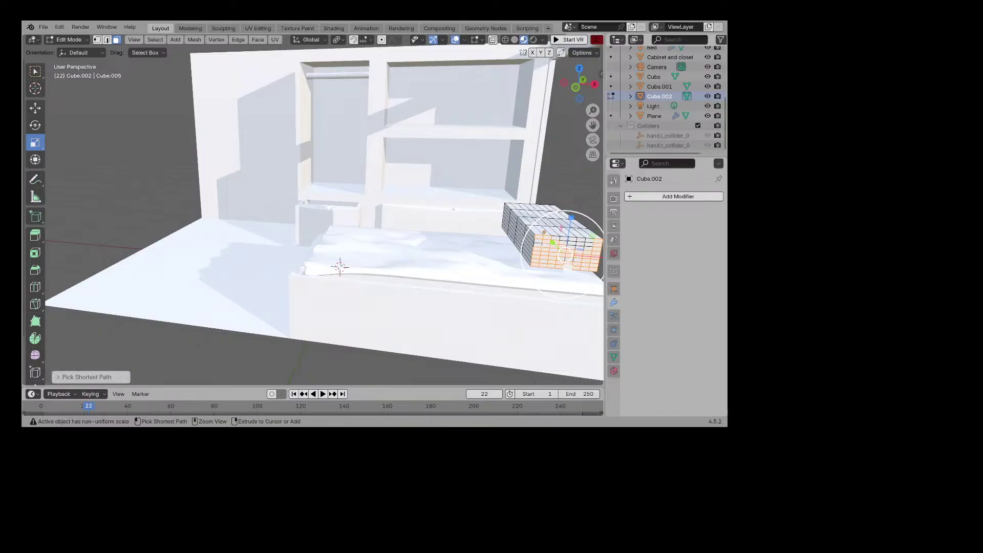
pyautogui.keyDown('shift'); pyautogui.click(588, 248); pyautogui.keyUp('shift')
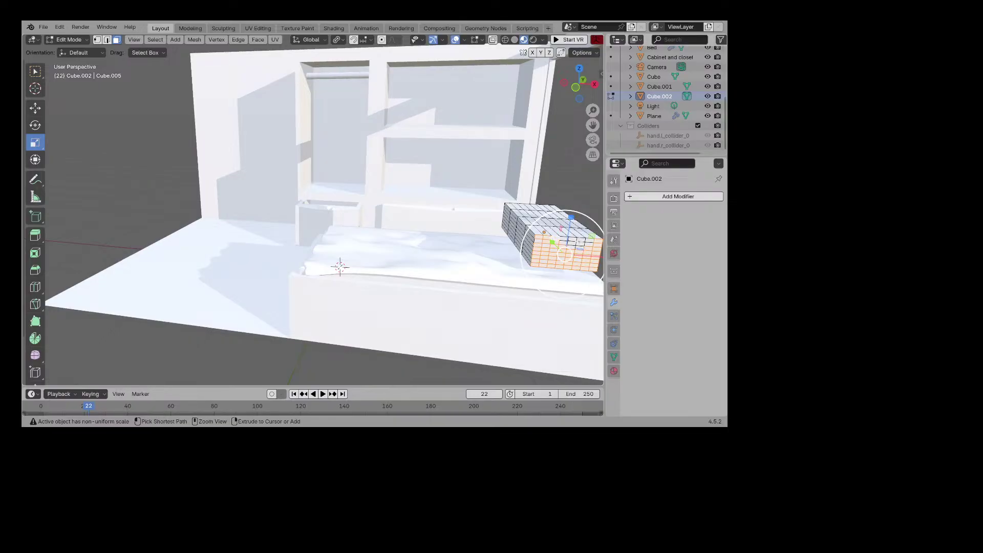
pyautogui.keyDown('ctrl'); pyautogui.click(566, 253); pyautogui.keyUp('ctrl')
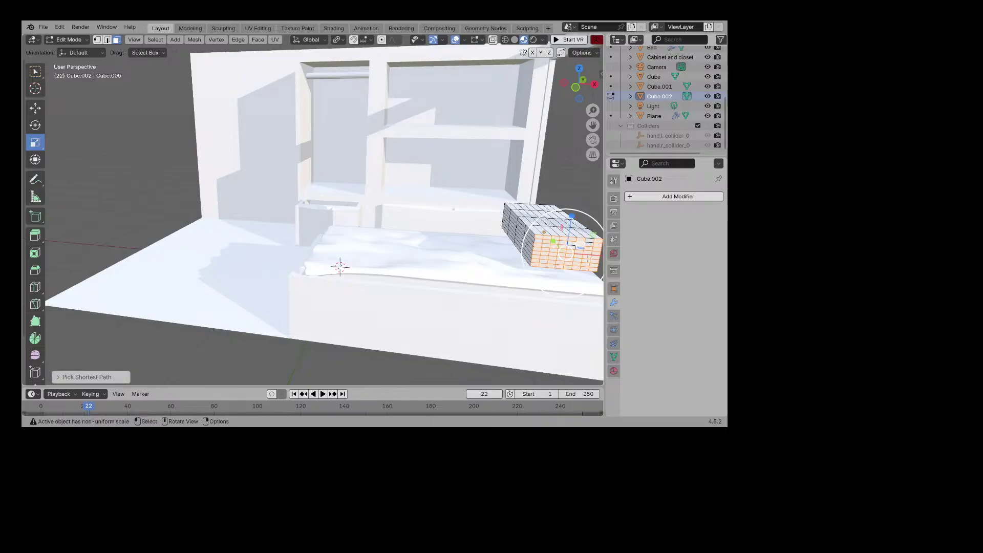
pyautogui.press('KP_3')
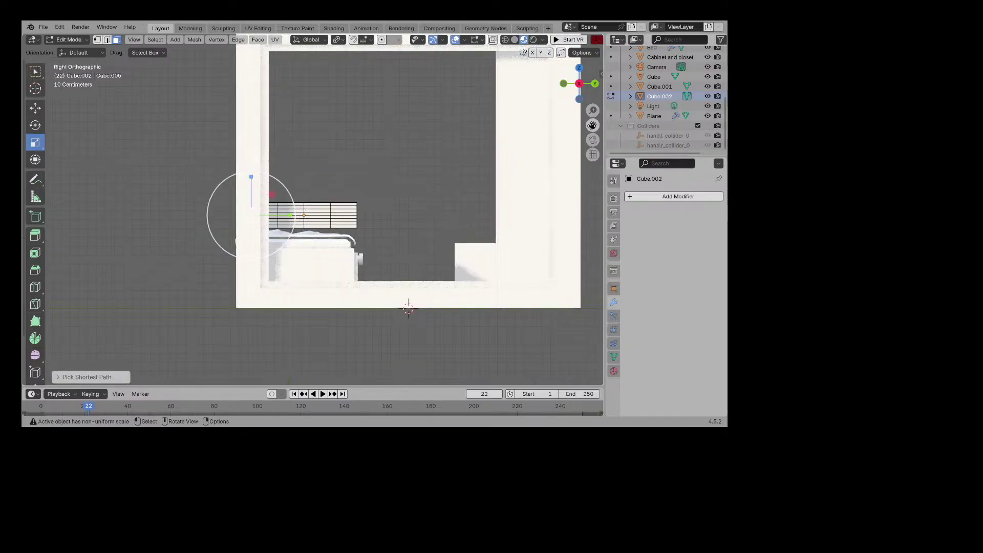
pyautogui.press('KP_1')
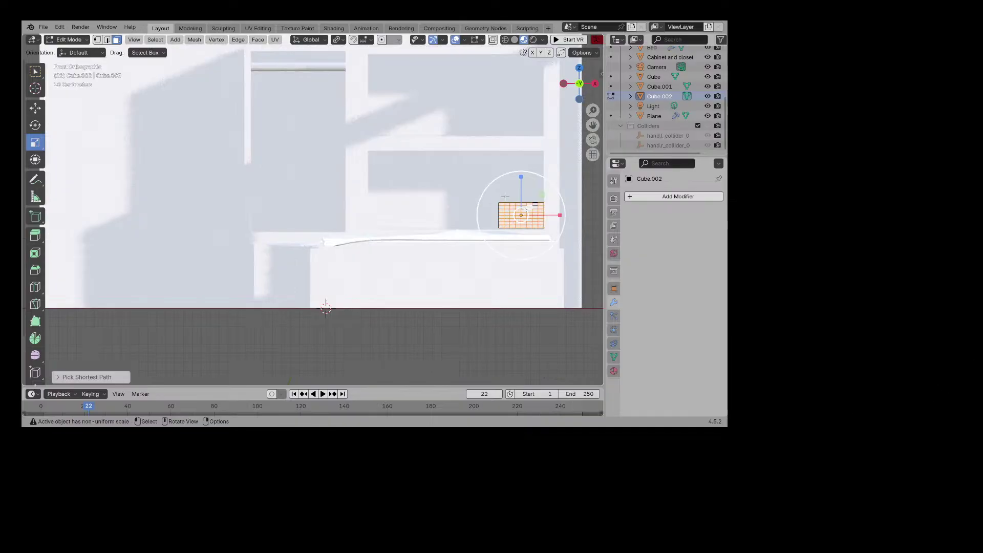
# Step: Try scaling the selected end faces, undo it and clear the selection
pyautogui.press('s')
pyautogui.click(474, 186)
pyautogui.hotkey('ctrl', 'z')
pyautogui.click(491, 181)
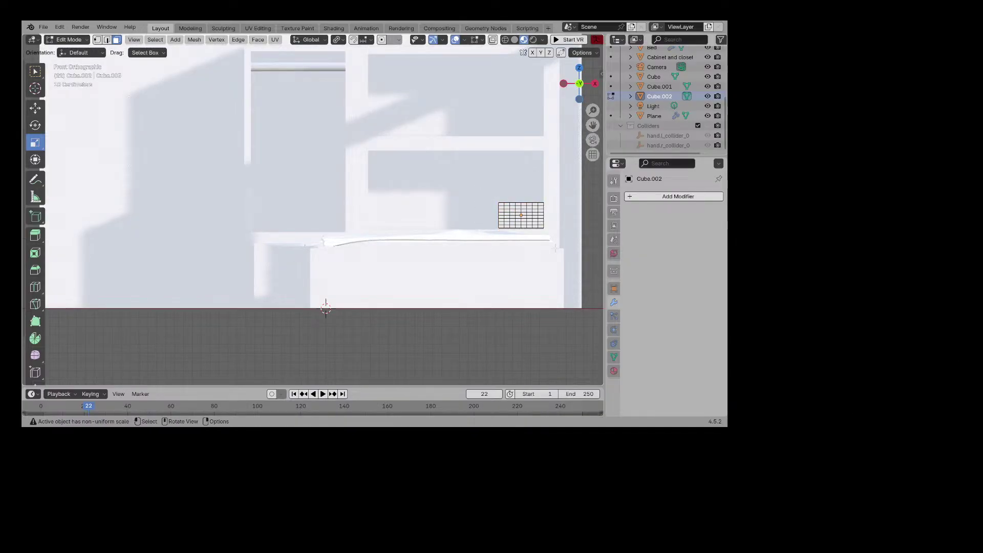
# Step: Select the faces at both ends of the pillow block and round them with LoopTools Circle
pyautogui.moveTo(483, 180)
pyautogui.mouseDown()
pyautogui.moveTo(533, 223)
pyautogui.moveTo(489, 190)
pyautogui.mouseUp()
pyautogui.moveTo(490, 191); pyautogui.dragTo(423, 243, button='middle')
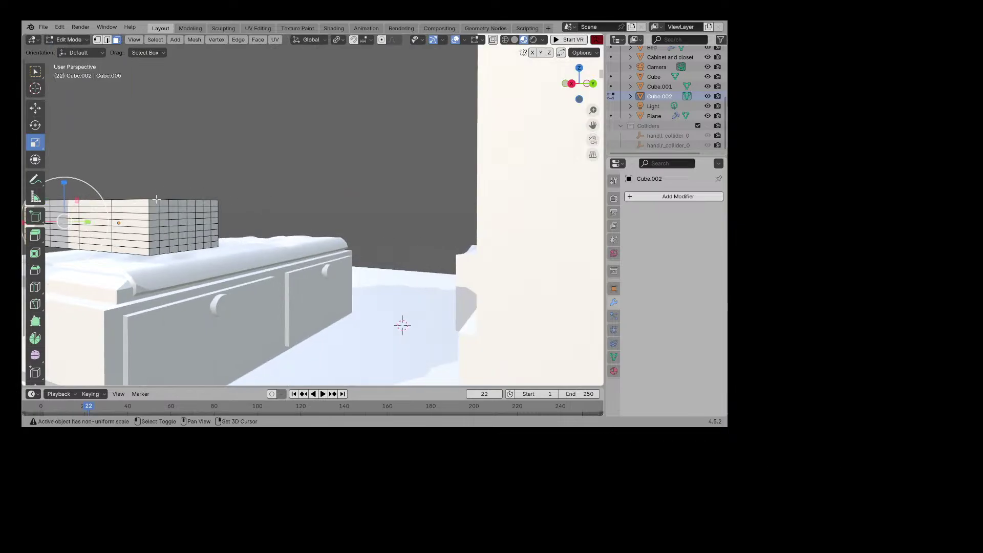
pyautogui.moveTo(153, 201); pyautogui.dragTo(216, 243)
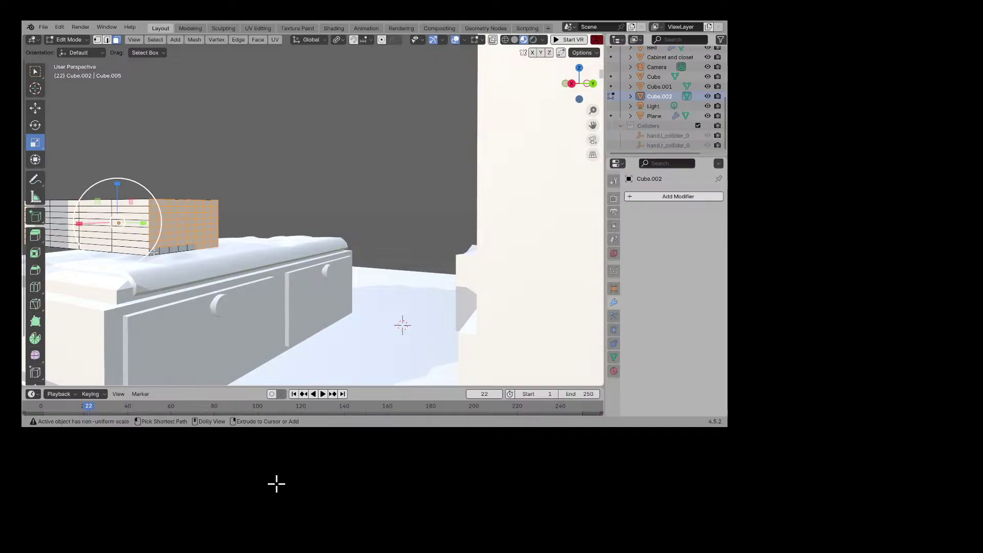
pyautogui.keyDown('ctrl'); pyautogui.click(349, 475); pyautogui.keyUp('ctrl')
pyautogui.moveTo(348, 474); pyautogui.dragTo(758, 455, button='middle')
pyautogui.rightClick(408, 240)
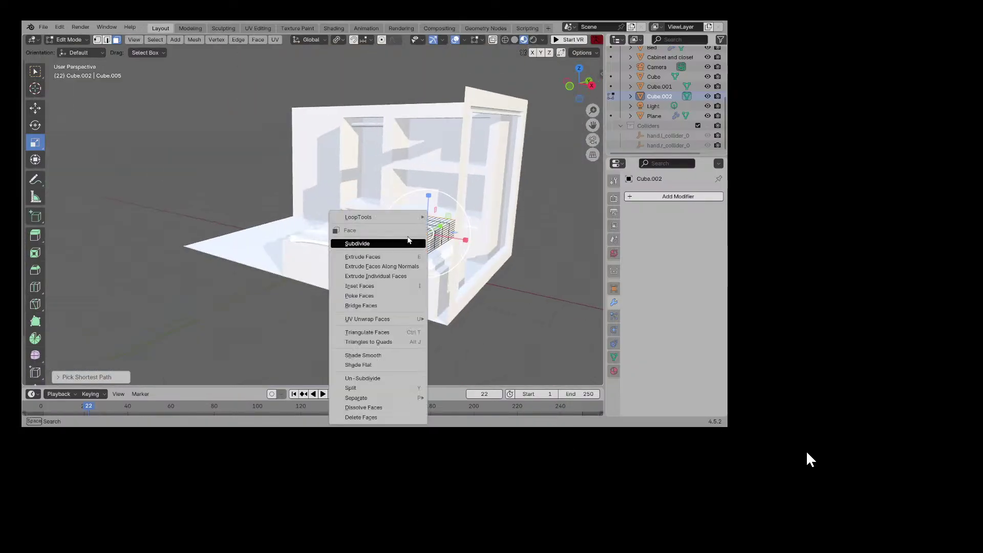
pyautogui.moveTo(374, 217)
pyautogui.click(445, 227)
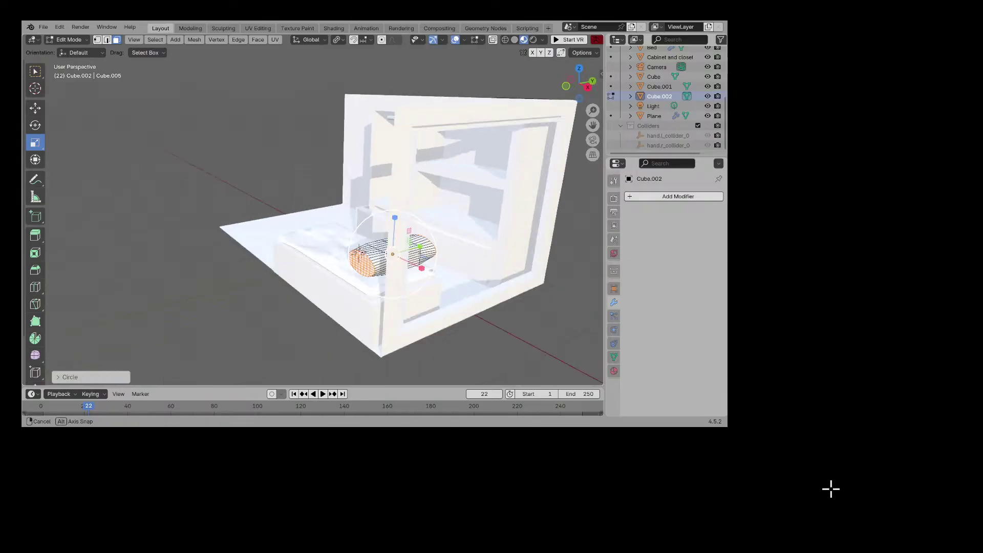
# Step: Switch to edge selection and select the edge loop just behind the pillow's rounded front end
pyautogui.moveTo(831, 489); pyautogui.dragTo(802, 465, button='middle')
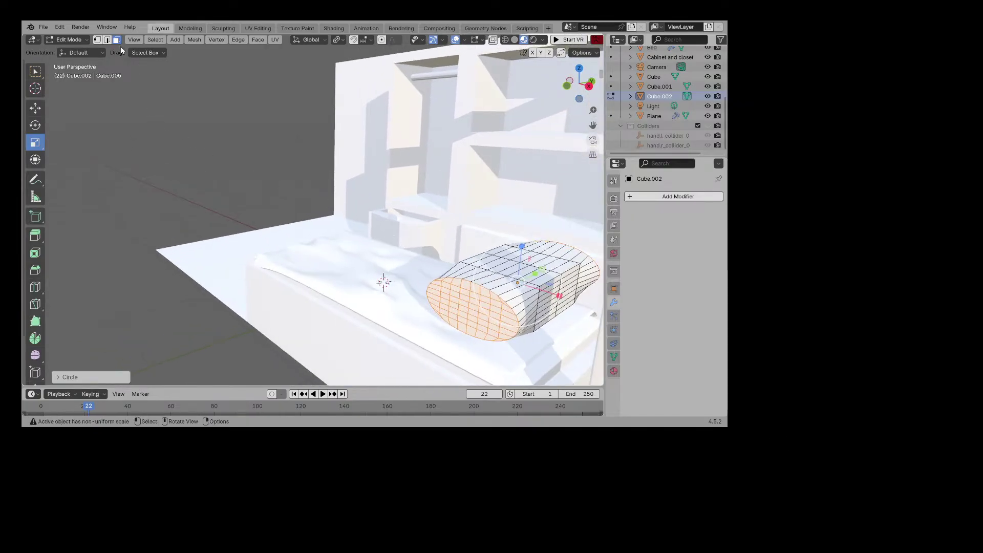
pyautogui.click(107, 39)
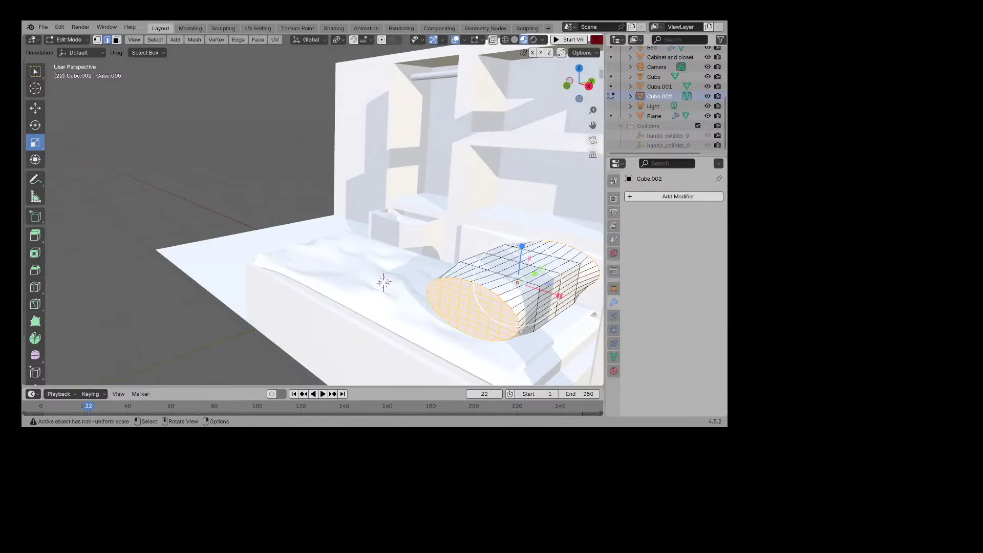
pyautogui.click(974, 536)
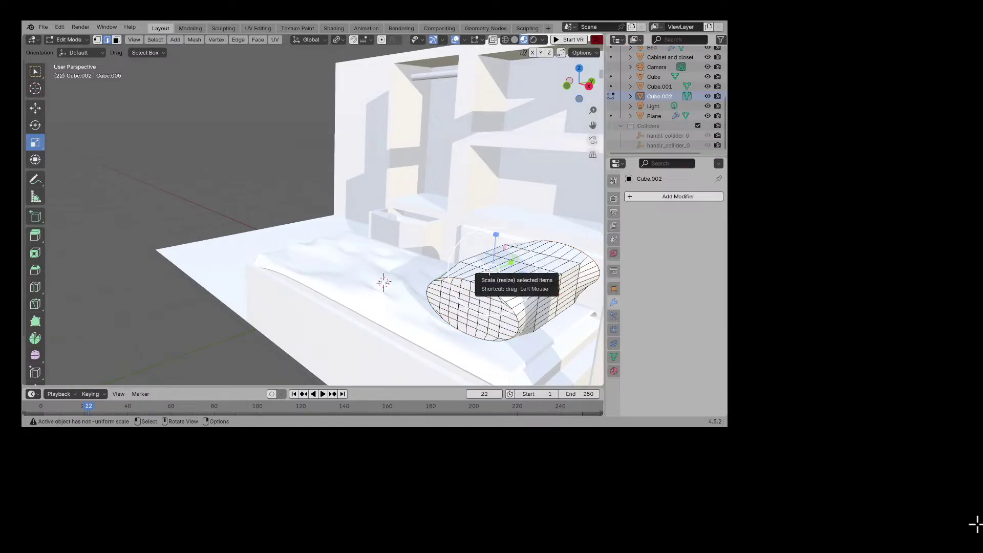
pyautogui.keyDown('alt'); pyautogui.click(975, 524); pyautogui.keyUp('alt')
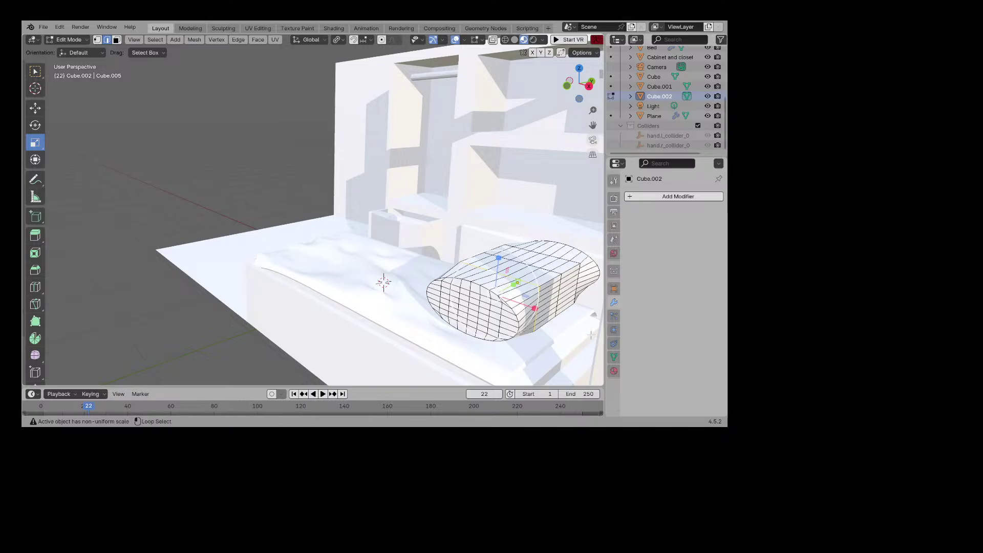
# Step: Try To Sphere on the selected loop, first in edge selection mode and again in vertex selection mode
pyautogui.hotkey('shift', 'alt', 's')
pyautogui.click(466, 240)
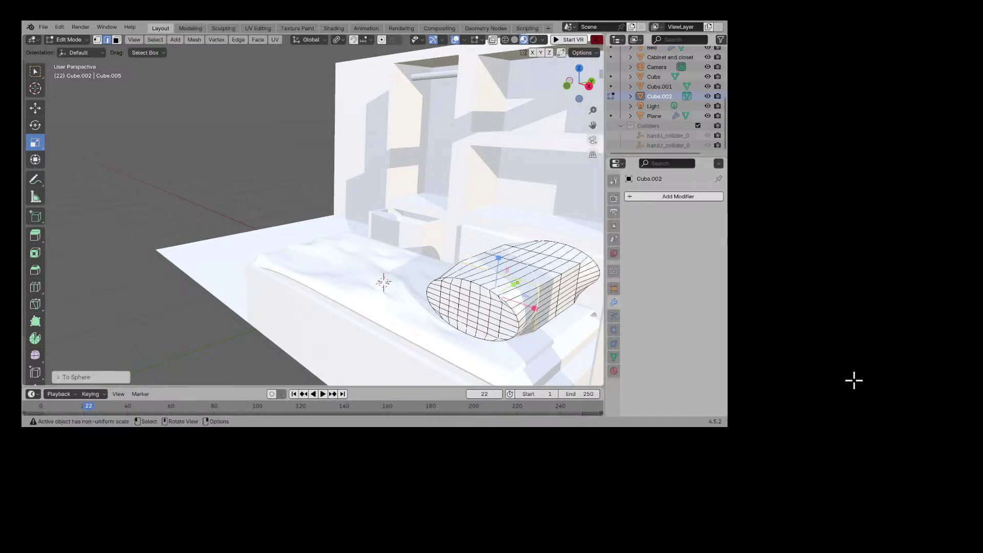
pyautogui.click(100, 40)
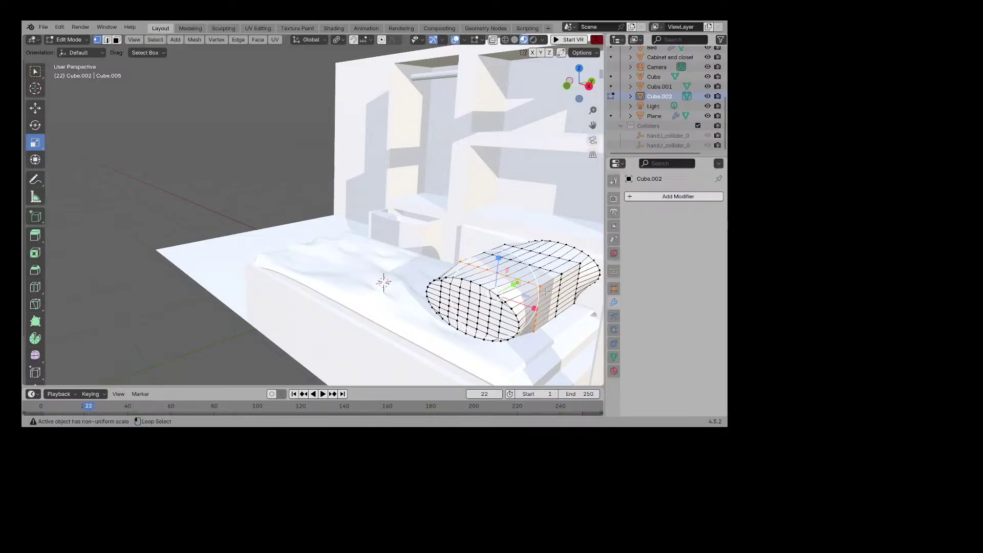
pyautogui.hotkey('shift', 'alt', 's')
pyautogui.click(464, 251)
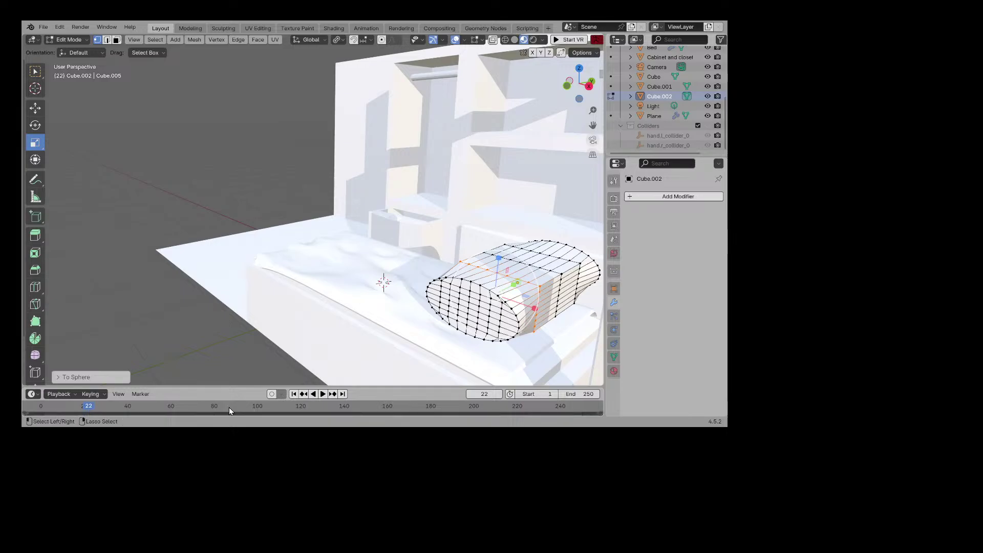
# Step: Try beveling the selected loop and undo the bevel
pyautogui.hotkey('ctrl', 'b')
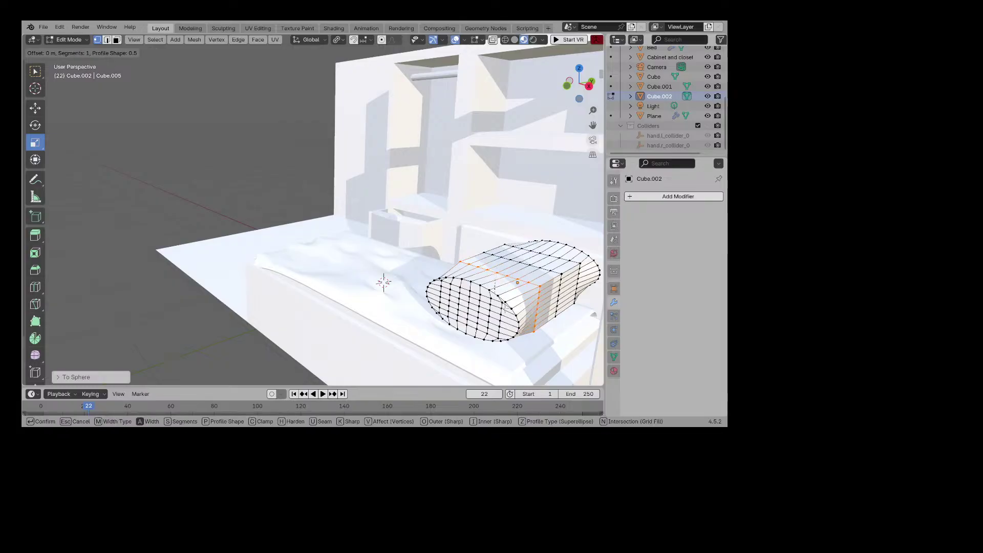
pyautogui.click(544, 348)
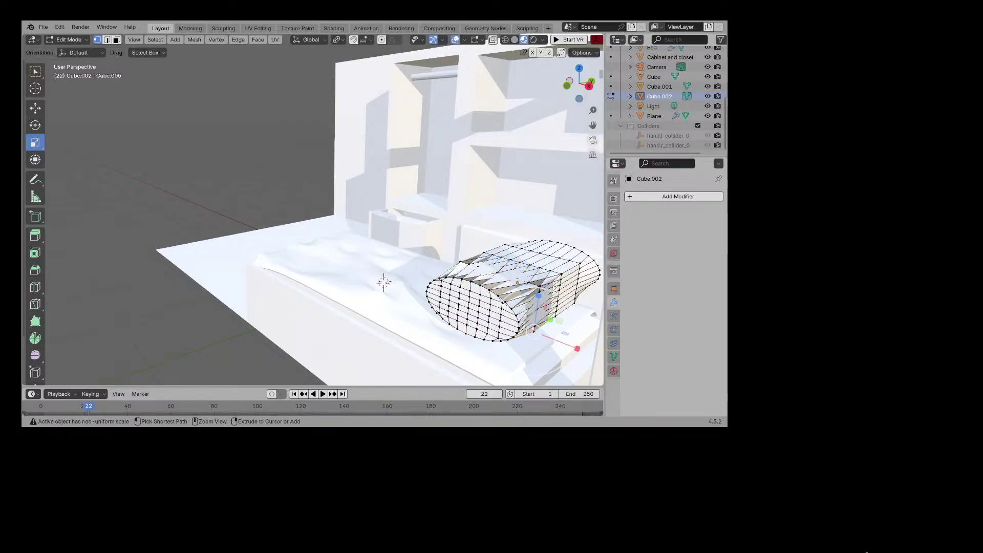
pyautogui.hotkey('ctrl', 'z')
# Step: Round the selected loop behind the pillow's front end with LoopTools Circle
pyautogui.moveTo(867, 552); pyautogui.dragTo(795, 522, button='middle')
pyautogui.rightClick(410, 193)
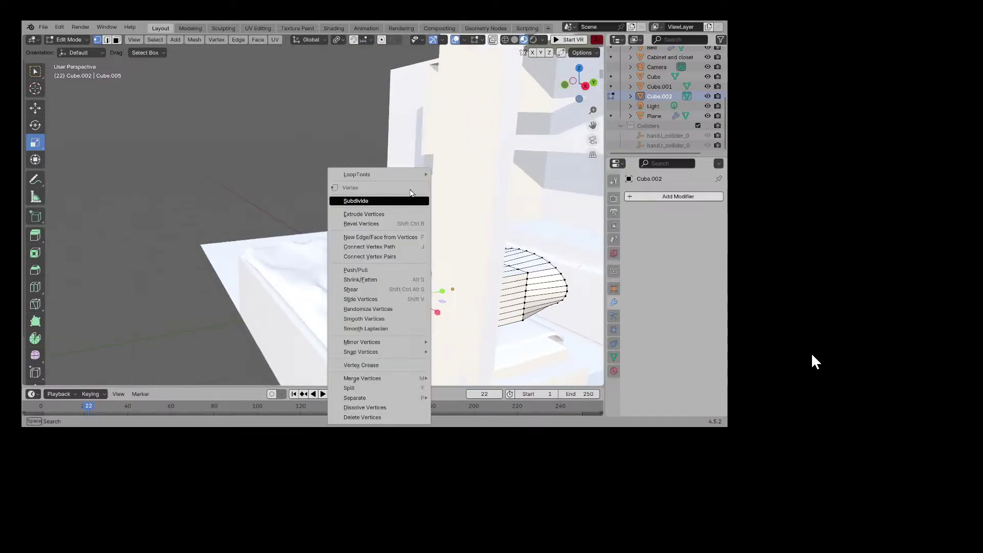
pyautogui.click(436, 184)
# Step: Select the pillow's middle cross-section edge loop and round it with LoopTools Circle
pyautogui.moveTo(402, 230); pyautogui.dragTo(401, 245, button='middle')
pyautogui.moveTo(793, 469); pyautogui.dragTo(716, 448, button='middle')
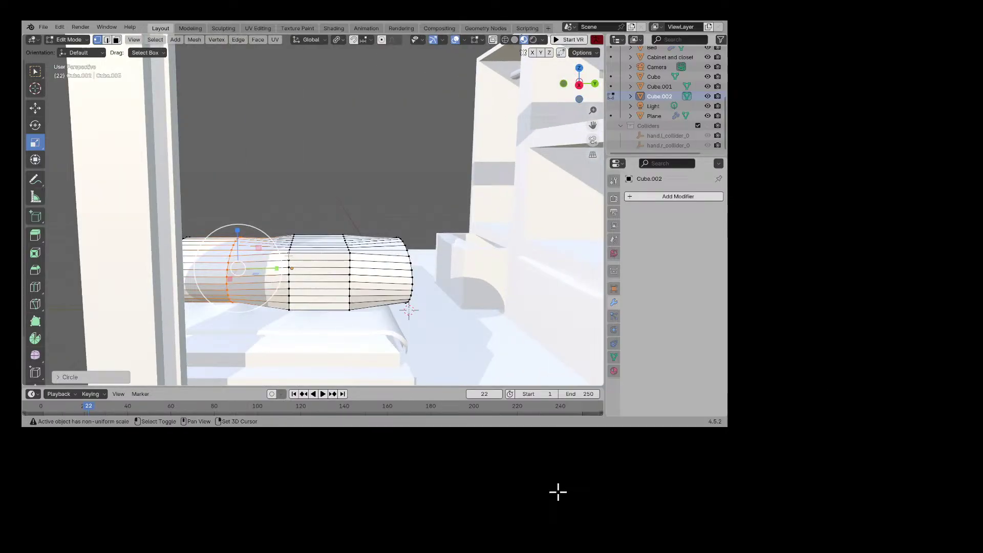
pyautogui.keyDown('alt'); pyautogui.click(294, 253); pyautogui.keyUp('alt')
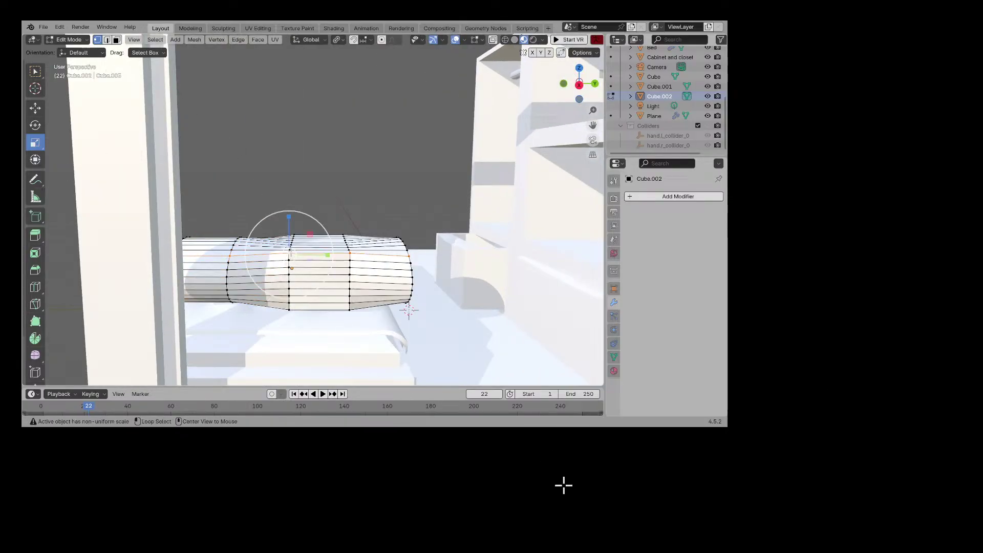
pyautogui.keyDown('alt'); pyautogui.click(290, 263); pyautogui.keyUp('alt')
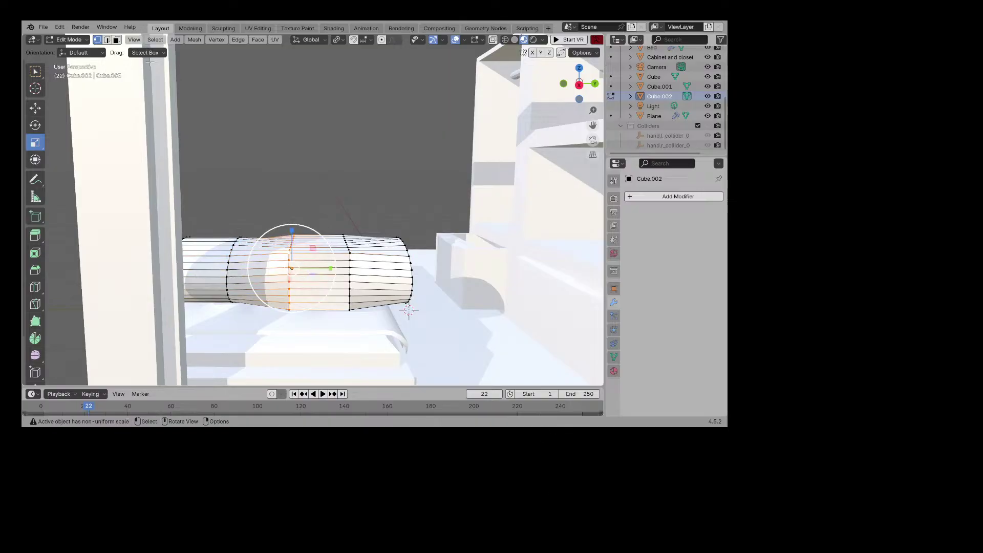
pyautogui.click(107, 40)
pyautogui.rightClick(289, 220)
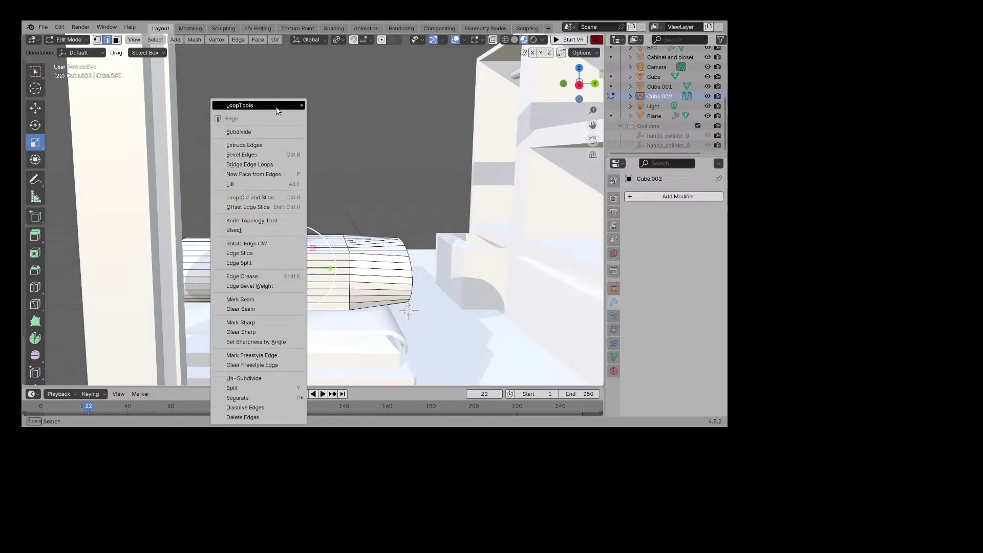
pyautogui.moveTo(276, 102)
pyautogui.click(340, 113)
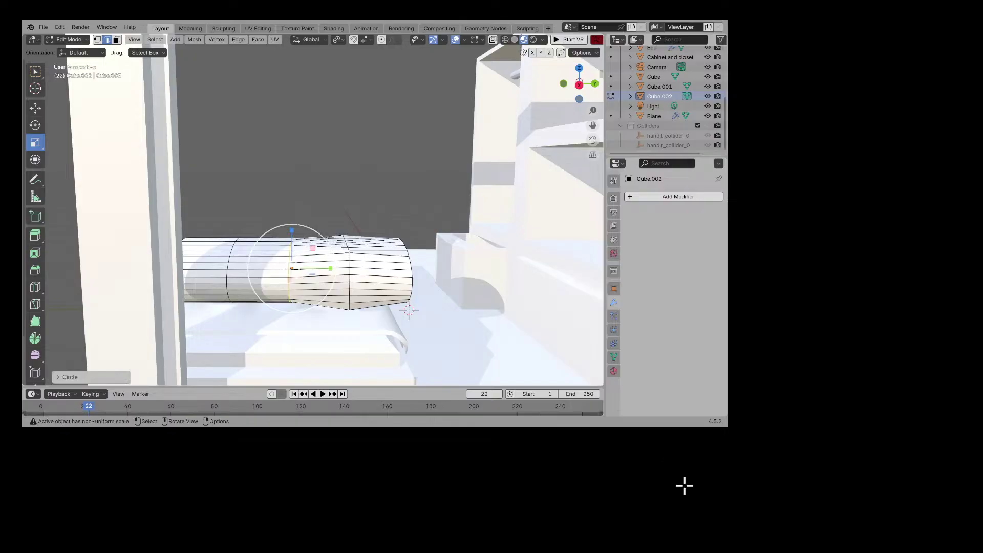
# Step: Select the remaining bulging cross-section loop between the pillow's middle and its end and round it with LoopTools Circle
pyautogui.rightClick(328, 150)
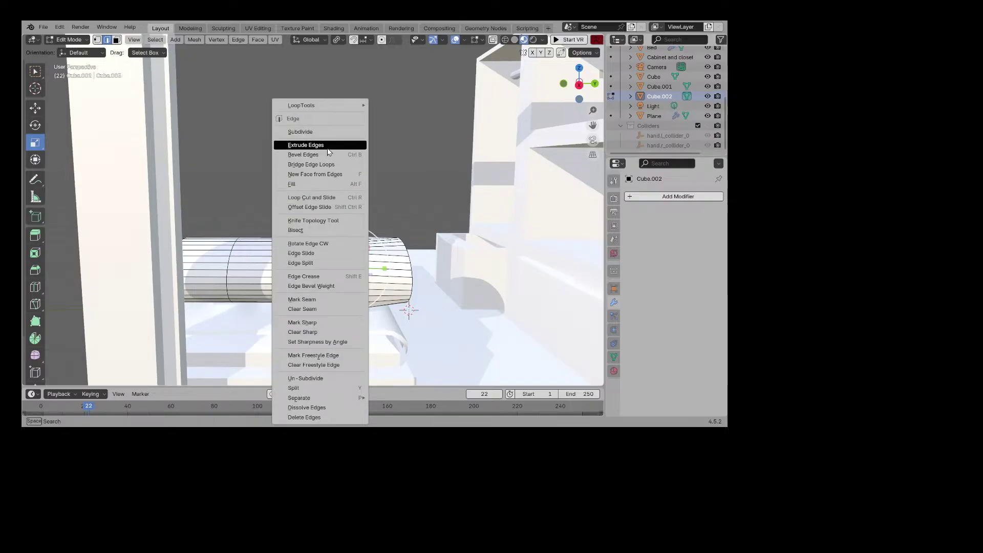
pyautogui.moveTo(318, 106)
pyautogui.click(390, 117)
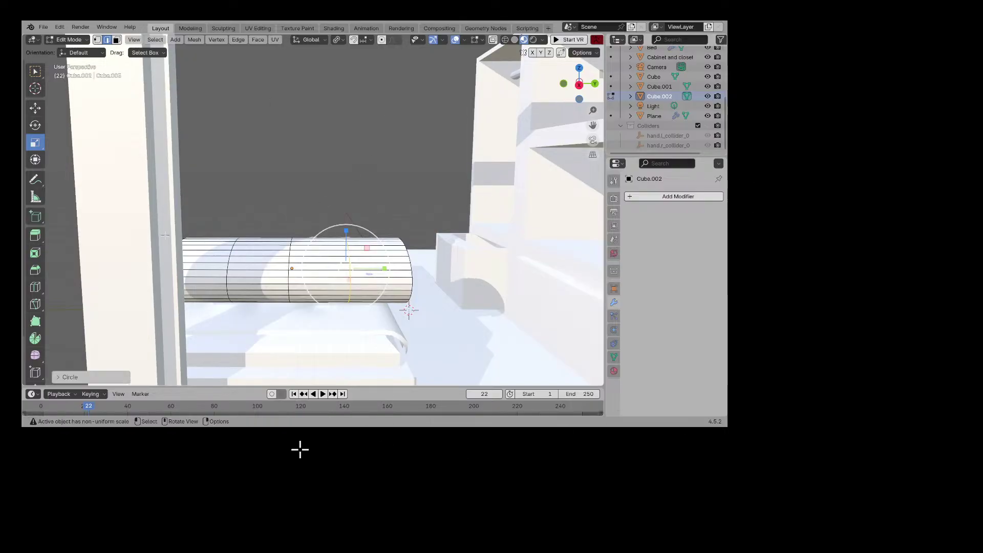
# Step: Add four single loop cuts around the pillow, one in each section between the existing cross-section loops
pyautogui.click(37, 286)
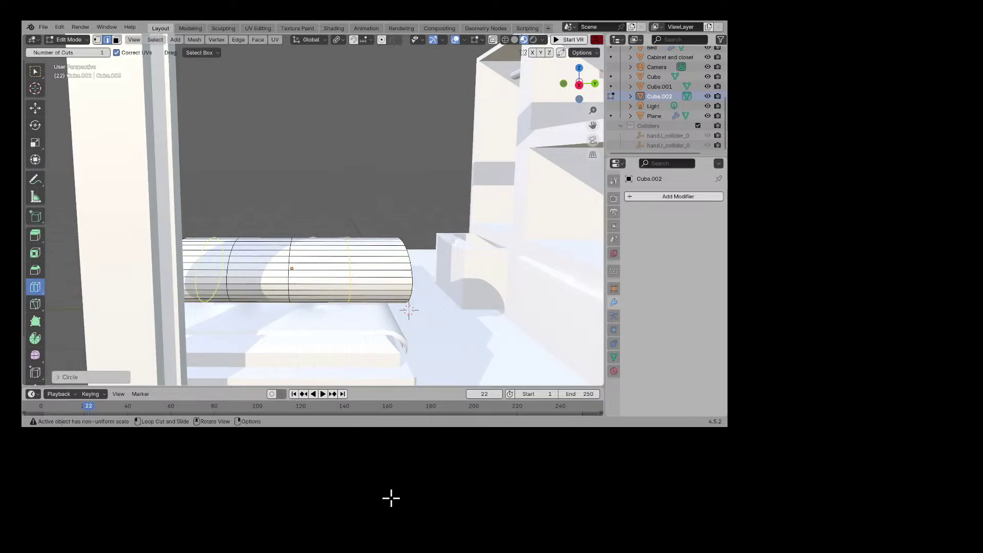
pyautogui.click(209, 258)
pyautogui.click(258, 259)
pyautogui.click(320, 257)
pyautogui.click(378, 257)
# Step: Select the entire pillow mesh in face selection mode and triangulate its faces
pyautogui.moveTo(378, 257); pyautogui.dragTo(341, 246, button='middle')
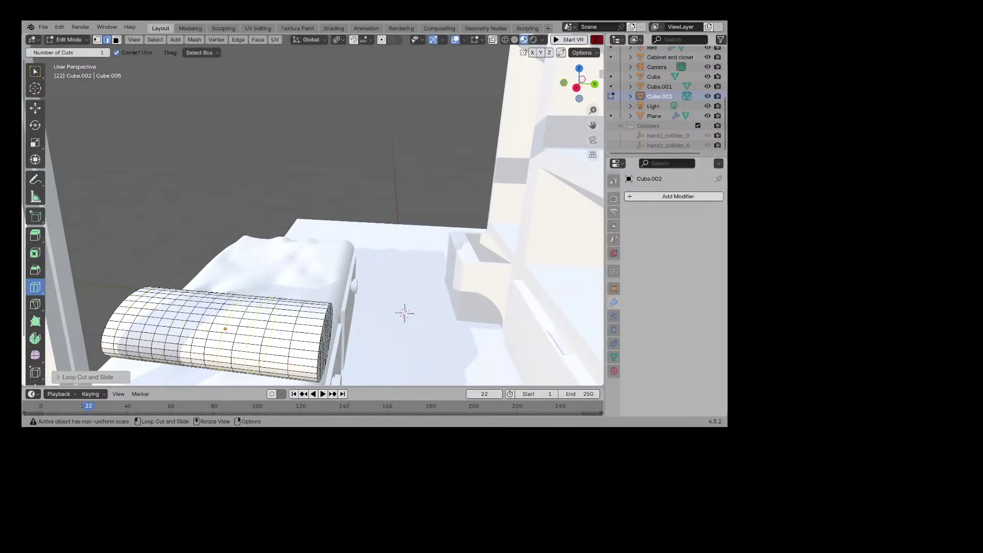
pyautogui.press('a')
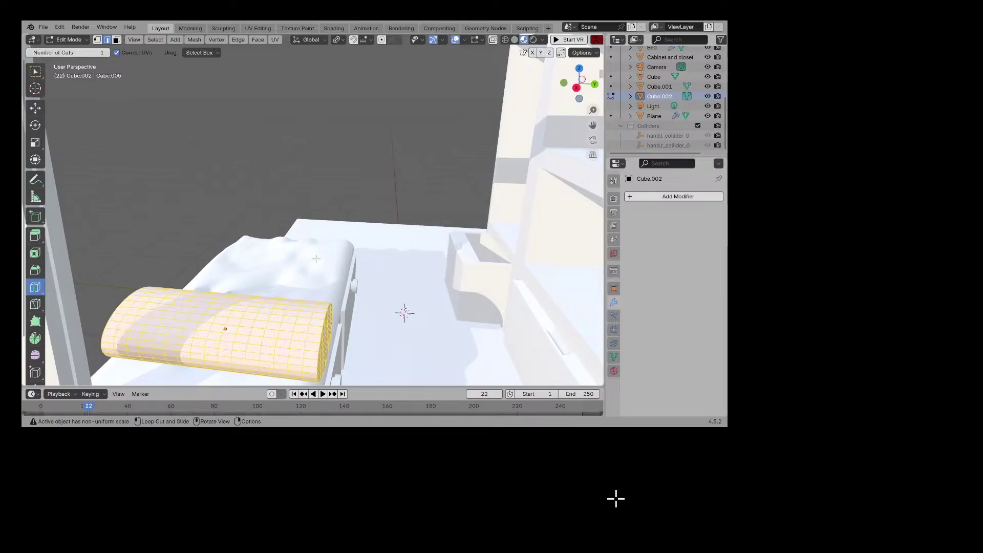
pyautogui.hotkey('ctrl', 'e')
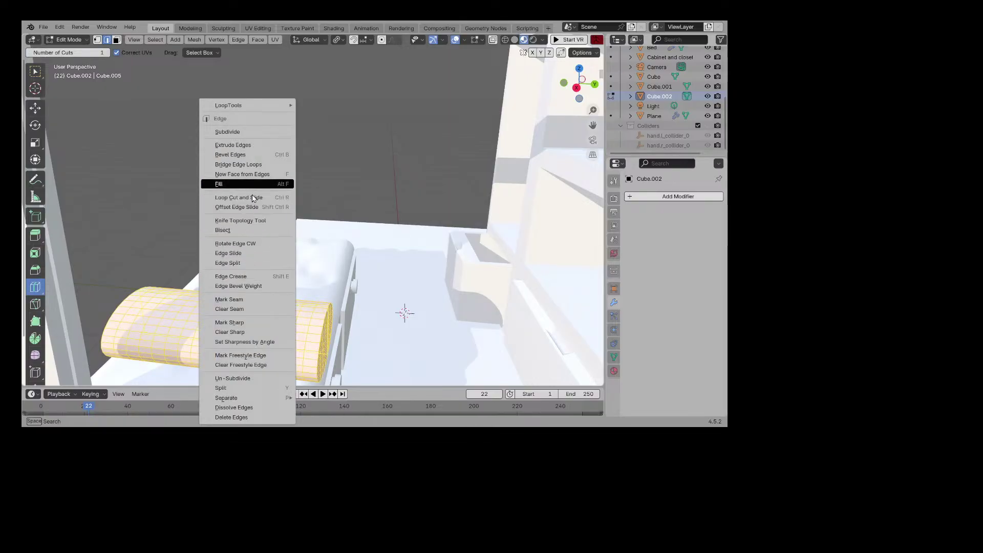
pyautogui.press('Escape')
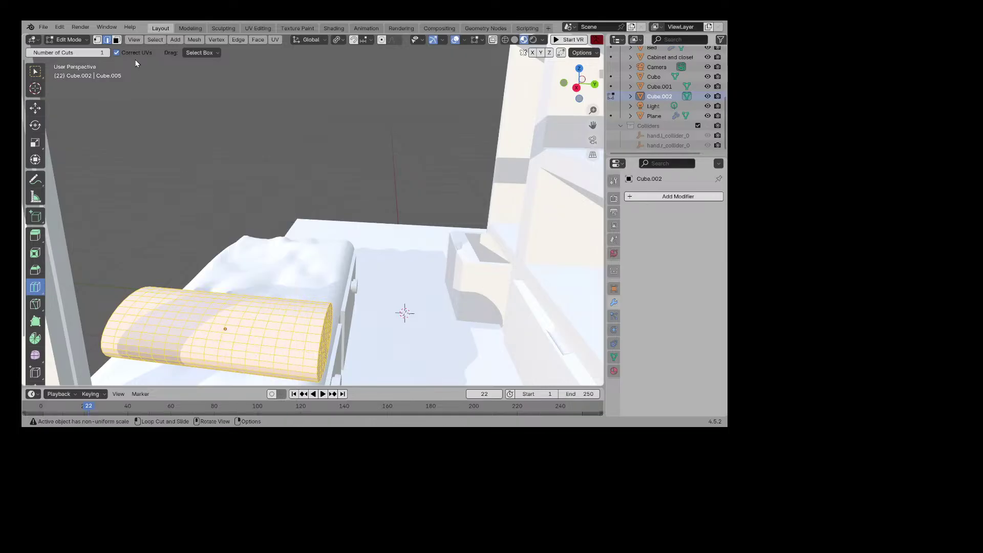
pyautogui.press('3')
pyautogui.rightClick(175, 305)
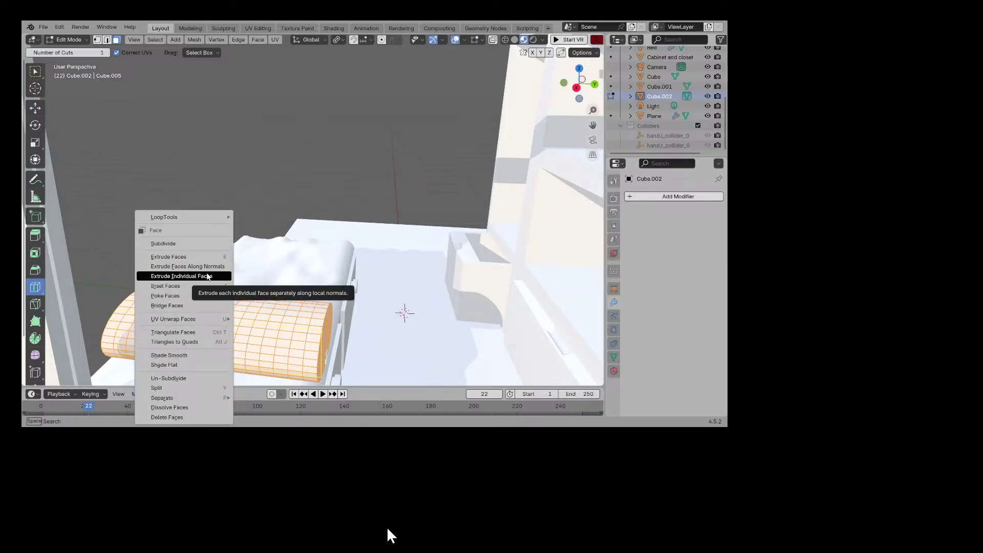
pyautogui.click(210, 332)
# Step: Move the whole pillow mesh slightly along the Y axis across the head of the bed and deselect it
pyautogui.moveTo(213, 329); pyautogui.dragTo(447, 212, button='middle')
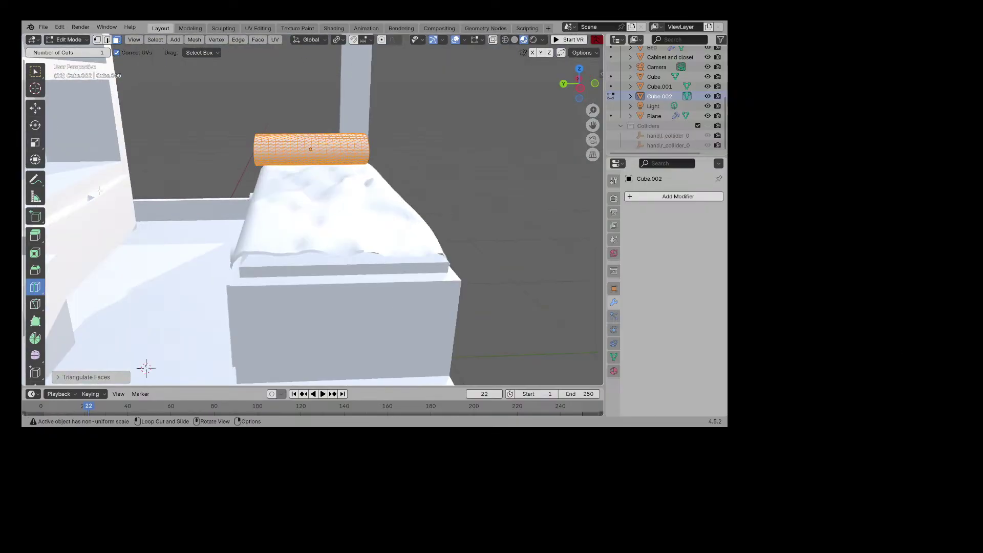
pyautogui.click(38, 108)
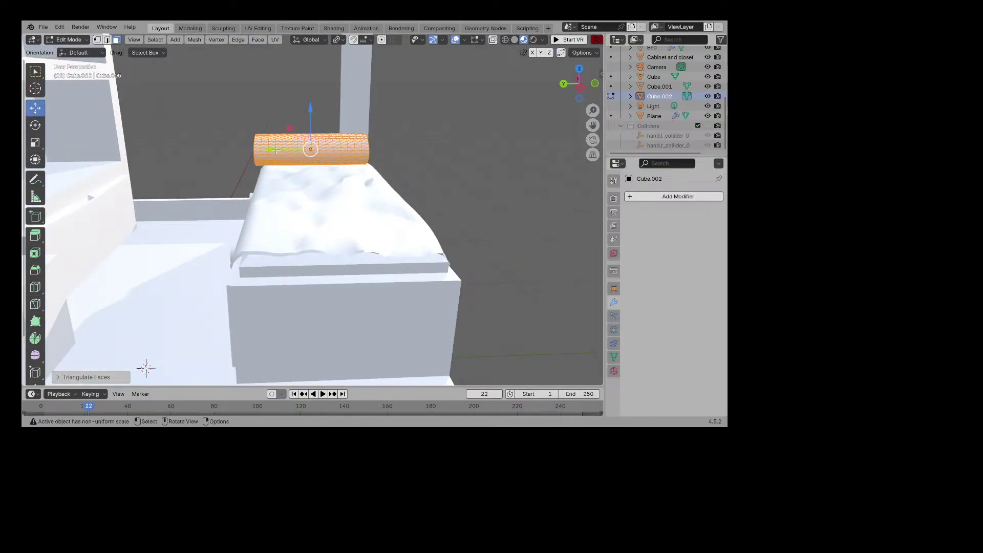
pyautogui.moveTo(276, 150); pyautogui.dragTo(287, 149)
pyautogui.moveTo(288, 150); pyautogui.dragTo(251, 141, button='middle')
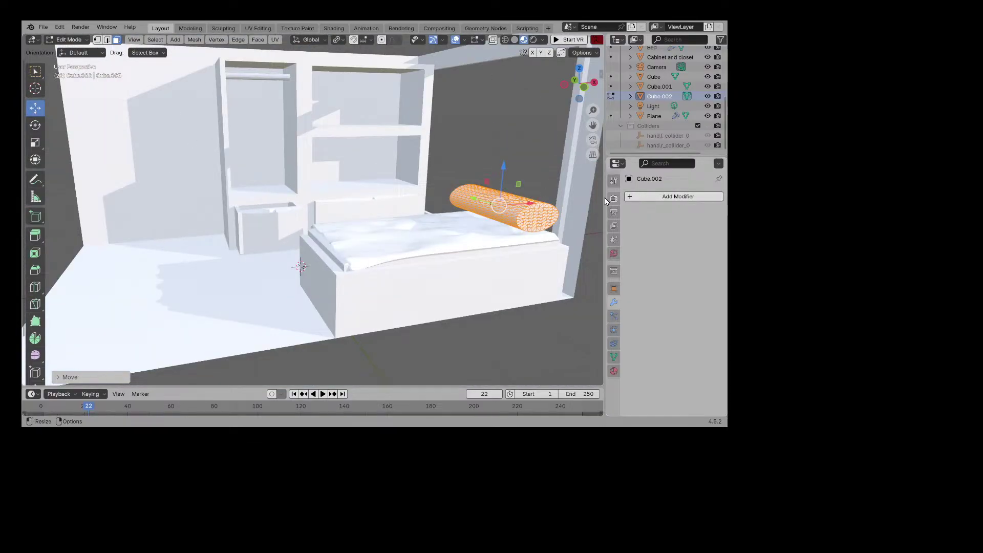
pyautogui.click(484, 226)
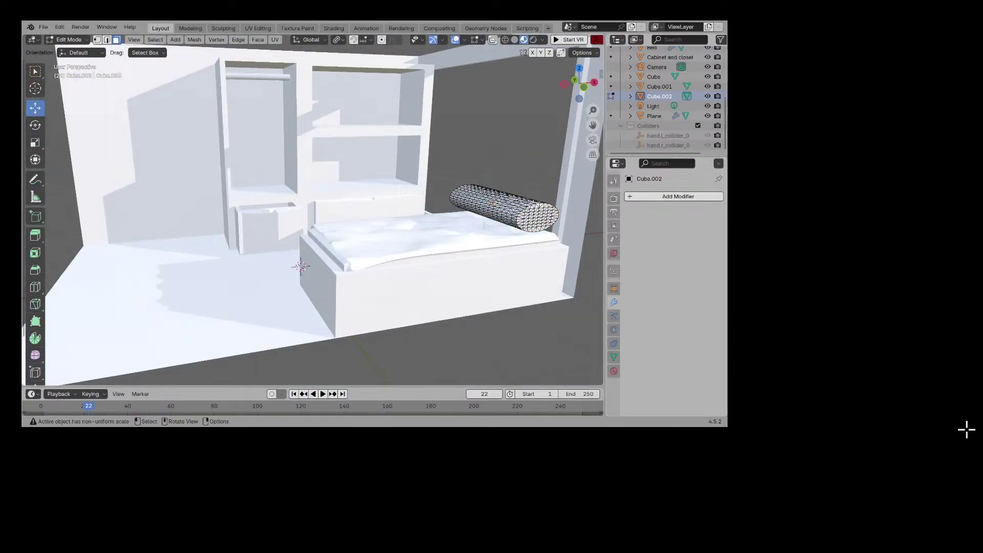
# Step: Switch editing to the blanket object Plane and rename it as blankey
pyautogui.click(612, 89)
pyautogui.click(613, 76)
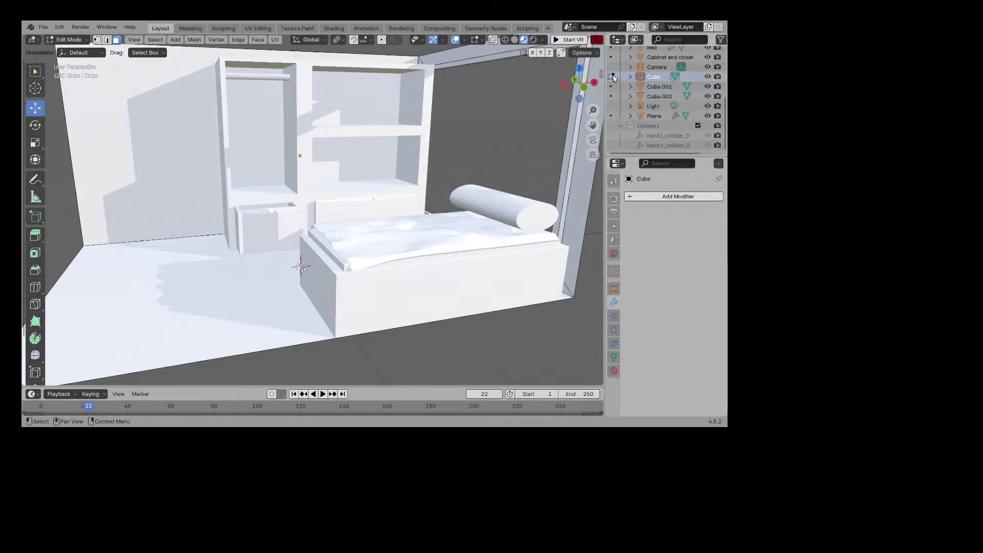
pyautogui.click(613, 116)
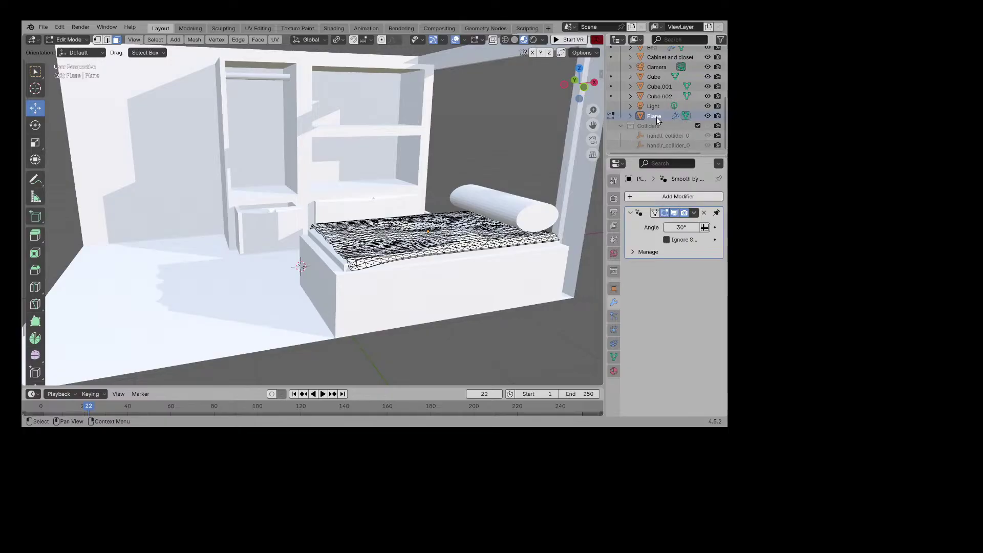
pyautogui.doubleClick(656, 116)
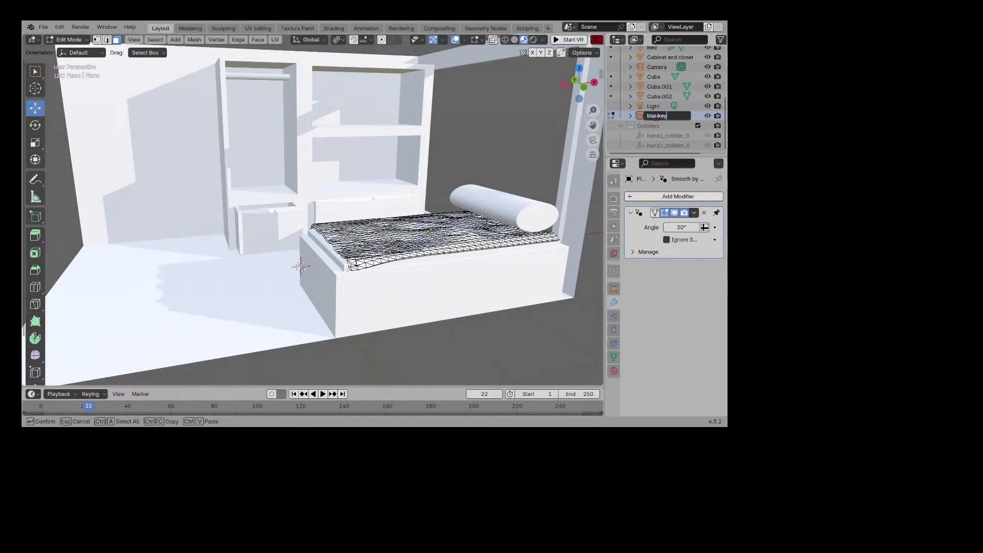
pyautogui.press('Return')
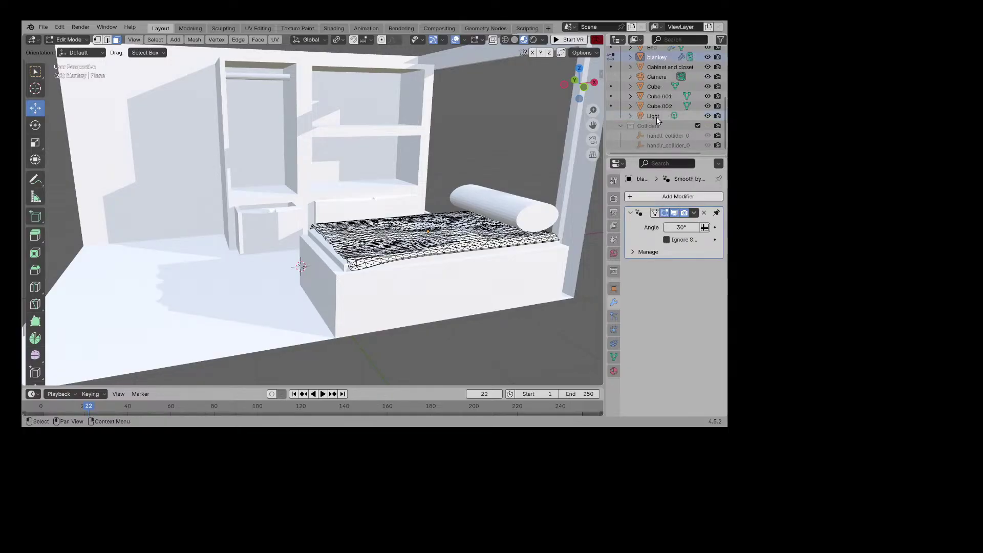
pyautogui.click(691, 196)
pyautogui.moveTo(690, 190)
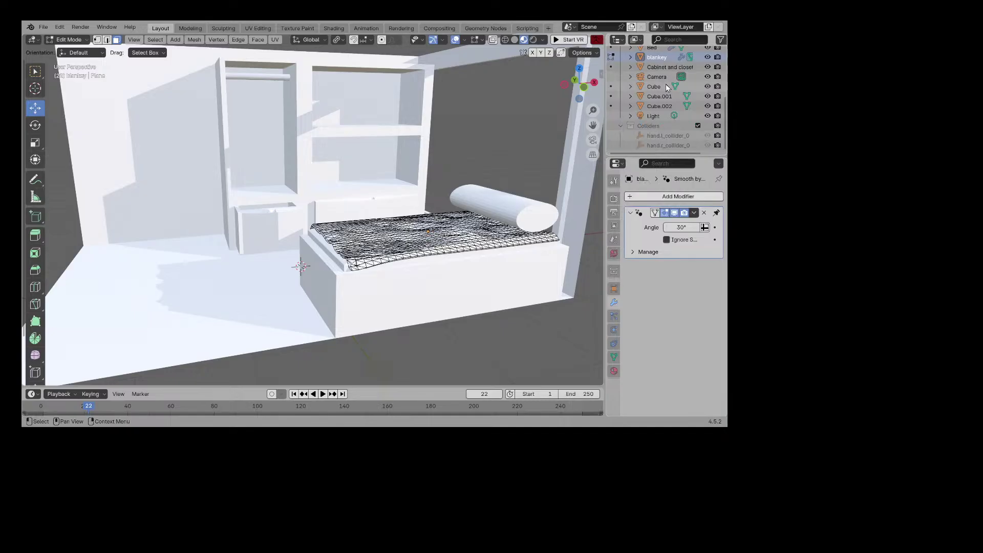
pyautogui.click(613, 342)
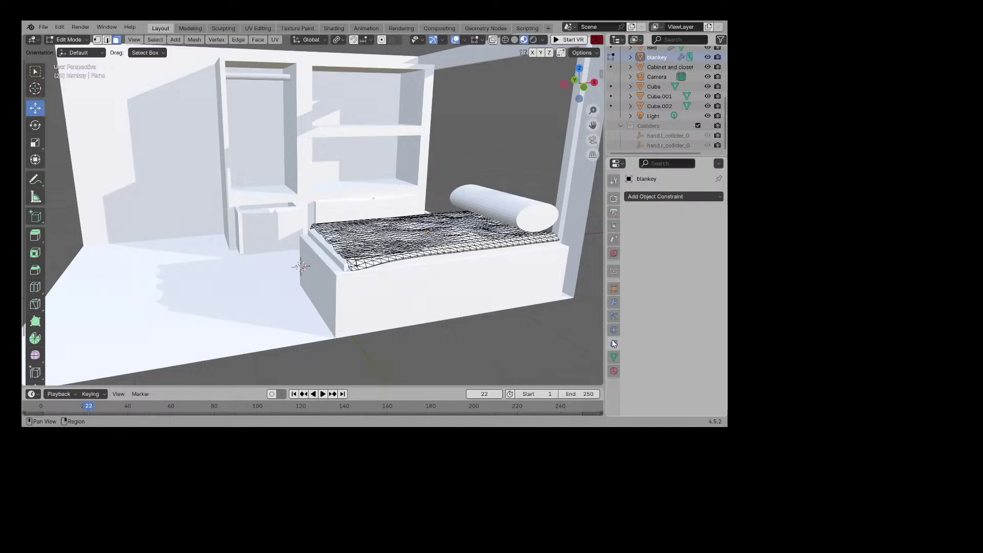
pyautogui.click(614, 357)
pyautogui.click(614, 302)
pyautogui.click(614, 289)
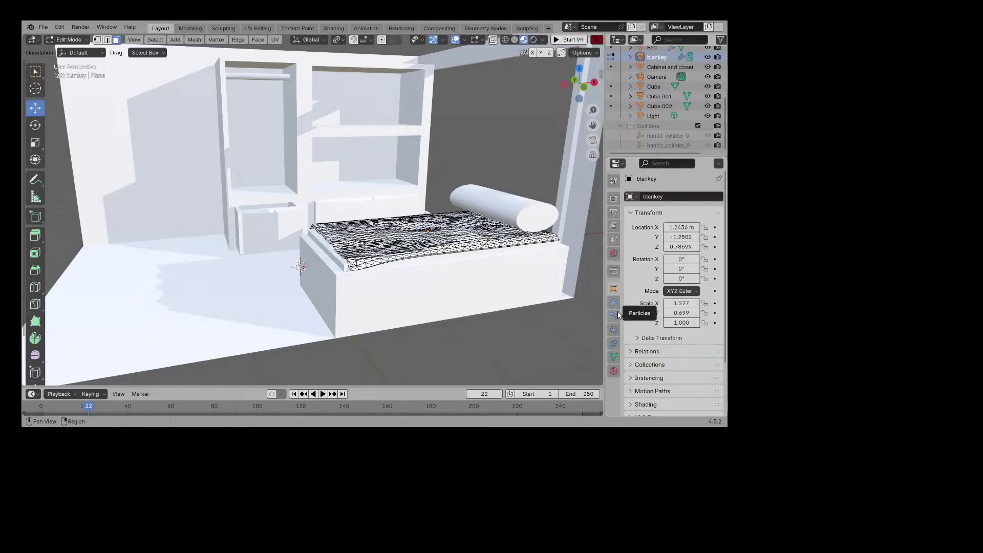
pyautogui.click(614, 316)
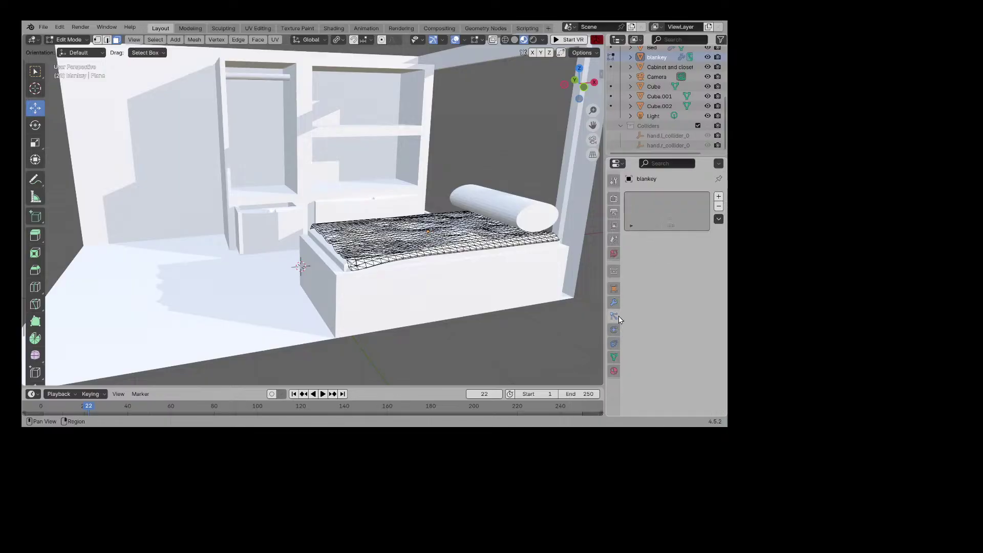
# Step: Give the blanket Soft Body physics, also trying Rigid Body physics and removing it again
pyautogui.click(614, 329)
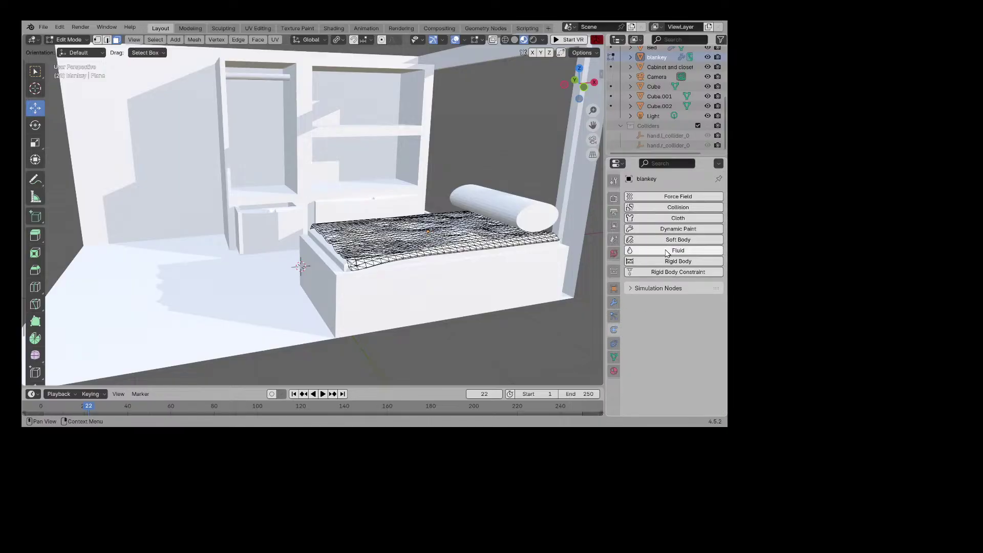
pyautogui.click(667, 262)
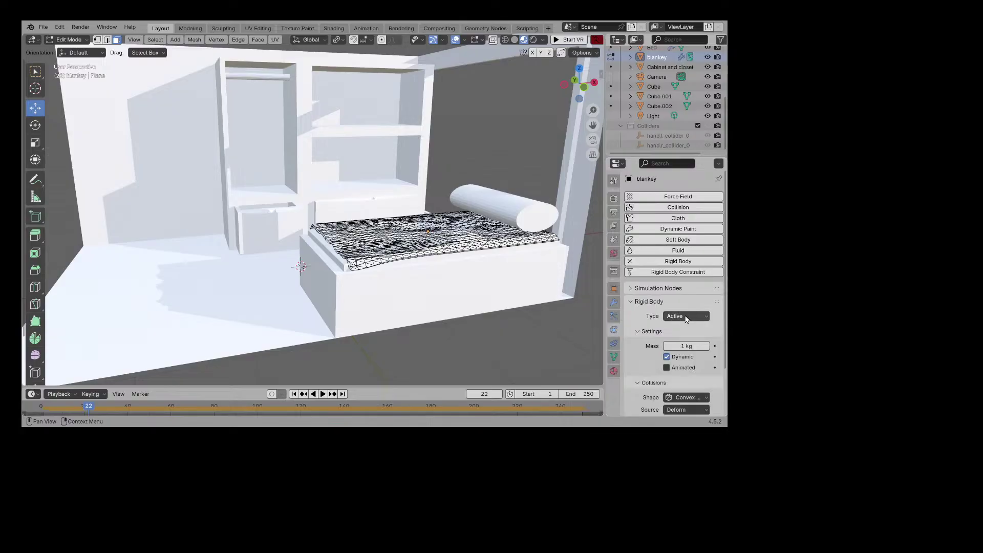
pyautogui.click(665, 241)
pyautogui.scroll(-15, 666, 303)
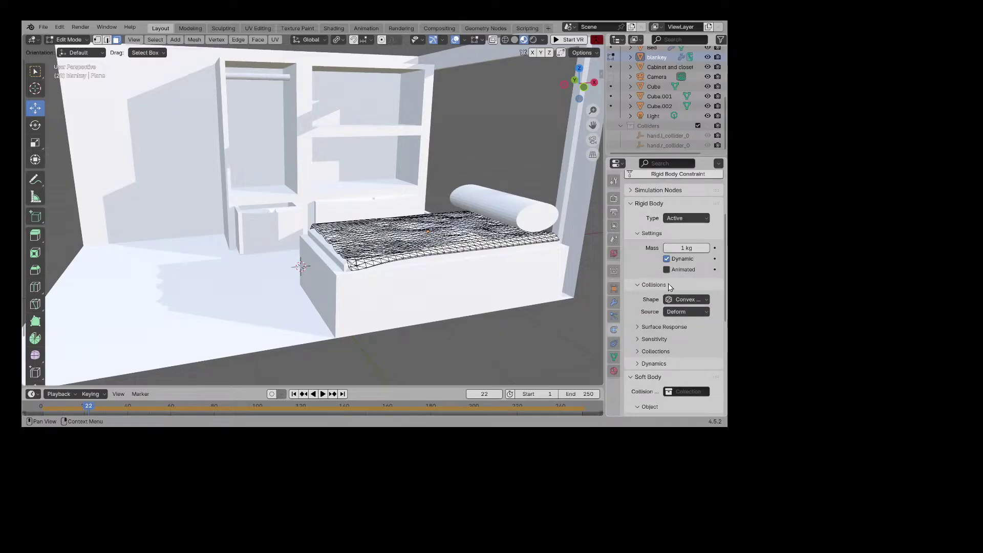
pyautogui.scroll(15, 665, 304)
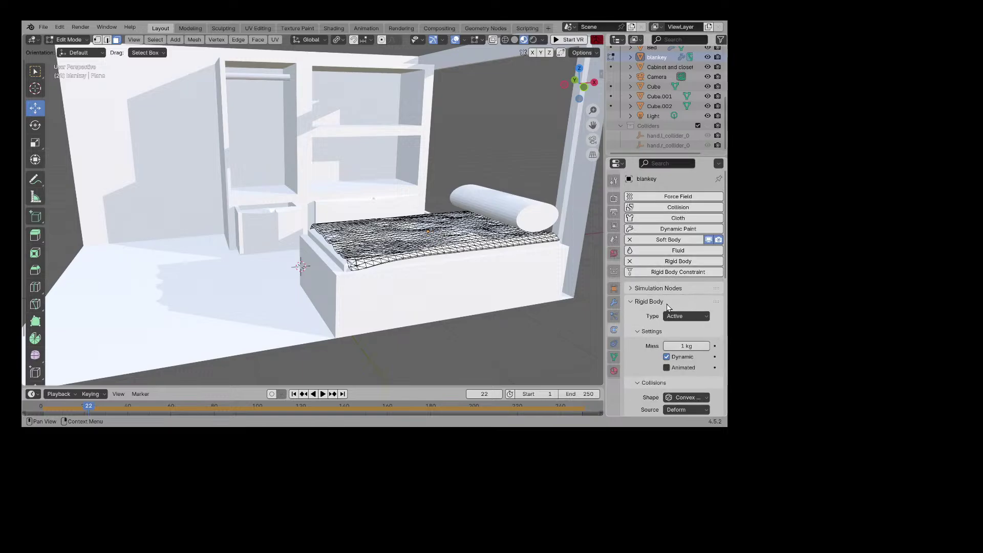
pyautogui.click(671, 261)
# Step: Enable Self Collision in the blanket's Soft Body settings, leaving the collision collection empty
pyautogui.scroll(-5, 690, 296)
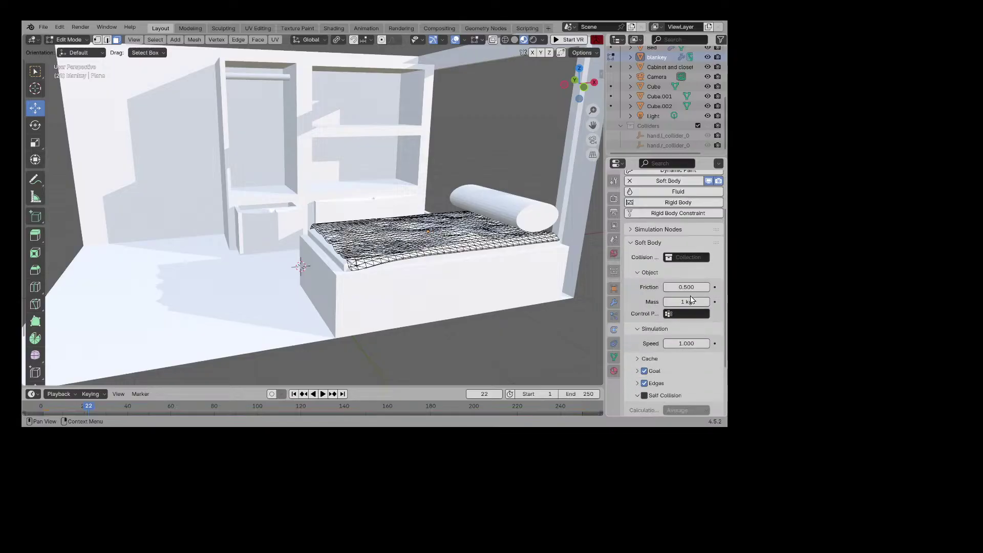
pyautogui.click(684, 218)
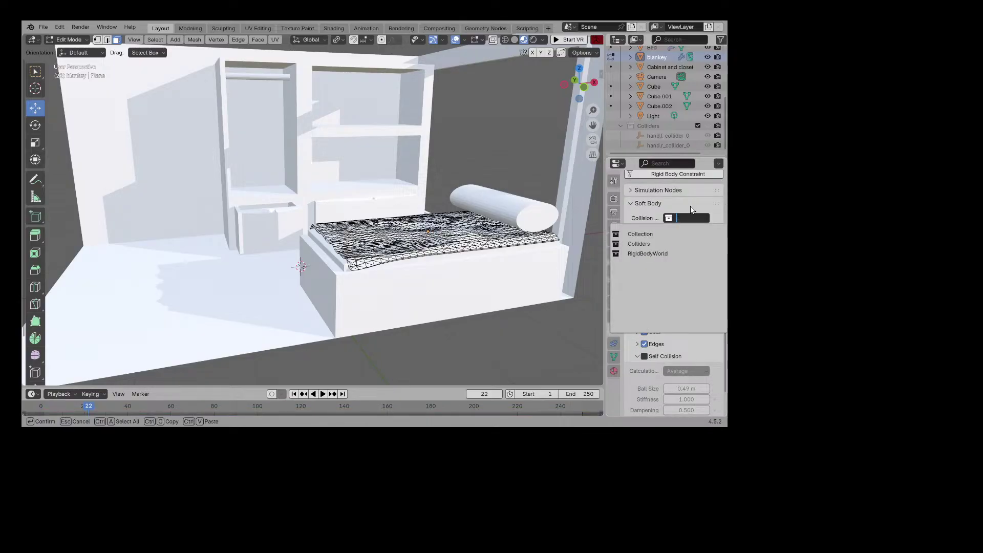
pyautogui.click(690, 234)
pyautogui.scroll(-2, 690, 248)
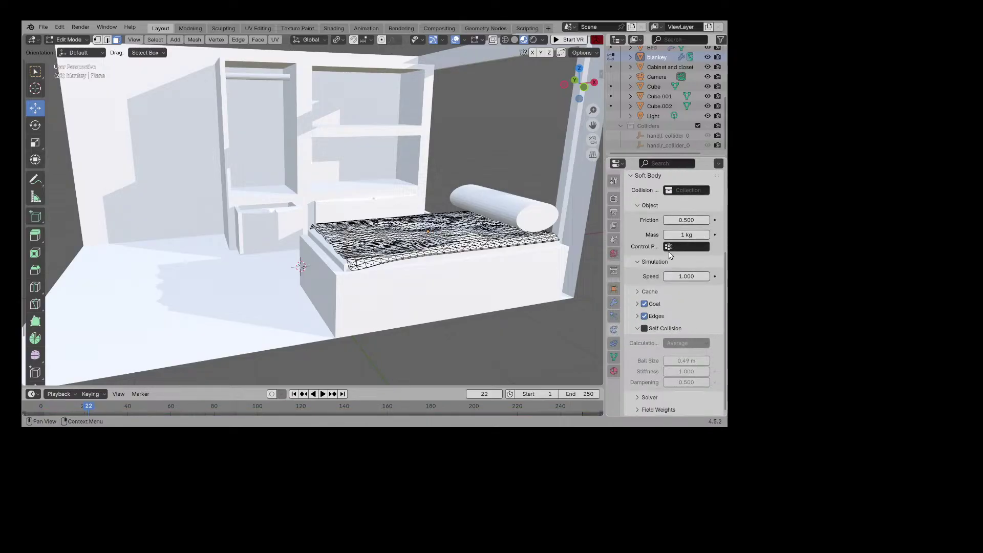
pyautogui.scroll(3, 668, 250)
pyautogui.scroll(-3, 668, 254)
pyautogui.click(652, 333)
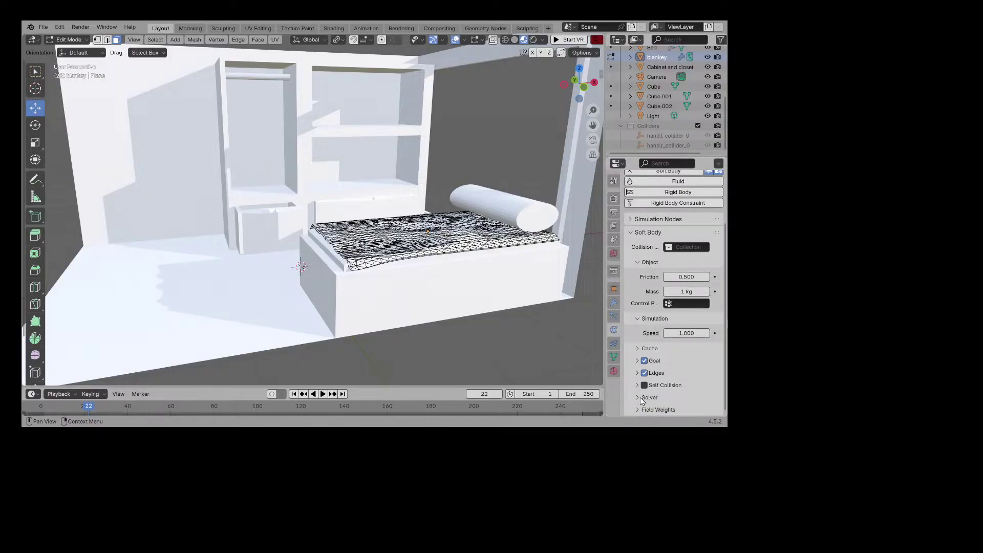
# Step: Return to Object Mode, play the blanket's soft body simulation briefly, stop it and rewind to frame 0
pyautogui.click(79, 53)
pyautogui.press('Tab')
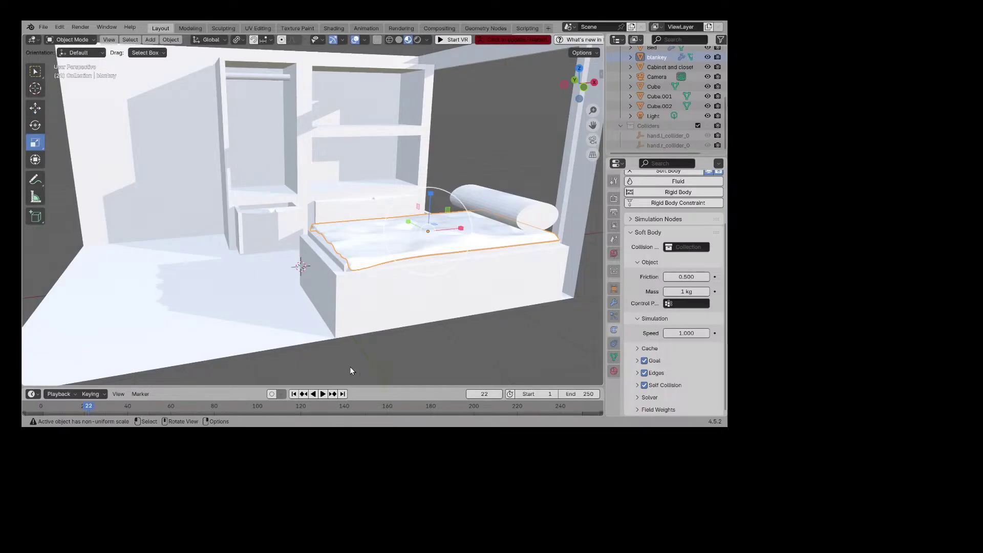
pyautogui.click(324, 394)
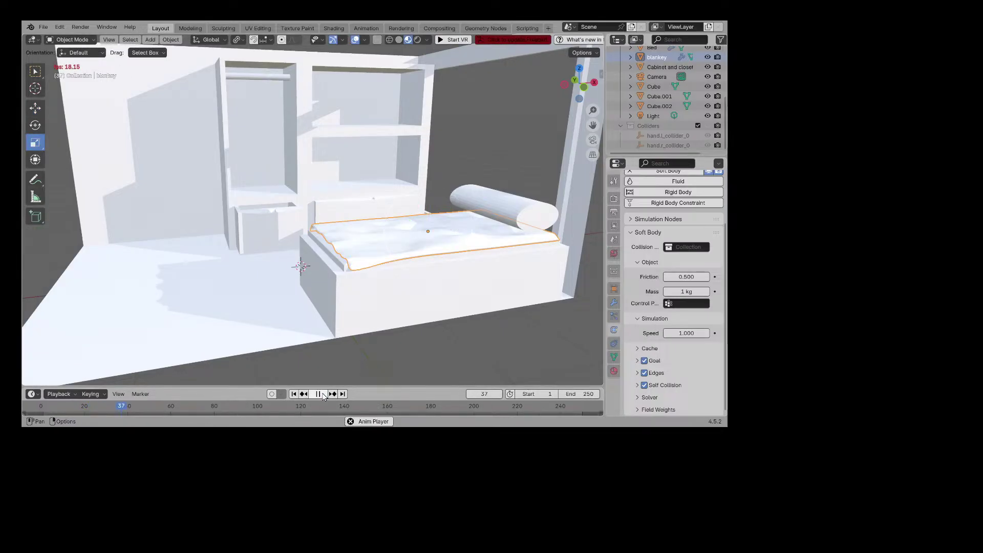
pyautogui.click(324, 396)
pyautogui.moveTo(120, 412); pyautogui.dragTo(41, 410)
# Step: Give the pillow Cloth physics with Self Collisions enabled and start playing the simulation
pyautogui.click(506, 199)
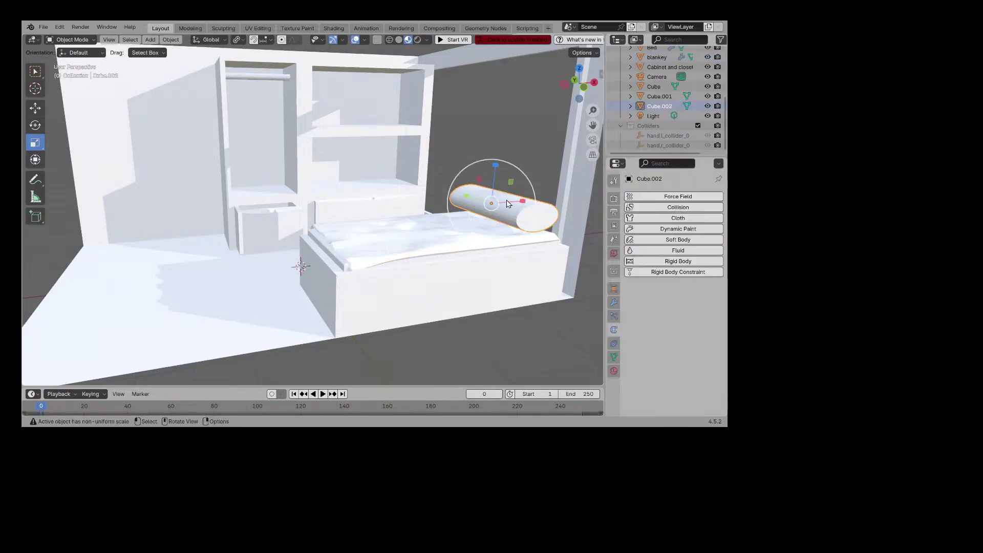
pyautogui.click(678, 218)
pyautogui.scroll(-8, 692, 279)
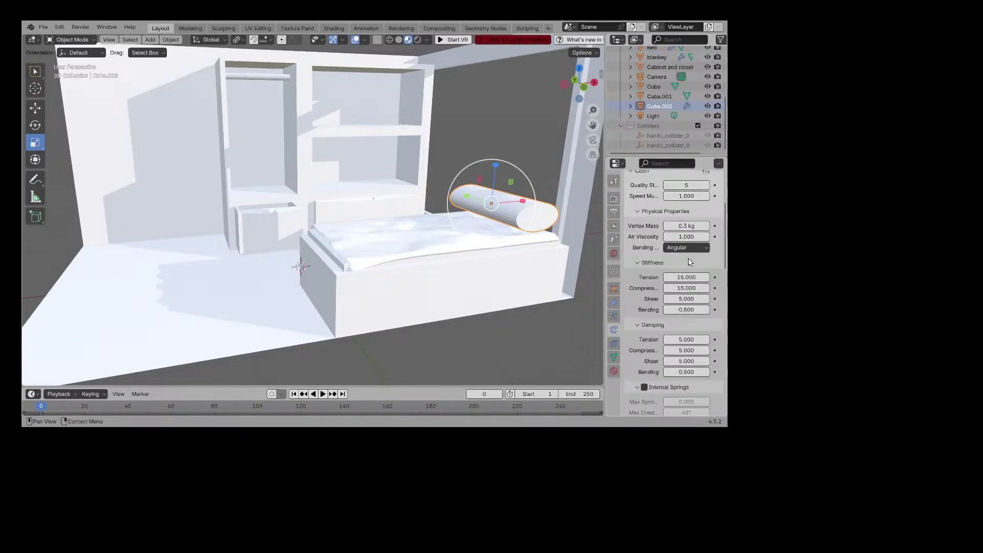
pyautogui.scroll(-12, 689, 297)
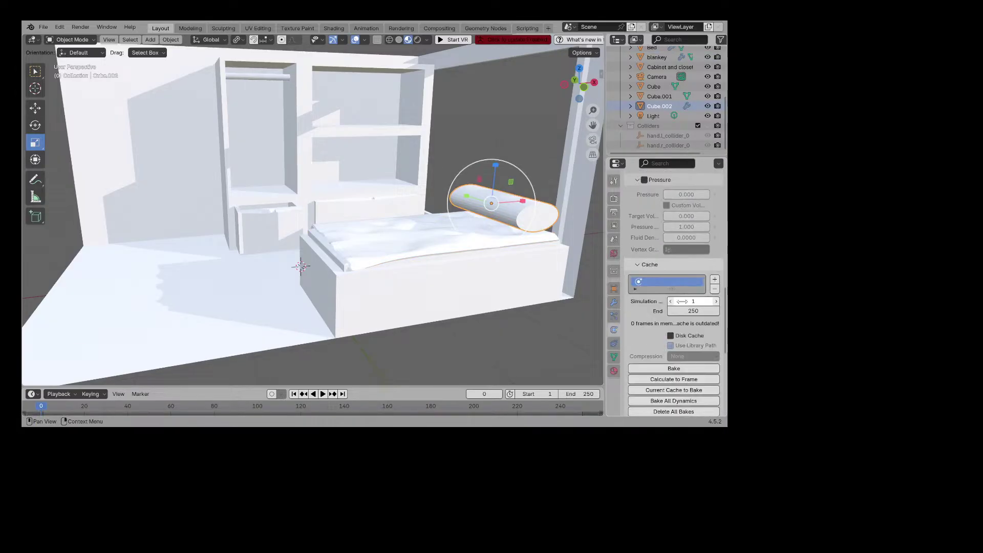
pyautogui.scroll(-7, 681, 310)
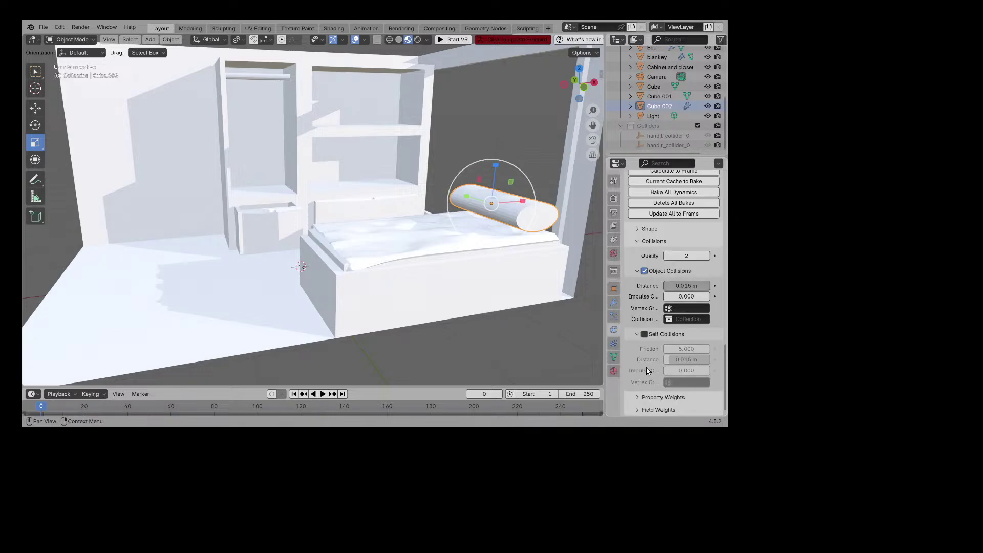
pyautogui.click(644, 335)
pyautogui.click(322, 394)
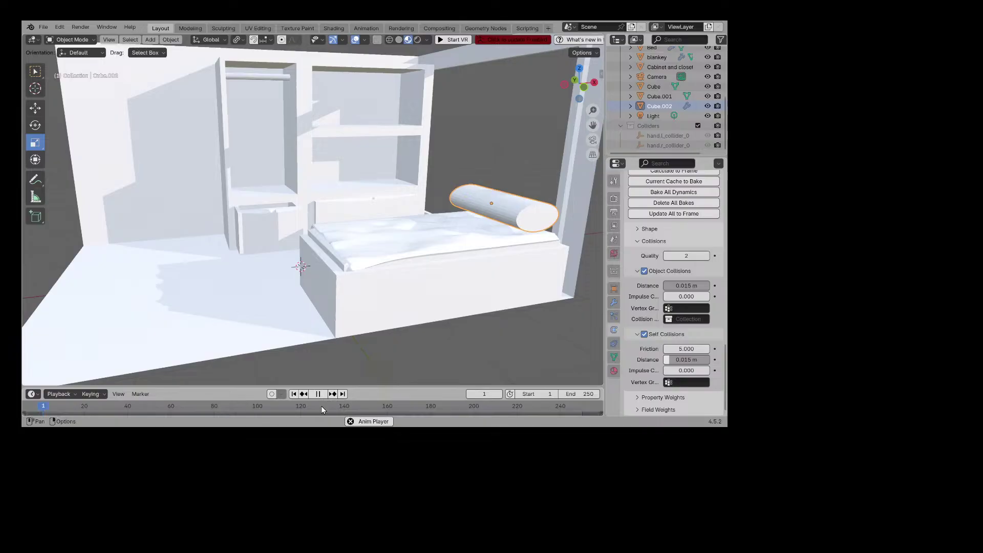
# Step: Stop the simulation playback, check how the blanket and pillow deform, and rewind the timeline to frame -1
pyautogui.press('space')
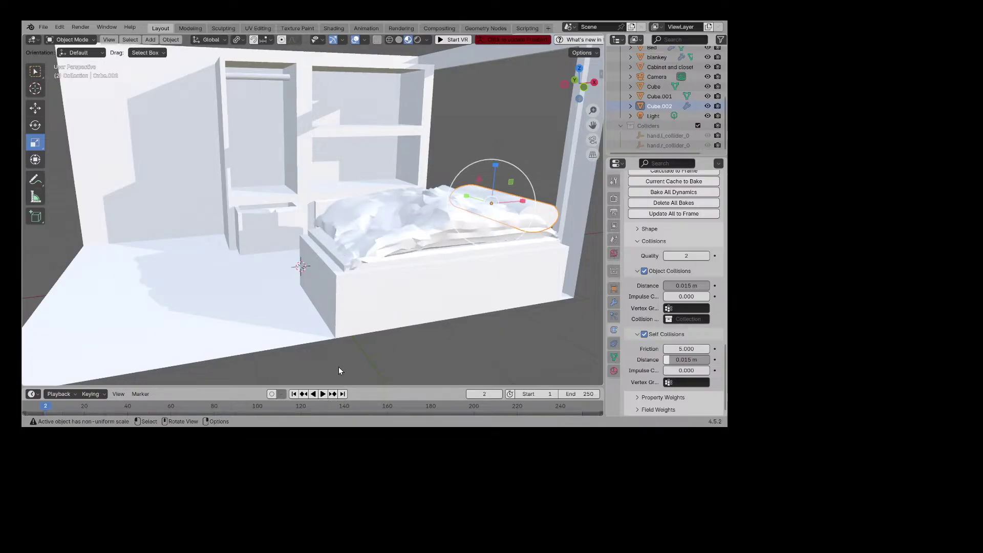
pyautogui.moveTo(394, 295); pyautogui.dragTo(346, 297, button='middle')
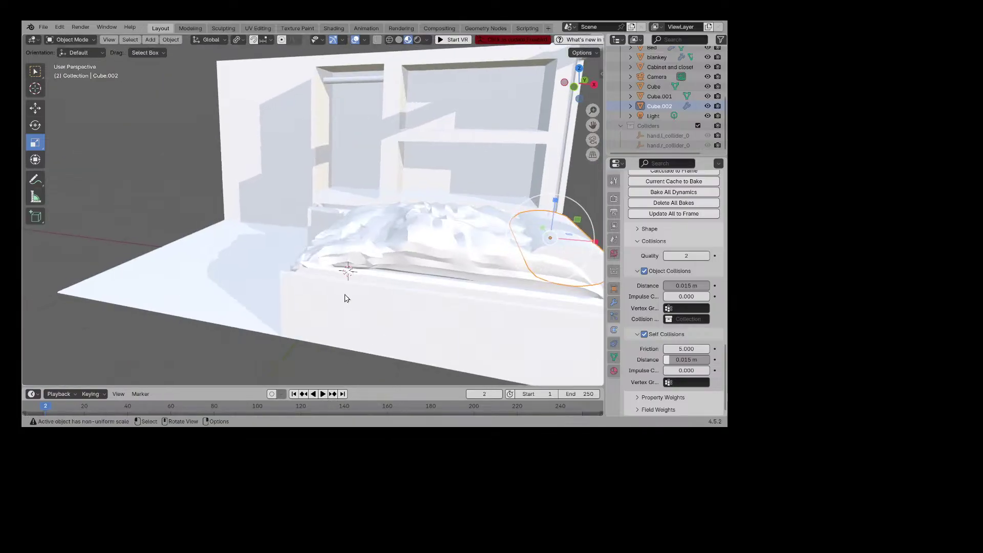
pyautogui.click(51, 407)
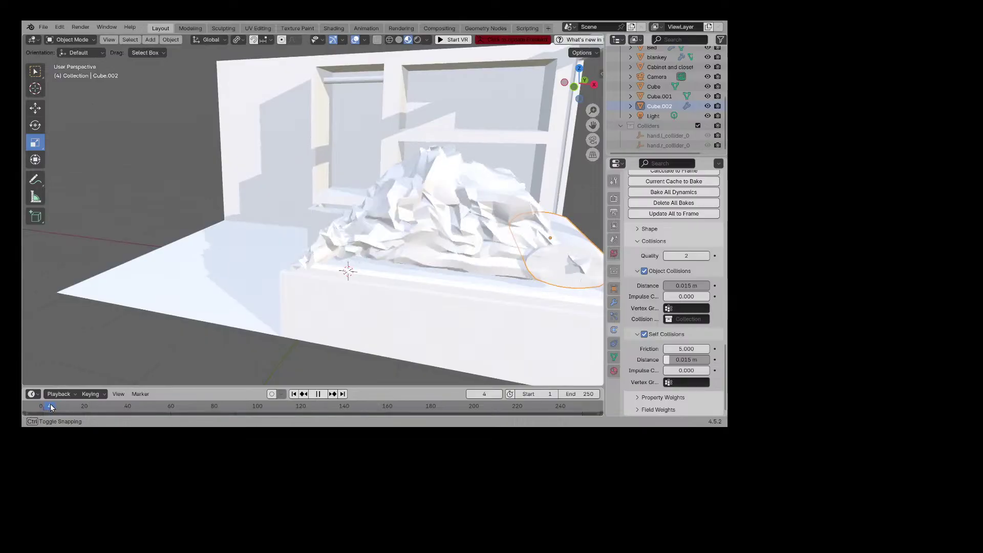
pyautogui.moveTo(76, 407); pyautogui.dragTo(39, 407)
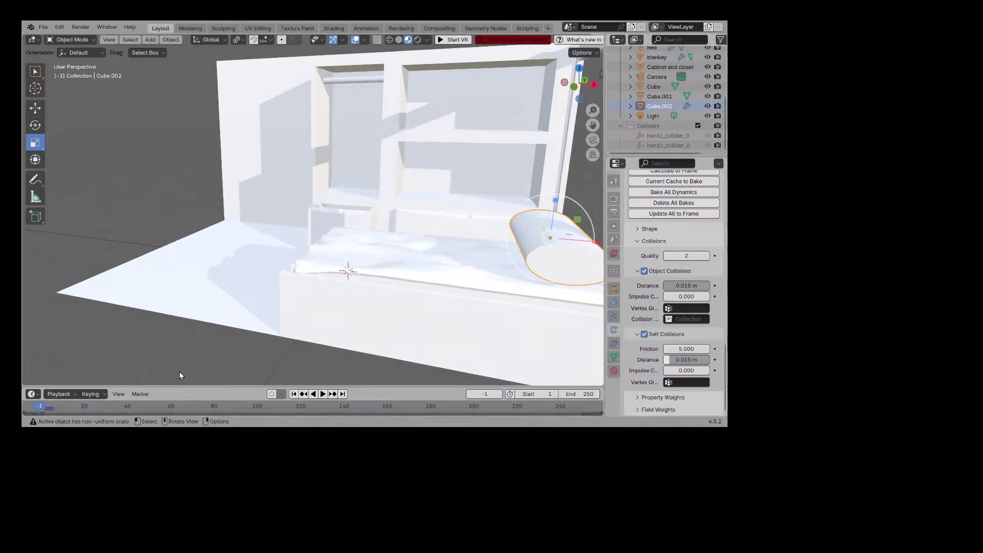
# Step: Replace the blanket's Soft Body physics with Rigid Body physics and set its type to Passive
pyautogui.click(514, 300)
pyautogui.scroll(2, 692, 217)
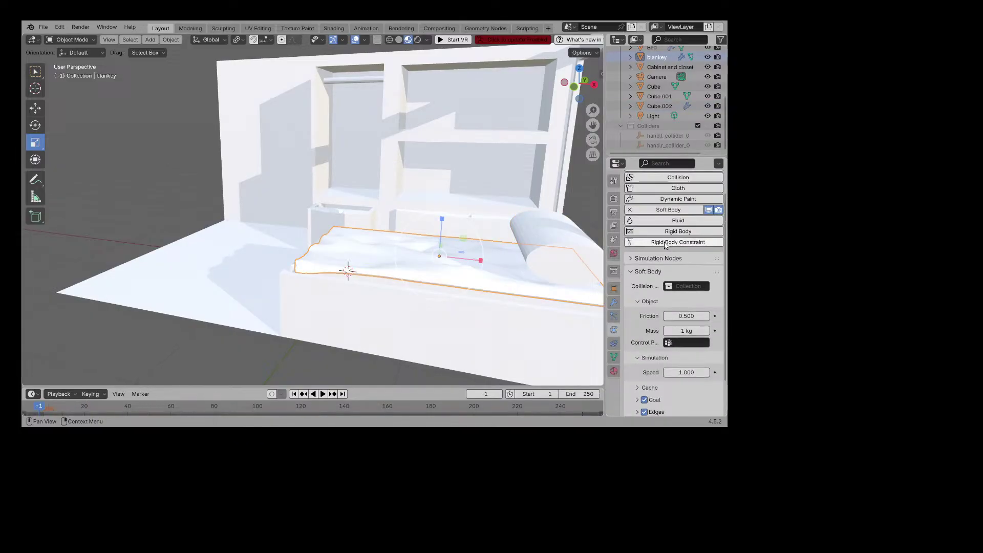
pyautogui.click(629, 210)
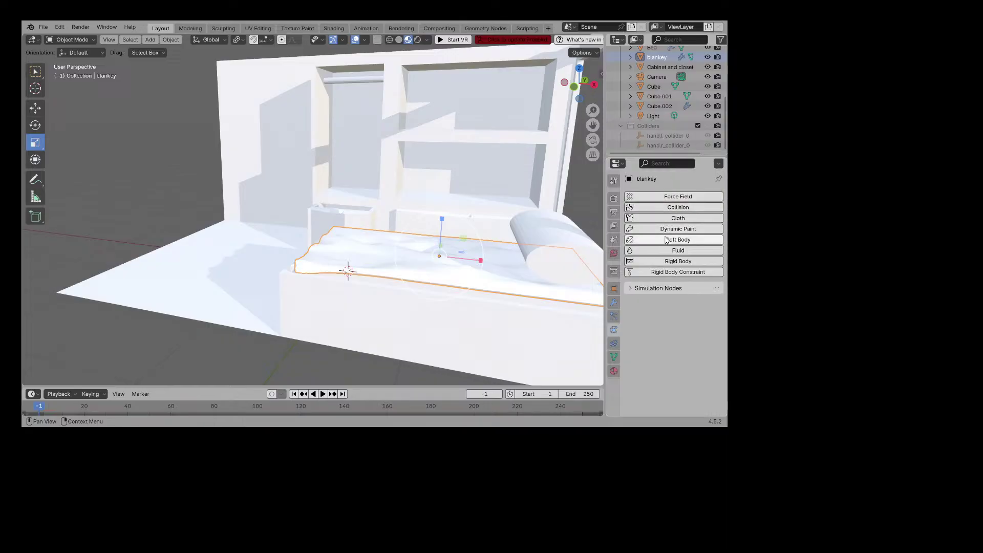
pyautogui.click(671, 261)
pyautogui.click(680, 317)
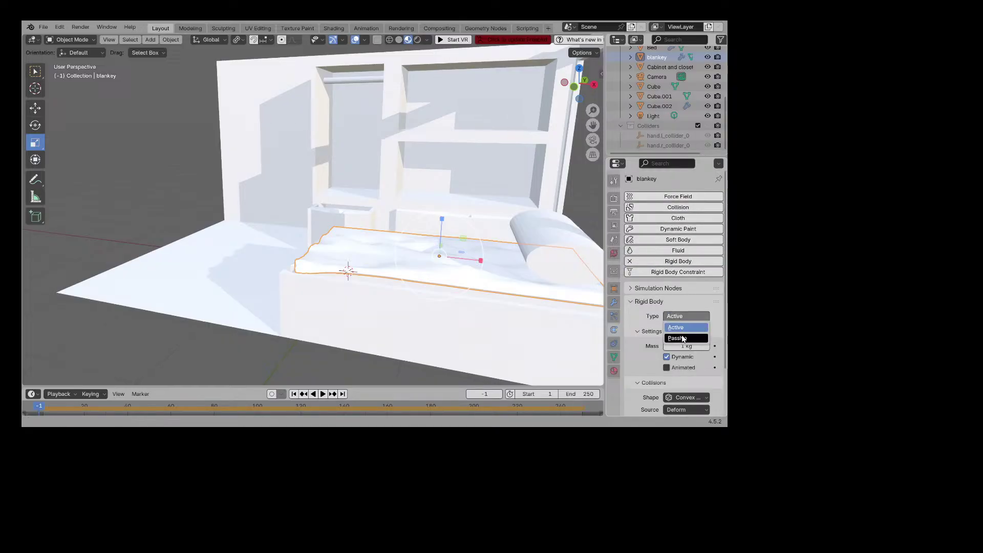
pyautogui.click(683, 339)
# Step: Play the simulation to frame 29 with the passive blanket and inspect the cloth pillow's shape on the bed
pyautogui.click(323, 394)
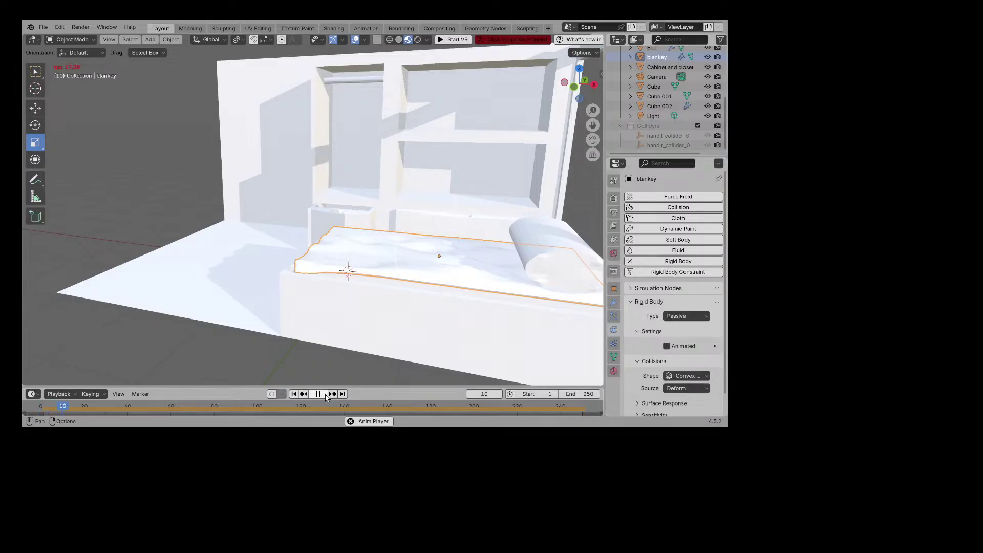
pyautogui.click(318, 394)
pyautogui.moveTo(389, 297); pyautogui.dragTo(491, 306, button='middle')
# Step: Replace the pillow's Cloth physics with Soft Body physics and enable Self Collision
pyautogui.click(457, 186)
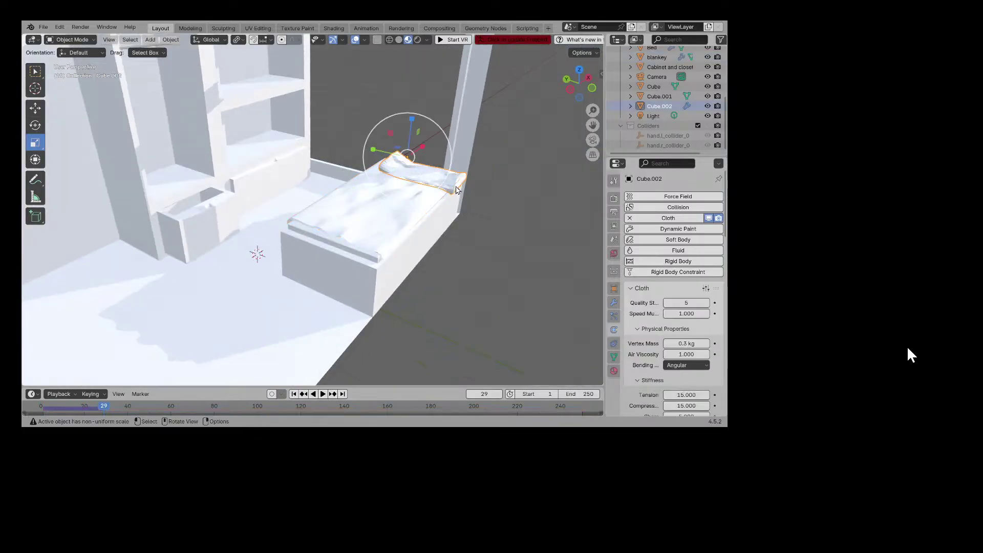
pyautogui.click(630, 219)
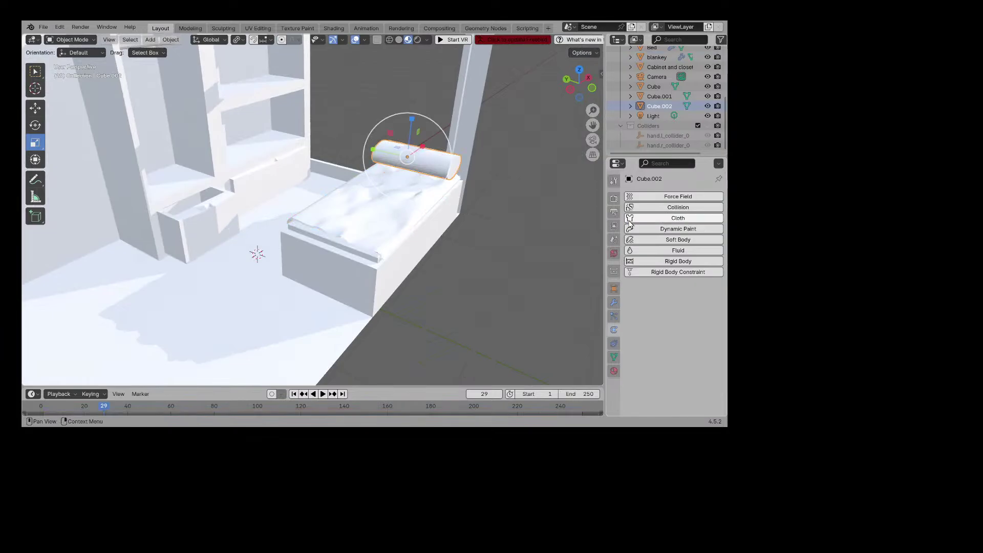
pyautogui.click(675, 241)
pyautogui.scroll(-4, 675, 279)
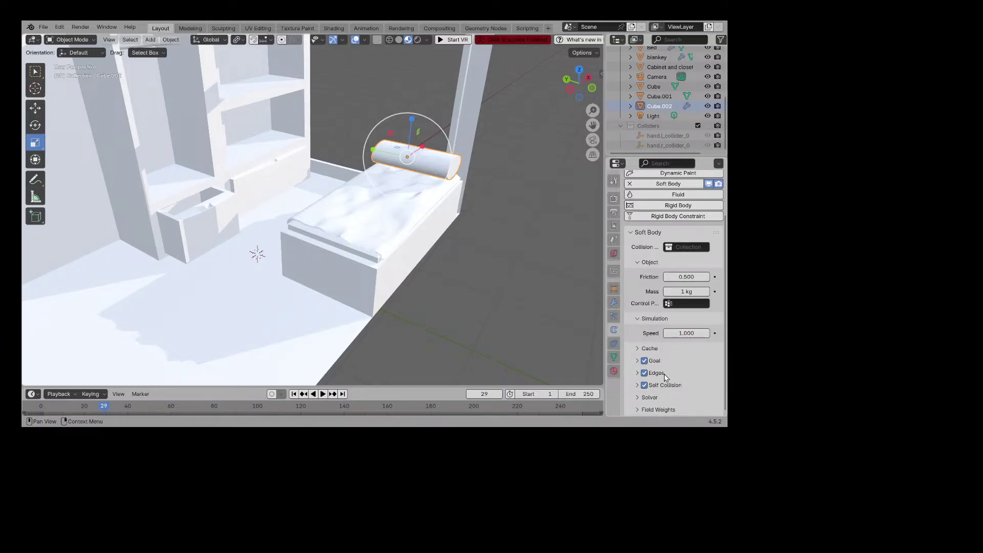
# Step: Test the pillow's soft body simulation, rewind to frame 0, play it again and stop at frame 44
pyautogui.click(323, 395)
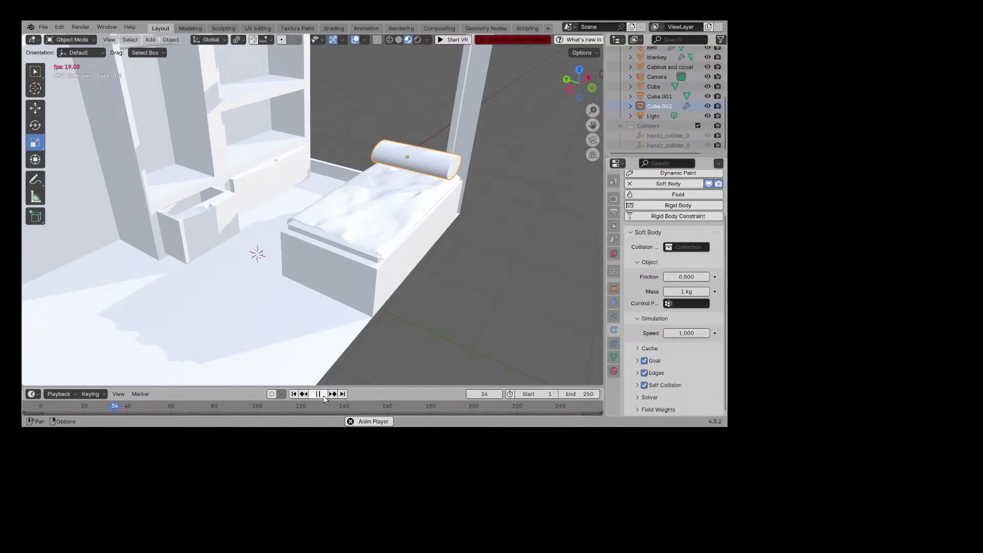
pyautogui.click(324, 395)
pyautogui.moveTo(145, 402); pyautogui.dragTo(41, 404)
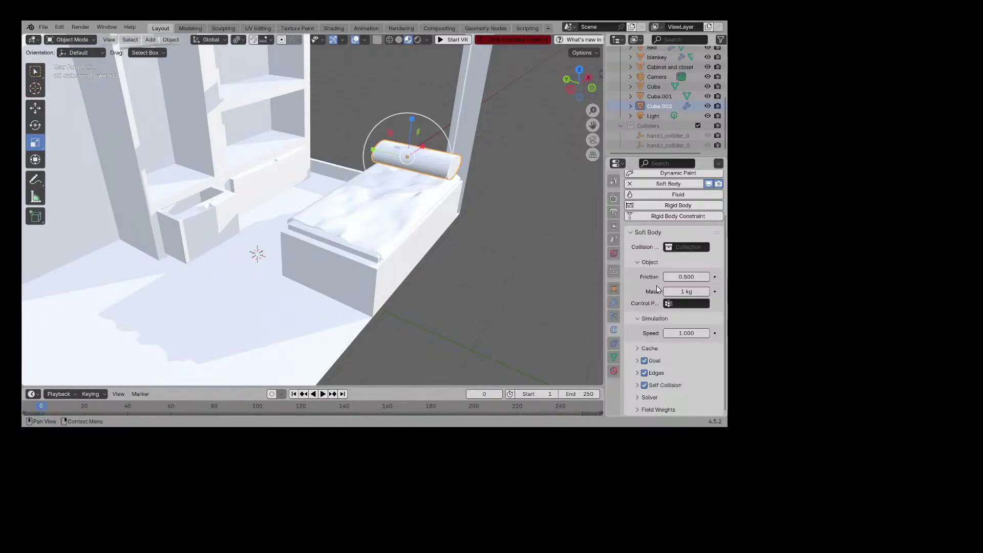
pyautogui.scroll(2, 657, 285)
pyautogui.scroll(-2, 656, 284)
pyautogui.click(323, 395)
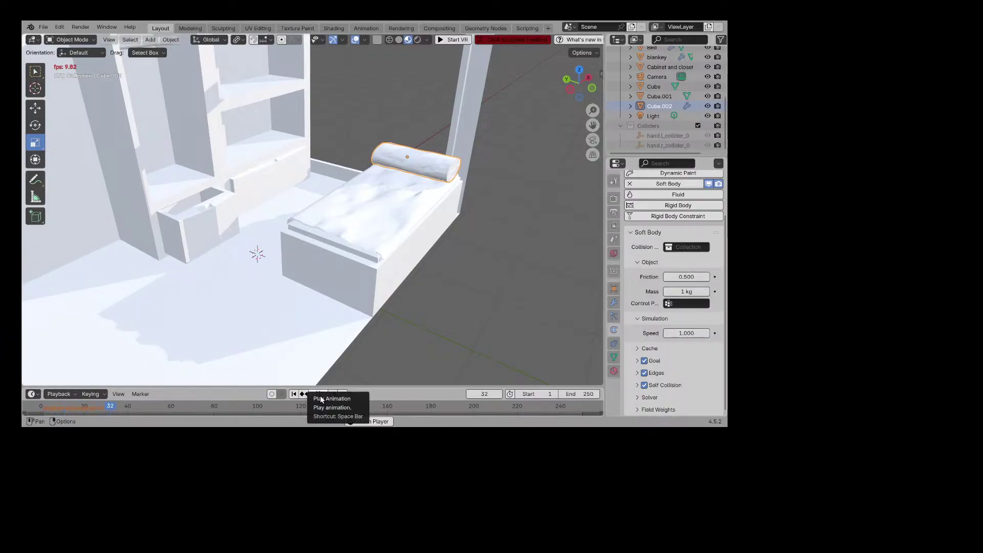
pyautogui.click(320, 396)
# Step: Apply Shade Smooth to the pillow
pyautogui.moveTo(333, 328); pyautogui.dragTo(376, 280, button='middle')
pyautogui.moveTo(588, 126); pyautogui.dragTo(419, 130)
pyautogui.scroll(7, 388, 185)
pyautogui.rightClick(409, 235)
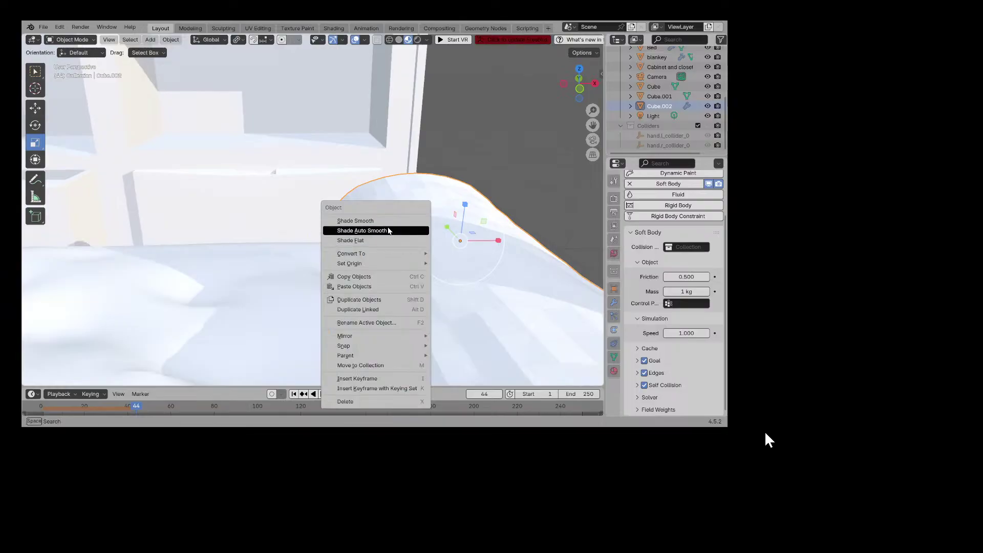
pyautogui.click(379, 221)
pyautogui.moveTo(386, 223)
pyautogui.mouseDown(button='middle')
pyautogui.moveTo(398, 246)
pyautogui.moveTo(489, 238)
pyautogui.moveTo(382, 229)
pyautogui.mouseUp(button='middle')
pyautogui.scroll(-8, 487, 228)
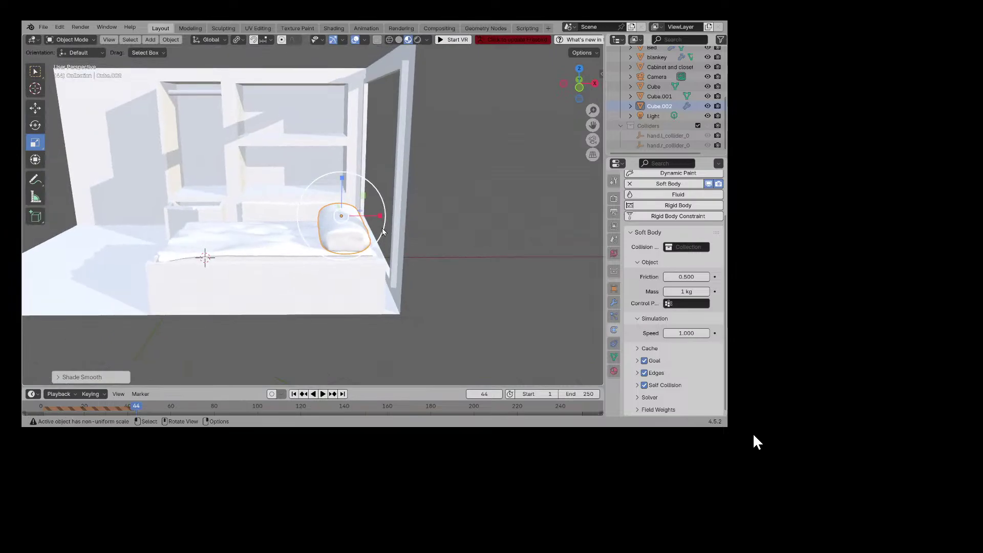
# Step: Replay the pillow's soft body simulation, stop it and set the timeline to frame 107
pyautogui.click(322, 396)
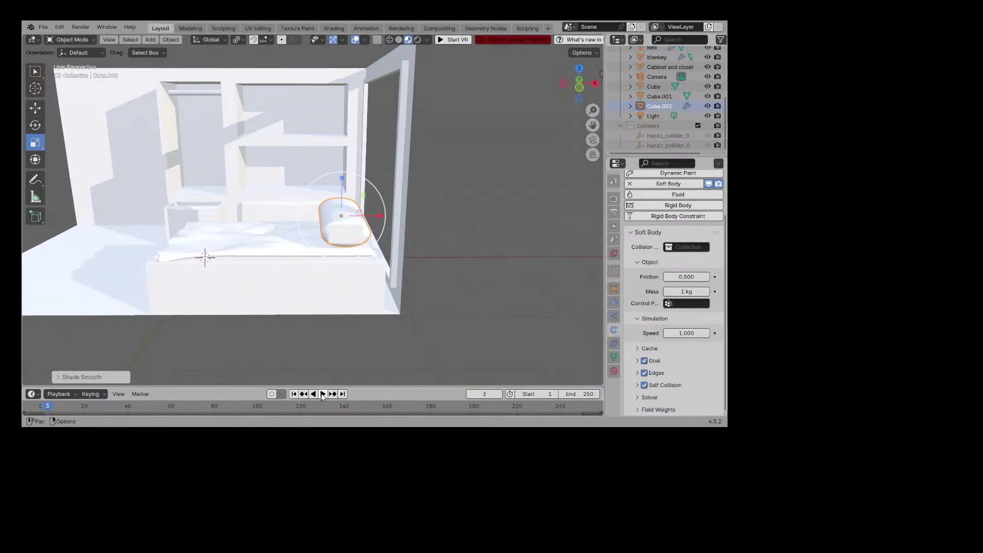
pyautogui.click(328, 398)
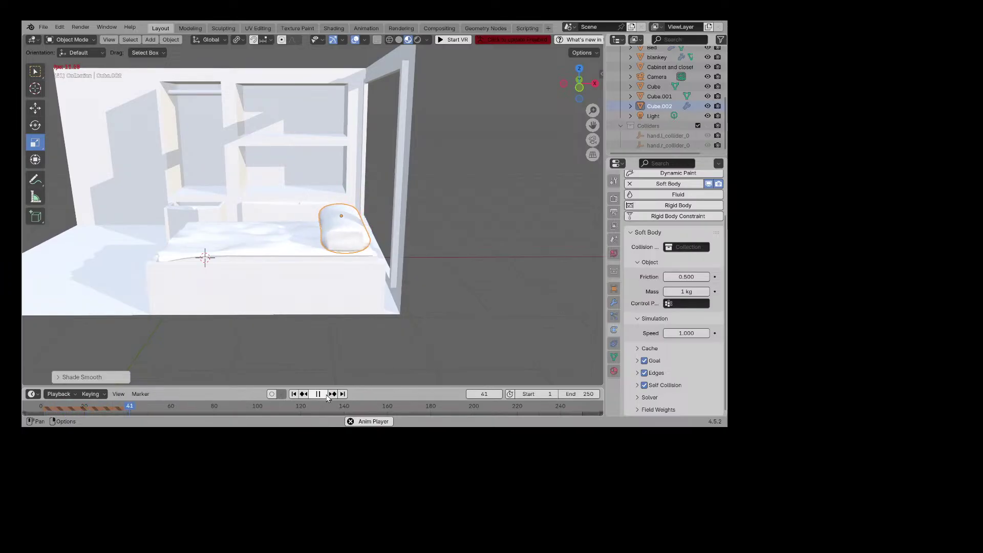
pyautogui.moveTo(348, 310); pyautogui.dragTo(392, 309, button='middle')
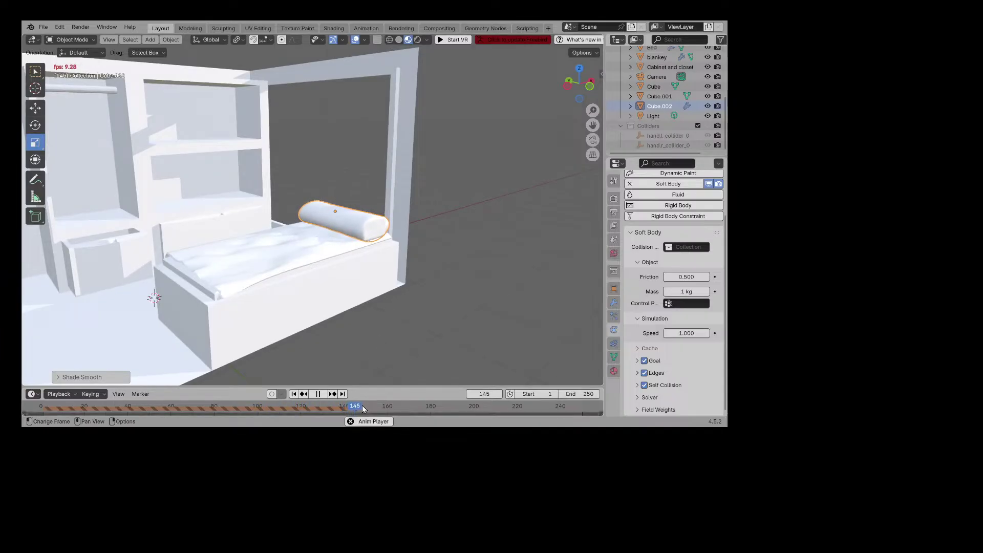
pyautogui.click(323, 397)
pyautogui.click(323, 398)
pyautogui.moveTo(310, 409); pyautogui.dragTo(309, 413)
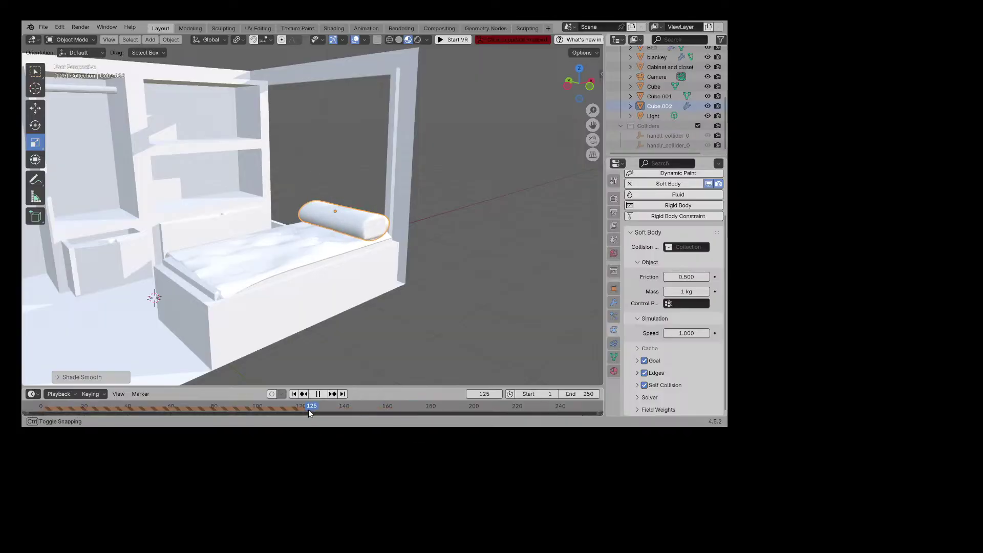
pyautogui.moveTo(231, 408); pyautogui.dragTo(274, 407)
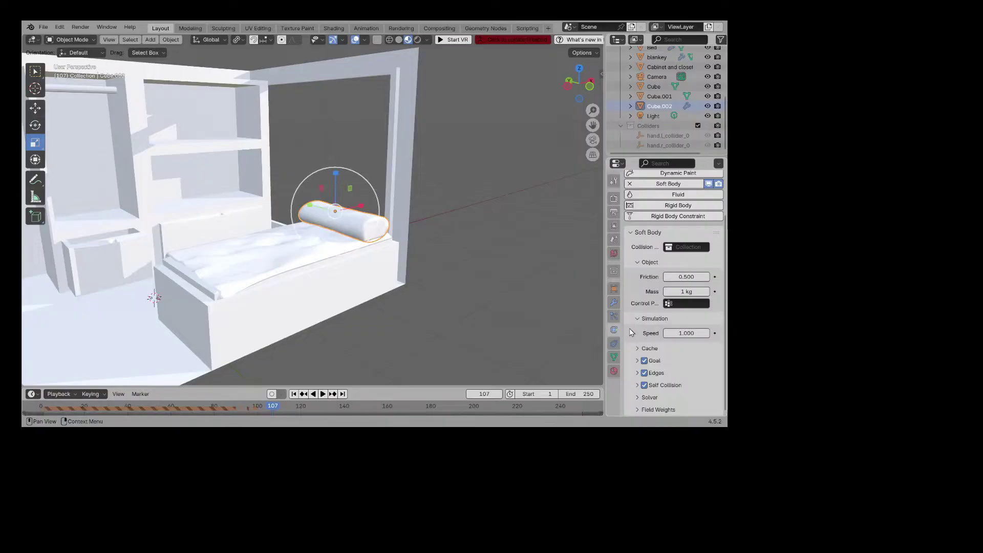
# Step: Apply the pillow's Softbody modifier to make its deformed shape at frame 107 permanent
pyautogui.click(615, 302)
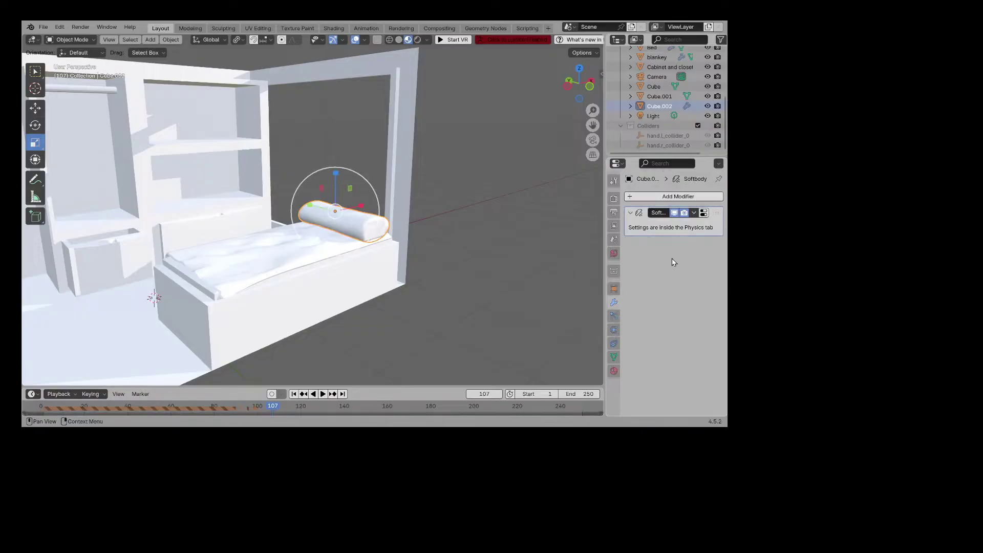
pyautogui.click(630, 213)
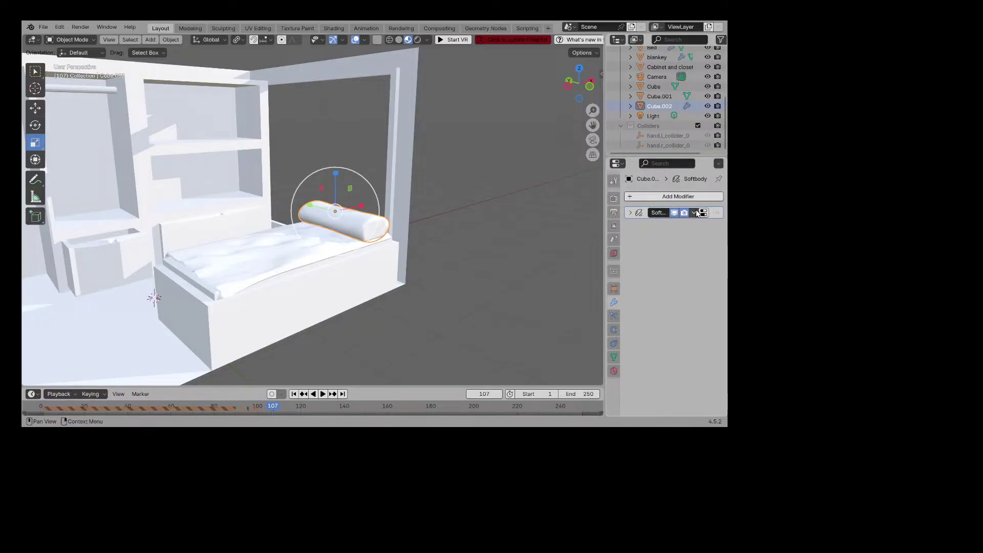
pyautogui.click(695, 213)
pyautogui.click(688, 230)
pyautogui.scroll(3, 454, 250)
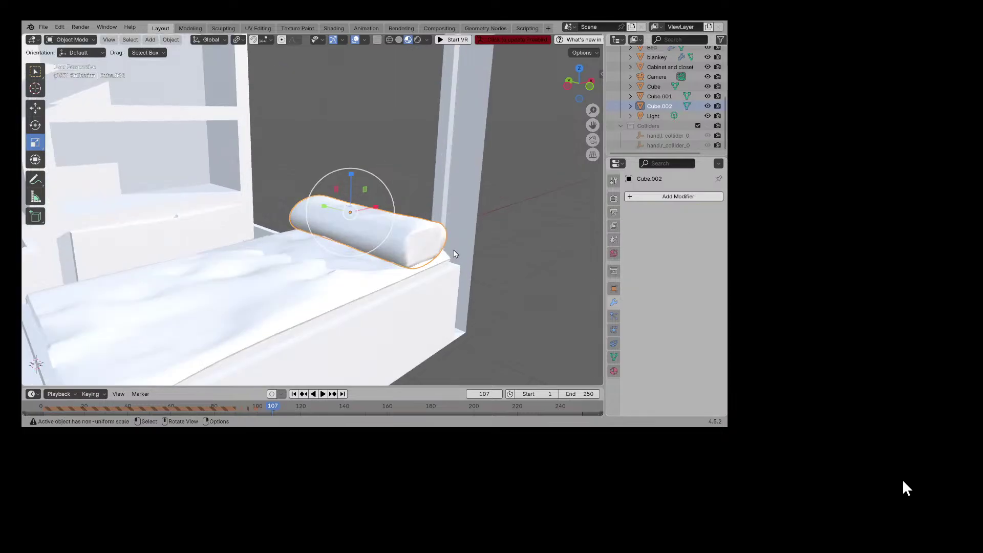
# Step: Show the pillow's mesh in Edit Mode and rewind the timeline to frame 0
pyautogui.click(70, 40)
pyautogui.click(73, 59)
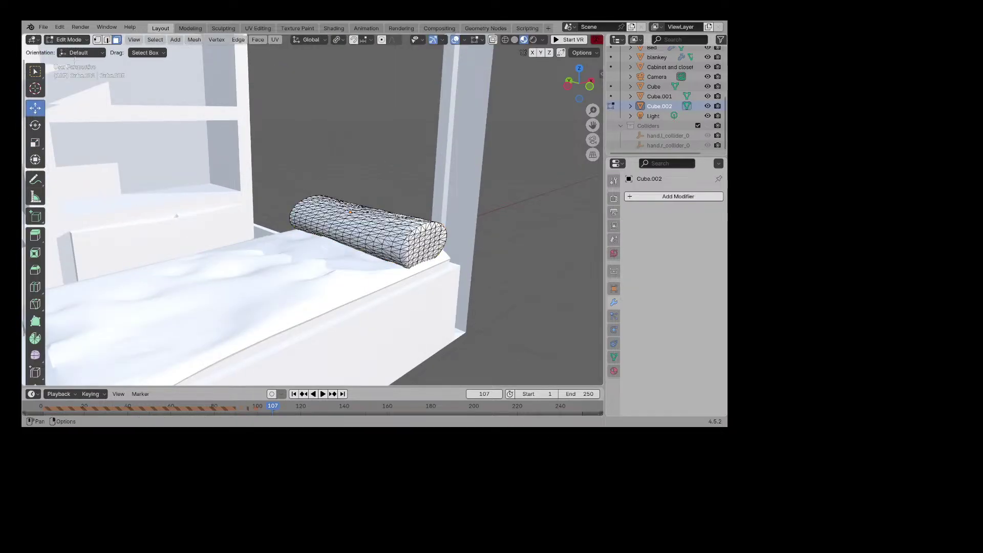
pyautogui.moveTo(201, 403); pyautogui.dragTo(170, 401)
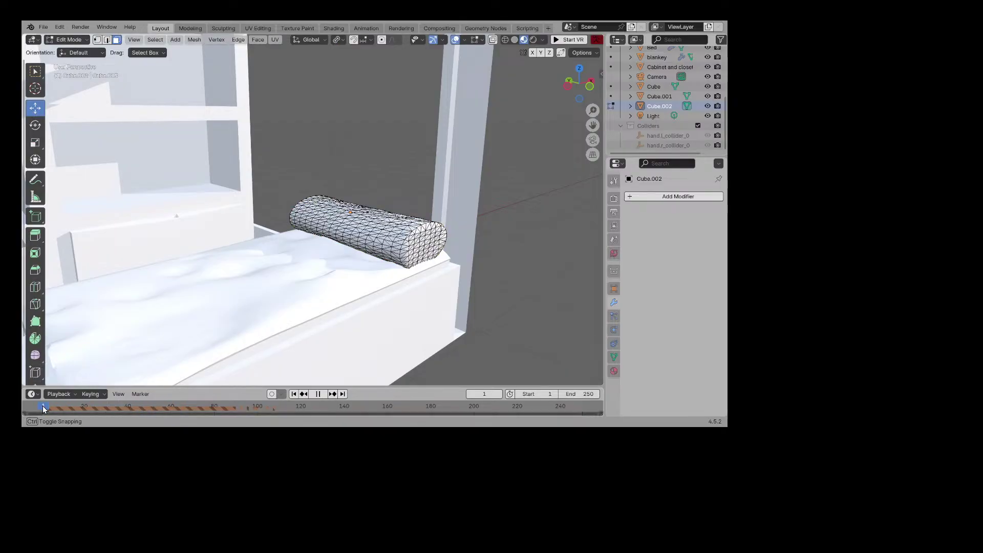
pyautogui.moveTo(43, 408); pyautogui.dragTo(43, 408)
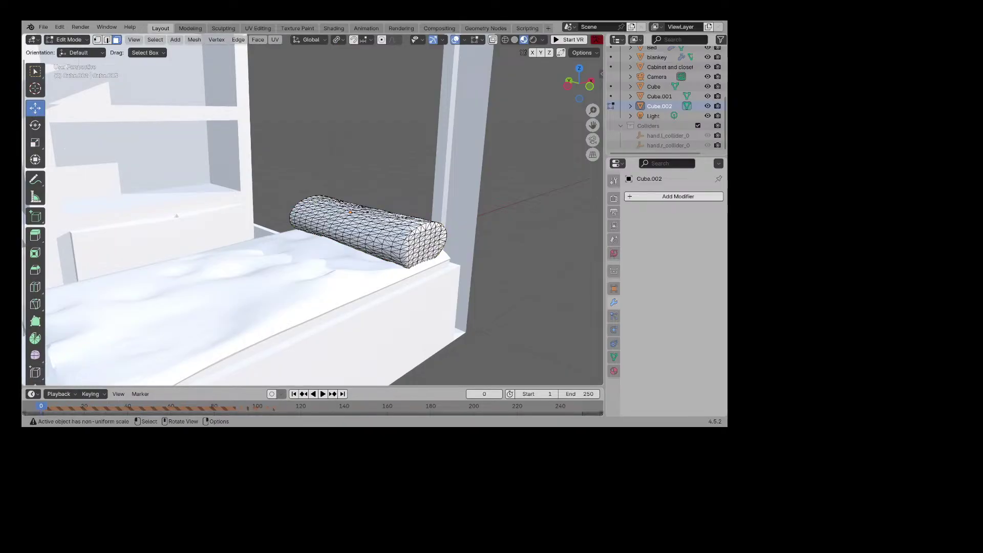
# Step: Try a sculpting brush stroke along the pillow's upper edge in Sculpt Mode, reselect Grab Cloth and return to Object Mode
pyautogui.click(78, 41)
pyautogui.click(76, 73)
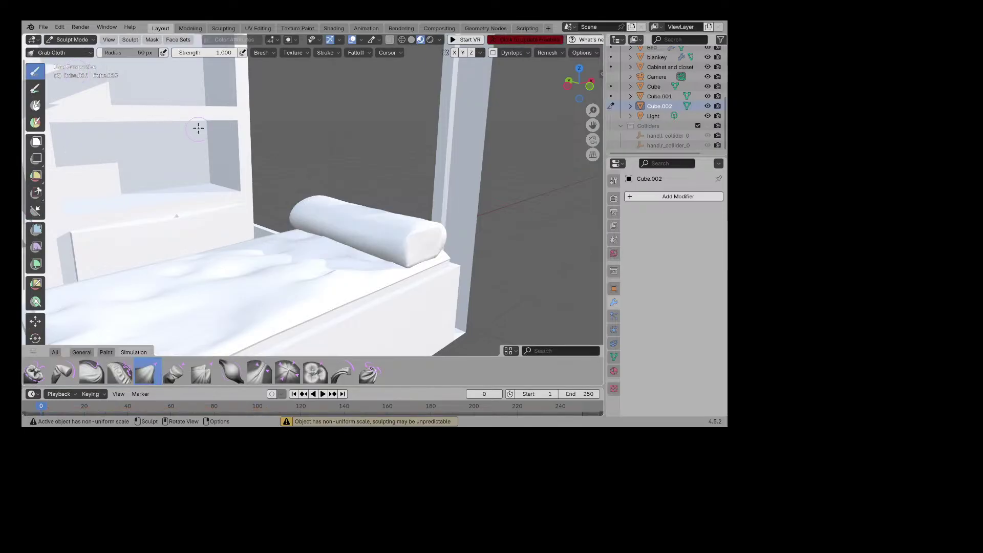
pyautogui.moveTo(302, 178)
pyautogui.mouseDown(button='middle')
pyautogui.moveTo(360, 230)
pyautogui.moveTo(373, 193)
pyautogui.mouseUp(button='middle')
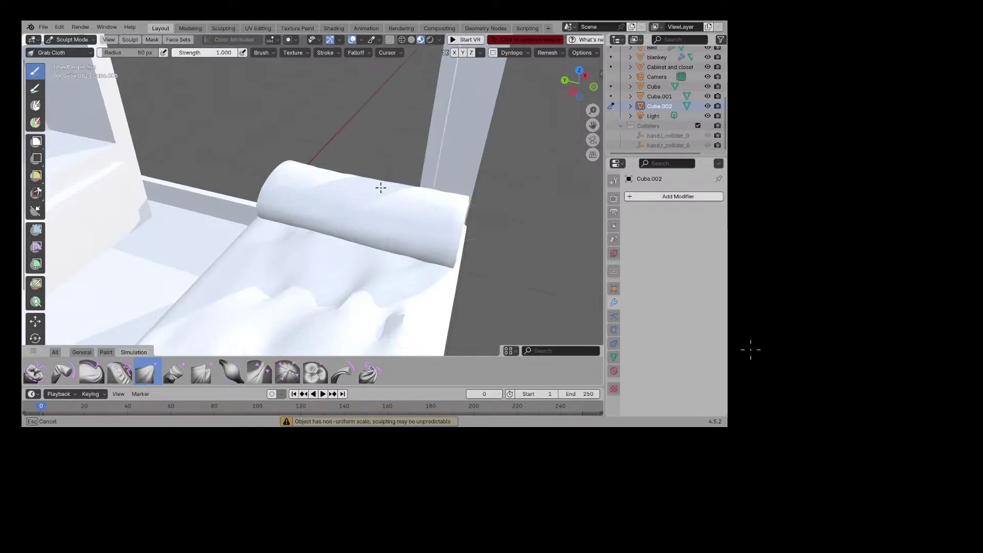
pyautogui.scroll(3, 402, 183)
pyautogui.moveTo(436, 197); pyautogui.dragTo(479, 207, button='middle')
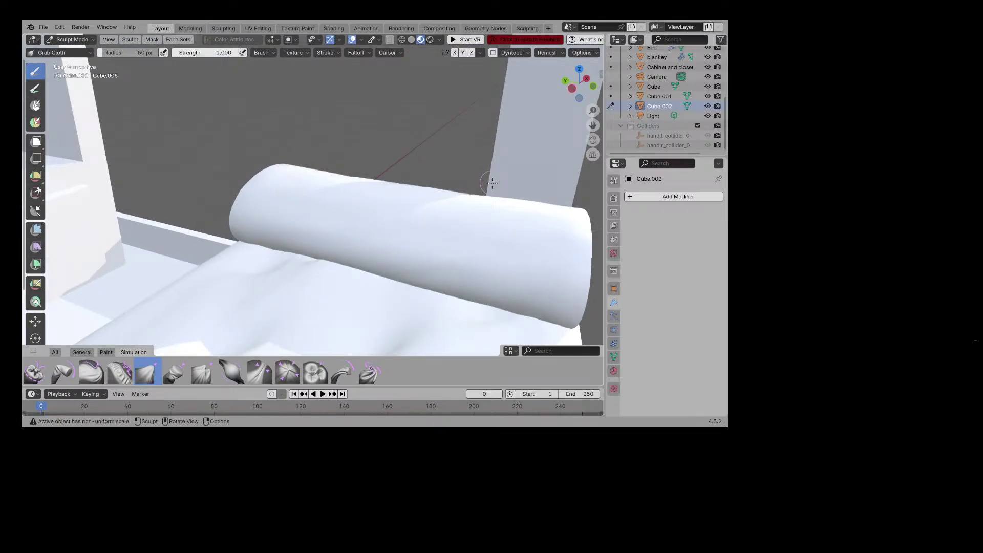
pyautogui.click(223, 365)
pyautogui.moveTo(424, 191)
pyautogui.mouseDown()
pyautogui.moveTo(444, 210)
pyautogui.moveTo(386, 260)
pyautogui.moveTo(451, 202)
pyautogui.moveTo(525, 176)
pyautogui.moveTo(562, 217)
pyautogui.moveTo(584, 192)
pyautogui.mouseUp()
pyautogui.click(150, 367)
pyautogui.click(72, 40)
pyautogui.click(75, 55)
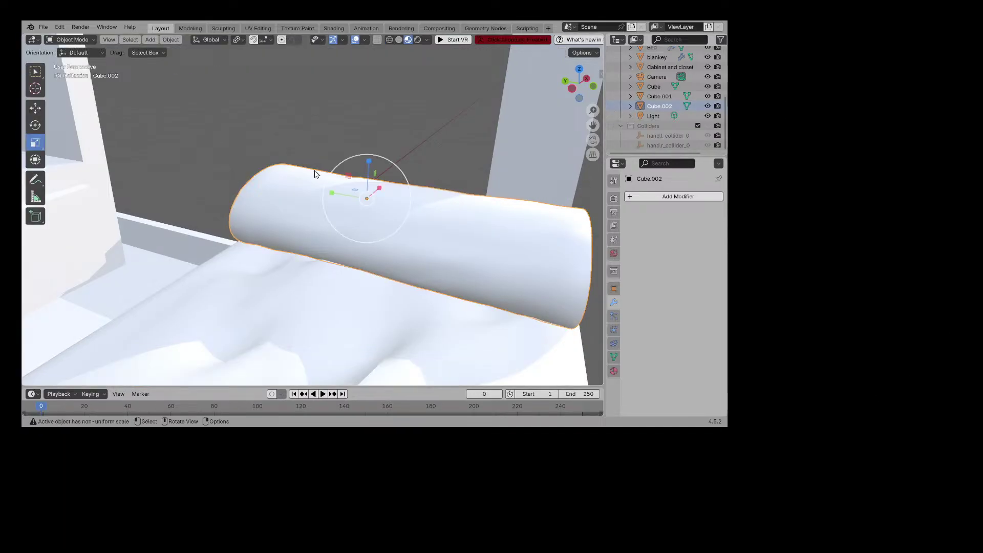
# Step: Set the timeline back to frame 0 and switch the pillow to Sculpt Mode with the Grab Cloth brush
pyautogui.moveTo(41, 406); pyautogui.dragTo(123, 412)
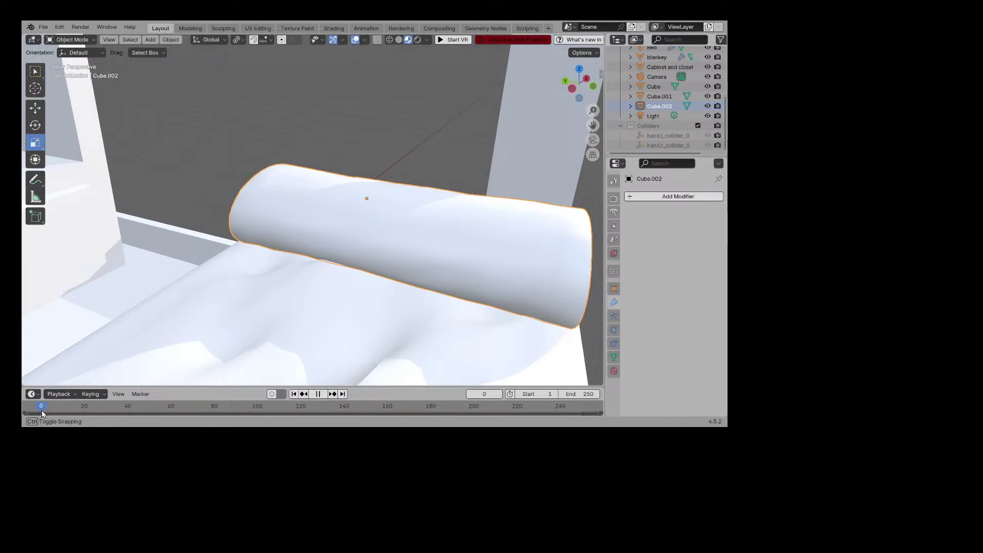
pyautogui.moveTo(42, 412); pyautogui.dragTo(42, 413)
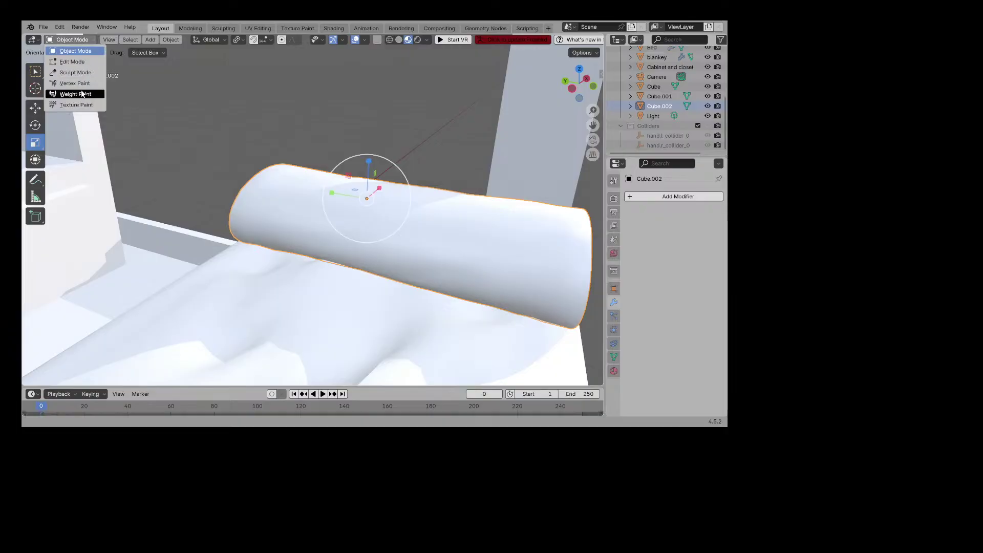
pyautogui.click(75, 72)
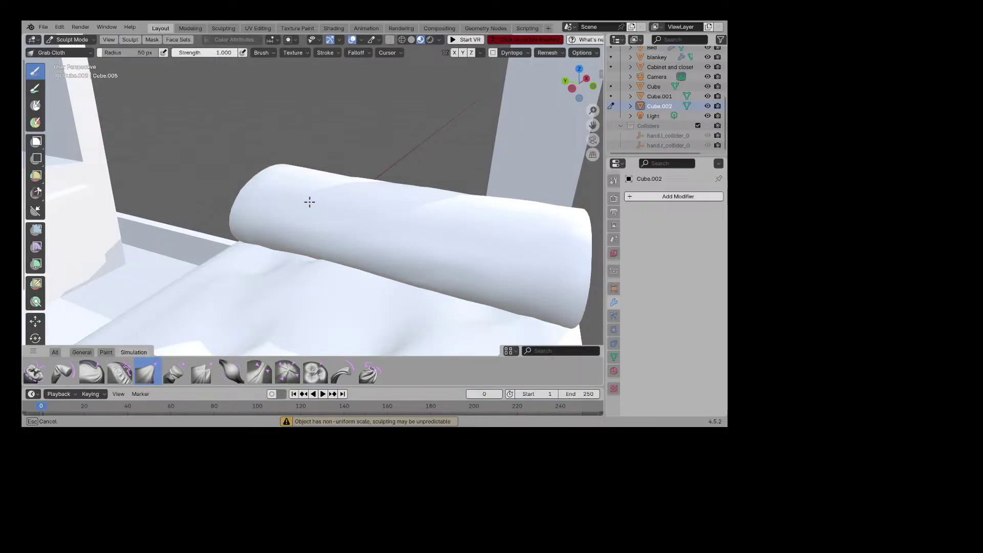
pyautogui.scroll(2, 281, 184)
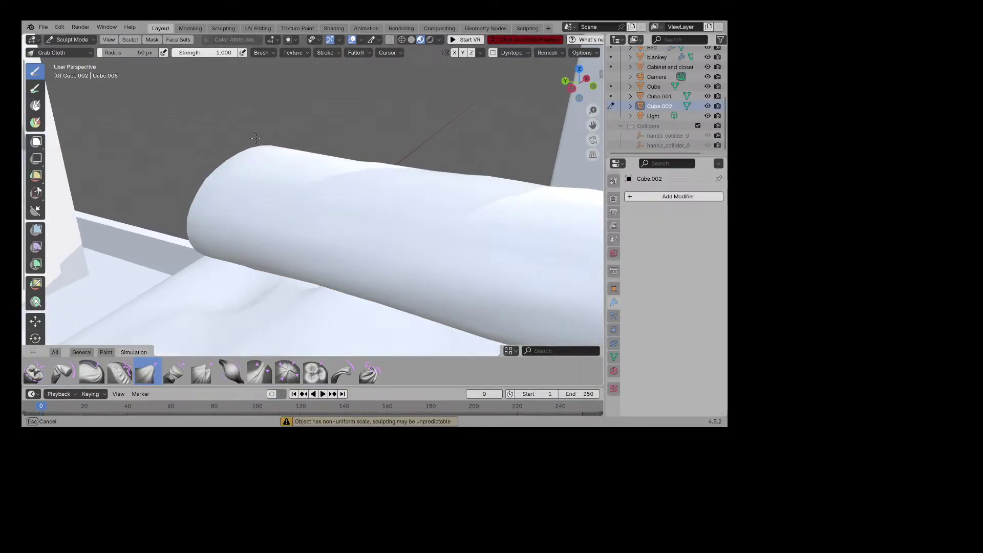
# Step: Switch the pillow's sculpting brush to Bend/Twist Cloth and finally to Bend Boundary Cloth
pyautogui.scroll(2, 276, 149)
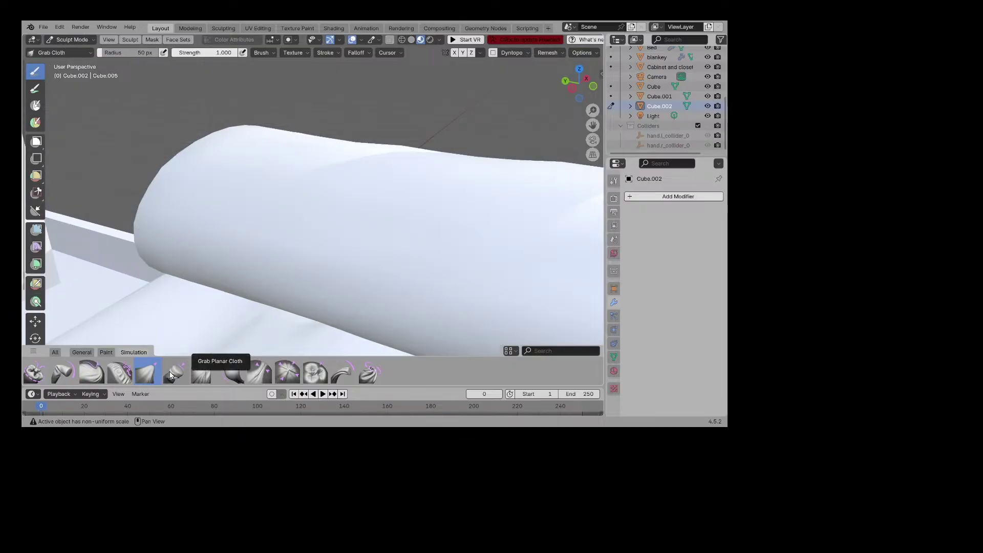
pyautogui.click(63, 372)
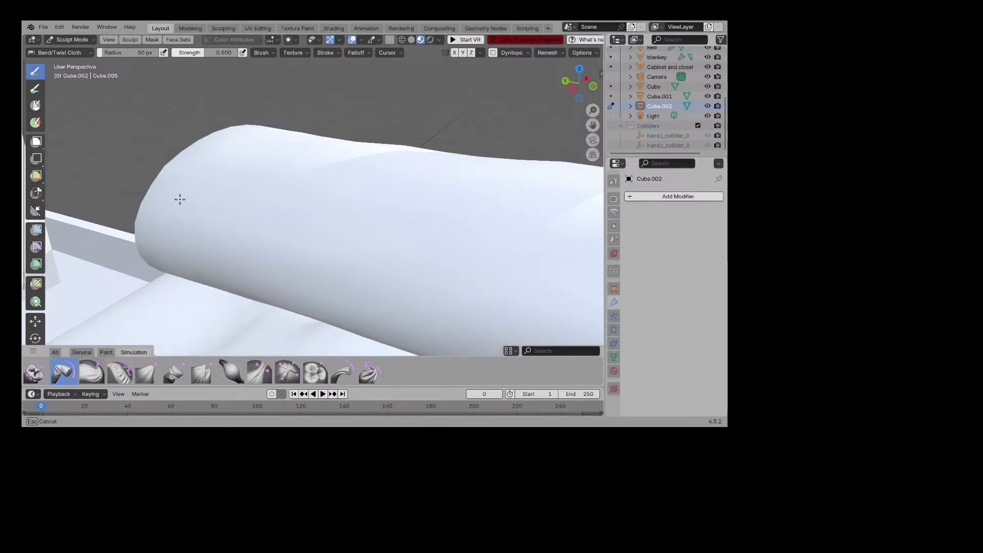
pyautogui.click(34, 372)
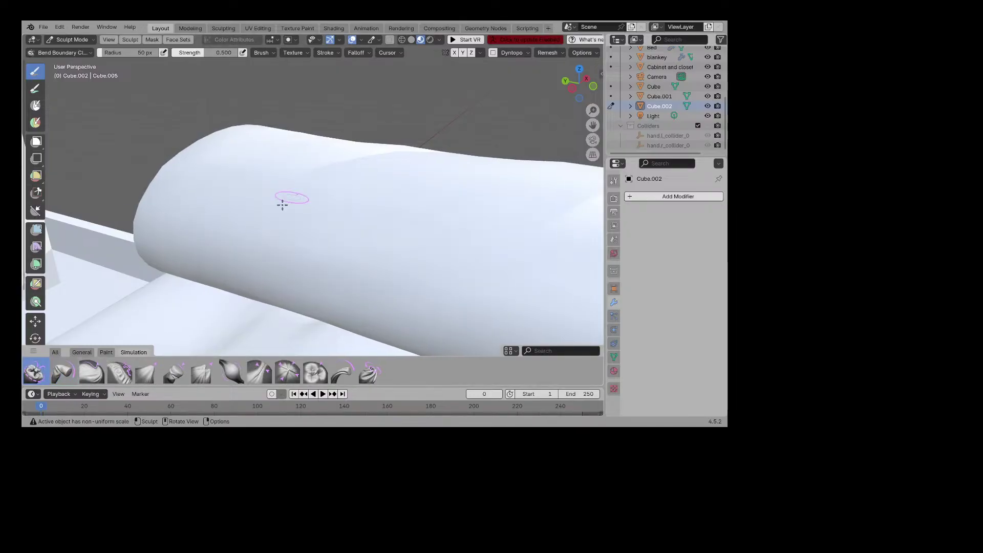
# Step: Save the bedroom project file with the reshaped pillow on the bed
pyautogui.moveTo(281, 202)
pyautogui.mouseDown(button='middle')
pyautogui.moveTo(329, 186)
pyautogui.moveTo(241, 164)
pyautogui.moveTo(345, 167)
pyautogui.moveTo(256, 169)
pyautogui.moveTo(272, 158)
pyautogui.mouseUp(button='middle')
pyautogui.scroll(-5, 298, 172)
pyautogui.scroll(-5, 341, 168)
pyautogui.scroll(6, 264, 151)
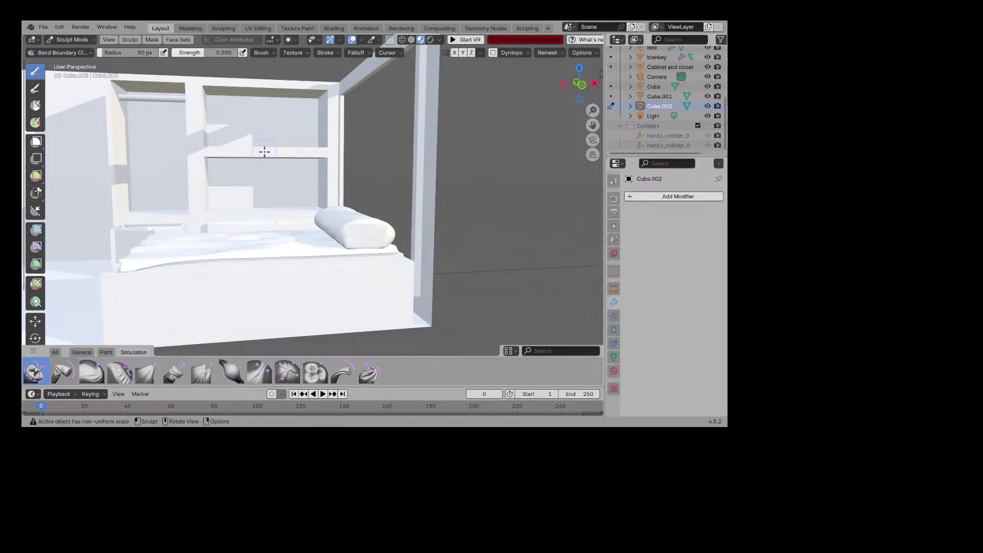
pyautogui.scroll(-5, 264, 151)
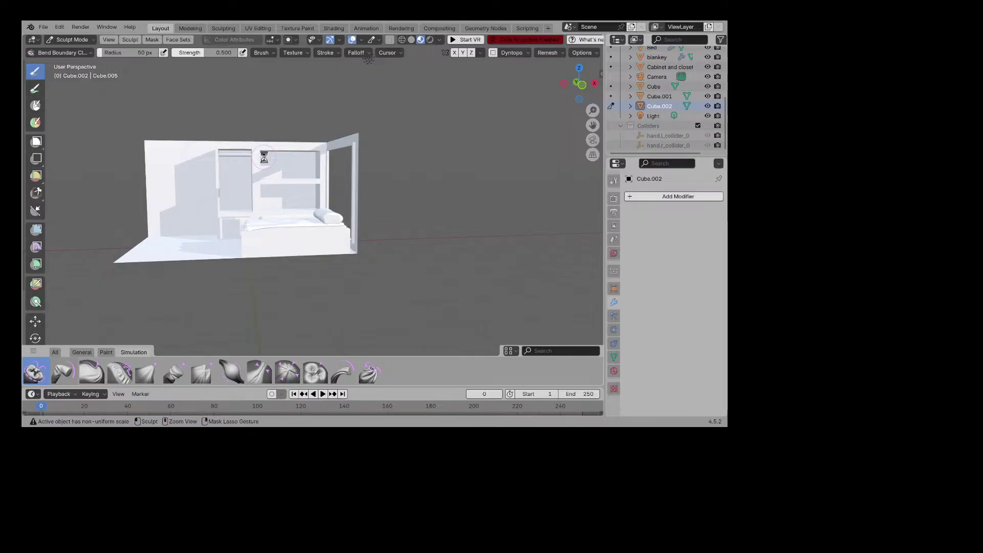
pyautogui.hotkey('ctrl', 's')
# Step: Examine the pillow, blanket, bed and closet together from several angles around the room
pyautogui.scroll(5, 317, 199)
pyautogui.moveTo(373, 204); pyautogui.dragTo(879, 408, button='middle')
pyautogui.moveTo(442, 216); pyautogui.dragTo(384, 213, button='middle')
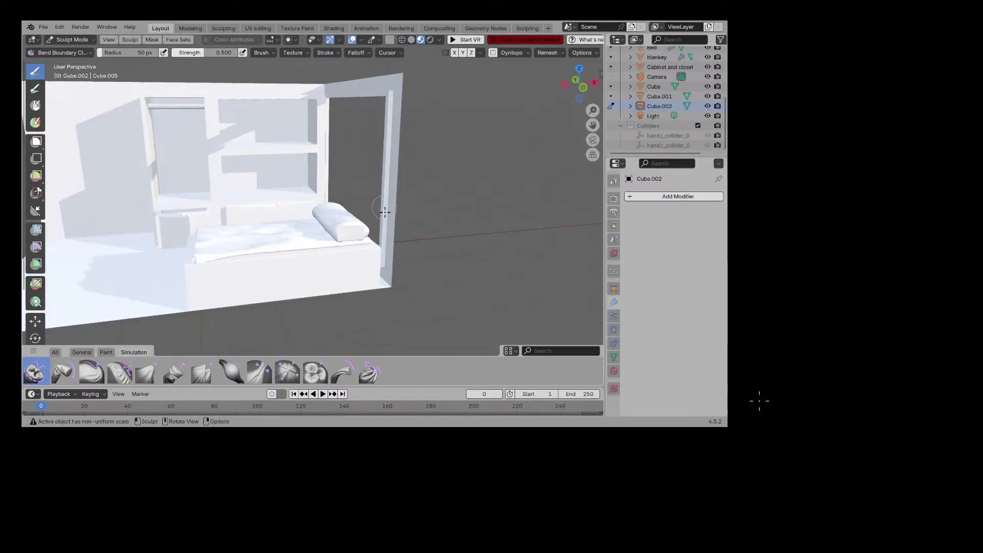
pyautogui.scroll(-3, 385, 209)
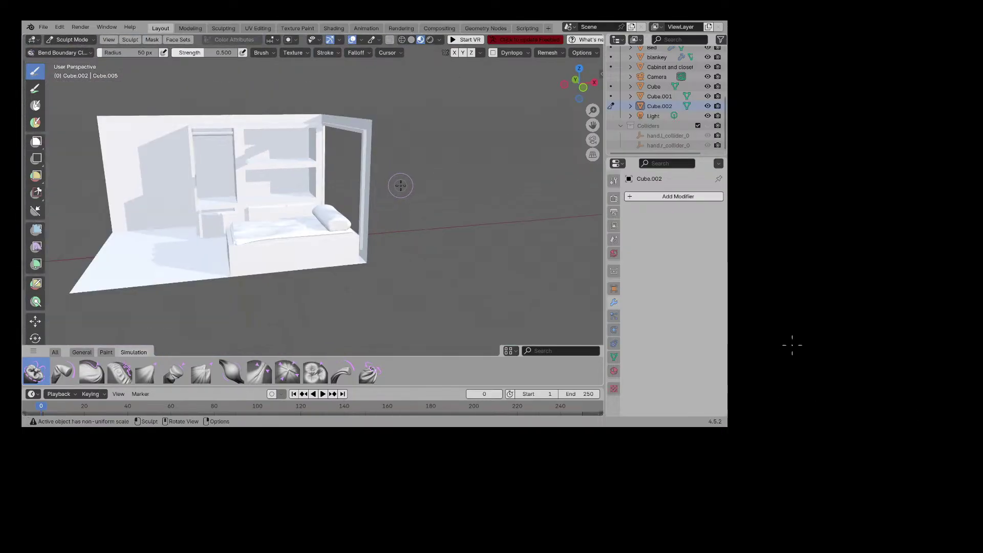
pyautogui.scroll(5, 400, 184)
pyautogui.scroll(-2, 340, 164)
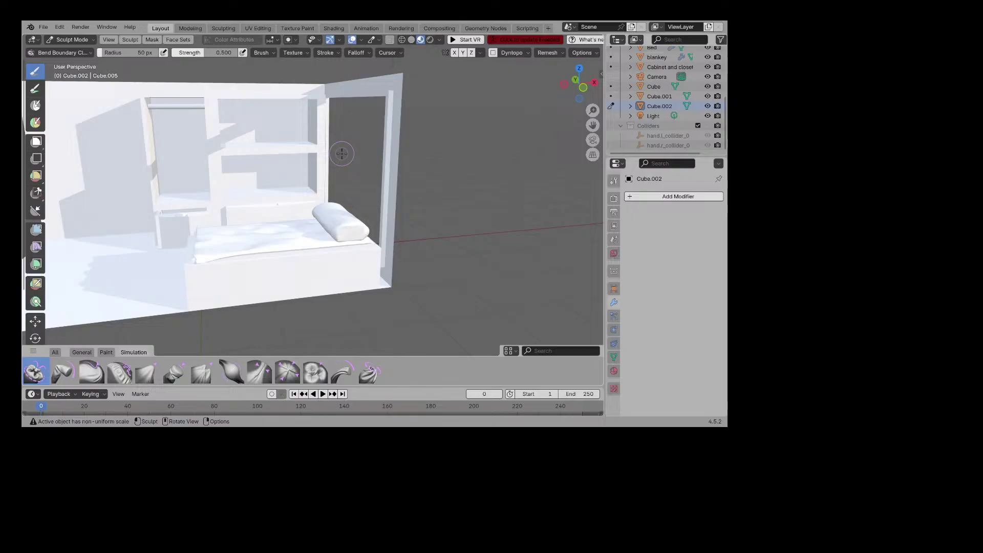
pyautogui.moveTo(342, 154)
pyautogui.mouseDown(button='middle')
pyautogui.moveTo(433, 147)
pyautogui.moveTo(300, 167)
pyautogui.moveTo(301, 153)
pyautogui.mouseUp(button='middle')
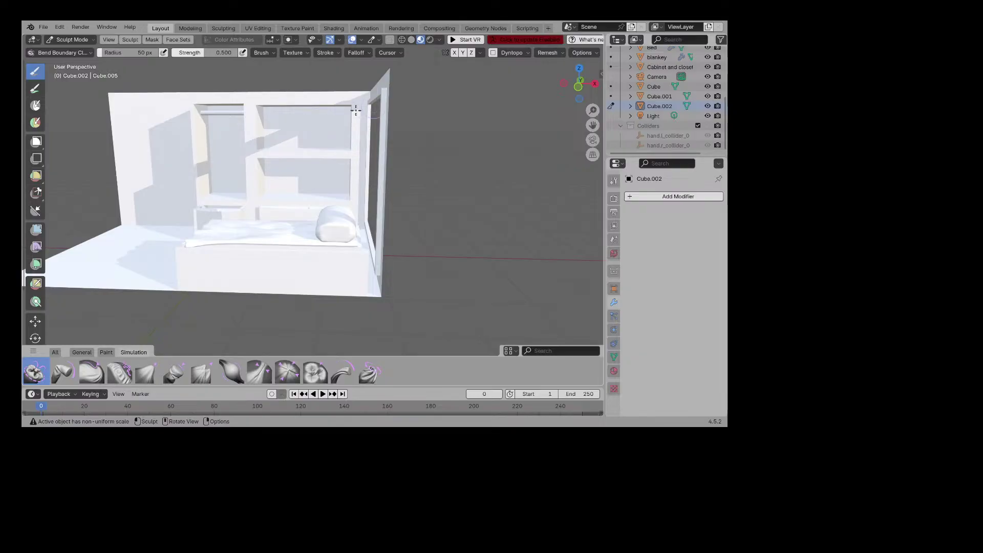
pyautogui.moveTo(593, 125); pyautogui.dragTo(752, 105)
pyautogui.moveTo(327, 150); pyautogui.dragTo(365, 139, button='middle')
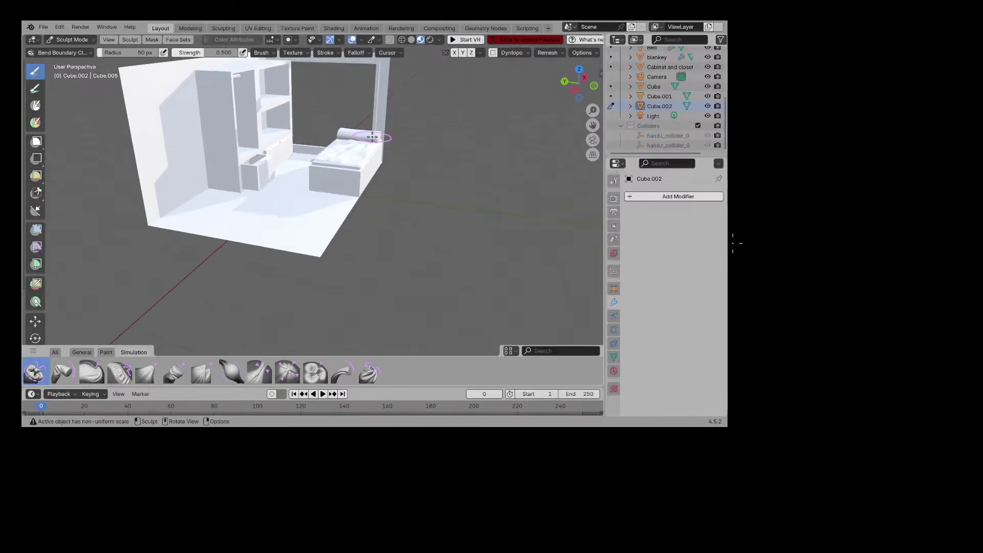
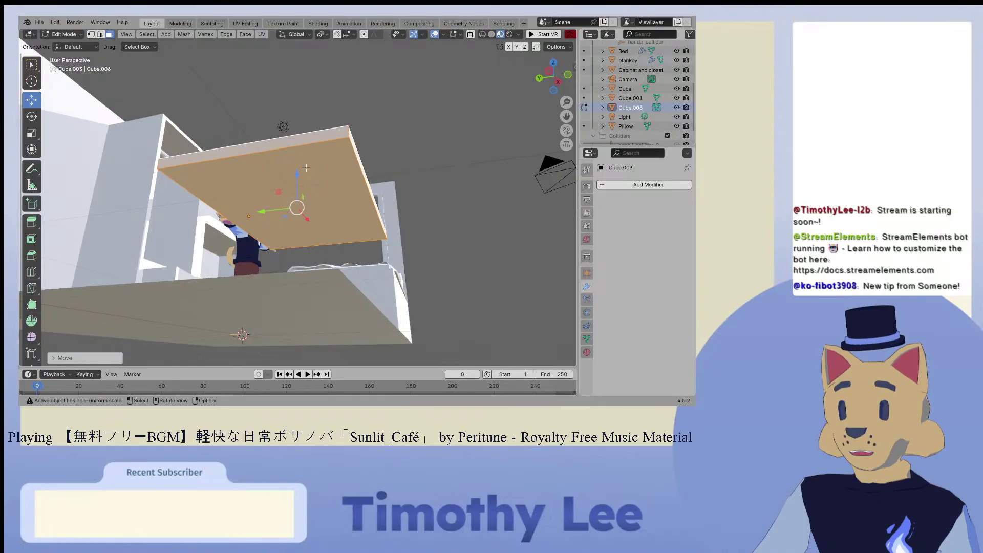
# Step: Subdivide the large underside face of the tabletop three times into a fine grid
pyautogui.click(329, 175)
pyautogui.rightClick(151, 175)
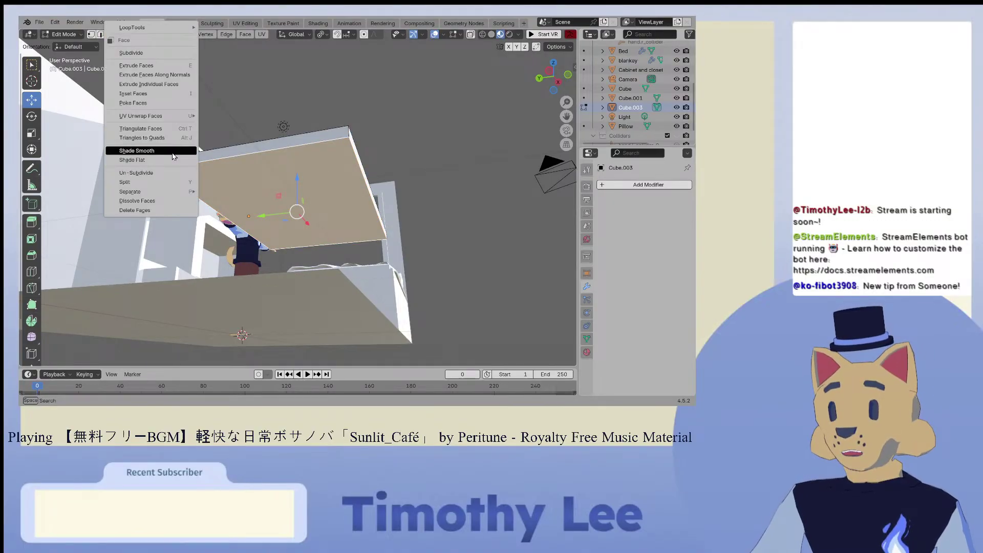
pyautogui.click(159, 55)
pyautogui.rightClick(313, 173)
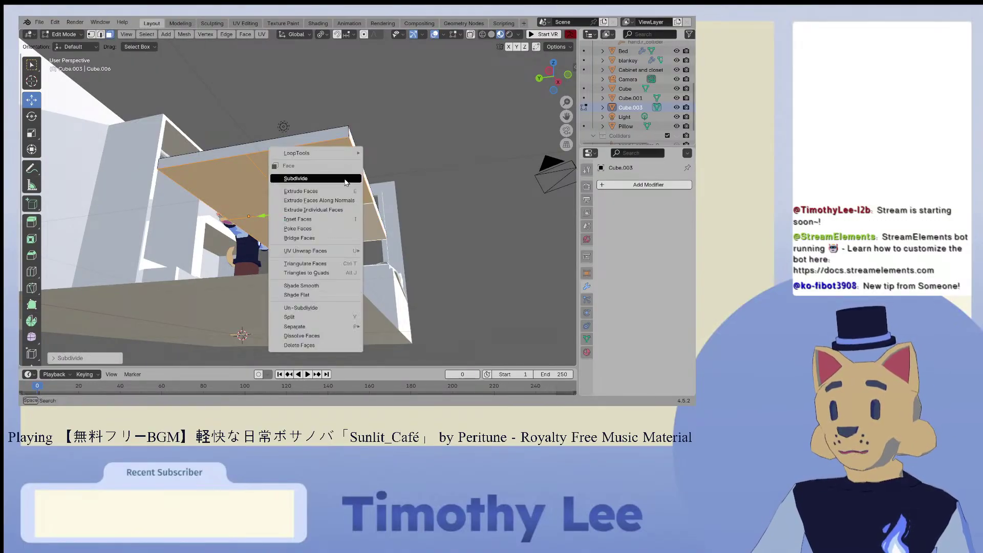
pyautogui.click(317, 174)
pyautogui.rightClick(316, 171)
pyautogui.click(317, 174)
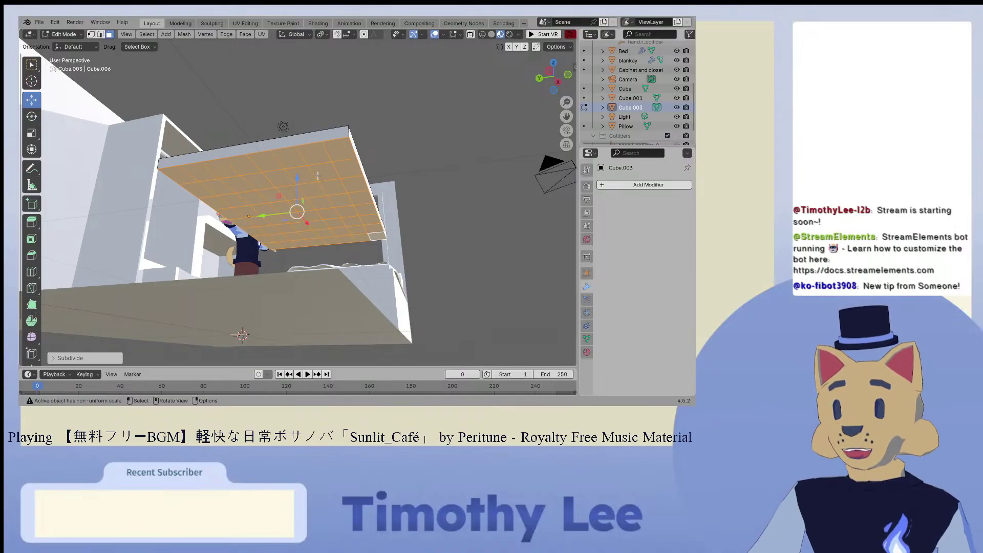
# Step: Select the four corner grid faces on the tabletop's underside and extrude them slightly downward into thin pads
pyautogui.moveTo(316, 175); pyautogui.dragTo(277, 178, button='middle')
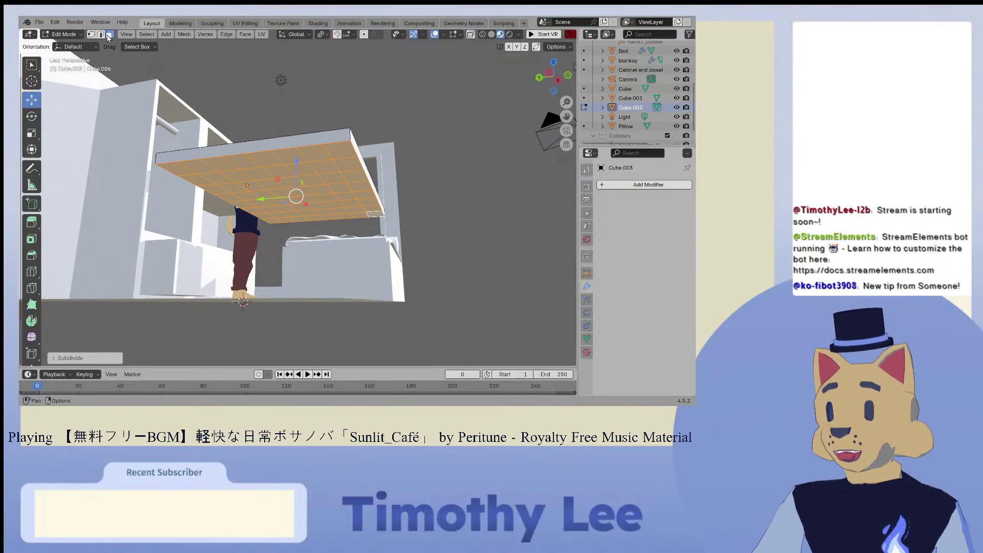
pyautogui.click(186, 169)
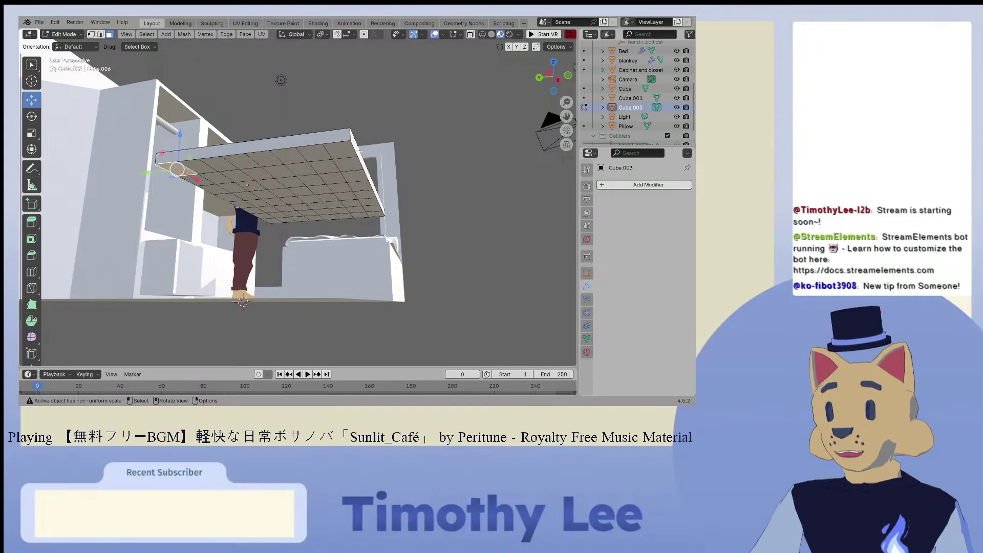
pyautogui.click(342, 150)
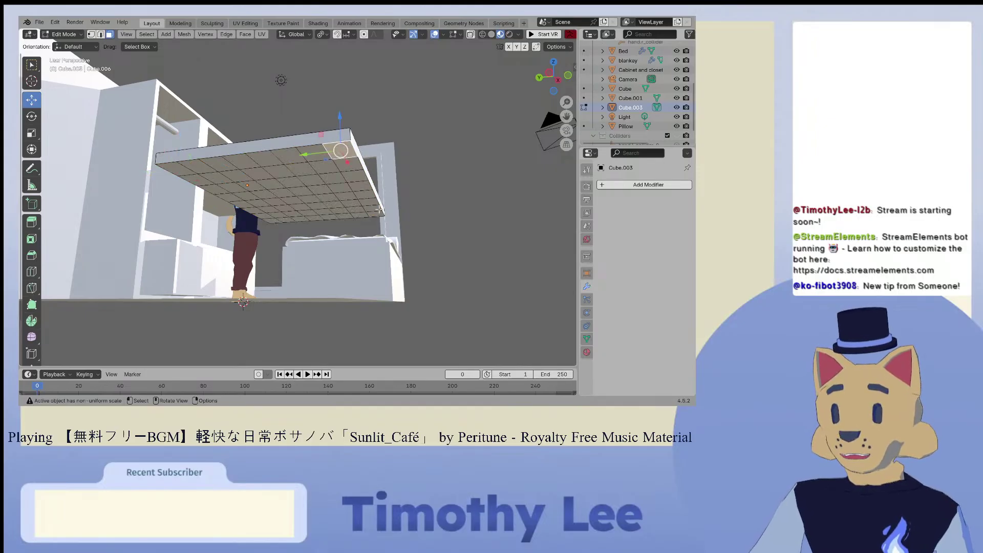
pyautogui.keyDown('shift'); pyautogui.click(176, 168); pyautogui.keyUp('shift')
pyautogui.keyDown('shift'); pyautogui.click(271, 221); pyautogui.keyUp('shift')
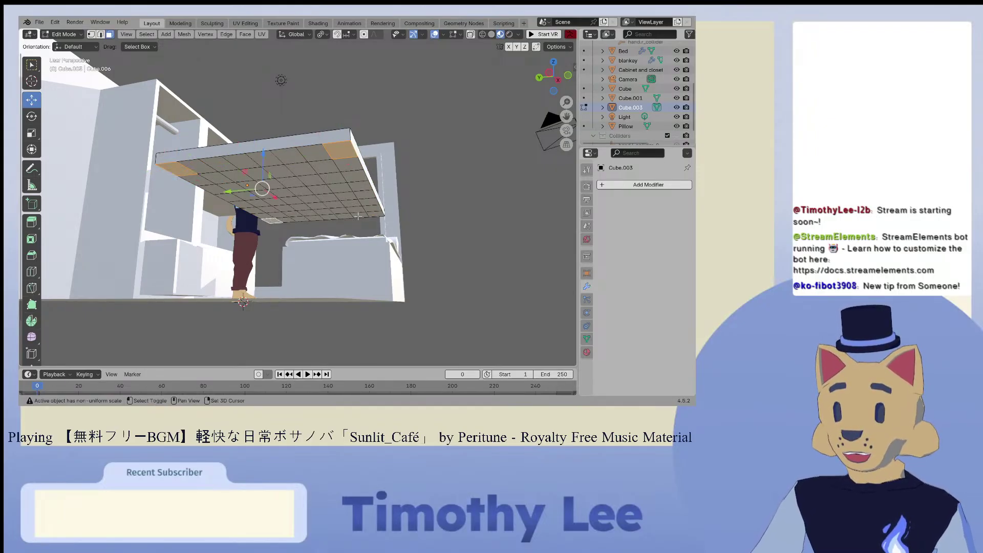
pyautogui.click(31, 221)
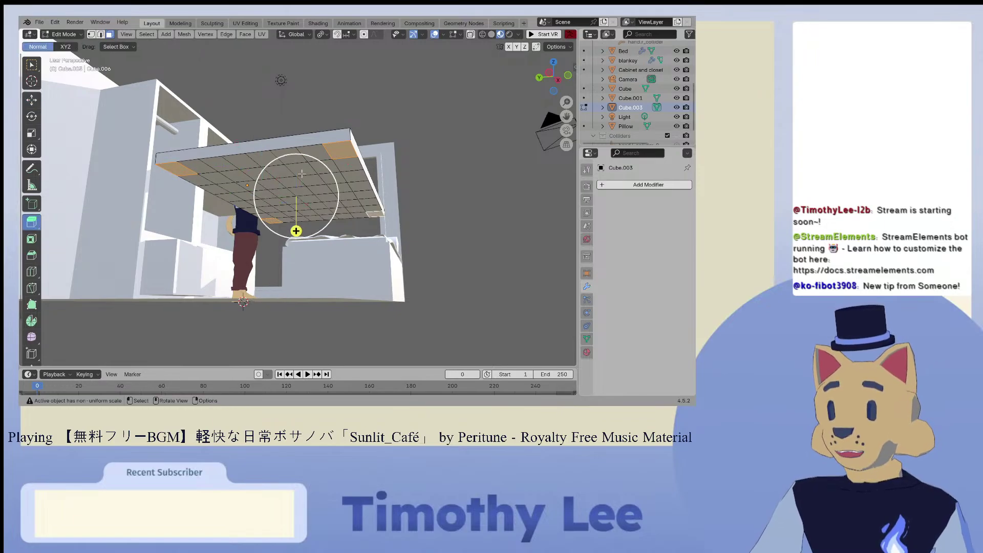
pyautogui.moveTo(296, 231)
pyautogui.mouseDown()
pyautogui.moveTo(304, 309)
pyautogui.moveTo(297, 232)
pyautogui.mouseUp()
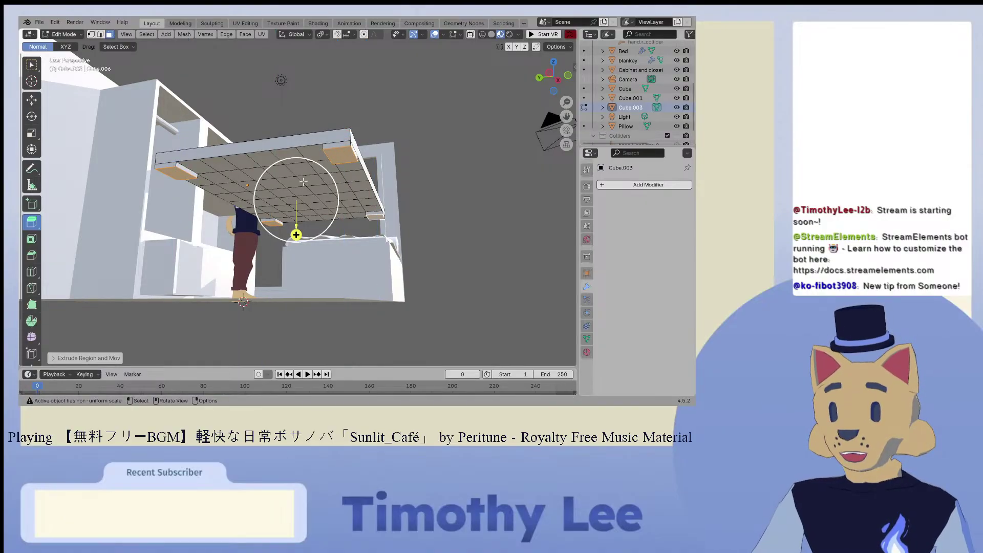
# Step: Inset the bottom faces of the four corner pads slightly and activate the Extrude Region tool
pyautogui.click(31, 238)
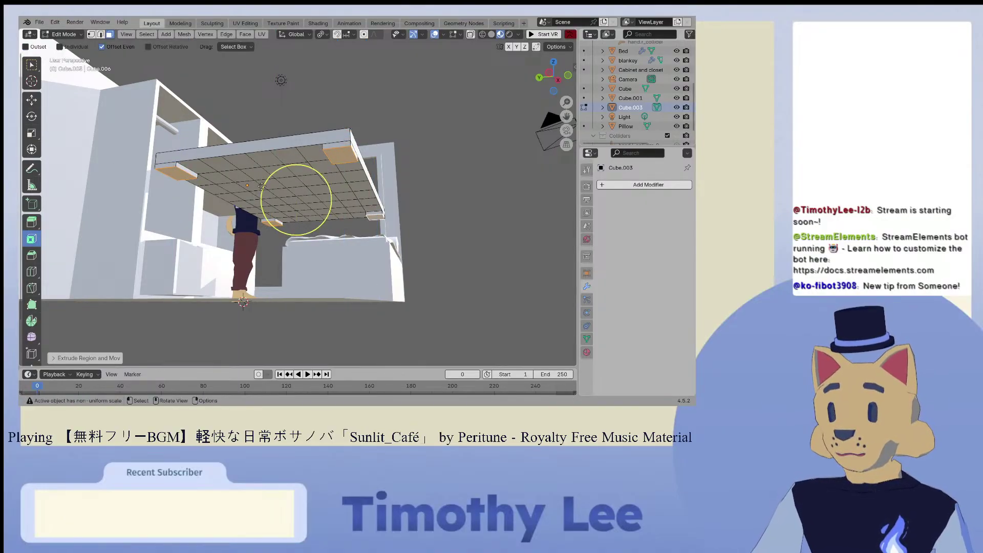
pyautogui.moveTo(264, 186); pyautogui.dragTo(284, 193, button='middle')
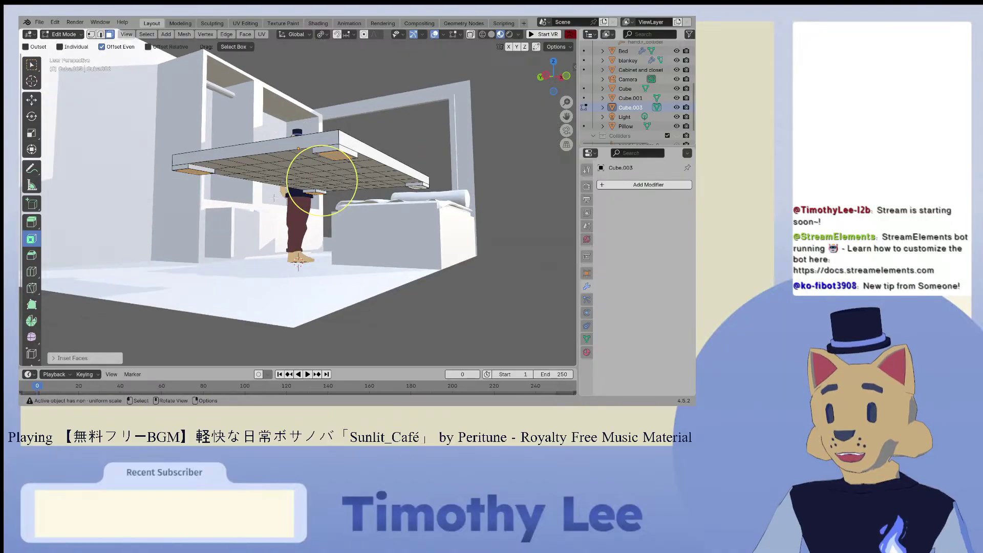
pyautogui.click(31, 99)
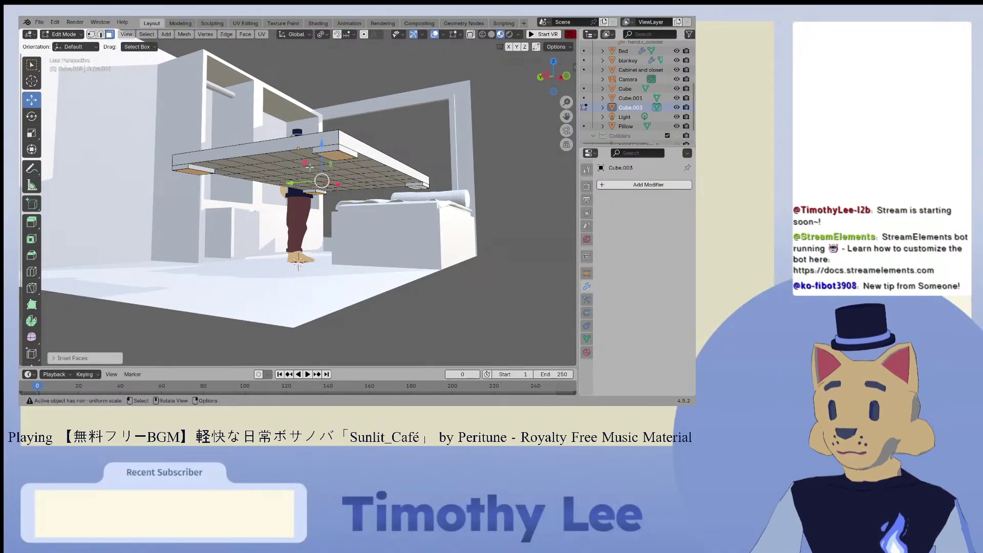
pyautogui.click(32, 222)
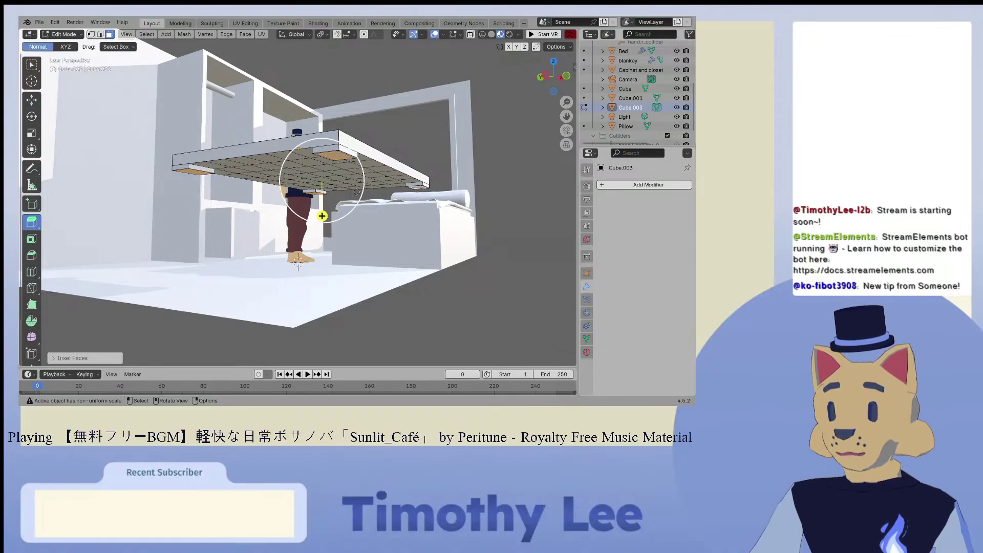
# Step: Subdivide the inset faces on the four corner pads and shape them into circles with LoopTools Circle
pyautogui.rightClick(339, 156)
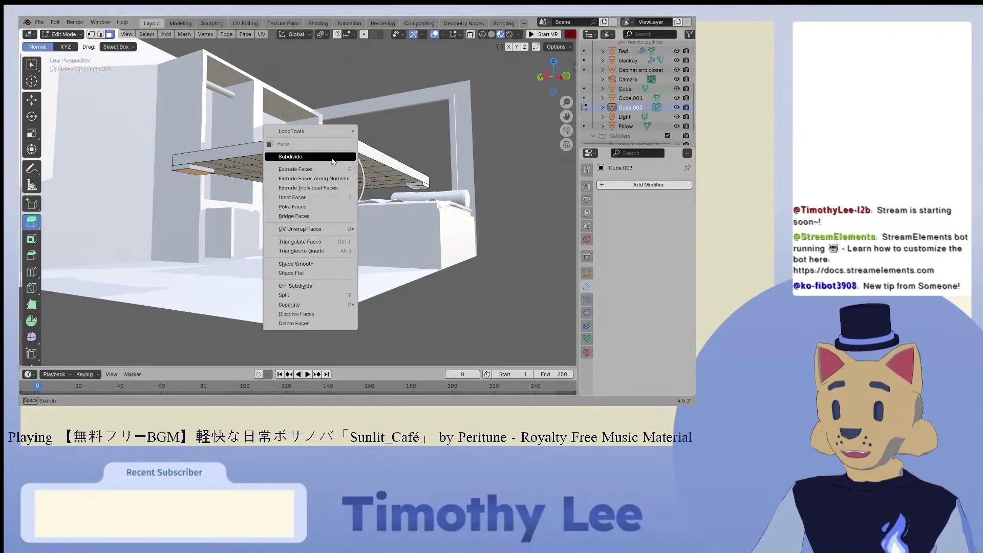
pyautogui.click(333, 158)
pyautogui.rightClick(336, 154)
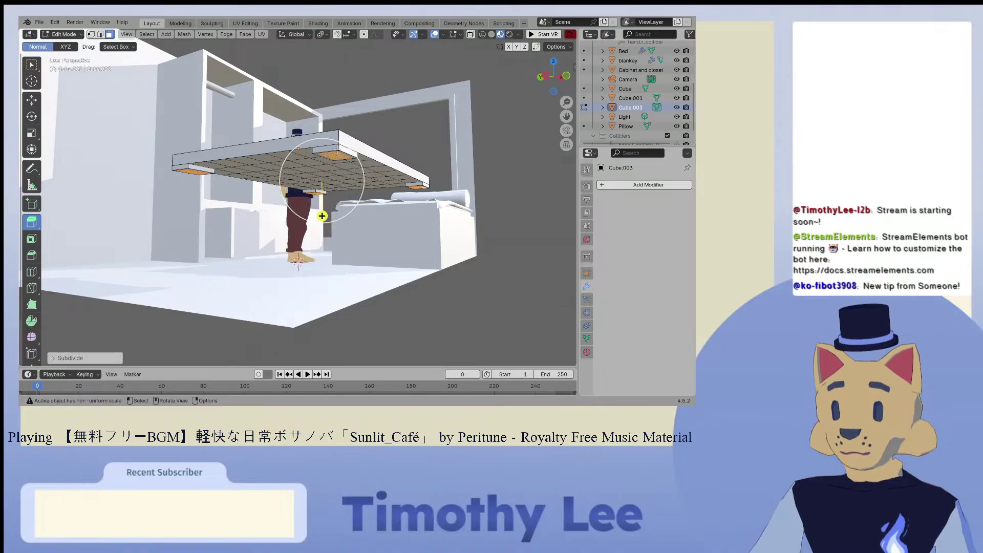
pyautogui.rightClick(338, 153)
pyautogui.click(373, 142)
# Step: Scale the four circular faces on the corner pads down to a slimmer leg diameter
pyautogui.moveTo(356, 198); pyautogui.dragTo(354, 189, button='middle')
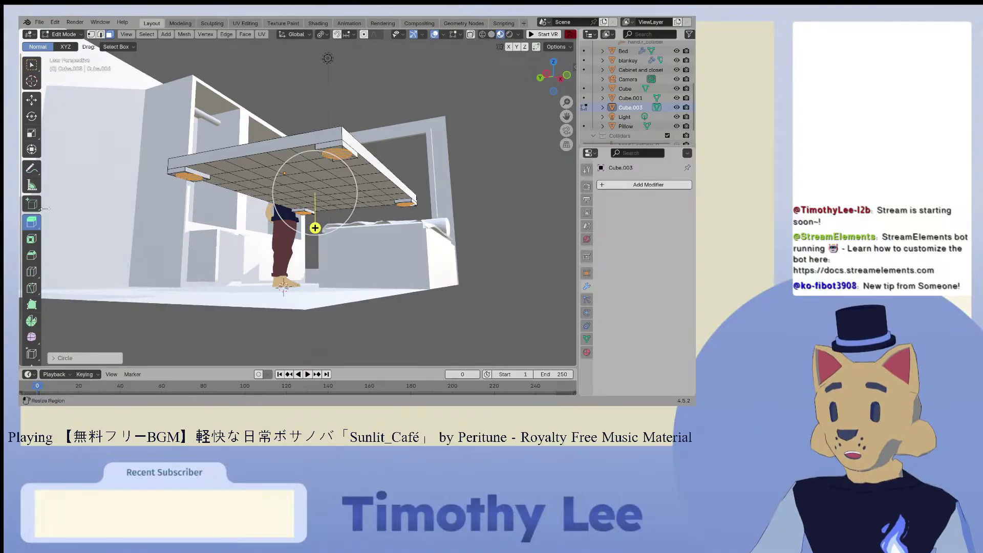
pyautogui.press('s')
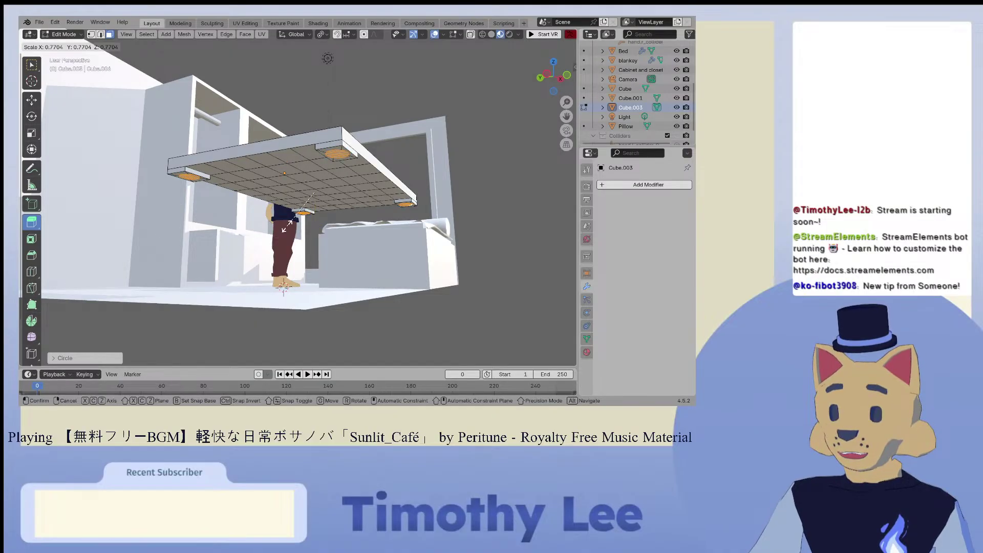
pyautogui.click(287, 224)
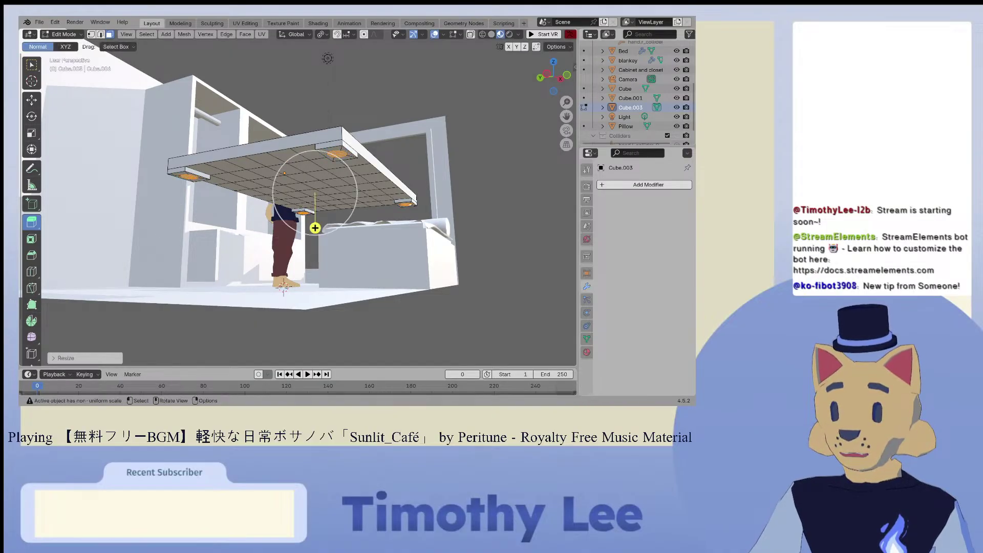
# Step: Try to extrude the four circular faces down toward the floor as table legs, and undo it
pyautogui.hotkey('ctrl', 'z')
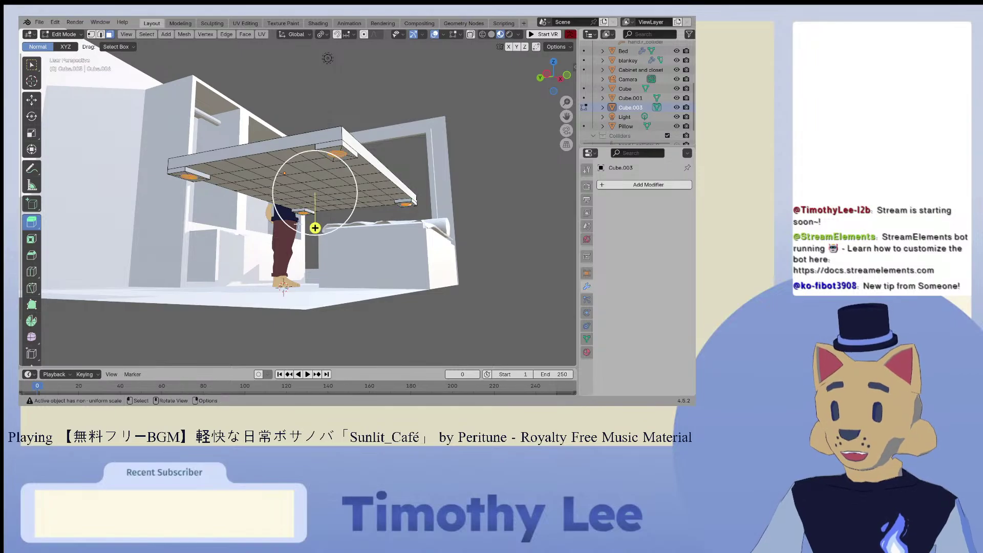
pyautogui.moveTo(315, 227); pyautogui.dragTo(323, 333)
pyautogui.moveTo(323, 333); pyautogui.dragTo(477, 309, button='middle')
pyautogui.hotkey('ctrl', 'z')
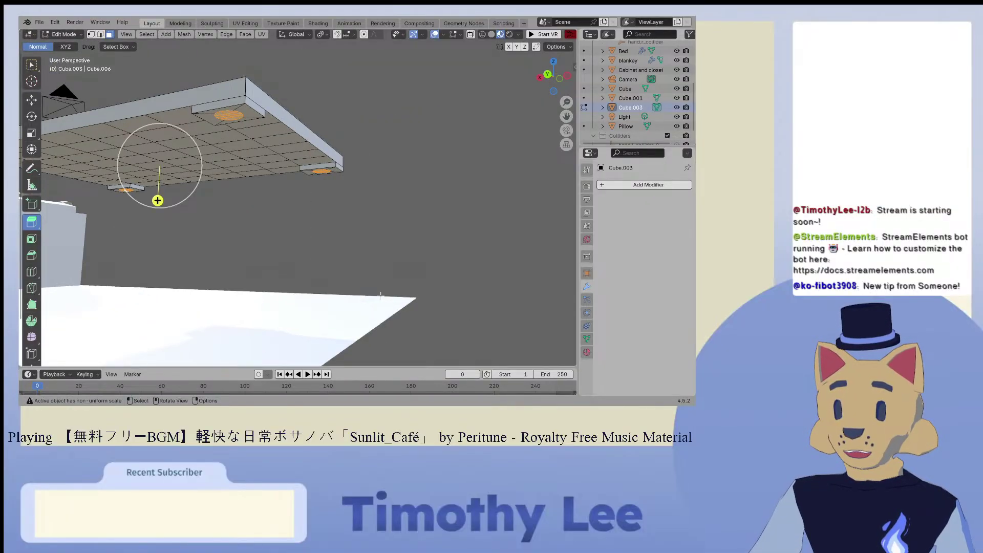
# Step: Extrude the four circular faces straight down to floor level to form the table legs
pyautogui.press('KP_1')
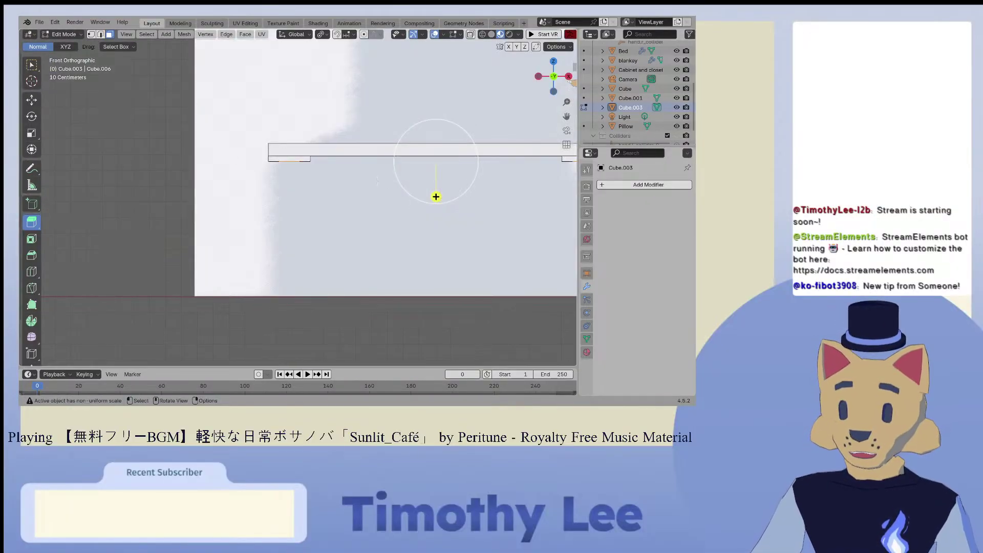
pyautogui.press('e')
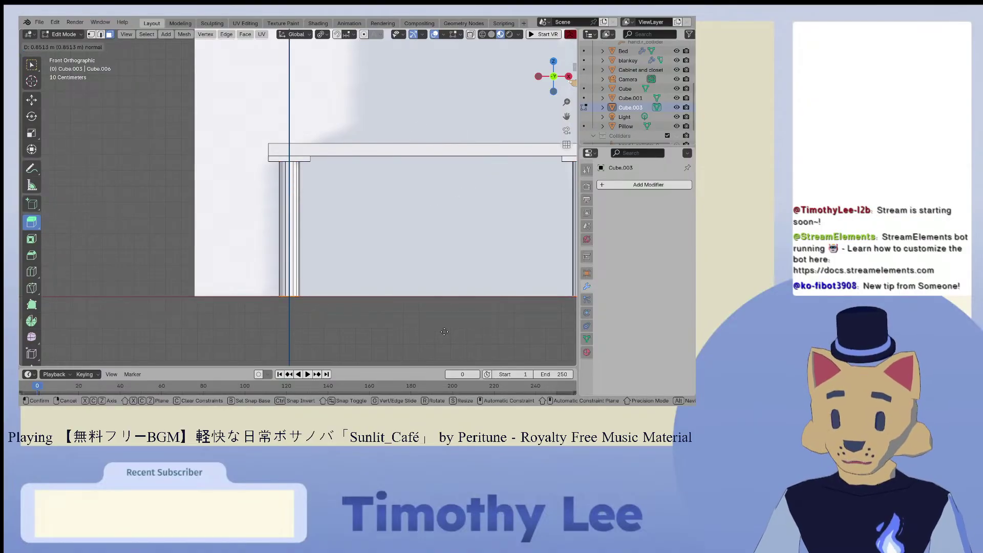
pyautogui.click(441, 331)
pyautogui.moveTo(400, 272); pyautogui.dragTo(254, 245, button='middle')
# Step: Return the table to Object Mode and apply Shade Auto Smooth with a 30° angle
pyautogui.click(52, 36)
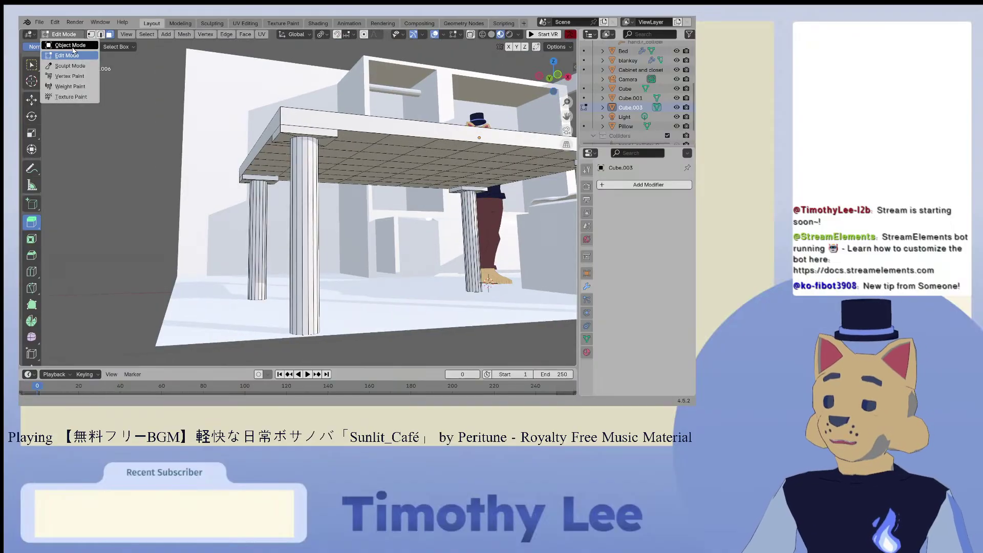
pyautogui.click(61, 44)
pyautogui.moveTo(266, 163); pyautogui.dragTo(325, 176, button='middle')
pyautogui.rightClick(323, 160)
pyautogui.click(322, 160)
pyautogui.scroll(3, 349, 202)
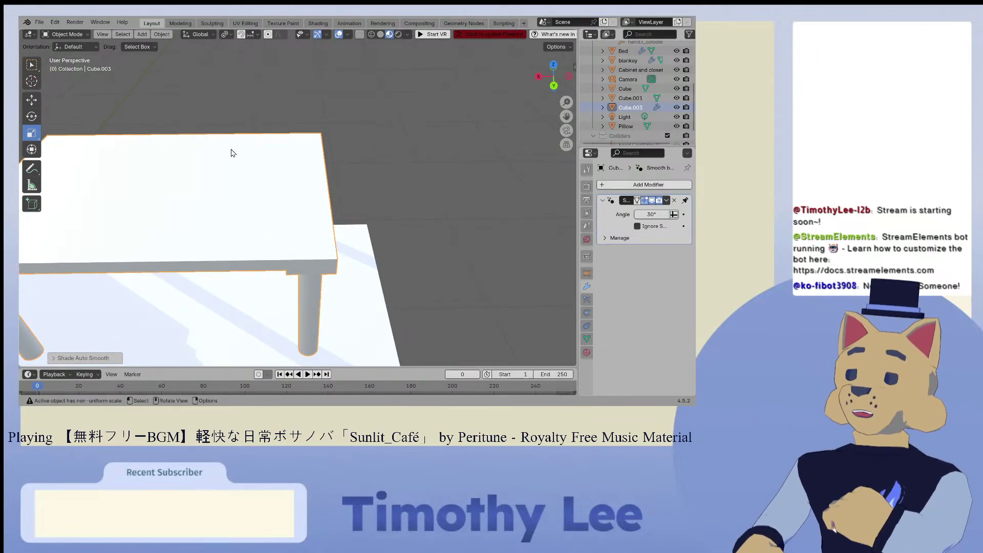
# Step: Enter Edit Mode on the table and add one loop cut across the tabletop's width, about a third of the way from one end
pyautogui.click(67, 34)
pyautogui.click(80, 55)
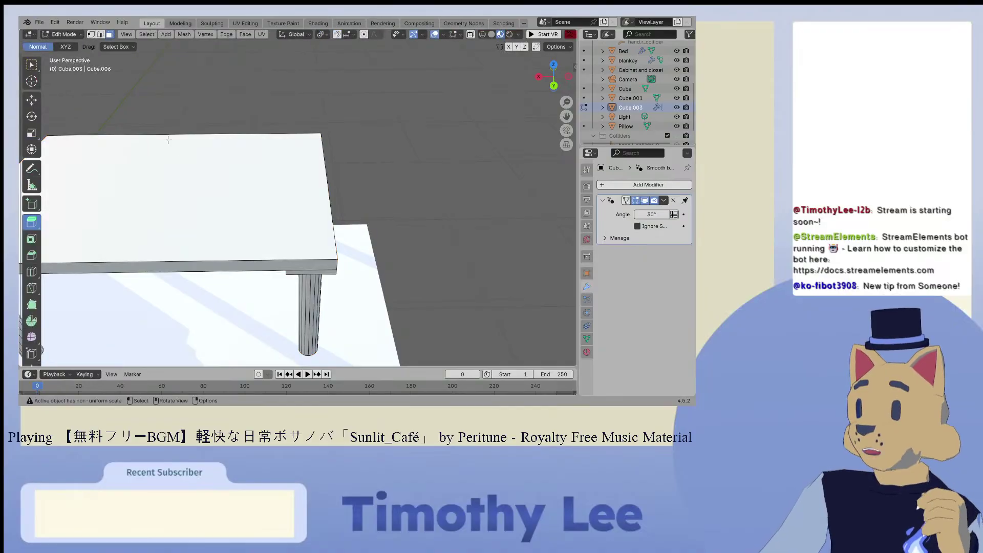
pyautogui.click(32, 272)
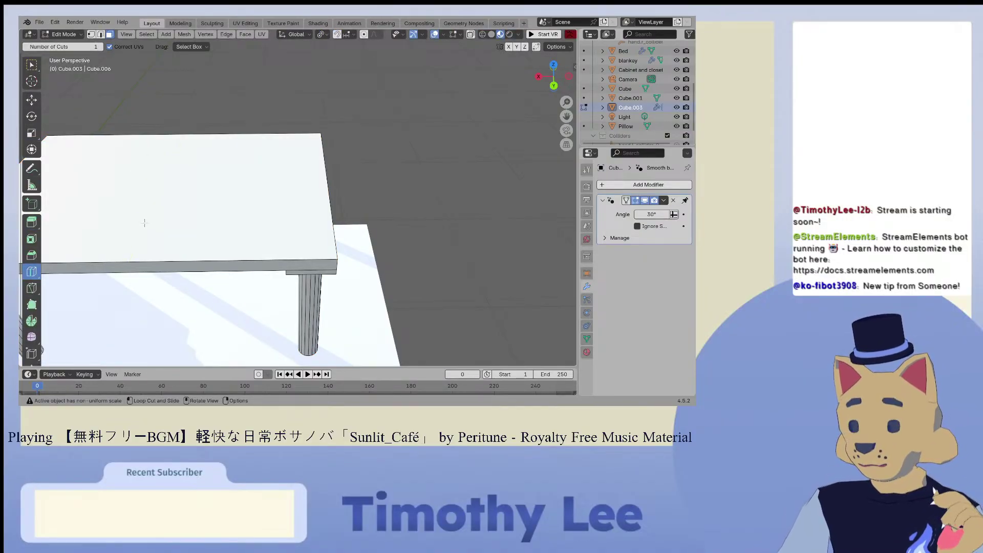
pyautogui.moveTo(156, 250); pyautogui.dragTo(180, 248)
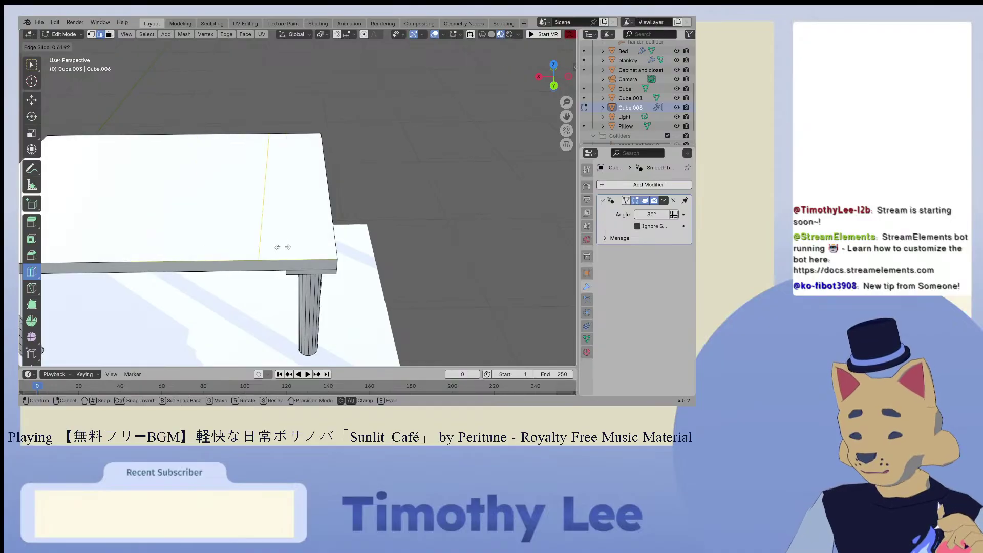
pyautogui.moveTo(243, 247); pyautogui.dragTo(245, 247)
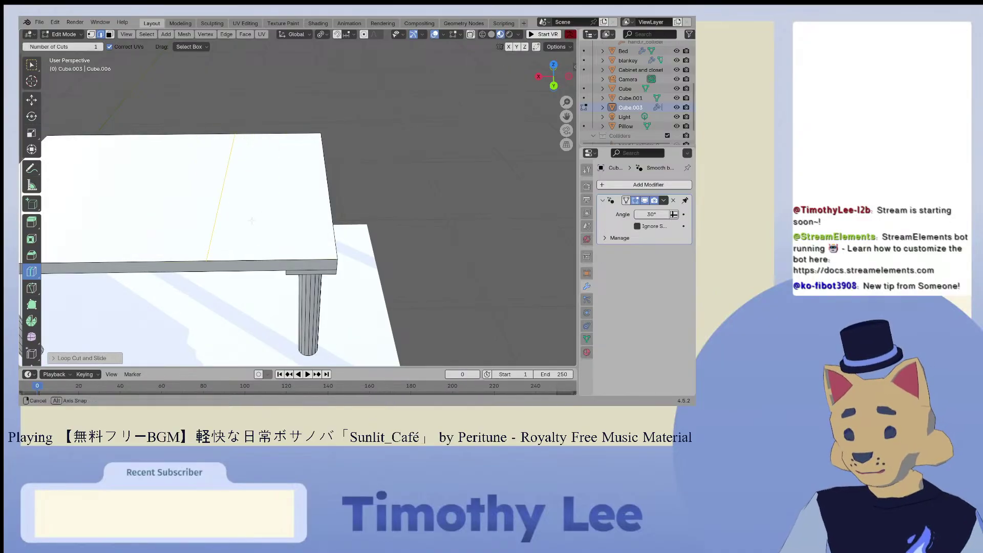
pyautogui.moveTo(245, 247); pyautogui.dragTo(280, 213, button='middle')
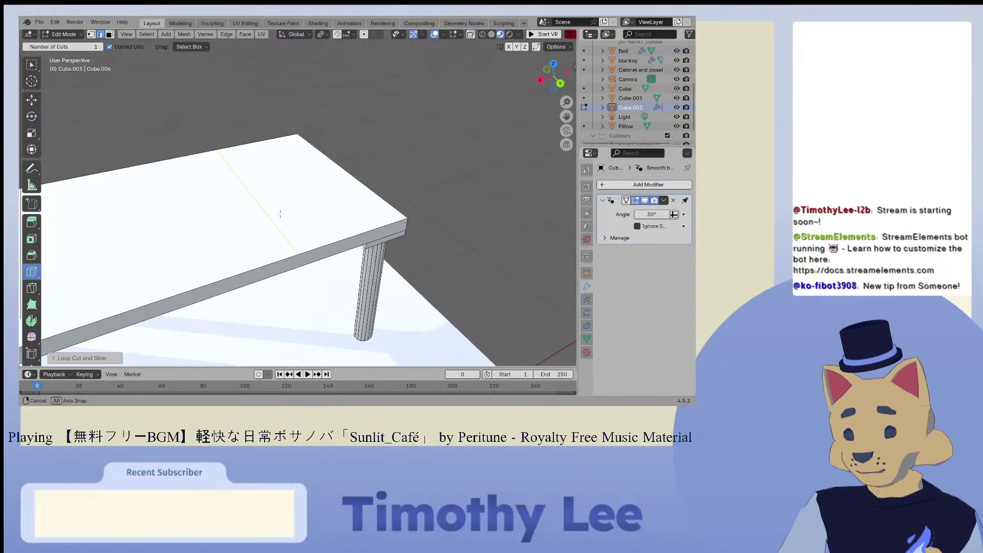
# Step: Duplicate the smaller top face between the loop cut and the table's end, and raise the copy straight up above the tabletop
pyautogui.click(32, 100)
pyautogui.click(256, 144)
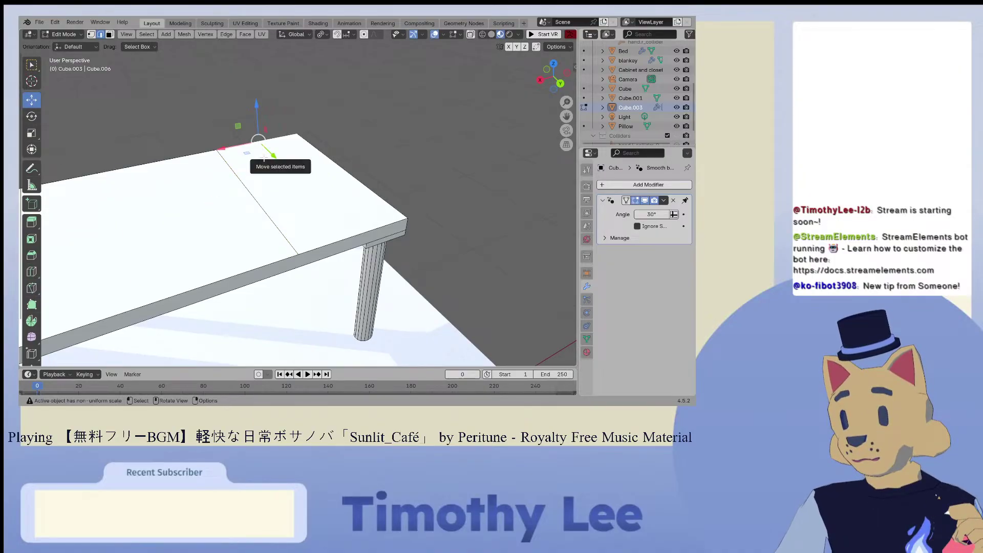
pyautogui.click(109, 35)
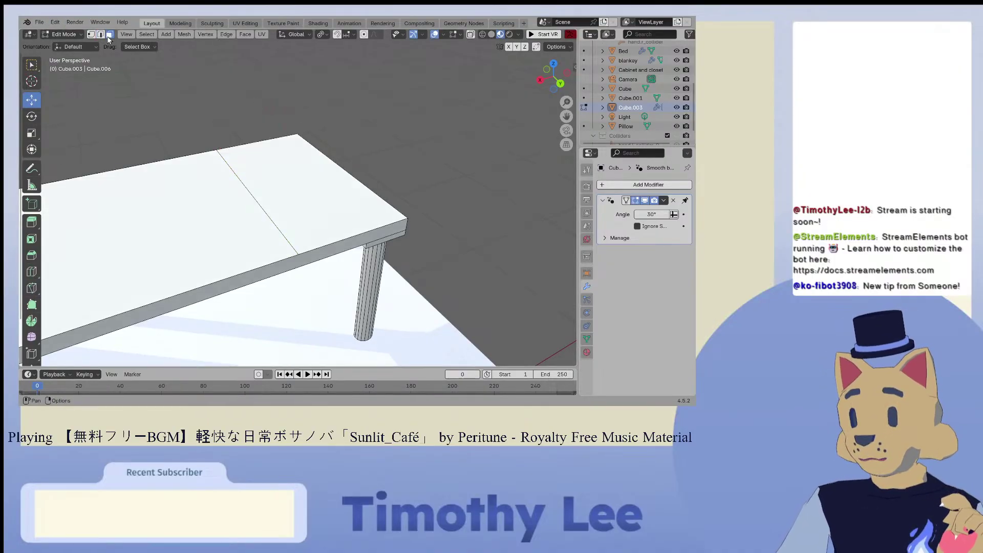
pyautogui.click(281, 163)
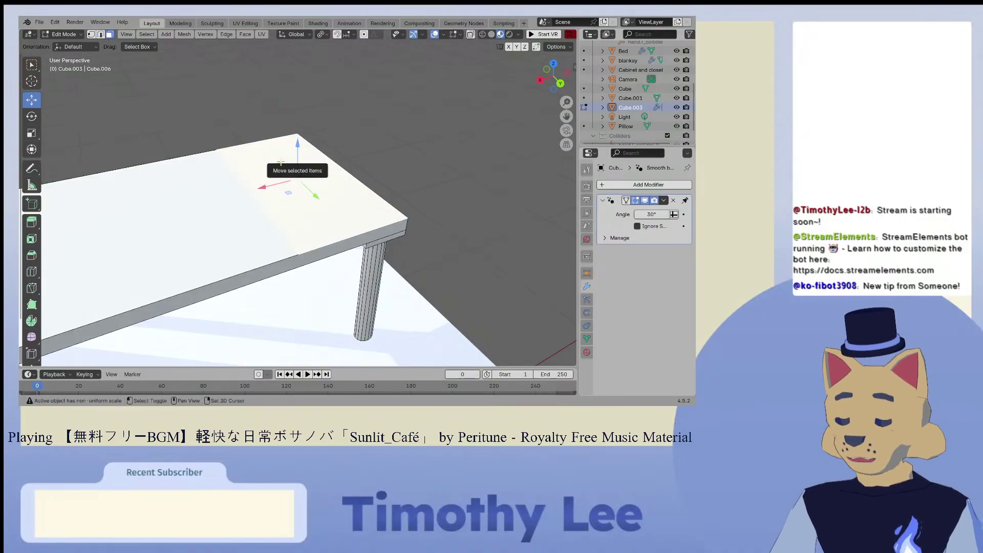
pyautogui.hotkey('shift', 'd')
pyautogui.rightClick(280, 164)
pyautogui.moveTo(302, 140); pyautogui.dragTo(285, 87)
pyautogui.moveTo(285, 87)
pyautogui.mouseDown(button='middle')
pyautogui.moveTo(287, 68)
pyautogui.moveTo(281, 80)
pyautogui.mouseUp(button='middle')
# Step: Extrude the raised face copy slightly upward into a thin slab
pyautogui.click(31, 221)
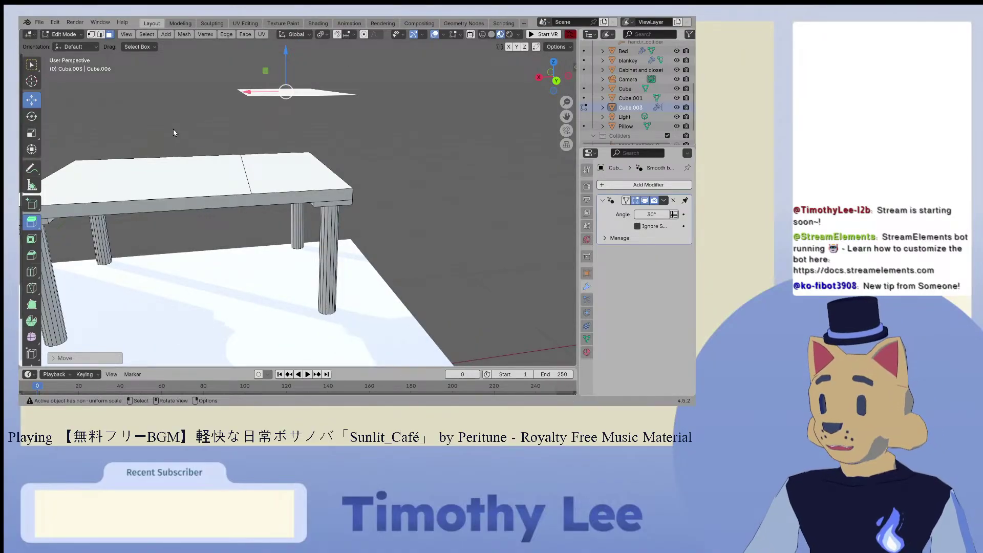
pyautogui.moveTo(284, 54); pyautogui.dragTo(282, 51)
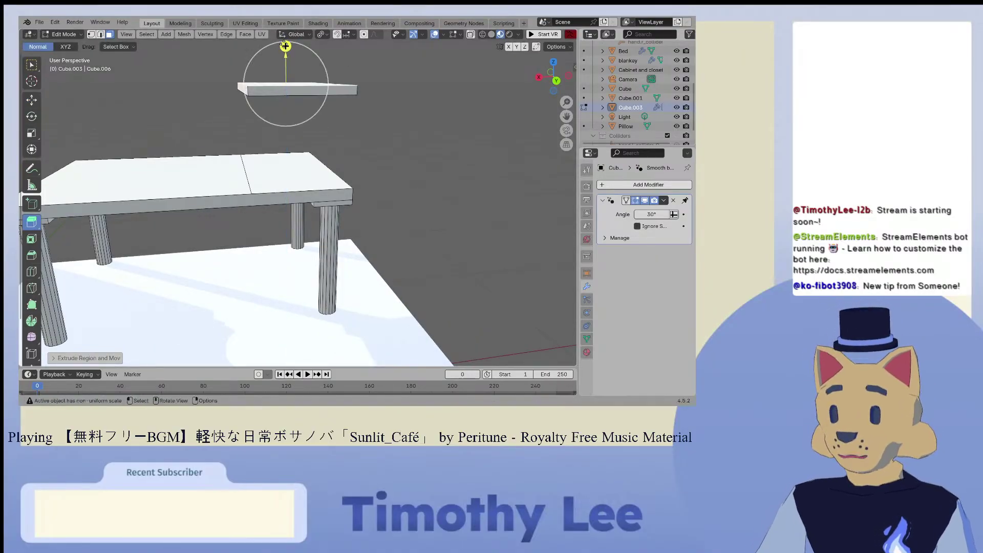
pyautogui.moveTo(225, 123); pyautogui.dragTo(19, 105, button='middle')
pyautogui.click(37, 104)
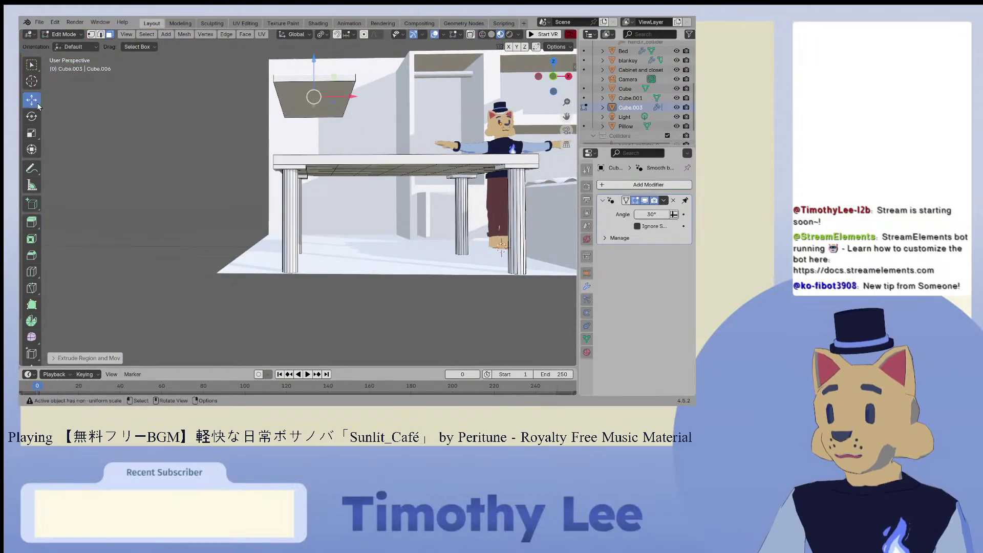
# Step: Subdivide the underside face of the slab above the table three times
pyautogui.rightClick(294, 100)
pyautogui.moveTo(292, 88)
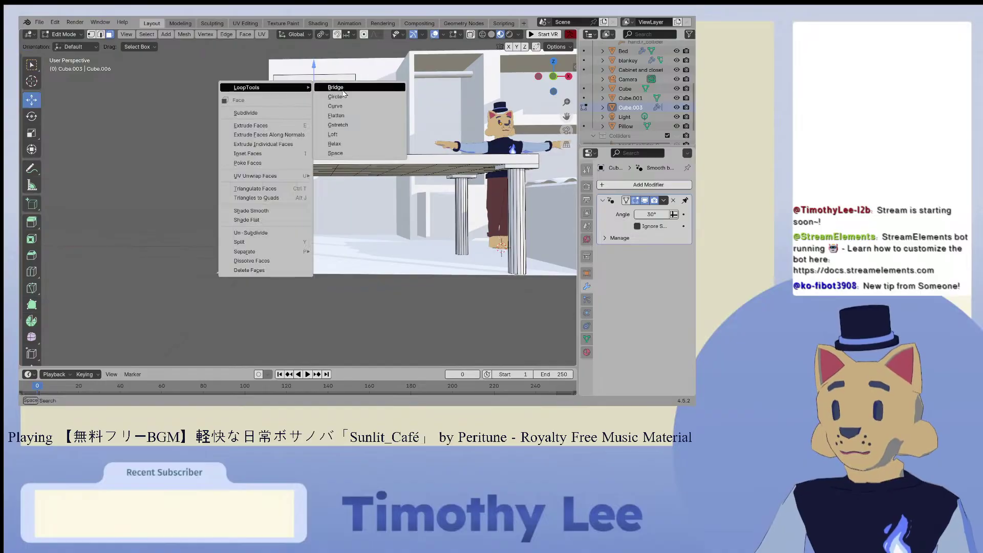
pyautogui.click(274, 114)
pyautogui.rightClick(320, 108)
pyautogui.click(318, 108)
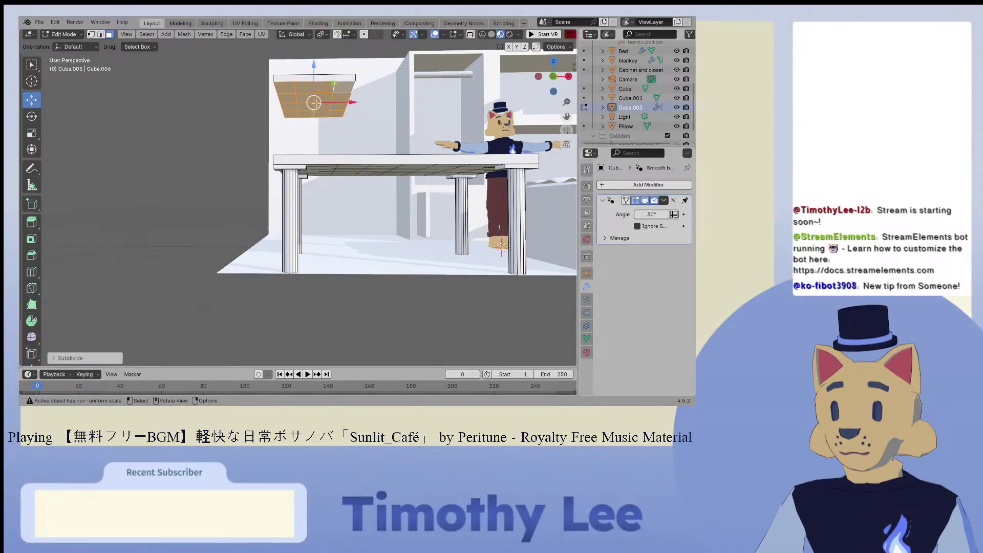
pyautogui.moveTo(338, 94)
pyautogui.mouseDown(button='middle')
pyautogui.moveTo(312, 97)
pyautogui.moveTo(330, 92)
pyautogui.mouseUp(button='middle')
pyautogui.rightClick(329, 92)
pyautogui.click(331, 89)
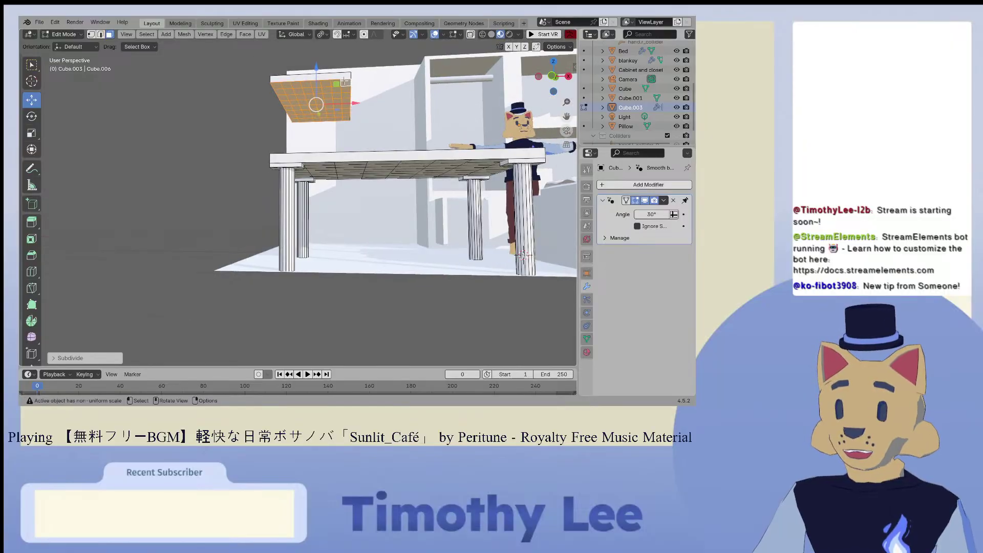
# Step: Select the four corner faces of the slab's underside and extrude them down to the tabletop as legs
pyautogui.click(278, 86)
pyautogui.keyDown('shift'); pyautogui.click(277, 85); pyautogui.keyUp('shift')
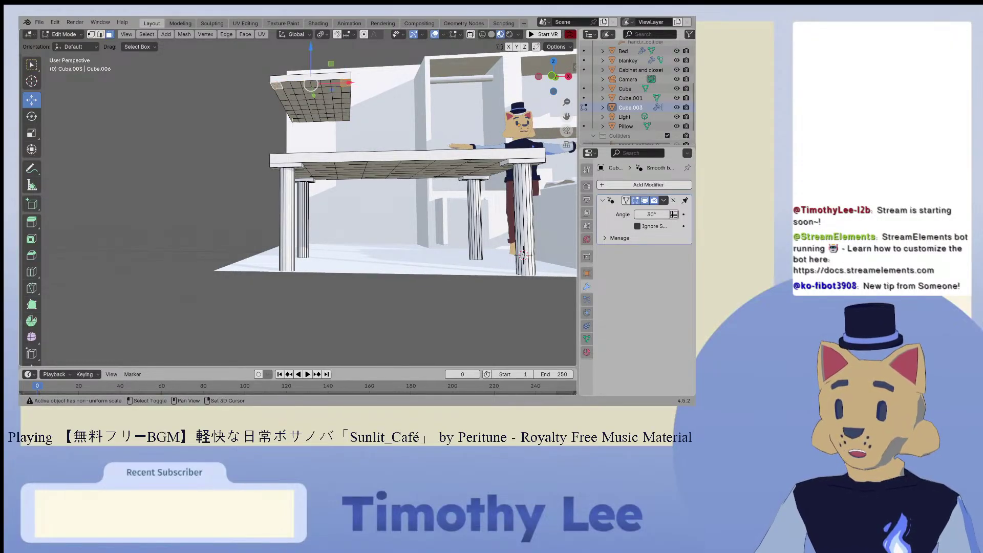
pyautogui.keyDown('shift'); pyautogui.click(294, 120); pyautogui.keyUp('shift')
pyautogui.keyDown('shift'); pyautogui.click(345, 119); pyautogui.keyUp('shift')
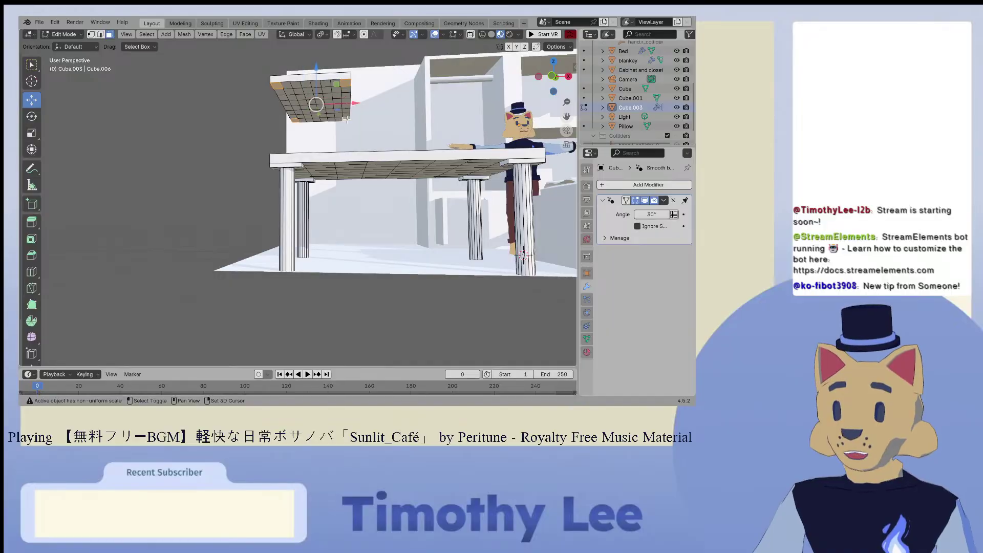
pyautogui.moveTo(345, 119); pyautogui.dragTo(217, 147, button='middle')
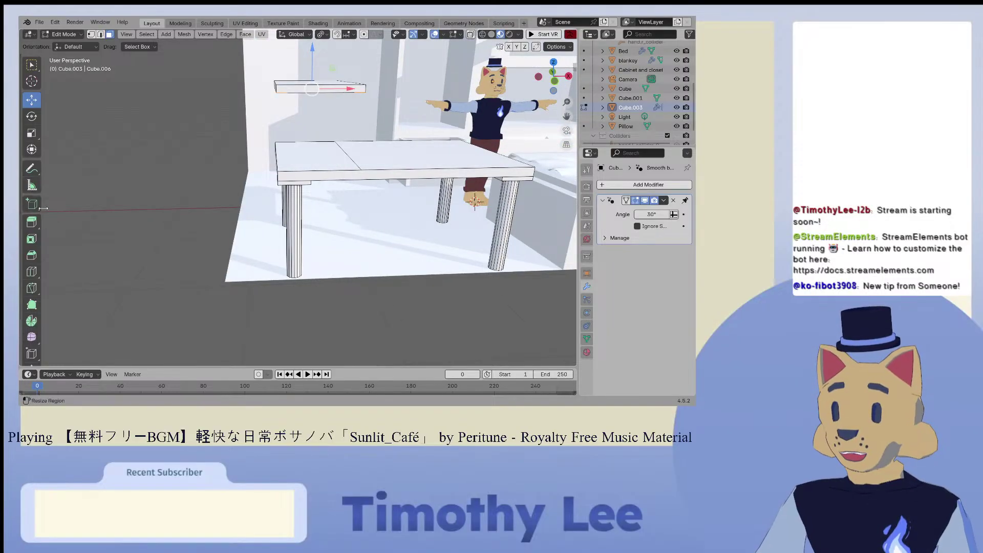
pyautogui.click(31, 222)
pyautogui.moveTo(311, 124); pyautogui.dragTo(308, 188)
pyautogui.hotkey('ctrl', 'z')
pyautogui.moveTo(311, 124); pyautogui.dragTo(311, 136)
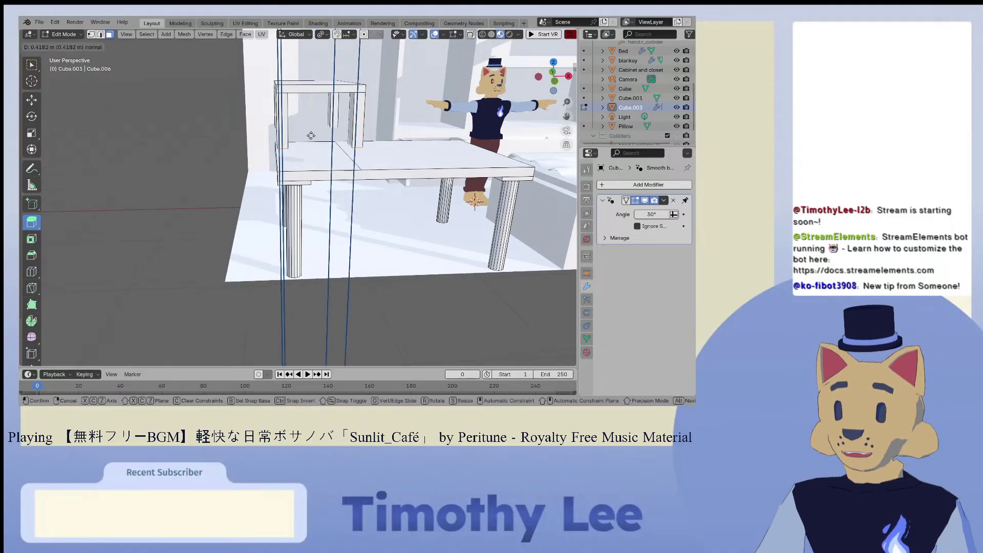
pyautogui.moveTo(307, 182); pyautogui.dragTo(308, 187)
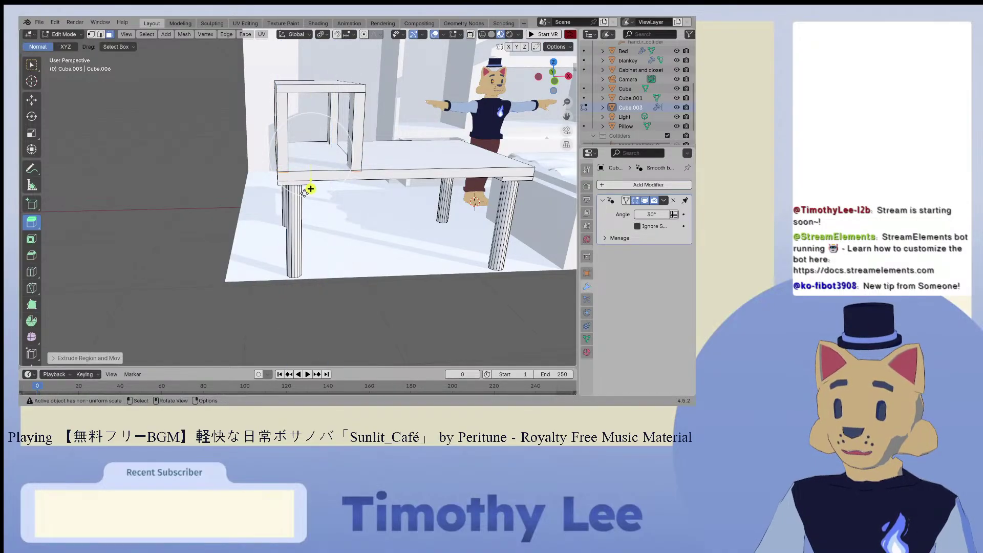
pyautogui.moveTo(307, 186); pyautogui.dragTo(400, 176, button='middle')
pyautogui.moveTo(244, 126); pyautogui.dragTo(377, 92, button='middle')
# Step: Undo the leg extrusion, the corner selection and the subdivisions of the slab's underside
pyautogui.hotkey('ctrl', 'z')
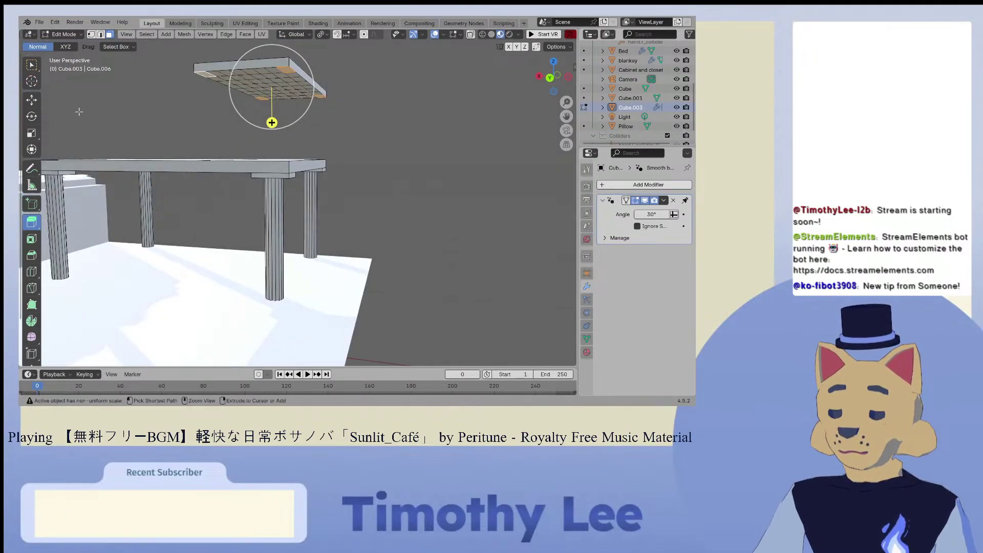
pyautogui.hotkey('ctrl', 'z')
pyautogui.hotkey('ctrl', 'z')
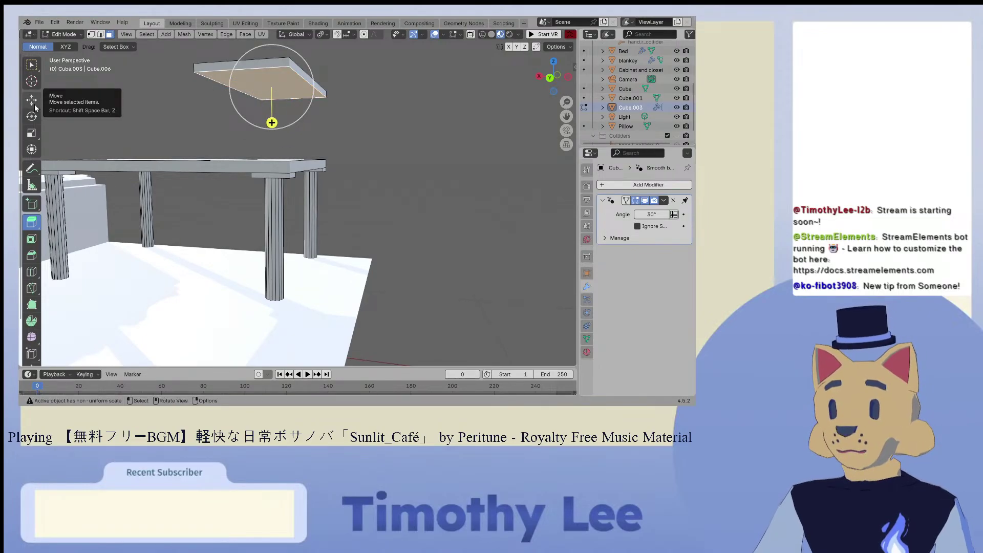
# Step: Select the whole slab above the table and scale it down along the Y and X axes
pyautogui.click(31, 100)
pyautogui.moveTo(154, 103); pyautogui.dragTo(250, 137, button='middle')
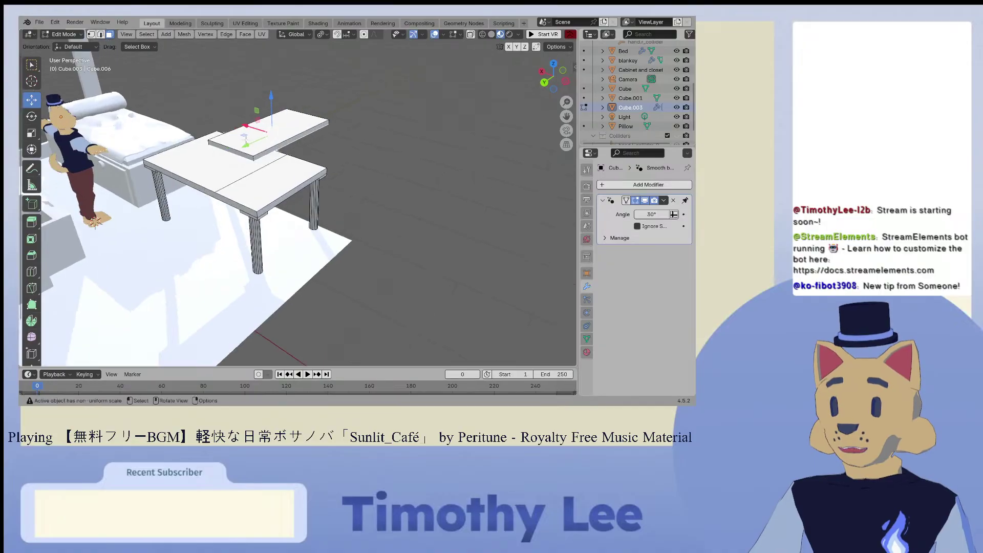
pyautogui.scroll(4, 249, 137)
pyautogui.press('l')
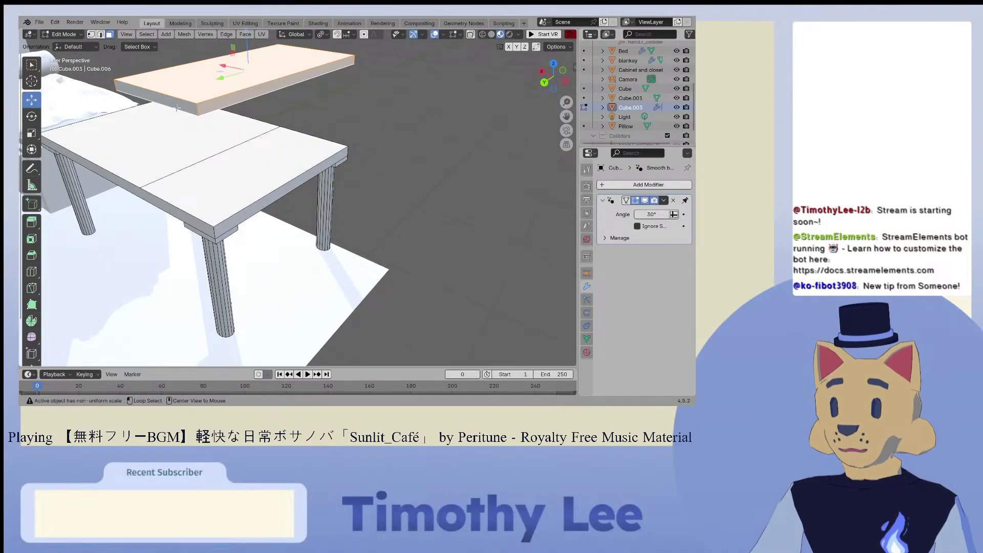
pyautogui.moveTo(176, 104); pyautogui.dragTo(341, 126, button='middle')
pyautogui.click(31, 133)
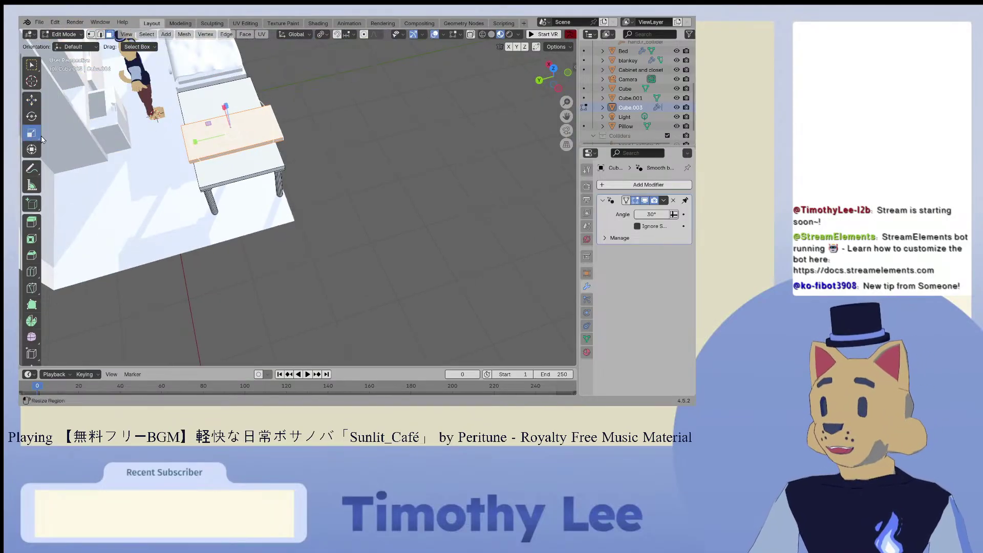
pyautogui.moveTo(200, 210); pyautogui.dragTo(231, 156, button='middle')
pyautogui.moveTo(217, 196); pyautogui.dragTo(219, 193)
pyautogui.moveTo(282, 194); pyautogui.dragTo(279, 140, button='middle')
pyautogui.scroll(3, 212, 169)
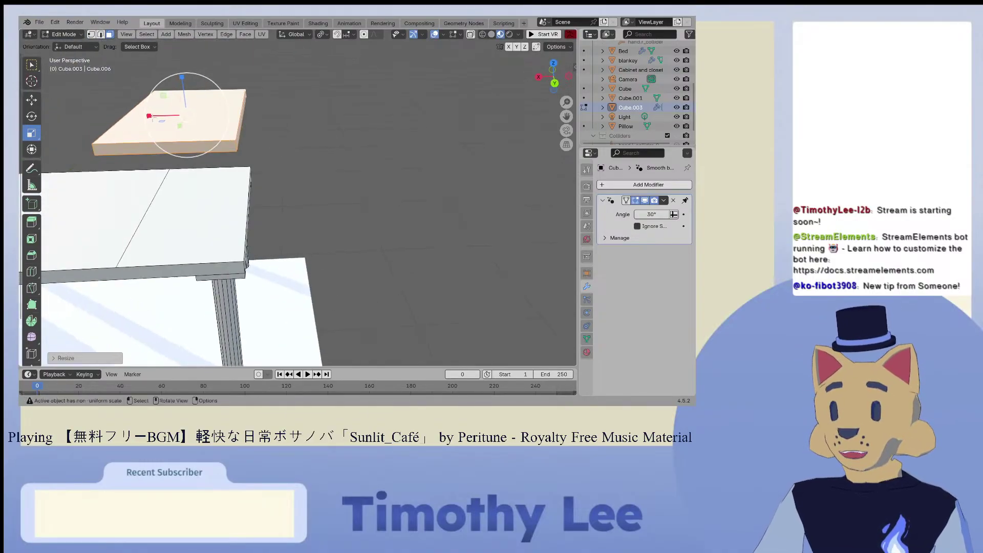
pyautogui.moveTo(152, 118); pyautogui.dragTo(158, 118)
pyautogui.moveTo(157, 118); pyautogui.dragTo(168, 106, button='middle')
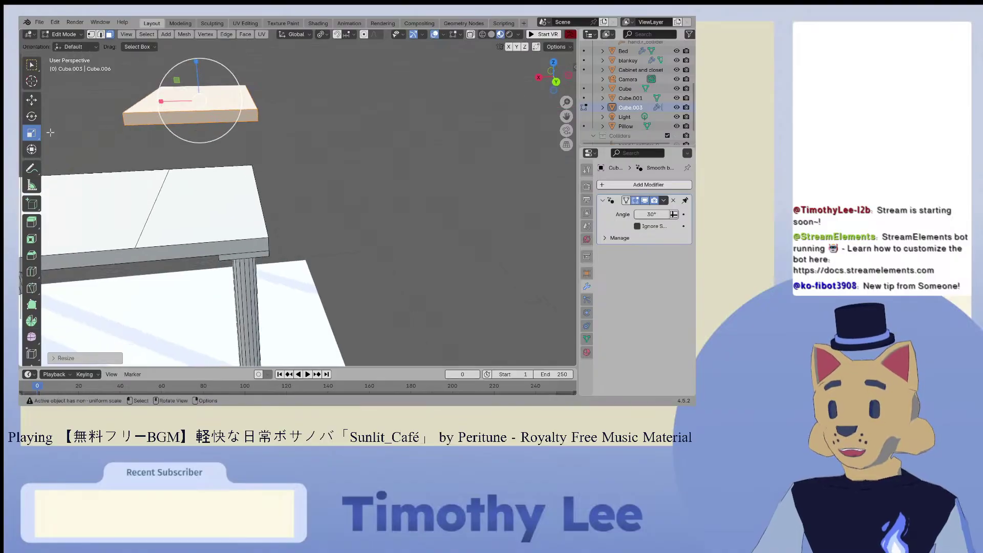
# Step: Select only the underside face of the resized slab and subdivide it three times
pyautogui.moveTo(50, 133); pyautogui.dragTo(162, 72, button='middle')
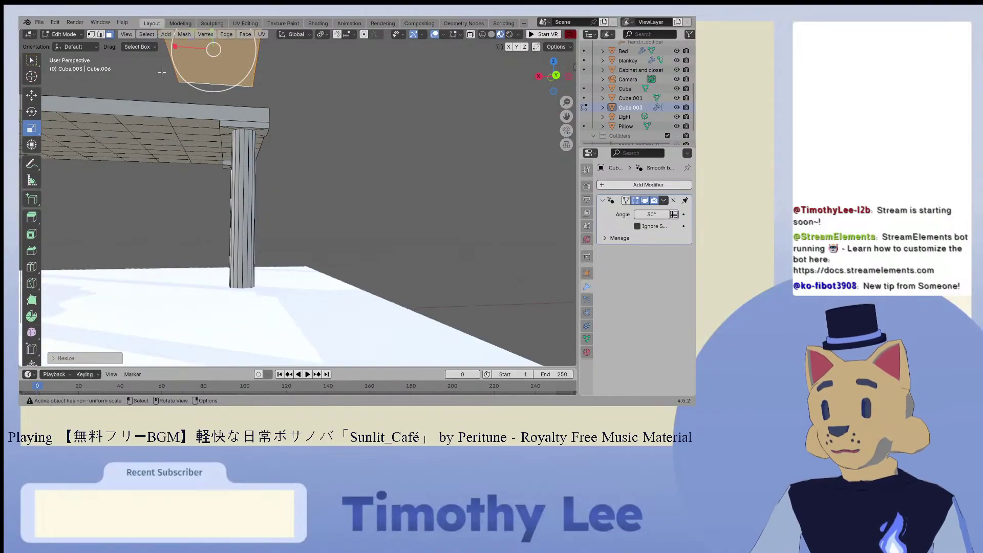
pyautogui.click(162, 72)
pyautogui.click(193, 62)
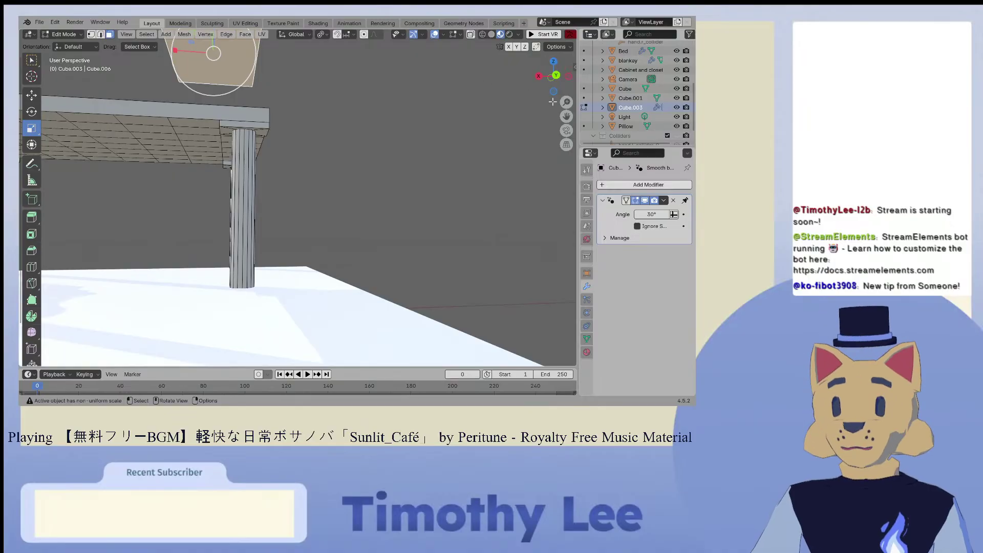
pyautogui.moveTo(565, 116); pyautogui.dragTo(588, 239)
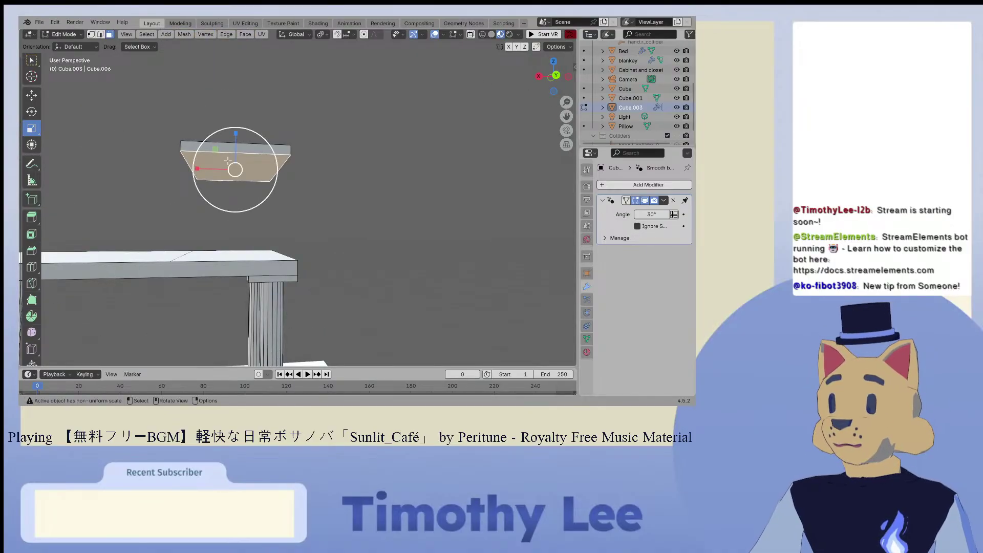
pyautogui.rightClick(227, 160)
pyautogui.click(229, 163)
pyautogui.rightClick(250, 165)
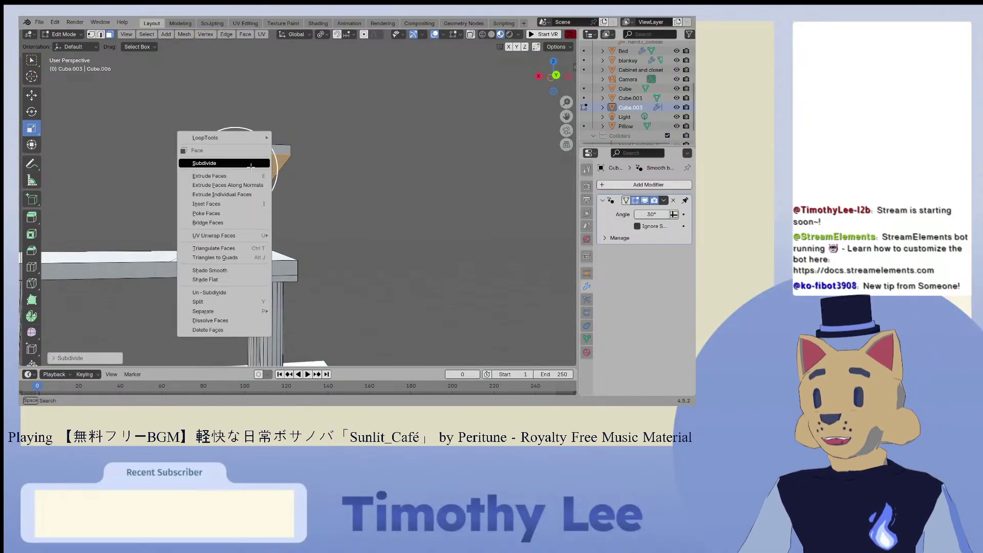
pyautogui.click(253, 163)
pyautogui.scroll(3, 246, 171)
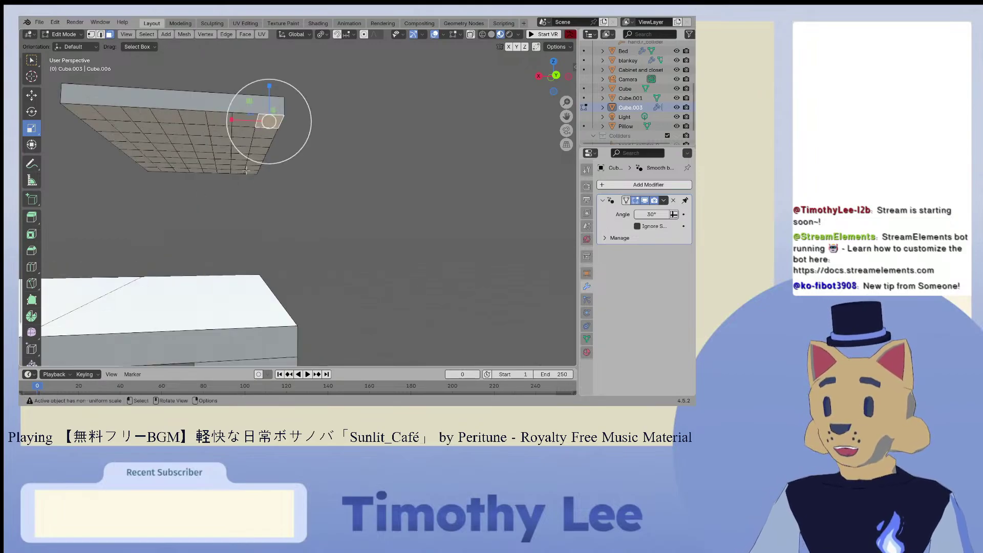
# Step: Try extruding the four corner faces of the slab's underside down to the tabletop as legs, and undo the extrusion
pyautogui.keyDown('ctrl'); pyautogui.click(89, 112); pyautogui.keyUp('ctrl')
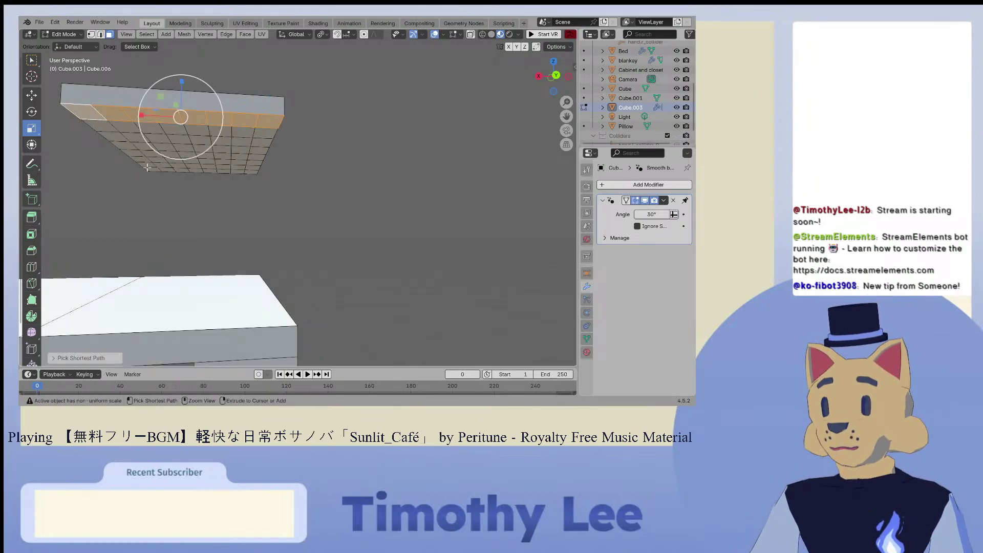
pyautogui.click(89, 112)
pyautogui.keyDown('shift'); pyautogui.click(268, 122); pyautogui.keyUp('shift')
pyautogui.keyDown('shift'); pyautogui.click(249, 172); pyautogui.keyUp('shift')
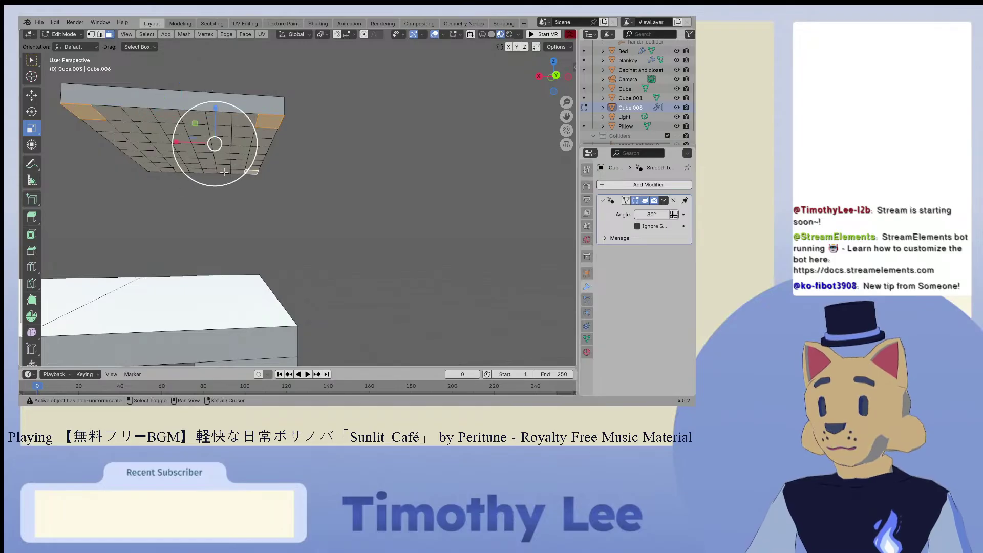
pyautogui.keyDown('shift'); pyautogui.click(153, 170); pyautogui.keyUp('shift')
pyautogui.click(31, 217)
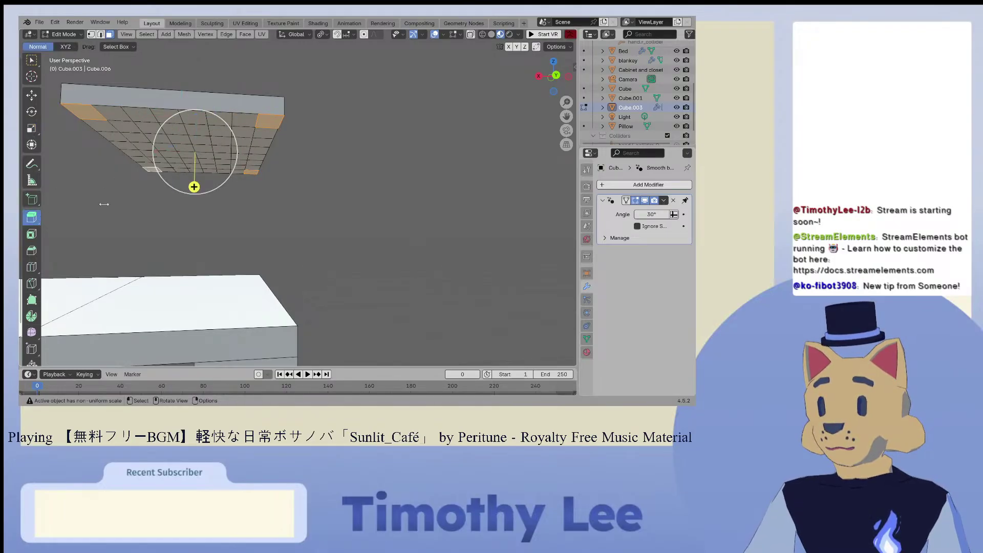
pyautogui.moveTo(194, 186); pyautogui.dragTo(199, 347)
pyautogui.moveTo(200, 346); pyautogui.dragTo(207, 323, button='middle')
pyautogui.moveTo(160, 274); pyautogui.dragTo(342, 319, button='middle')
pyautogui.moveTo(215, 336); pyautogui.dragTo(459, 335, button='middle')
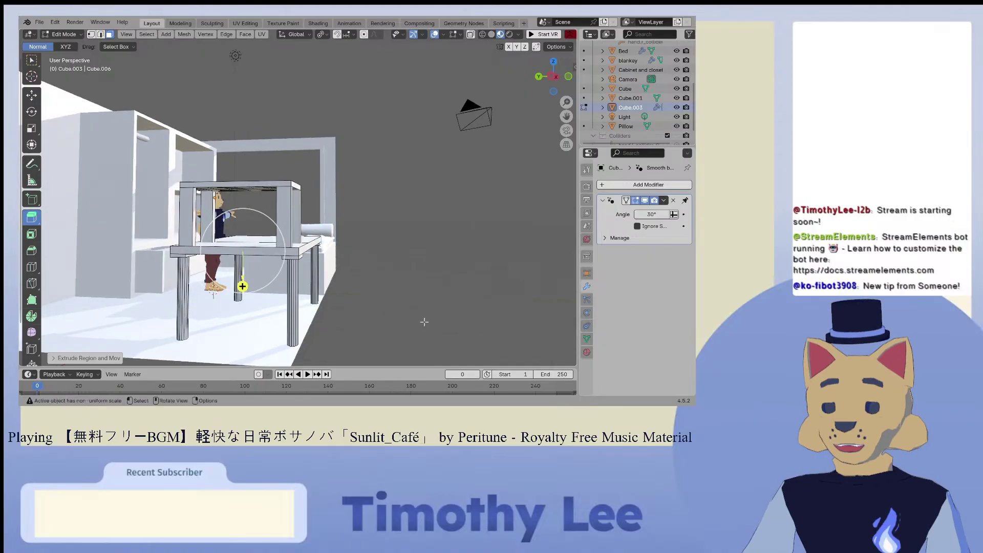
pyautogui.scroll(4, 423, 321)
pyautogui.hotkey('ctrl', 'z')
# Step: Try scaling the four selected corner faces along the Y axis, and undo the scaling
pyautogui.moveTo(326, 309); pyautogui.dragTo(315, 283, button='middle')
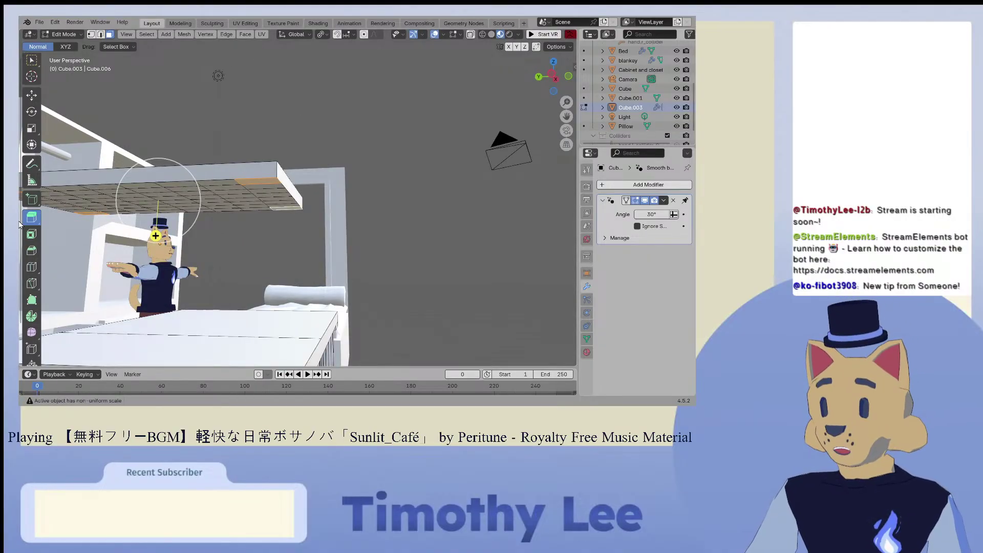
pyautogui.click(31, 128)
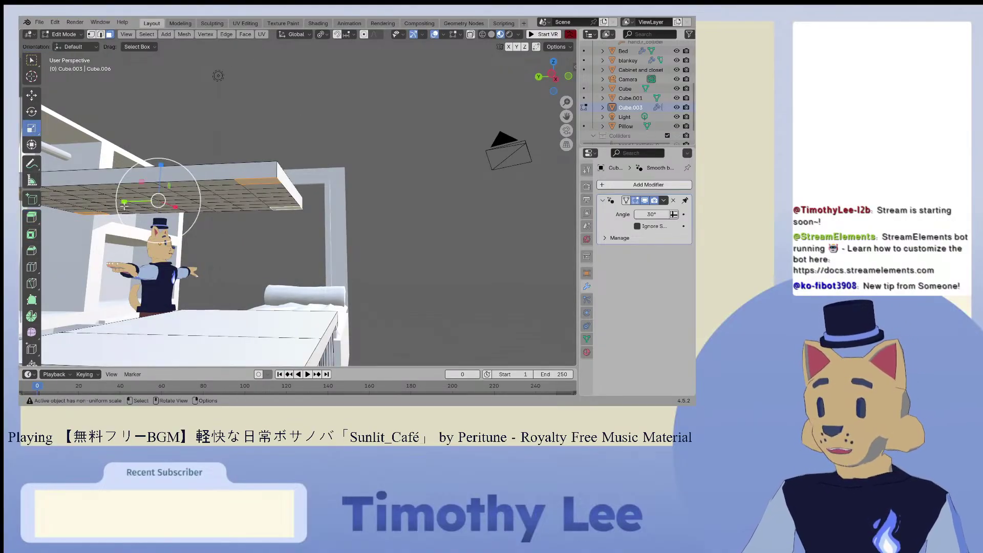
pyautogui.moveTo(143, 202); pyautogui.dragTo(138, 202)
pyautogui.hotkey('ctrl', 'z')
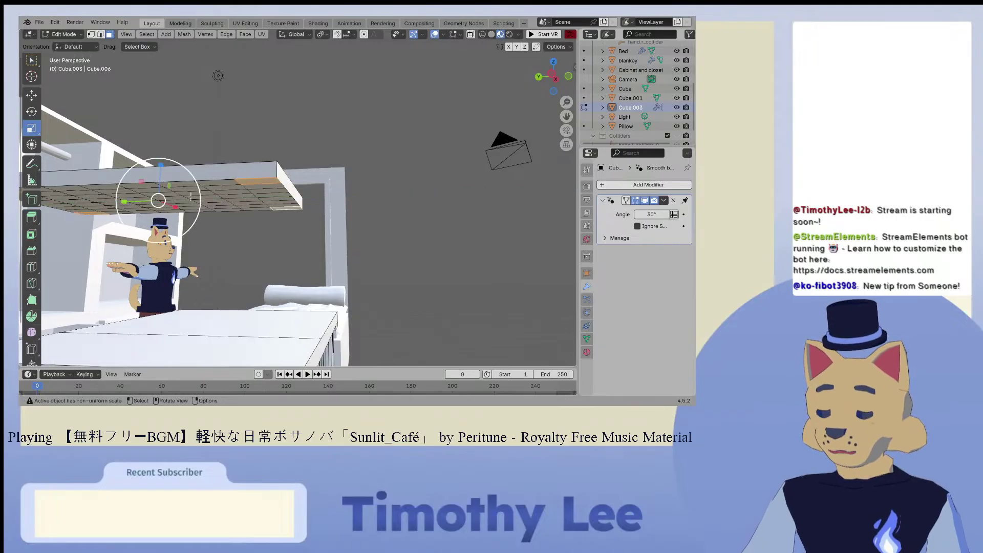
# Step: Narrow the corner faces at one end of the slab's underside by moving their two inner edges along Y toward that end
pyautogui.moveTo(137, 202); pyautogui.dragTo(195, 175, button='middle')
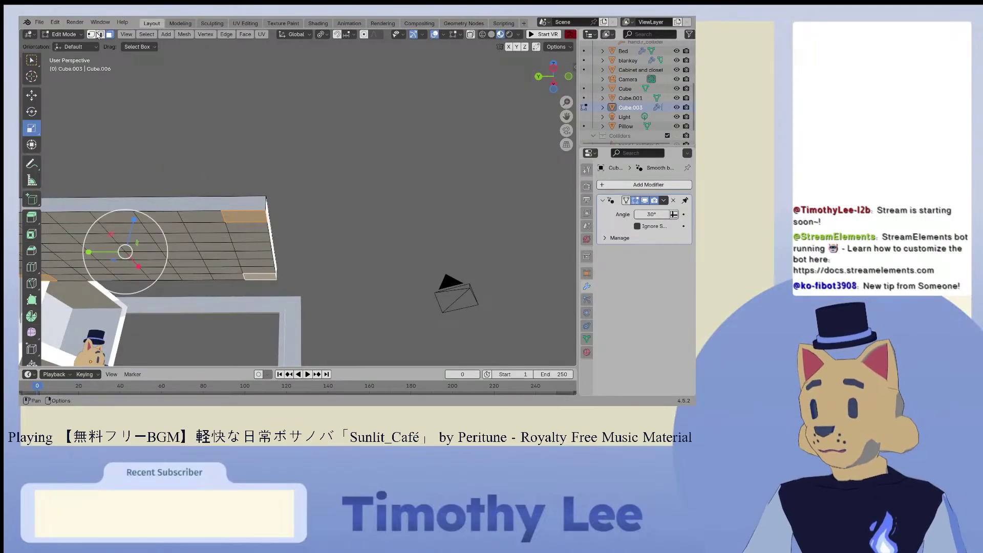
pyautogui.press('2')
pyautogui.click(221, 217)
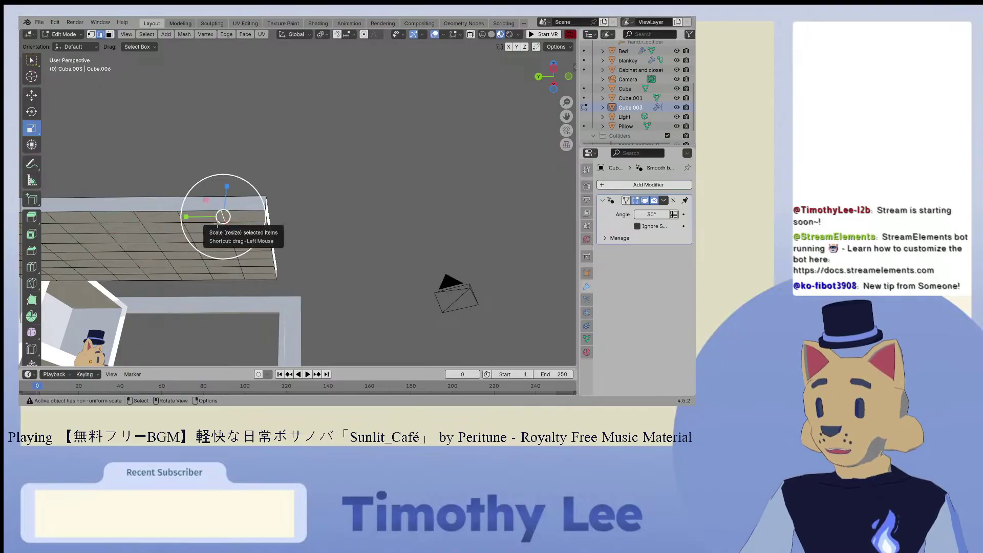
pyautogui.keyDown('shift'); pyautogui.click(244, 277); pyautogui.keyUp('shift')
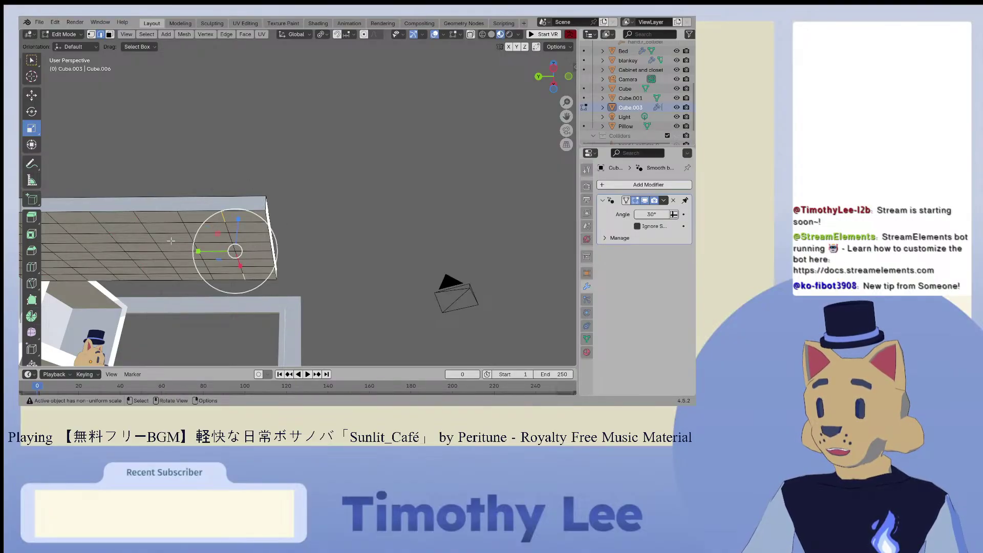
pyautogui.click(29, 96)
pyautogui.moveTo(221, 251)
pyautogui.mouseDown()
pyautogui.moveTo(204, 251)
pyautogui.moveTo(215, 251)
pyautogui.mouseUp()
pyautogui.moveTo(215, 250); pyautogui.dragTo(113, 234, button='middle')
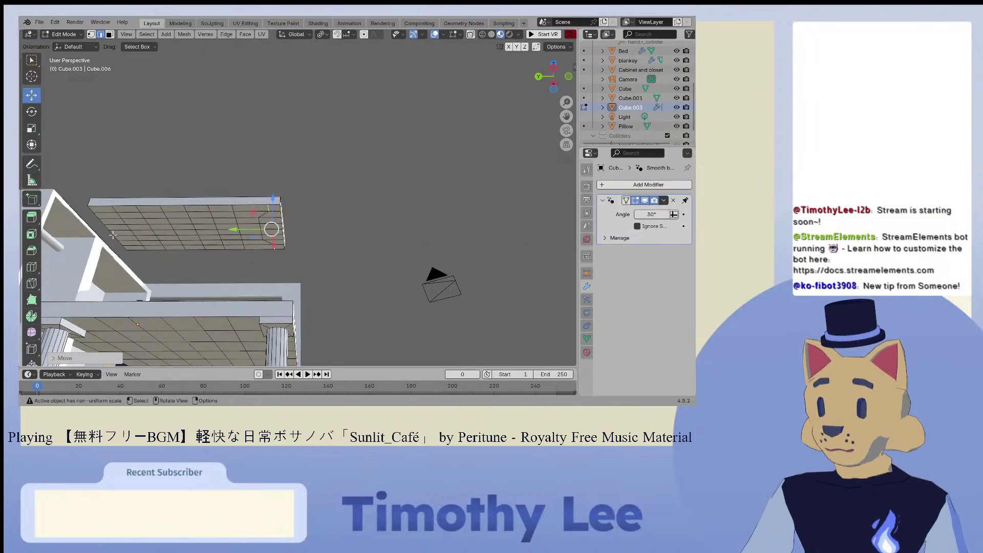
# Step: Move the two inner edges of the opposite end's corner faces about 0.076 m along Y toward that end
pyautogui.click(112, 208)
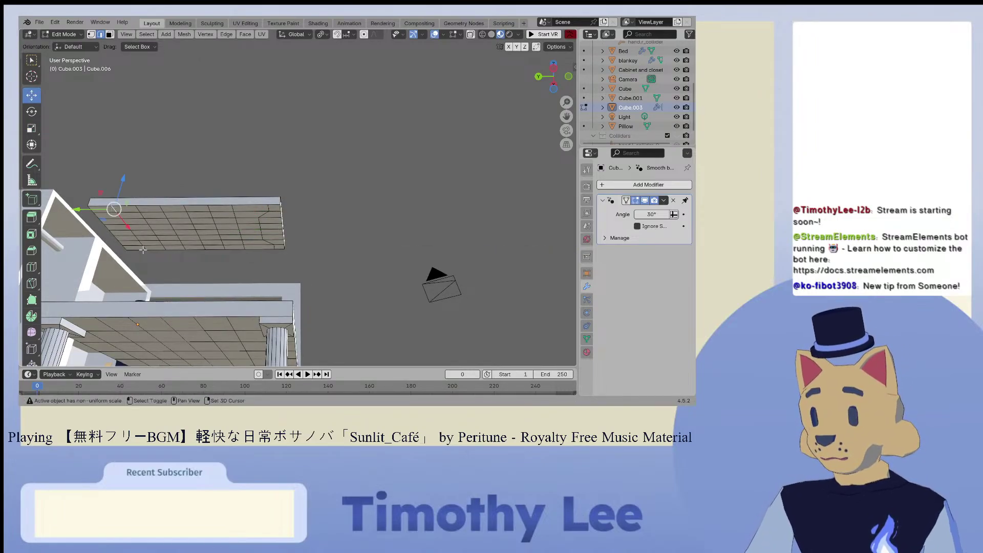
pyautogui.click(143, 250)
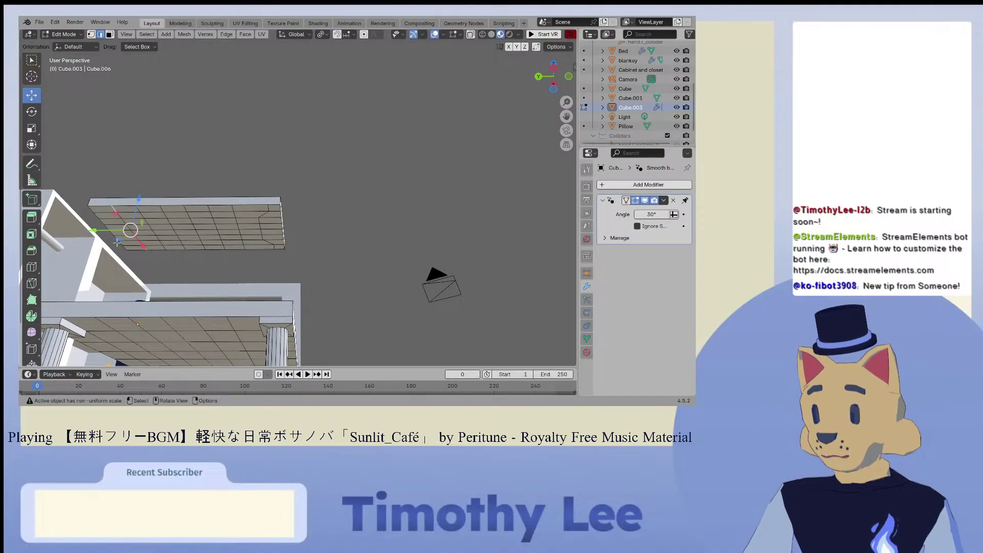
pyautogui.press('g')
pyautogui.press('y')
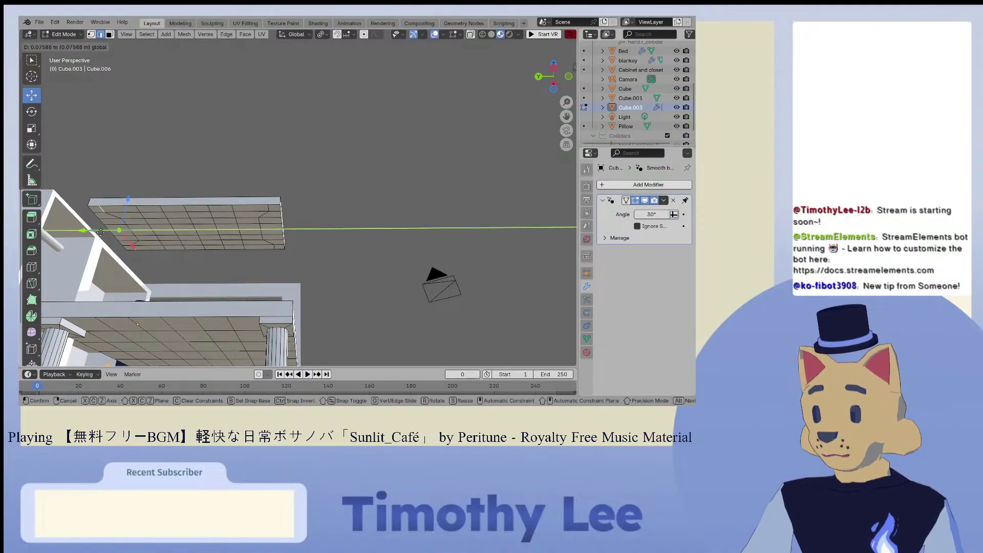
pyautogui.click(99, 232)
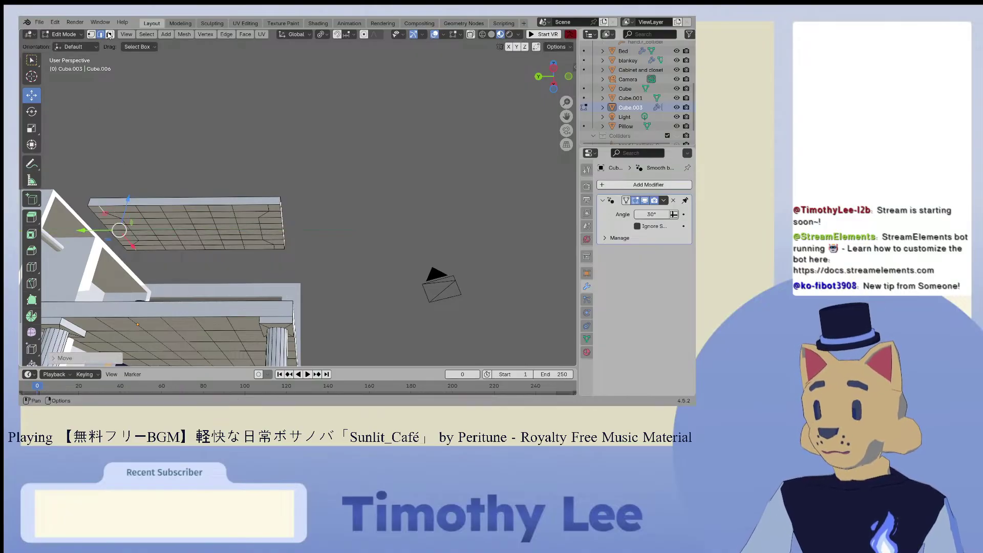
# Step: Extrude the four corner faces of the slab's underside down to the tabletop to form the shelf's legs
pyautogui.click(95, 210)
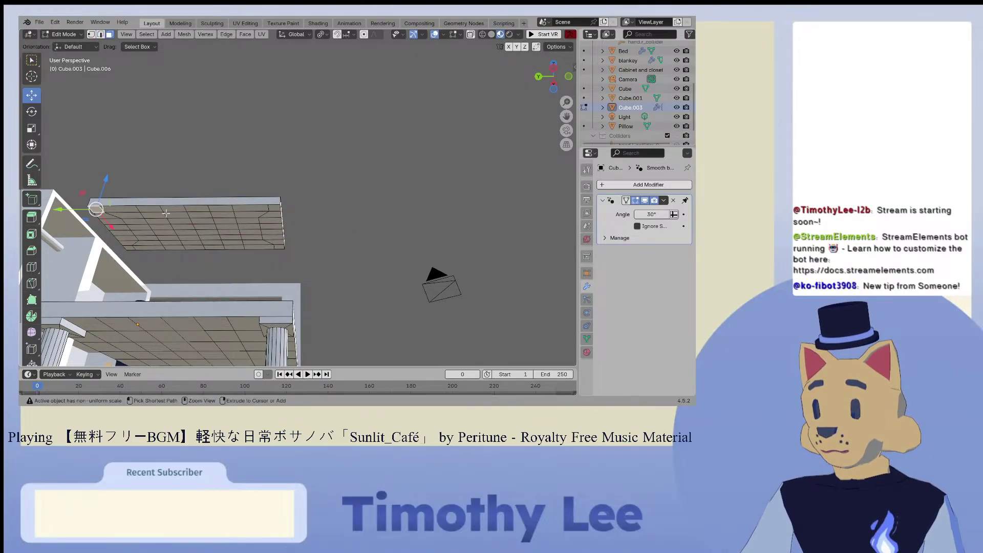
pyautogui.keyDown('ctrl'); pyautogui.click(279, 209); pyautogui.keyUp('ctrl')
pyautogui.click(277, 209)
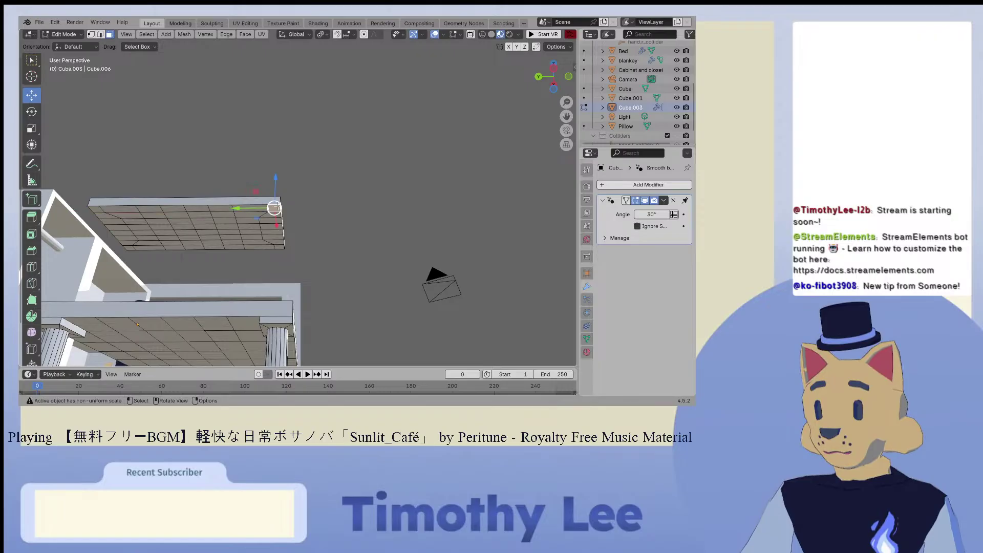
pyautogui.keyDown('shift'); pyautogui.click(98, 210); pyautogui.keyUp('shift')
pyautogui.keyDown('shift'); pyautogui.click(130, 248); pyautogui.keyUp('shift')
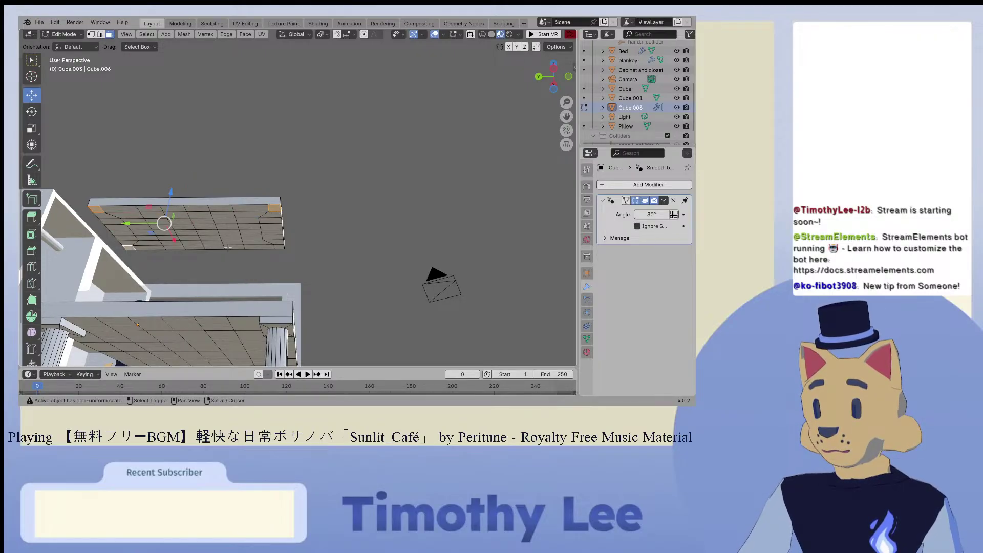
pyautogui.keyDown('shift'); pyautogui.click(280, 246); pyautogui.keyUp('shift')
pyautogui.moveTo(280, 246); pyautogui.dragTo(285, 262, button='middle')
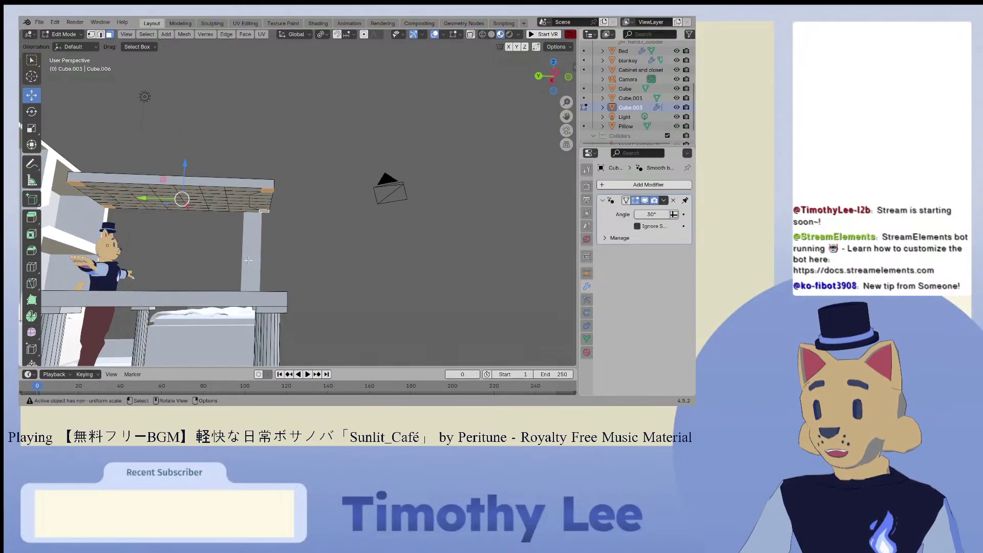
pyautogui.click(31, 216)
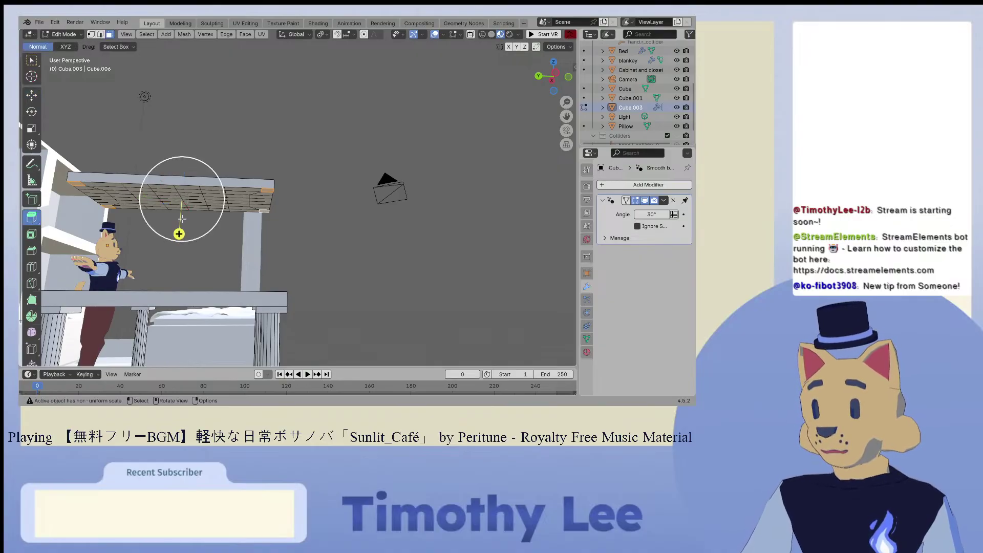
pyautogui.moveTo(181, 227); pyautogui.dragTo(187, 285)
pyautogui.rightClick(187, 285)
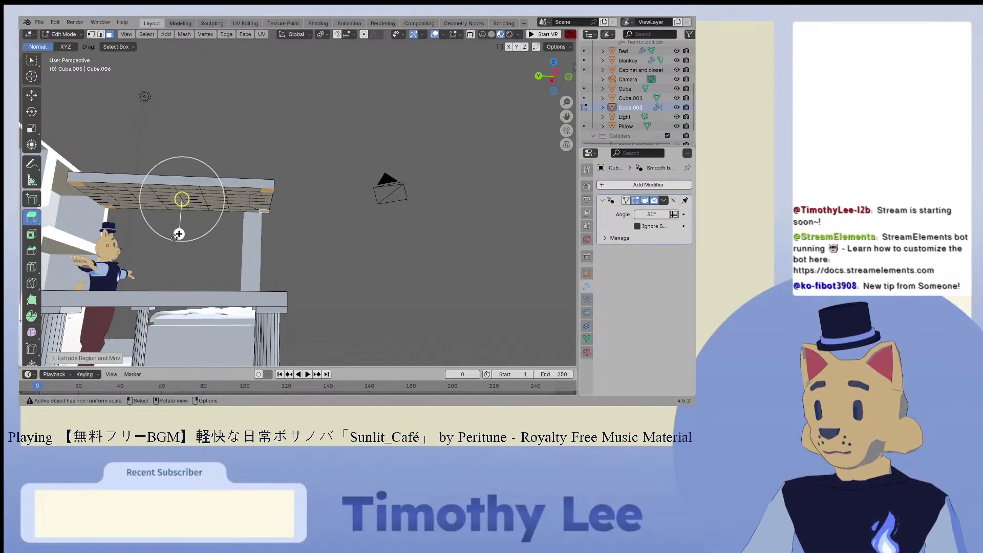
pyautogui.moveTo(179, 233); pyautogui.dragTo(175, 333)
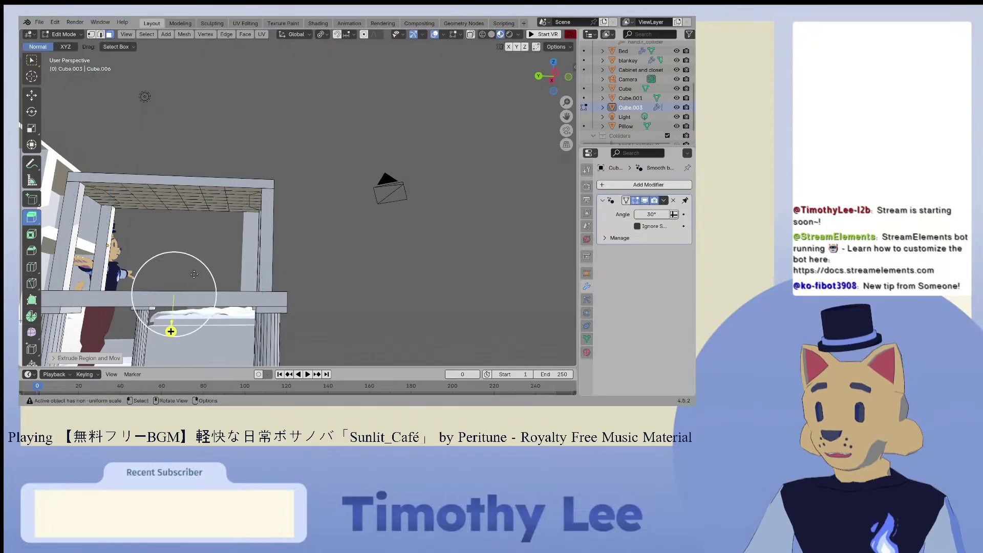
# Step: Bridge the selected end faces of the four shelf legs with LoopTools Bridge and return to Object Mode
pyautogui.moveTo(175, 333); pyautogui.dragTo(322, 209, button='middle')
pyautogui.rightClick(234, 240)
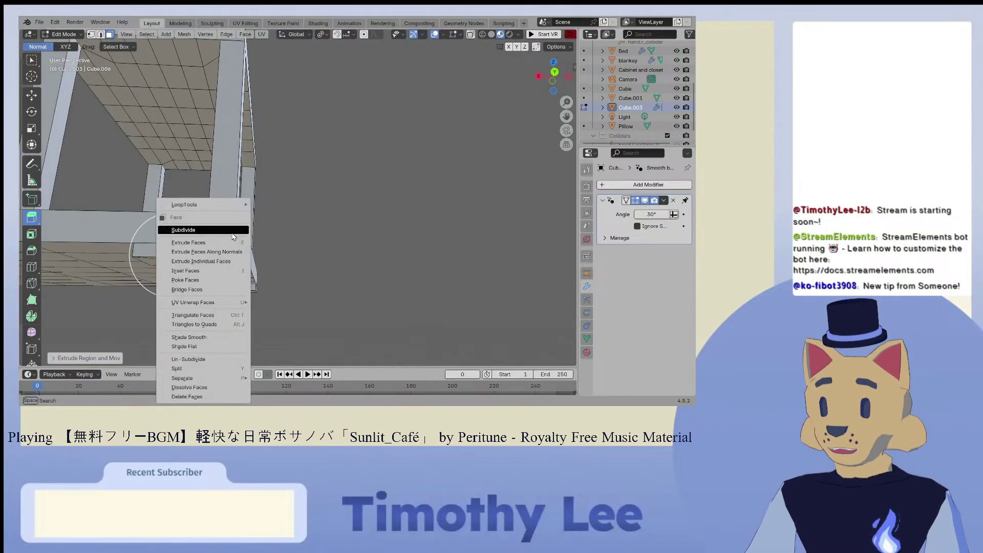
pyautogui.moveTo(231, 207)
pyautogui.click(273, 204)
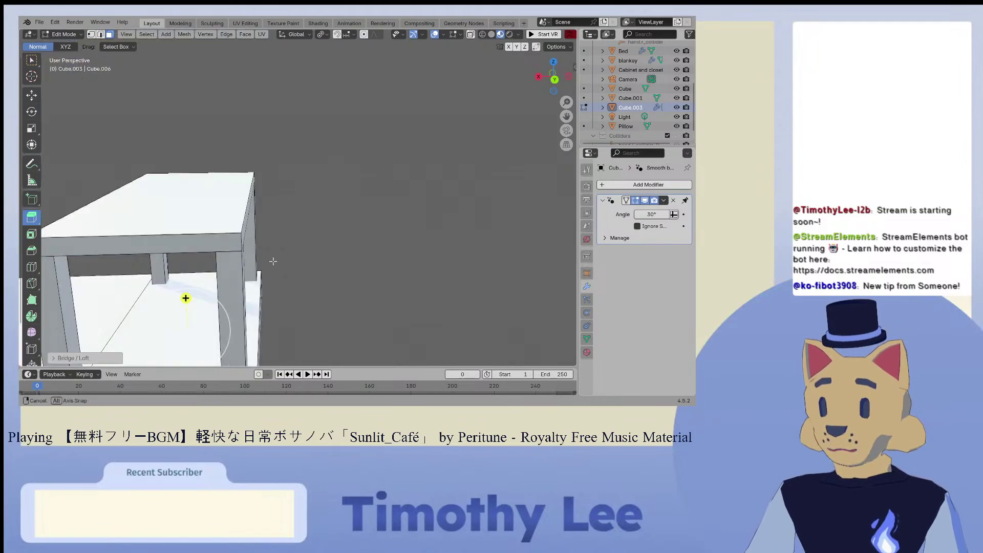
pyautogui.moveTo(185, 294); pyautogui.dragTo(347, 210, button='middle')
pyautogui.scroll(5, 231, 227)
pyautogui.click(63, 35)
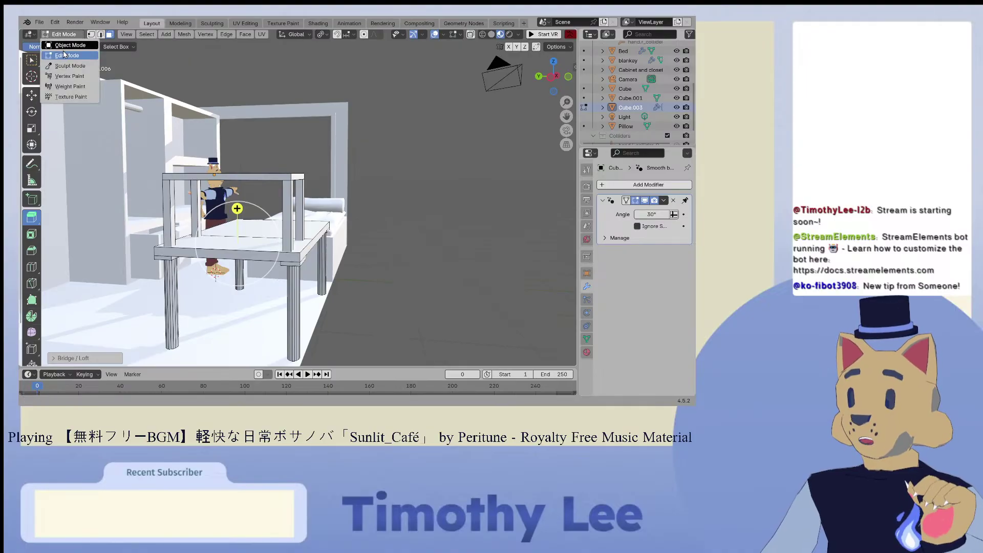
pyautogui.click(65, 49)
# Step: Examine the table with its raised shelf within the bedroom scene from several sides, both close up and from farther away
pyautogui.scroll(-3, 175, 133)
pyautogui.moveTo(175, 133); pyautogui.dragTo(303, 126, button='middle')
pyautogui.scroll(-5, 245, 114)
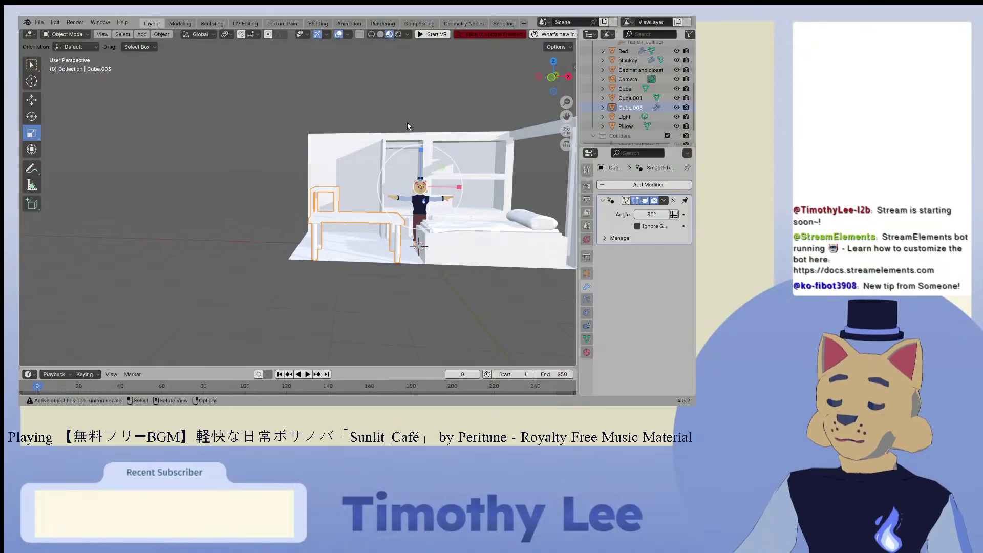
pyautogui.scroll(5, 425, 169)
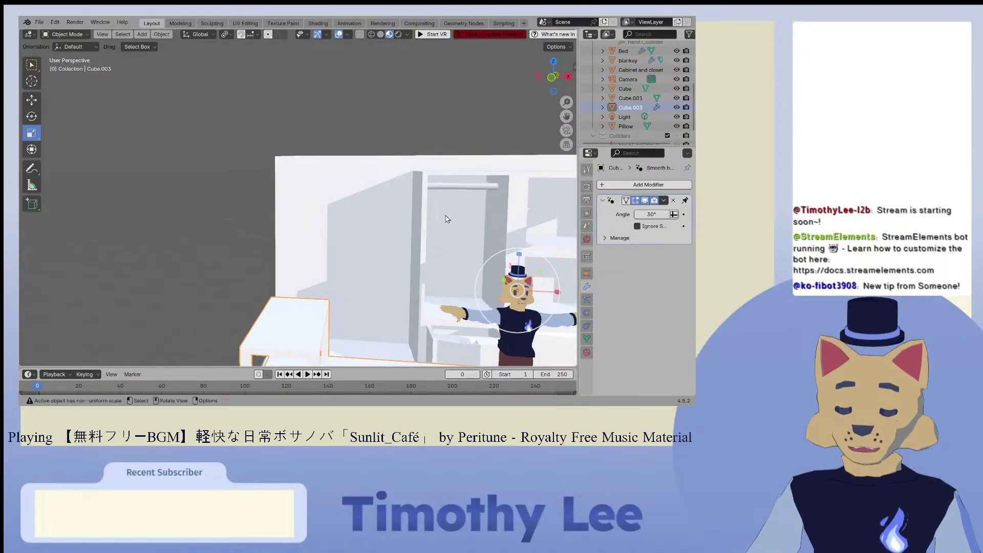
pyautogui.moveTo(567, 116); pyautogui.dragTo(471, 290)
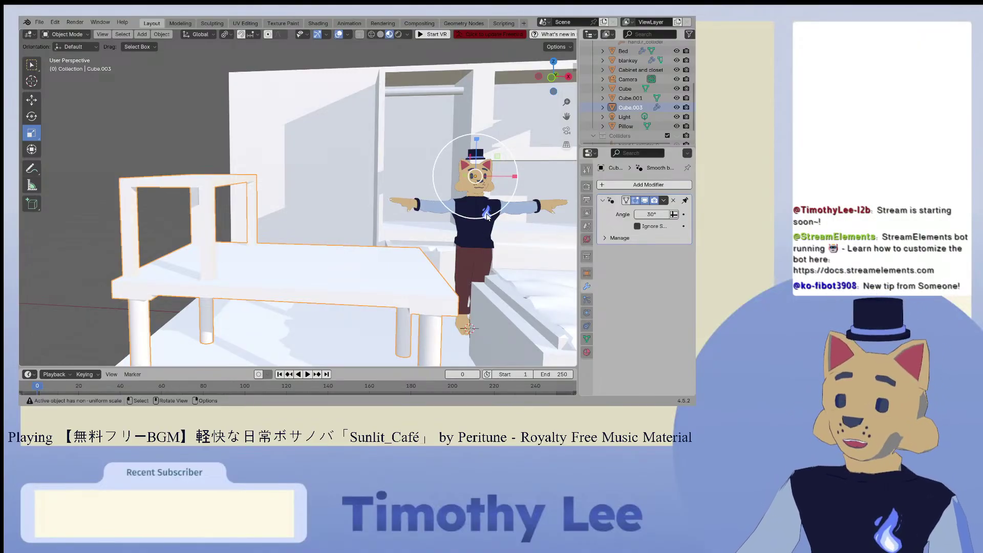
pyautogui.scroll(-5, 396, 174)
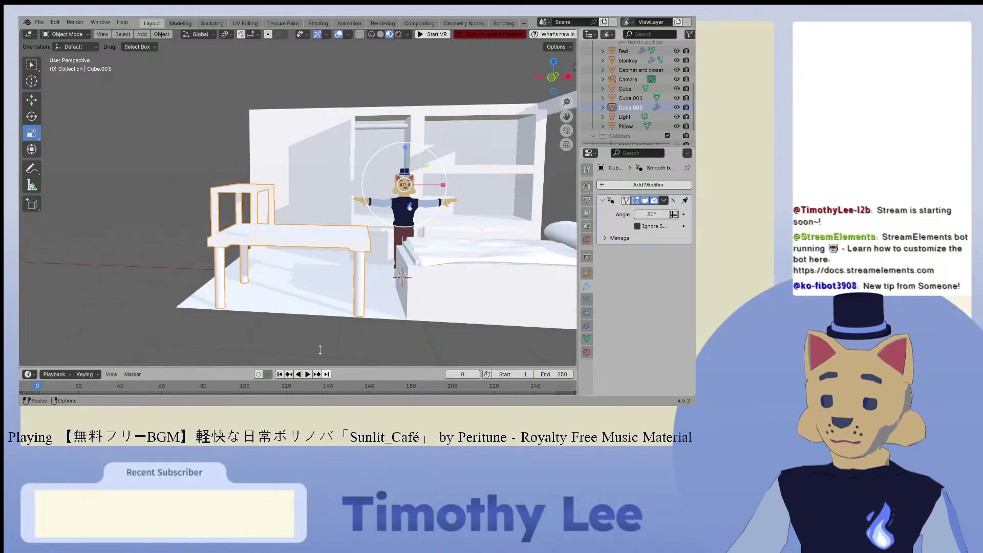
pyautogui.moveTo(434, 221); pyautogui.dragTo(497, 291, button='middle')
pyautogui.scroll(5, 336, 286)
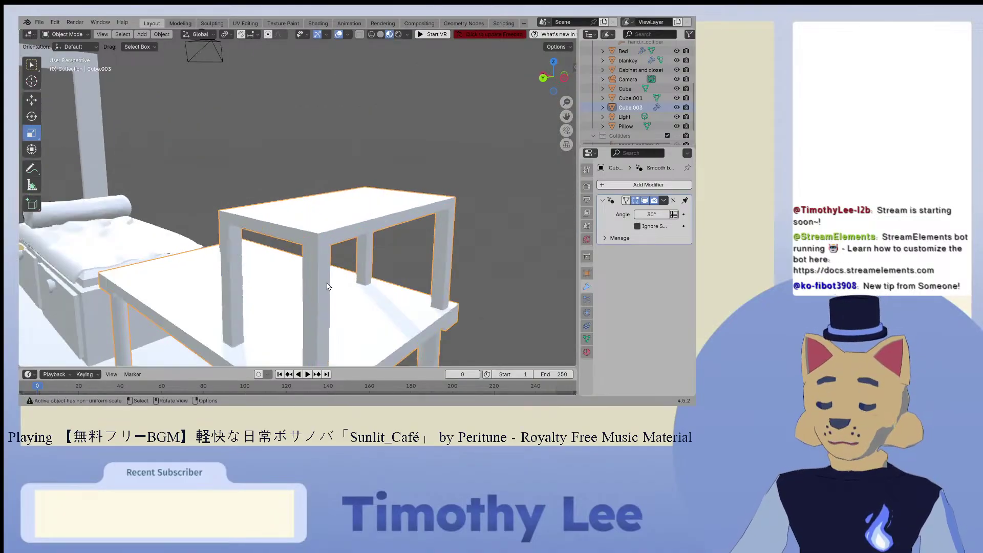
pyautogui.scroll(-8, 382, 281)
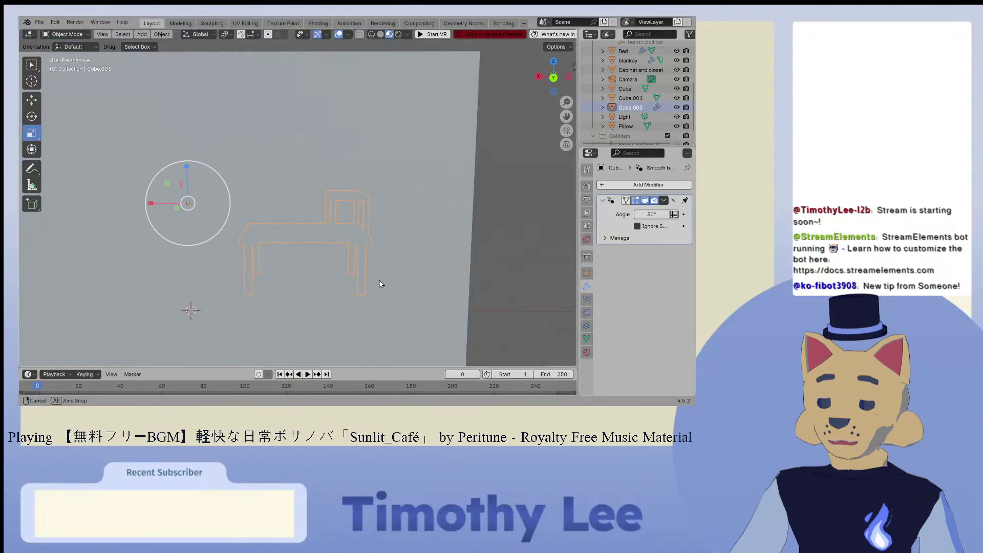
pyautogui.moveTo(380, 281); pyautogui.dragTo(246, 297, button='middle')
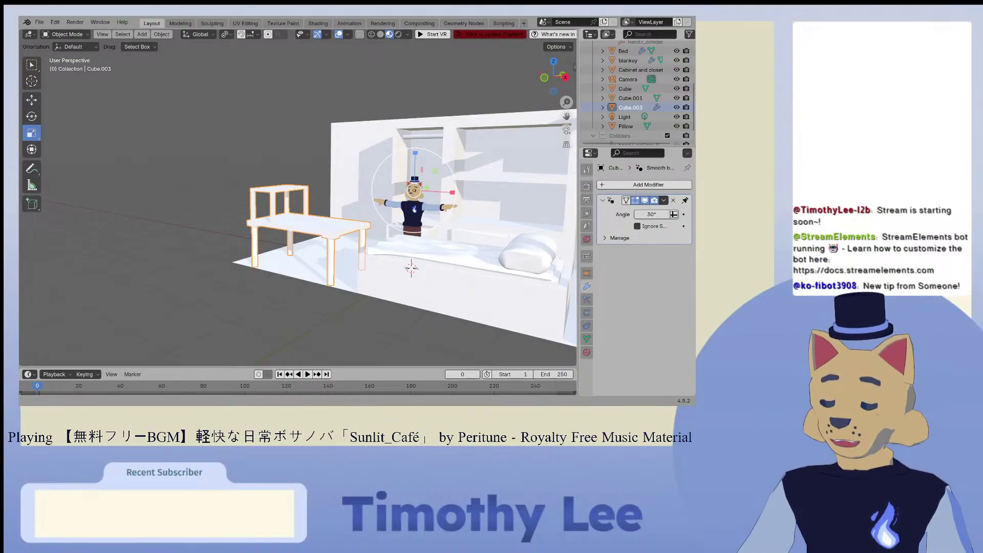
pyautogui.moveTo(318, 283); pyautogui.dragTo(417, 288, button='middle')
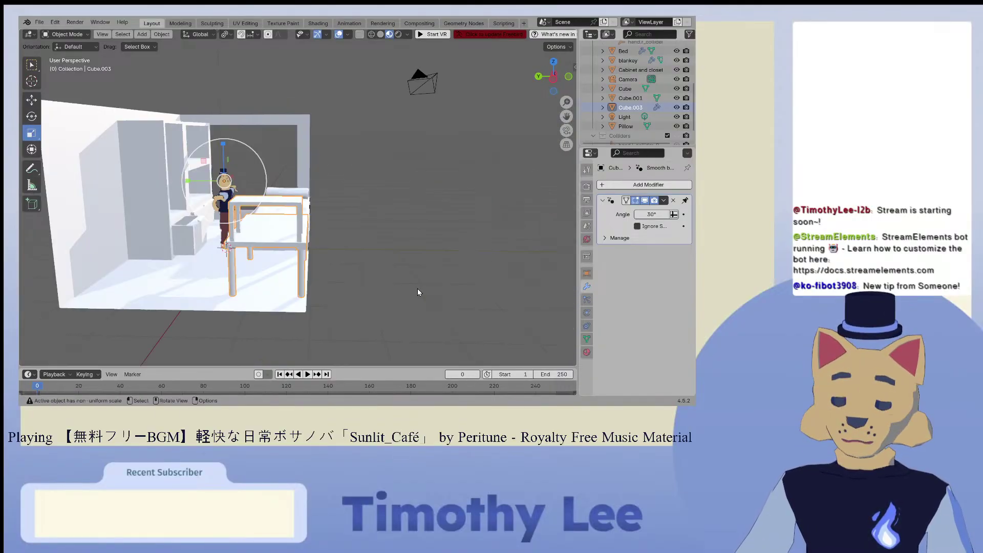
pyautogui.scroll(2, 418, 292)
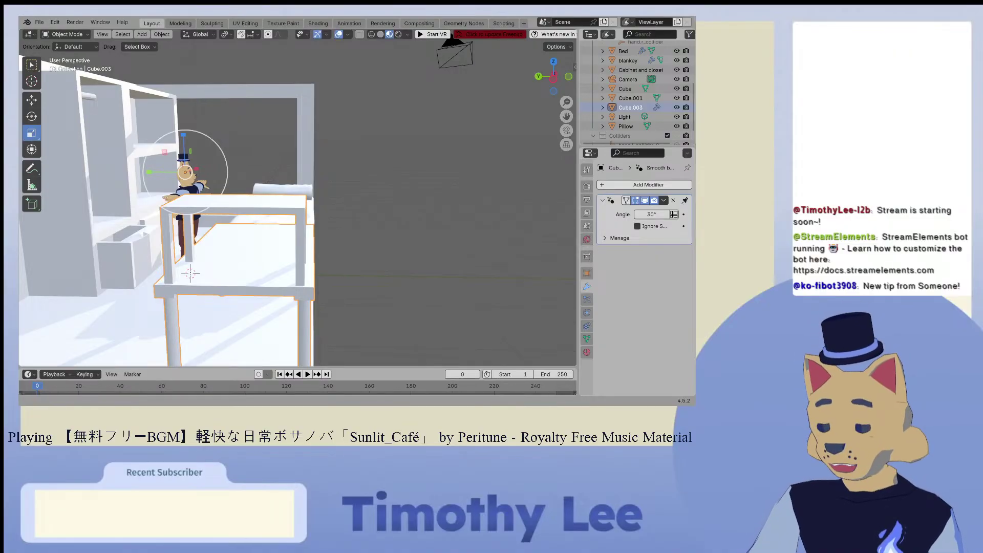
pyautogui.scroll(-2, 307, 322)
pyautogui.moveTo(308, 321); pyautogui.dragTo(240, 326, button='middle')
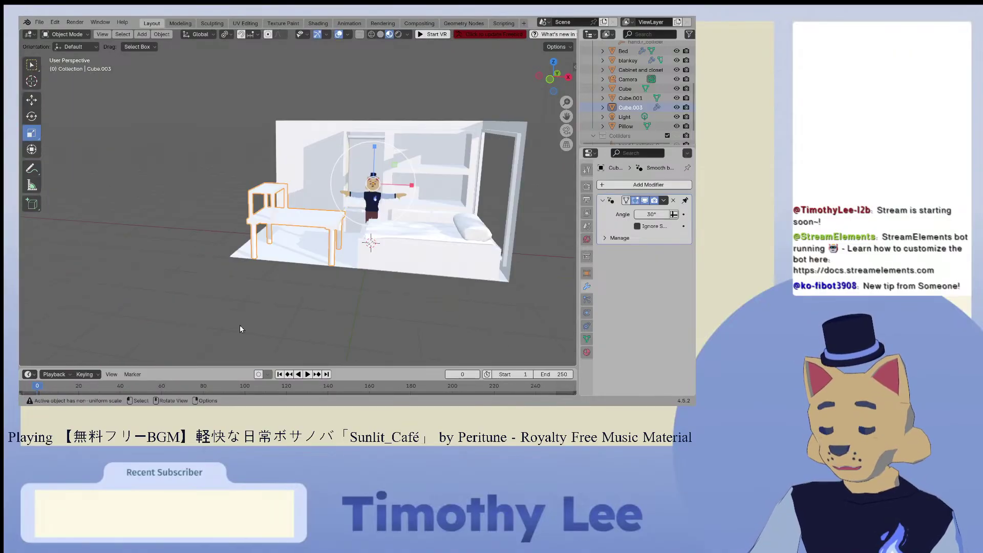
pyautogui.scroll(5, 239, 326)
pyautogui.moveTo(289, 280); pyautogui.dragTo(512, 269, button='middle')
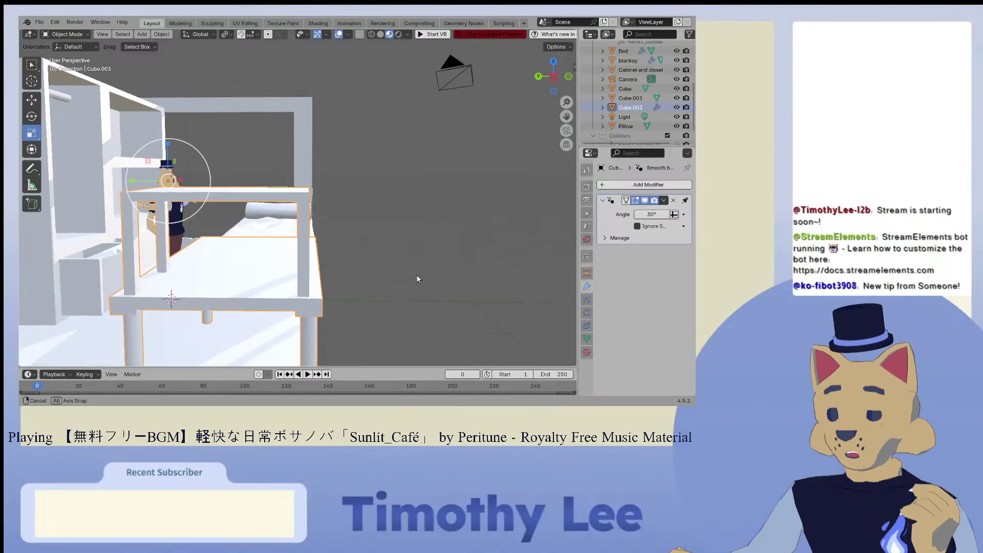
pyautogui.moveTo(417, 279); pyautogui.dragTo(364, 292, button='middle')
pyautogui.scroll(-4, 365, 292)
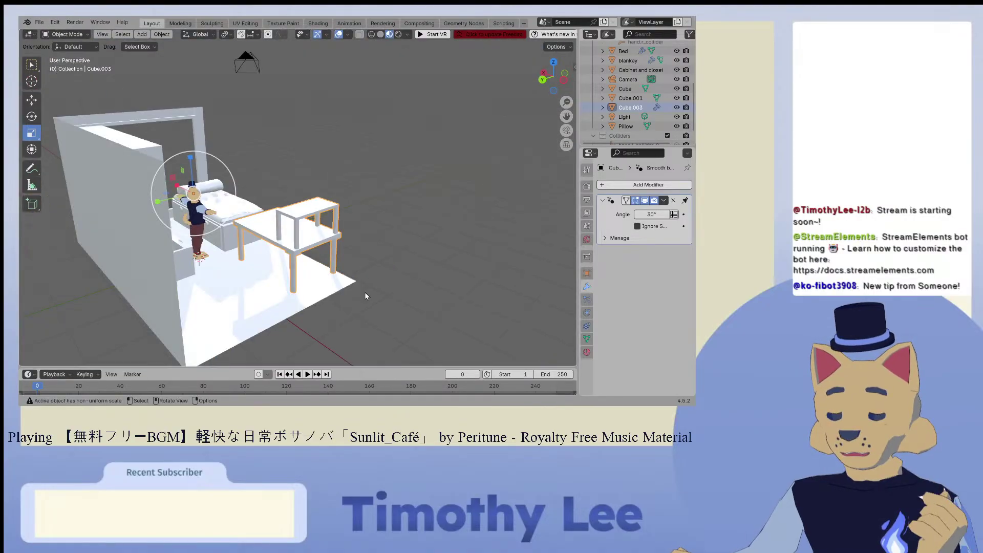
pyautogui.scroll(8, 365, 294)
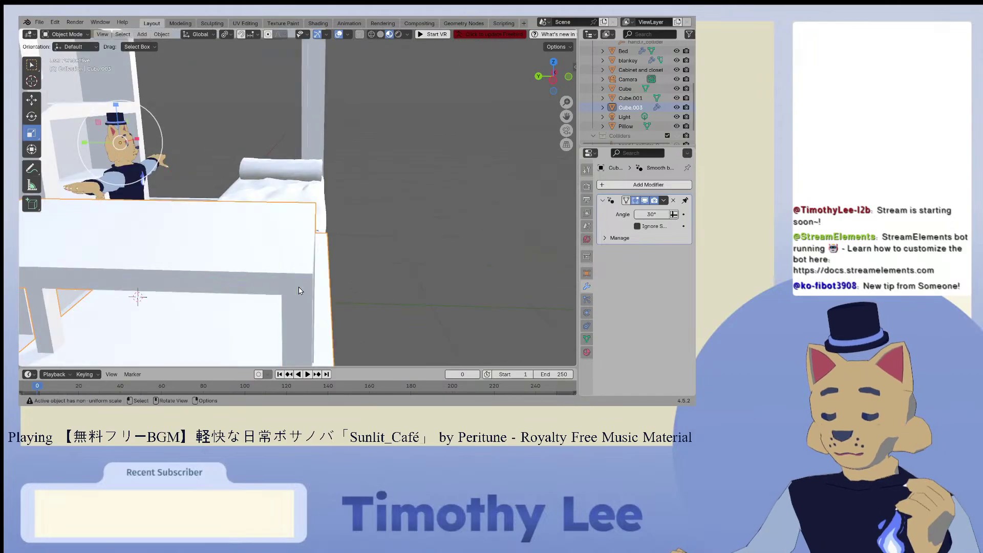
pyautogui.moveTo(300, 290); pyautogui.dragTo(264, 281, button='middle')
pyautogui.scroll(-4, 263, 281)
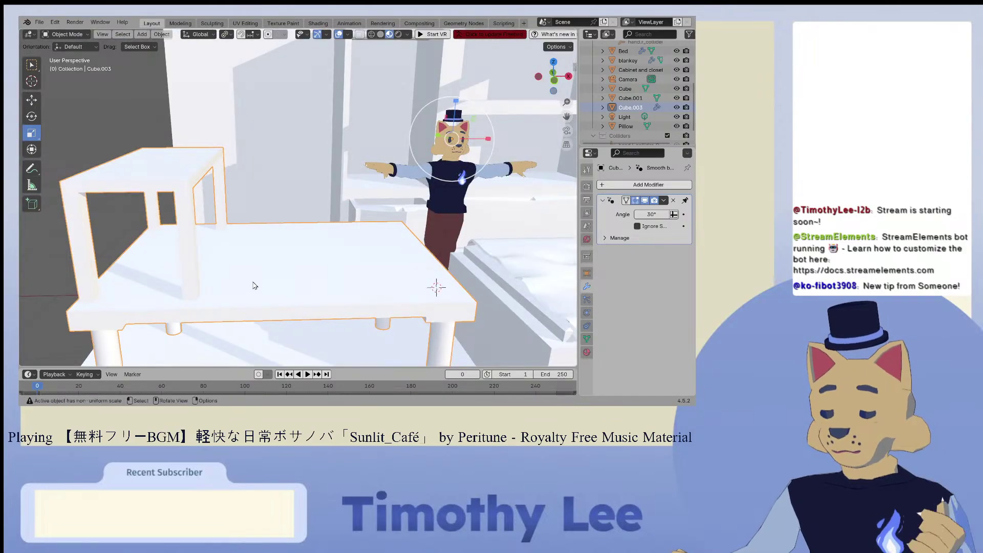
pyautogui.scroll(-4, 280, 283)
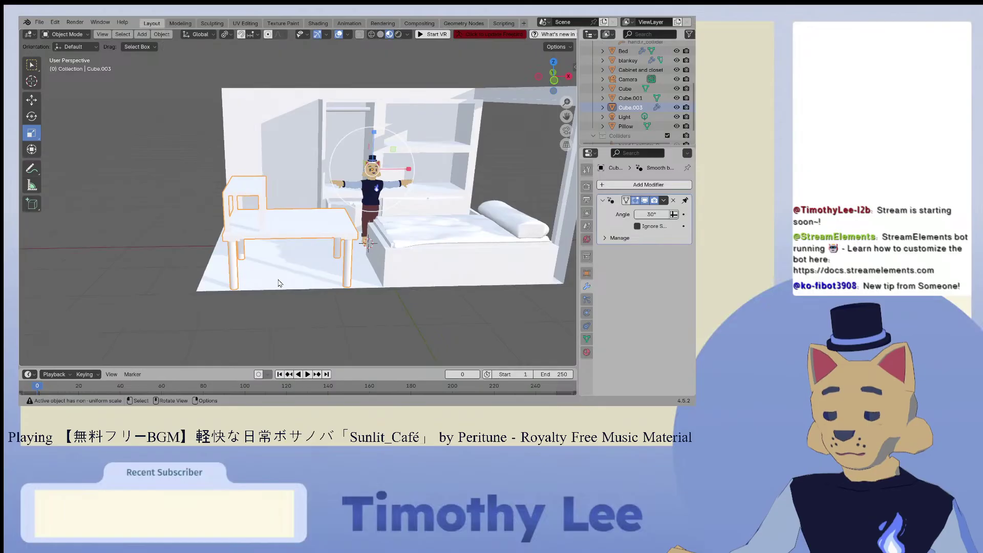
pyautogui.scroll(5, 280, 284)
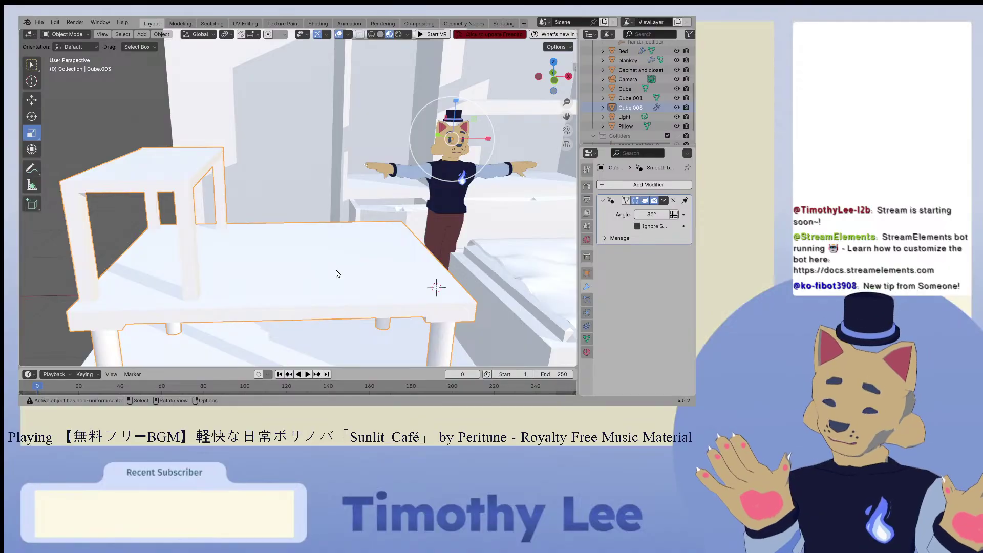
pyautogui.scroll(-5, 328, 261)
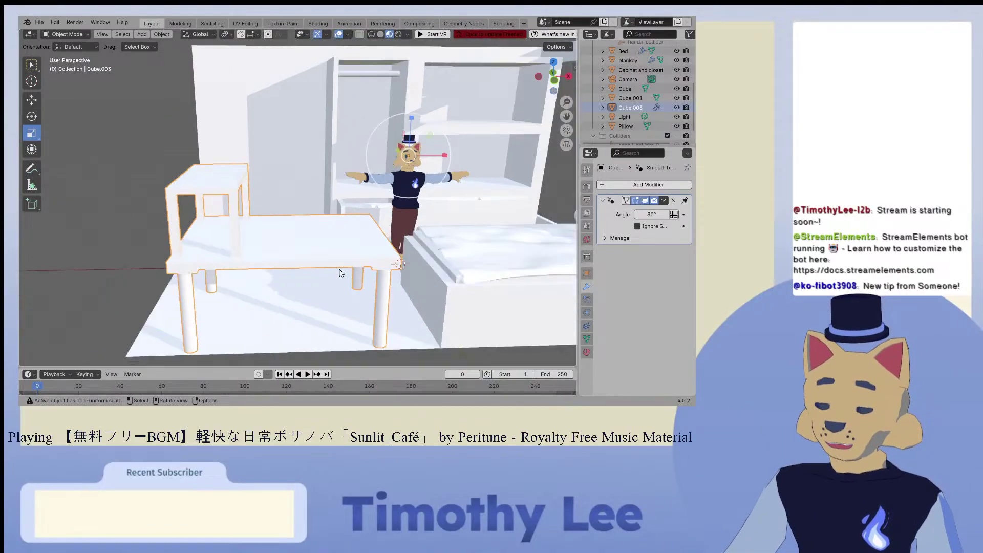
pyautogui.moveTo(327, 261); pyautogui.dragTo(374, 273, button='middle')
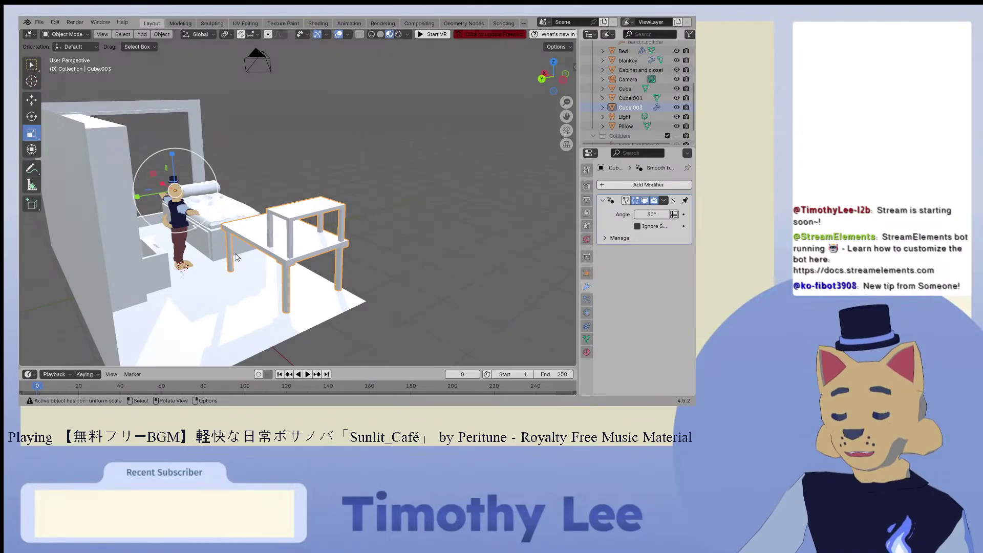
pyautogui.moveTo(340, 233); pyautogui.dragTo(261, 150, button='middle')
pyautogui.scroll(4, 262, 150)
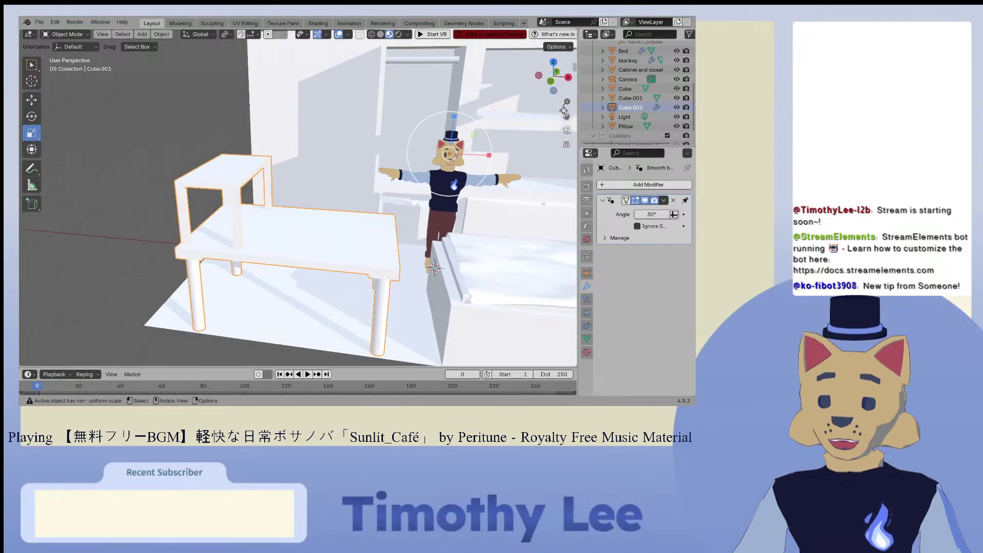
# Step: Put the wall behind the table and closet into Edit Mode and duplicate its selected face in place
pyautogui.moveTo(564, 110); pyautogui.dragTo(572, 200)
pyautogui.scroll(2, 302, 160)
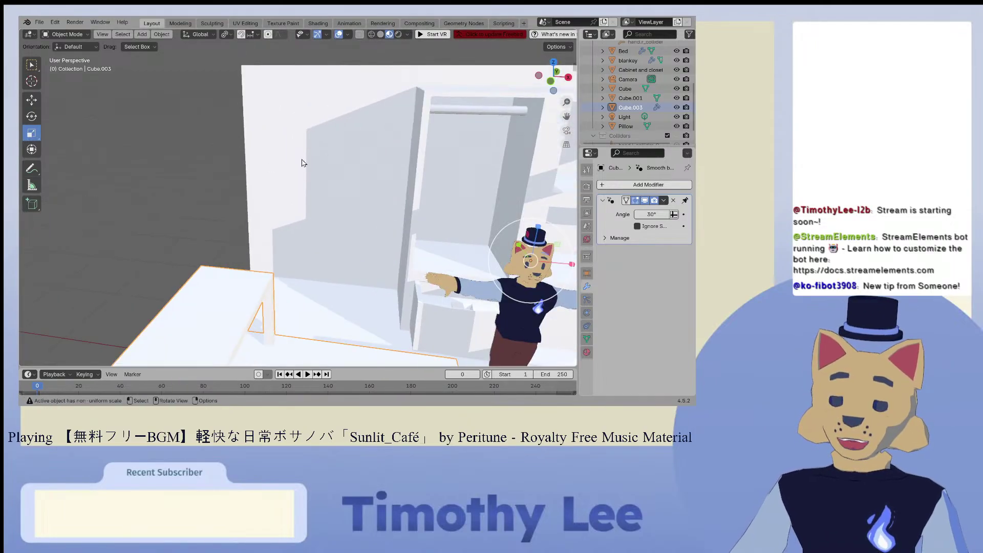
pyautogui.click(302, 162)
pyautogui.click(85, 34)
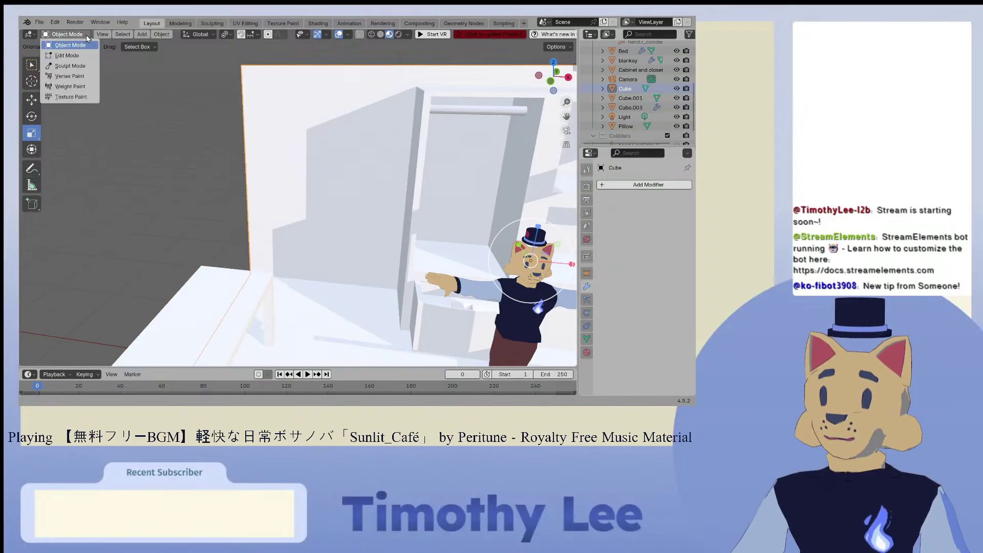
pyautogui.click(61, 54)
pyautogui.hotkey('shift', 'd')
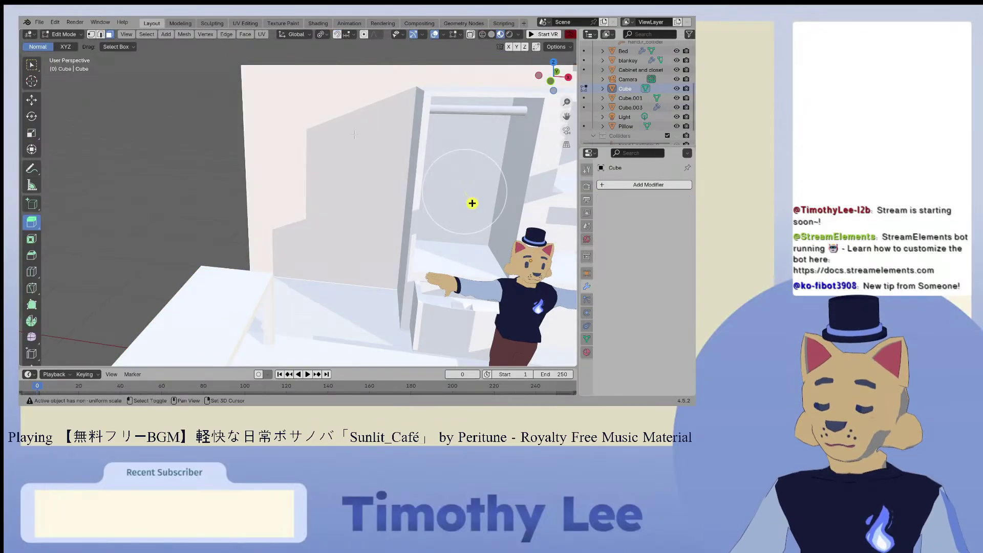
# Step: Separate the duplicated wall face by selection into its own object and switch editing to that new object
pyautogui.rightClick(355, 134)
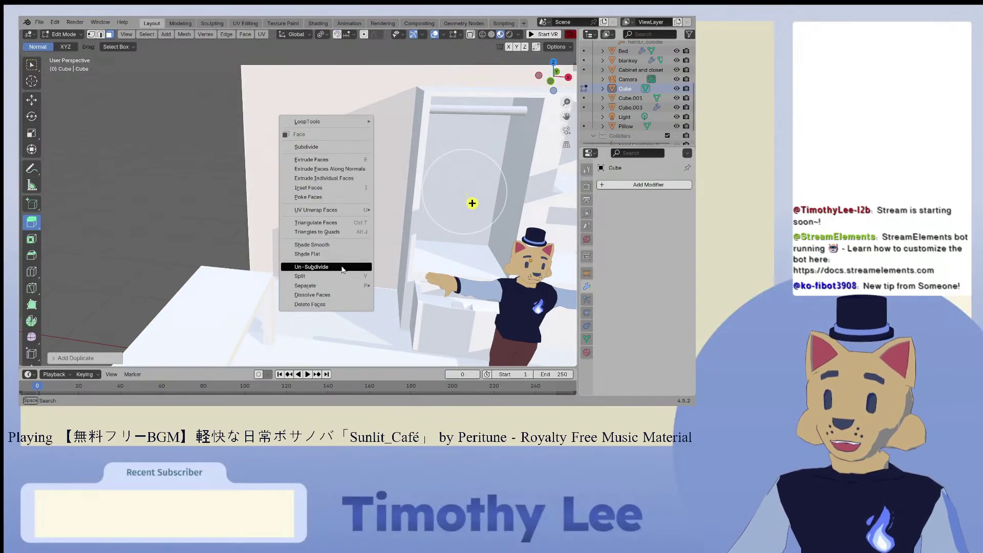
pyautogui.moveTo(343, 288)
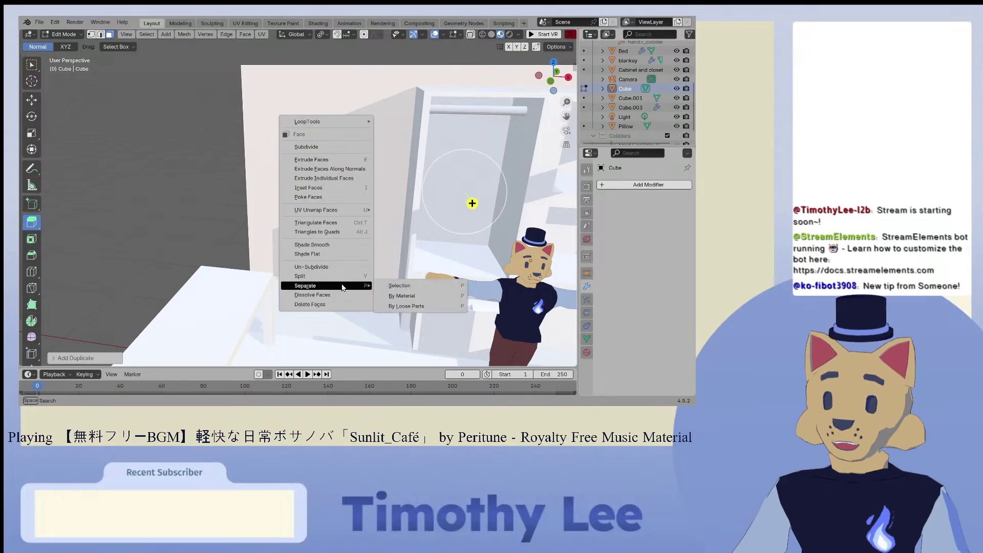
pyautogui.click(407, 286)
pyautogui.click(630, 98)
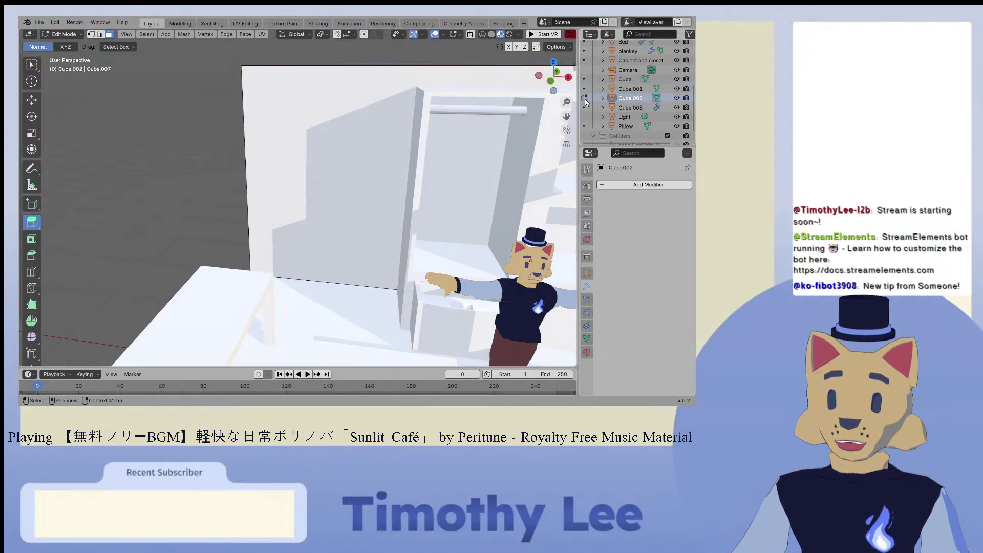
pyautogui.click(64, 35)
pyautogui.click(70, 65)
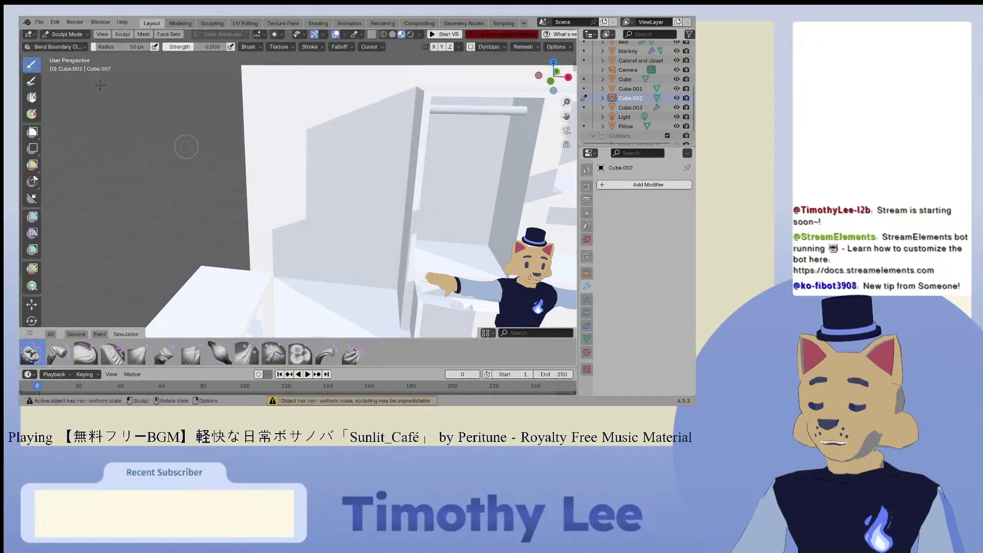
pyautogui.click(67, 34)
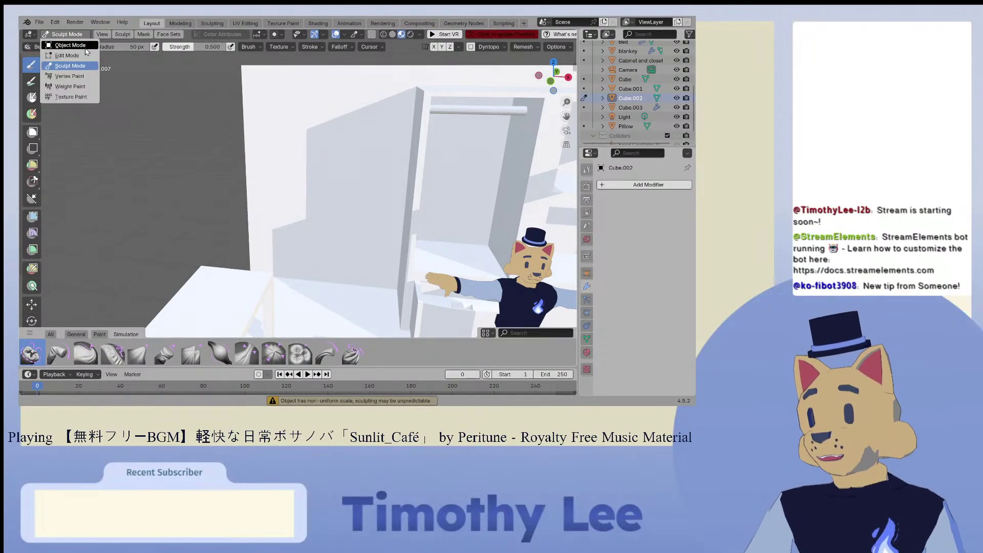
pyautogui.click(64, 55)
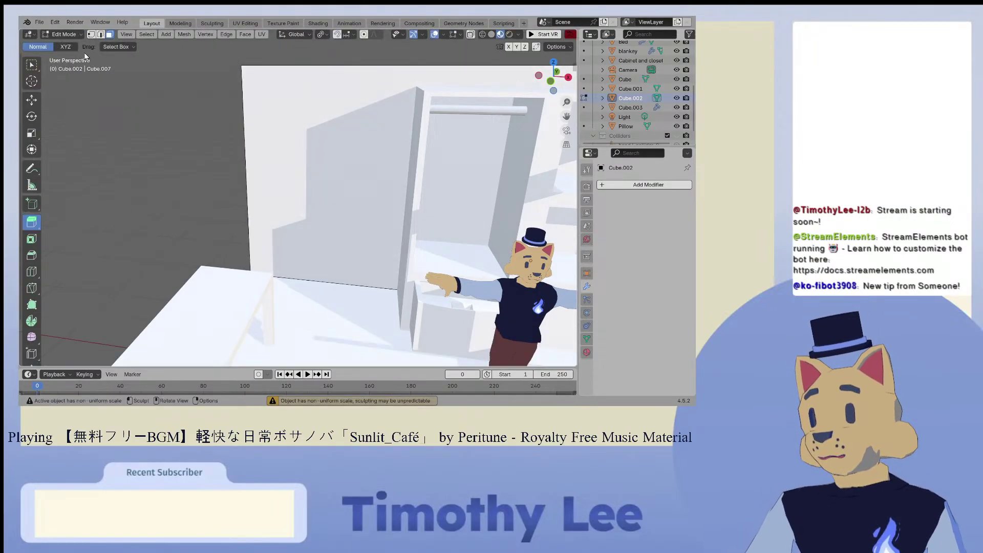
# Step: Select the whole separated wall face and subdivide it repeatedly into an even grid eight faces high
pyautogui.click(31, 239)
pyautogui.press('a')
pyautogui.press('c')
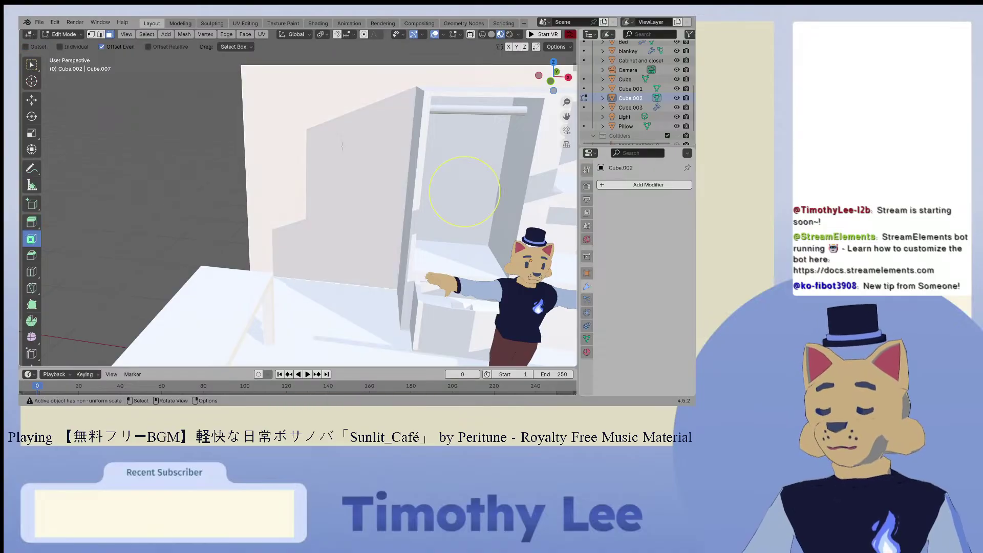
pyautogui.press('Escape')
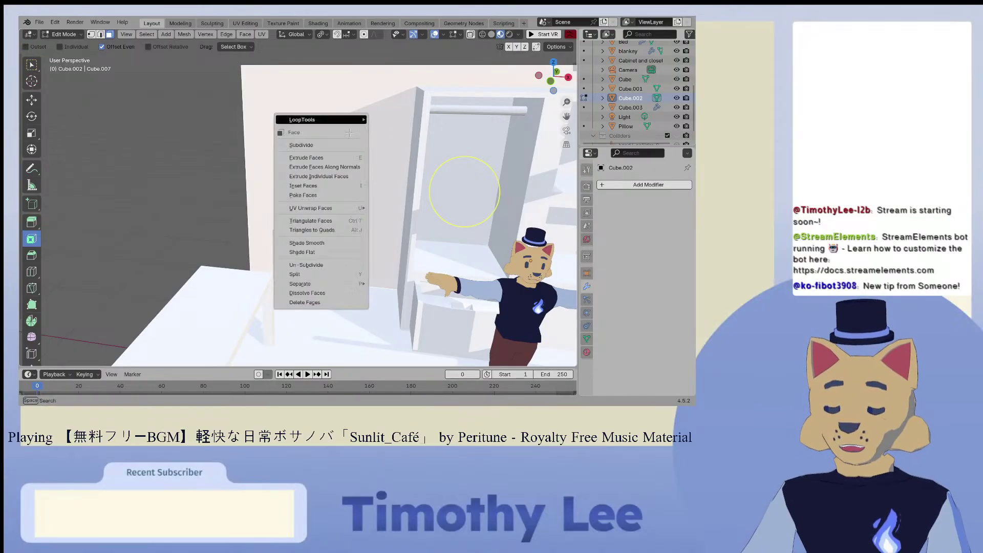
pyautogui.rightClick(349, 143)
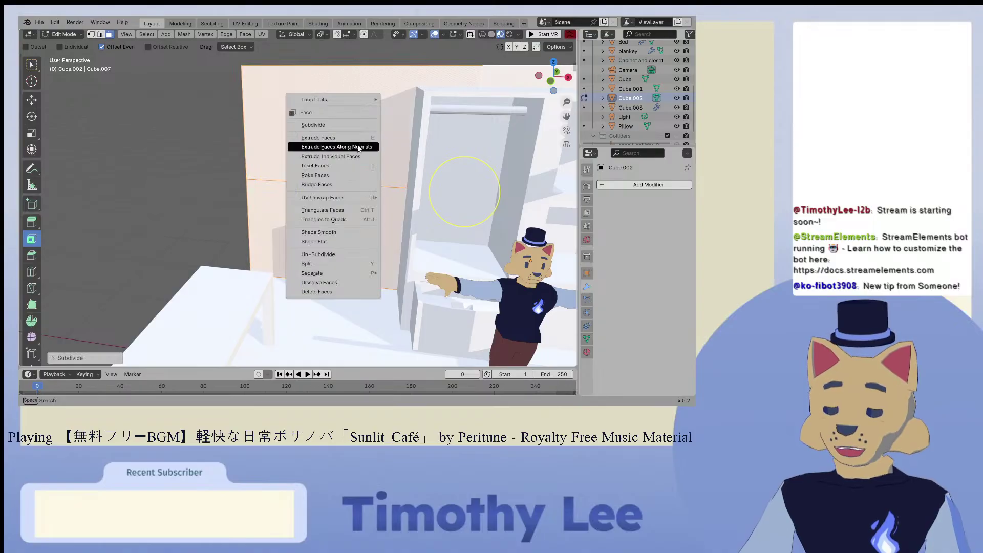
pyautogui.click(349, 145)
pyautogui.rightClick(353, 144)
pyautogui.click(353, 144)
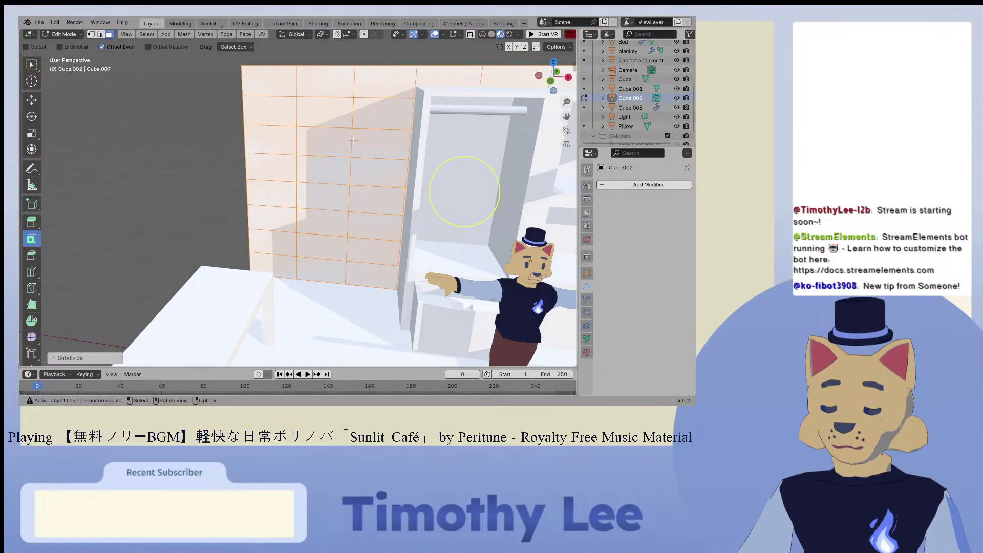
pyautogui.rightClick(352, 145)
pyautogui.click(352, 145)
pyautogui.hotkey('ctrl', 'z')
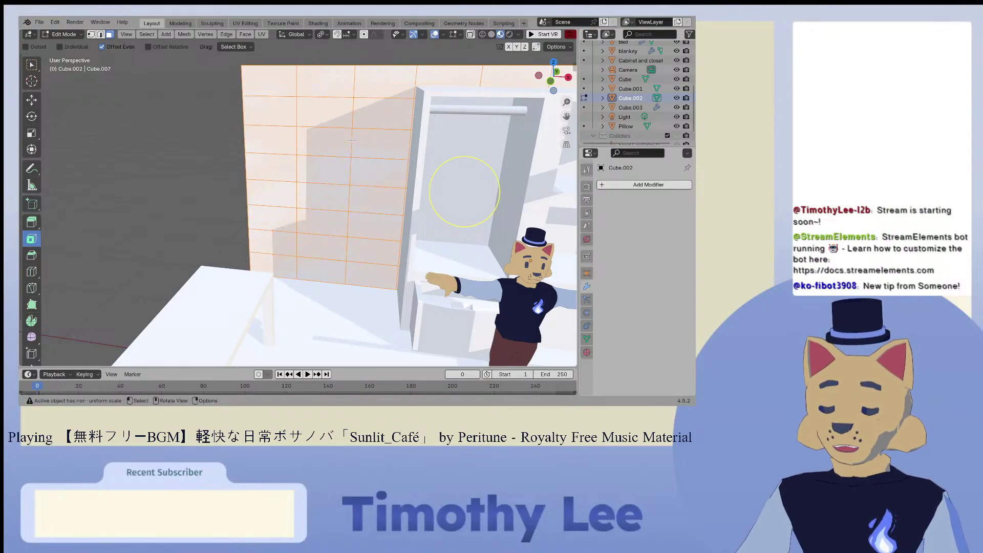
# Step: Inset a single grid face in the second row and second column of the subdivided wall copy
pyautogui.click(289, 124)
pyautogui.click(313, 118)
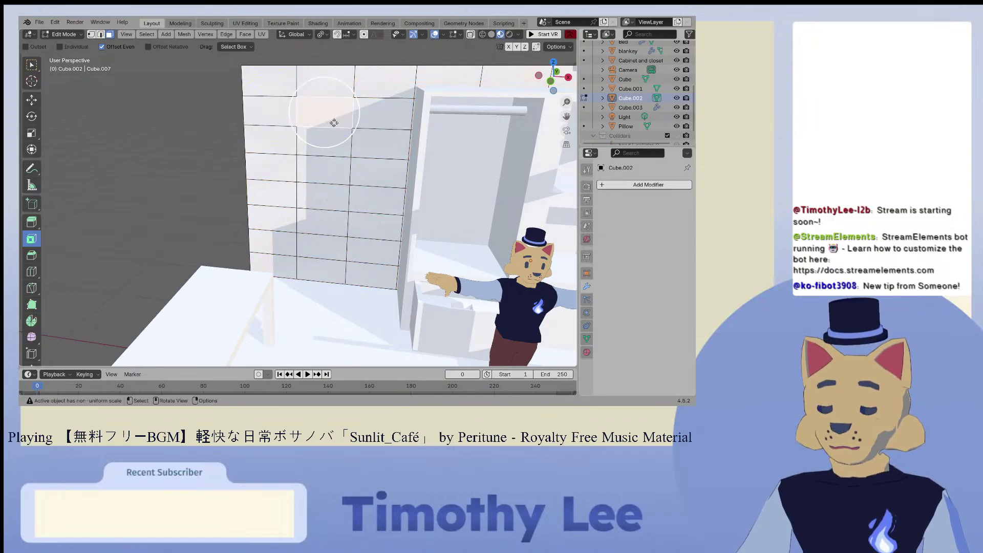
pyautogui.press('i')
pyautogui.click(329, 117)
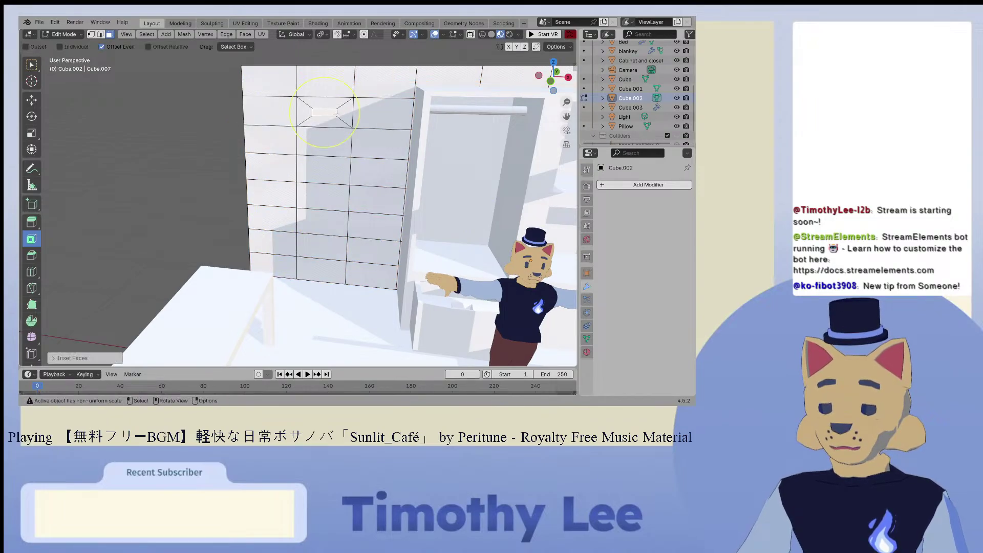
# Step: Subdivide the small inset face and round its faces into a circle with LoopTools Circle
pyautogui.rightClick(340, 113)
pyautogui.click(342, 114)
pyautogui.rightClick(341, 111)
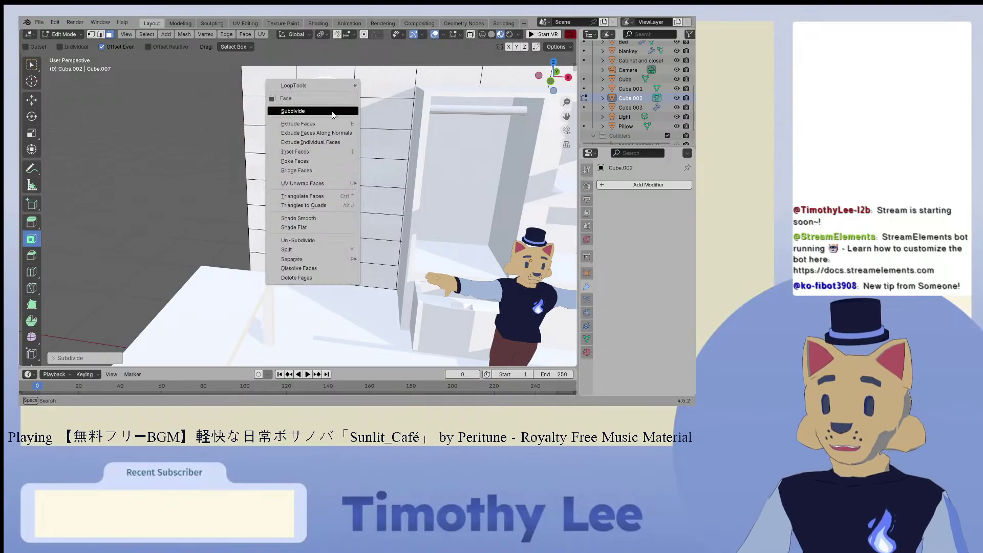
pyautogui.press('Escape')
pyautogui.press('c')
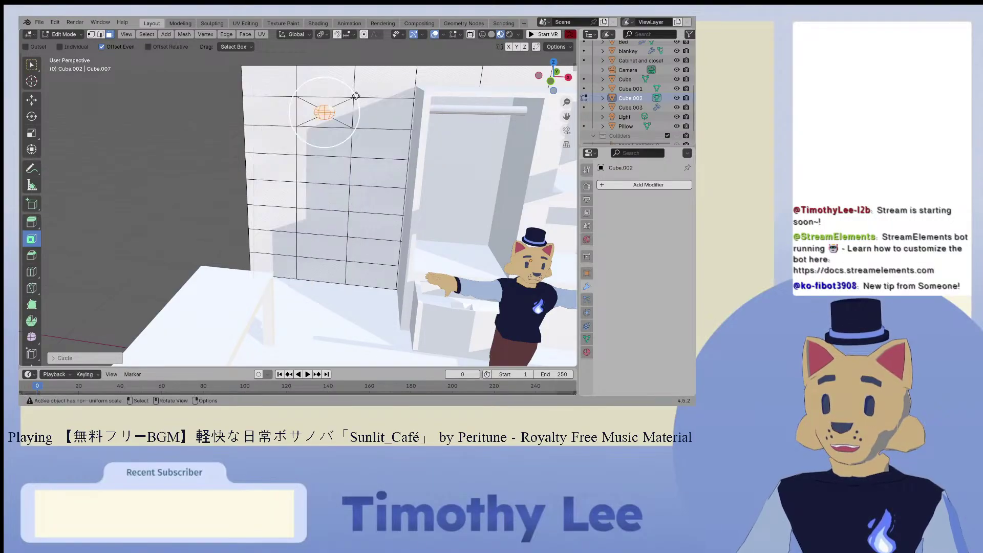
pyautogui.press('Escape')
# Step: Scale the round group of faces on the wall grid down to a smaller size
pyautogui.click(31, 132)
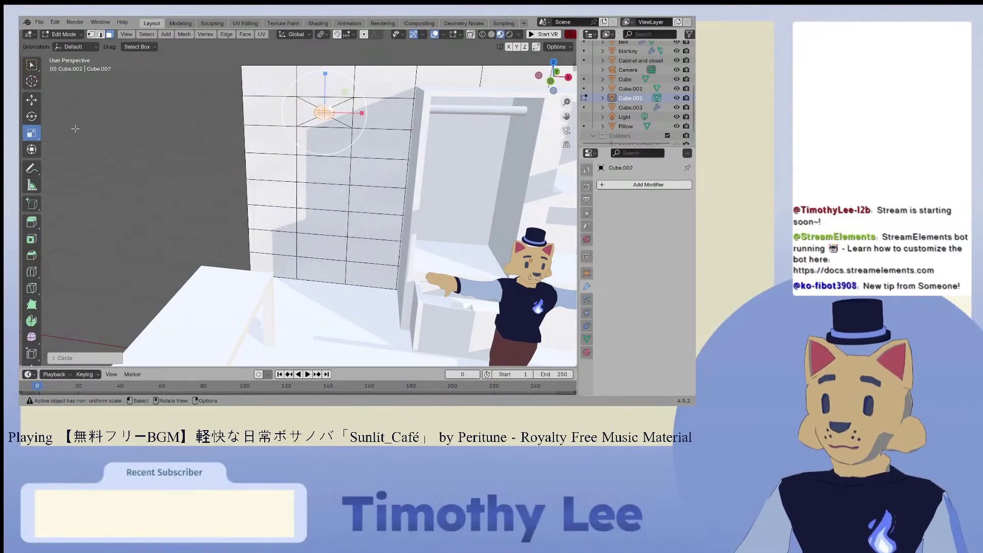
pyautogui.moveTo(345, 92)
pyautogui.mouseDown()
pyautogui.moveTo(338, 98)
pyautogui.moveTo(357, 98)
pyautogui.mouseUp()
pyautogui.moveTo(357, 97); pyautogui.dragTo(335, 100, button='middle')
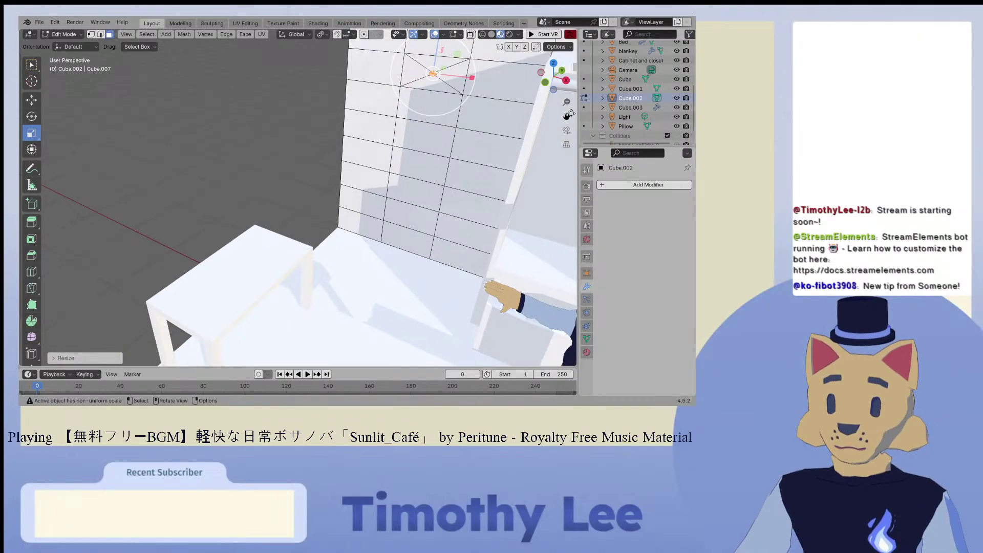
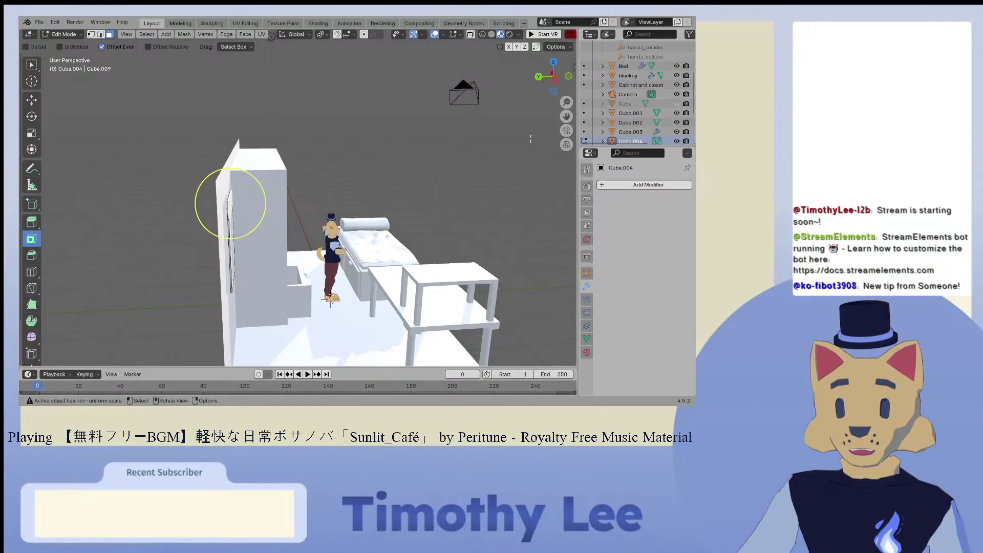
# Step: Unhide the Cube object and rename the table with the raised shelf as Desk
pyautogui.click(677, 108)
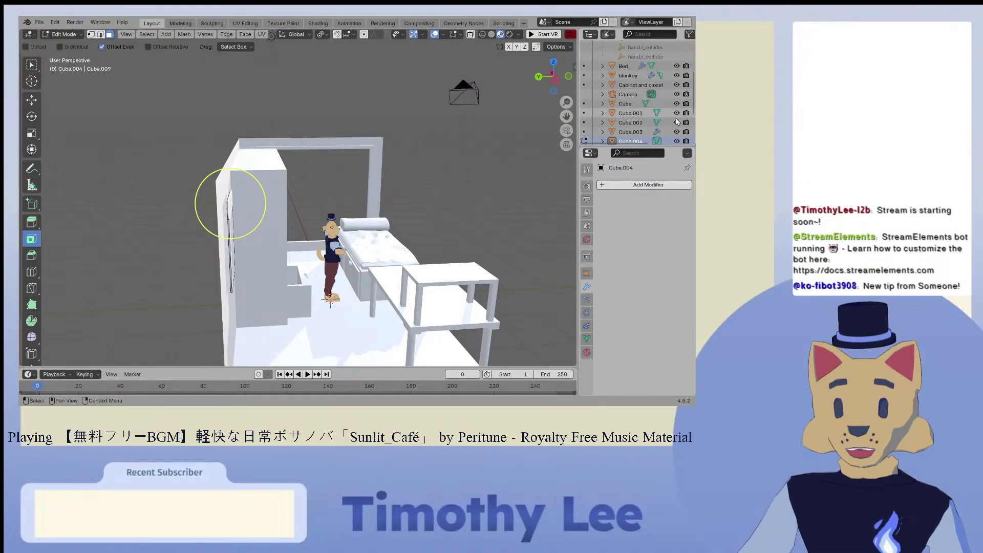
pyautogui.click(676, 123)
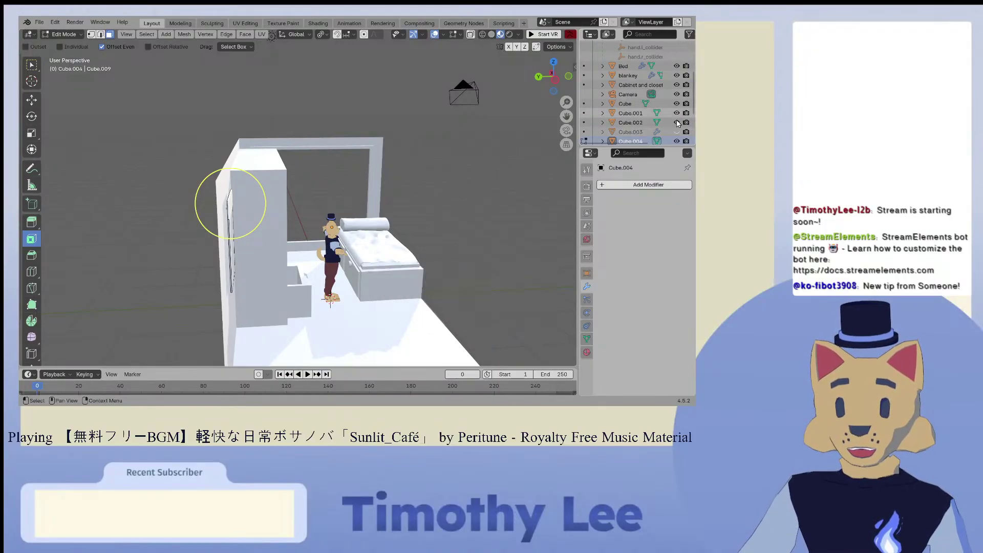
pyautogui.click(677, 123)
pyautogui.doubleClick(635, 132)
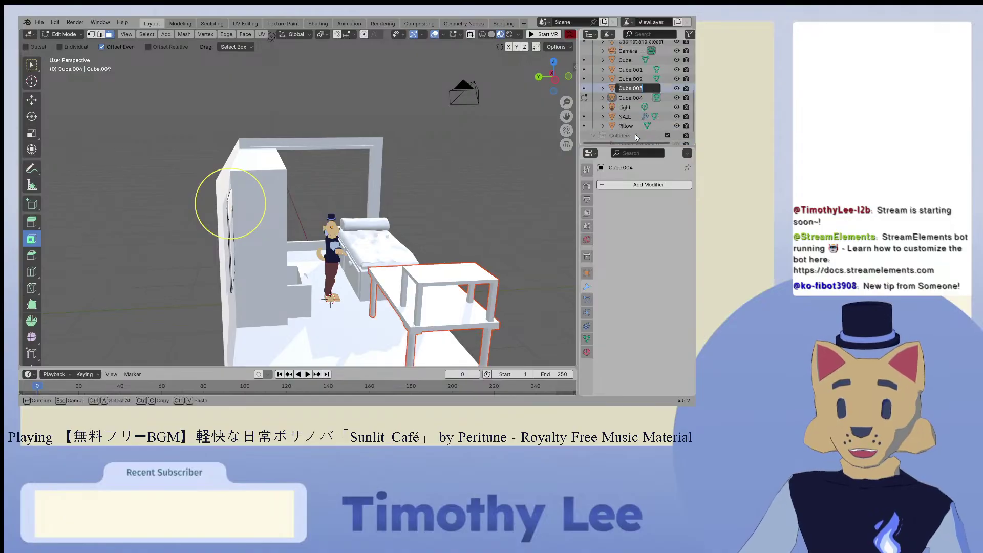
pyautogui.write('Desk')
pyautogui.press('Return')
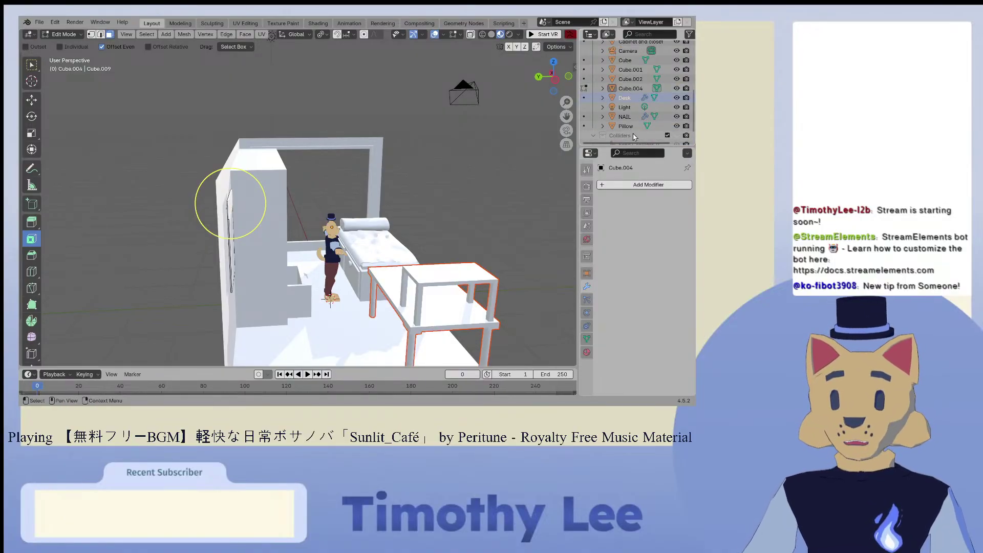
# Step: Hide the Cube, Cube.001 and Cube.002 objects so that the furniture stands without its walls and floor
pyautogui.moveTo(677, 81); pyautogui.dragTo(676, 69)
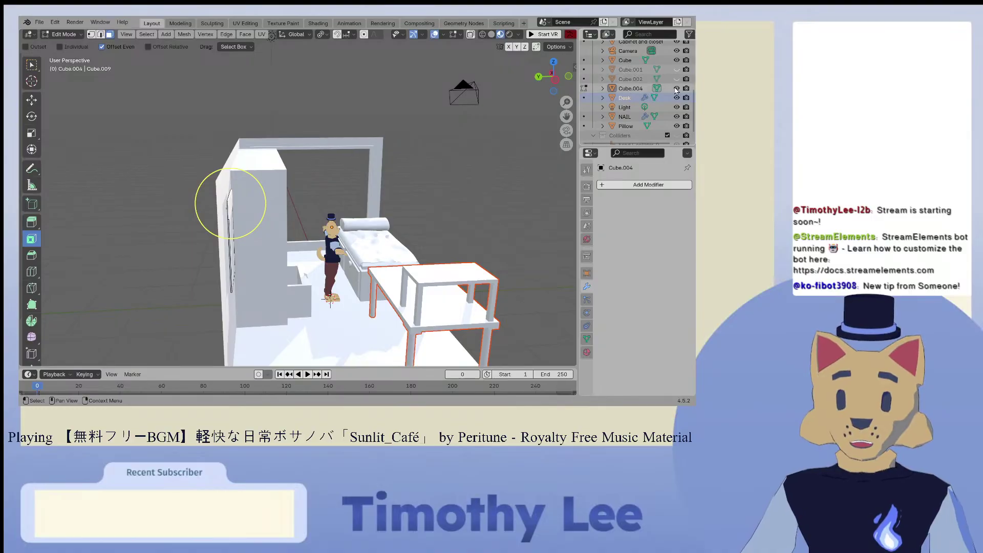
pyautogui.click(677, 80)
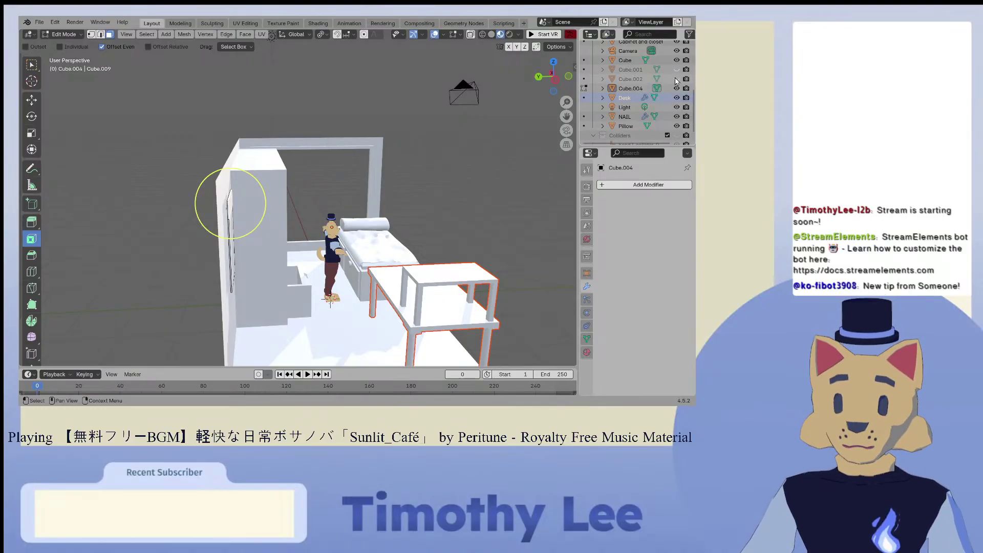
pyautogui.click(676, 70)
pyautogui.moveTo(676, 70); pyautogui.dragTo(677, 59)
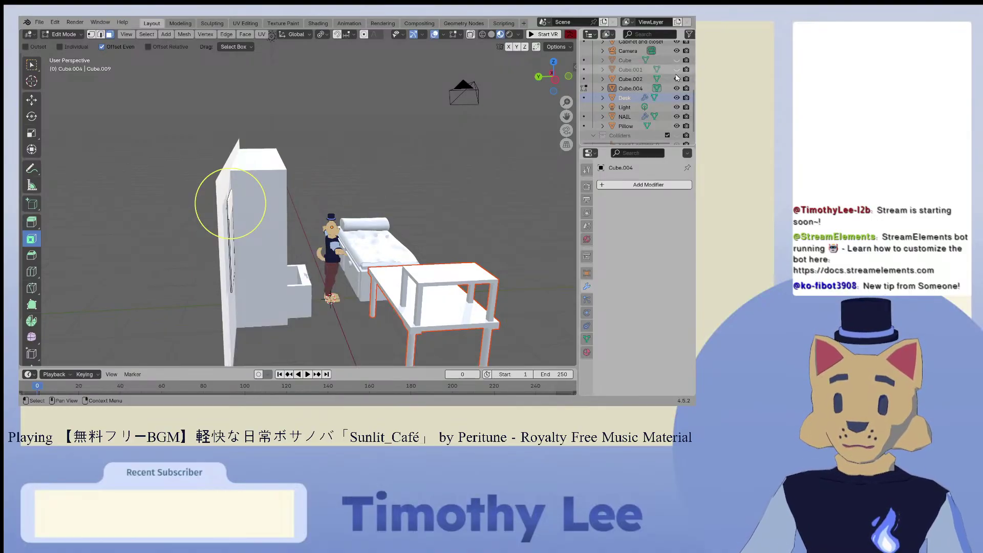
pyautogui.click(677, 80)
# Step: Select the front and back faces of the tall panel's upper section and inset both
pyautogui.moveTo(241, 220); pyautogui.dragTo(284, 210, button='middle')
pyautogui.scroll(-3, 284, 210)
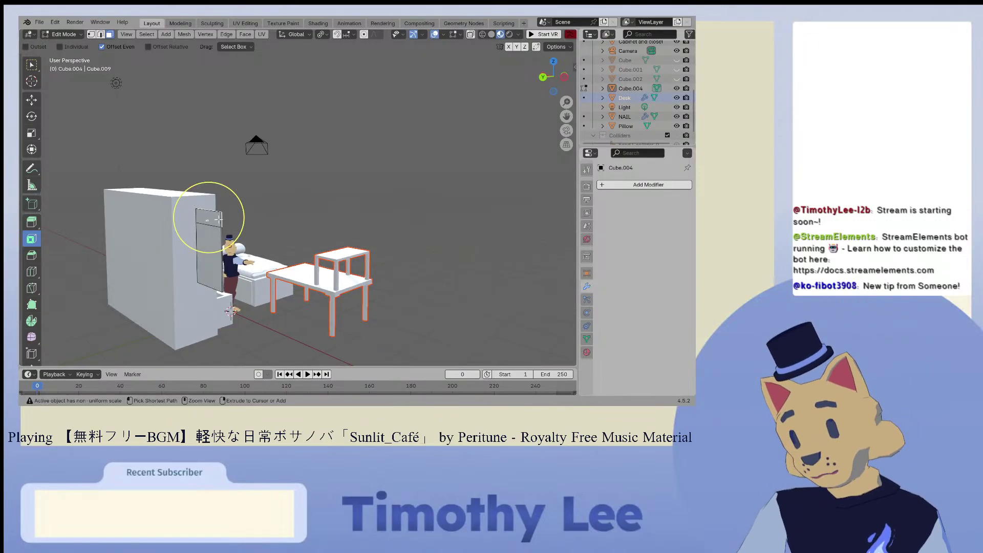
pyautogui.click(218, 219)
pyautogui.scroll(4, 224, 216)
pyautogui.scroll(4, 226, 216)
pyautogui.scroll(-3, 230, 214)
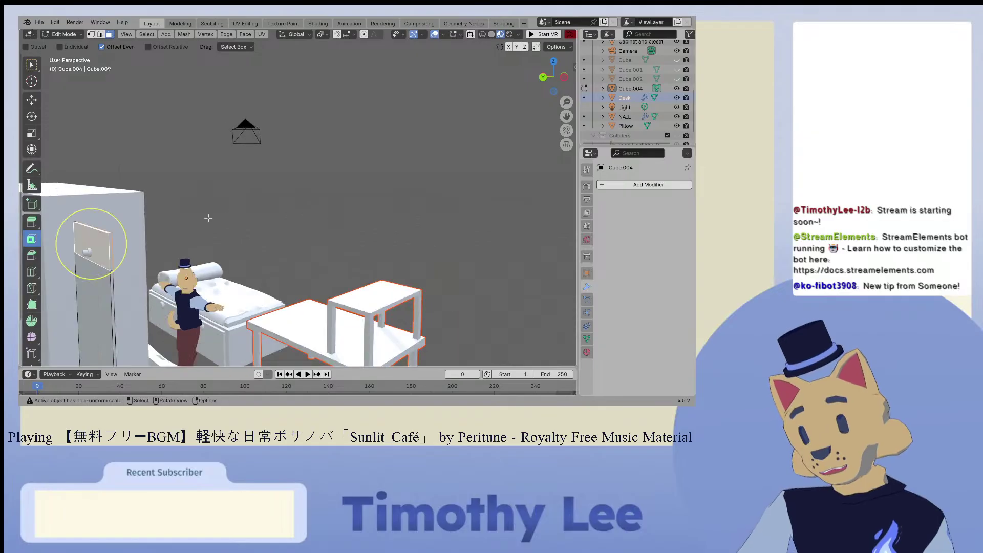
pyautogui.hotkey('ctrl', 'z')
pyautogui.click(97, 244)
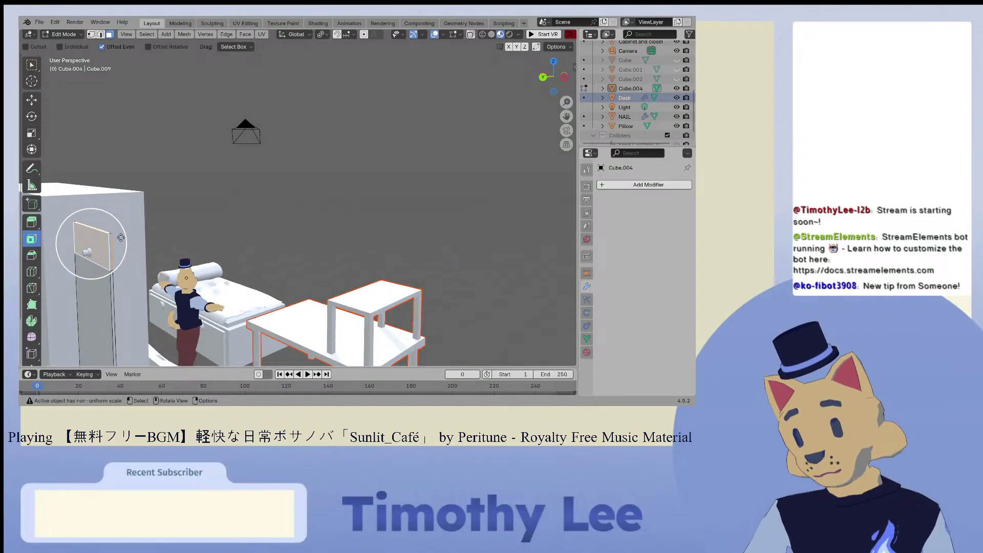
pyautogui.moveTo(120, 236); pyautogui.dragTo(120, 238)
pyautogui.moveTo(119, 238)
pyautogui.mouseDown(button='middle')
pyautogui.moveTo(123, 225)
pyautogui.moveTo(111, 222)
pyautogui.moveTo(128, 224)
pyautogui.mouseUp(button='middle')
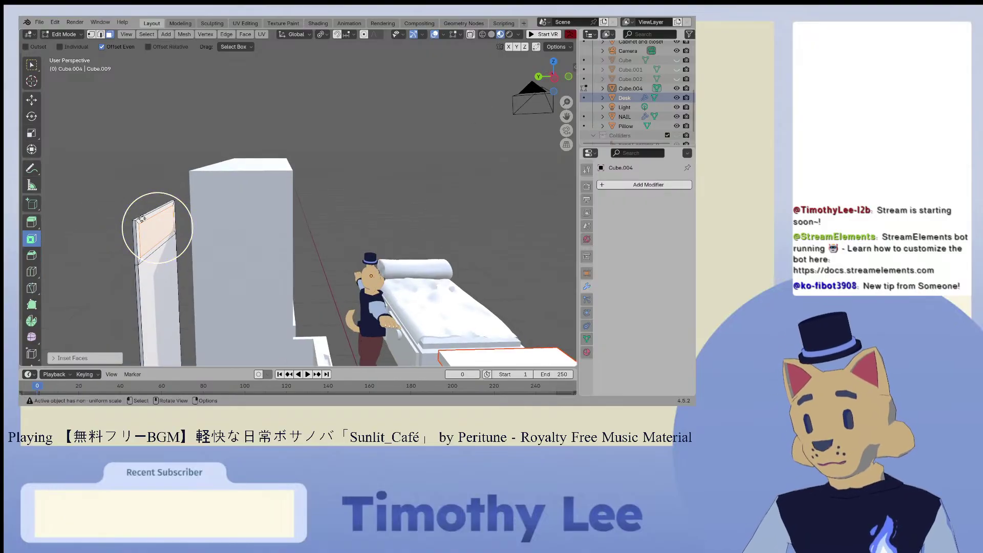
# Step: Bridge the two inset faces with LoopTools Bridge to cut a rectangular opening through the panel around the nail
pyautogui.rightClick(152, 207)
pyautogui.moveTo(152, 207)
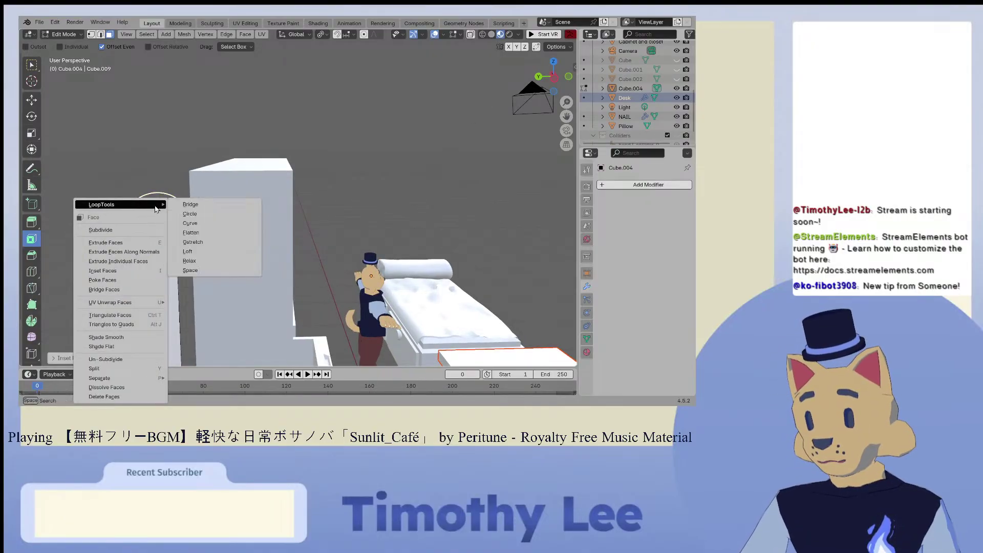
pyautogui.click(190, 208)
pyautogui.moveTo(190, 209)
pyautogui.mouseDown(button='middle')
pyautogui.moveTo(207, 218)
pyautogui.moveTo(184, 227)
pyautogui.mouseUp(button='middle')
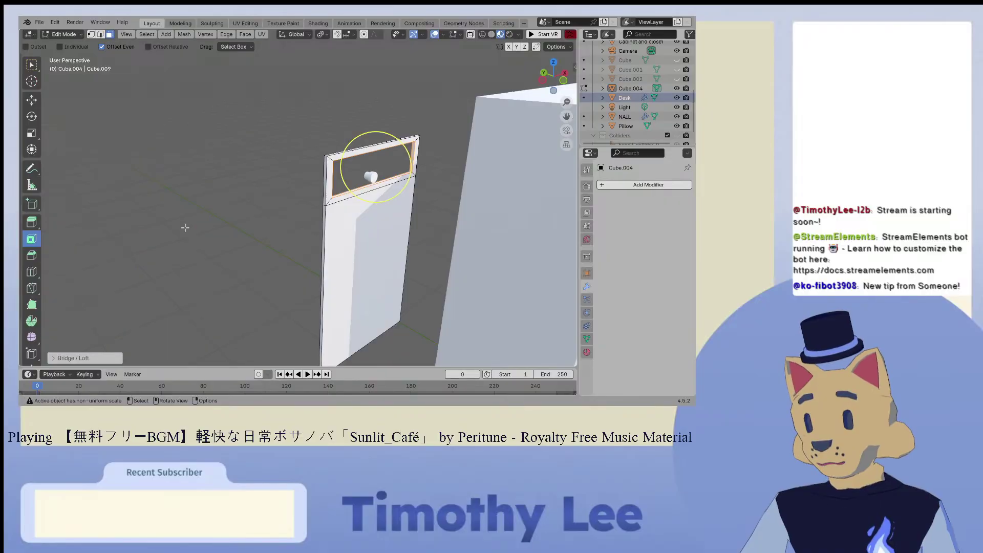
pyautogui.scroll(3, 253, 206)
pyautogui.scroll(2, 364, 177)
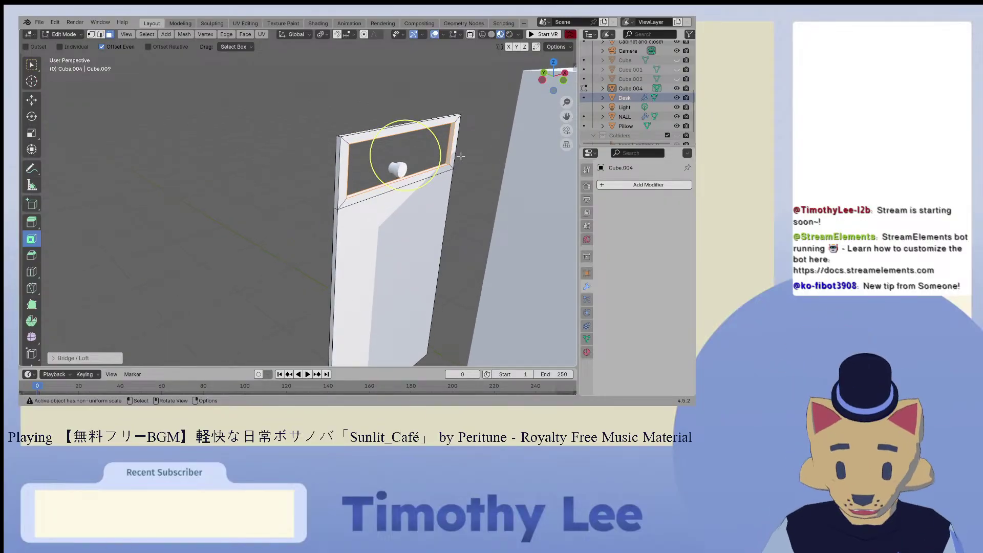
pyautogui.moveTo(461, 157); pyautogui.dragTo(406, 131, button='middle')
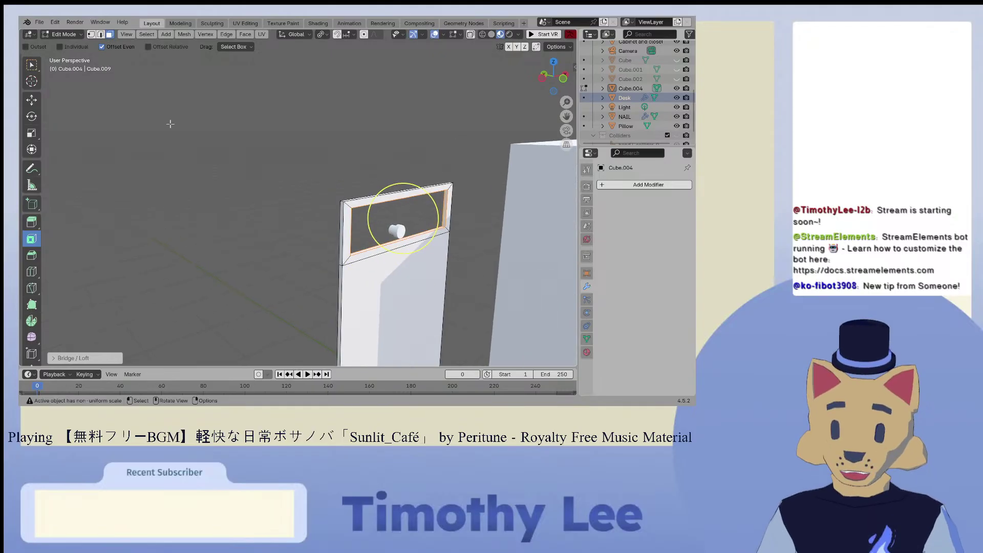
# Step: Return the tall panel to Object Mode and have it selected with the Move tool active
pyautogui.click(31, 100)
pyautogui.click(376, 195)
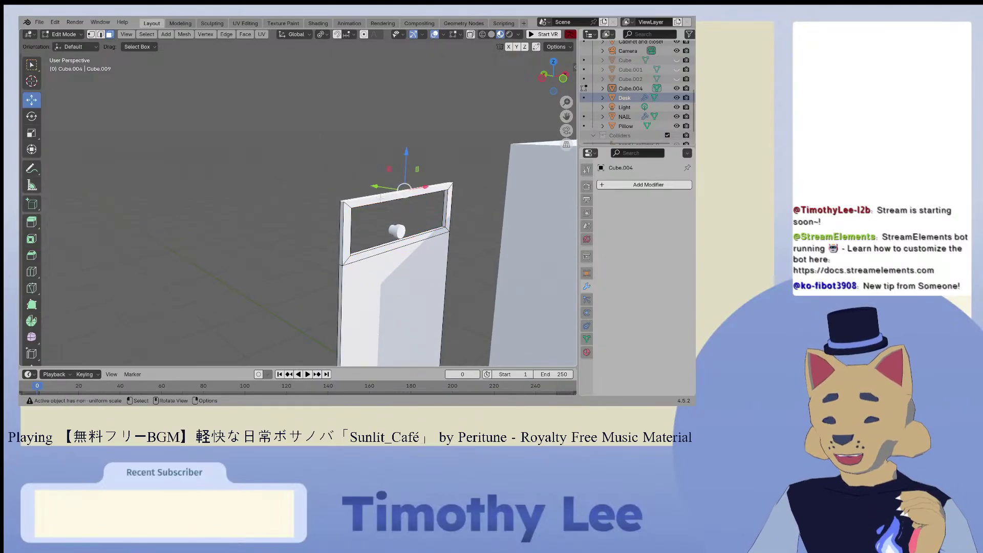
pyautogui.moveTo(376, 195); pyautogui.dragTo(409, 202, button='middle')
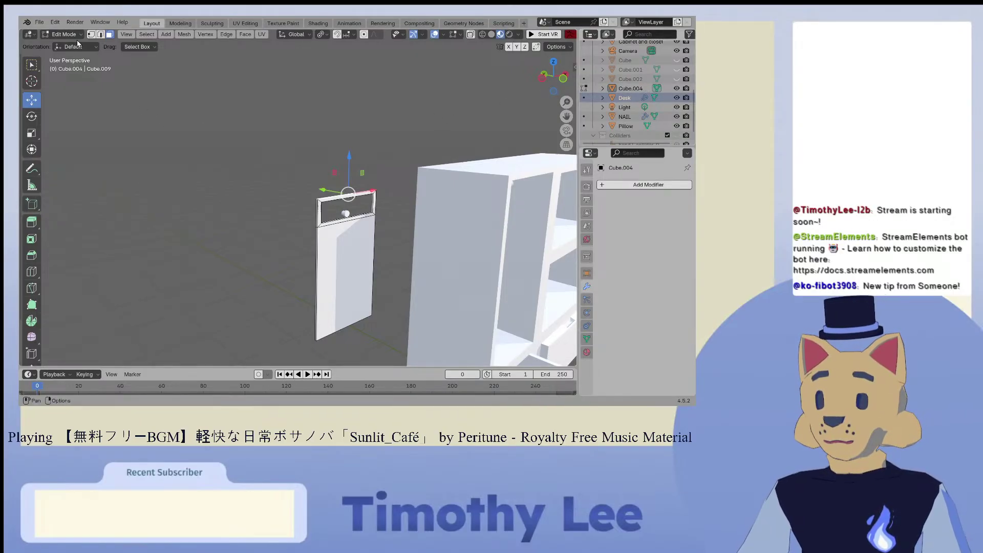
pyautogui.click(62, 34)
pyautogui.click(66, 42)
pyautogui.click(367, 188)
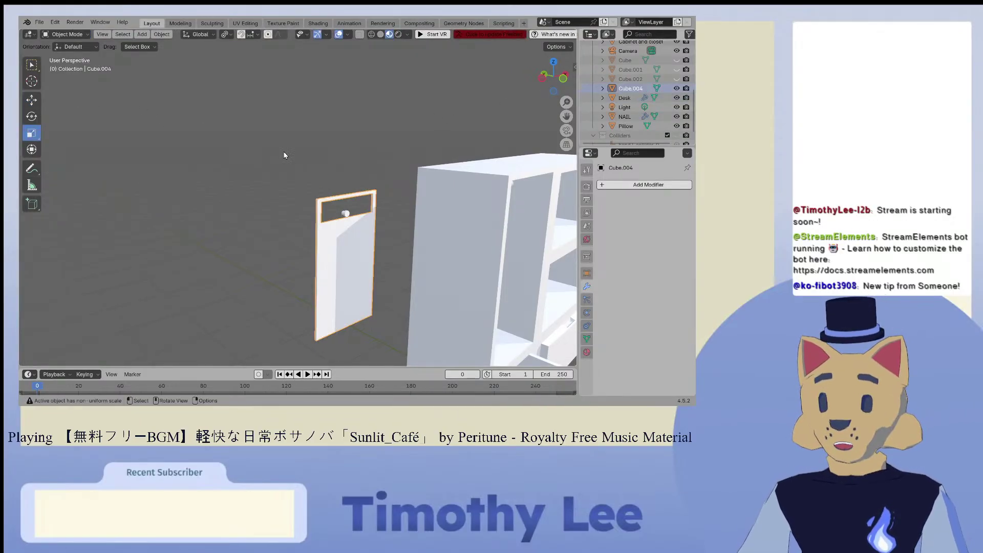
pyautogui.click(31, 100)
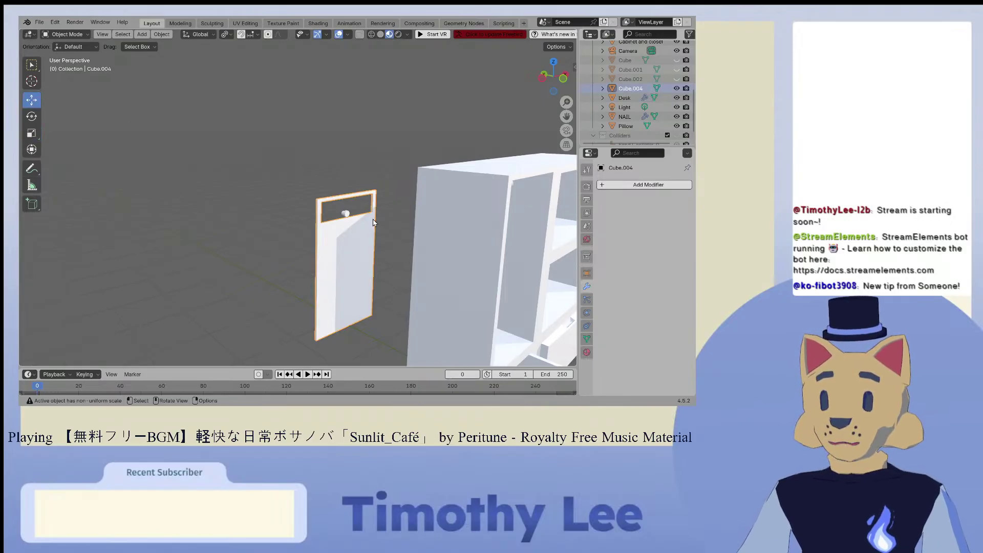
pyautogui.scroll(-6, 385, 222)
pyautogui.scroll(3, 416, 226)
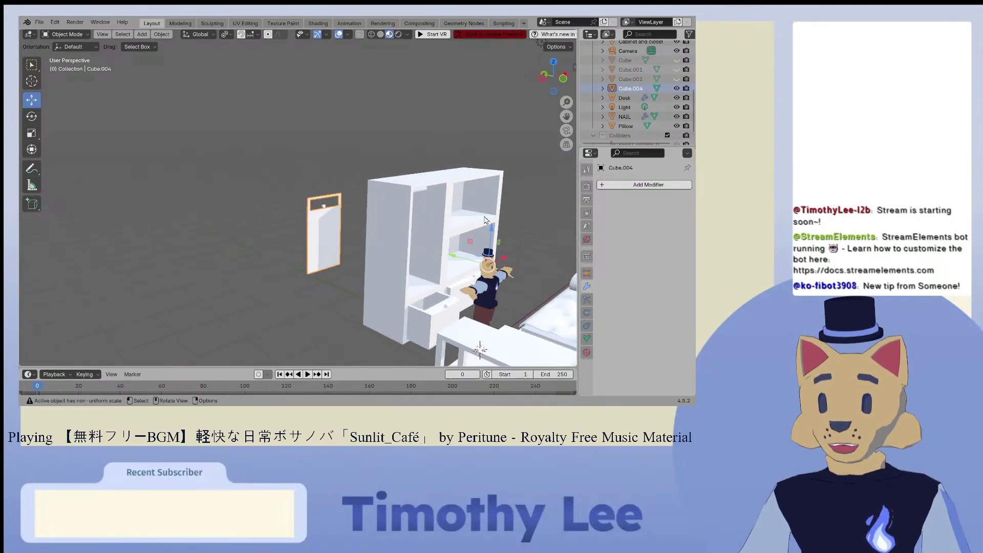
# Step: Lower the tall panel slightly onto the nail, then shift its whole mesh along Y toward the wall in Edit Mode
pyautogui.moveTo(493, 231); pyautogui.dragTo(490, 238)
pyautogui.scroll(6, 389, 186)
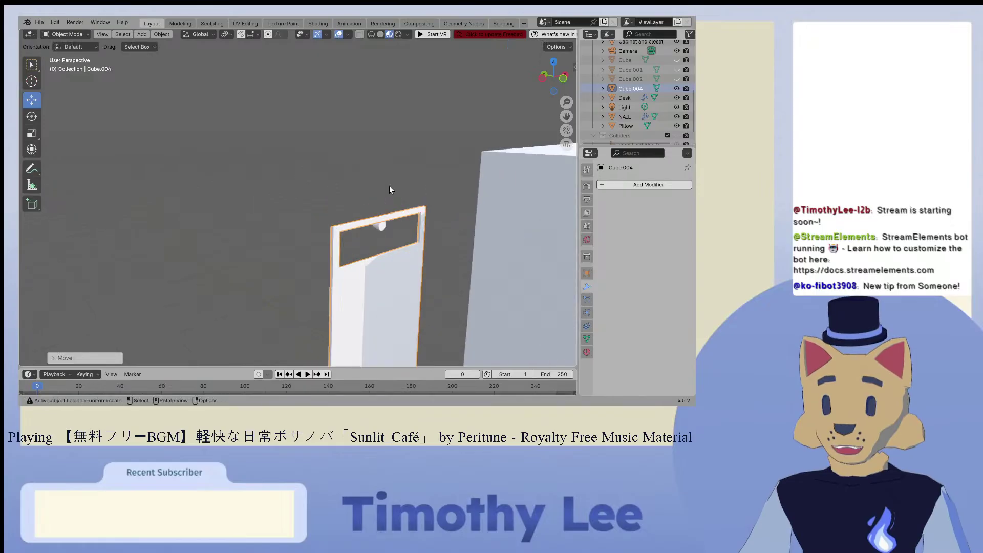
pyautogui.moveTo(391, 189); pyautogui.dragTo(429, 187, button='middle')
pyautogui.scroll(-7, 435, 187)
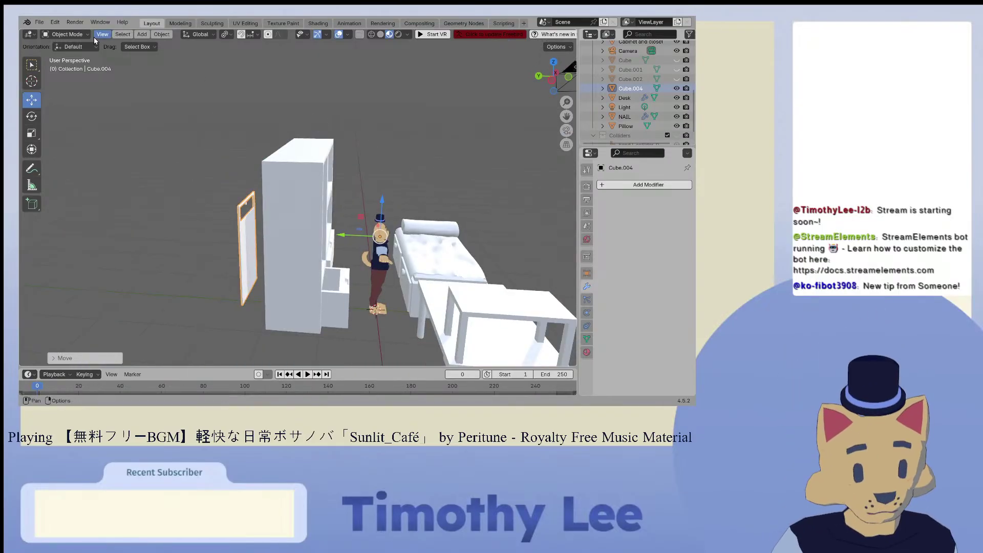
pyautogui.click(66, 34)
pyautogui.click(65, 53)
pyautogui.scroll(4, 101, 114)
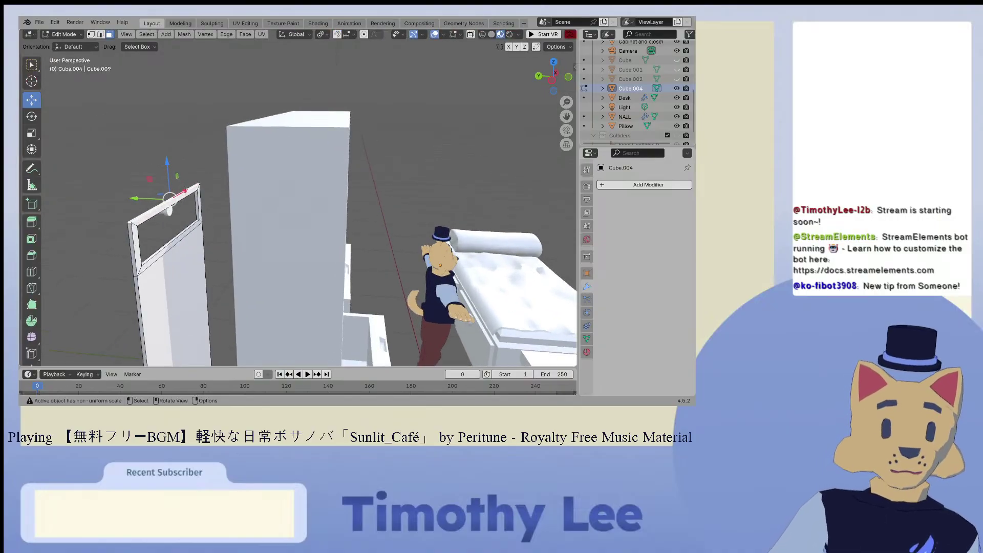
pyautogui.press('a')
pyautogui.moveTo(157, 261); pyautogui.dragTo(167, 231)
pyautogui.hotkey('alt', 'a')
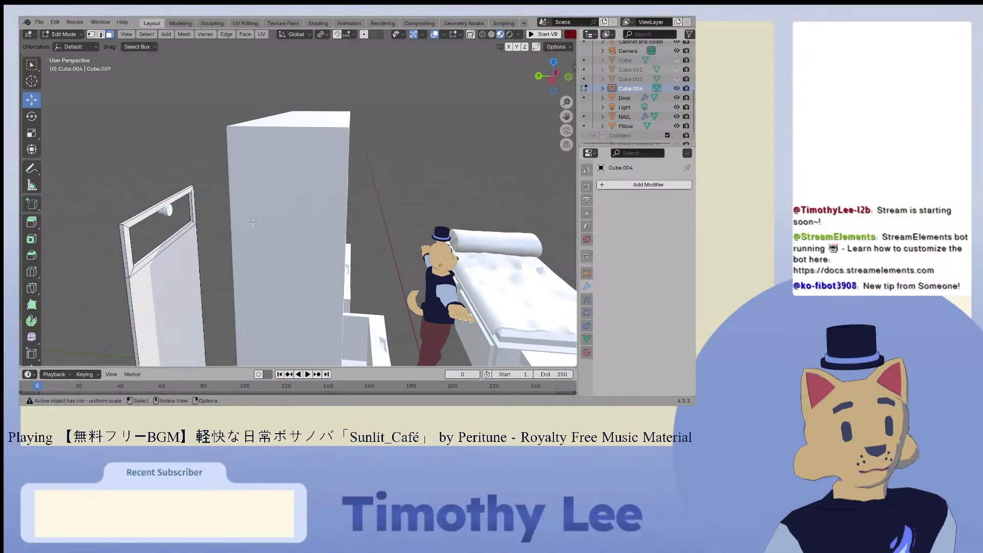
# Step: Unhide the Cube wall and floor object and return the tall panel to Object Mode
pyautogui.scroll(-6, 241, 208)
pyautogui.scroll(6, 255, 198)
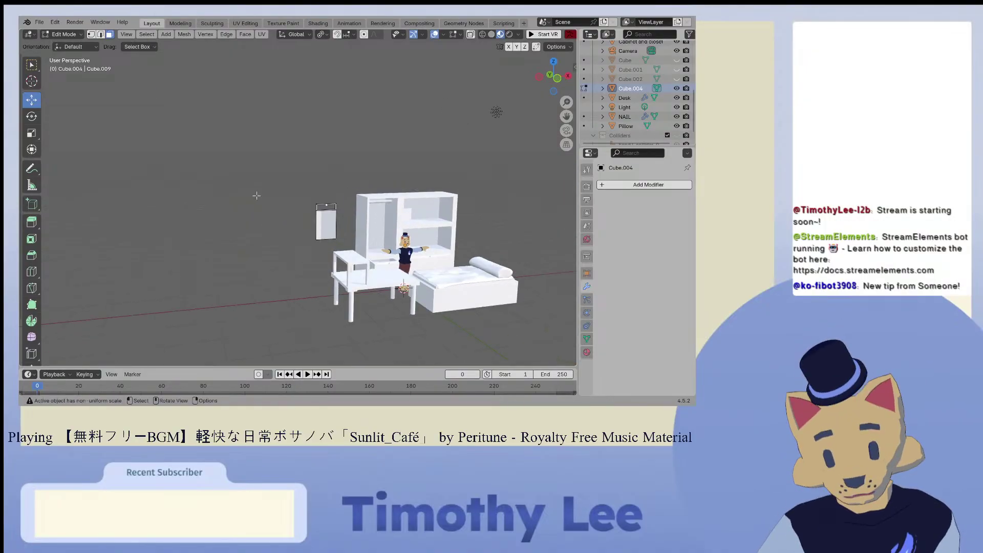
pyautogui.moveTo(248, 193); pyautogui.dragTo(185, 149, button='middle')
pyautogui.click(677, 60)
pyautogui.click(61, 34)
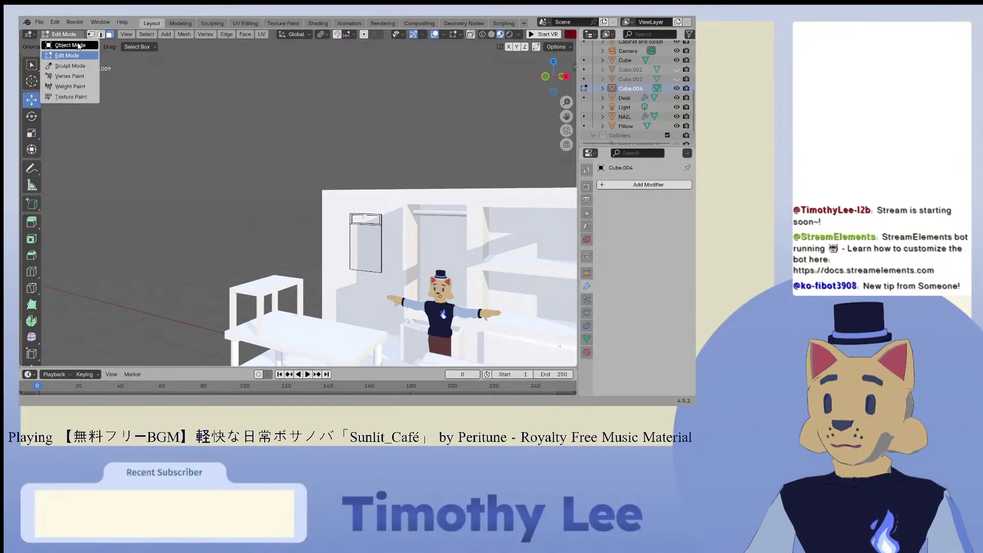
pyautogui.click(61, 45)
# Step: Examine the furnished room from several angles, including the hanging panel, cabinet, desk and bed
pyautogui.moveTo(408, 170)
pyautogui.mouseDown(button='middle')
pyautogui.moveTo(502, 185)
pyautogui.moveTo(513, 201)
pyautogui.moveTo(538, 204)
pyautogui.moveTo(400, 174)
pyautogui.mouseUp(button='middle')
pyautogui.scroll(-6, 394, 174)
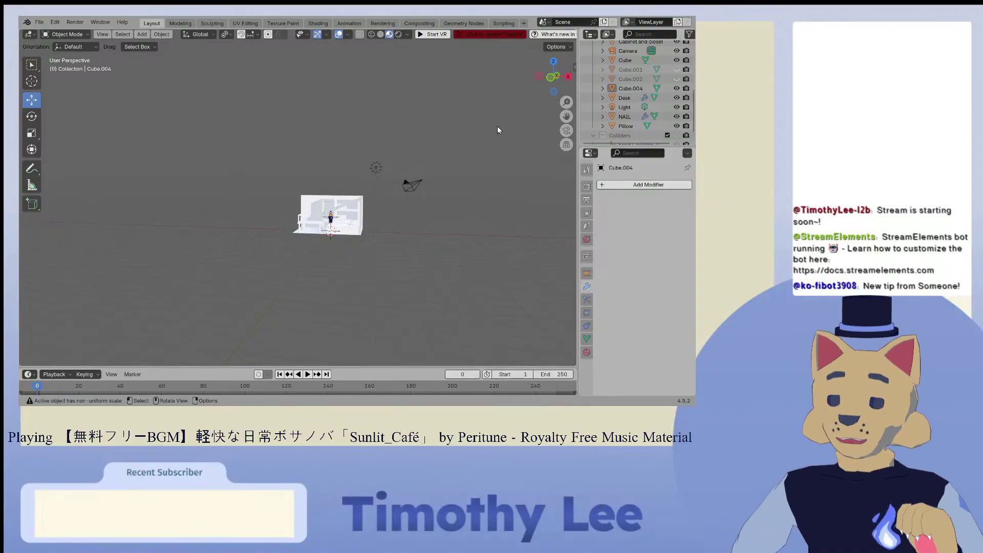
pyautogui.moveTo(566, 116); pyautogui.dragTo(143, 92)
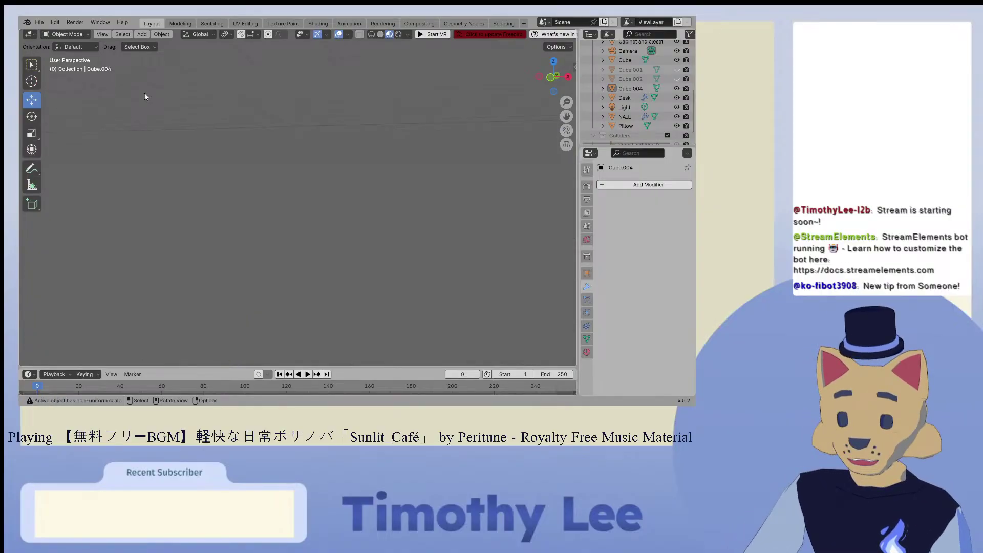
pyautogui.moveTo(567, 116); pyautogui.dragTo(407, 152)
pyautogui.moveTo(88, 272); pyautogui.dragTo(346, 268, button='middle')
pyautogui.scroll(-2, 344, 267)
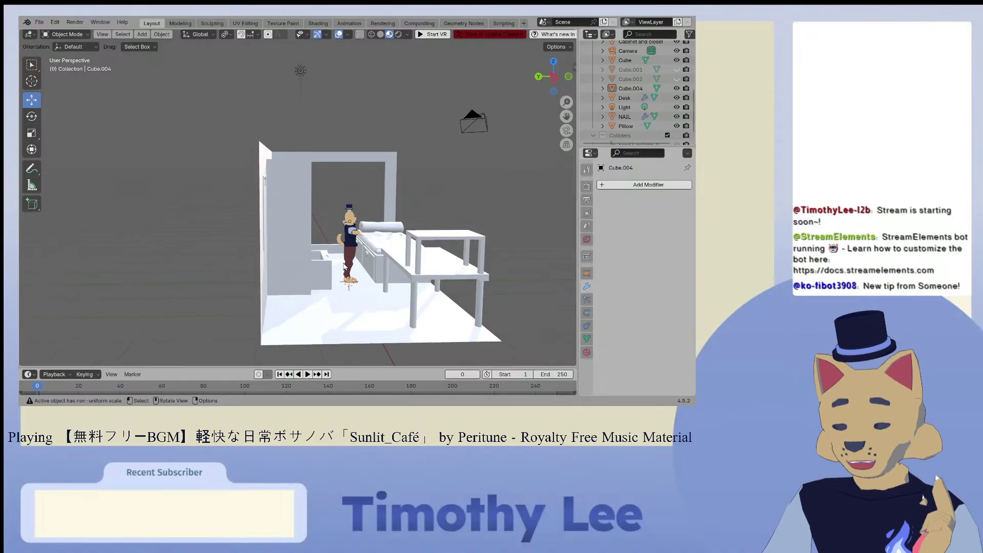
pyautogui.moveTo(345, 266); pyautogui.dragTo(242, 252, button='middle')
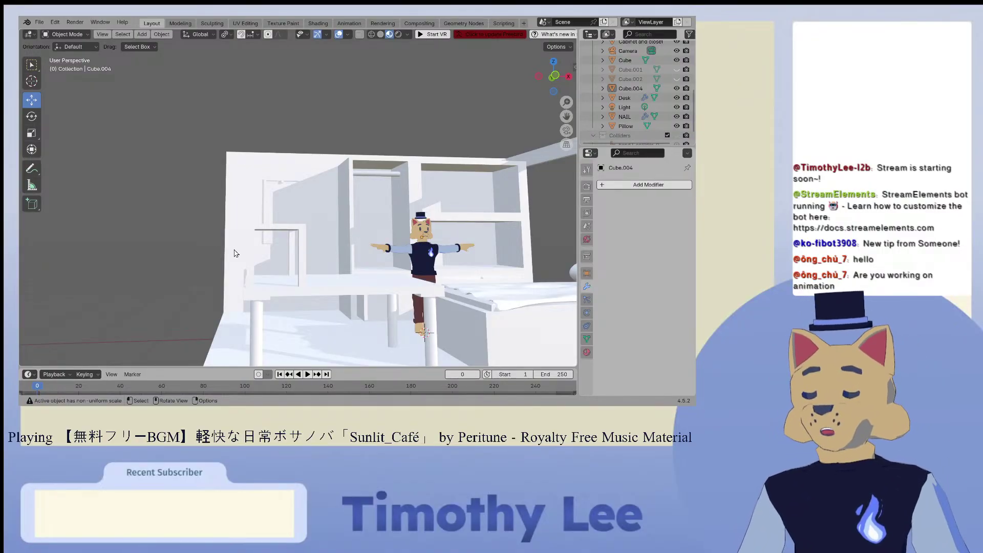
pyautogui.scroll(-7, 248, 166)
pyautogui.moveTo(249, 165); pyautogui.dragTo(334, 184, button='middle')
pyautogui.scroll(8, 359, 169)
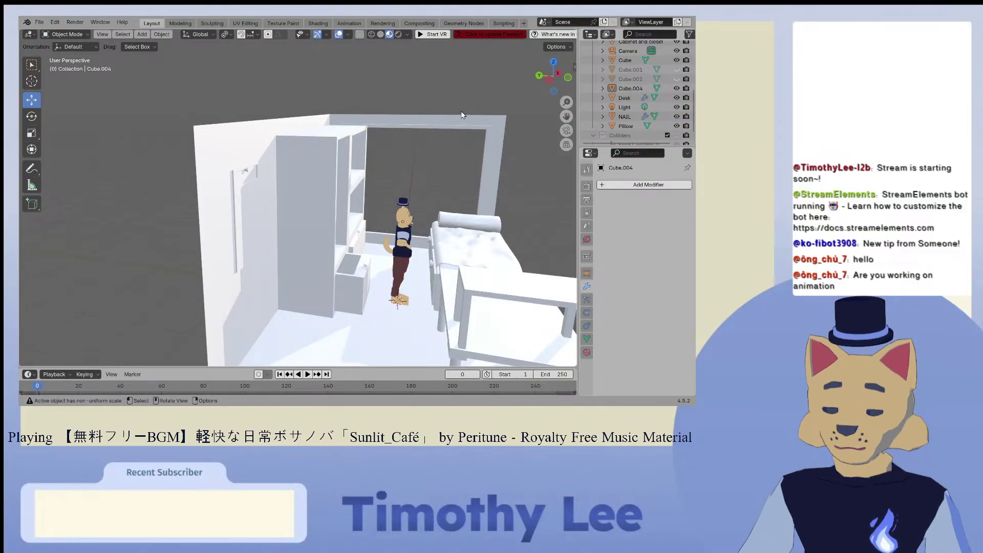
pyautogui.moveTo(561, 115); pyautogui.dragTo(441, 71)
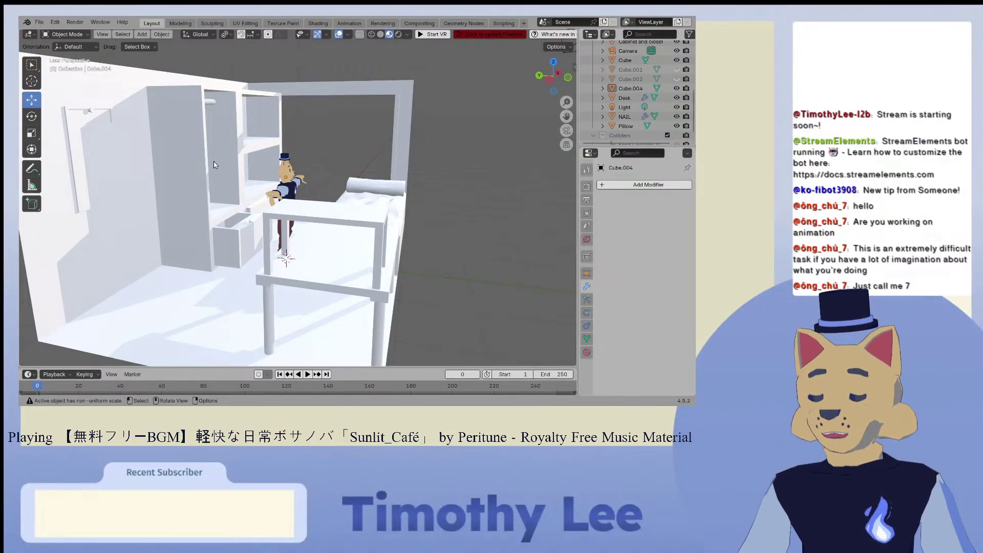
pyautogui.scroll(-5, 446, 153)
pyautogui.moveTo(446, 153); pyautogui.dragTo(331, 166, button='middle')
pyautogui.scroll(6, 331, 165)
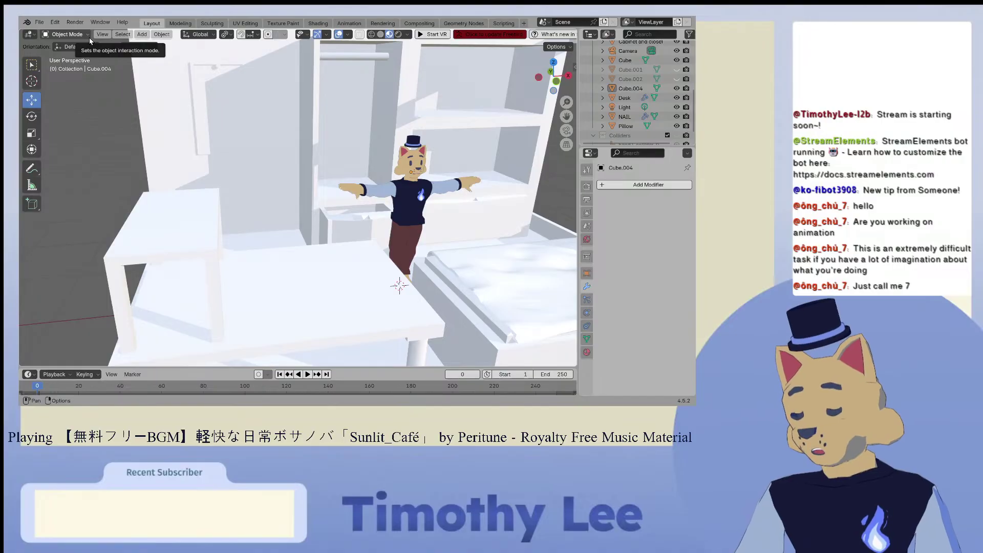
pyautogui.moveTo(231, 102); pyautogui.dragTo(368, 109, button='middle')
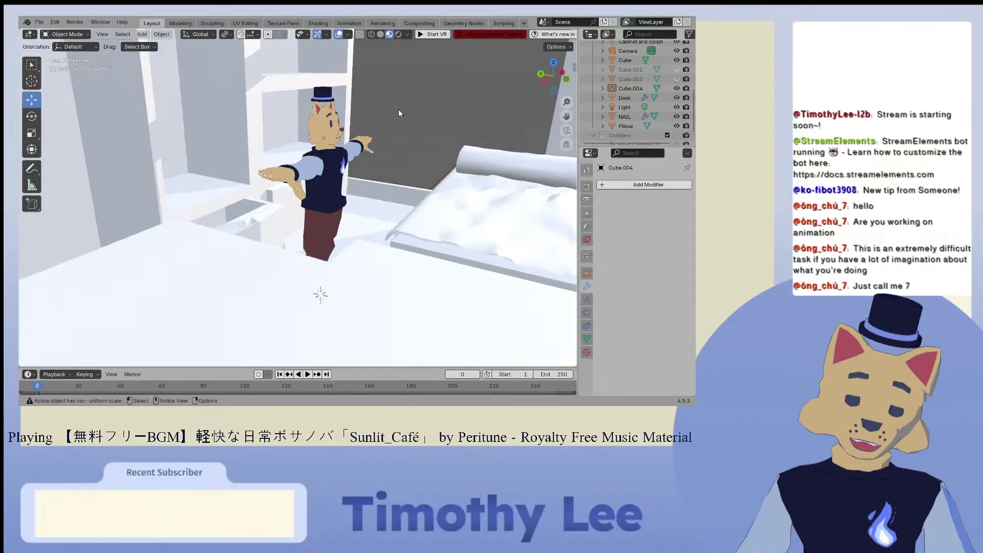
# Step: Inspect the blanket, cabinet, desk and bed by selecting them in turn
pyautogui.click(508, 203)
pyautogui.moveTo(438, 183); pyautogui.dragTo(383, 171, button='middle')
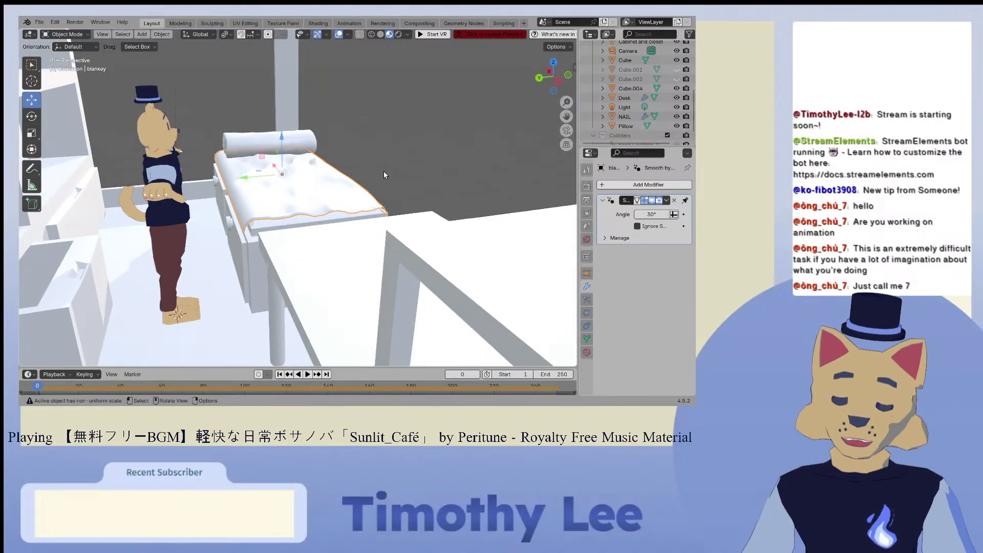
pyautogui.click(272, 143)
pyautogui.click(278, 171)
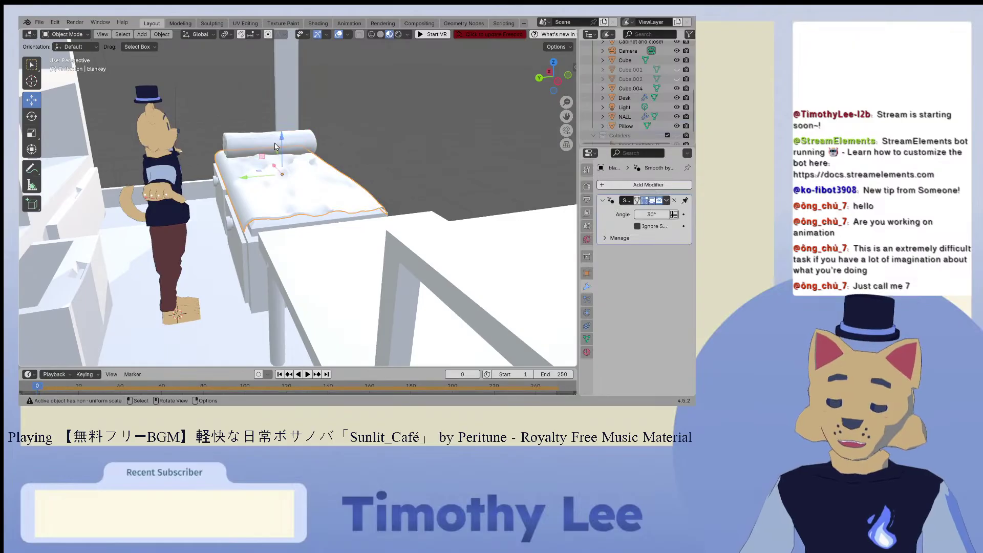
pyautogui.click(274, 144)
pyautogui.click(279, 170)
pyautogui.click(276, 151)
pyautogui.click(279, 169)
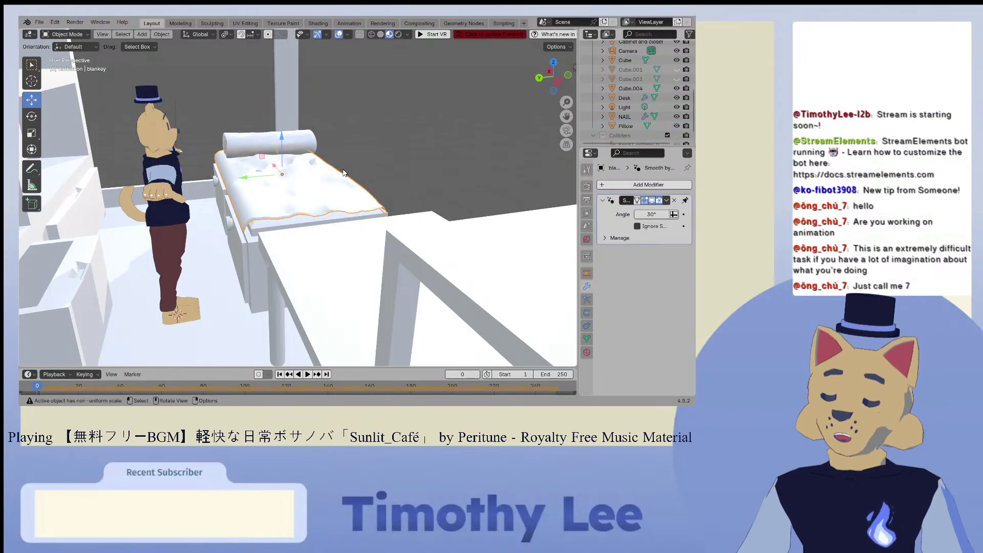
pyautogui.scroll(-6, 403, 127)
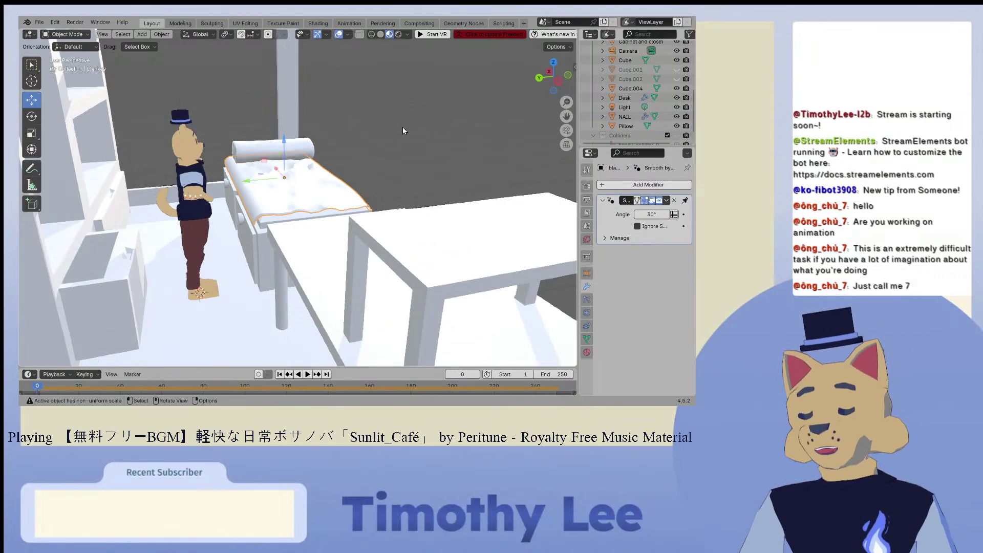
pyautogui.moveTo(407, 127); pyautogui.dragTo(374, 141, button='middle')
pyautogui.scroll(4, 342, 164)
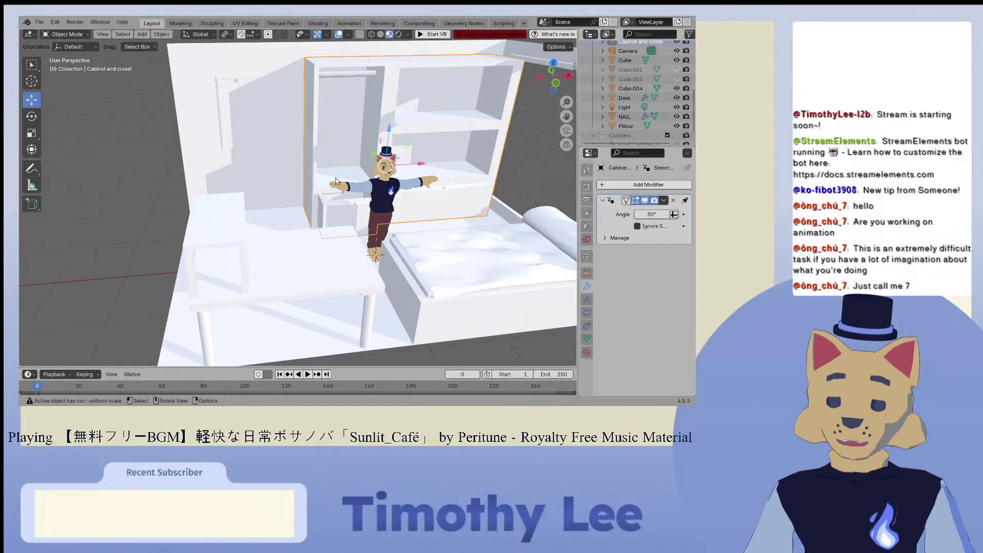
pyautogui.click(402, 273)
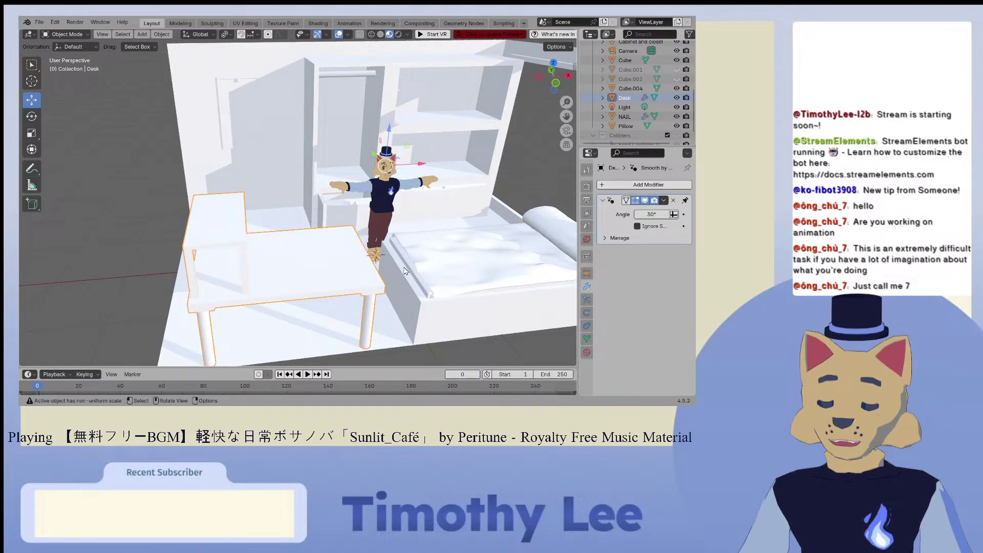
pyautogui.moveTo(298, 224); pyautogui.dragTo(394, 210, button='middle')
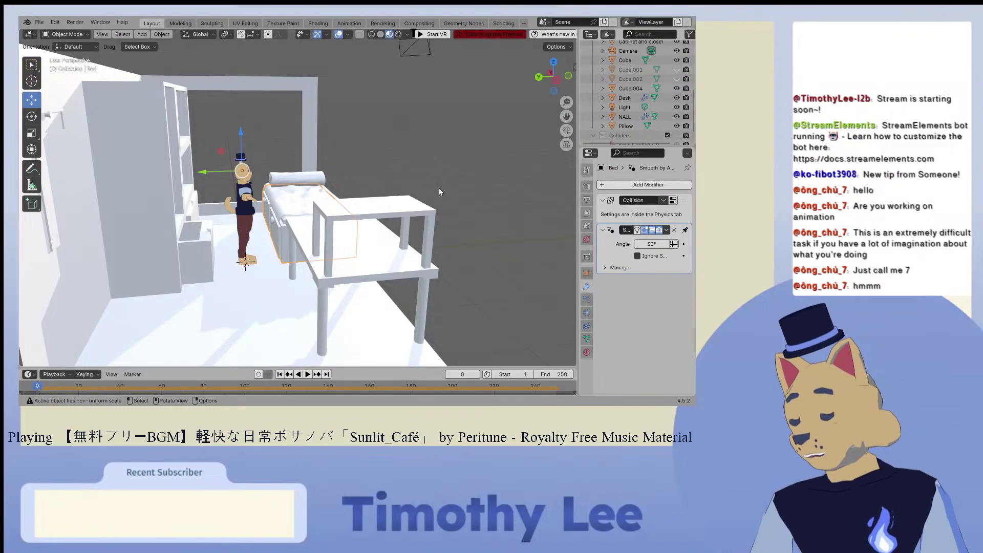
# Step: Duplicate the desk's large top face in place in Edit Mode and separate the copy by selection into its own object
pyautogui.scroll(5, 439, 190)
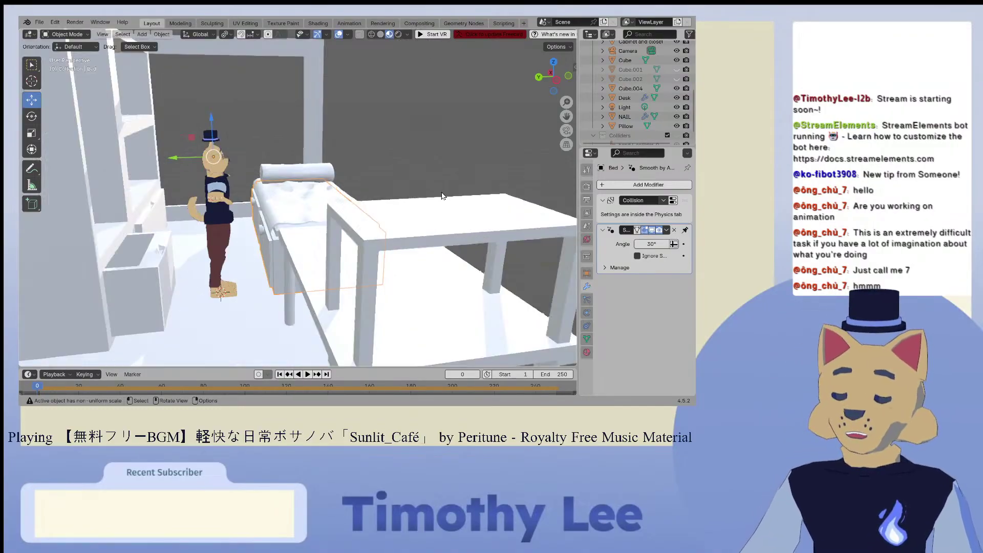
pyautogui.moveTo(442, 192); pyautogui.dragTo(483, 209, button='middle')
pyautogui.click(483, 209)
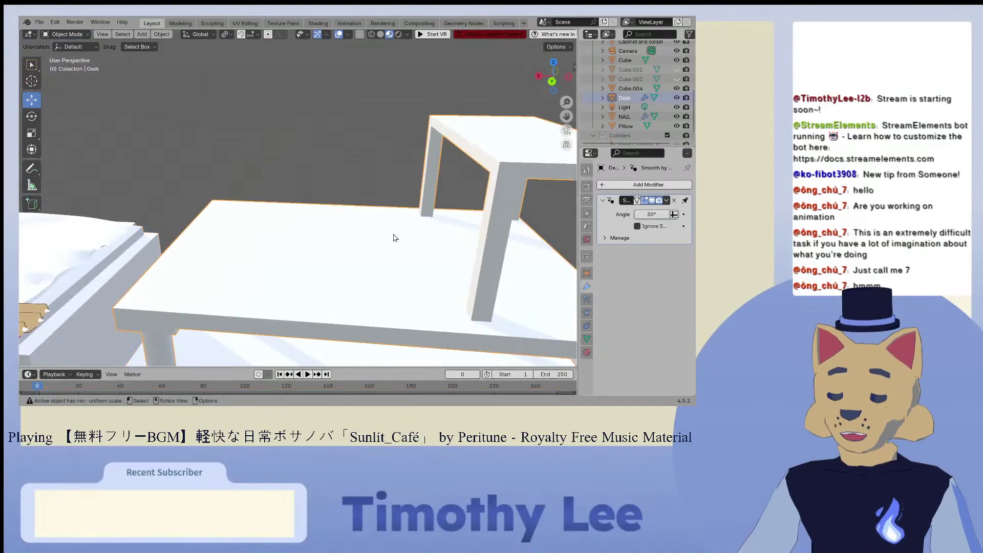
pyautogui.click(45, 35)
pyautogui.click(66, 57)
pyautogui.moveTo(287, 205); pyautogui.dragTo(304, 211, button='middle')
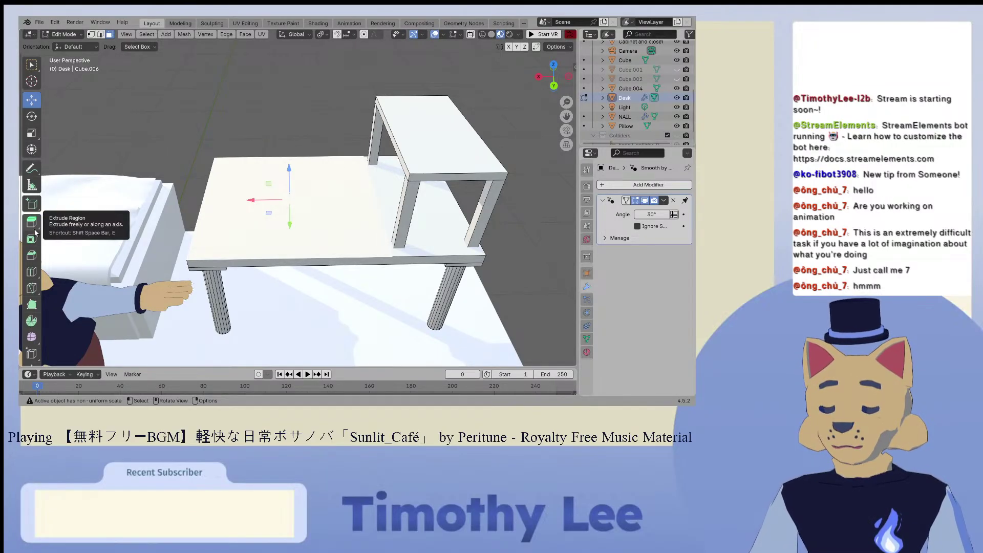
pyautogui.hotkey('shift', 'd')
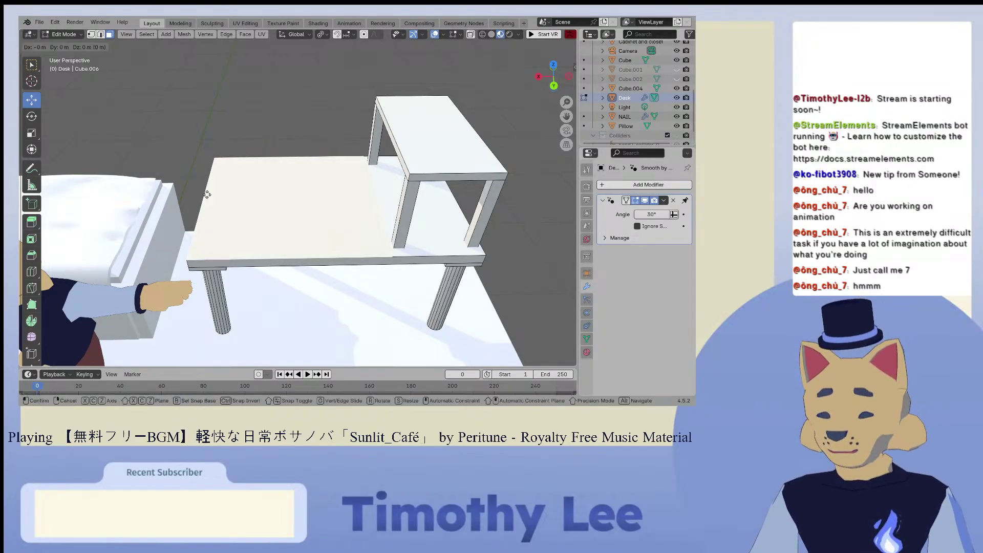
pyautogui.rightClick(207, 195)
pyautogui.rightClick(207, 194)
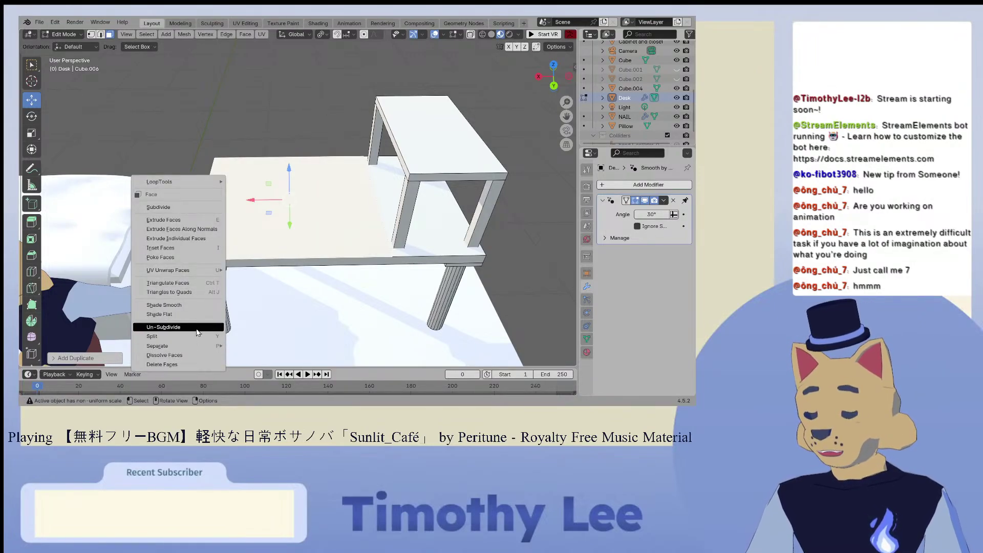
pyautogui.moveTo(192, 347)
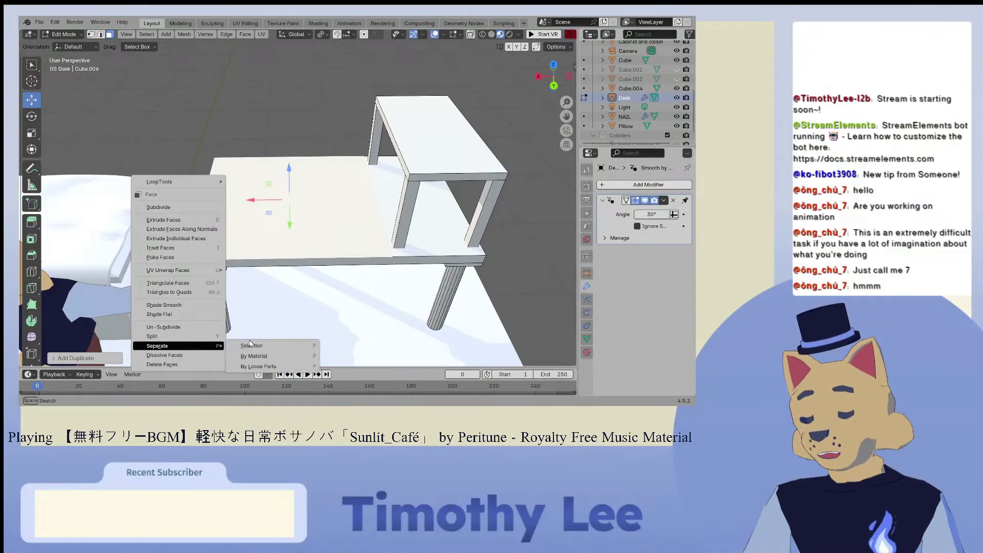
pyautogui.click(254, 347)
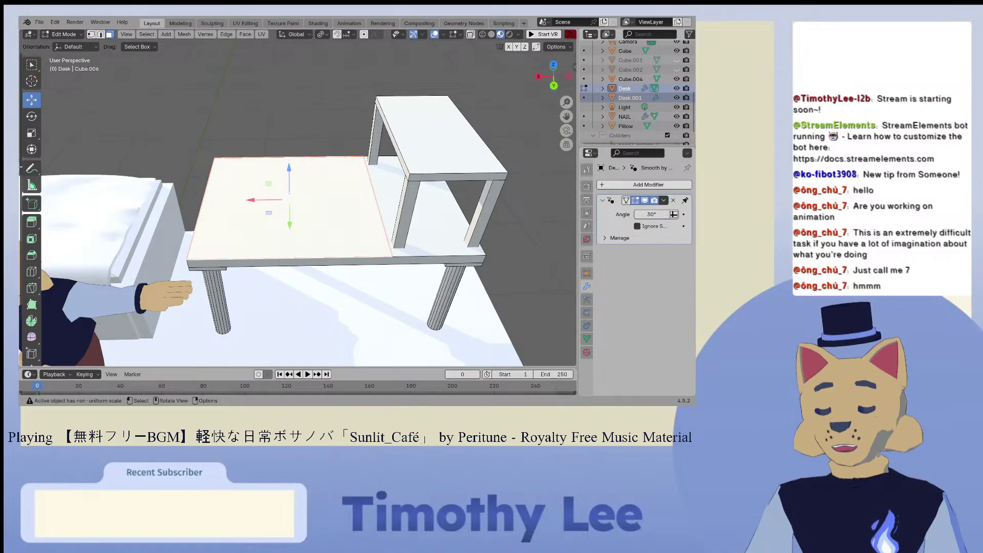
# Step: Edit the separated Desk.001 face, scale it down to a small rectangle and move it along Y toward the desktop's far edge
pyautogui.click(26, 135)
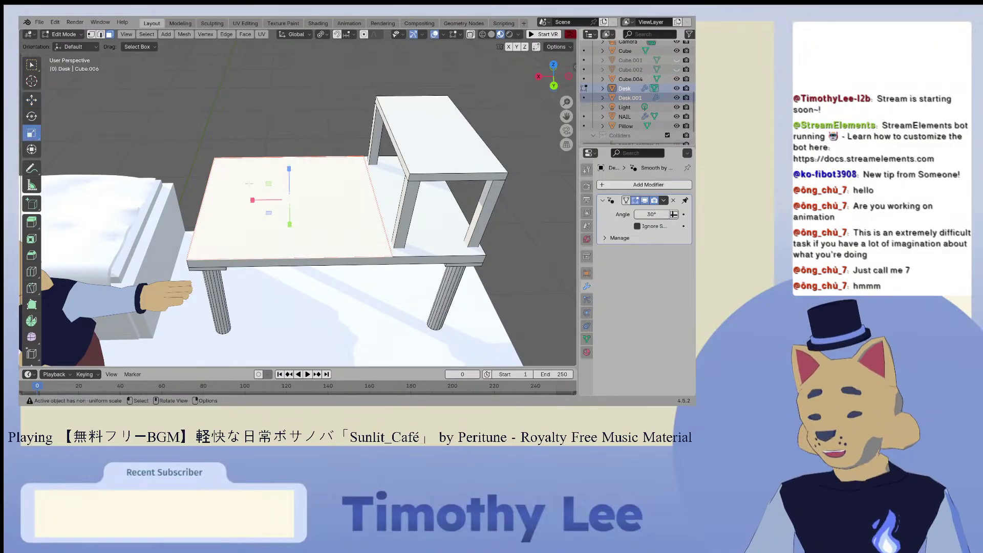
pyautogui.moveTo(290, 224); pyautogui.dragTo(289, 197)
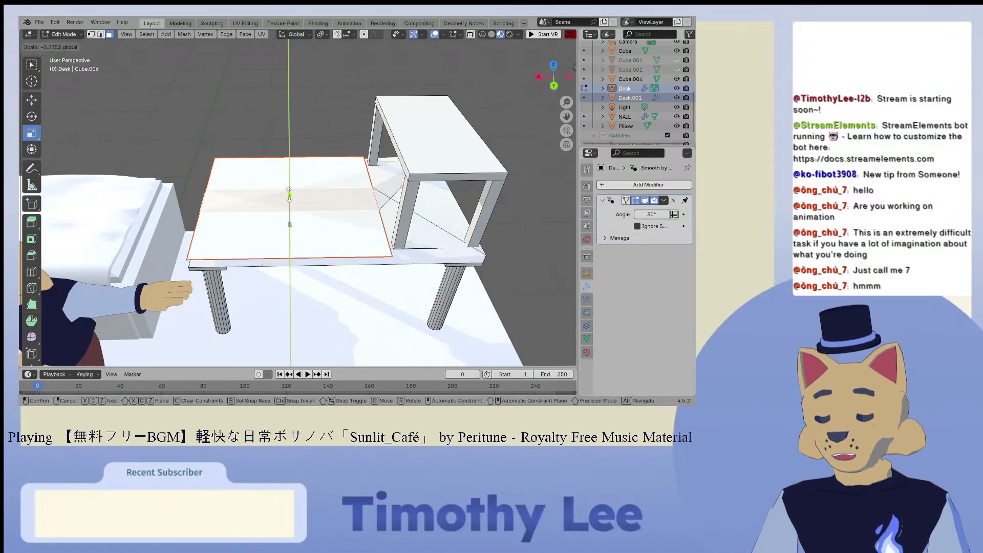
pyautogui.press('Escape')
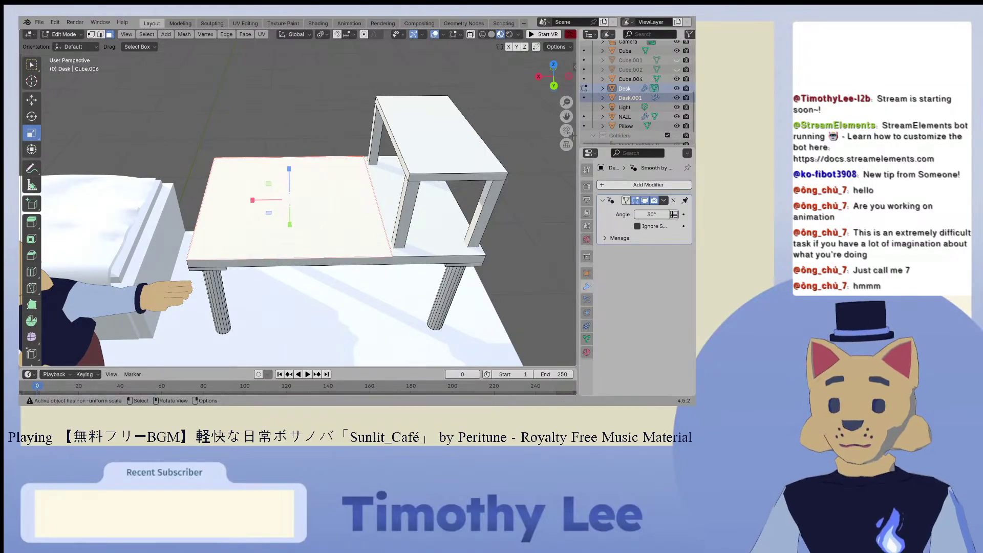
pyautogui.click(585, 98)
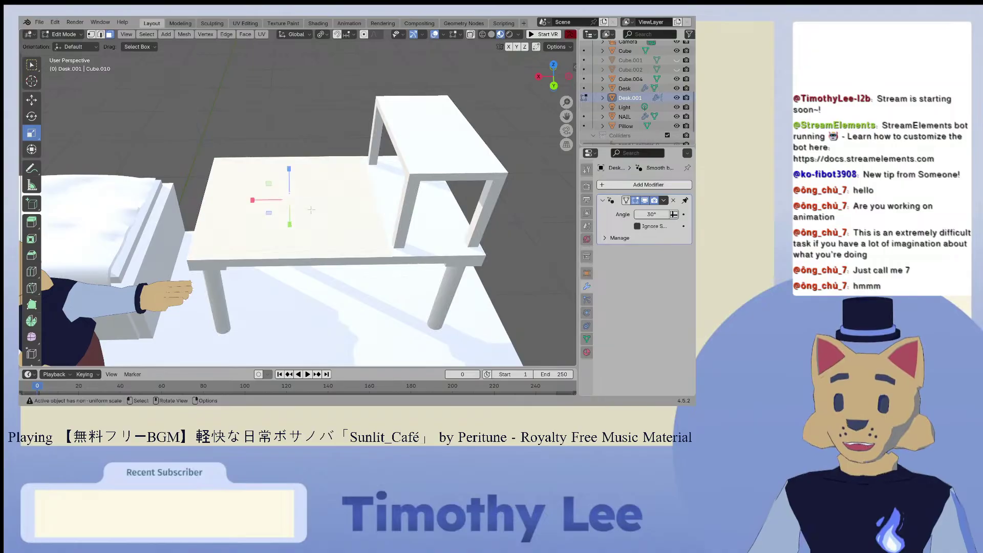
pyautogui.moveTo(290, 224); pyautogui.dragTo(272, 200)
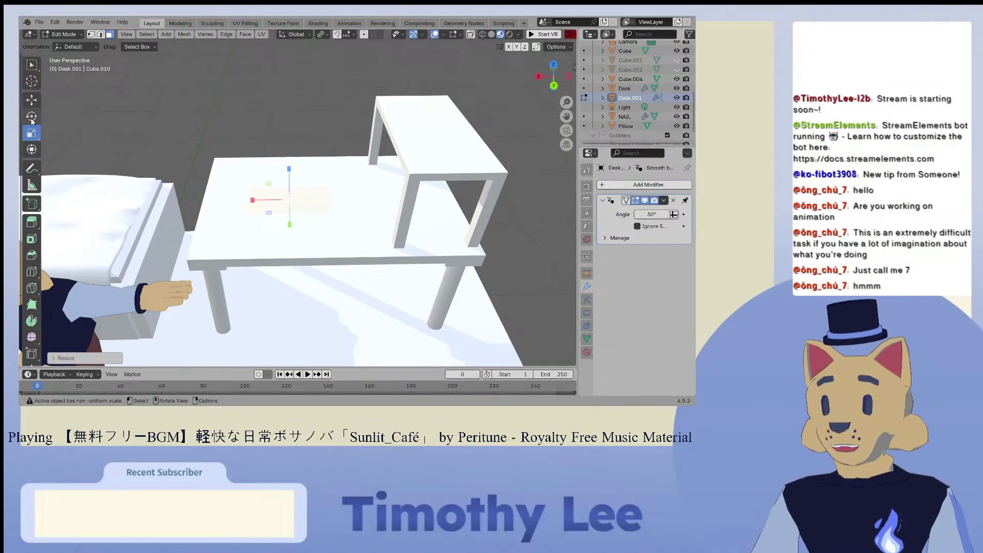
pyautogui.click(31, 100)
pyautogui.moveTo(290, 219); pyautogui.dragTo(290, 190)
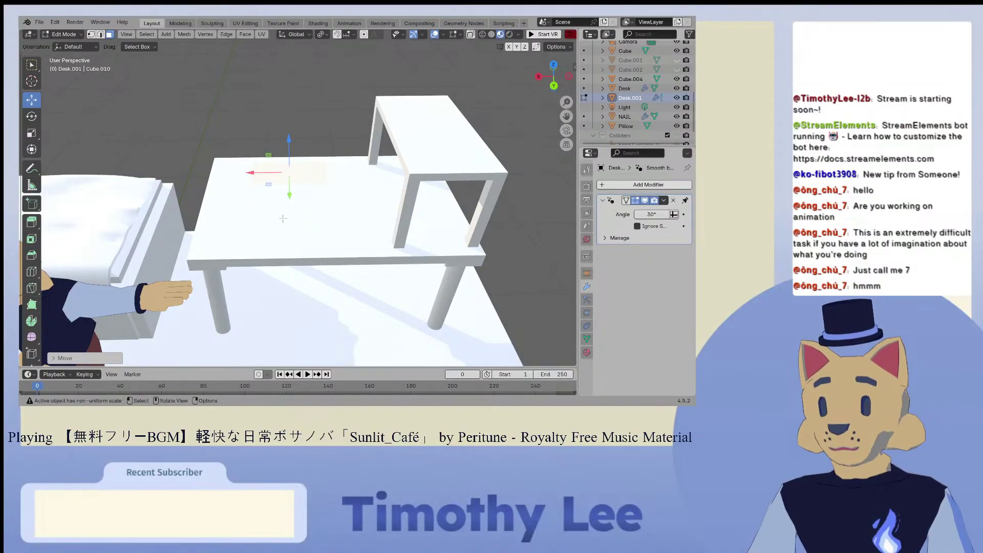
# Step: Extrude the small rectangle on the desktop slightly upward to form a thin monitor base slab
pyautogui.click(31, 221)
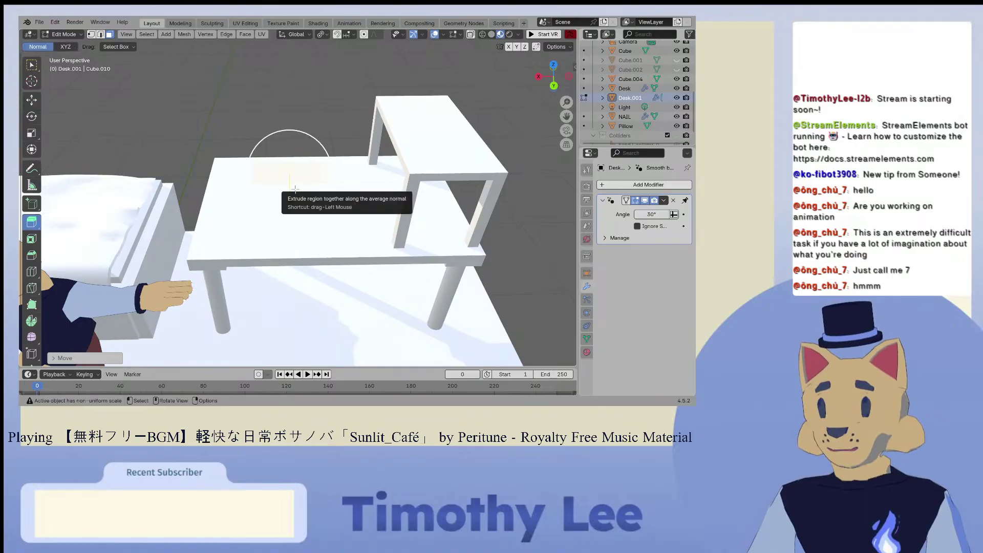
pyautogui.moveTo(288, 206)
pyautogui.mouseDown()
pyautogui.moveTo(285, 188)
pyautogui.moveTo(290, 197)
pyautogui.mouseUp()
pyautogui.press('z')
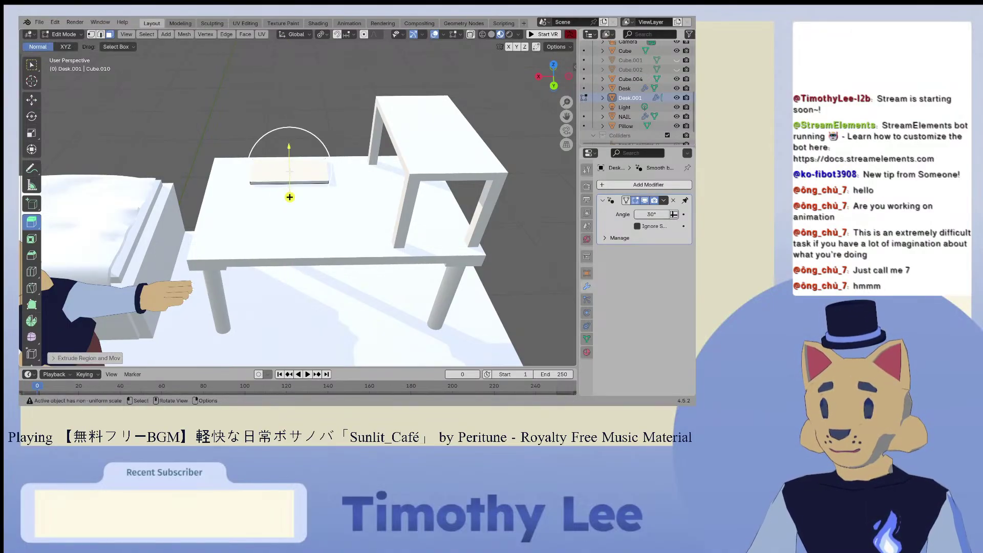
pyautogui.scroll(3, 290, 197)
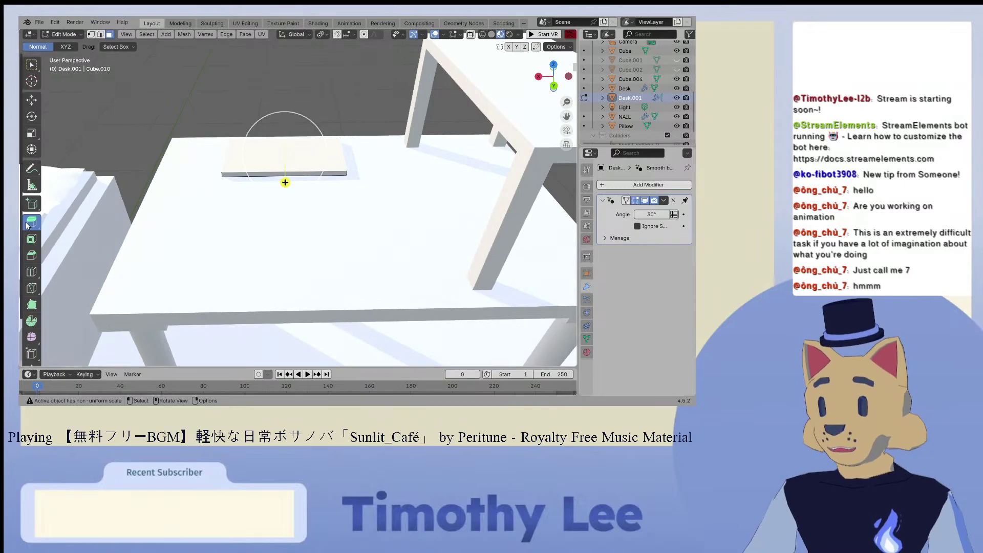
# Step: Inset the base slab's top face to a small central rectangle and raise that rectangle about 0.013 m along Z
pyautogui.click(31, 239)
pyautogui.moveTo(326, 152); pyautogui.dragTo(284, 166)
pyautogui.click(31, 99)
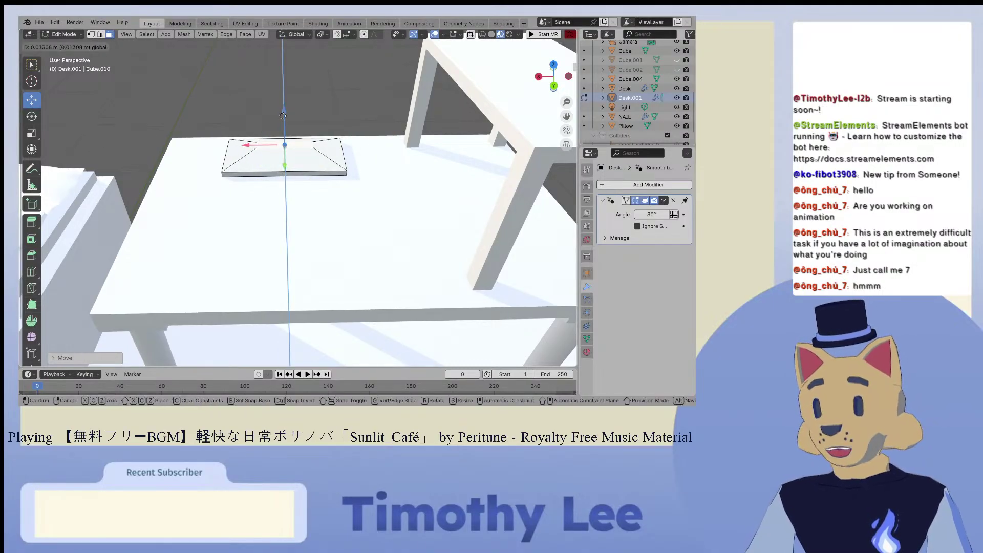
pyautogui.moveTo(278, 123); pyautogui.dragTo(281, 112, button='middle')
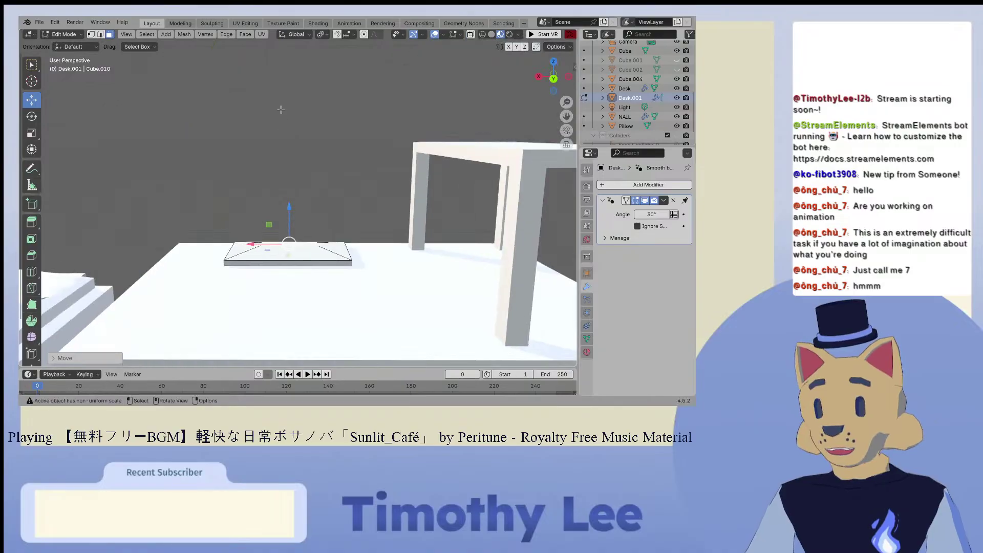
# Step: Narrow the raised central face along X and extrude it upward into a short monitor neck
pyautogui.click(34, 134)
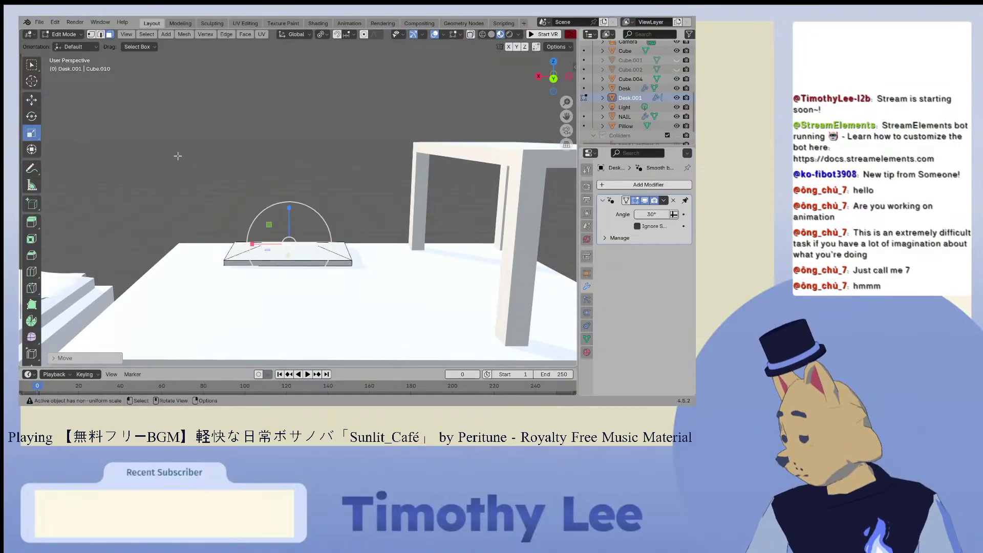
pyautogui.moveTo(252, 245); pyautogui.dragTo(263, 245)
pyautogui.moveTo(266, 246); pyautogui.dragTo(315, 271, button='middle')
pyautogui.moveTo(127, 198); pyautogui.dragTo(139, 196)
pyautogui.moveTo(129, 198); pyautogui.dragTo(178, 165, button='middle')
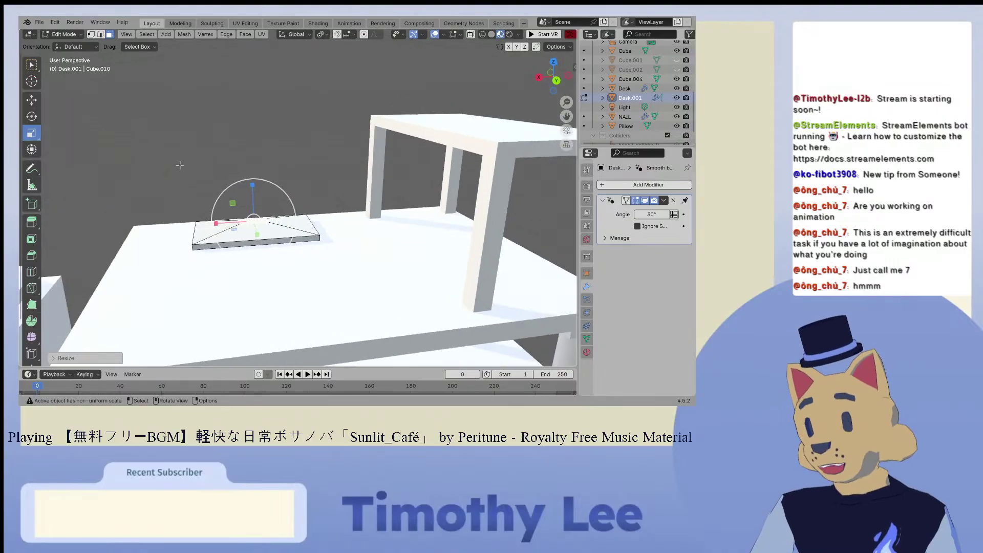
pyautogui.click(31, 222)
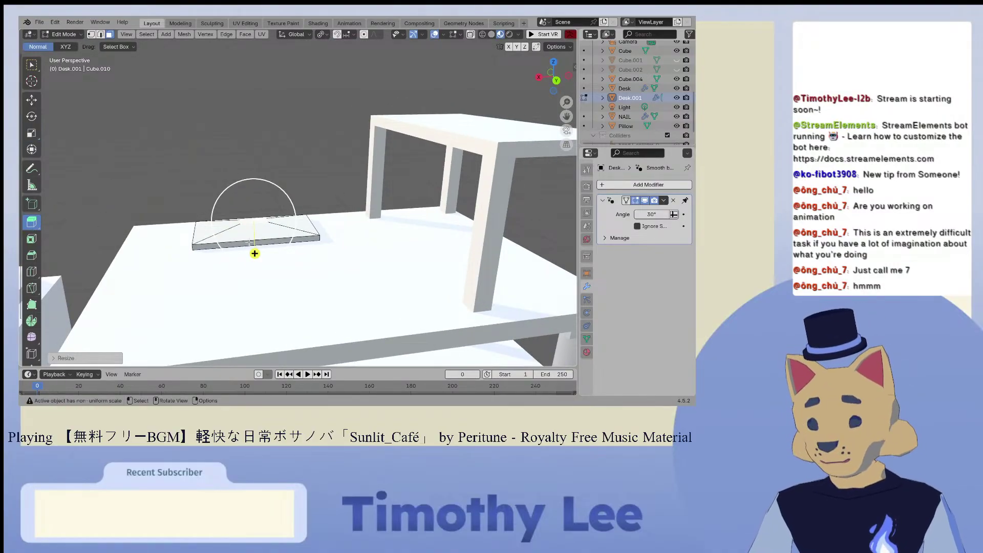
pyautogui.moveTo(254, 253); pyautogui.dragTo(257, 240)
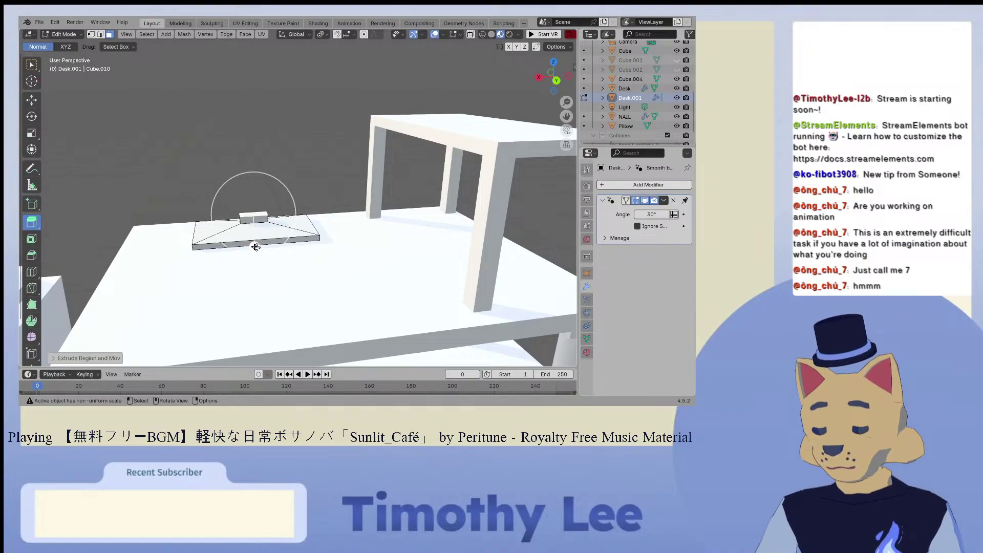
# Step: Widen the neck's top face along X until it nearly spans the width of the base
pyautogui.click(32, 134)
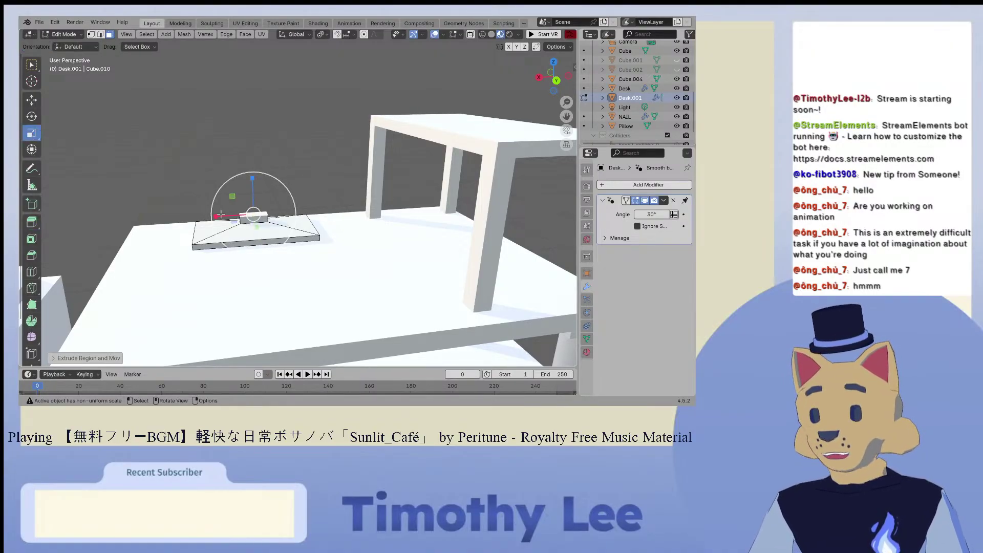
pyautogui.moveTo(217, 216); pyautogui.dragTo(152, 214)
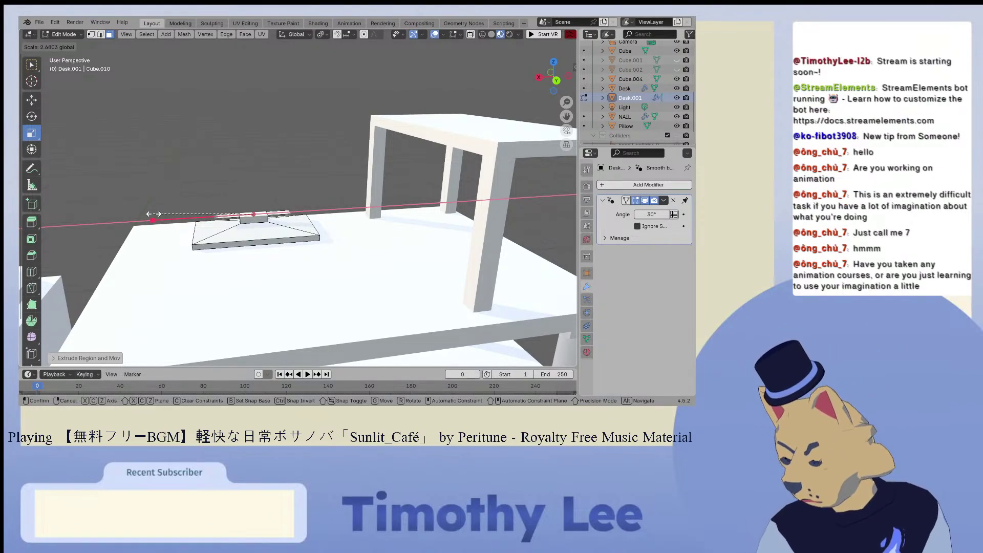
pyautogui.moveTo(153, 214); pyautogui.dragTo(123, 214)
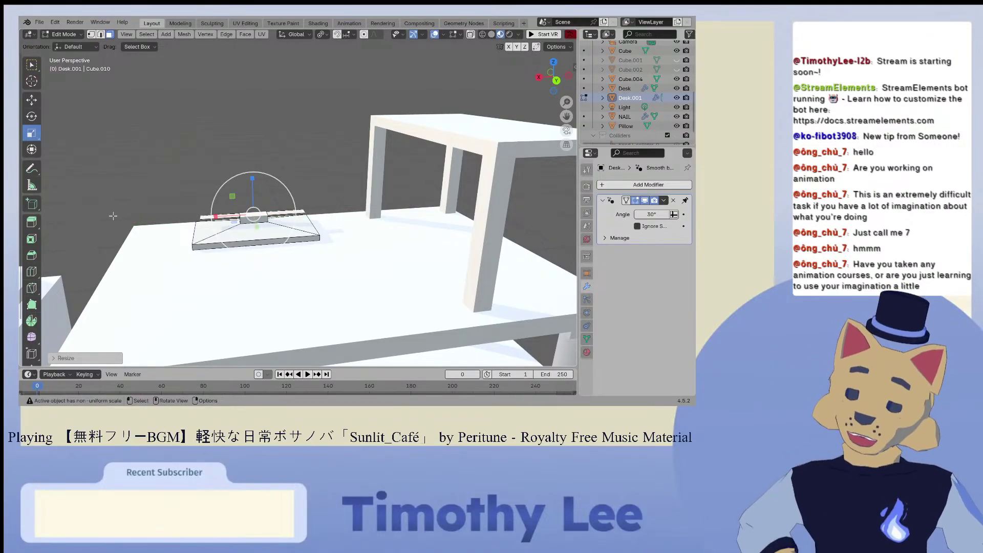
pyautogui.moveTo(113, 216); pyautogui.dragTo(253, 195, button='middle')
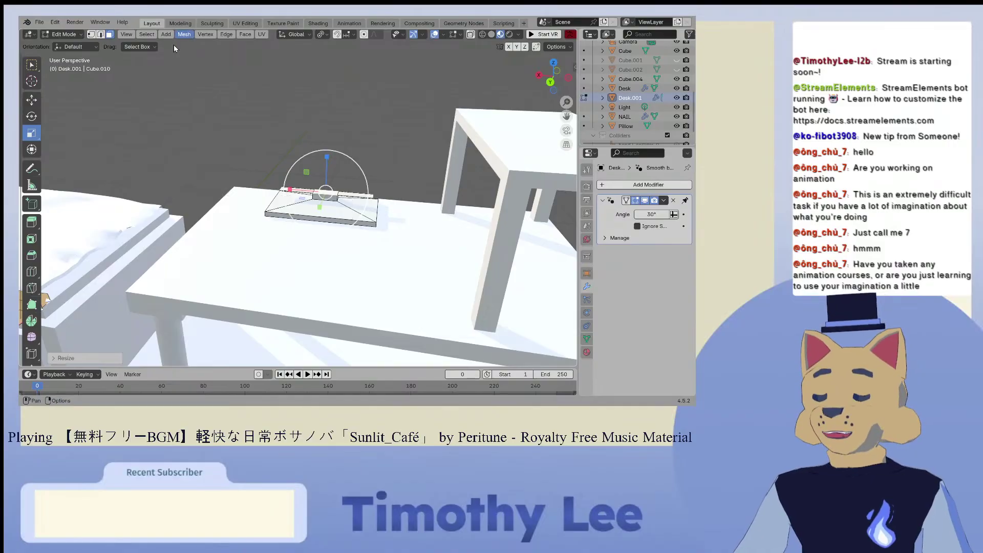
pyautogui.hotkey('shift', 'space')
pyautogui.press('e')
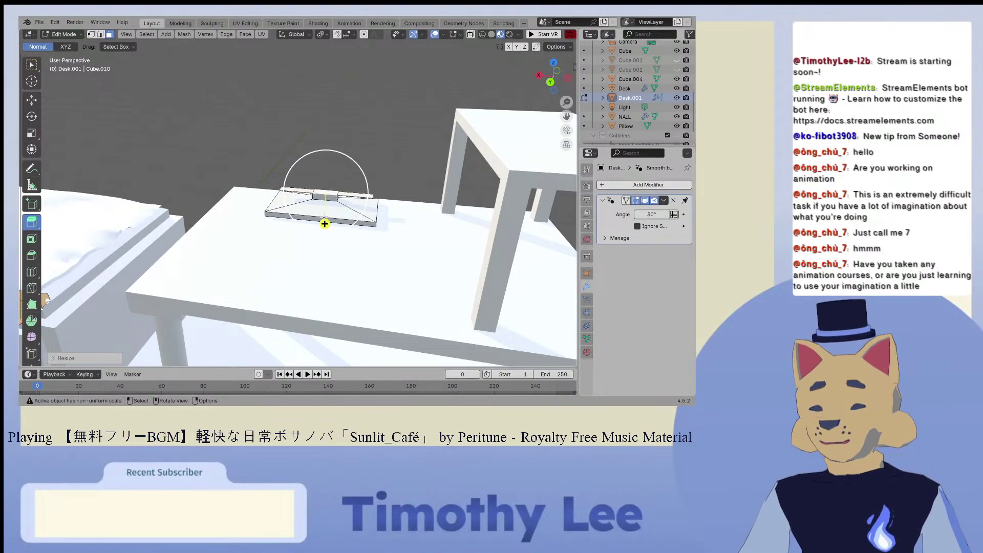
pyautogui.moveTo(325, 224); pyautogui.dragTo(325, 154)
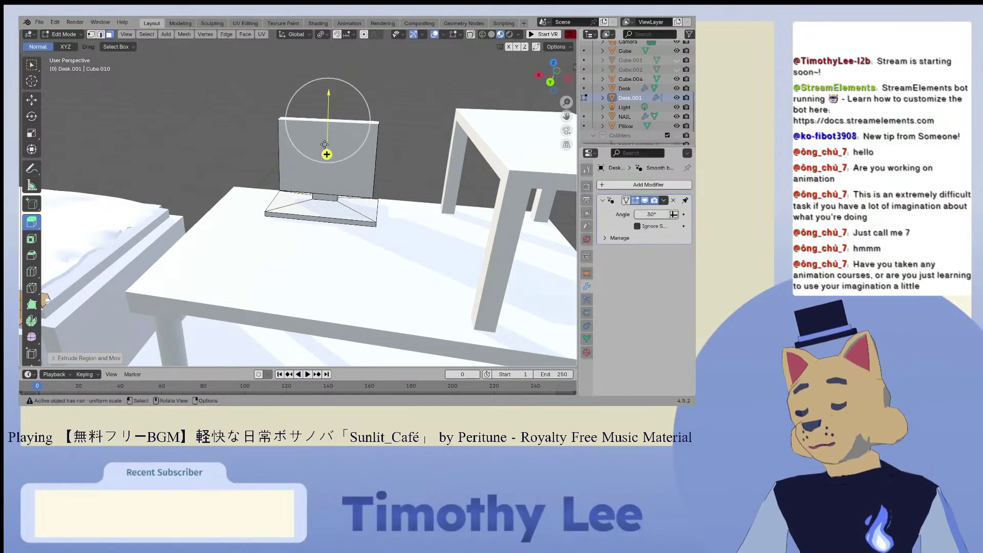
pyautogui.hotkey('ctrl', 'z')
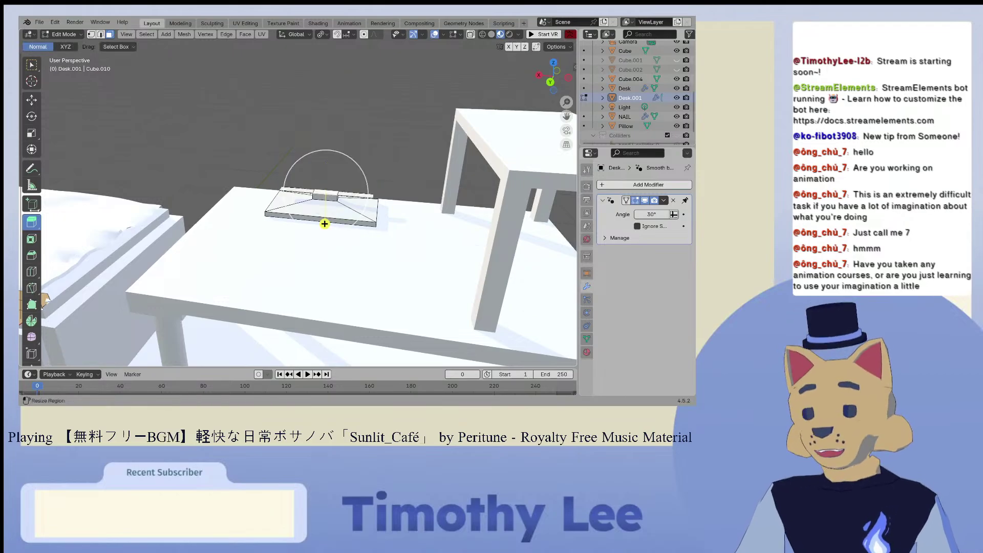
# Step: Scale the neck's top face along X to extend past the base and extrude it upward into a tall screen panel
pyautogui.click(31, 134)
pyautogui.moveTo(289, 190); pyautogui.dragTo(273, 191)
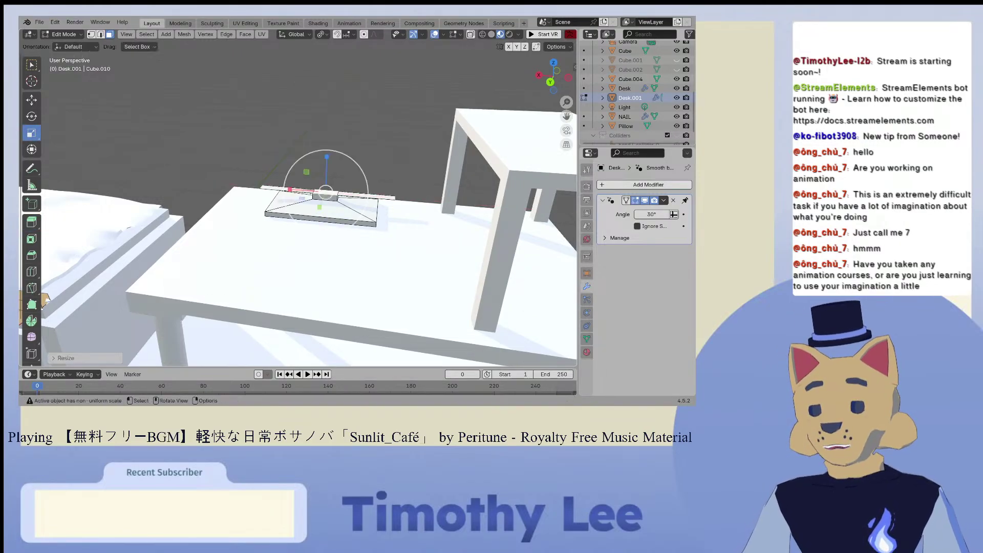
pyautogui.click(31, 221)
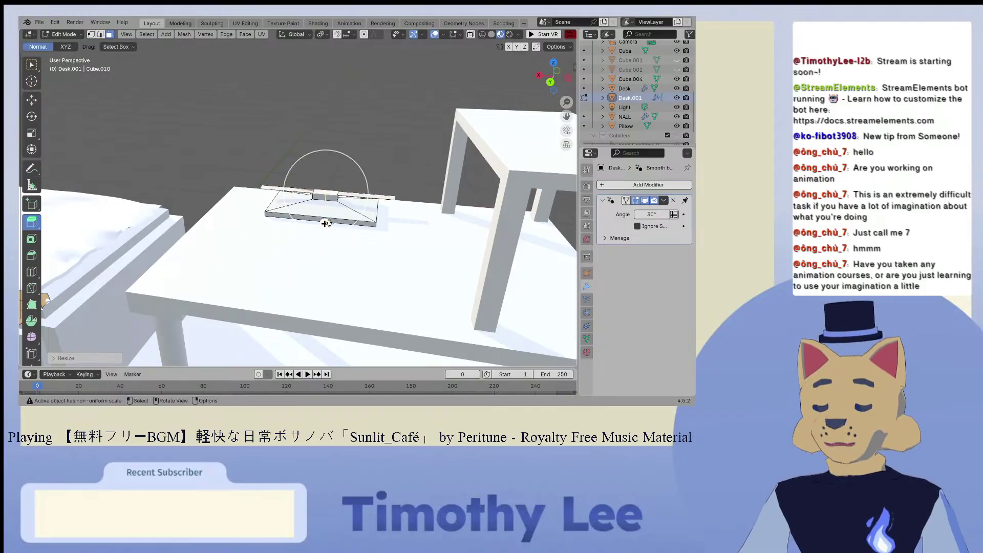
pyautogui.moveTo(327, 222); pyautogui.dragTo(330, 123)
pyautogui.scroll(-2, 331, 128)
pyautogui.moveTo(330, 141); pyautogui.dragTo(430, 158, button='middle')
pyautogui.scroll(-2, 404, 148)
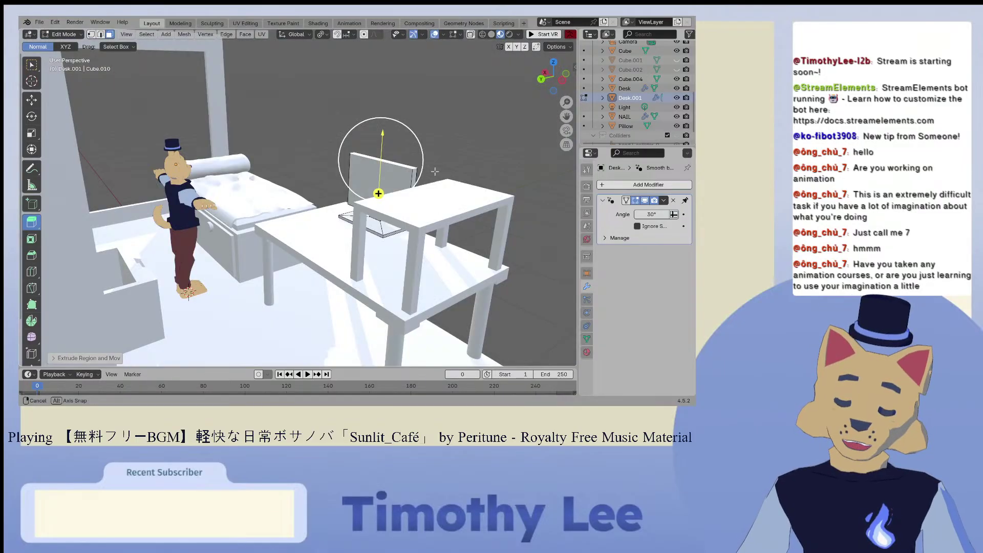
# Step: Extrude the screen panel's large front face slightly outward to thicken the monitor
pyautogui.scroll(5, 424, 160)
pyautogui.click(423, 161)
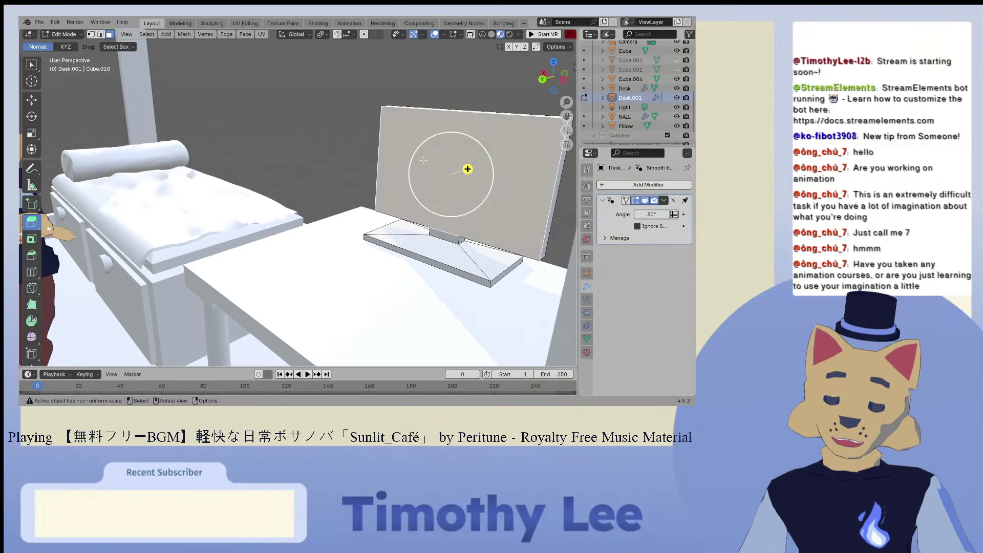
pyautogui.moveTo(470, 167); pyautogui.dragTo(467, 169)
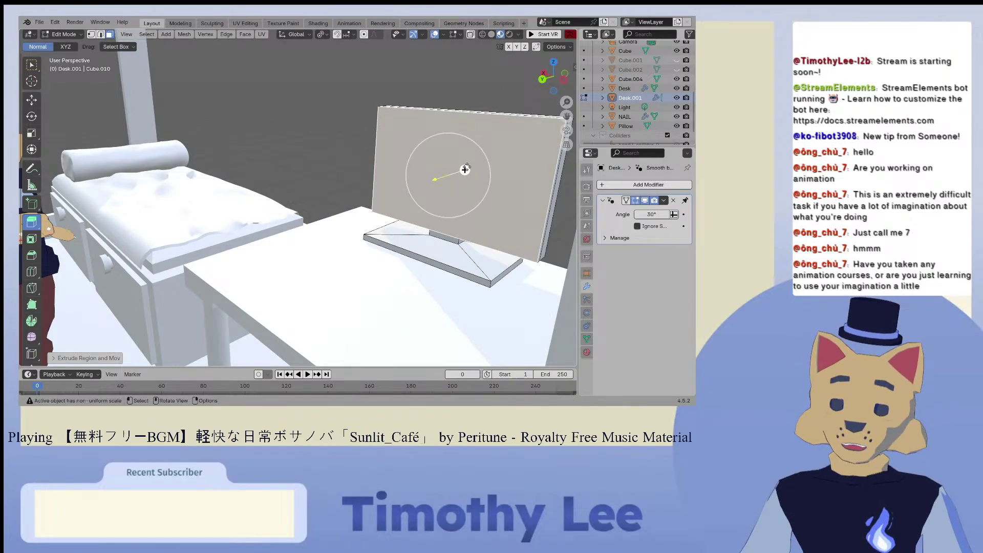
# Step: Inset the monitor's front face to leave a narrow bezel and extrude the inner face slightly inward as a recessed screen
pyautogui.click(34, 242)
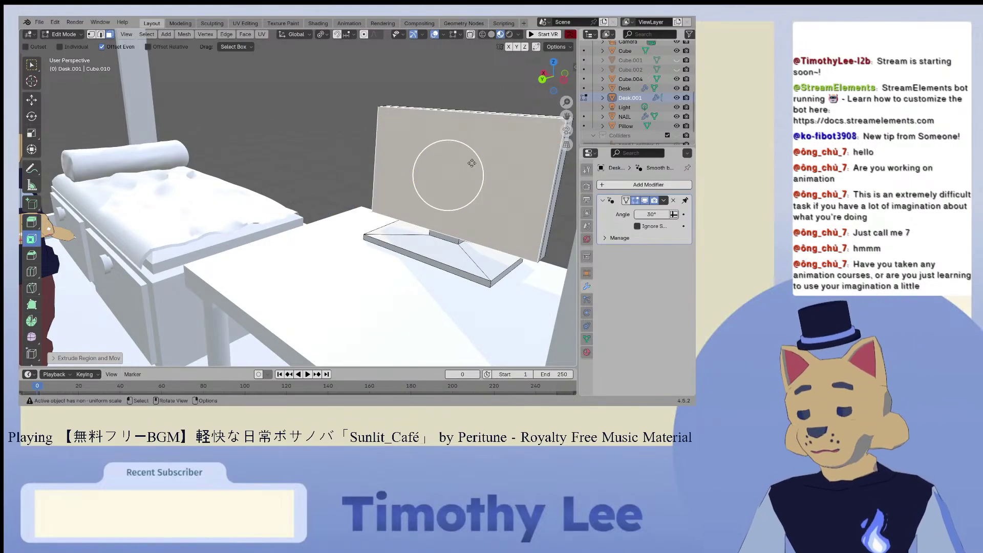
pyautogui.moveTo(472, 163); pyautogui.dragTo(462, 165)
pyautogui.click(31, 221)
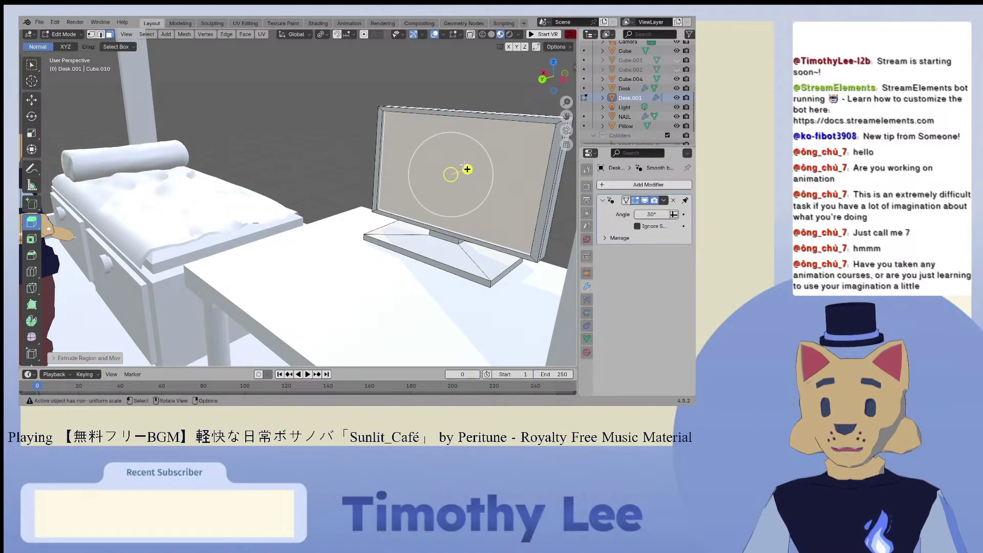
pyautogui.moveTo(464, 164); pyautogui.dragTo(491, 137, button='middle')
pyautogui.click(31, 238)
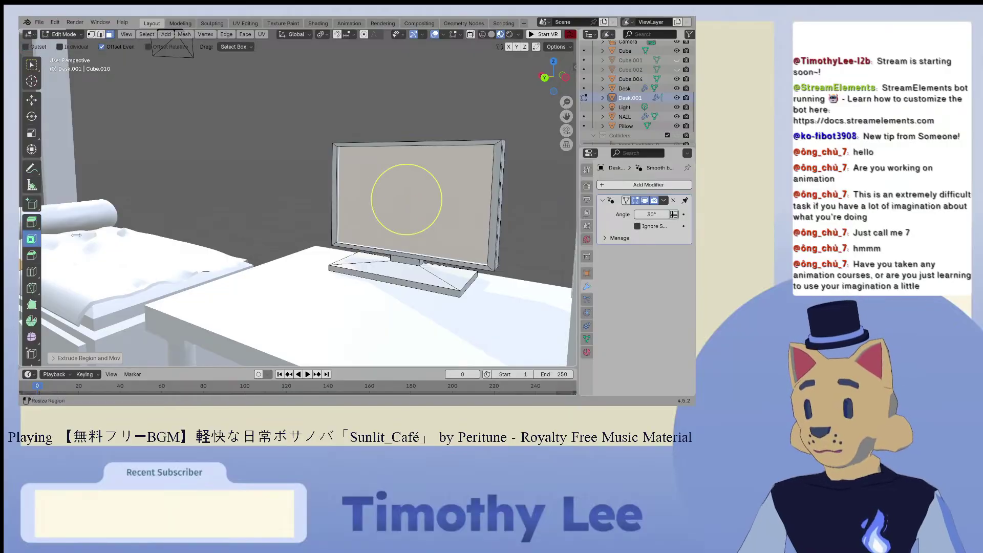
pyautogui.moveTo(405, 187); pyautogui.dragTo(404, 187)
pyautogui.moveTo(405, 187); pyautogui.dragTo(423, 176, button='middle')
pyautogui.scroll(4, 416, 179)
pyautogui.scroll(1, 423, 176)
pyautogui.moveTo(567, 116); pyautogui.dragTo(582, 19)
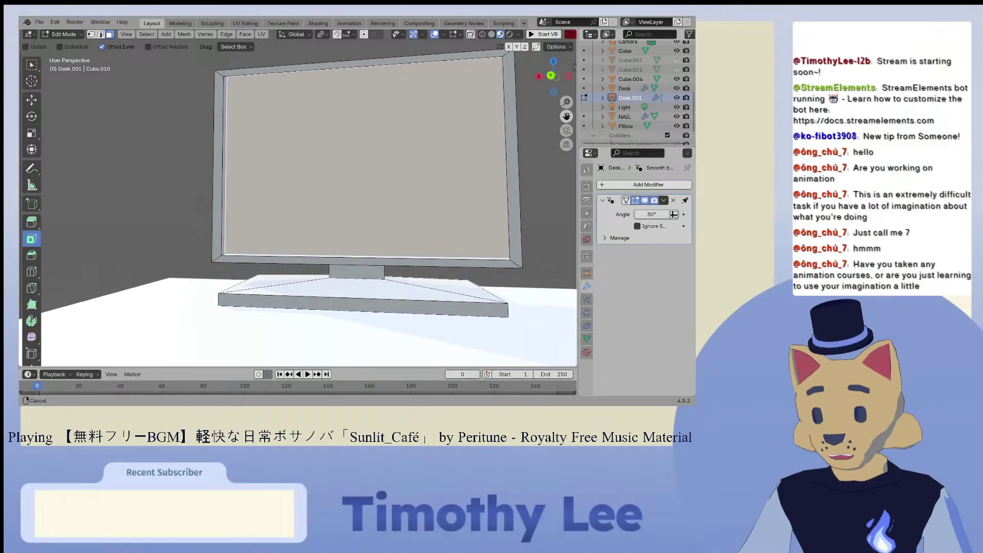
pyautogui.scroll(1, 358, 157)
# Step: Extrude the bezel's bottom strip in place and scale the new face along X to a small centred rectangle
pyautogui.click(361, 264)
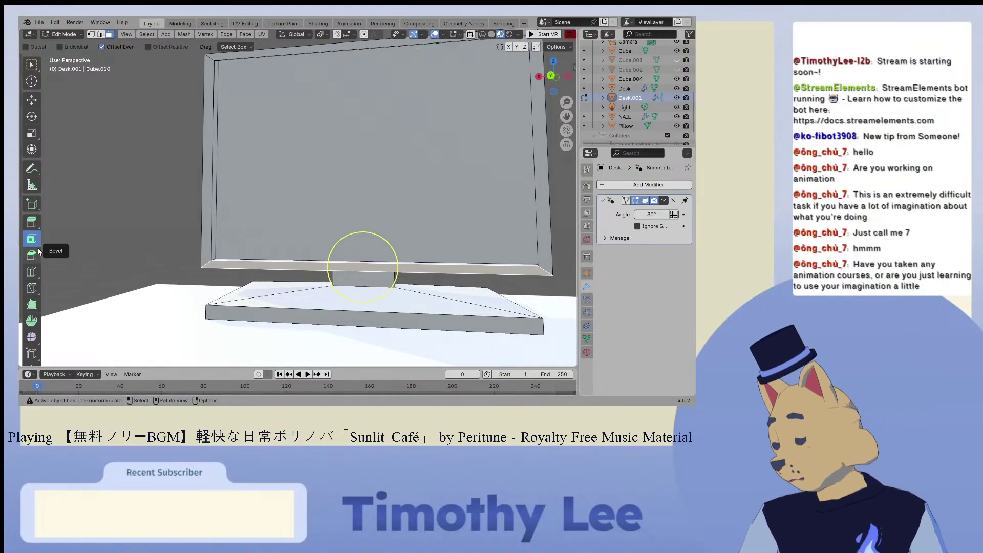
pyautogui.moveTo(385, 258); pyautogui.dragTo(372, 263)
pyautogui.rightClick(372, 263)
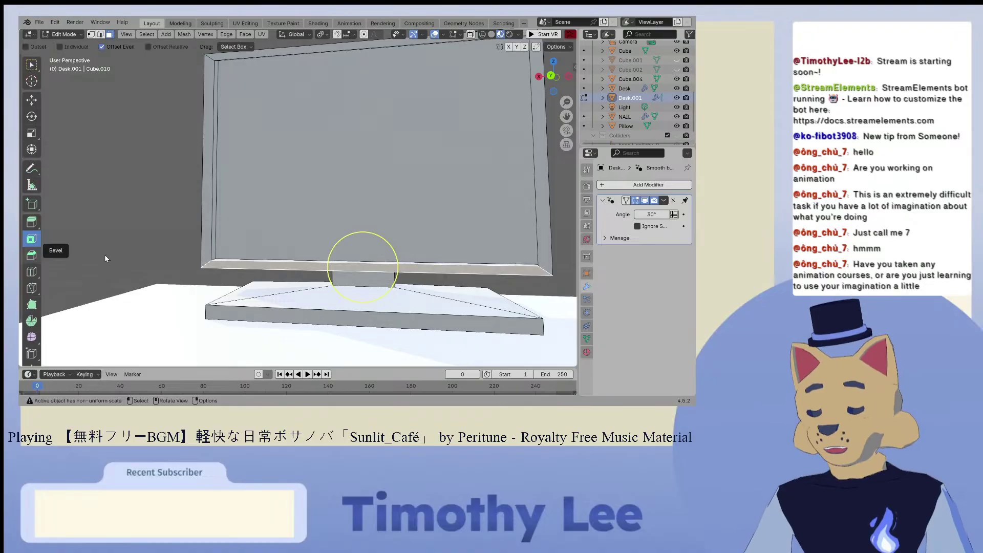
pyautogui.press('e')
pyautogui.click(270, 277)
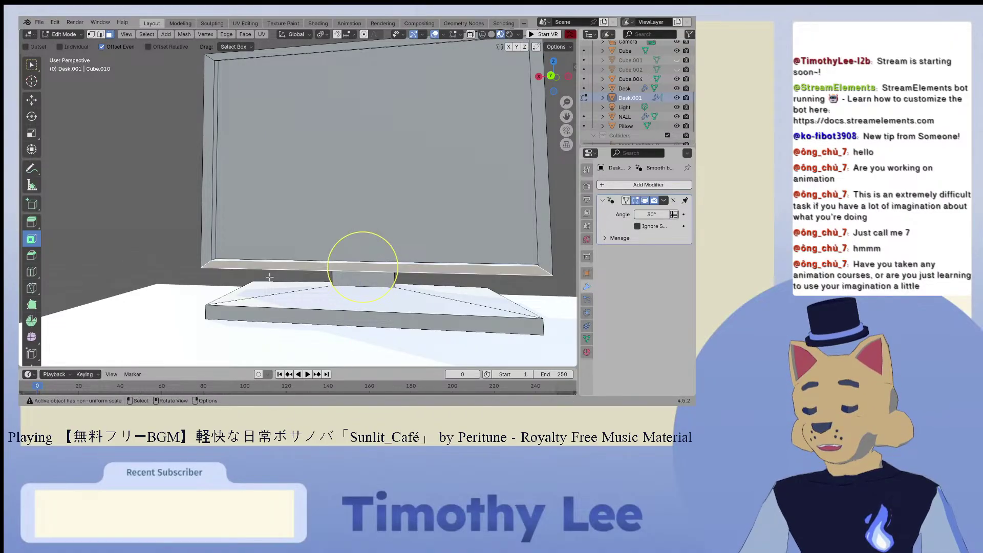
pyautogui.press('e')
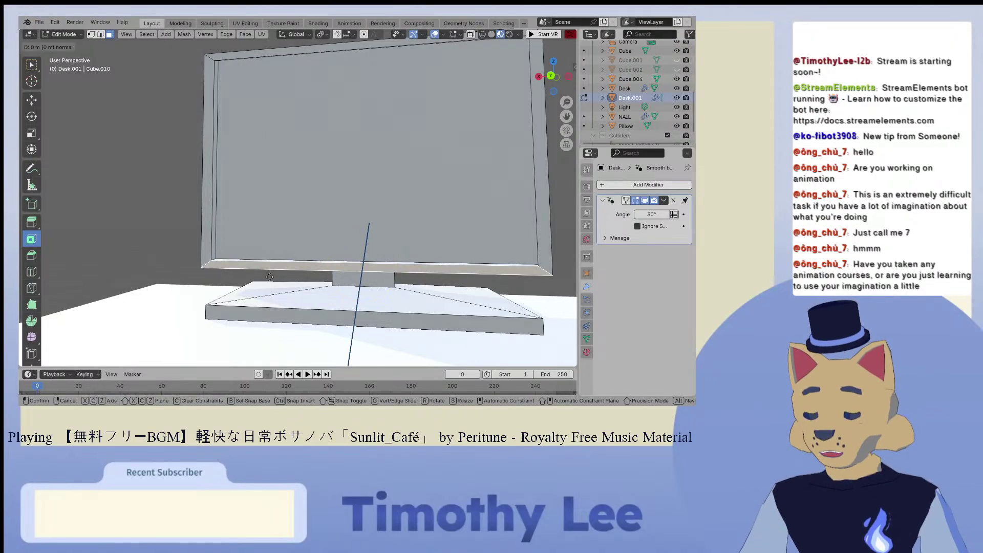
pyautogui.click(269, 277)
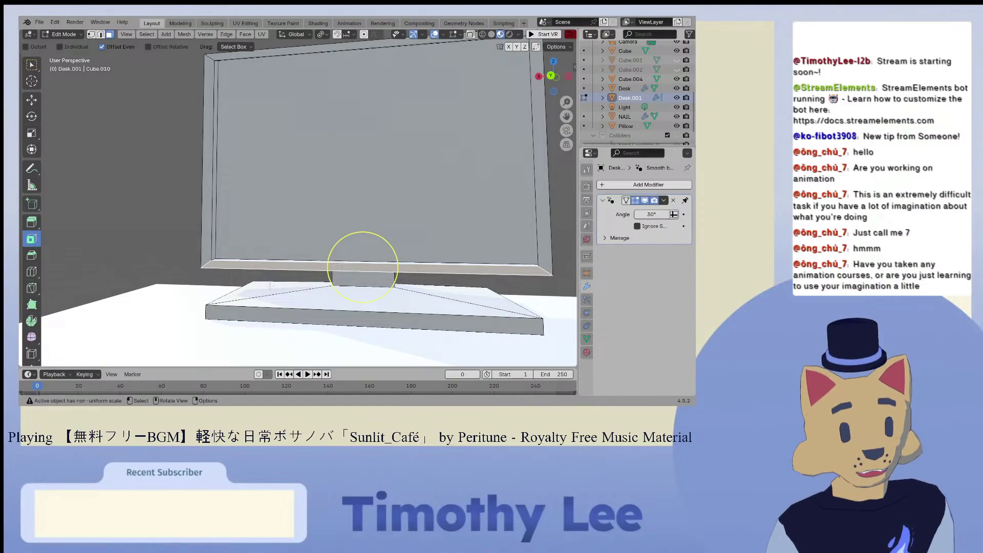
pyautogui.press('e')
pyautogui.rightClick(270, 286)
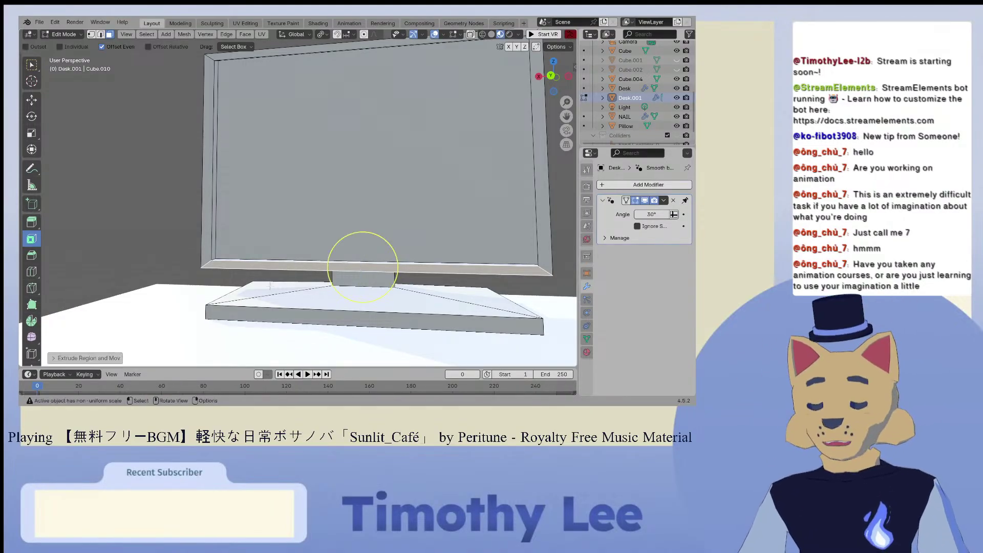
pyautogui.click(33, 136)
pyautogui.moveTo(328, 266); pyautogui.dragTo(363, 267)
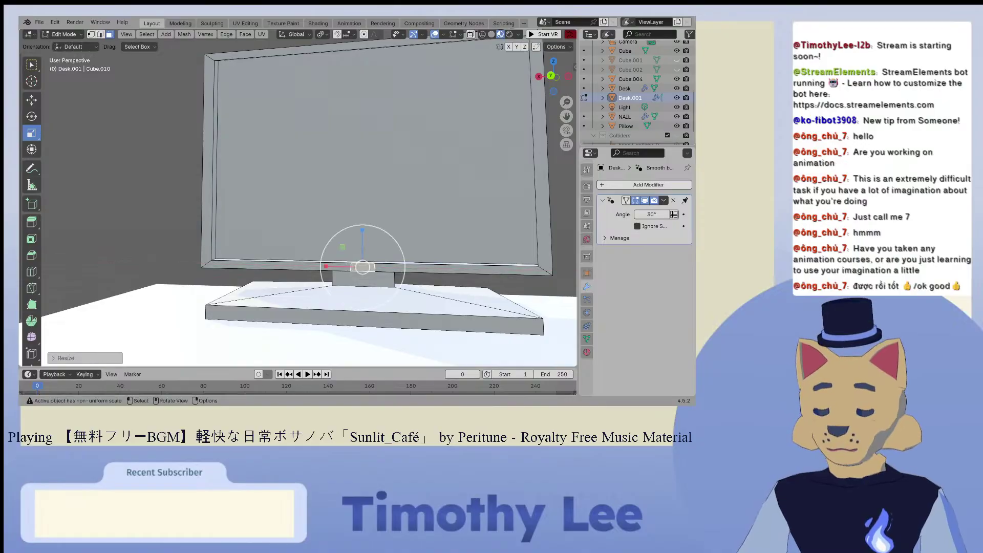
# Step: Inset the small centred rectangle on the monitor bezel's bottom strip to leave a thin border
pyautogui.click(31, 239)
pyautogui.moveTo(369, 241); pyautogui.dragTo(366, 243)
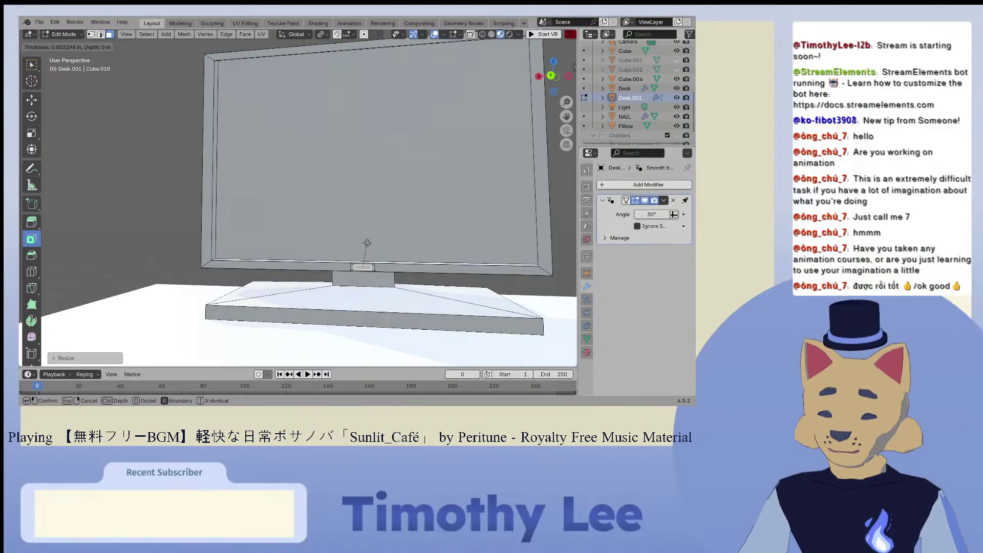
pyautogui.moveTo(367, 243); pyautogui.dragTo(367, 242)
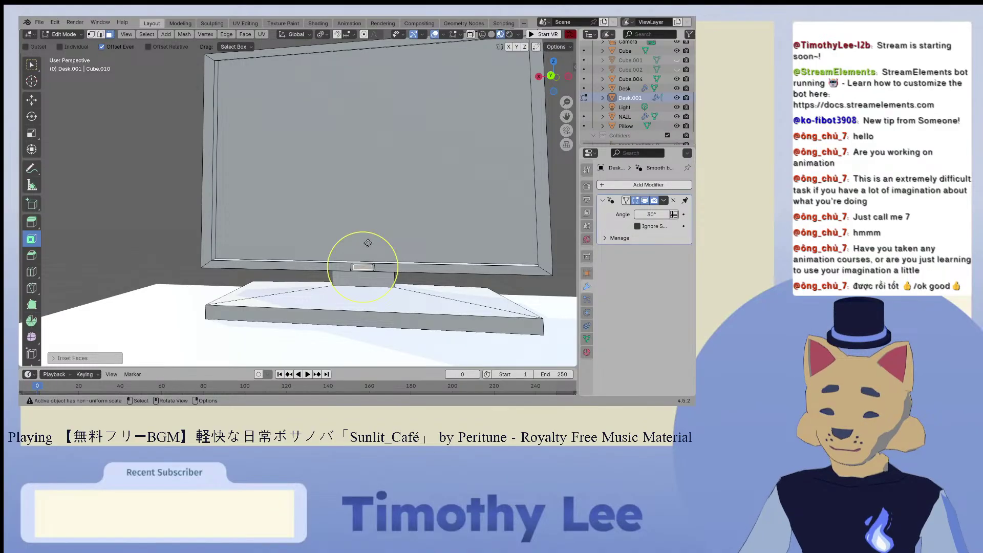
# Step: Extrude the small inset face on the bezel's bottom strip slightly, undoing the first extrusion and redoing it
pyautogui.click(31, 221)
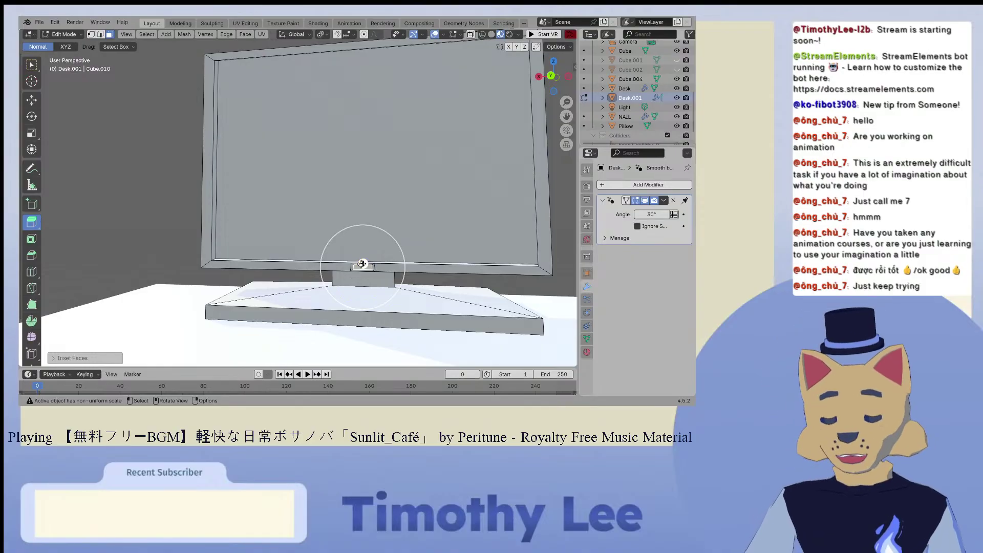
pyautogui.moveTo(363, 265); pyautogui.dragTo(363, 268)
pyautogui.moveTo(397, 253); pyautogui.dragTo(448, 241, button='middle')
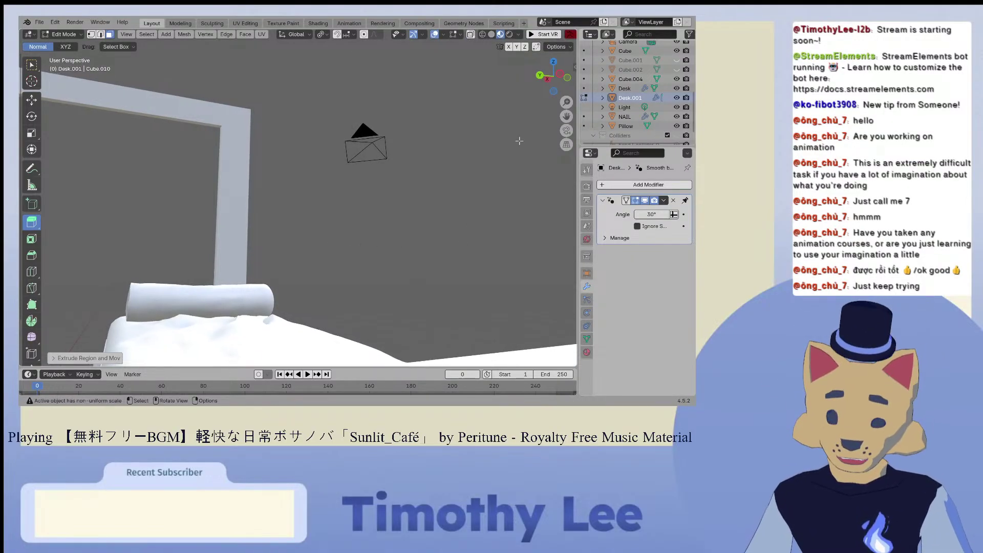
pyautogui.moveTo(567, 116); pyautogui.dragTo(397, 109)
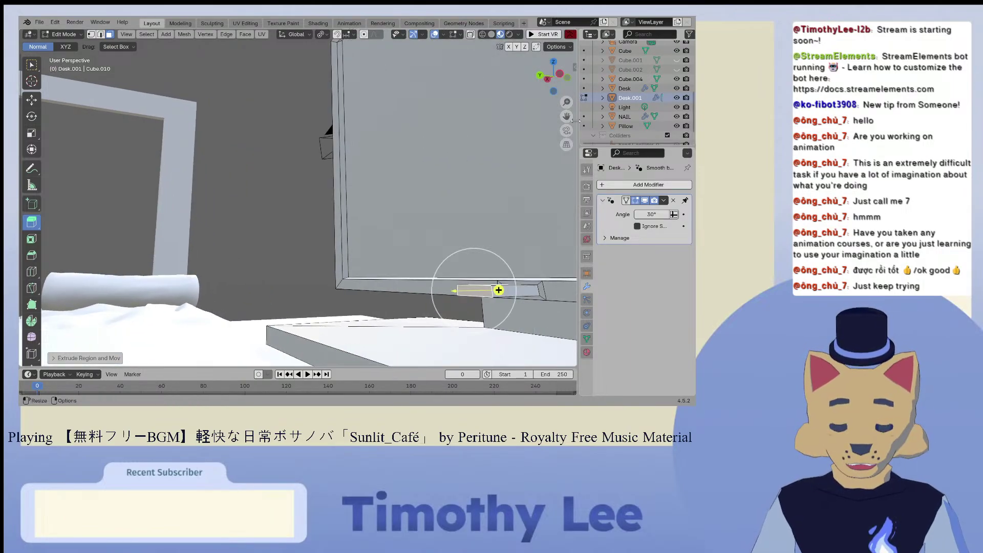
pyautogui.hotkey('ctrl', 'z')
pyautogui.moveTo(543, 289); pyautogui.dragTo(537, 291)
# Step: Return the monitor to Object Mode and view it within the whole bedroom
pyautogui.click(522, 251)
pyautogui.moveTo(496, 251); pyautogui.dragTo(543, 251, button='middle')
pyautogui.scroll(-1, 543, 251)
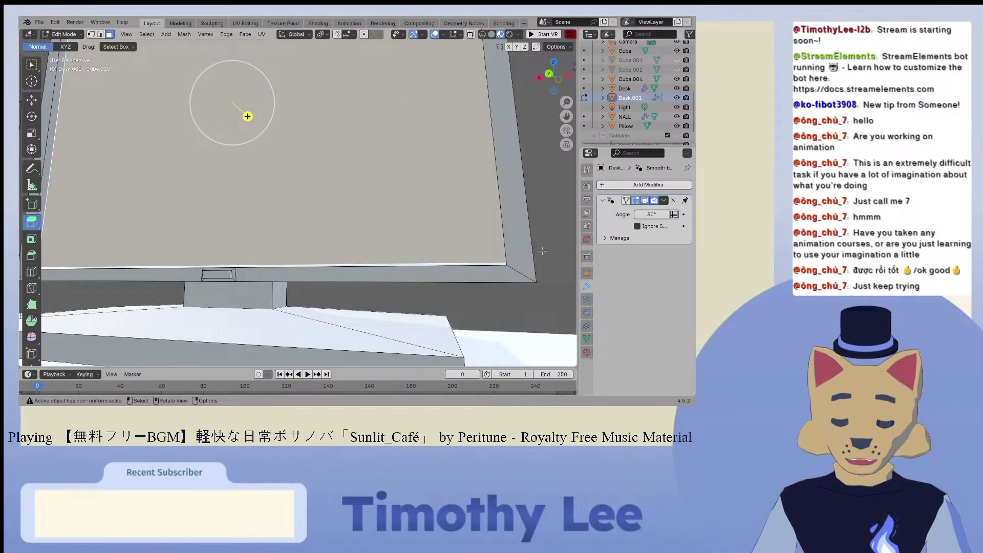
pyautogui.scroll(-2, 538, 250)
pyautogui.scroll(-1, 465, 235)
pyautogui.moveTo(177, 134); pyautogui.dragTo(202, 154, button='middle')
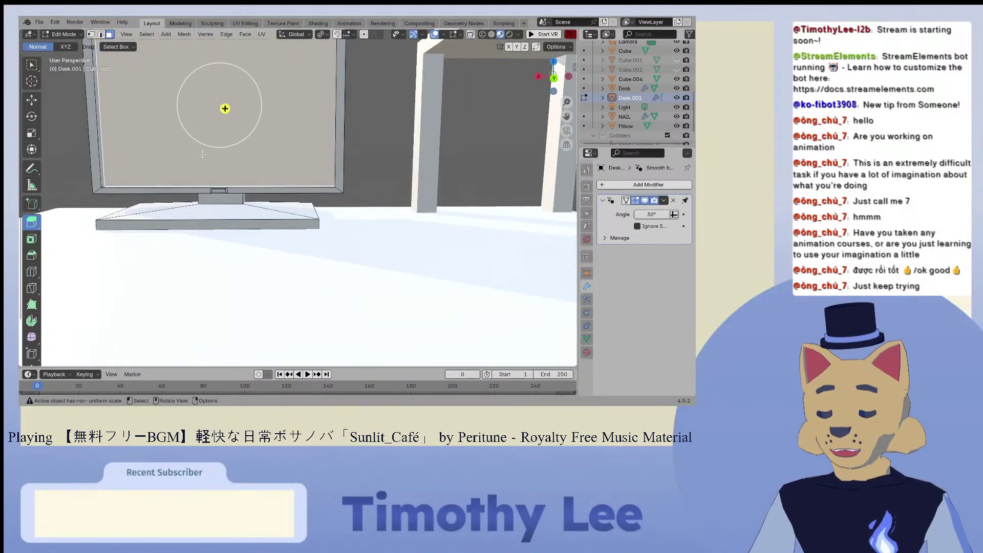
pyautogui.click(62, 34)
pyautogui.click(64, 45)
pyautogui.scroll(-3, 304, 127)
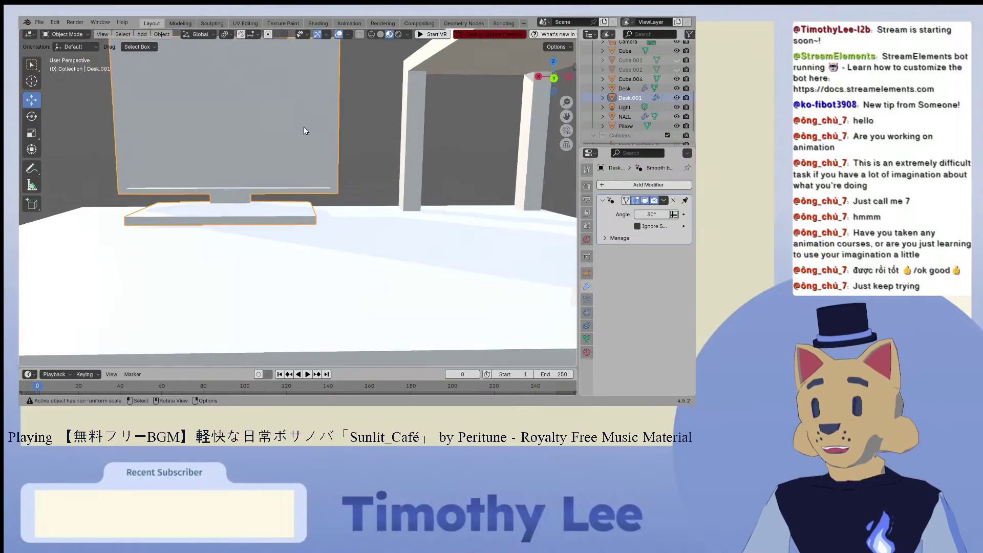
pyautogui.scroll(-5, 291, 138)
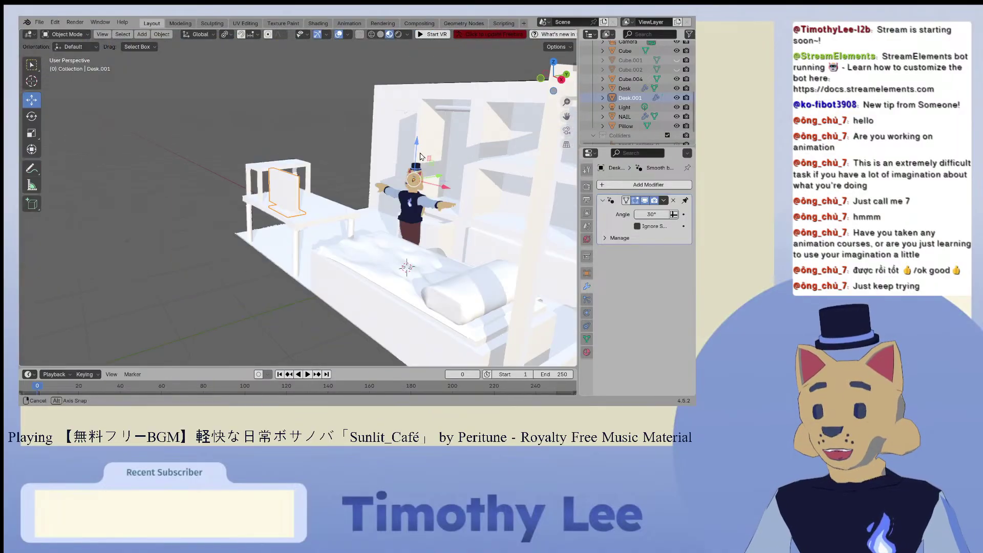
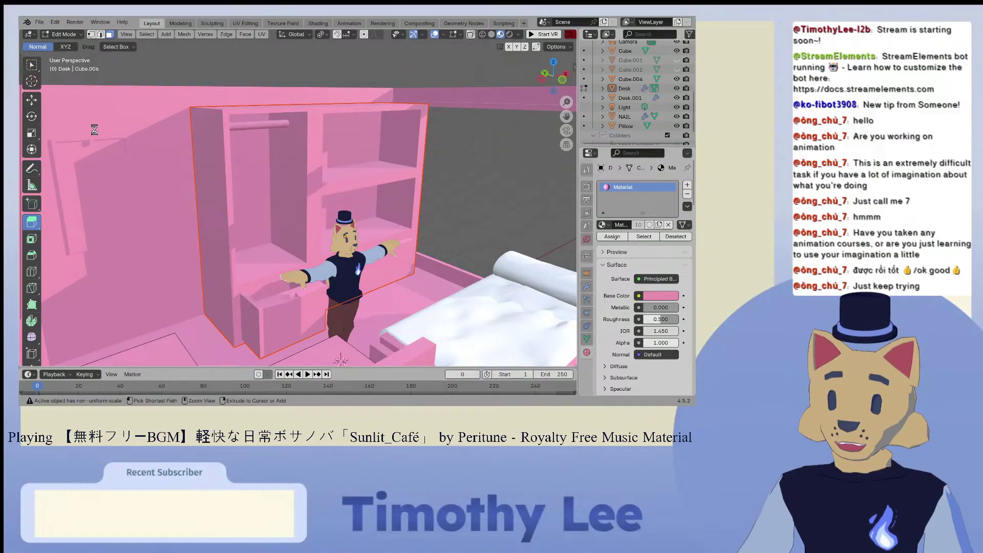
# Step: Save the file and return the desk to Object Mode
pyautogui.hotkey('ctrl', 's')
pyautogui.click(70, 34)
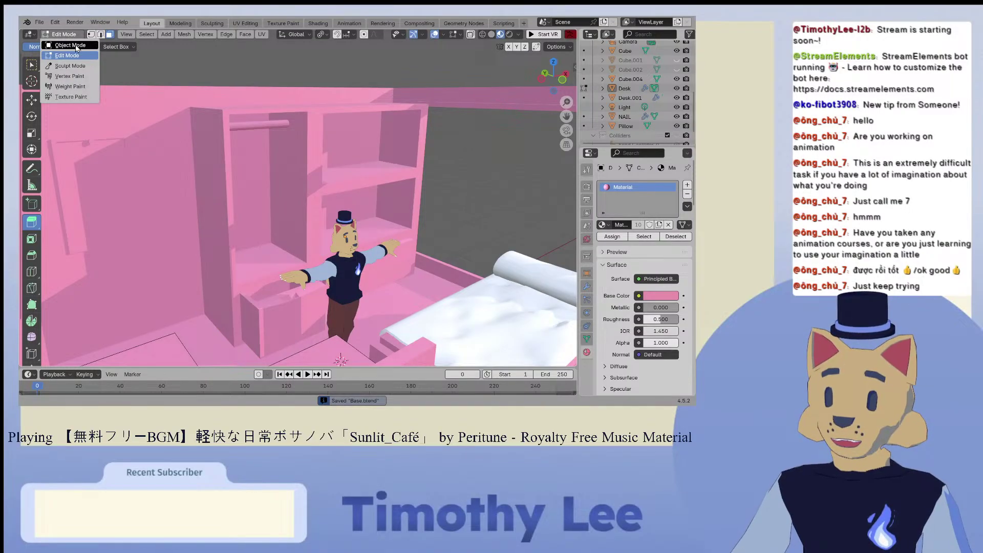
pyautogui.click(77, 45)
# Step: Set the base color of the room's shared material to hex FFFFFF
pyautogui.click(659, 288)
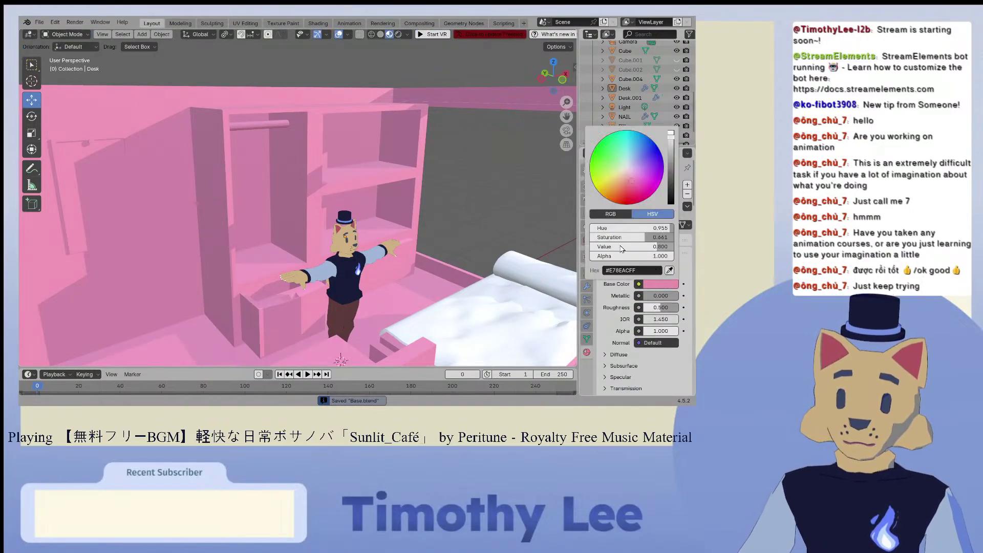
pyautogui.click(620, 269)
pyautogui.write('FFF')
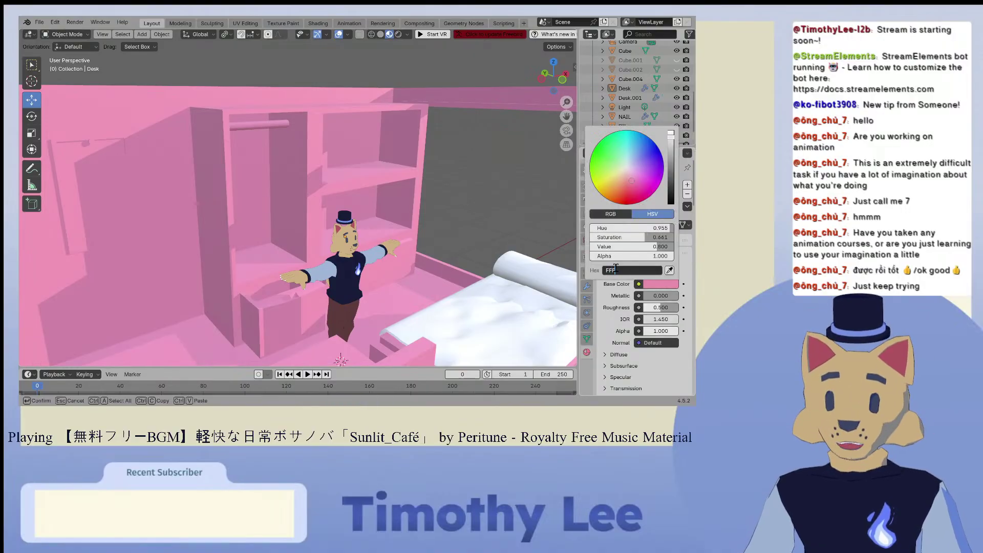
pyautogui.write('FFF')
pyautogui.press('Return')
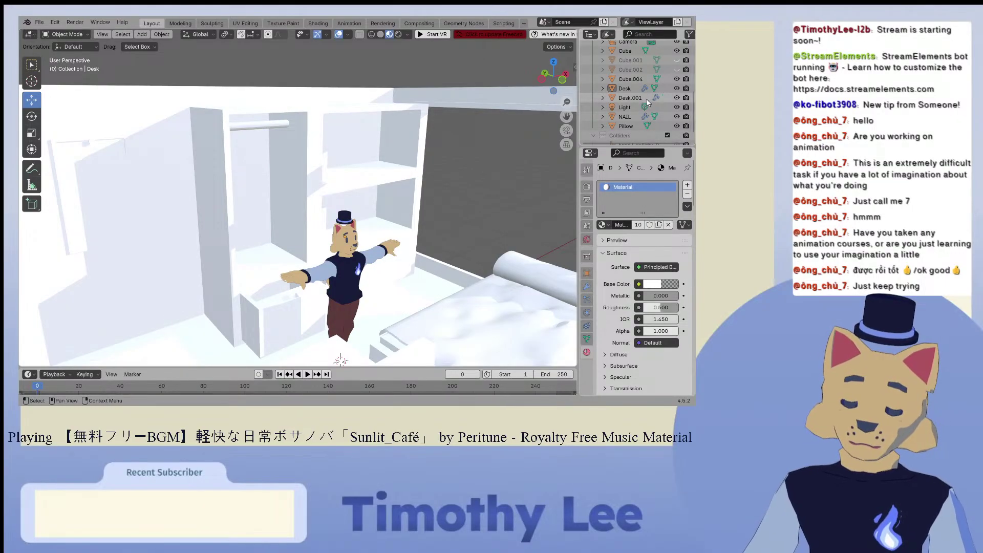
pyautogui.click(603, 225)
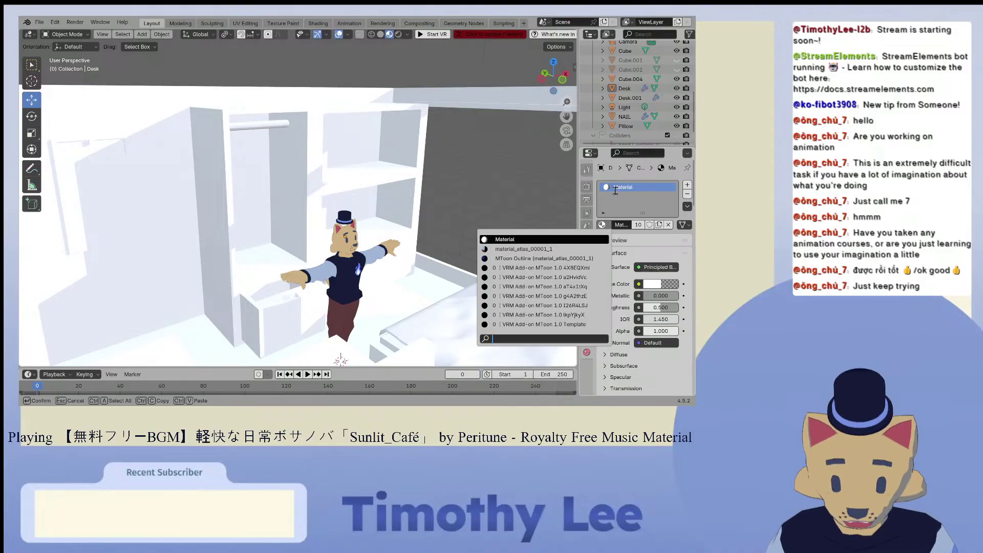
pyautogui.click(636, 242)
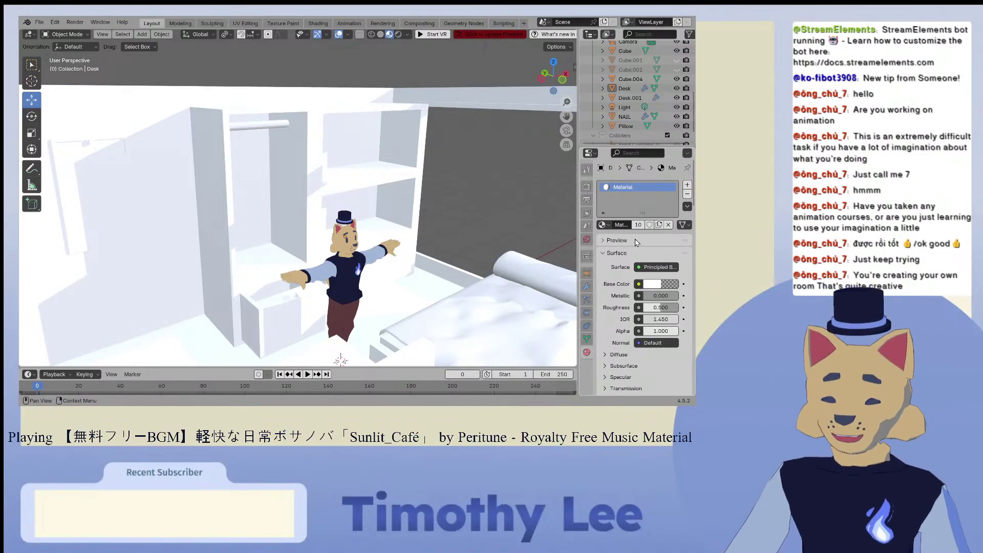
pyautogui.scroll(-5, 503, 224)
pyautogui.moveTo(502, 225); pyautogui.dragTo(409, 242, button='middle')
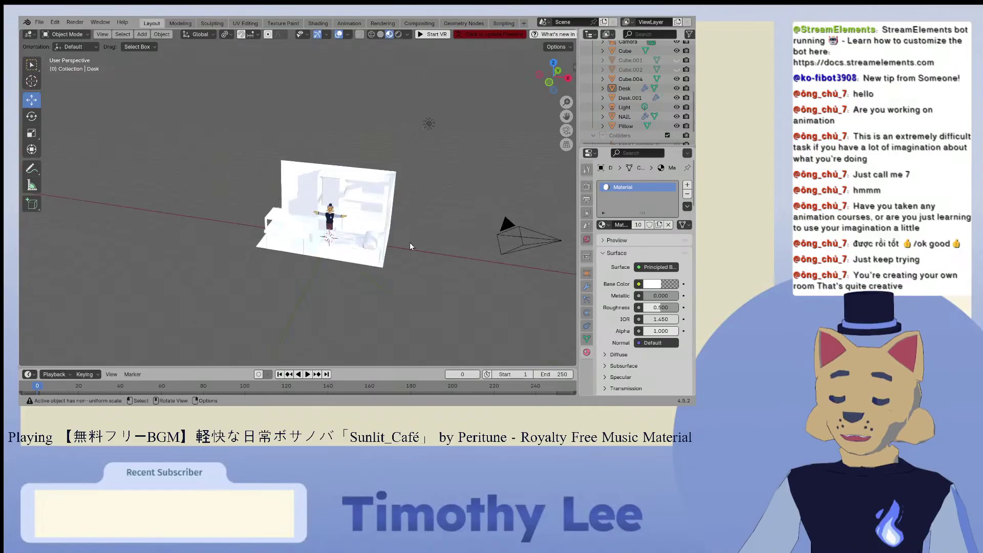
pyautogui.scroll(6, 410, 244)
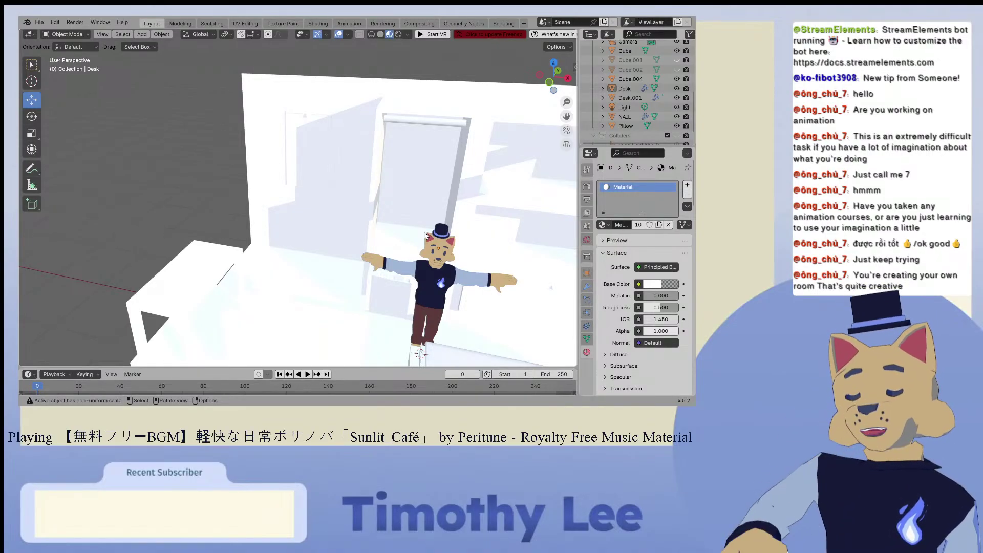
pyautogui.moveTo(566, 117); pyautogui.dragTo(422, 88)
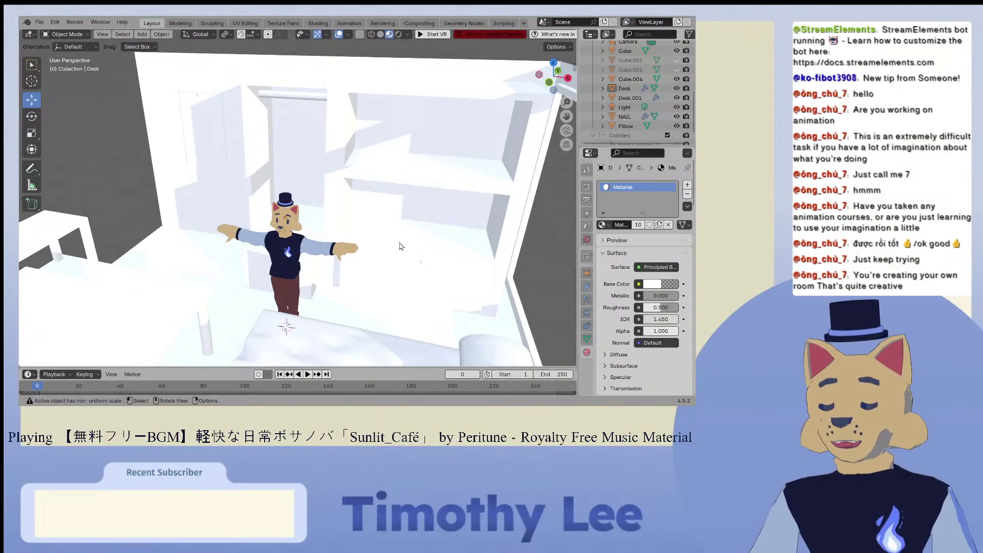
# Step: Replace the shared material on the cabinet and closet with a new material of its own
pyautogui.scroll(2, 395, 230)
pyautogui.click(397, 212)
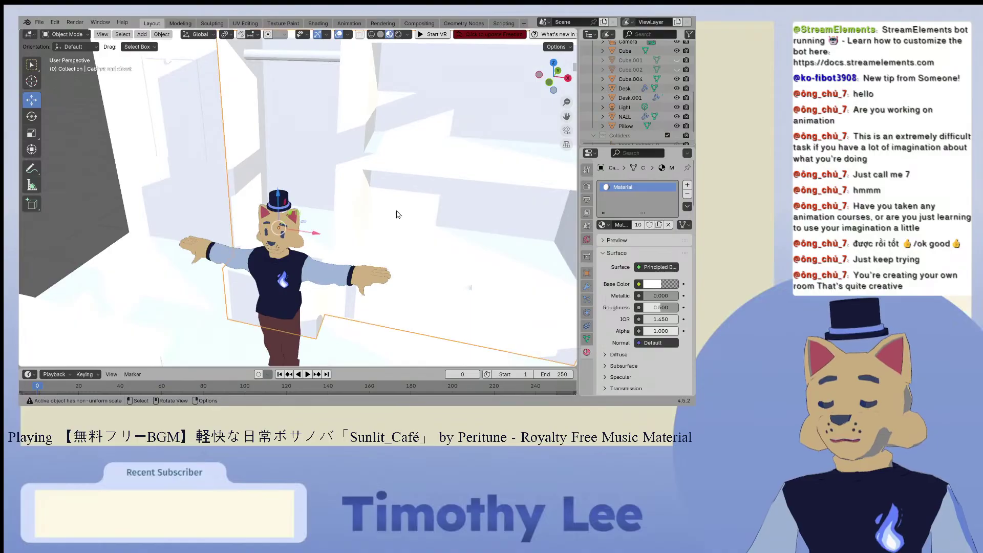
pyautogui.click(608, 226)
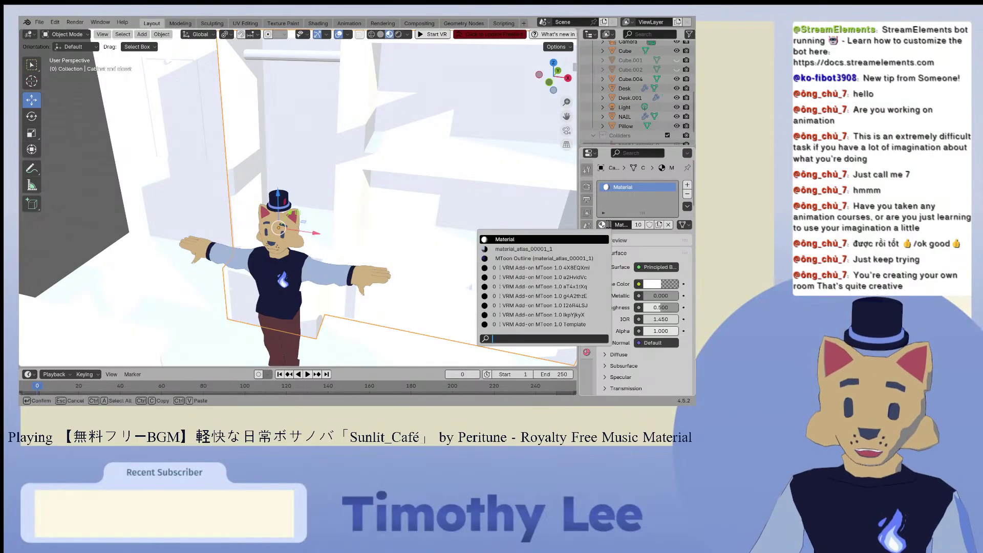
pyautogui.click(688, 185)
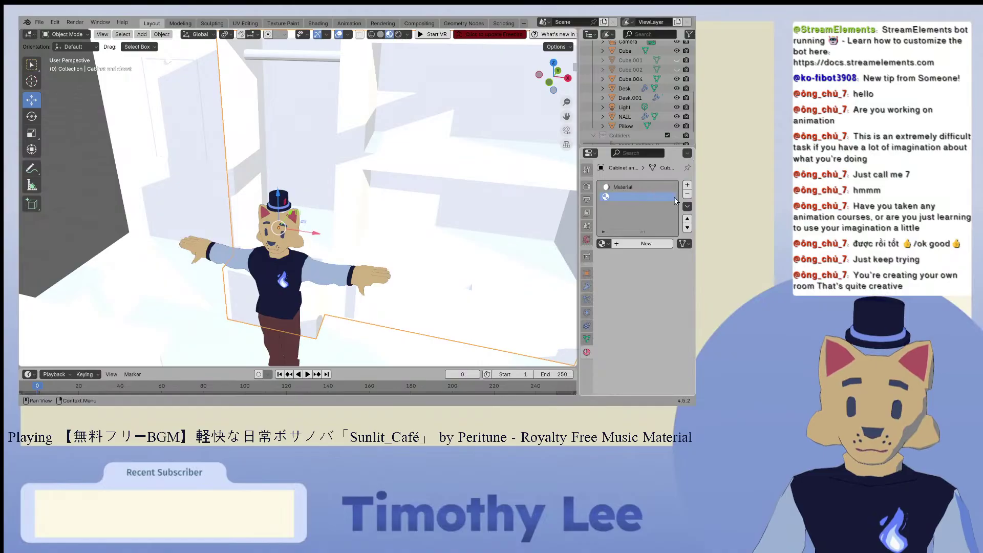
pyautogui.click(647, 187)
pyautogui.click(688, 195)
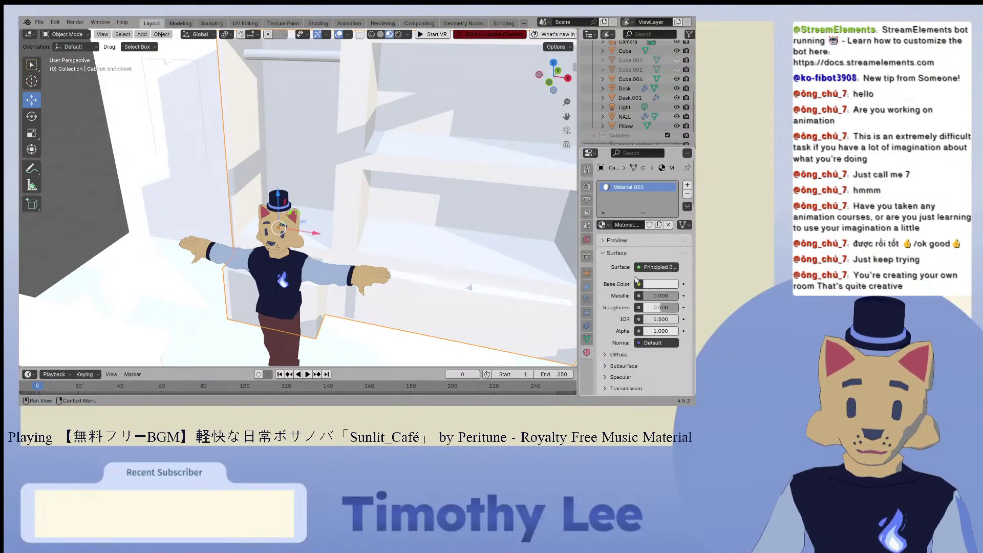
# Step: Set the cabinet material's base color to a dark, muted brown with a value of about 0.128
pyautogui.click(653, 285)
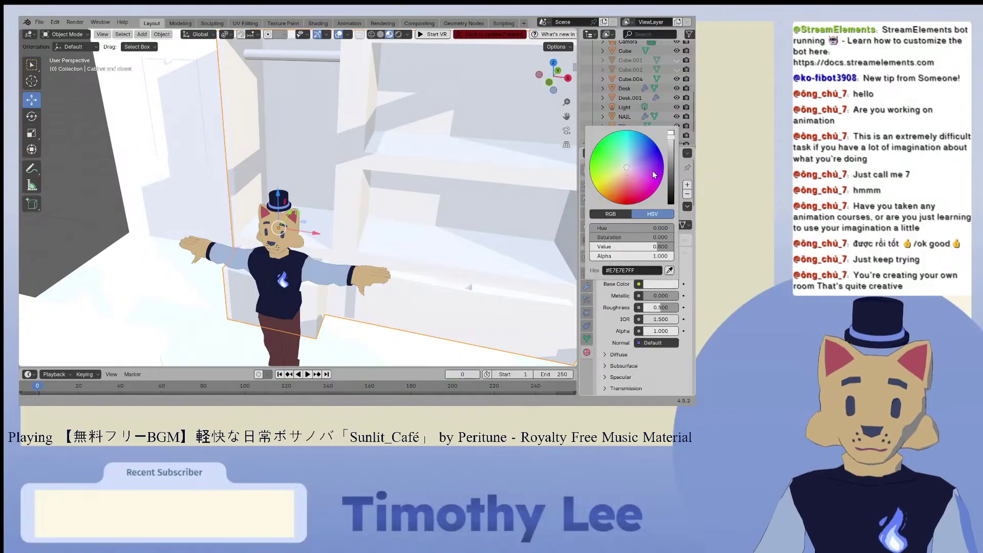
pyautogui.moveTo(638, 170); pyautogui.dragTo(615, 186)
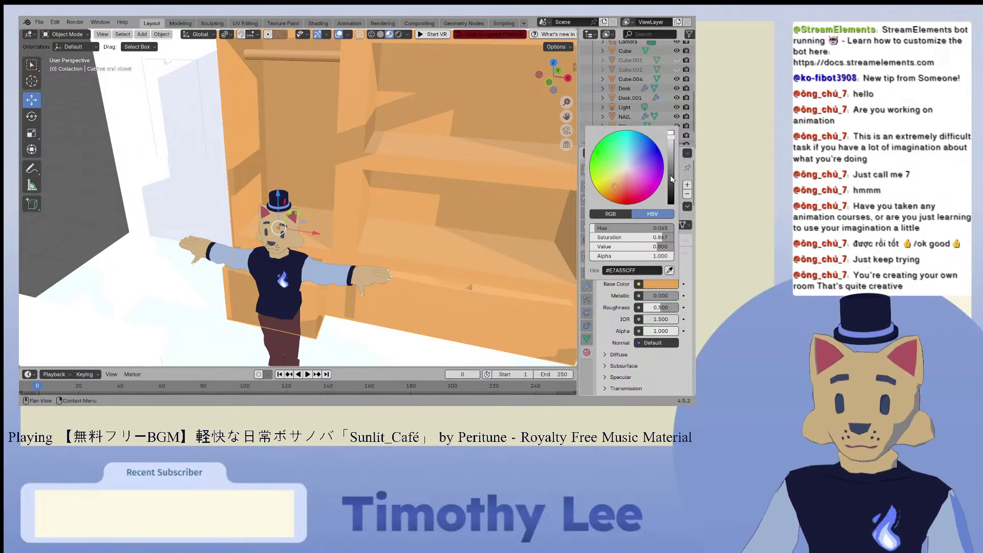
pyautogui.click(671, 175)
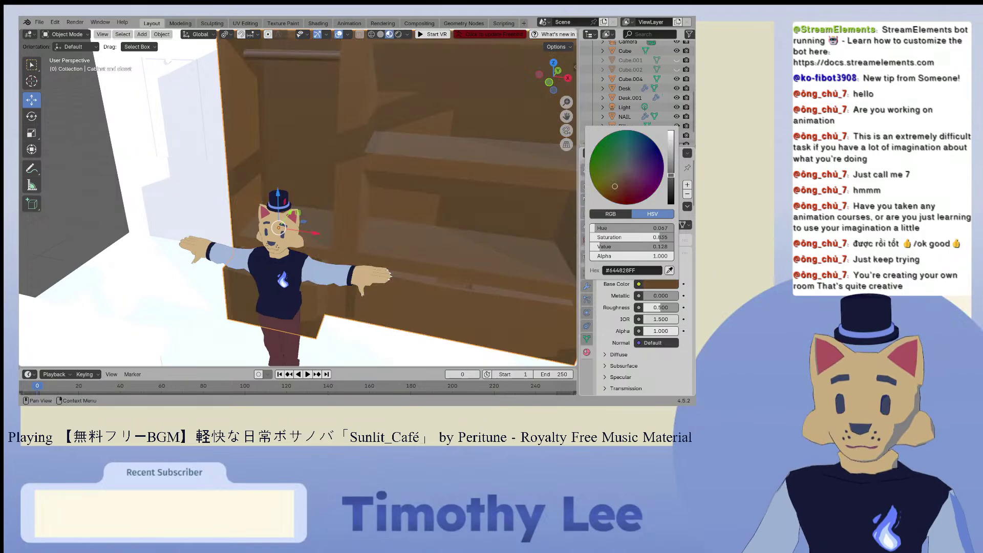
pyautogui.click(623, 177)
# Step: Set the cabinet material's roughness to 1.000
pyautogui.scroll(-8, 486, 228)
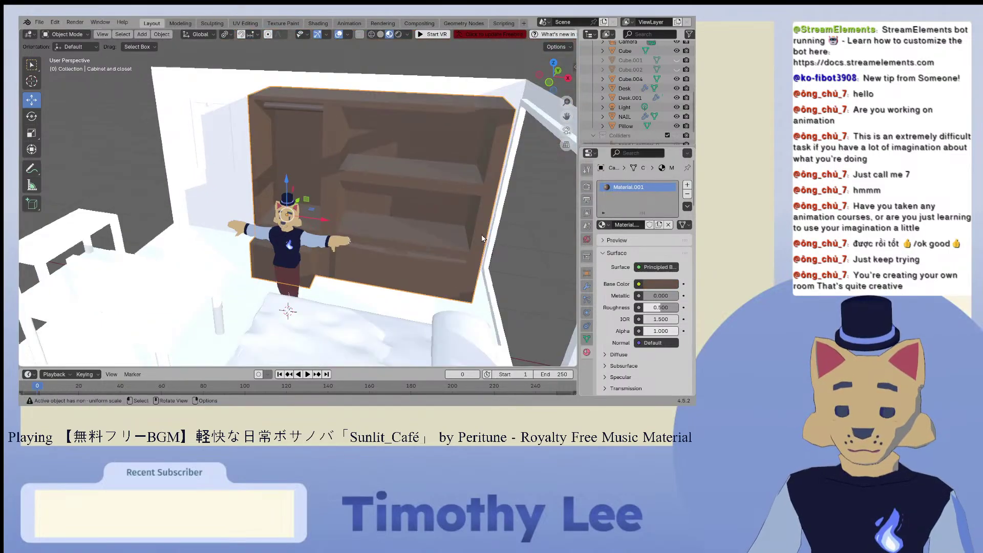
pyautogui.moveTo(485, 229); pyautogui.dragTo(358, 215, button='middle')
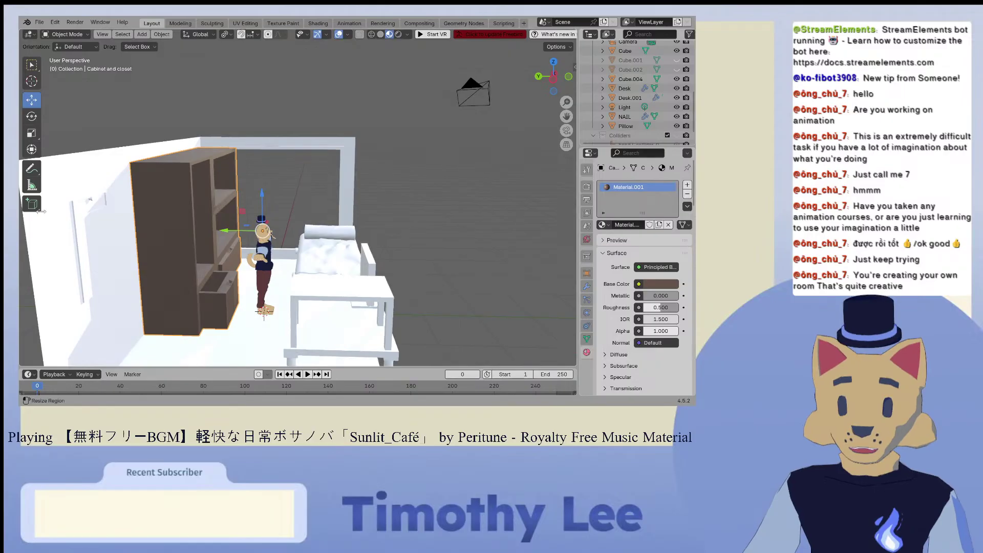
pyautogui.scroll(4, 202, 208)
pyautogui.moveTo(201, 208); pyautogui.dragTo(183, 214, button='middle')
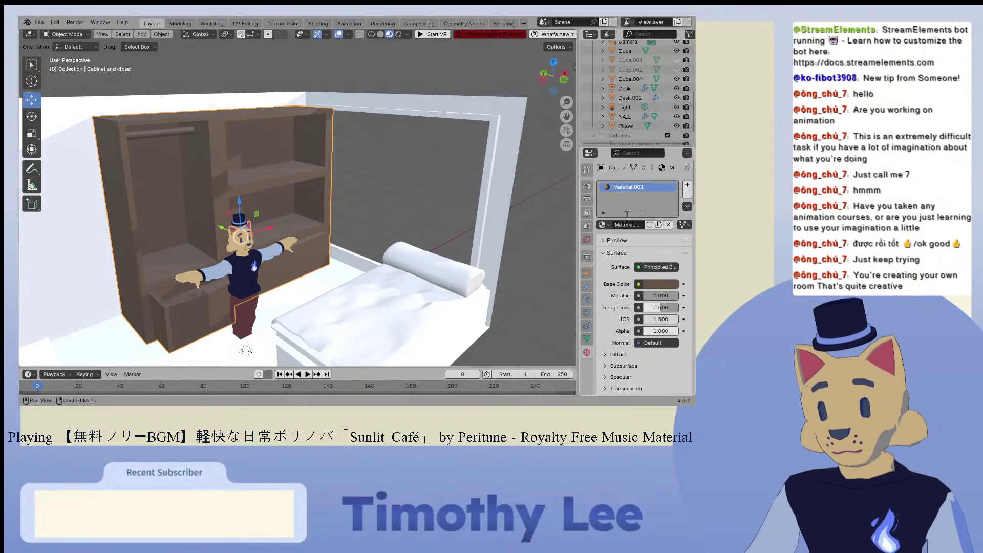
pyautogui.moveTo(660, 308); pyautogui.dragTo(679, 308)
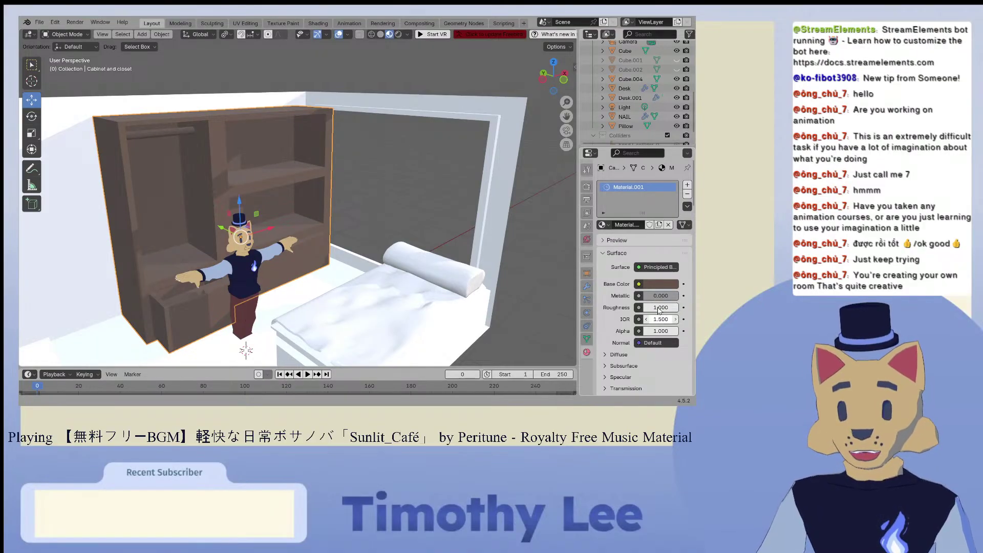
# Step: Remove the shared material from the desk and give the desk two empty material slots
pyautogui.scroll(-5, 394, 259)
pyautogui.moveTo(394, 256); pyautogui.dragTo(333, 255, button='middle')
pyautogui.scroll(3, 333, 255)
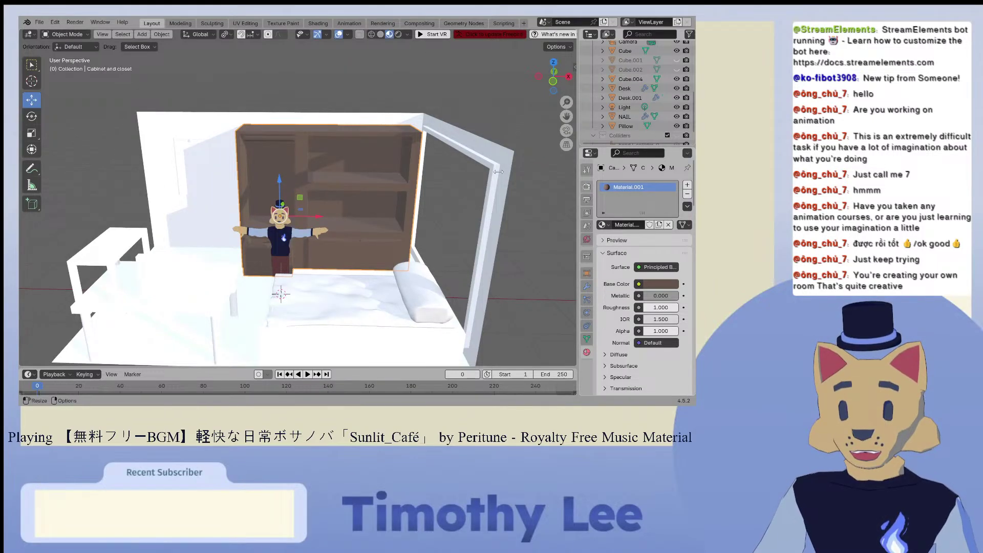
pyautogui.click(146, 271)
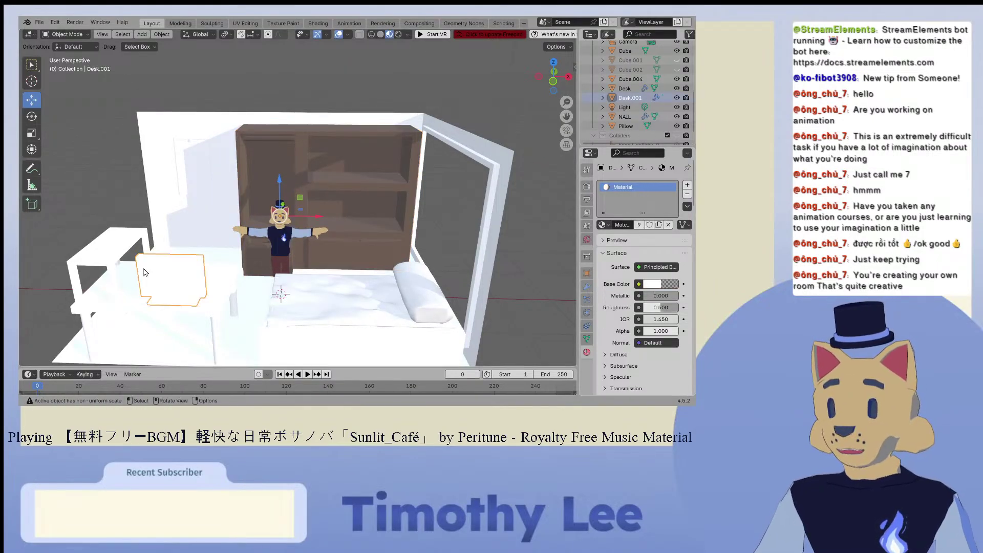
pyautogui.click(225, 285)
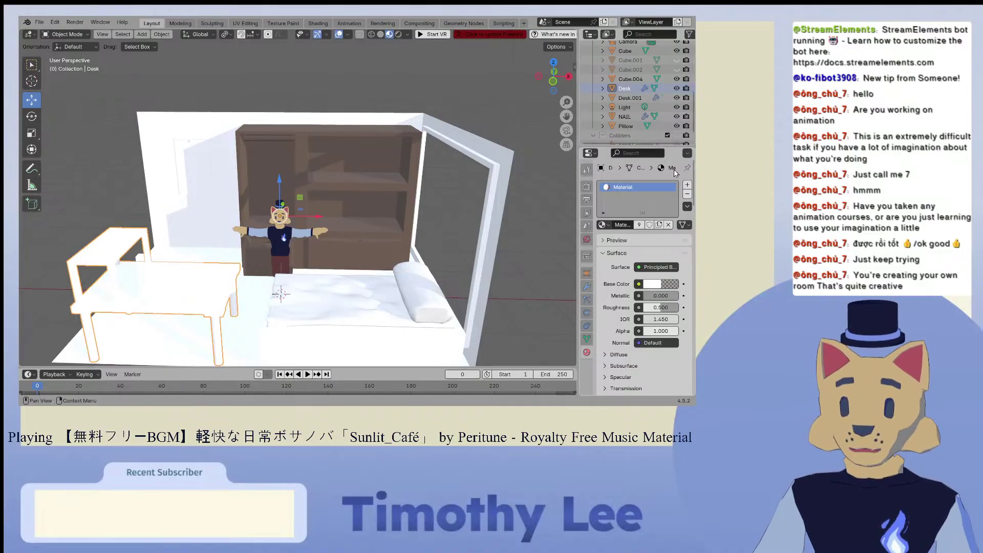
pyautogui.click(688, 193)
pyautogui.click(688, 185)
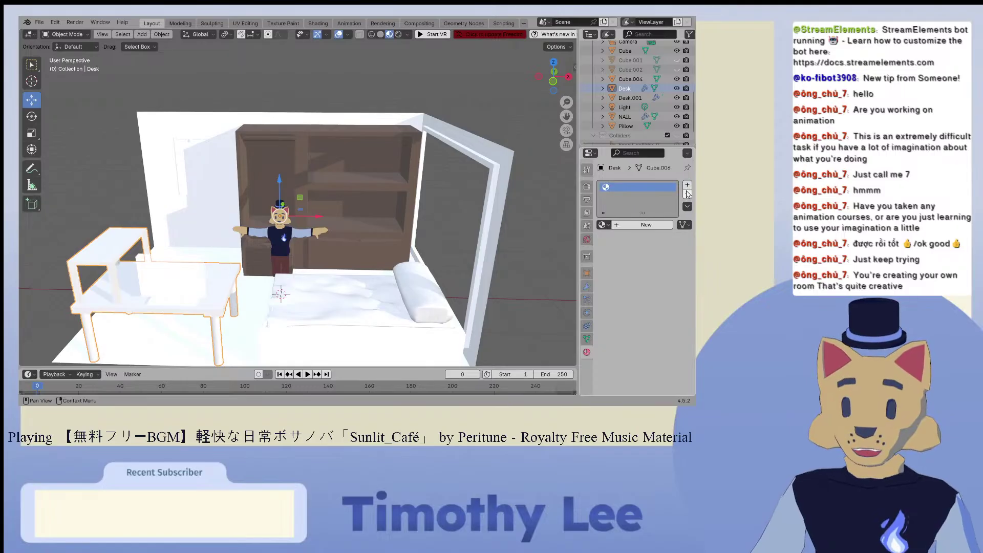
pyautogui.click(688, 189)
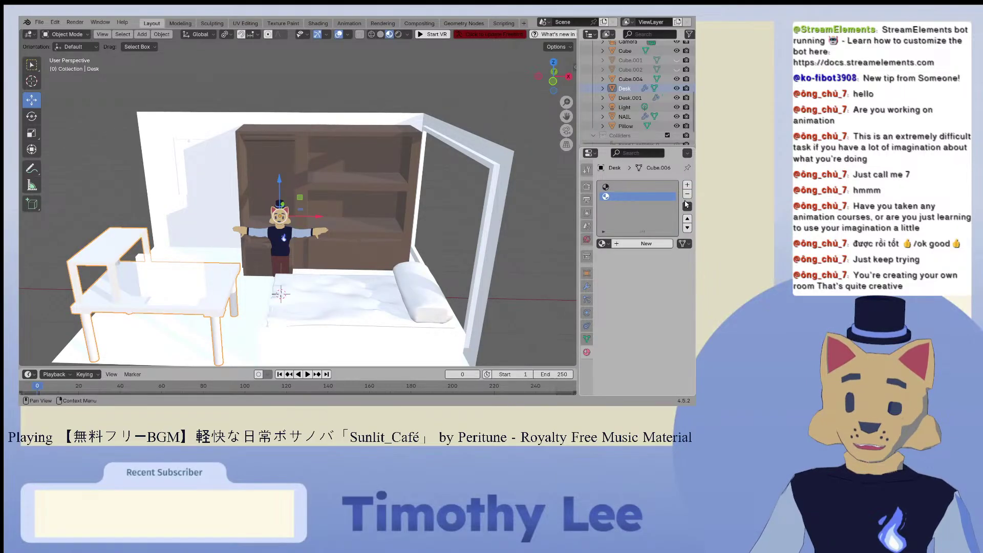
pyautogui.click(648, 188)
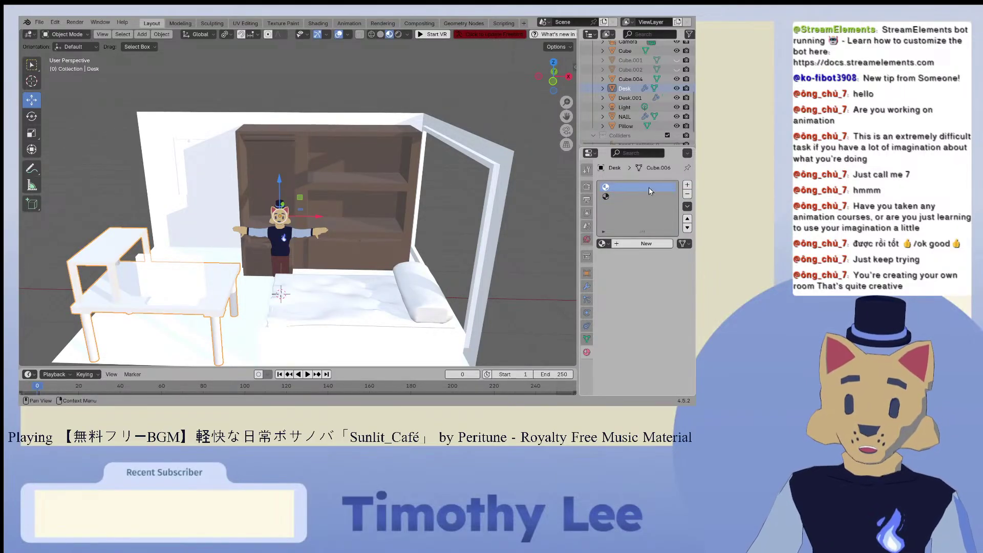
# Step: Create a new material in the desk's first slot and set its base color to near-white
pyautogui.click(612, 245)
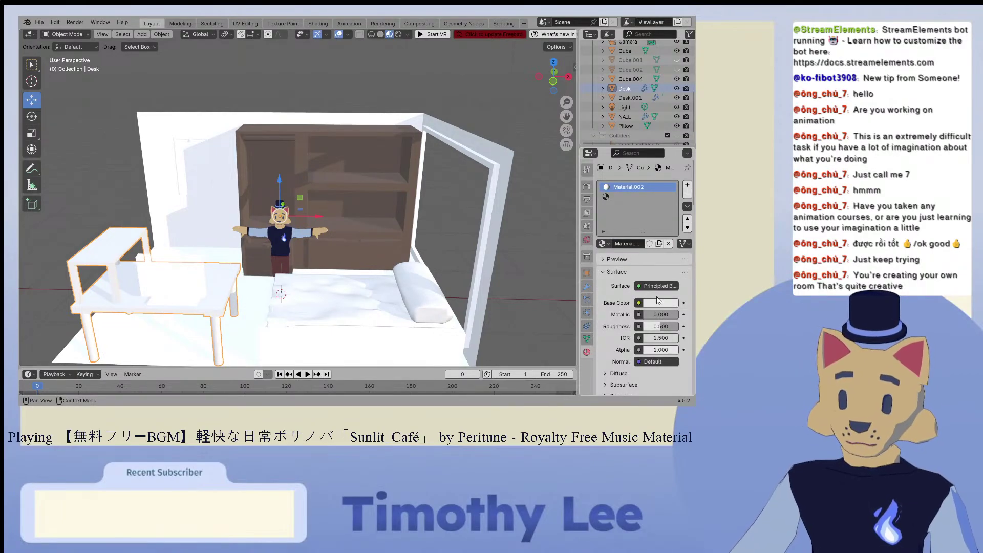
pyautogui.click(657, 303)
pyautogui.moveTo(668, 180); pyautogui.dragTo(671, 151)
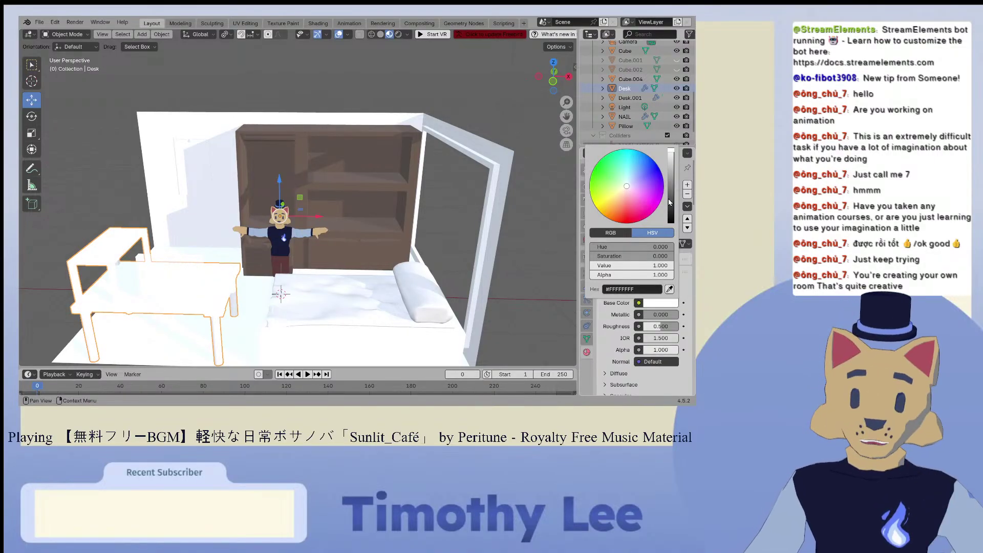
pyautogui.click(671, 161)
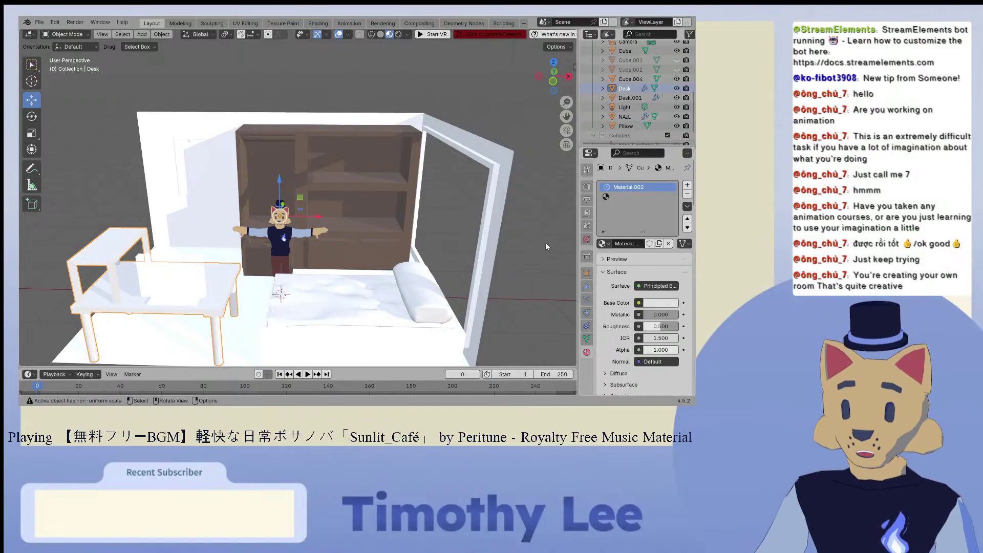
# Step: Put the desk into Edit Mode, ready for choosing individual faces on its raised shelf
pyautogui.moveTo(456, 300); pyautogui.dragTo(484, 276, button='middle')
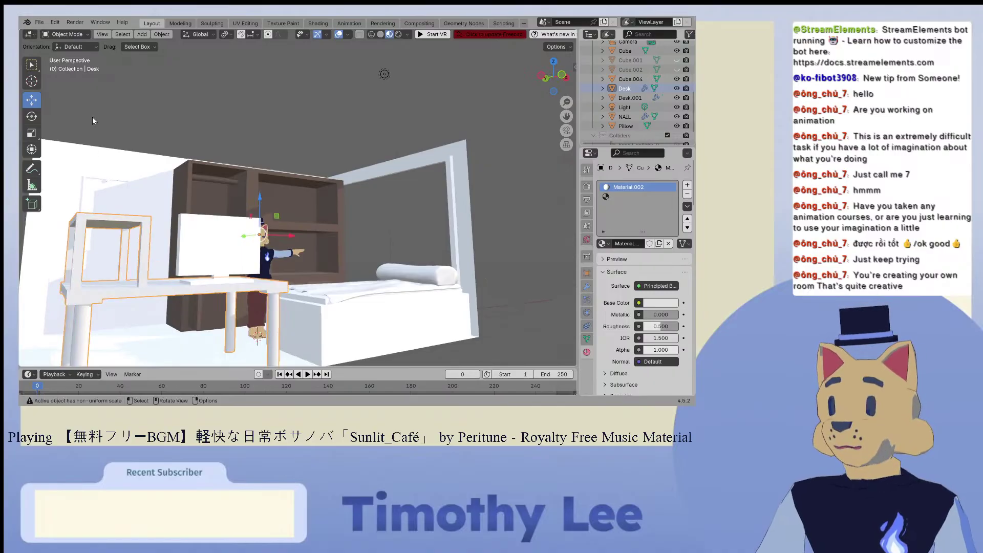
pyautogui.click(66, 34)
pyautogui.click(62, 56)
pyautogui.moveTo(375, 155); pyautogui.dragTo(335, 168, button='middle')
pyautogui.click(30, 105)
pyautogui.moveTo(409, 276); pyautogui.dragTo(456, 283, button='middle')
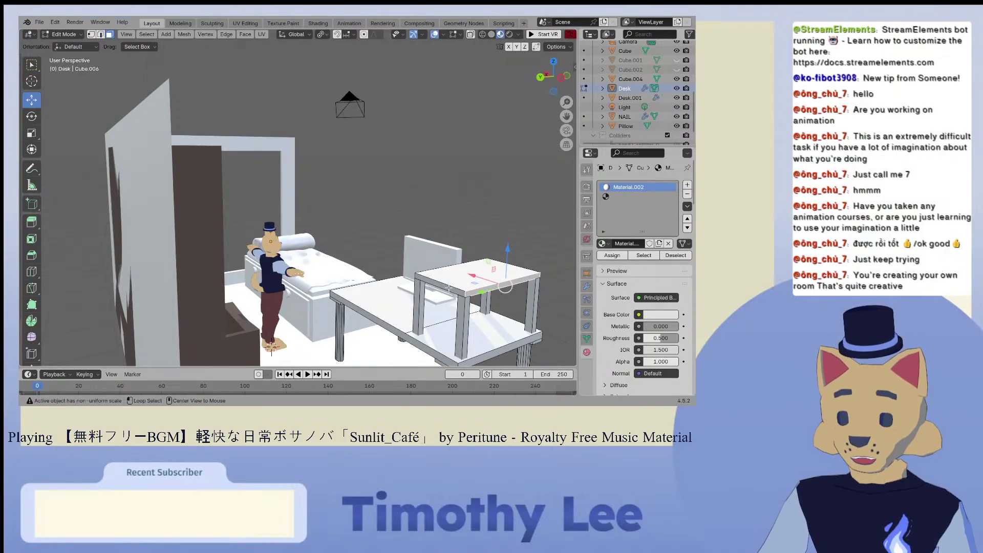
# Step: Select the top and outer edge faces of the desk's raised shelf board
pyautogui.keyDown('alt'); pyautogui.click(449, 289); pyautogui.keyUp('alt')
pyautogui.keyDown('alt'); pyautogui.click(449, 290); pyautogui.keyUp('alt')
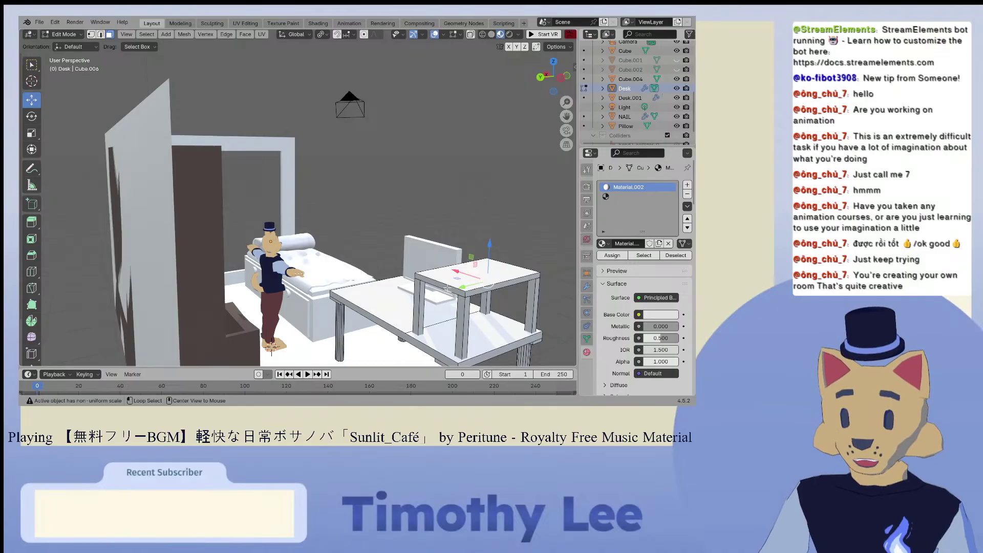
pyautogui.moveTo(448, 289); pyautogui.dragTo(418, 262, button='middle')
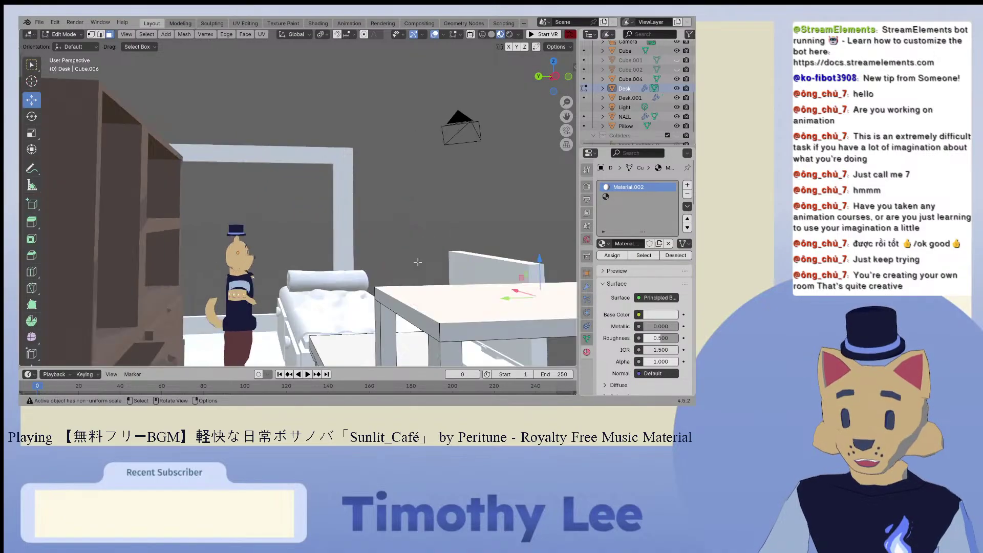
pyautogui.keyDown('alt'); pyautogui.click(450, 330); pyautogui.keyUp('alt')
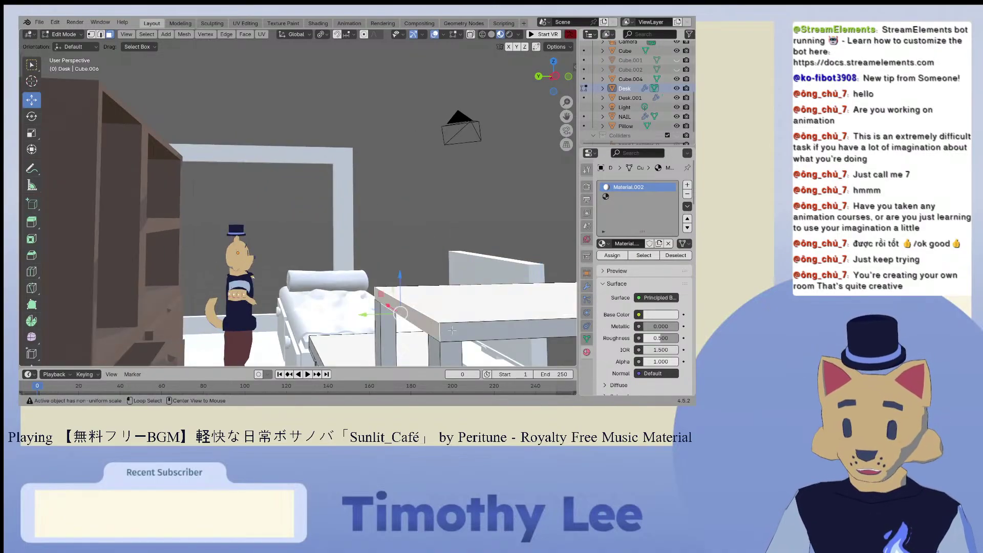
pyautogui.keyDown('alt'); pyautogui.middleClick(452, 330); pyautogui.keyUp('alt')
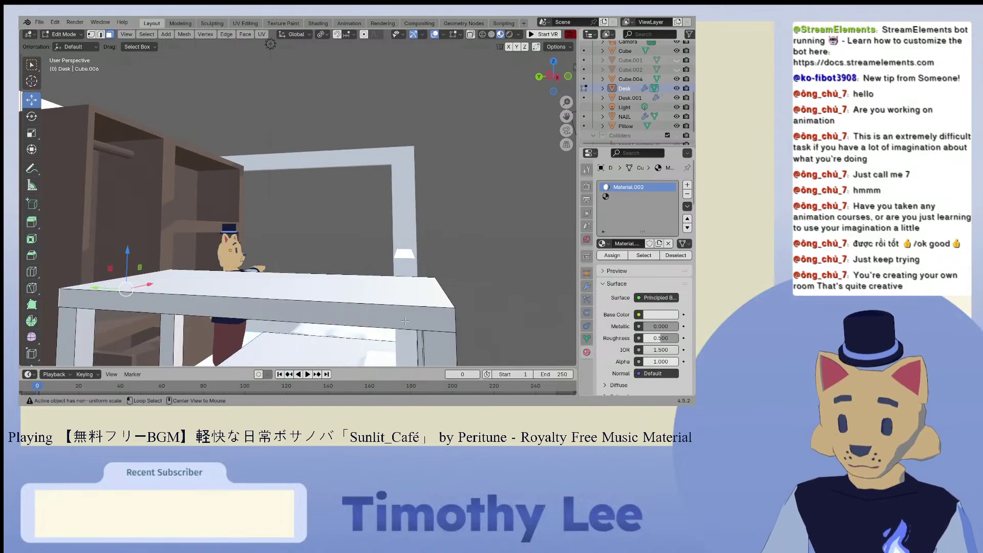
pyautogui.moveTo(405, 321); pyautogui.dragTo(404, 311, button='middle')
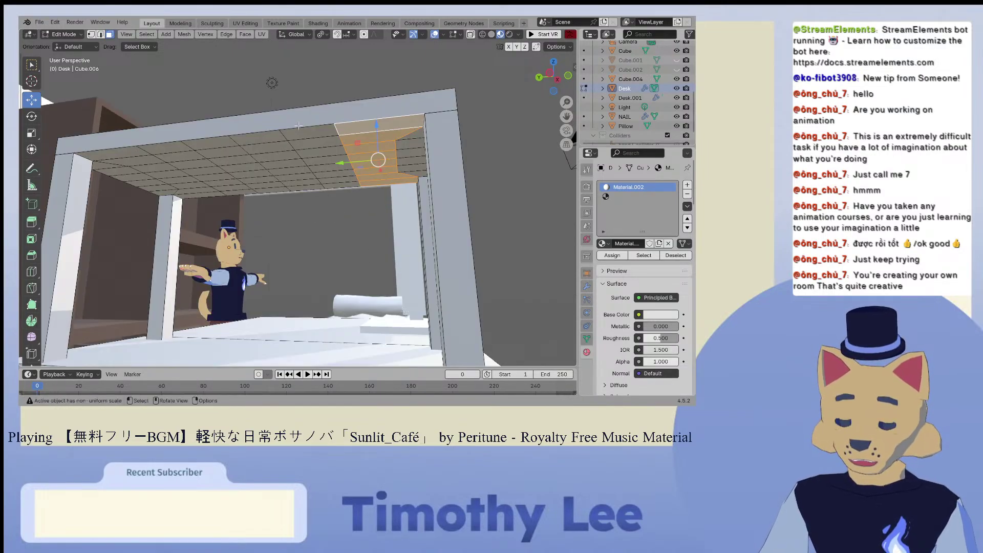
pyautogui.click(297, 123)
pyautogui.moveTo(298, 124); pyautogui.dragTo(369, 322, button='middle')
pyautogui.keyDown('ctrl'); pyautogui.click(277, 161); pyautogui.keyUp('ctrl')
pyautogui.keyDown('shift'); pyautogui.click(369, 322); pyautogui.keyUp('shift')
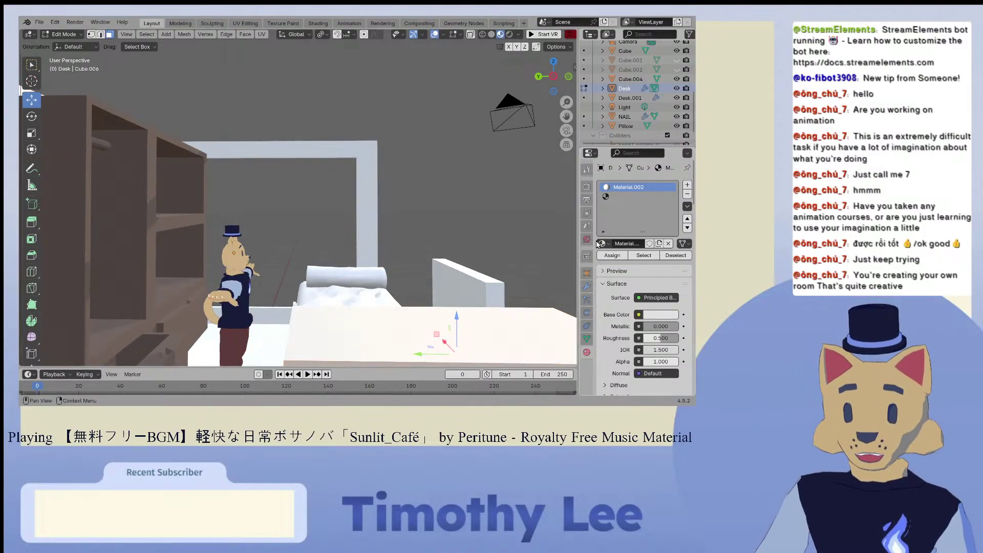
# Step: Put the cabinet's Material.001 in the desk's second slot and assign it to the selected shelf faces
pyautogui.click(622, 196)
pyautogui.click(602, 244)
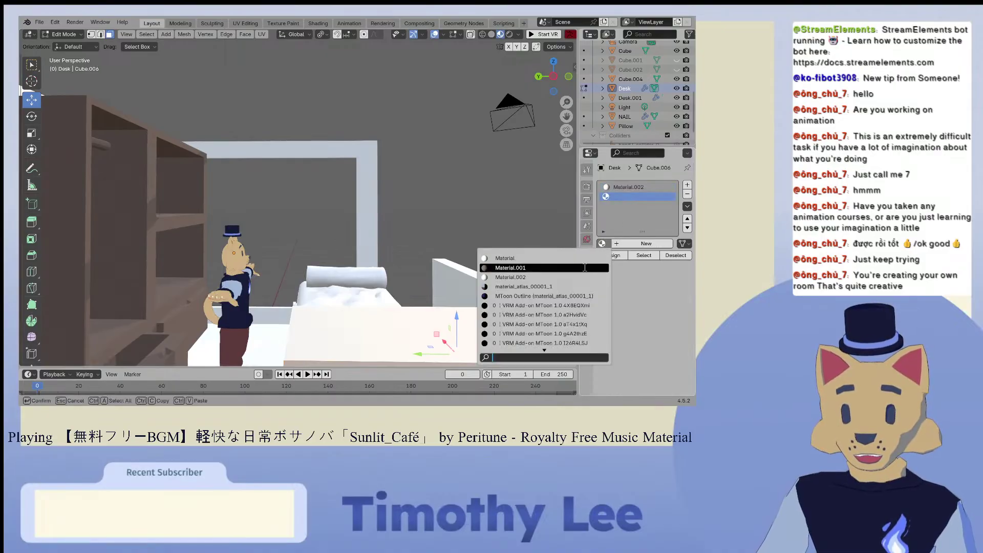
pyautogui.press('Return')
pyautogui.click(612, 255)
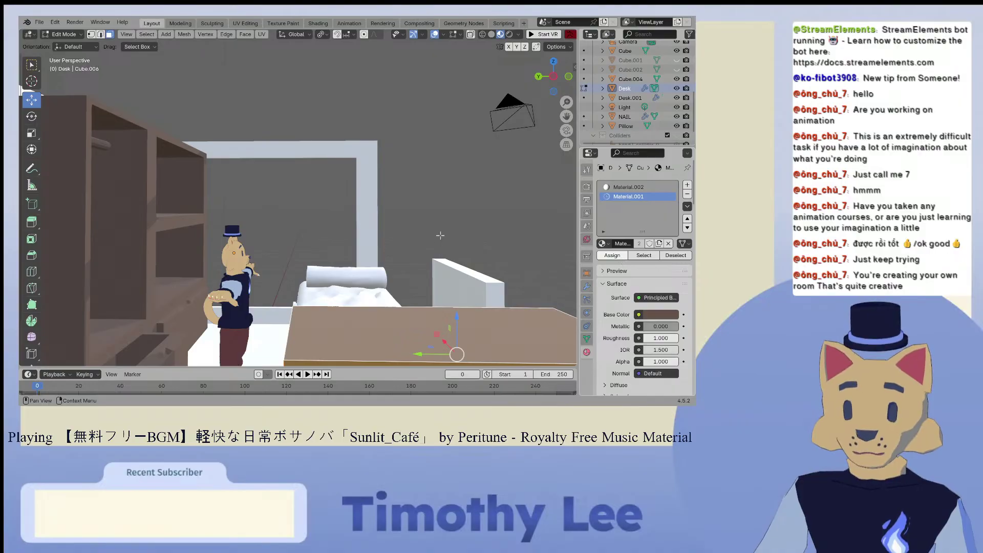
# Step: Select the block of underside faces at one end of the desk's raised shelf
pyautogui.moveTo(441, 235); pyautogui.dragTo(405, 224, button='middle')
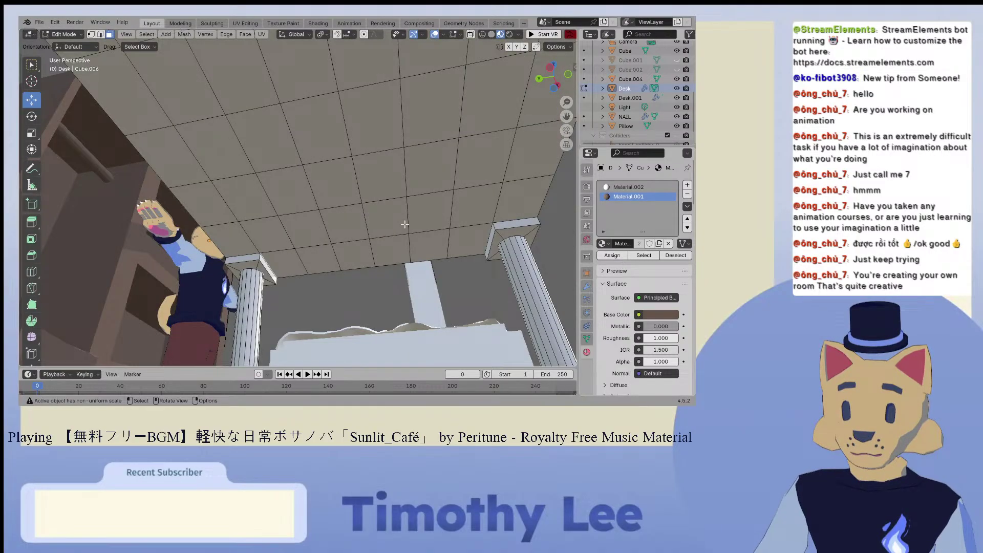
pyautogui.click(286, 256)
pyautogui.scroll(-2, 286, 255)
pyautogui.moveTo(286, 246); pyautogui.dragTo(299, 255, button='middle')
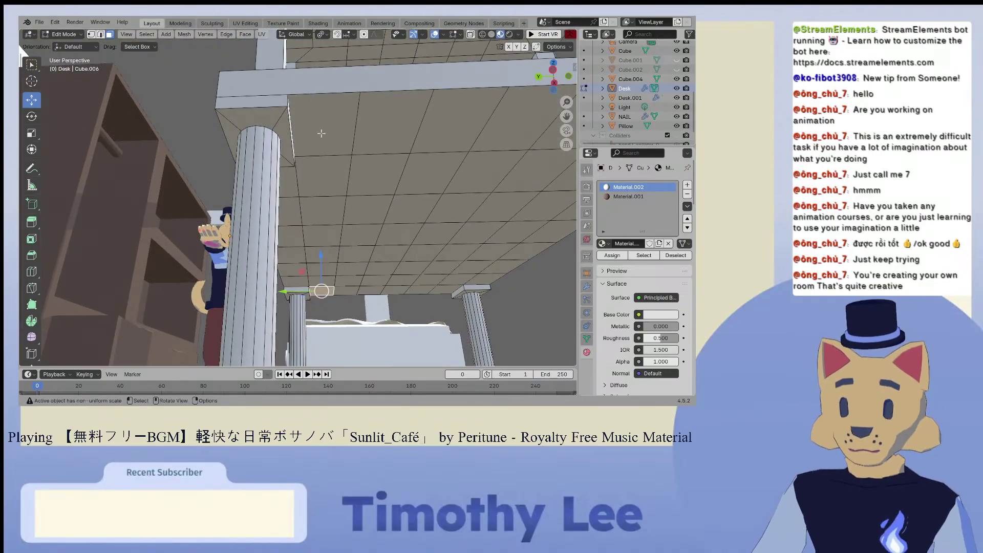
pyautogui.scroll(-4, 321, 133)
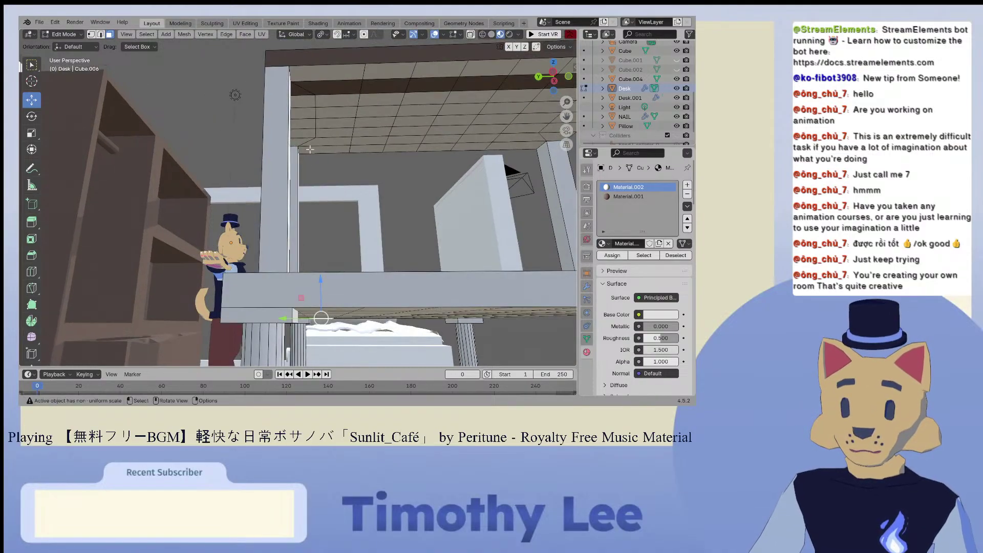
pyautogui.click(310, 149)
pyautogui.keyDown('ctrl'); pyautogui.click(317, 79); pyautogui.keyUp('ctrl')
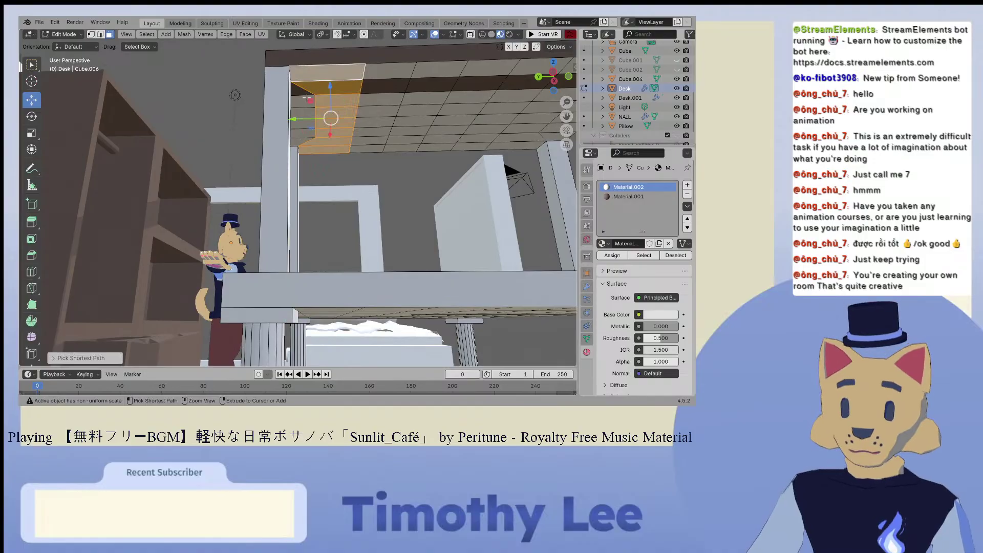
pyautogui.keyDown('ctrl'); pyautogui.keyDown('shift'); pyautogui.click(306, 97); pyautogui.keyUp('shift'); pyautogui.keyUp('ctrl')
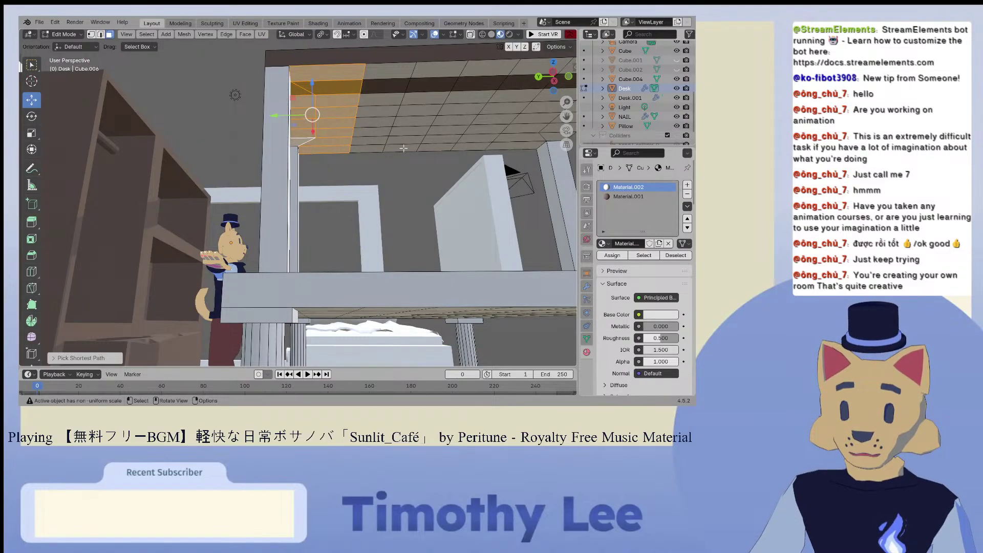
# Step: Extend the selection across the rest of the raised shelf's underside and assign Material.001 to those faces
pyautogui.moveTo(403, 148); pyautogui.dragTo(394, 148, button='middle')
pyautogui.keyDown('ctrl'); pyautogui.click(472, 132); pyautogui.keyUp('ctrl')
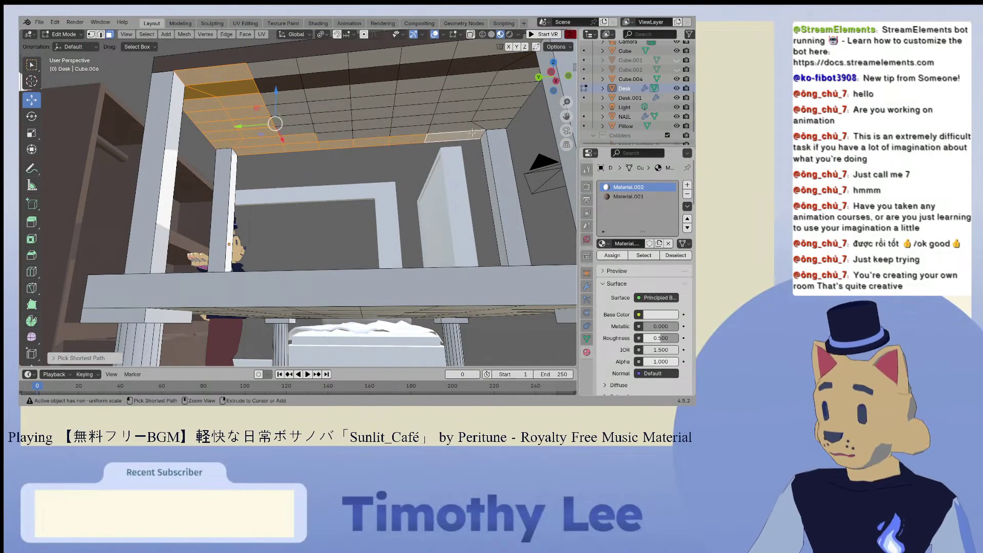
pyautogui.keyDown('ctrl'); pyautogui.click(296, 73); pyautogui.keyUp('ctrl')
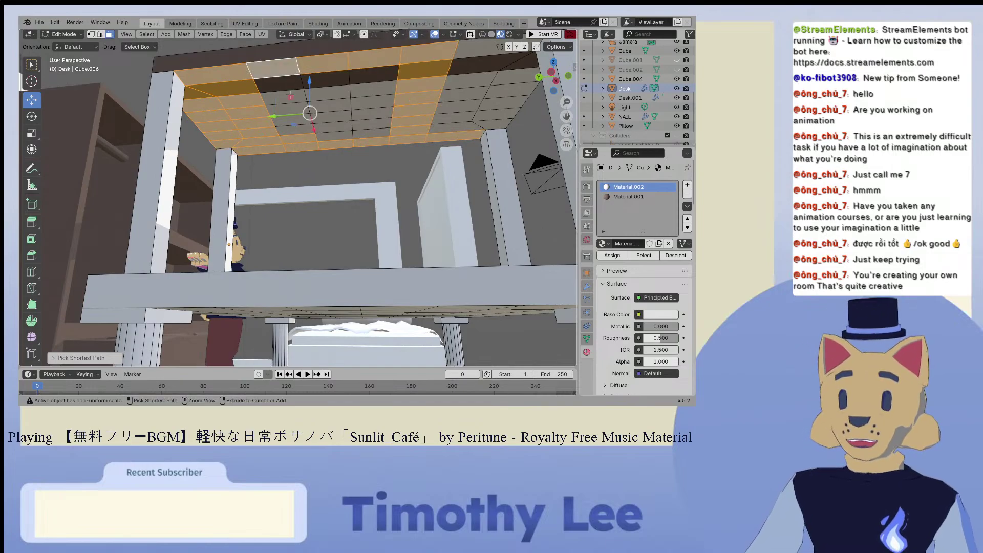
pyautogui.keyDown('ctrl'); pyautogui.click(297, 126); pyautogui.keyUp('ctrl')
pyautogui.keyDown('ctrl'); pyautogui.click(370, 131); pyautogui.keyUp('ctrl')
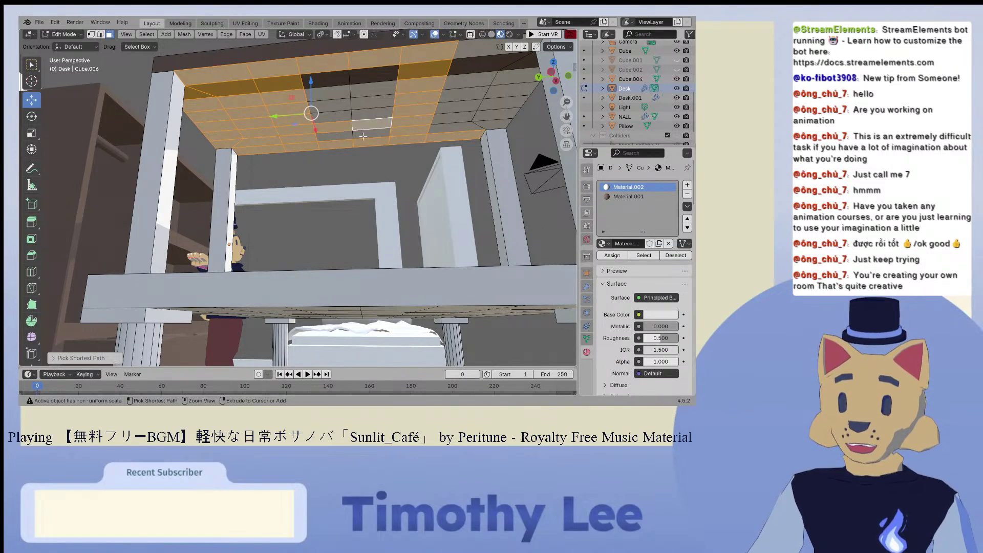
pyautogui.keyDown('ctrl'); pyautogui.click(347, 81); pyautogui.keyUp('ctrl')
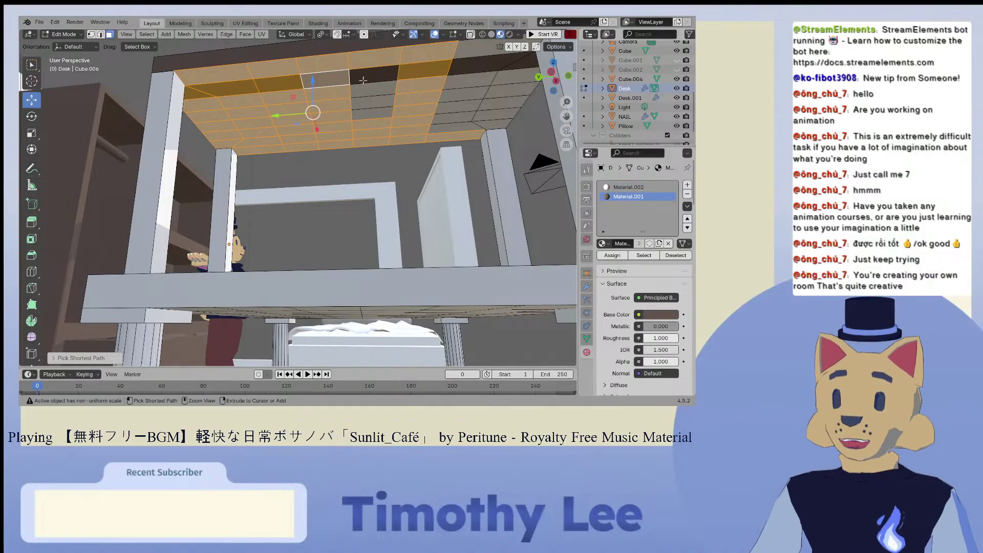
pyautogui.keyDown('ctrl'); pyautogui.click(372, 113); pyautogui.keyUp('ctrl')
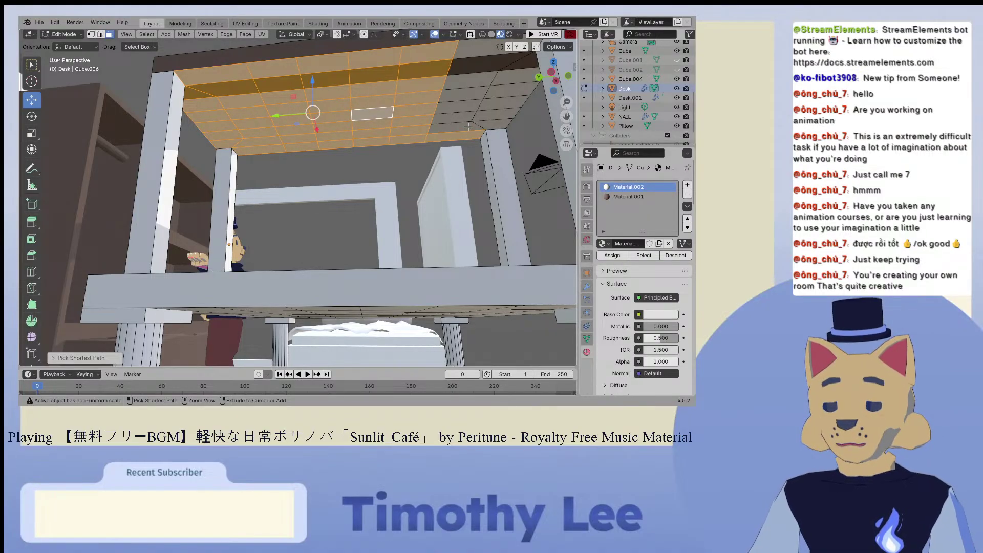
pyautogui.keyDown('ctrl'); pyautogui.click(468, 126); pyautogui.keyUp('ctrl')
pyautogui.scroll(-4, 494, 123)
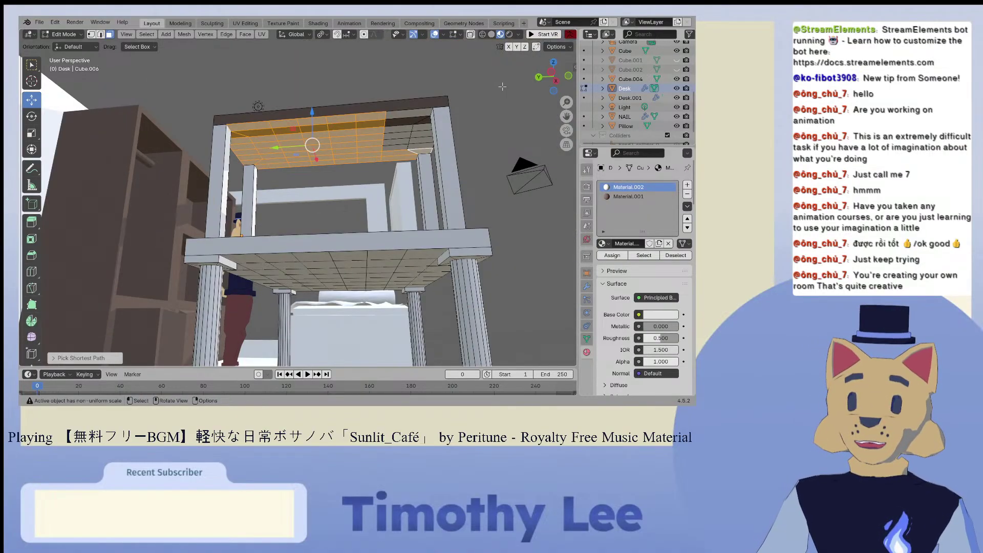
pyautogui.keyDown('ctrl'); pyautogui.click(480, 106); pyautogui.keyUp('ctrl')
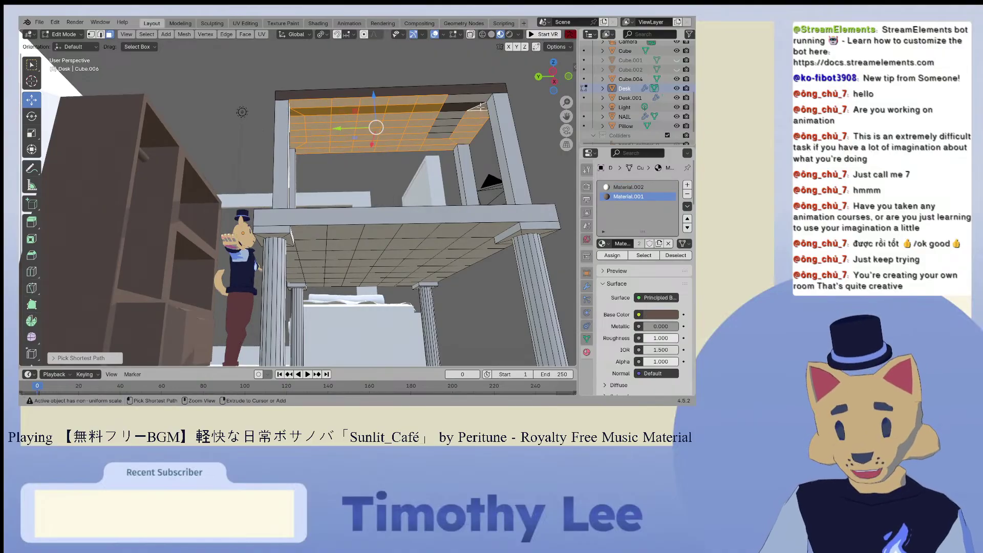
pyautogui.keyDown('ctrl'); pyautogui.click(464, 108); pyautogui.keyUp('ctrl')
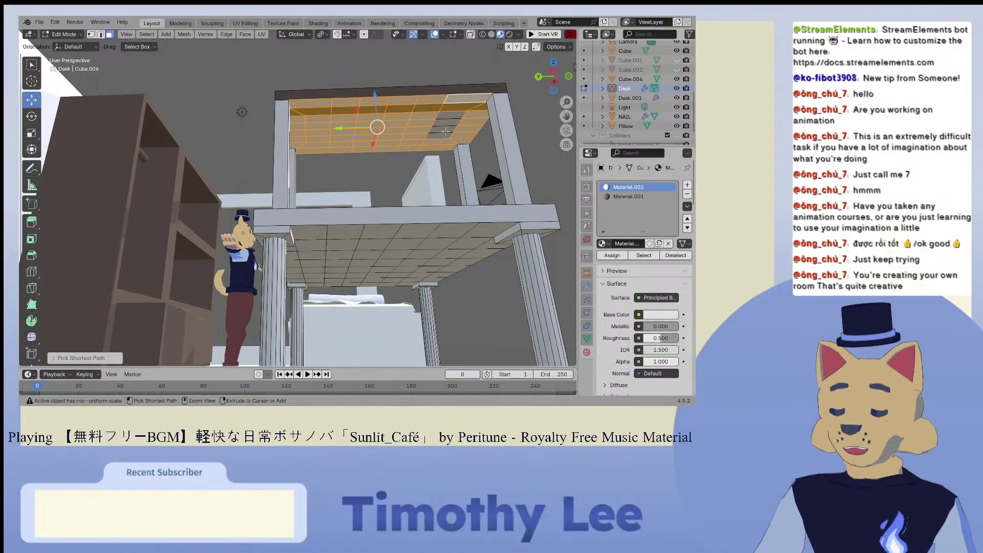
pyautogui.keyDown('ctrl'); pyautogui.click(446, 131); pyautogui.keyUp('ctrl')
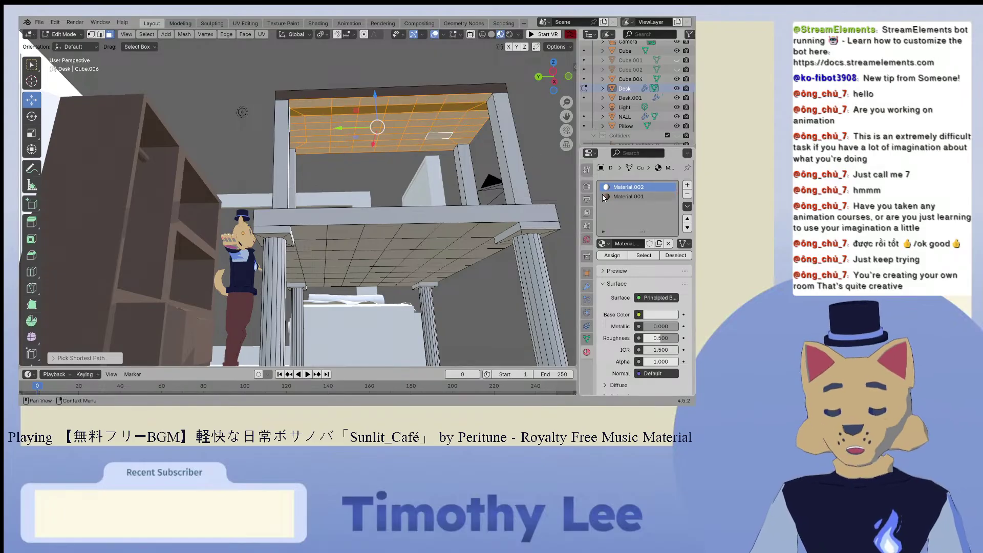
pyautogui.click(628, 197)
pyautogui.click(606, 255)
# Step: Add another face at the edge of the desk's raised shelf to the selection and assign Material.001 to it
pyautogui.moveTo(463, 219); pyautogui.dragTo(410, 249, button='middle')
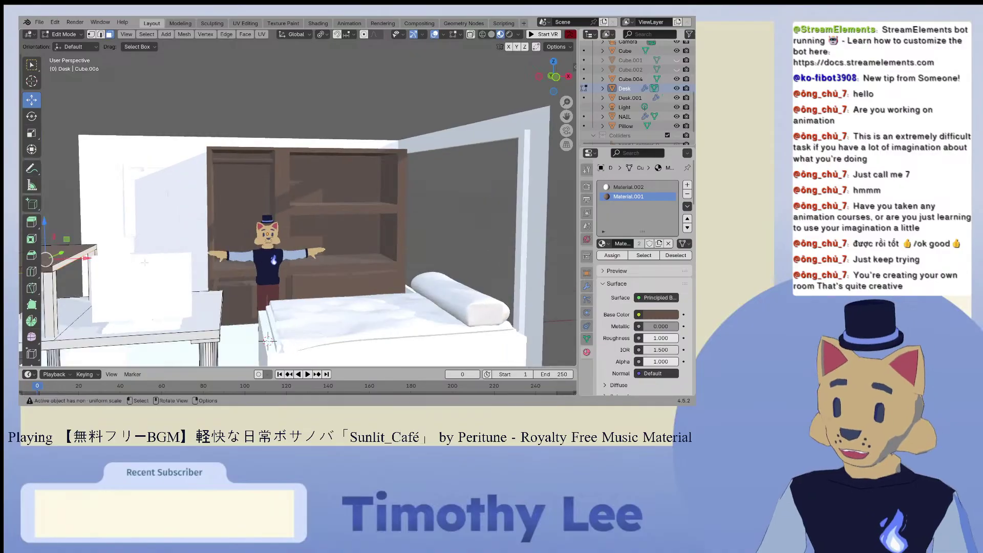
pyautogui.keyDown('shift'); pyautogui.click(69, 263); pyautogui.keyUp('shift')
pyautogui.click(632, 197)
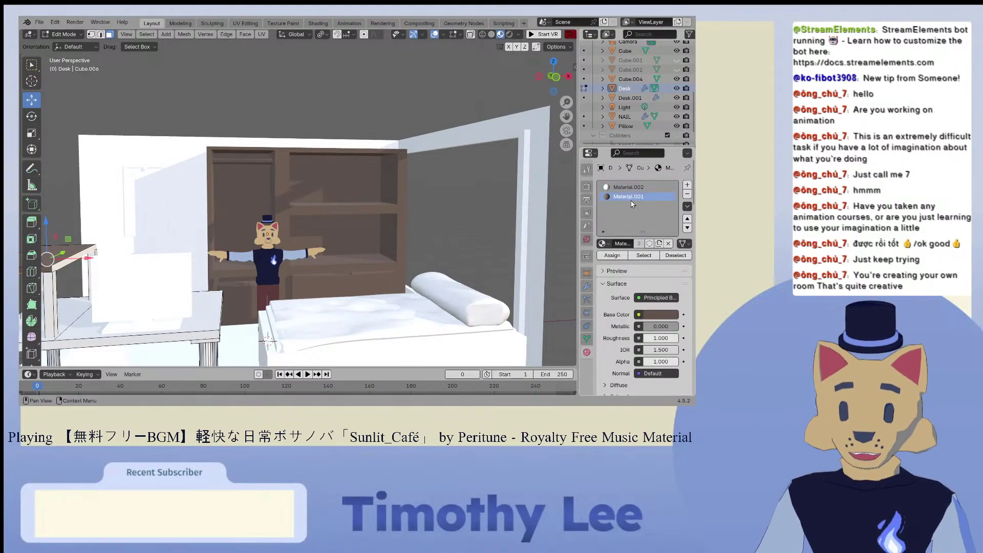
pyautogui.click(620, 258)
# Step: Darken the base colour of the desk's Material.002 to a neutral dark grey
pyautogui.moveTo(469, 242); pyautogui.dragTo(570, 219, button='middle')
pyautogui.click(628, 187)
pyautogui.click(658, 314)
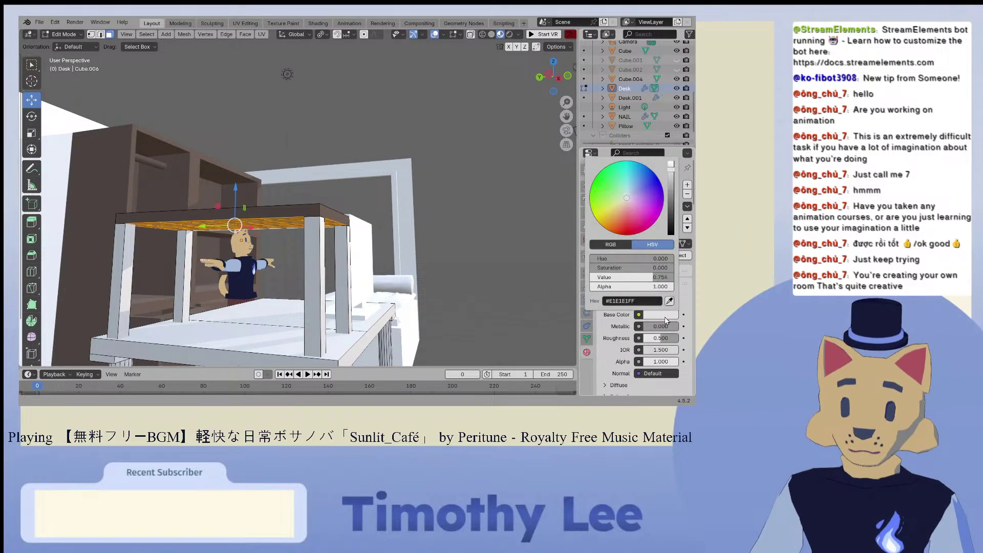
pyautogui.moveTo(672, 205); pyautogui.dragTo(671, 236)
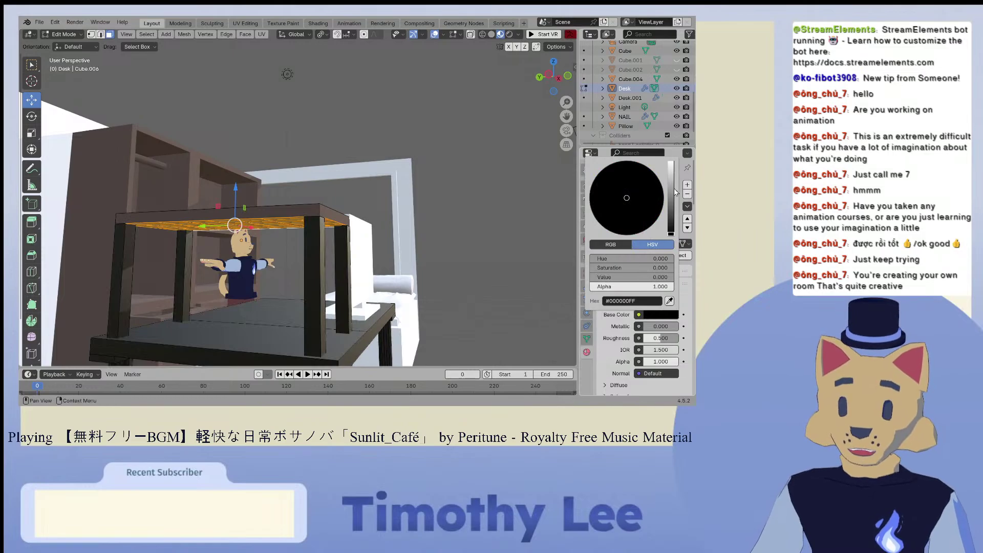
pyautogui.moveTo(673, 190); pyautogui.dragTo(671, 202)
pyautogui.moveTo(519, 196); pyautogui.dragTo(371, 198, button='middle')
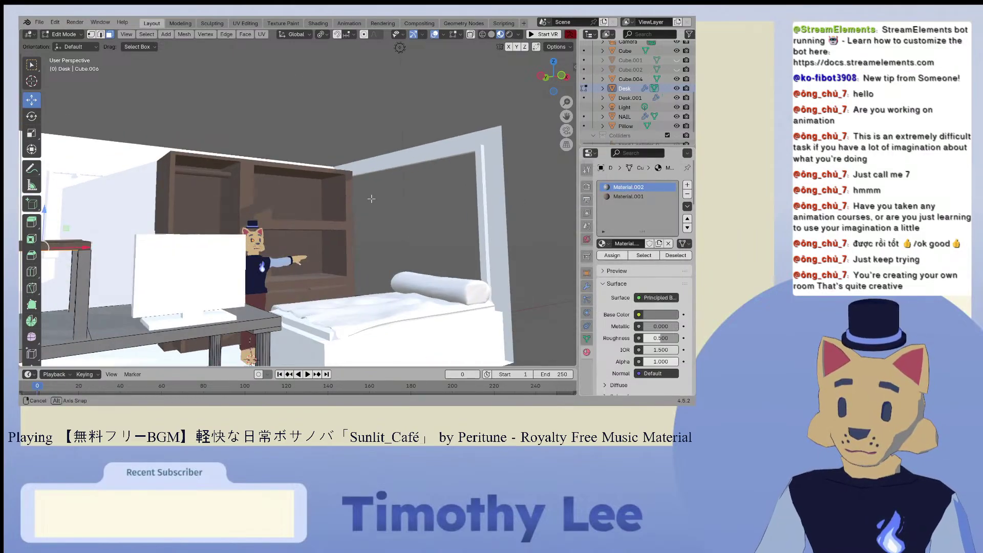
# Step: Replace Material.001 in the desk's second slot with a new material and give it the pale yellow base colour #E7D48D
pyautogui.click(628, 197)
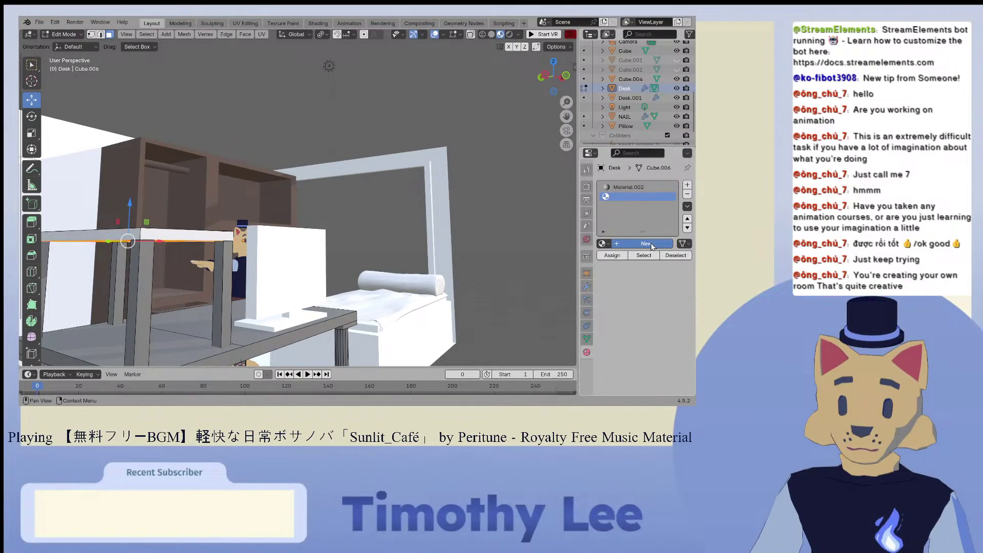
pyautogui.click(659, 244)
pyautogui.click(656, 314)
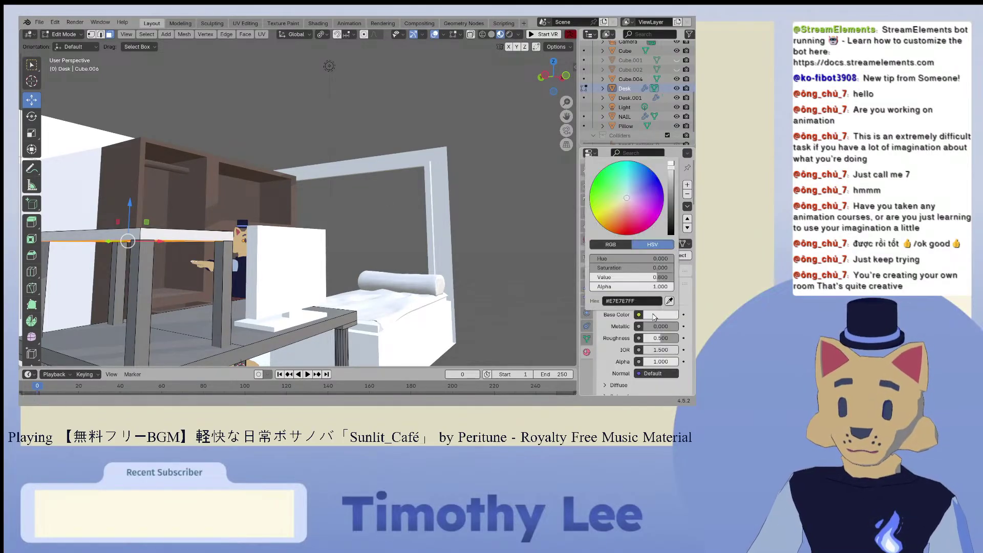
pyautogui.moveTo(635, 213); pyautogui.dragTo(620, 207)
pyautogui.moveTo(422, 247); pyautogui.dragTo(328, 243, button='middle')
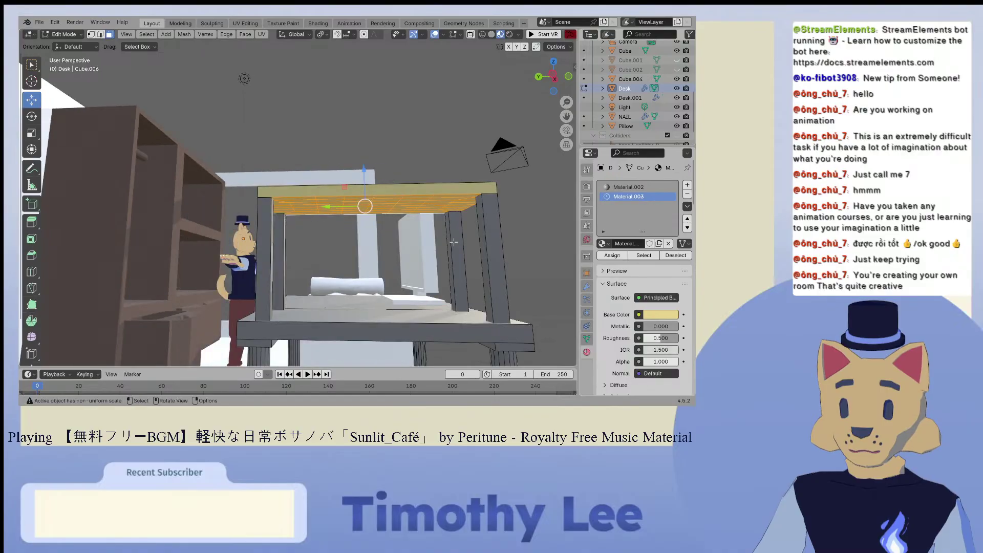
# Step: Shift the desk's second material to a darker light-wood base colour, #CEA769
pyautogui.click(658, 315)
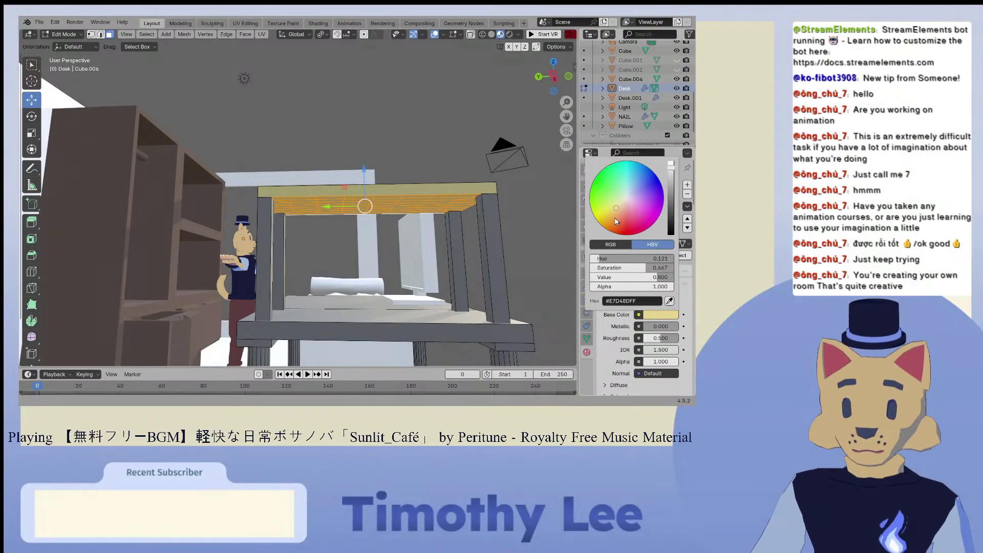
pyautogui.click(616, 213)
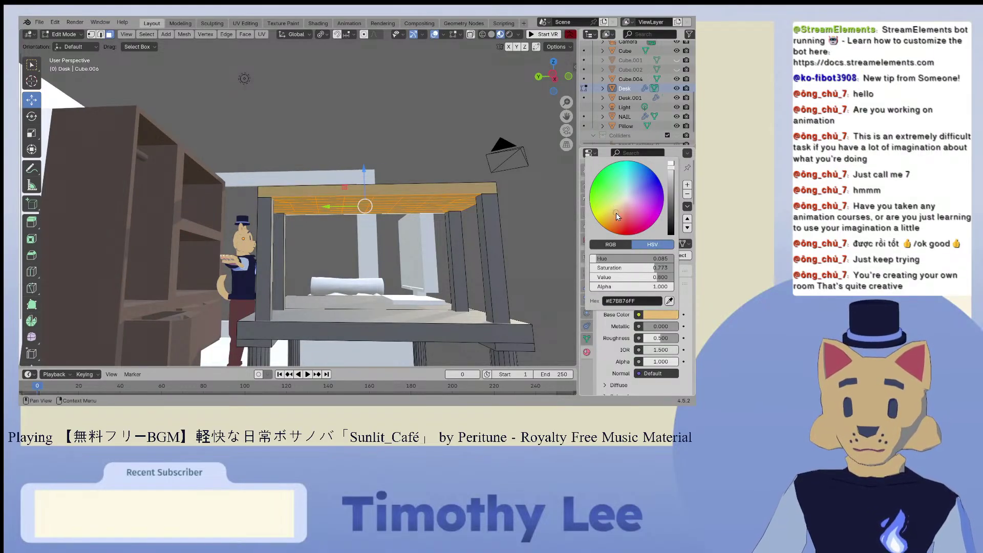
pyautogui.click(675, 315)
pyautogui.click(671, 174)
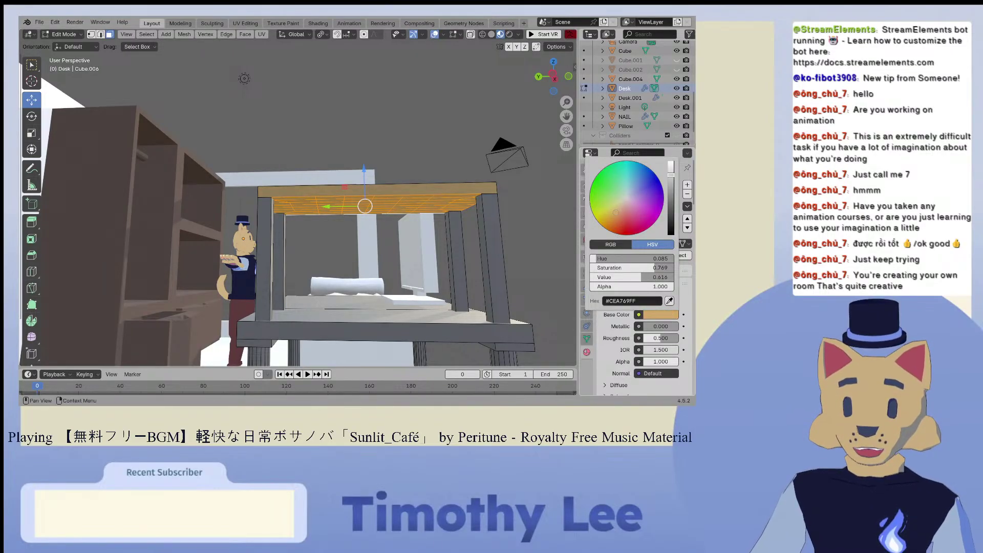
# Step: Set the roughness of the desk's grey Material.002 to 0
pyautogui.moveTo(533, 228); pyautogui.dragTo(471, 239, button='middle')
pyautogui.scroll(-5, 471, 238)
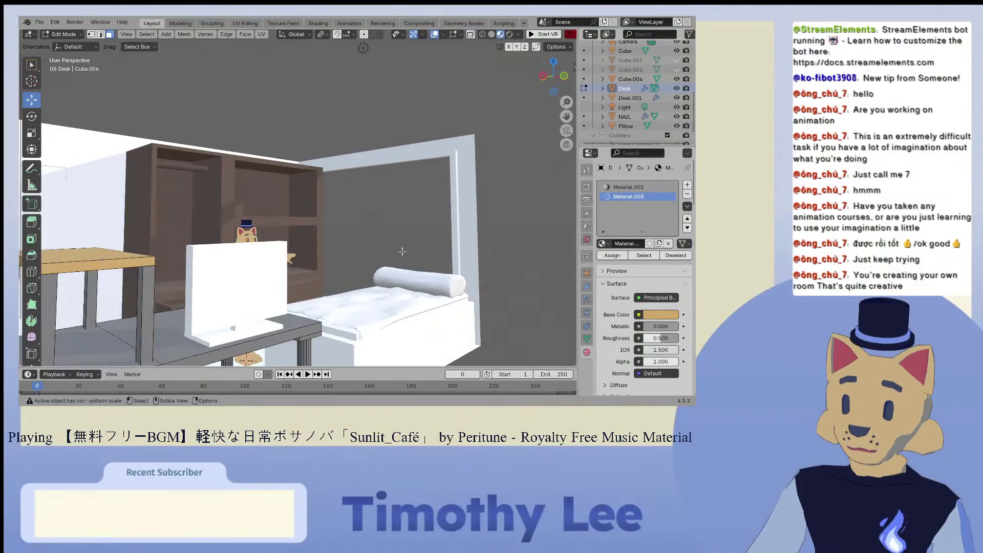
pyautogui.moveTo(402, 251); pyautogui.dragTo(361, 221, button='middle')
pyautogui.click(629, 187)
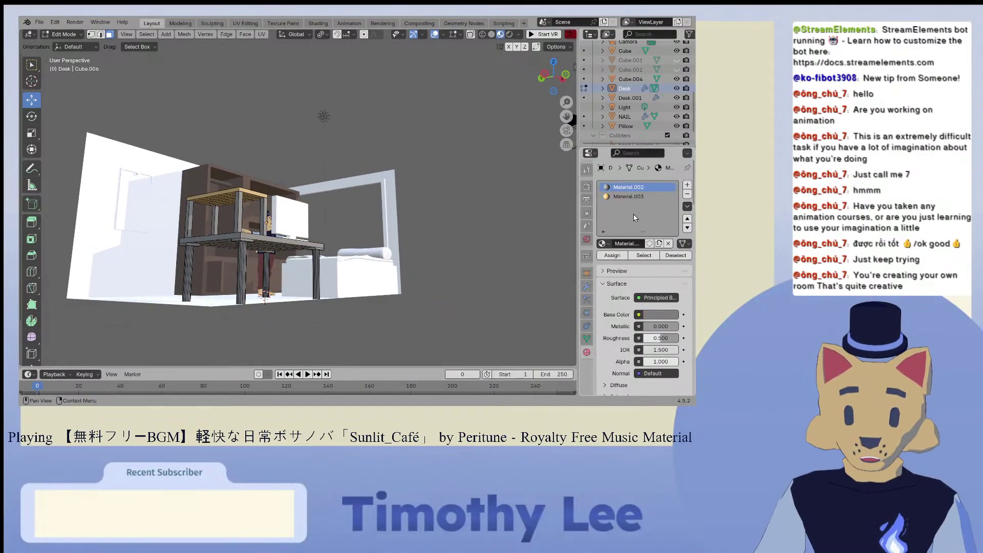
pyautogui.click(649, 337)
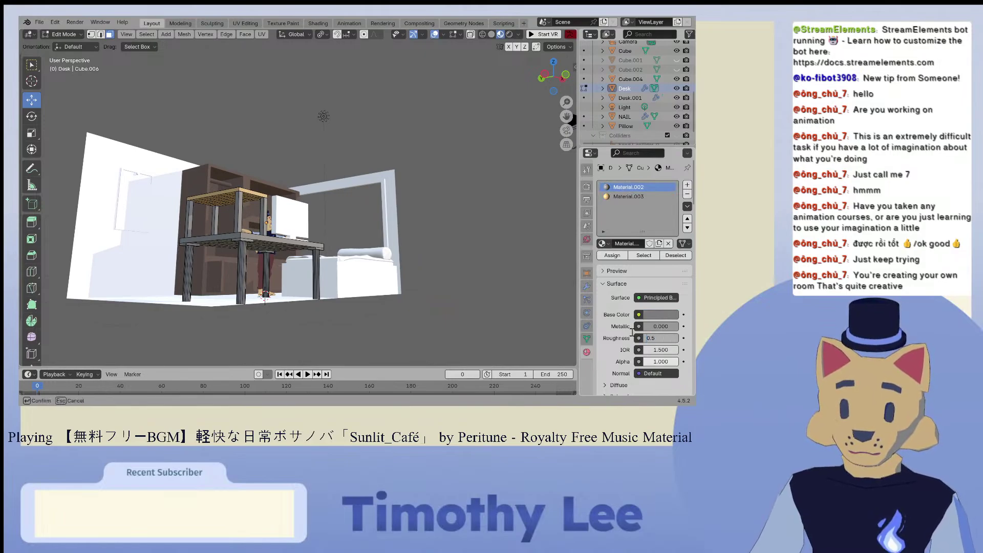
pyautogui.click(614, 336)
pyautogui.moveTo(649, 342); pyautogui.dragTo(627, 340)
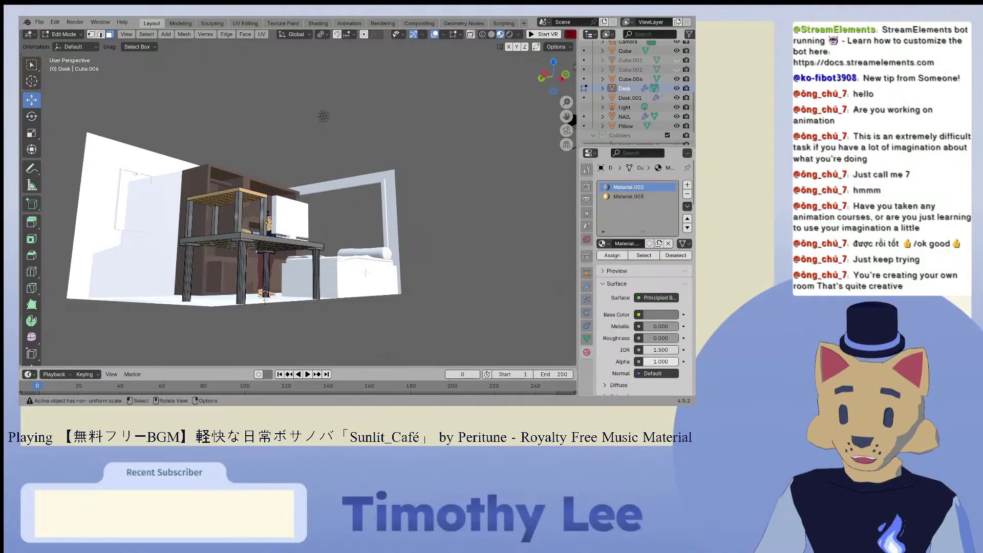
# Step: Raise the metallic value of the desk's grey Material.002 to 0.166
pyautogui.moveTo(363, 276); pyautogui.dragTo(403, 274, button='middle')
pyautogui.scroll(4, 392, 285)
pyautogui.scroll(-2, 403, 273)
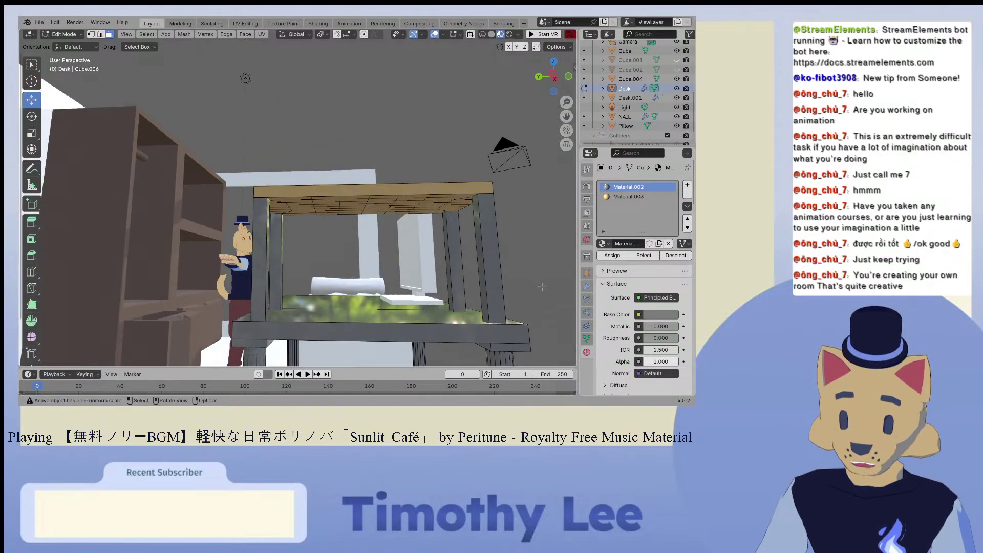
pyautogui.moveTo(659, 326)
pyautogui.mouseDown()
pyautogui.moveTo(689, 326)
pyautogui.moveTo(647, 326)
pyautogui.mouseUp()
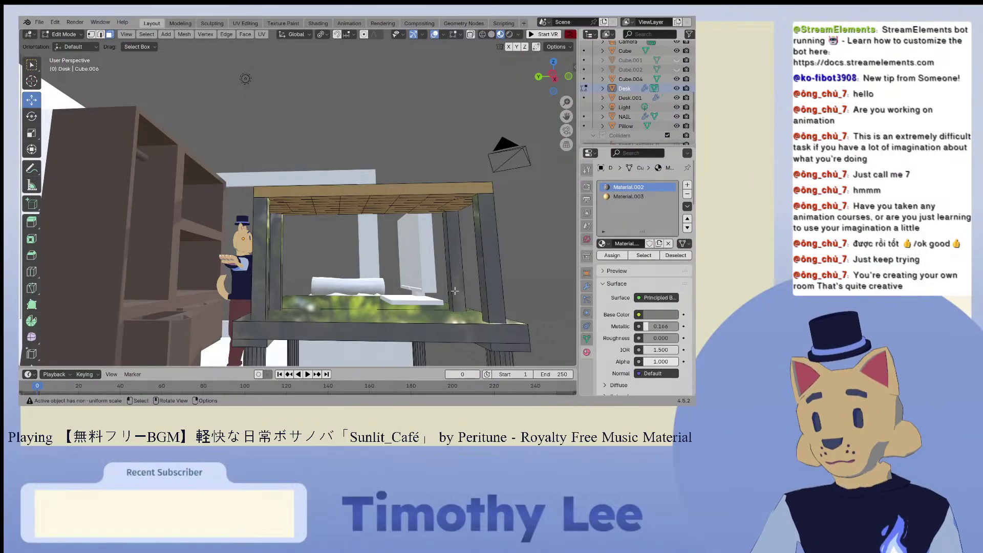
# Step: Select the top faces of the desk's main board and assign the light-wood Material.003 to them
pyautogui.click(646, 196)
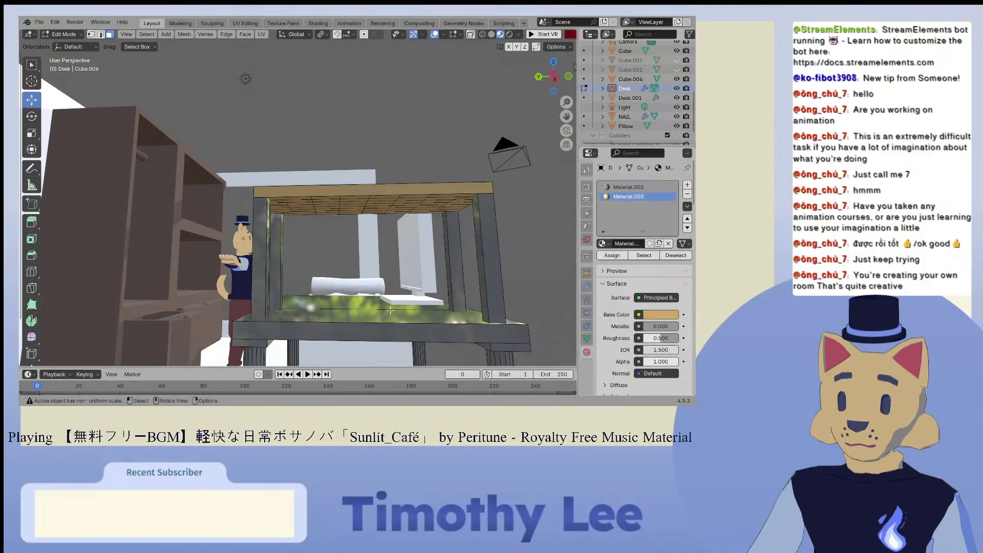
pyautogui.click(379, 315)
pyautogui.moveTo(378, 315); pyautogui.dragTo(375, 330, button='middle')
pyautogui.keyDown('shift'); pyautogui.click(327, 321); pyautogui.keyUp('shift')
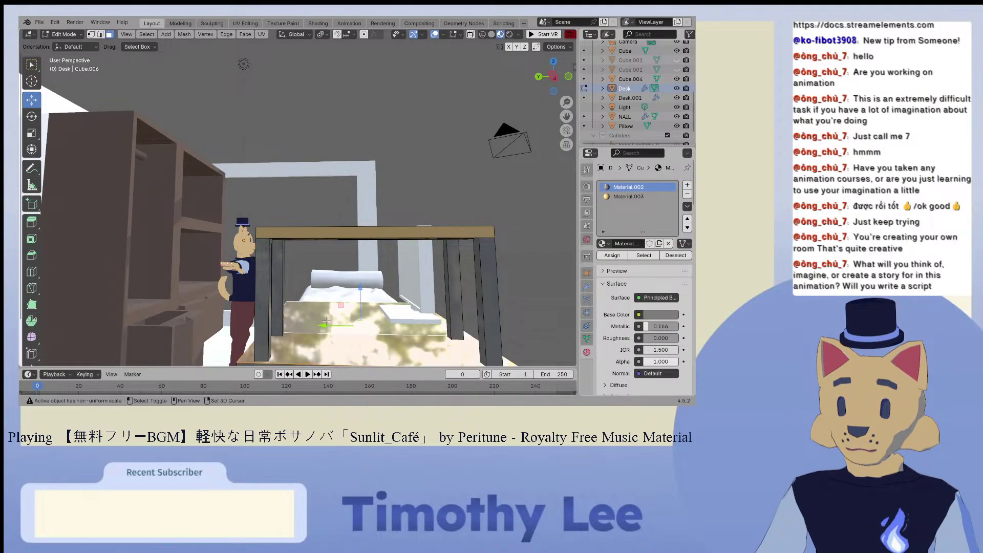
pyautogui.click(625, 199)
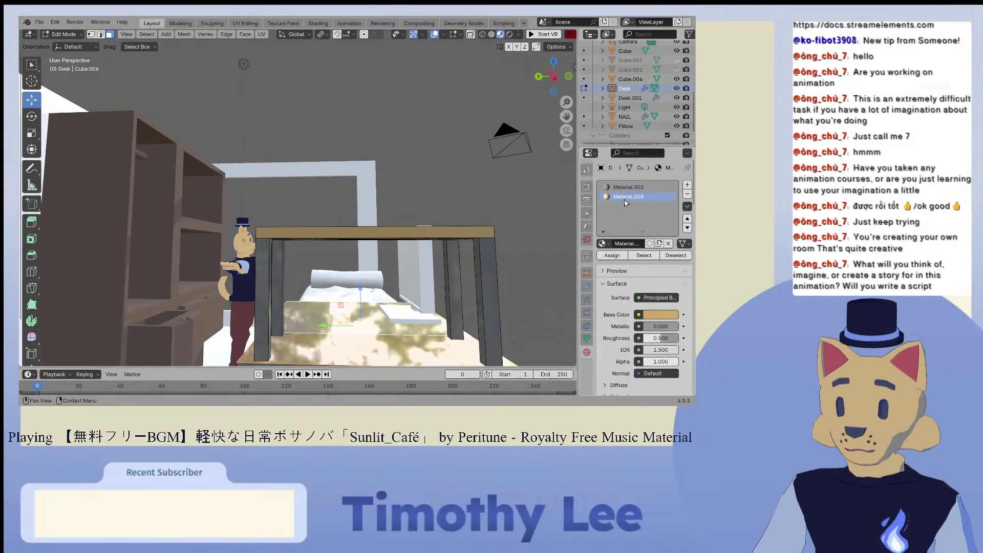
pyautogui.click(612, 255)
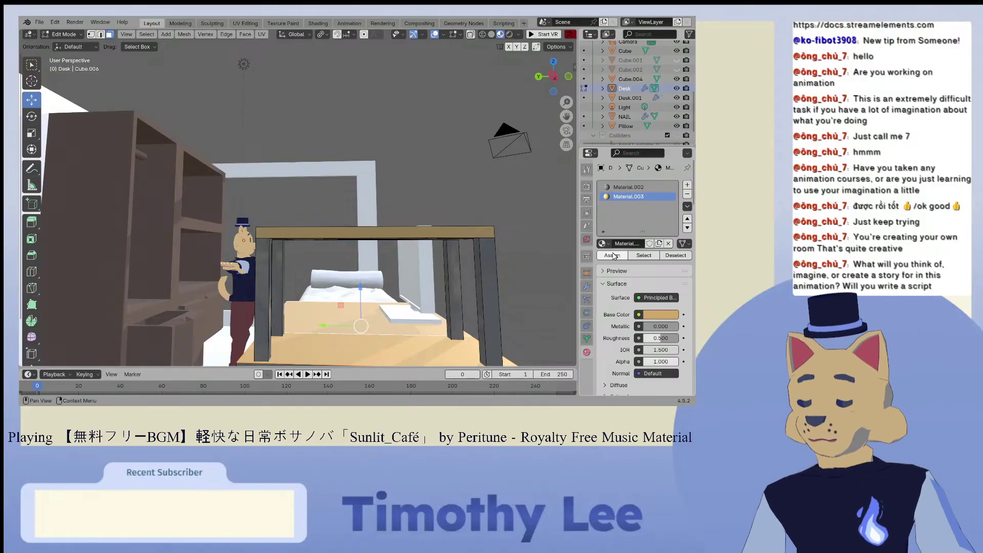
# Step: Select the long outer edge face of the desk's main board
pyautogui.scroll(-4, 512, 228)
pyautogui.moveTo(512, 228); pyautogui.dragTo(449, 241, button='middle')
pyautogui.scroll(3, 487, 239)
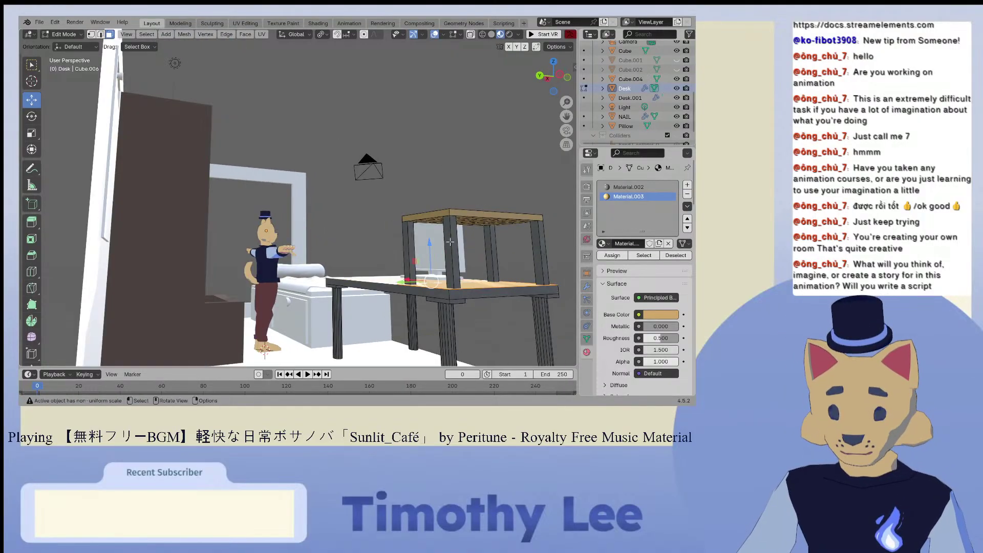
pyautogui.scroll(1, 470, 292)
pyautogui.moveTo(471, 294); pyautogui.dragTo(468, 267, button='middle')
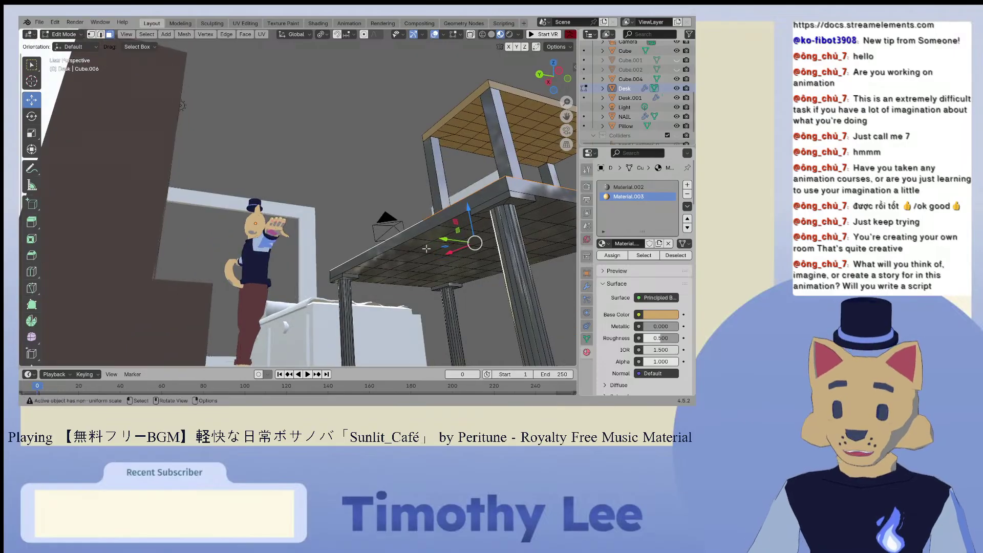
pyautogui.click(412, 242)
pyautogui.click(410, 234)
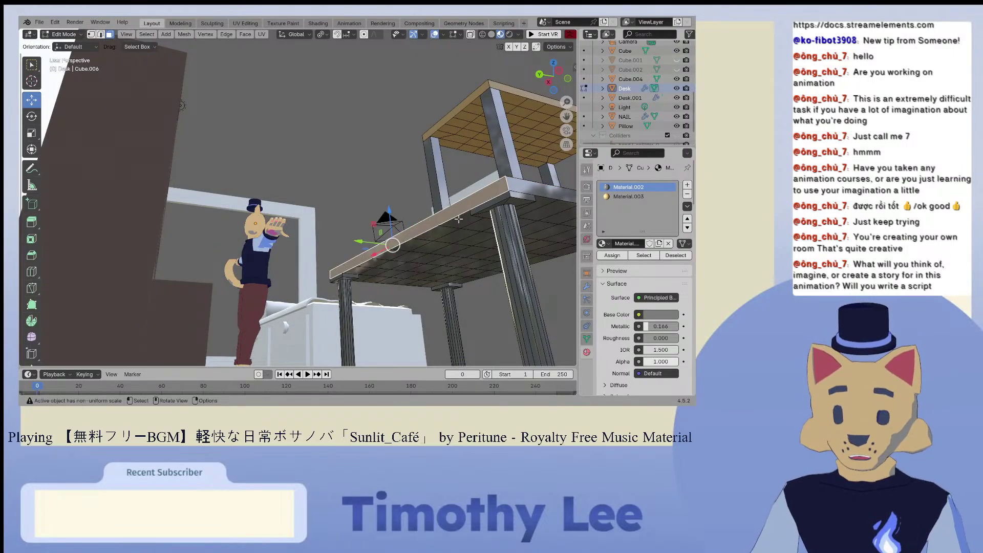
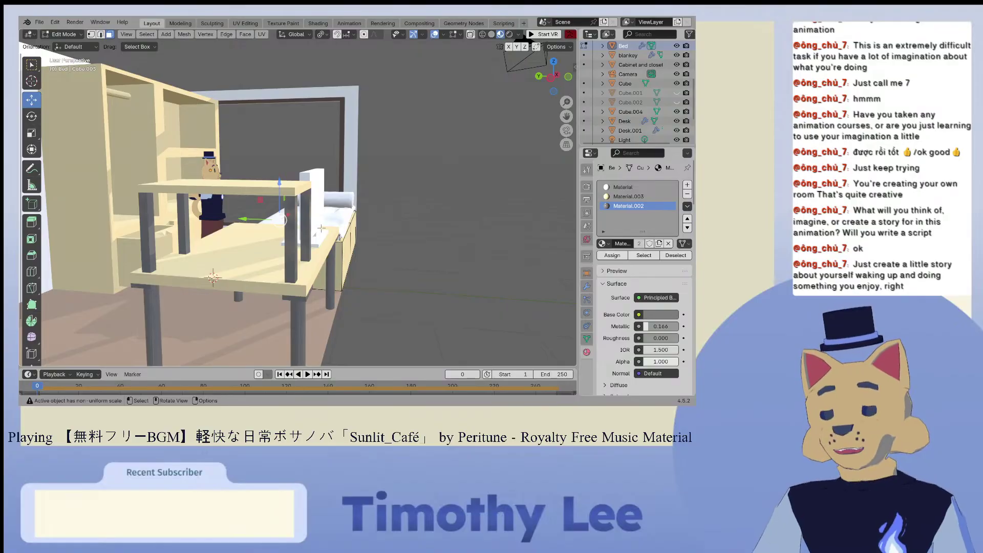
# Step: Switch mesh editing to the Cabinet and closet object and select the whole hanging rod inside its closet section
pyautogui.moveTo(345, 215); pyautogui.dragTo(304, 235, button='middle')
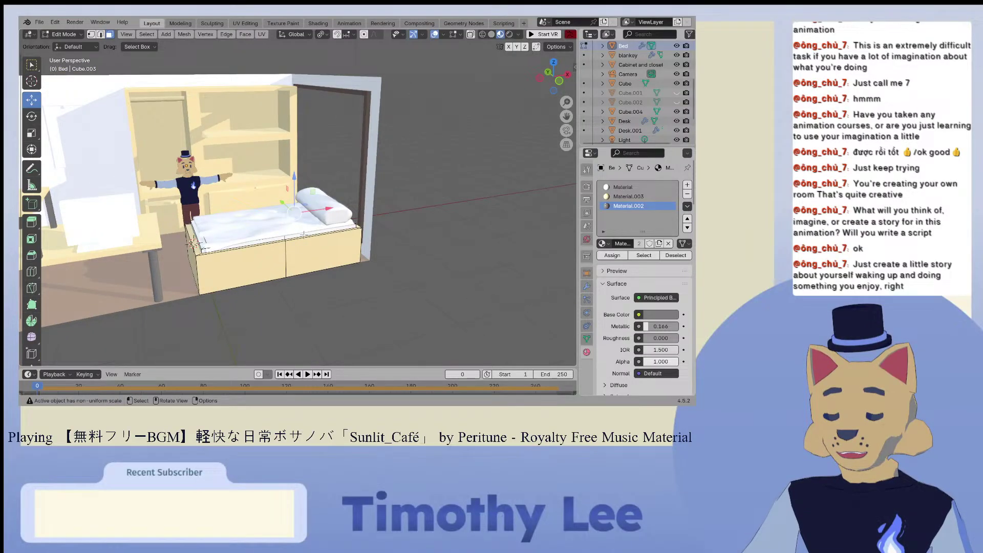
pyautogui.click(585, 65)
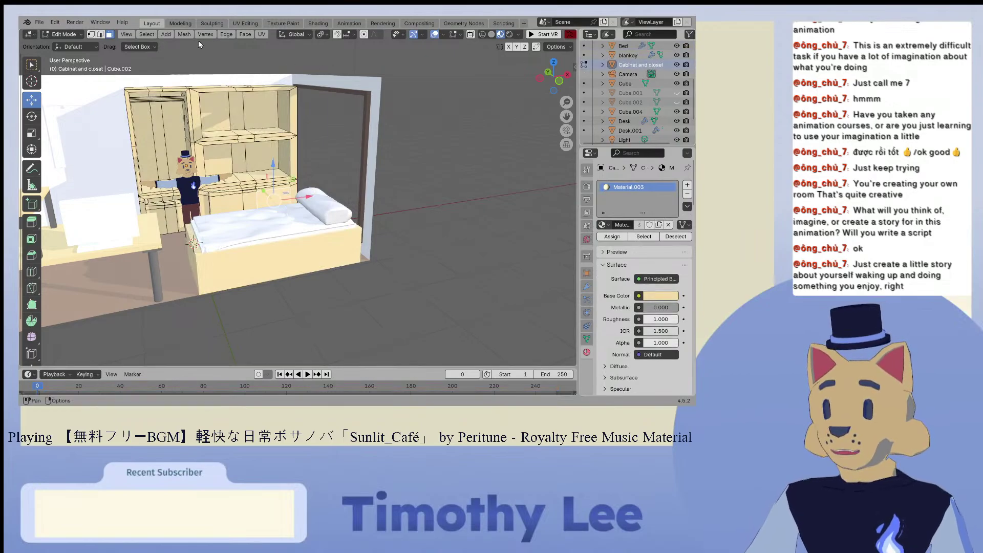
pyautogui.moveTo(147, 67); pyautogui.dragTo(195, 84, button='middle')
pyautogui.scroll(5, 297, 205)
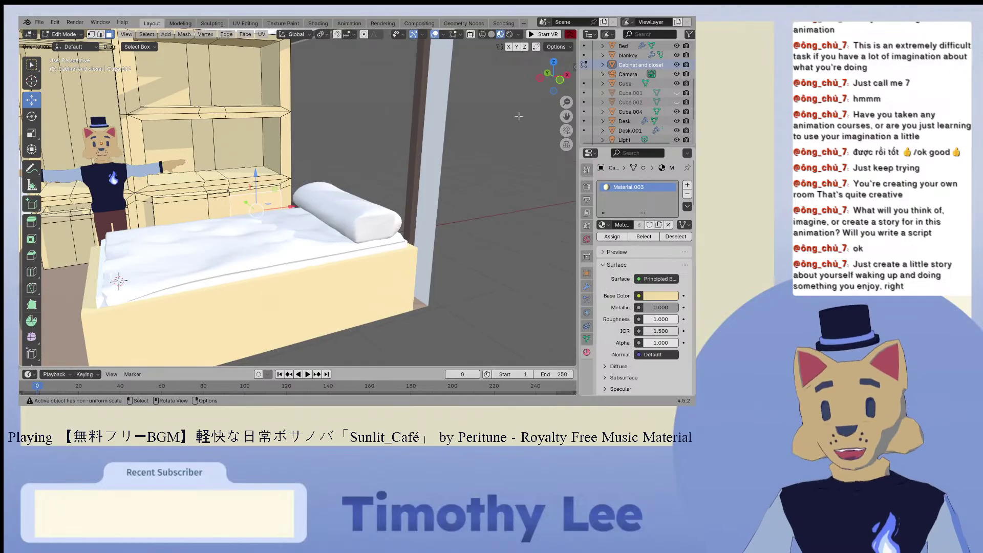
pyautogui.moveTo(567, 116); pyautogui.dragTo(280, 259)
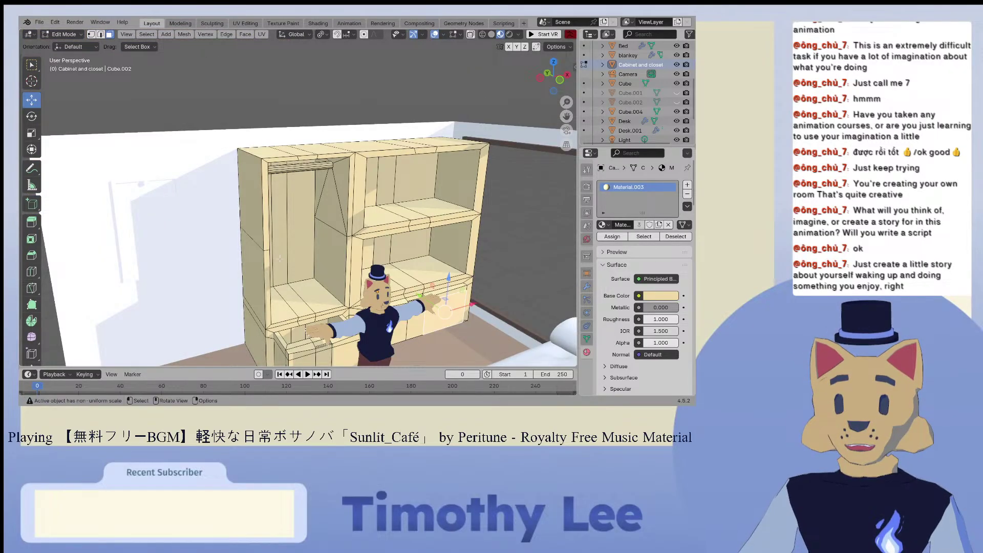
pyautogui.scroll(4, 379, 164)
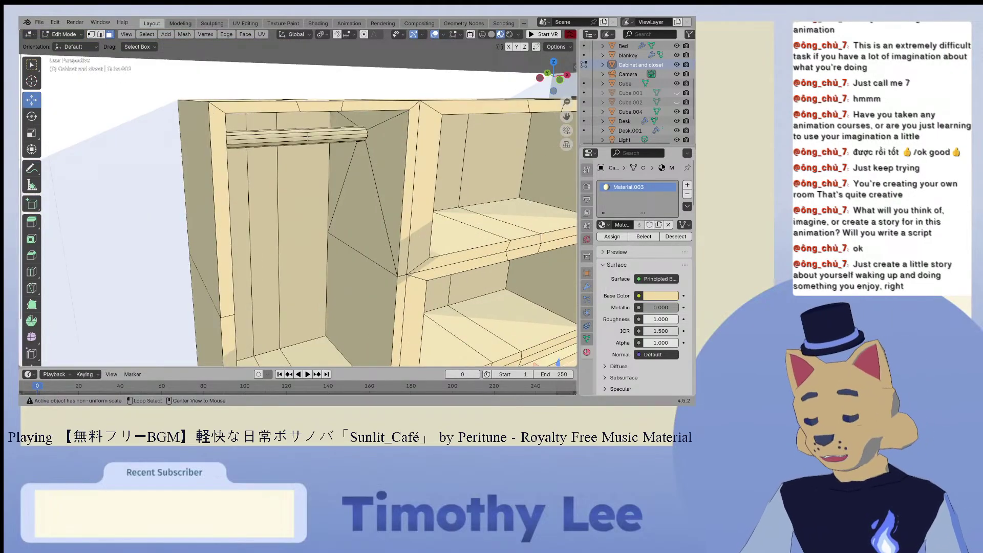
pyautogui.press('l')
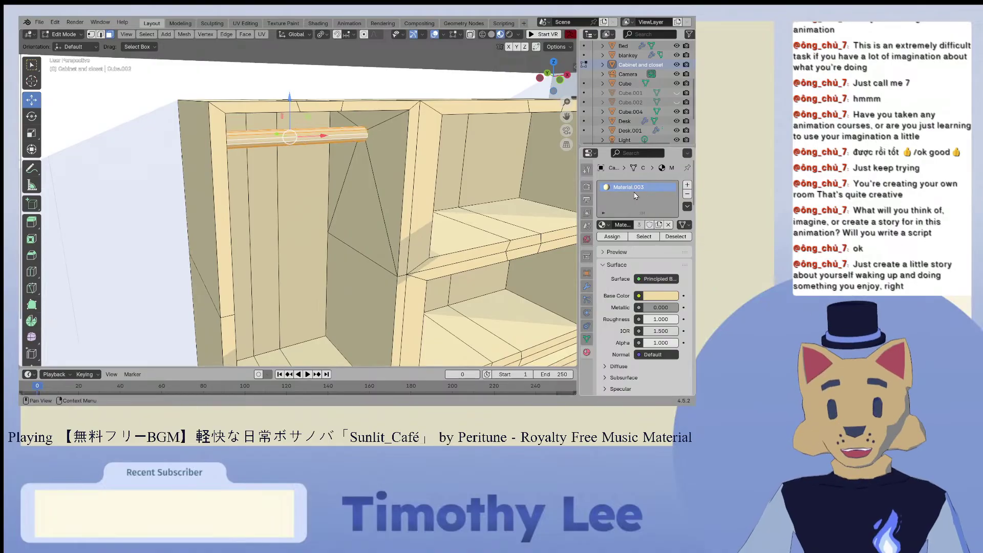
# Step: Add a second material slot to the cabinet, put Material.002 in it and assign it to the hanging rod
pyautogui.click(687, 184)
pyautogui.click(604, 243)
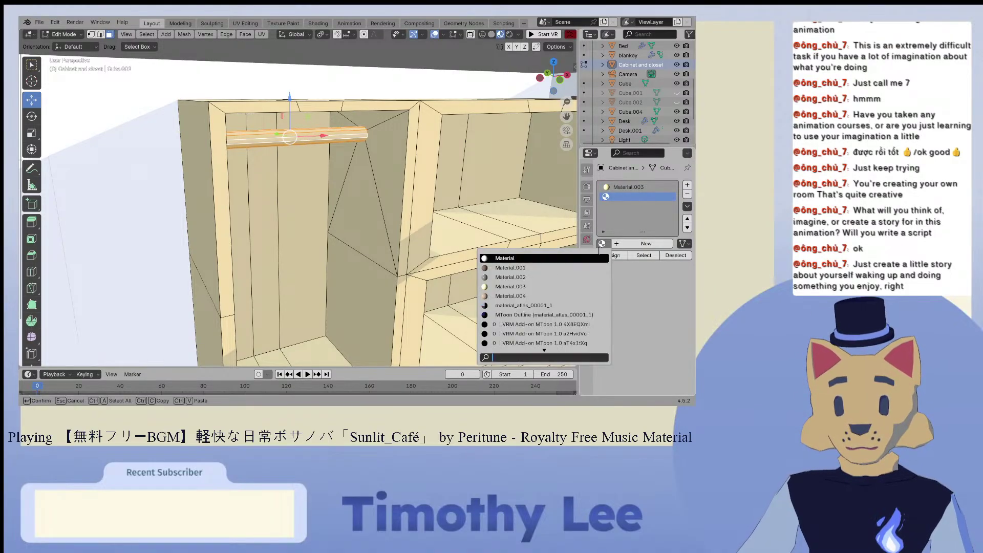
pyautogui.click(585, 276)
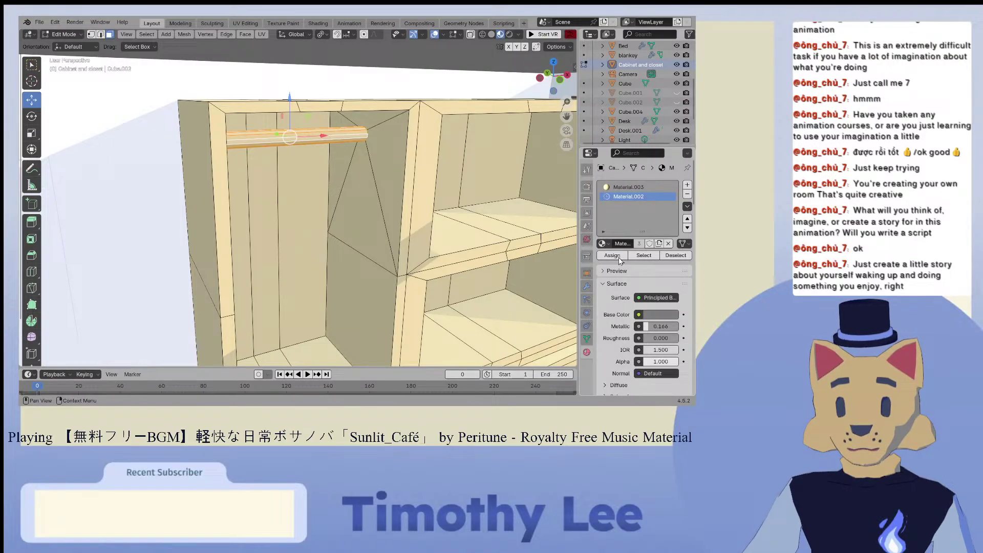
pyautogui.click(612, 255)
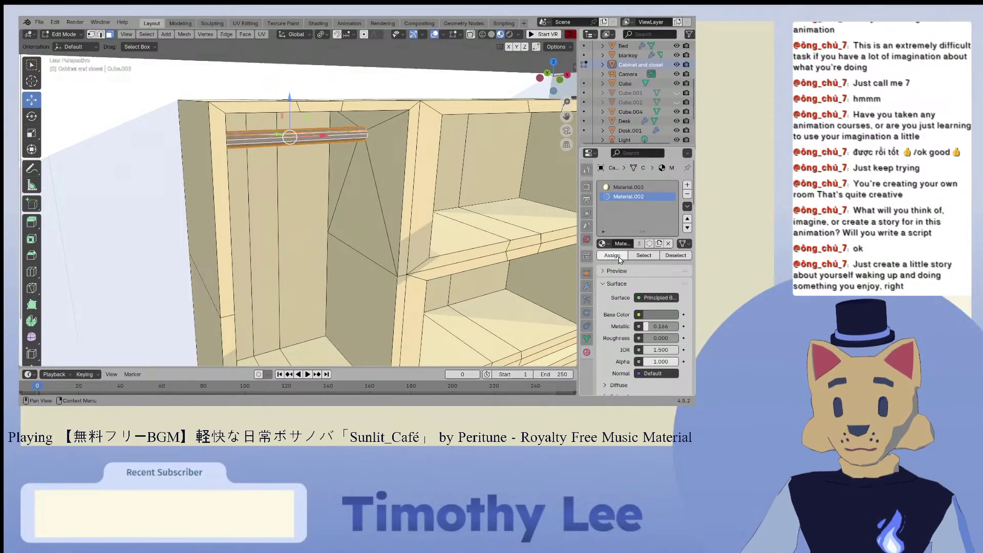
pyautogui.click(291, 188)
pyautogui.scroll(-2, 300, 189)
pyautogui.moveTo(307, 189); pyautogui.dragTo(394, 162, button='middle')
pyautogui.scroll(-4, 288, 184)
pyautogui.scroll(2, 394, 162)
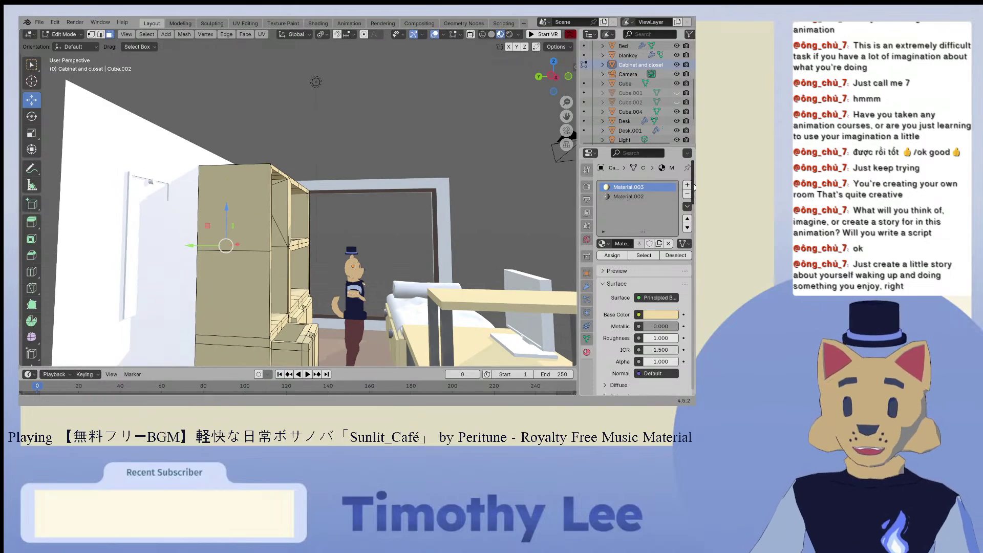
# Step: Add a third material slot to the cabinet and put the white material named Material in it
pyautogui.click(687, 185)
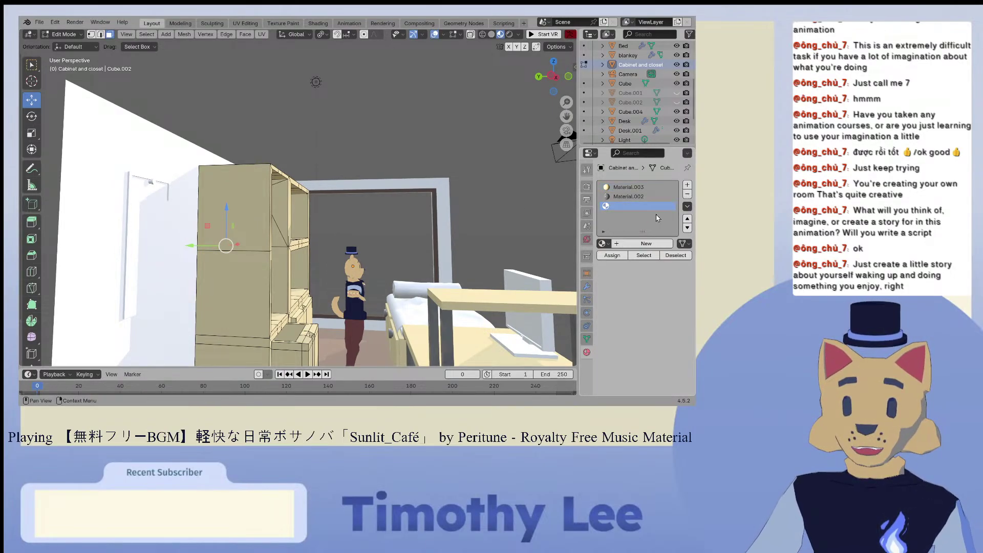
pyautogui.click(603, 244)
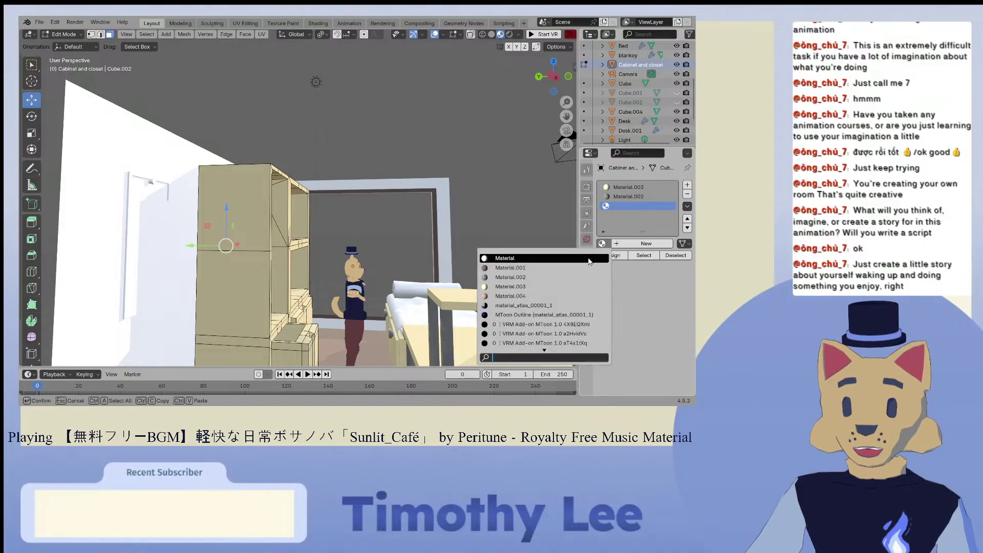
pyautogui.click(589, 258)
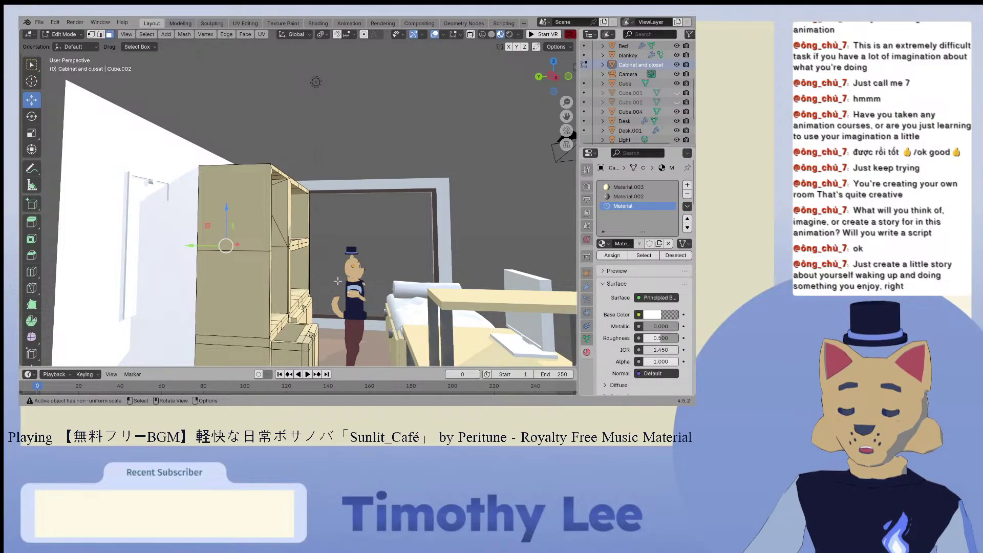
# Step: Select the inner faces of the cabinet's pulled-out drawer and assign the white Material to them
pyautogui.scroll(-4, 337, 281)
pyautogui.moveTo(338, 267); pyautogui.dragTo(330, 293, button='middle')
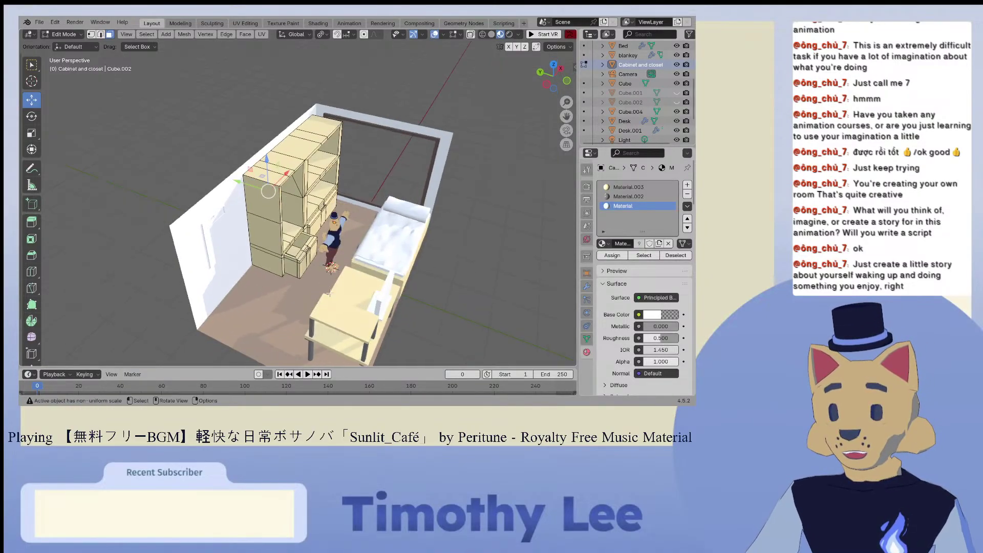
pyautogui.scroll(3, 329, 293)
pyautogui.click(301, 302)
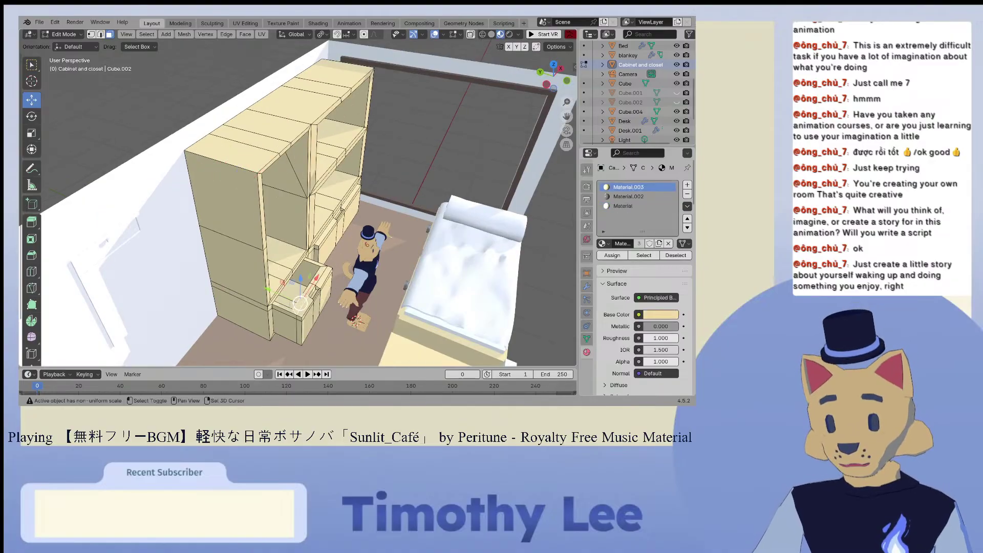
pyautogui.keyDown('ctrl'); pyautogui.click(290, 299); pyautogui.keyUp('ctrl')
pyautogui.keyDown('ctrl'); pyautogui.click(301, 284); pyautogui.keyUp('ctrl')
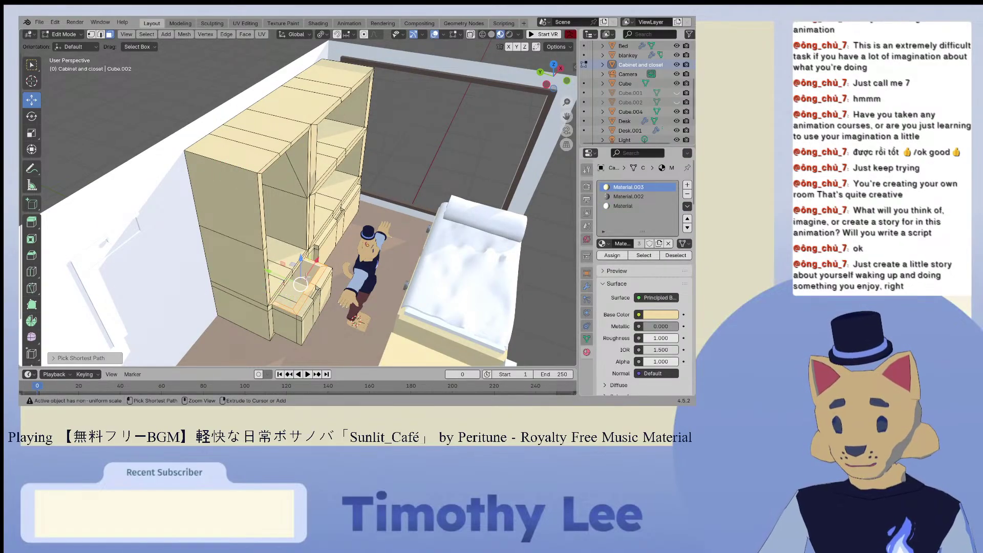
pyautogui.moveTo(300, 284); pyautogui.dragTo(308, 240, button='middle')
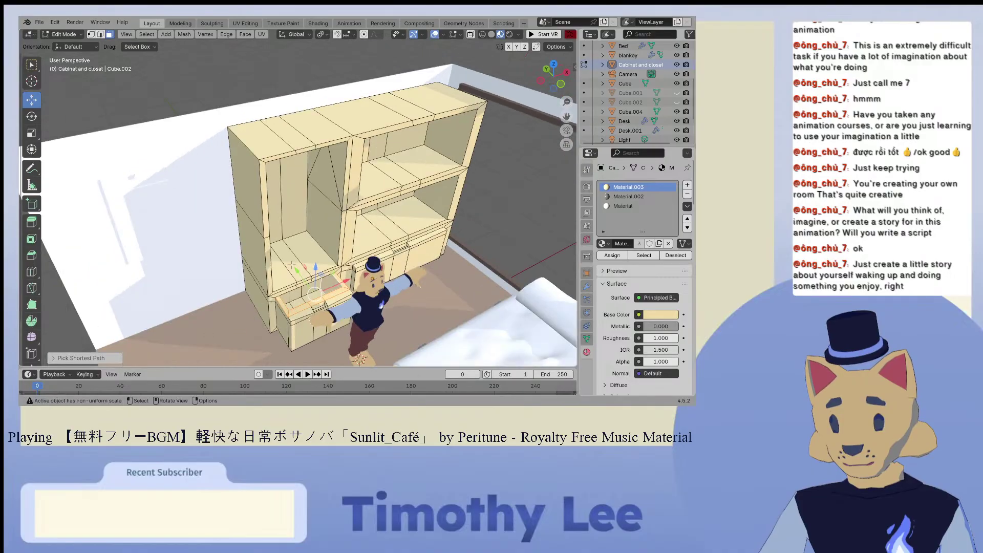
pyautogui.keyDown('ctrl'); pyautogui.click(294, 295); pyautogui.keyUp('ctrl')
pyautogui.keyDown('ctrl'); pyautogui.click(289, 298); pyautogui.keyUp('ctrl')
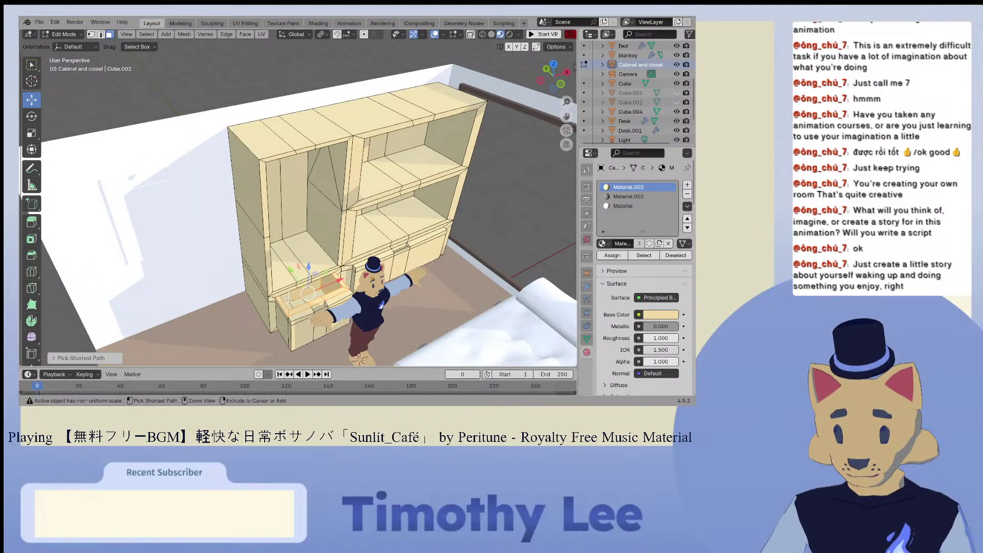
pyautogui.keyDown('ctrl'); pyautogui.click(291, 303); pyautogui.keyUp('ctrl')
pyautogui.keyDown('ctrl'); pyautogui.click(311, 297); pyautogui.keyUp('ctrl')
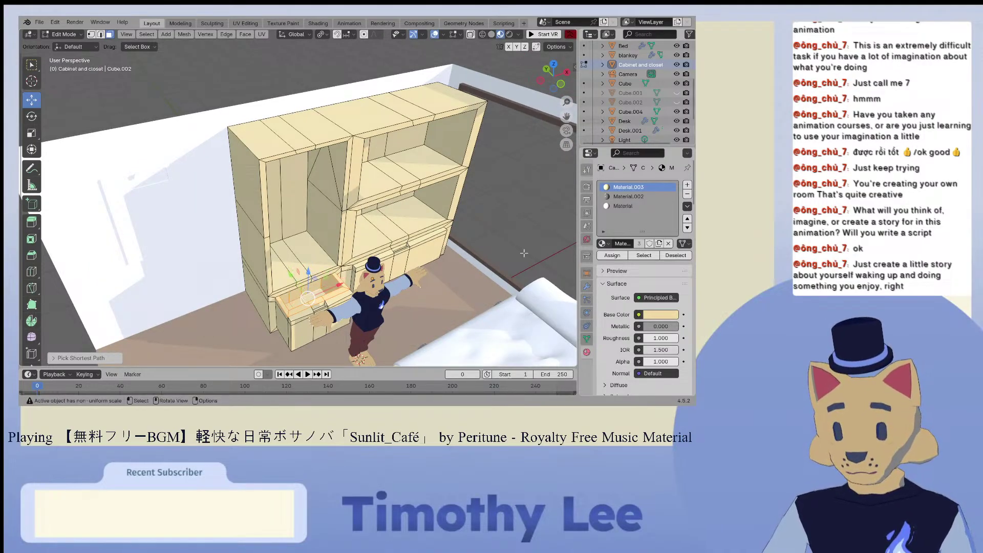
pyautogui.click(622, 206)
pyautogui.click(612, 255)
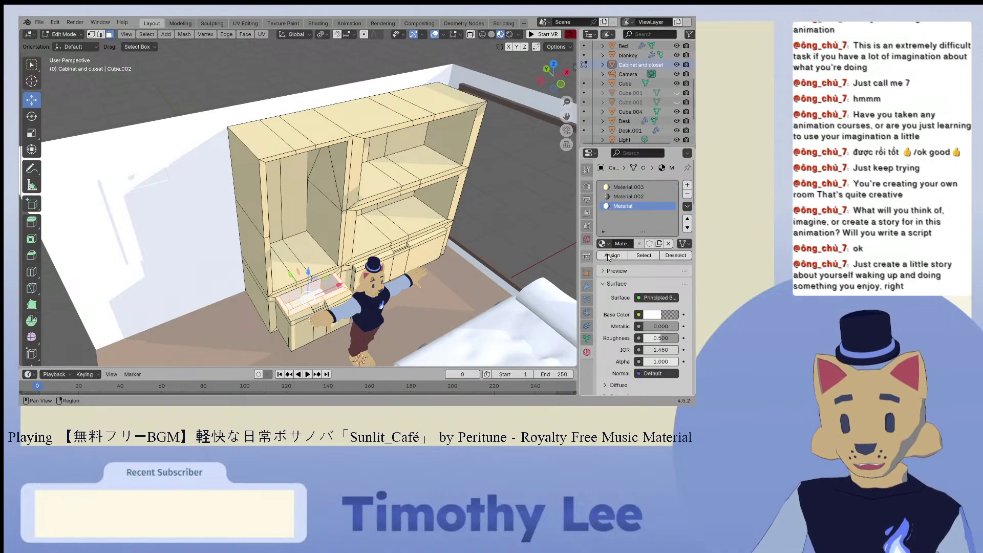
# Step: Select the outer faces of the pulled-out drawer and assign the white Material to them
pyautogui.moveTo(358, 216); pyautogui.dragTo(314, 326, button='middle')
pyautogui.hotkey('ctrl', 'z')
pyautogui.hotkey('ctrl', 'z')
pyautogui.keyDown('ctrl'); pyautogui.click(350, 258); pyautogui.keyUp('ctrl')
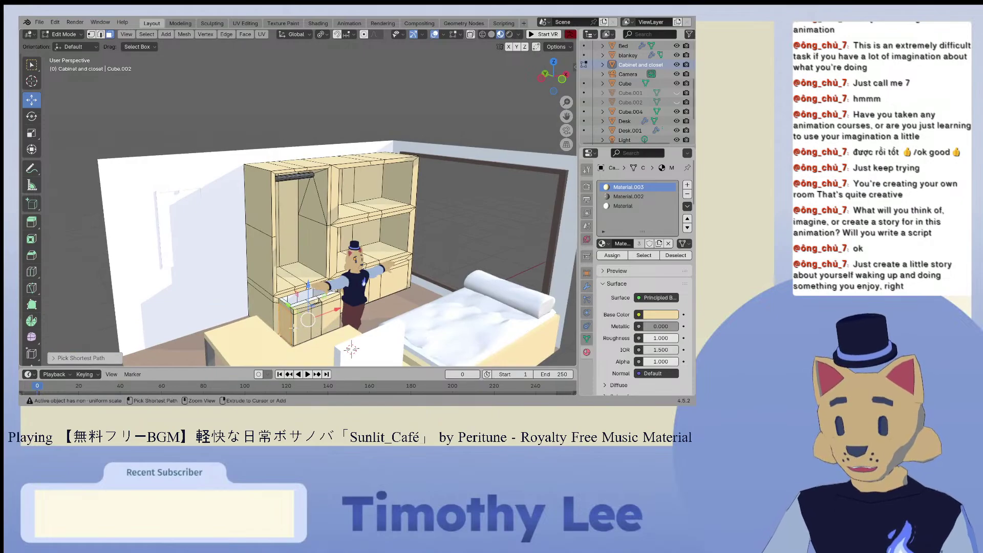
pyautogui.keyDown('ctrl'); pyautogui.click(292, 327); pyautogui.keyUp('ctrl')
pyautogui.click(622, 205)
pyautogui.click(612, 255)
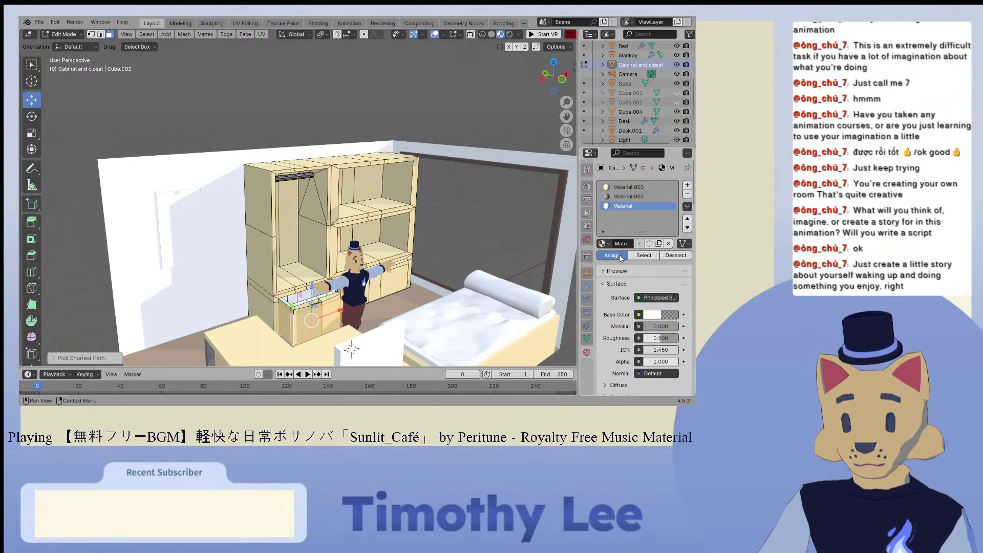
# Step: Hide the room object Cube, select the drawer's remaining edge faces from below and assign the white Material to them
pyautogui.moveTo(353, 297); pyautogui.dragTo(377, 246, button='middle')
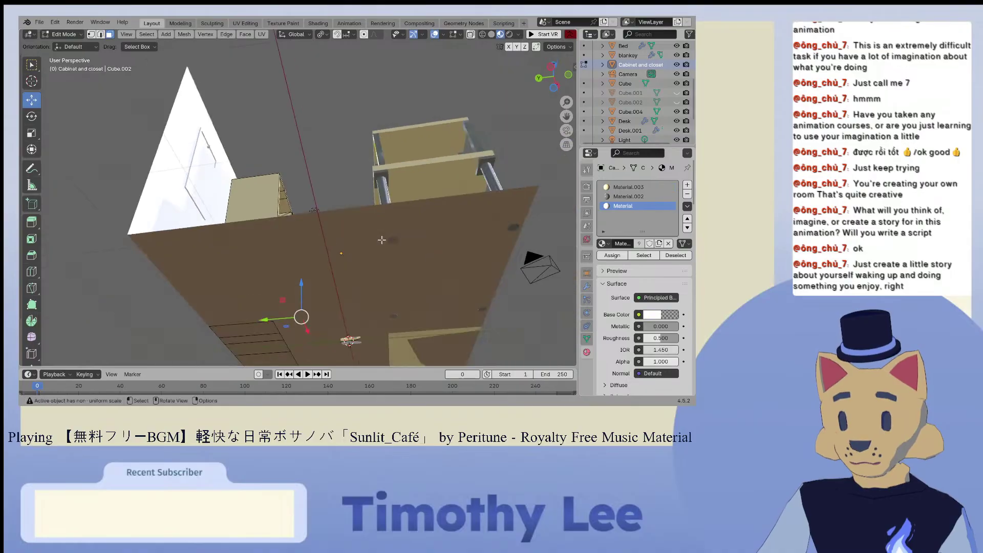
pyautogui.click(676, 83)
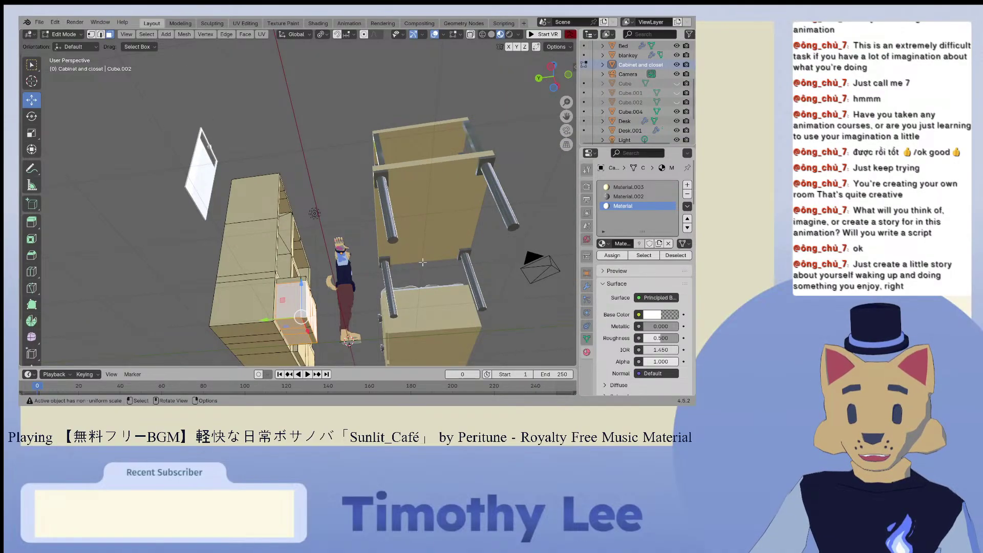
pyautogui.moveTo(324, 322); pyautogui.dragTo(371, 286, button='middle')
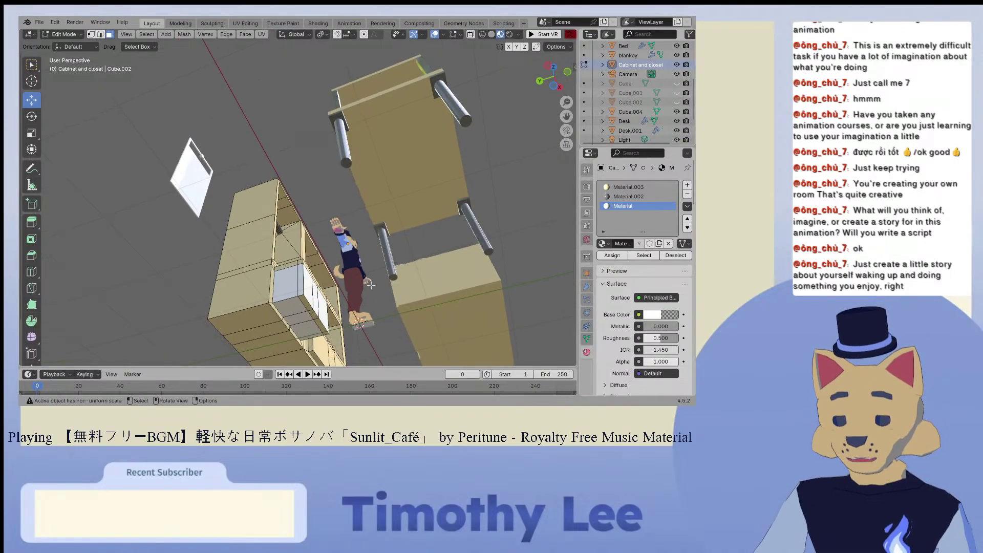
pyautogui.keyDown('shift'); pyautogui.click(306, 303); pyautogui.keyUp('shift')
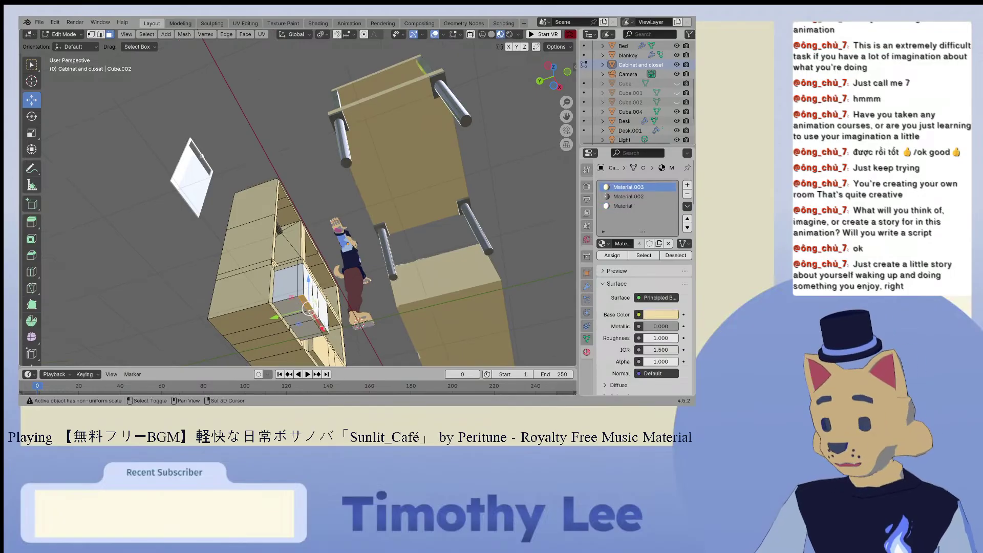
pyautogui.keyDown('shift'); pyautogui.click(323, 328); pyautogui.keyUp('shift')
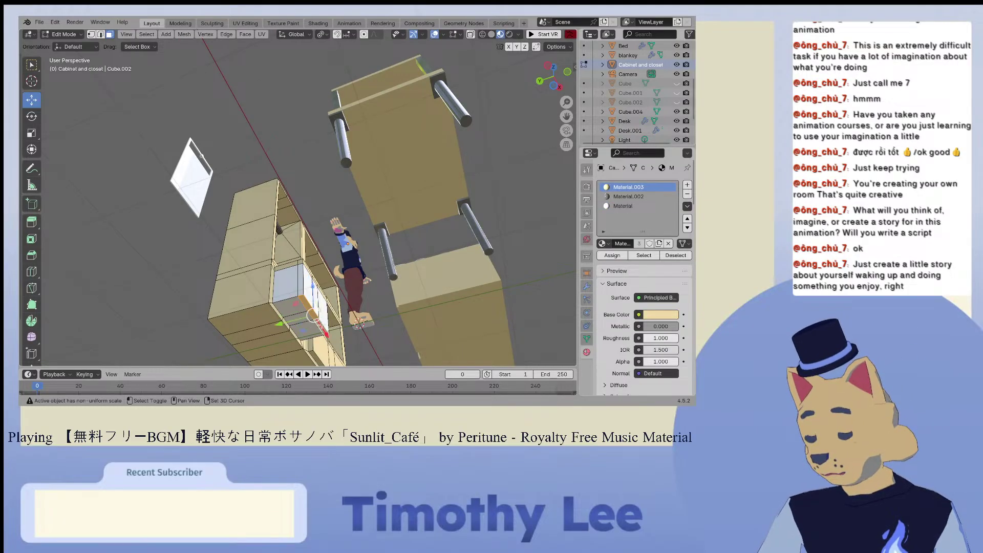
pyautogui.click(617, 207)
pyautogui.click(611, 255)
pyautogui.moveTo(286, 286); pyautogui.dragTo(263, 342, button='middle')
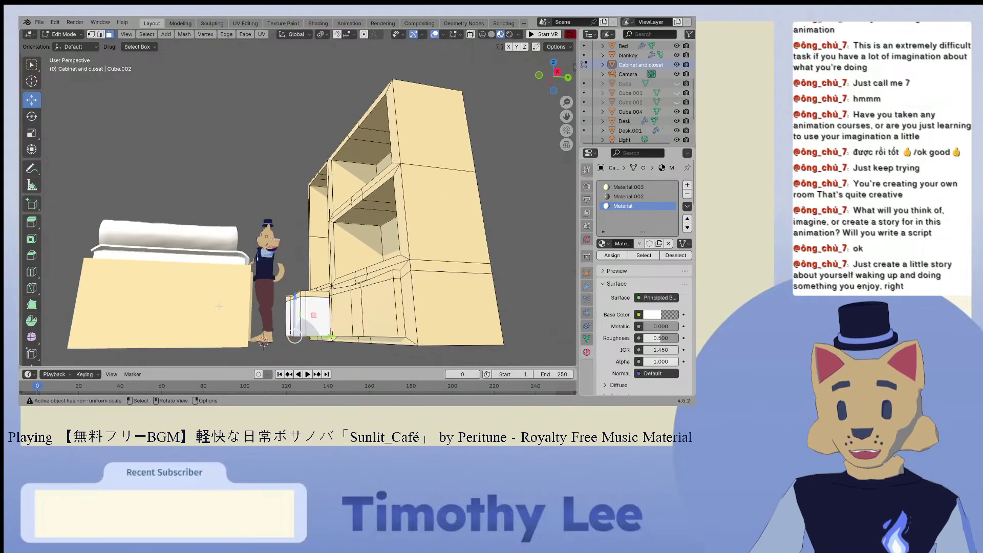
# Step: Select the front faces of the closed compartments below the cabinet's shelves and assign the white Material to them
pyautogui.click(396, 303)
pyautogui.moveTo(396, 303); pyautogui.dragTo(405, 276, button='middle')
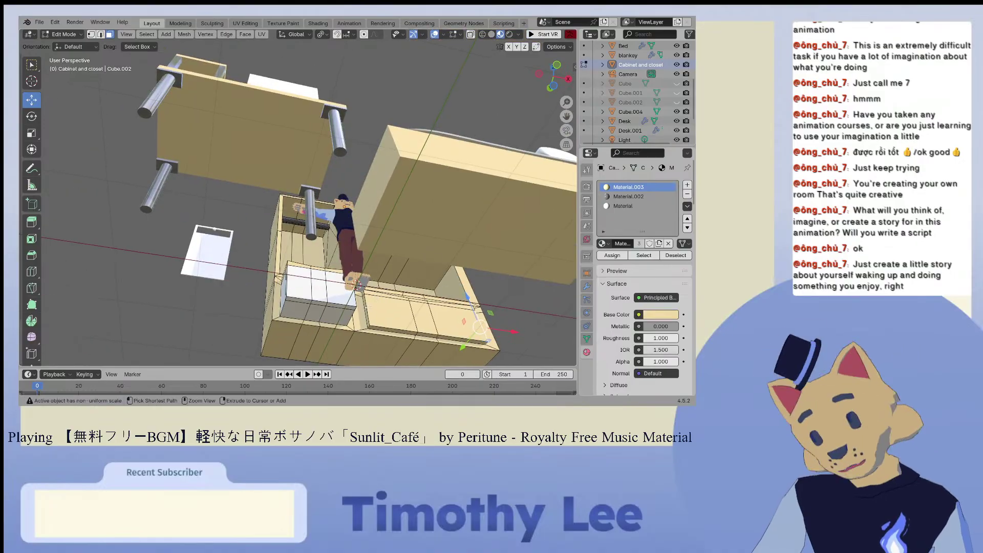
pyautogui.keyDown('ctrl'); pyautogui.click(382, 315); pyautogui.keyUp('ctrl')
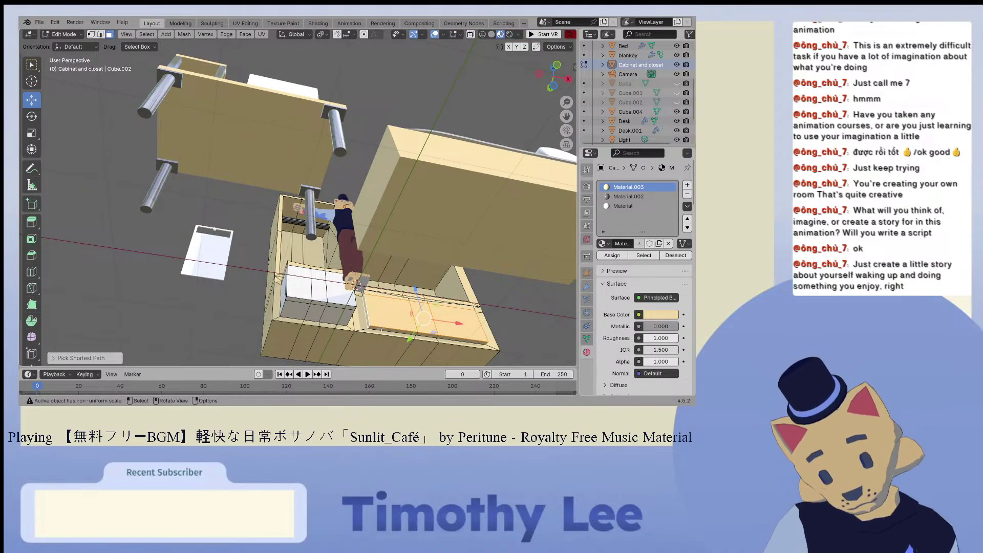
pyautogui.keyDown('shift'); pyautogui.click(399, 334); pyautogui.keyUp('shift')
pyautogui.keyDown('shift'); pyautogui.click(434, 335); pyautogui.keyUp('shift')
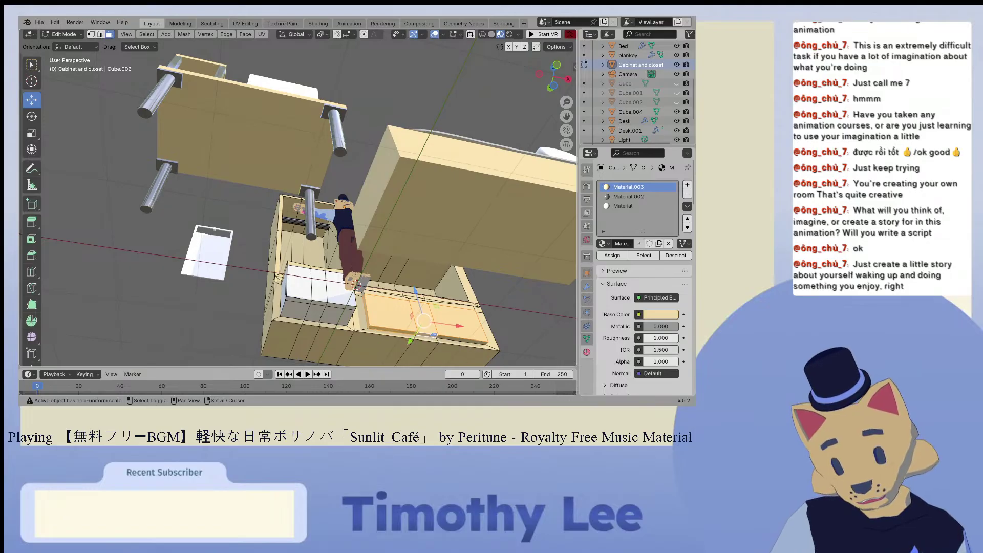
pyautogui.click(623, 205)
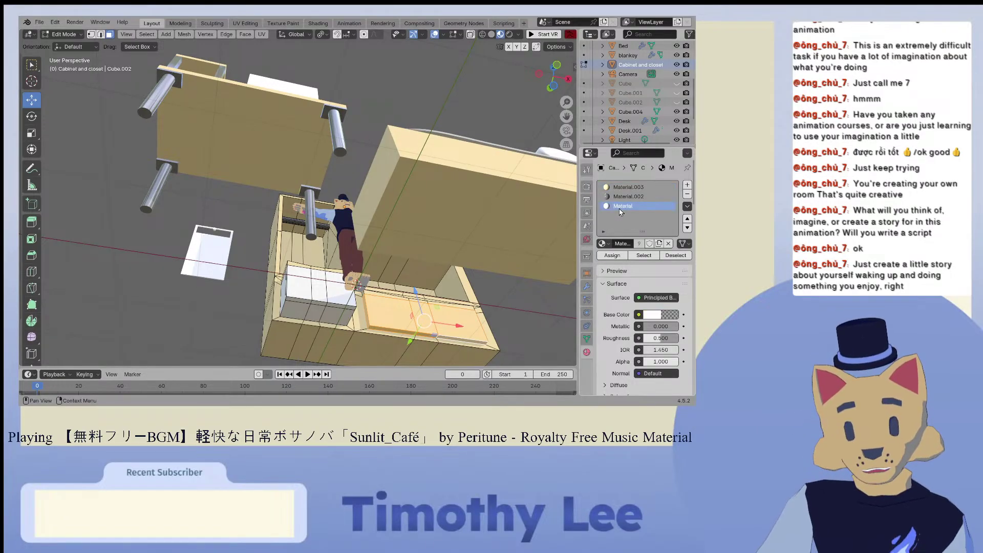
pyautogui.click(612, 255)
# Step: Show the room object Cube again and save the file
pyautogui.moveTo(512, 215); pyautogui.dragTo(473, 171, button='middle')
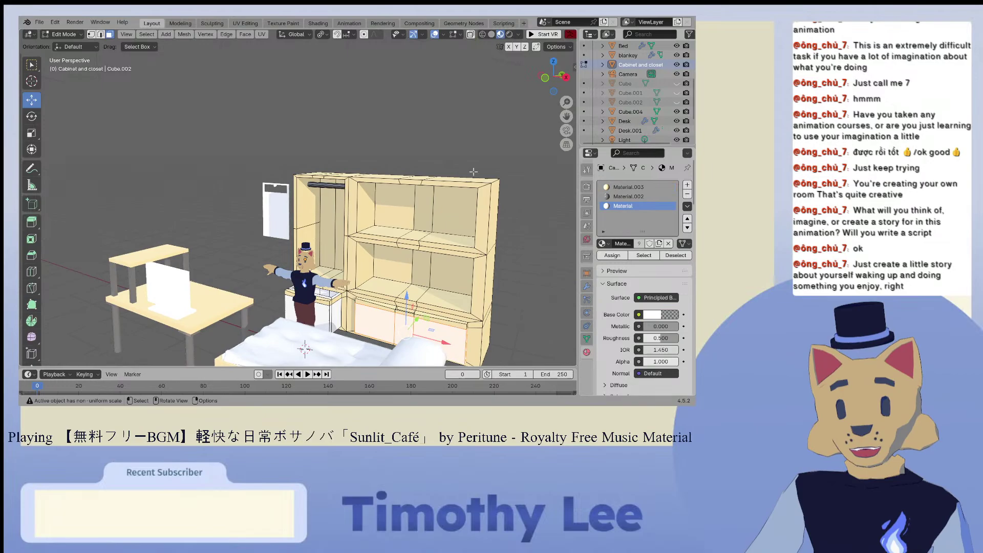
pyautogui.click(676, 84)
pyautogui.moveTo(461, 152); pyautogui.dragTo(541, 157, button='middle')
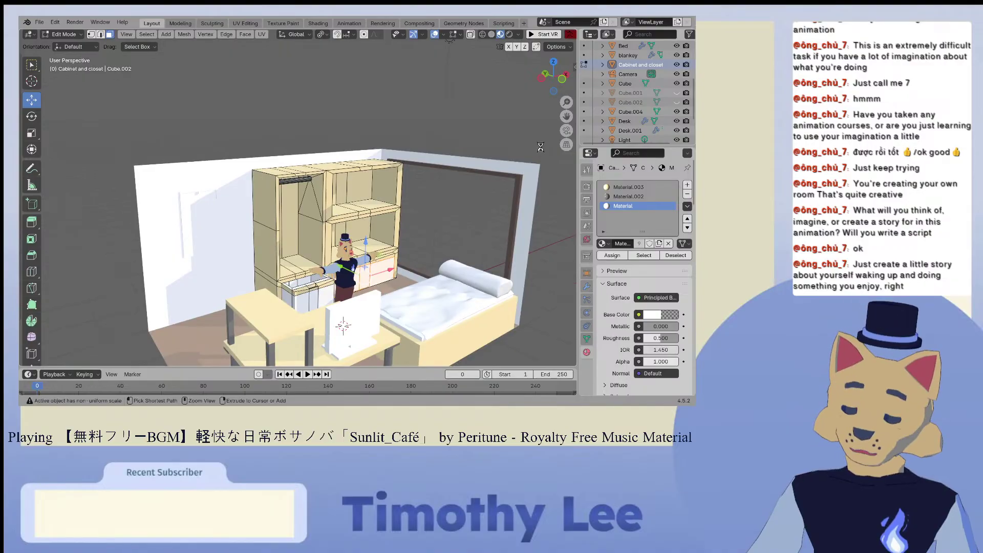
pyautogui.hotkey('ctrl', 's')
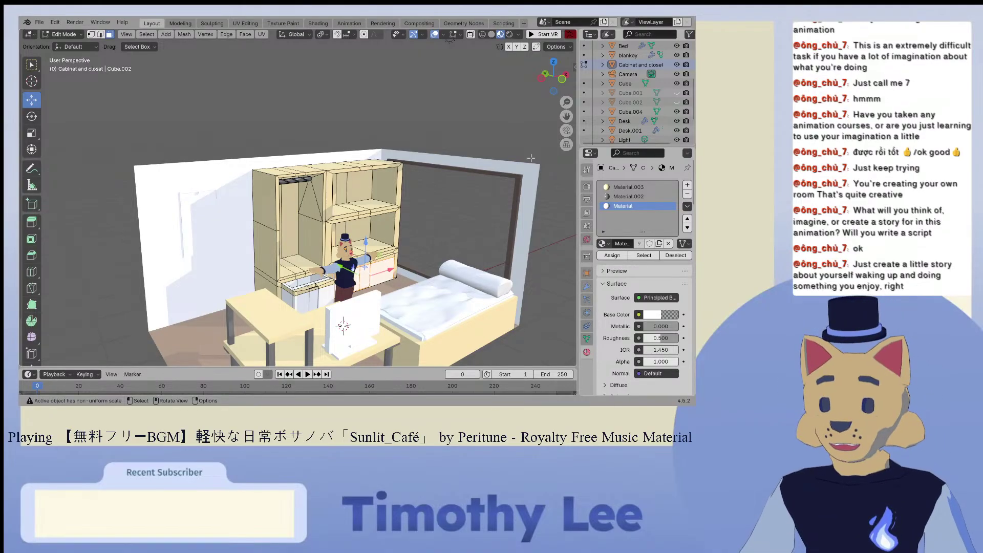
# Step: Switch mesh editing to the blankey object on the bed and create a new material for it
pyautogui.moveTo(499, 192); pyautogui.dragTo(414, 200, button='middle')
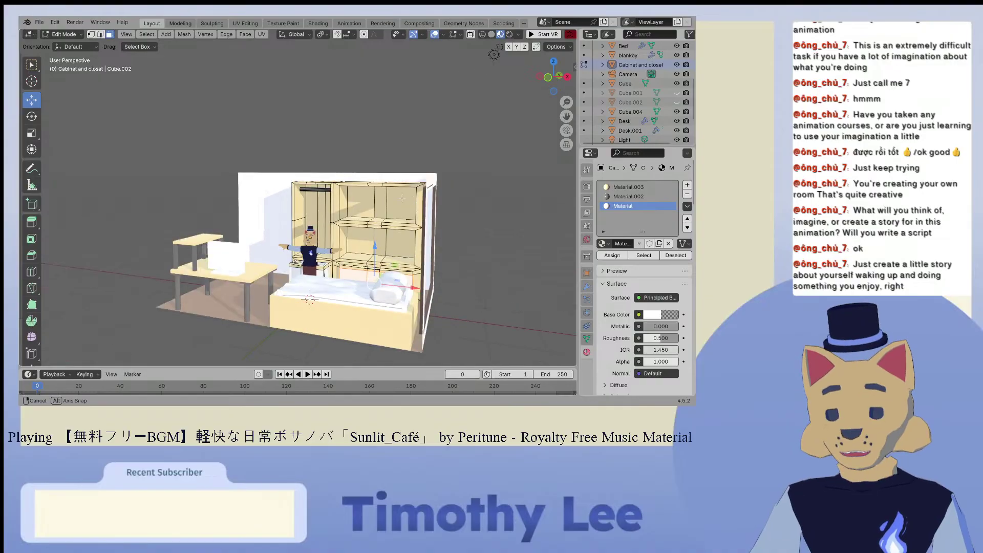
pyautogui.moveTo(493, 55); pyautogui.dragTo(464, 76, button='middle')
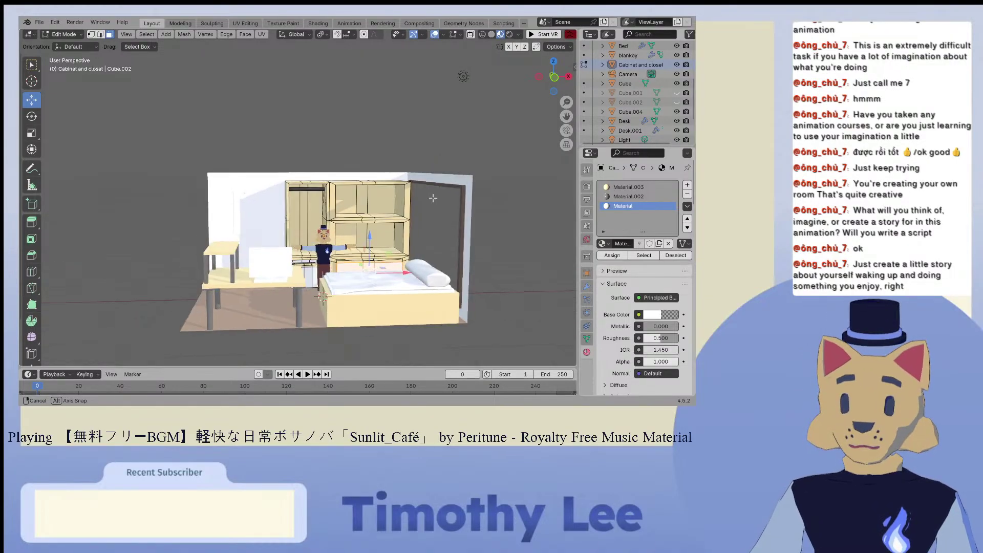
pyautogui.scroll(2, 645, 95)
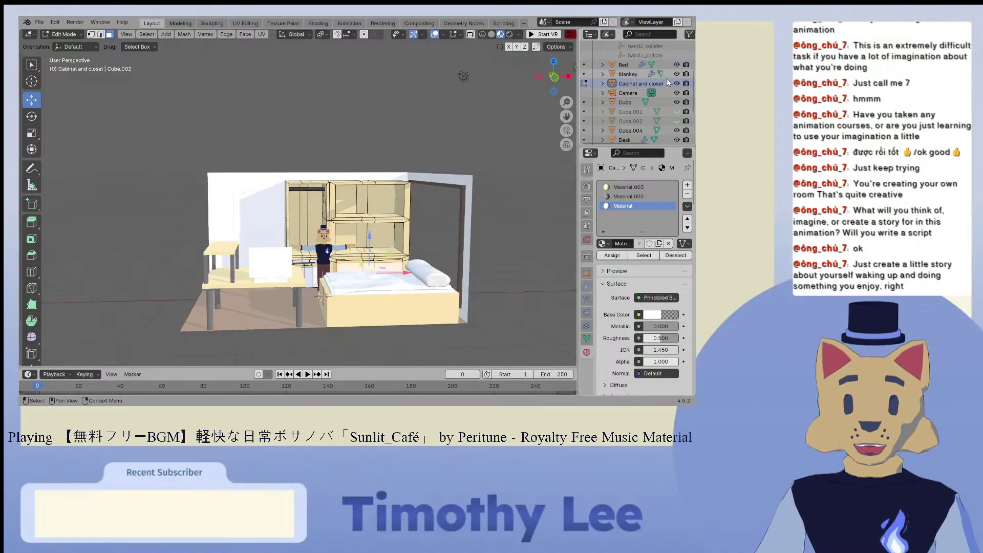
pyautogui.click(583, 74)
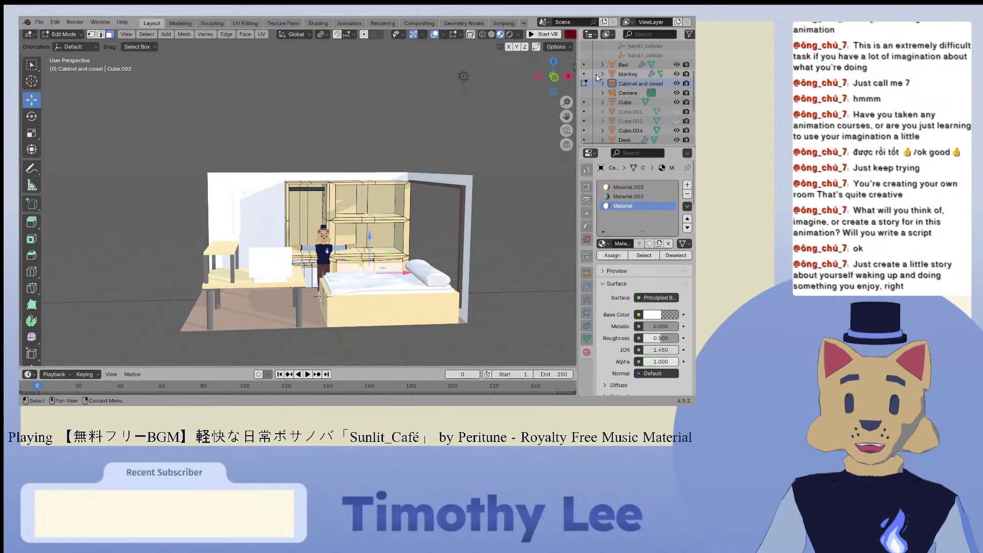
pyautogui.click(614, 225)
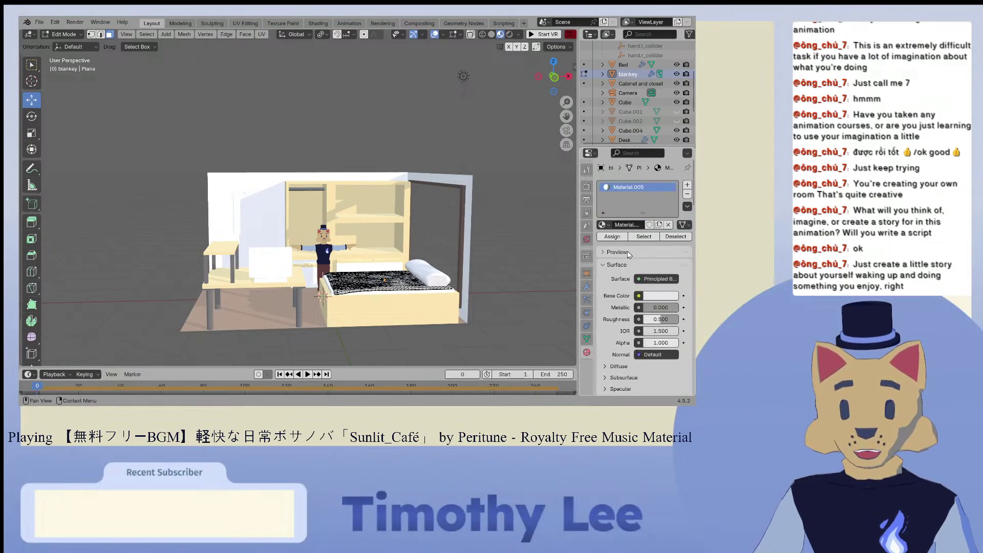
# Step: Set the blanket material's base color to a dark blue and return to Object Mode
pyautogui.click(653, 295)
pyautogui.moveTo(650, 212)
pyautogui.mouseDown()
pyautogui.moveTo(631, 170)
pyautogui.moveTo(641, 162)
pyautogui.moveTo(644, 174)
pyautogui.mouseUp()
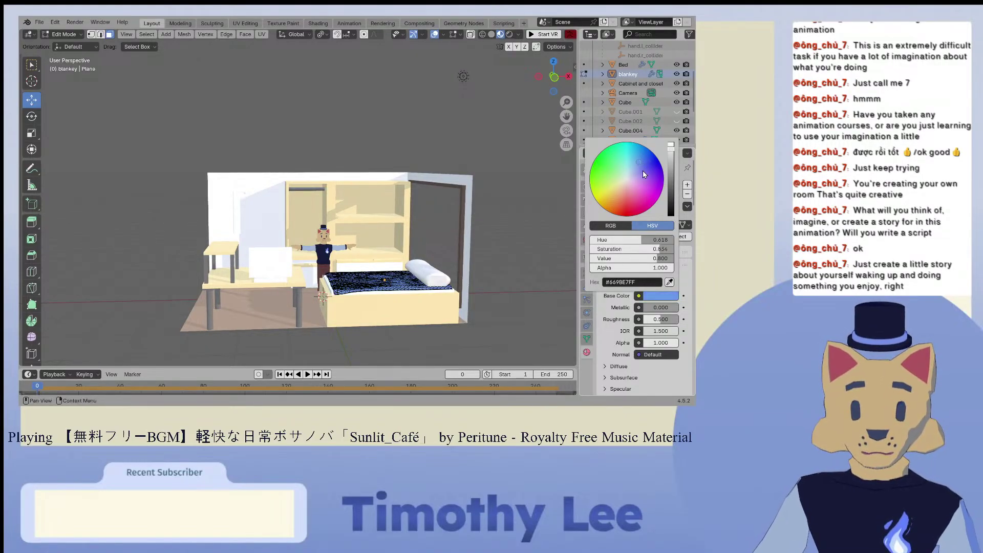
pyautogui.click(672, 183)
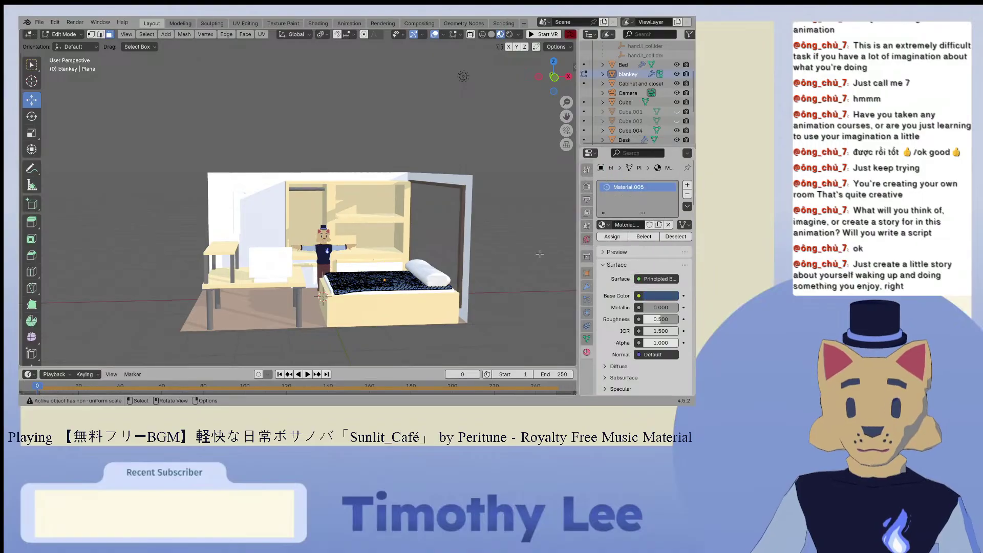
pyautogui.click(64, 33)
pyautogui.click(67, 42)
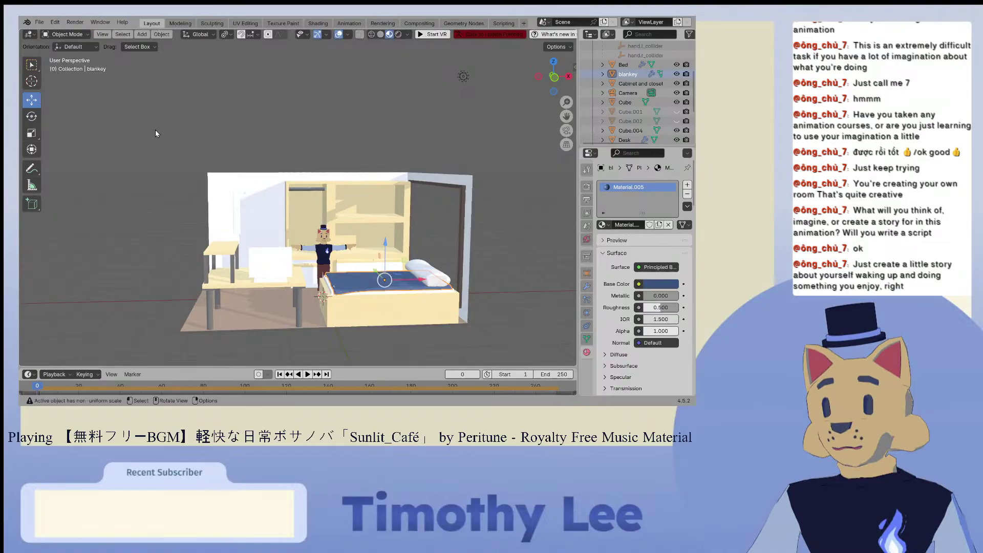
# Step: Apply Material.005 to the monitor on the desk and set the material's roughness to 1
pyautogui.click(285, 161)
pyautogui.moveTo(285, 161); pyautogui.dragTo(425, 154, button='middle')
pyautogui.scroll(5, 426, 214)
pyautogui.click(433, 252)
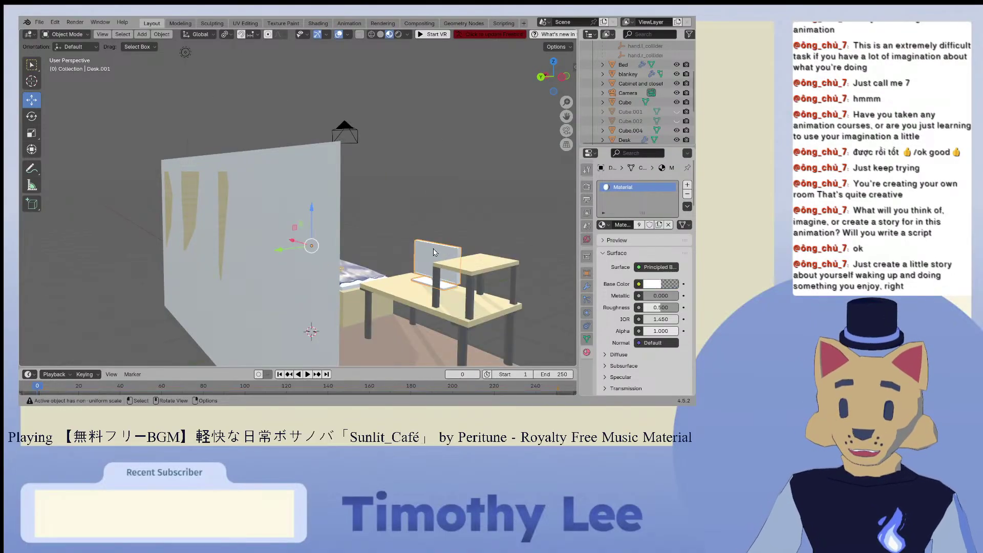
pyautogui.click(603, 225)
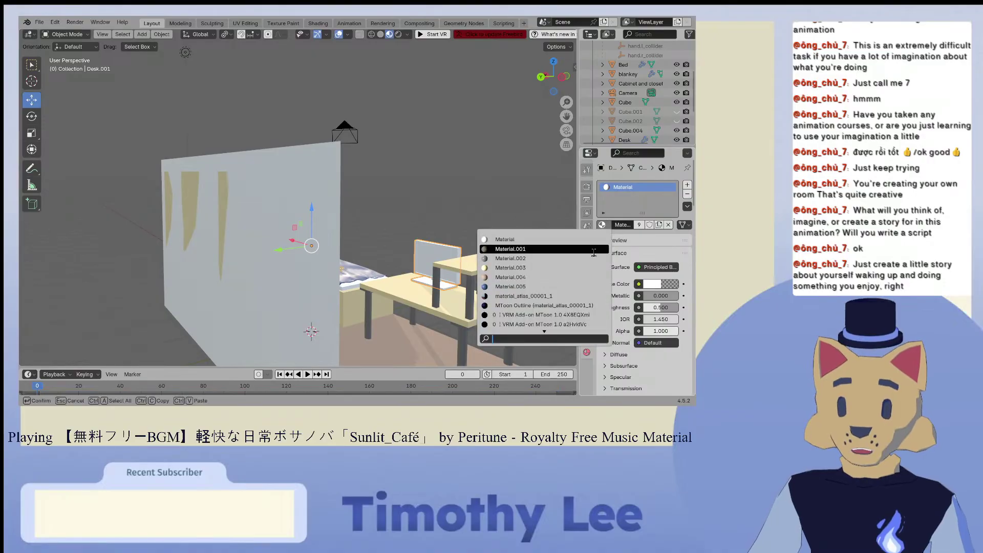
pyautogui.click(538, 287)
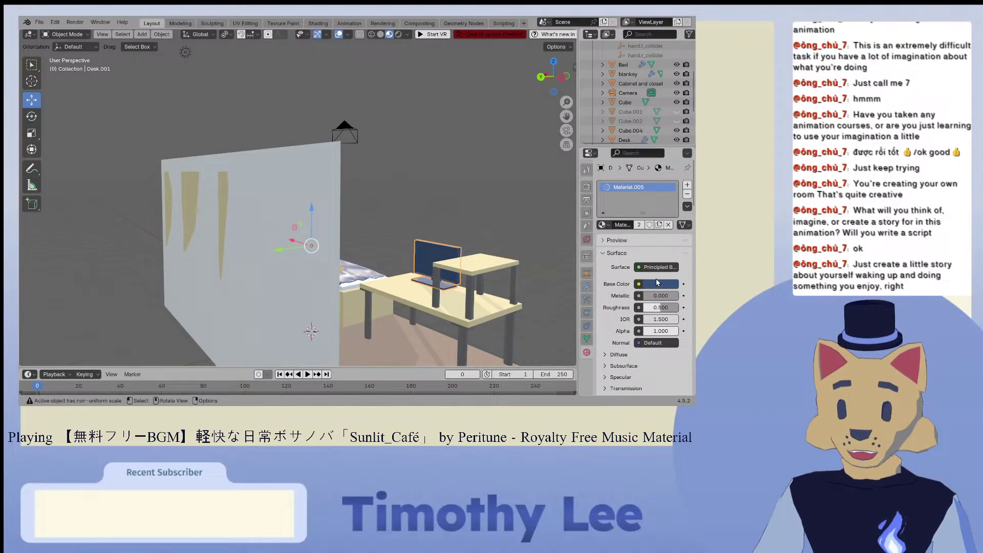
pyautogui.moveTo(670, 311); pyautogui.dragTo(669, 311)
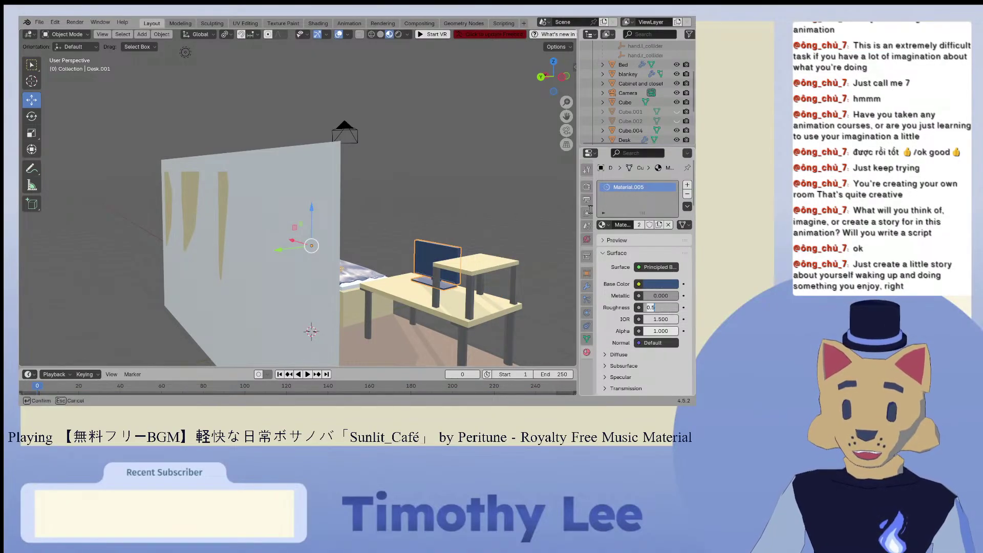
pyautogui.press('Return')
pyautogui.moveTo(657, 307); pyautogui.dragTo(684, 308)
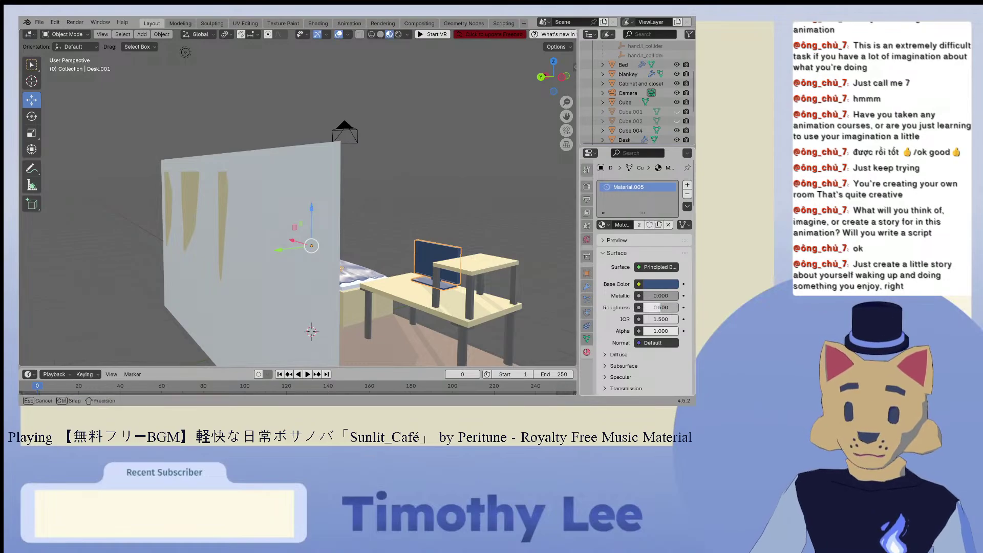
# Step: Enter Edit Mode on the monitor and assign Material.002 to its front screen face through a second material slot
pyautogui.scroll(3, 473, 281)
pyautogui.scroll(3, 536, 216)
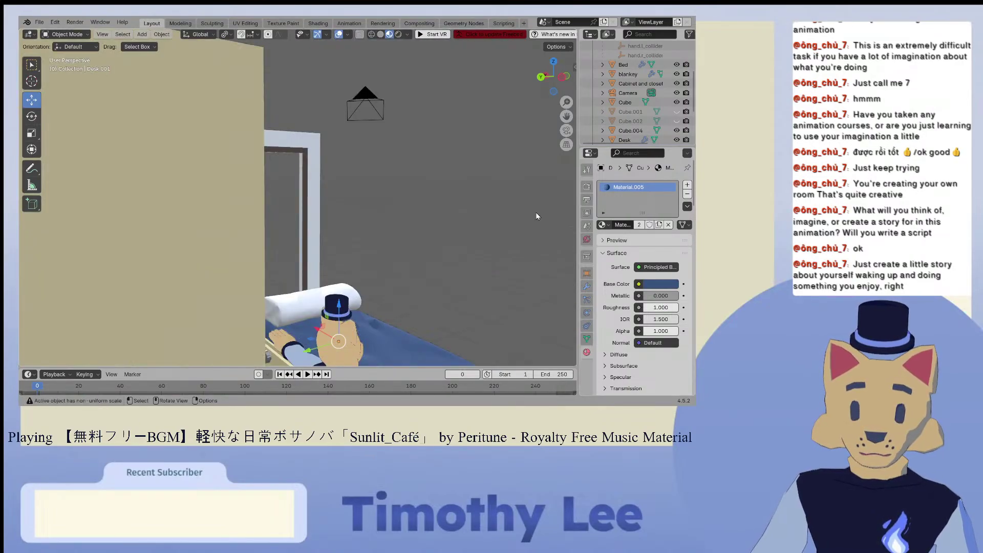
pyautogui.moveTo(567, 116); pyautogui.dragTo(462, 31)
pyautogui.moveTo(479, 175); pyautogui.dragTo(490, 218, button='middle')
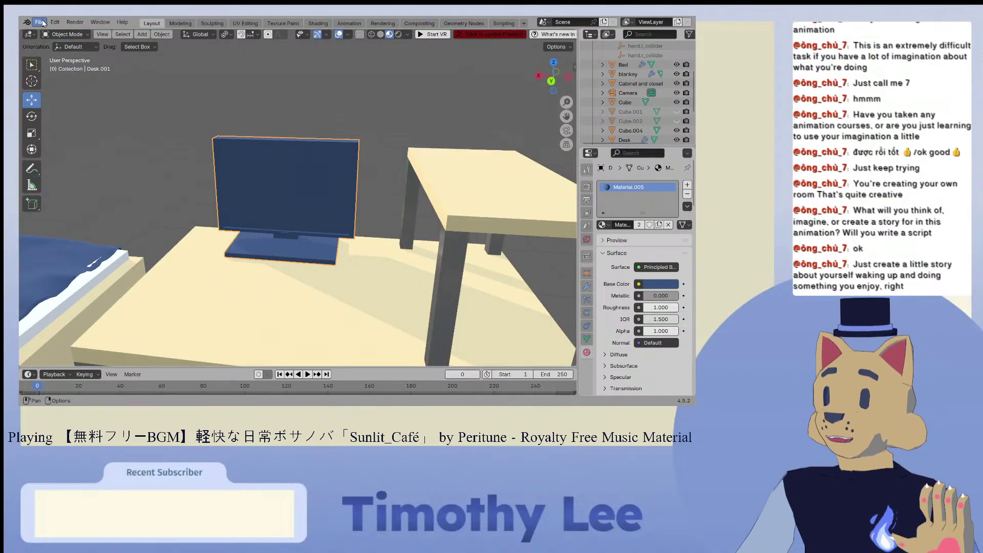
pyautogui.click(66, 34)
pyautogui.click(60, 54)
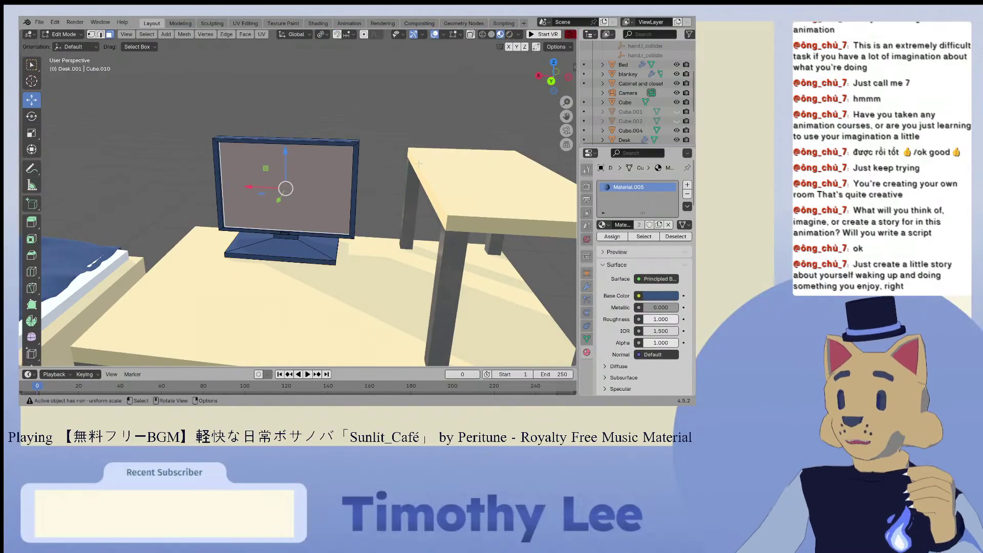
pyautogui.click(687, 185)
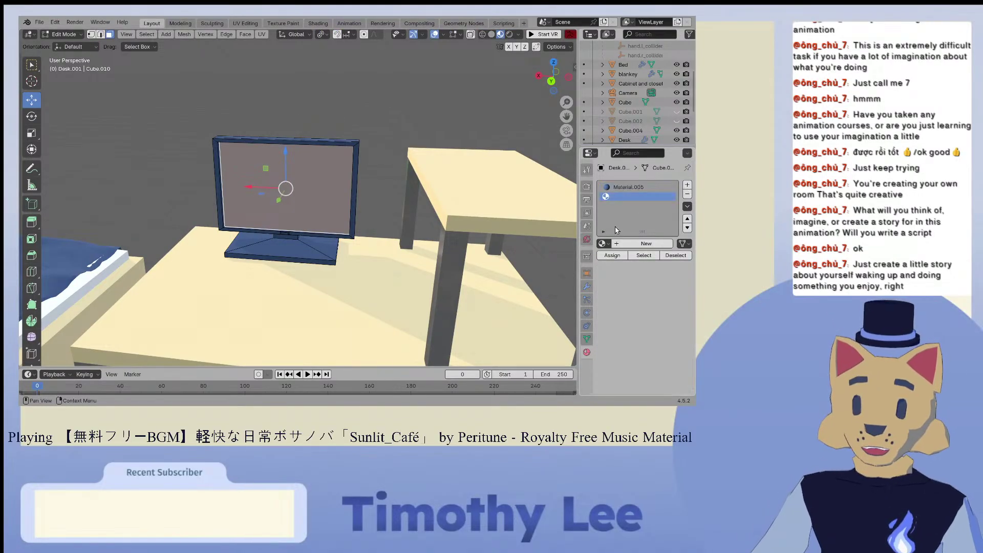
pyautogui.click(604, 243)
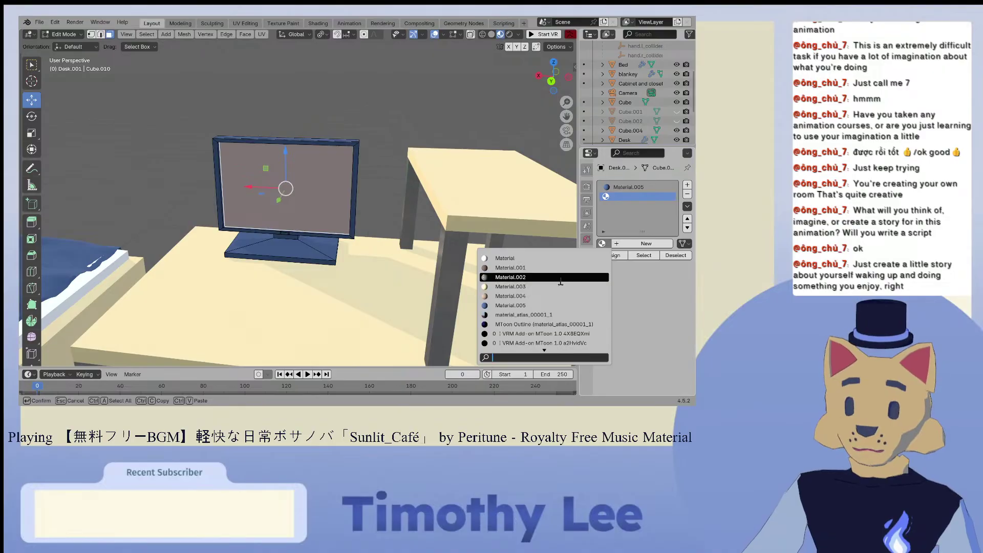
pyautogui.press('Return')
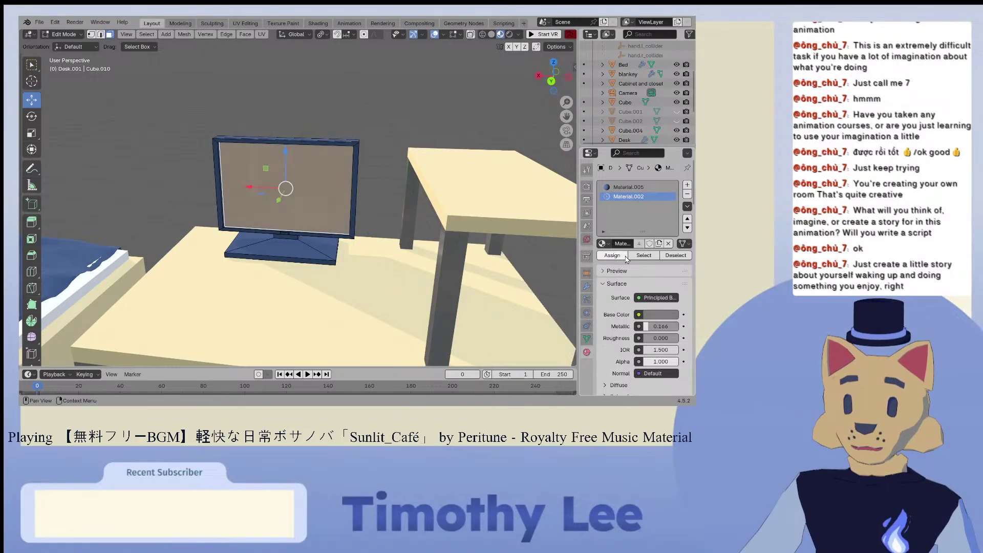
pyautogui.click(359, 258)
pyautogui.moveTo(359, 258); pyautogui.dragTo(328, 238, button='middle')
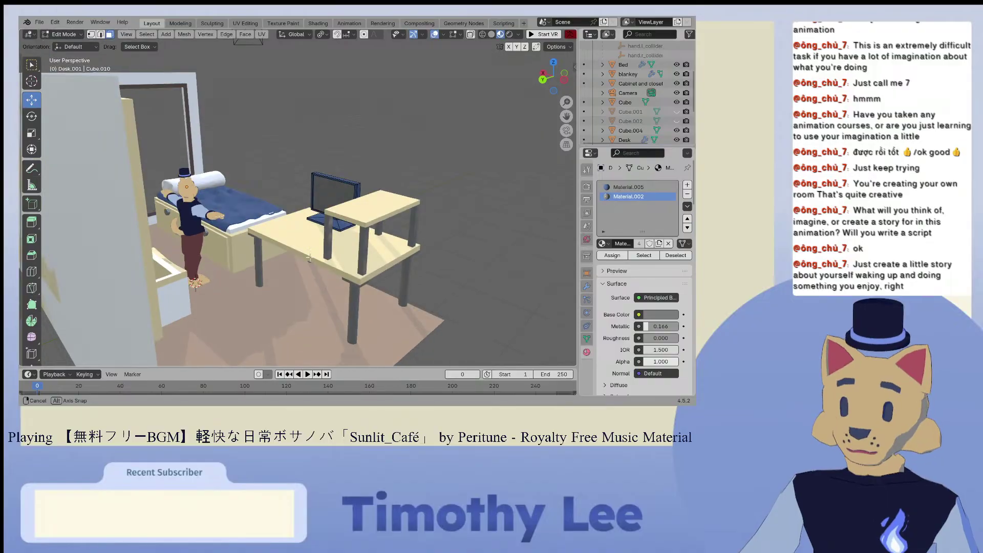
# Step: Add a third material slot to the monitor and try to remove a slot while in Edit Mode
pyautogui.click(687, 185)
pyautogui.click(687, 194)
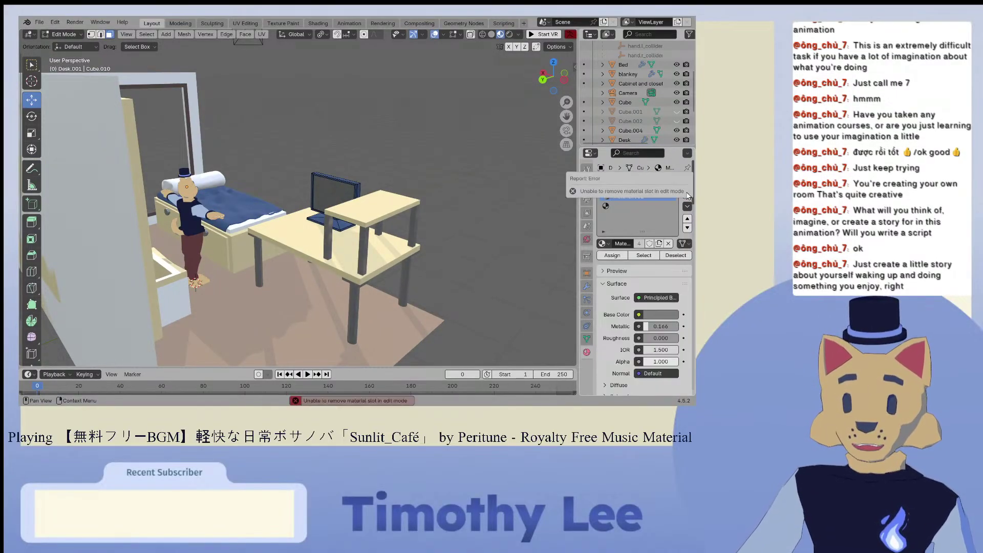
pyautogui.click(634, 206)
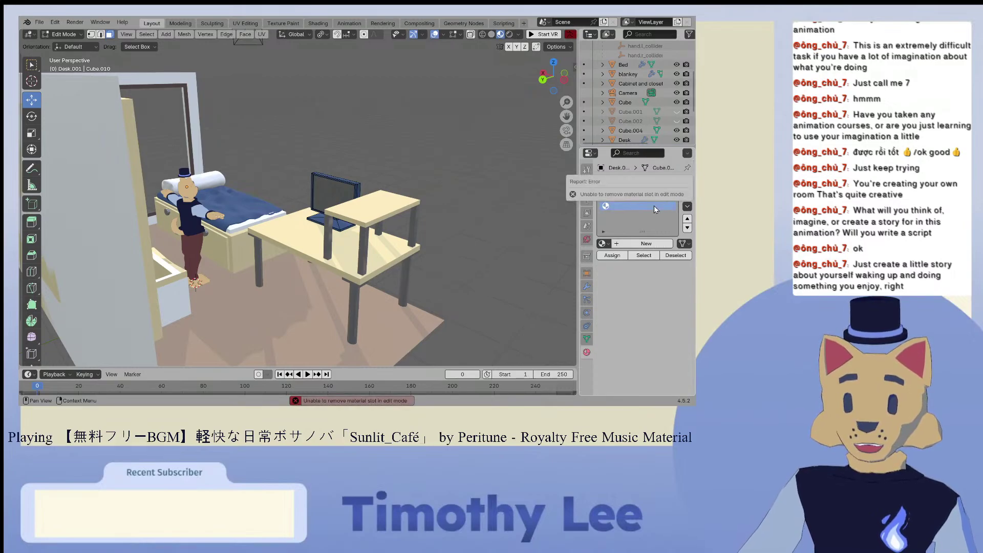
# Step: Replace Material.002 on the monitor screen with a new material that has a black base color and roughness 0
pyautogui.click(628, 198)
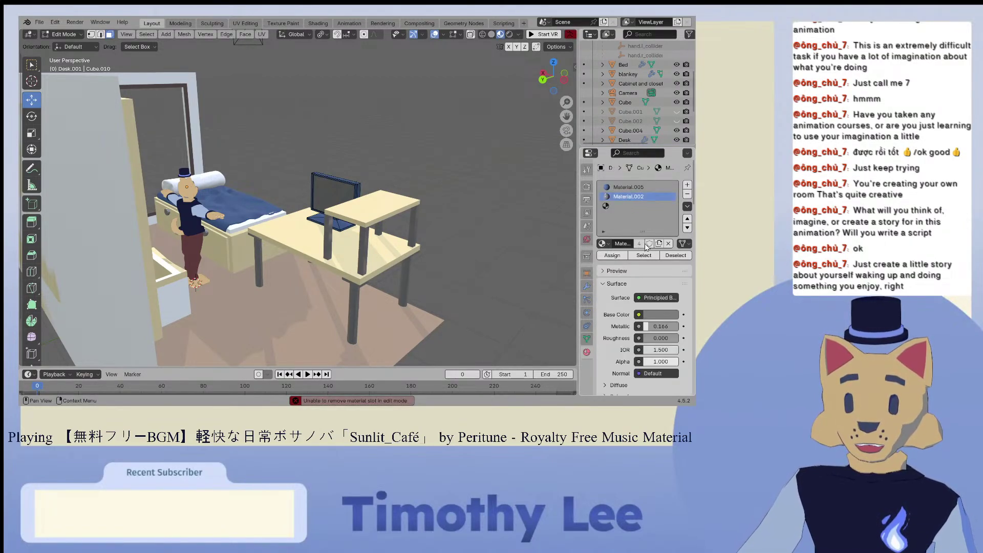
pyautogui.click(669, 244)
pyautogui.click(654, 247)
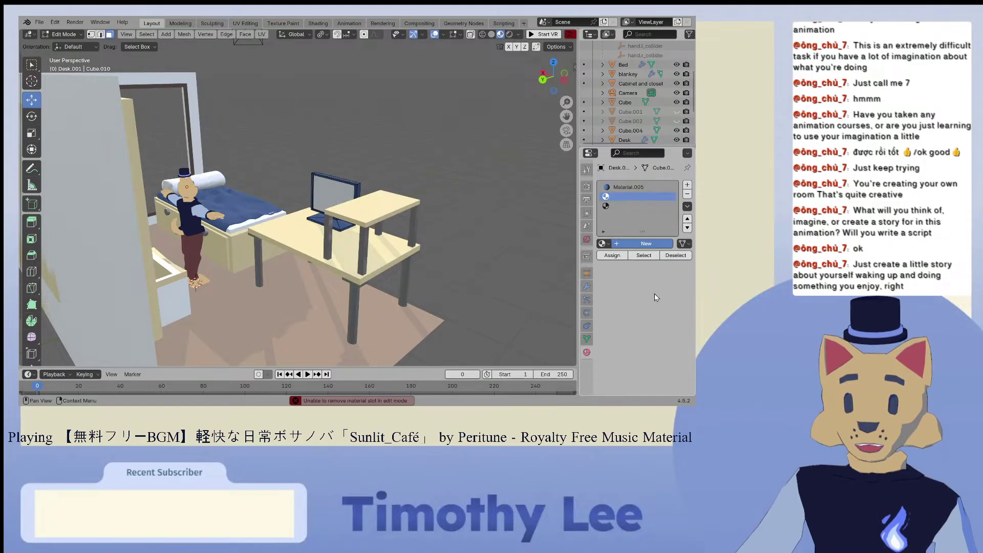
pyautogui.click(663, 313)
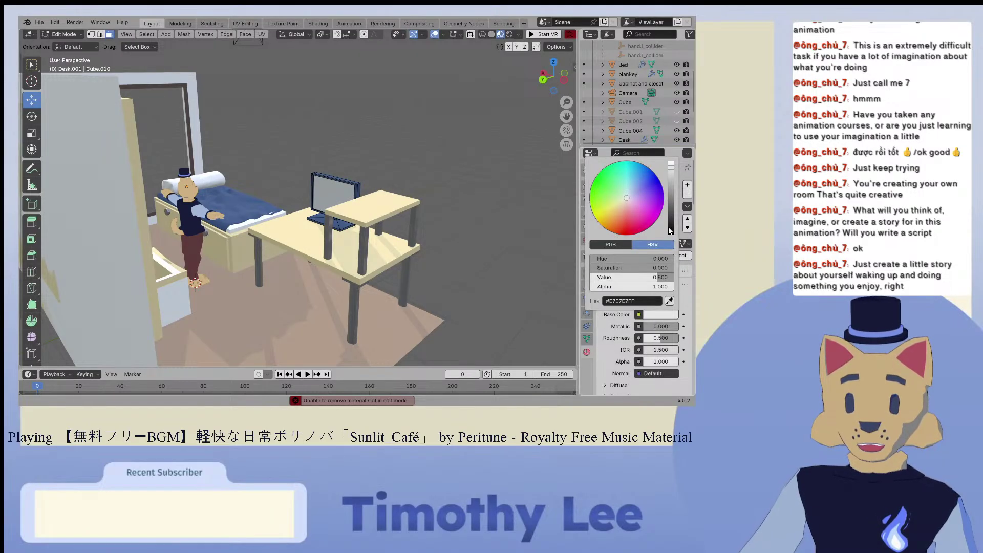
pyautogui.click(671, 233)
pyautogui.moveTo(661, 338); pyautogui.dragTo(640, 338)
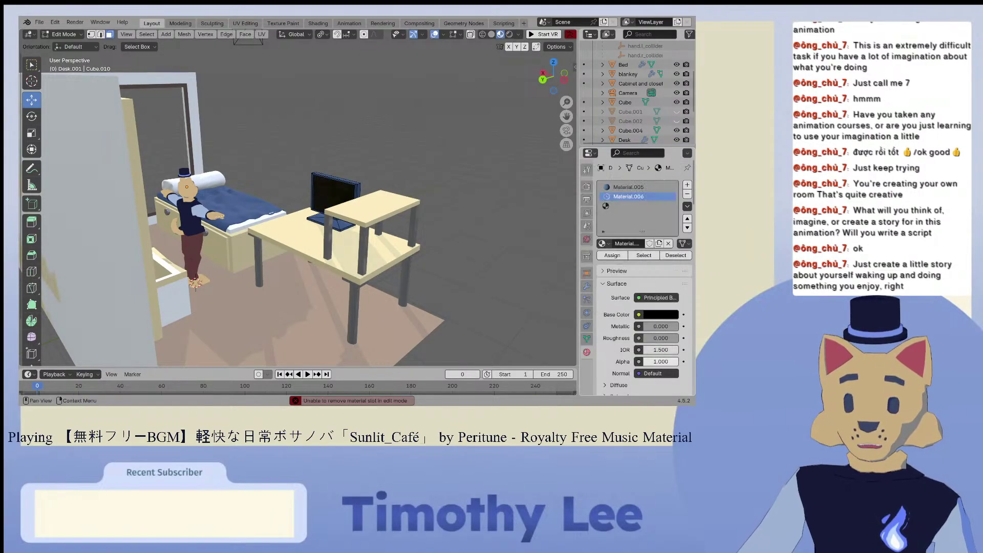
# Step: Set the screen material's metallic value to 1 and lighten its base color to a dark grey
pyautogui.scroll(7, 461, 246)
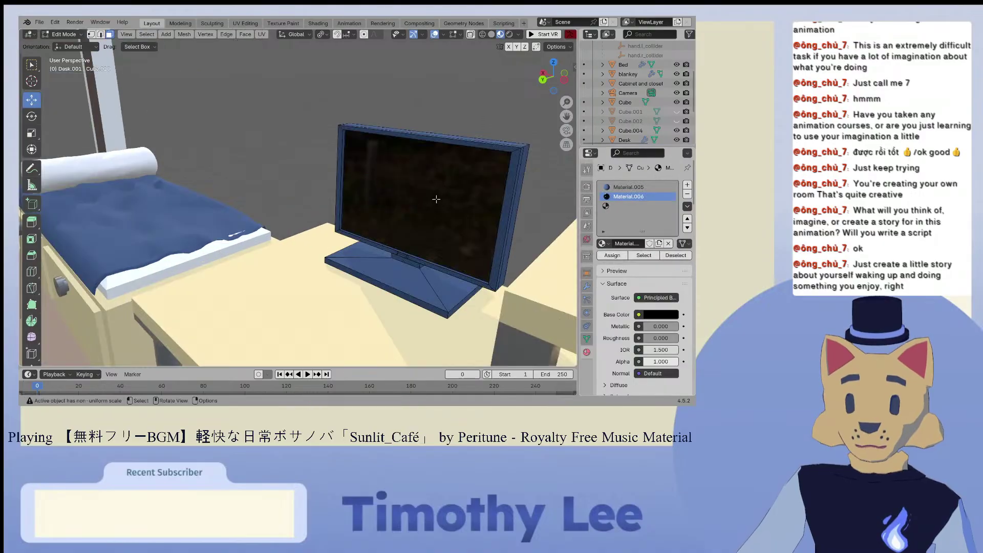
pyautogui.click(442, 196)
pyautogui.moveTo(660, 326); pyautogui.dragTo(689, 326)
pyautogui.click(492, 275)
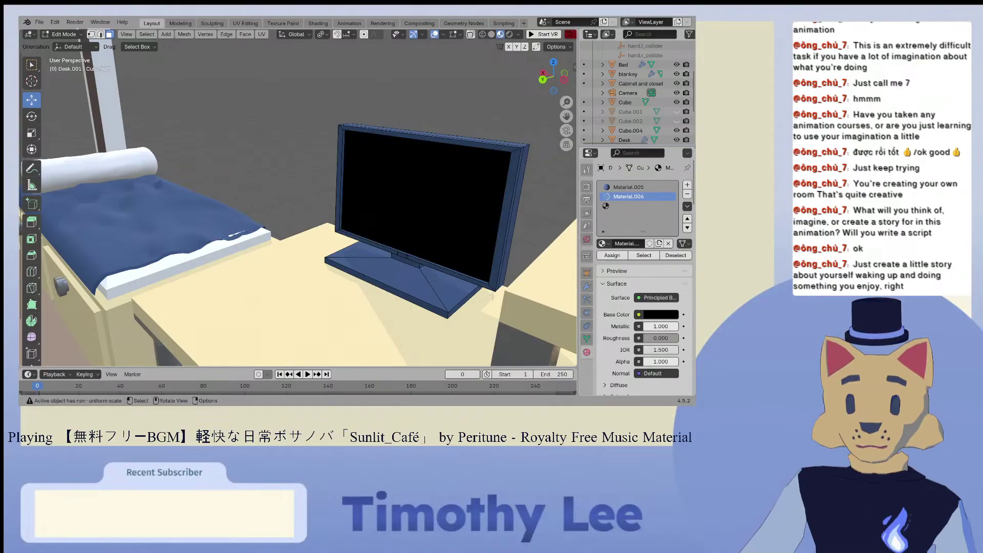
pyautogui.moveTo(491, 275); pyautogui.dragTo(527, 297, button='middle')
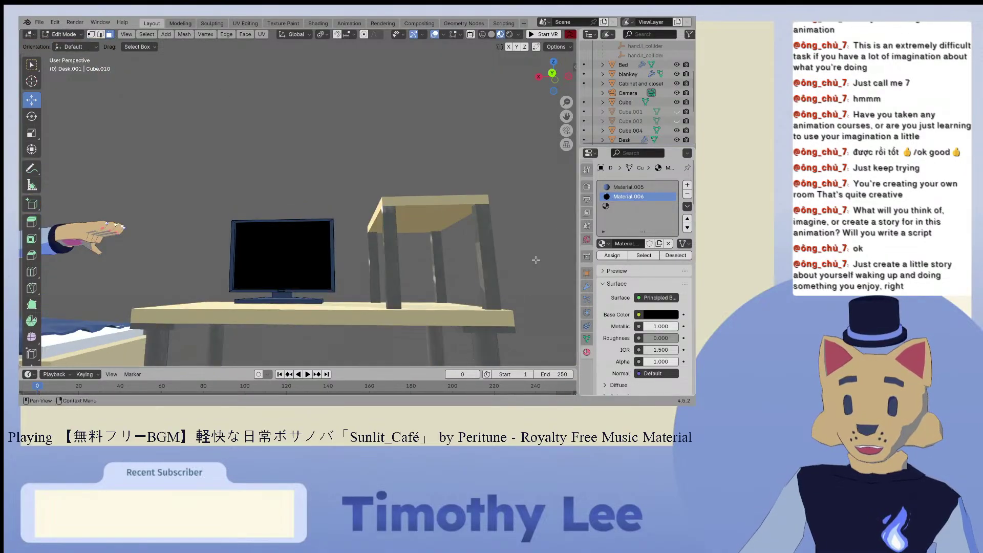
pyautogui.click(657, 316)
pyautogui.moveTo(671, 230); pyautogui.dragTo(672, 215)
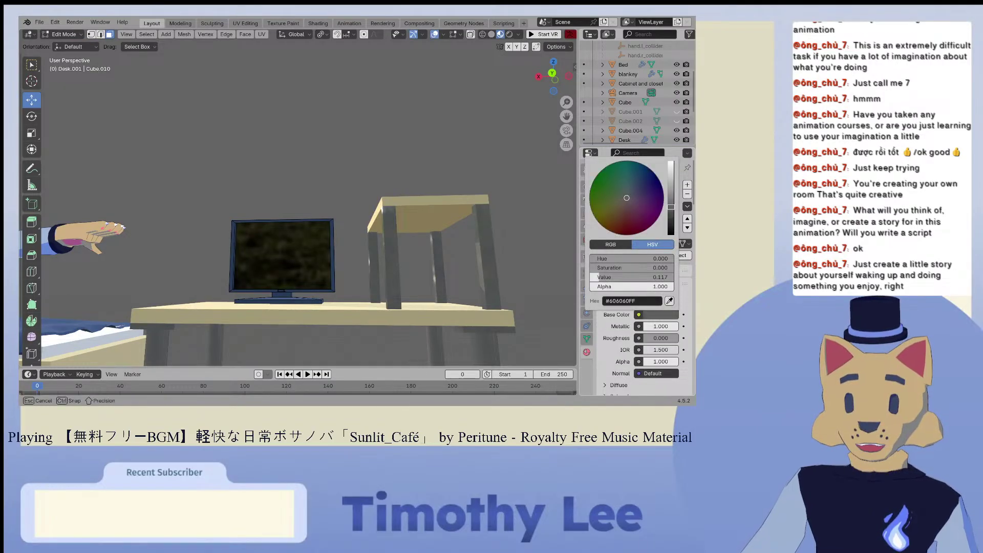
# Step: Review the monitor screen and the furnished room from several angles and save the file
pyautogui.moveTo(524, 208); pyautogui.dragTo(389, 266, button='middle')
pyautogui.scroll(4, 410, 246)
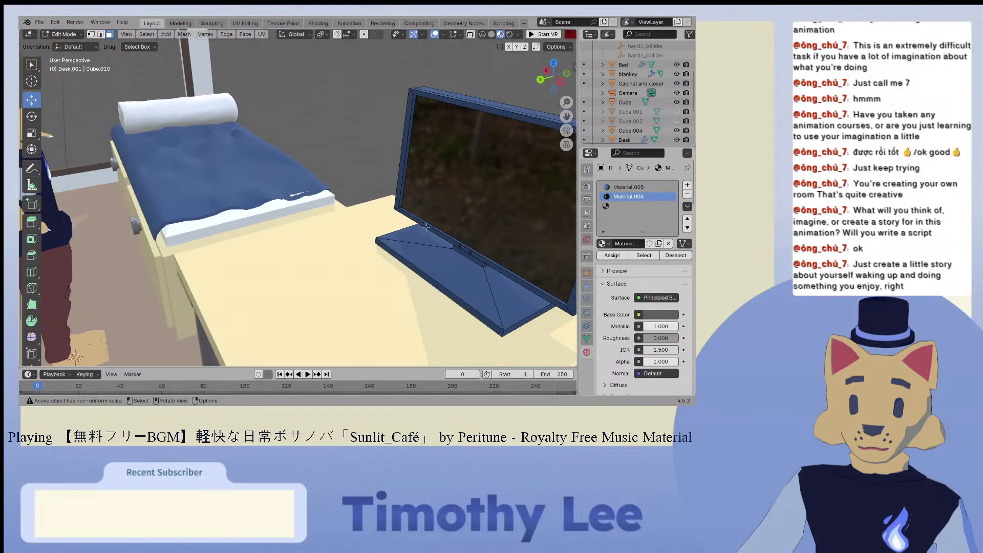
pyautogui.scroll(-5, 431, 225)
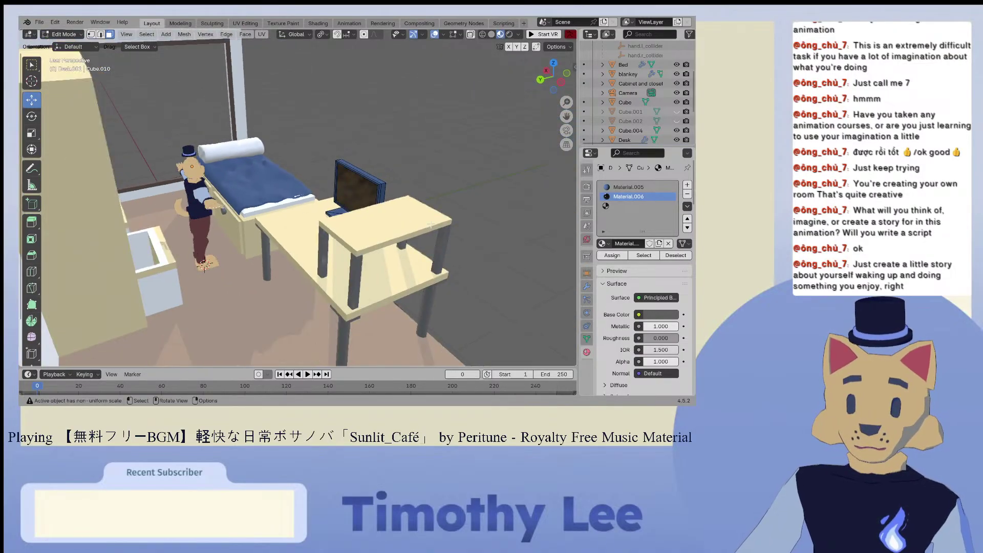
pyautogui.moveTo(431, 224); pyautogui.dragTo(317, 211, button='middle')
pyautogui.scroll(8, 317, 211)
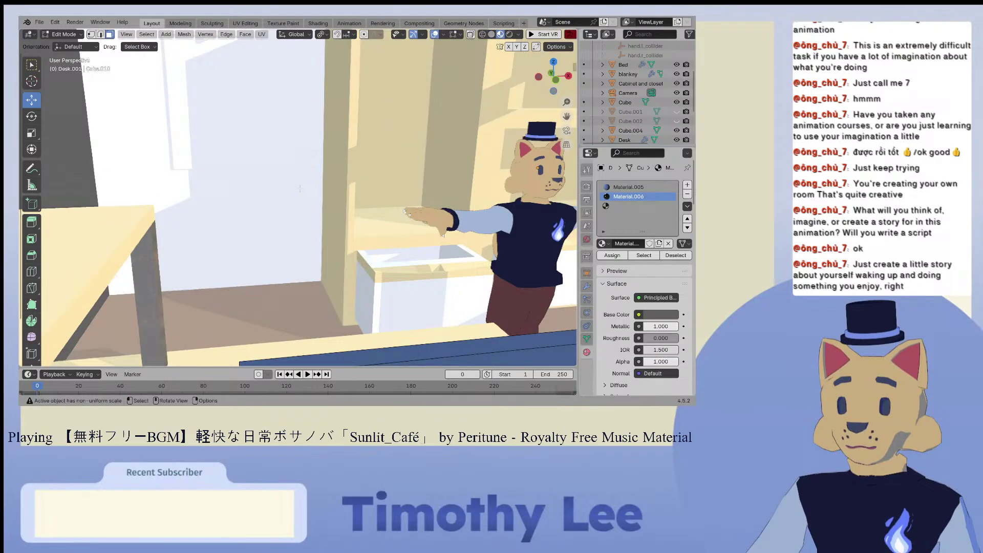
pyautogui.scroll(-10, 446, 158)
pyautogui.moveTo(447, 157); pyautogui.dragTo(171, 44, button='middle')
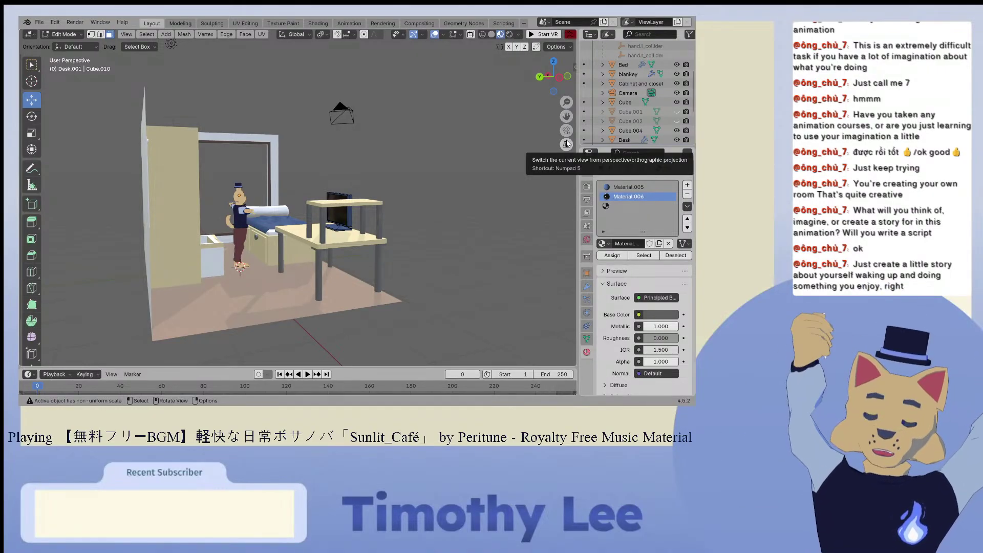
pyautogui.moveTo(512, 200); pyautogui.dragTo(153, 118, button='middle')
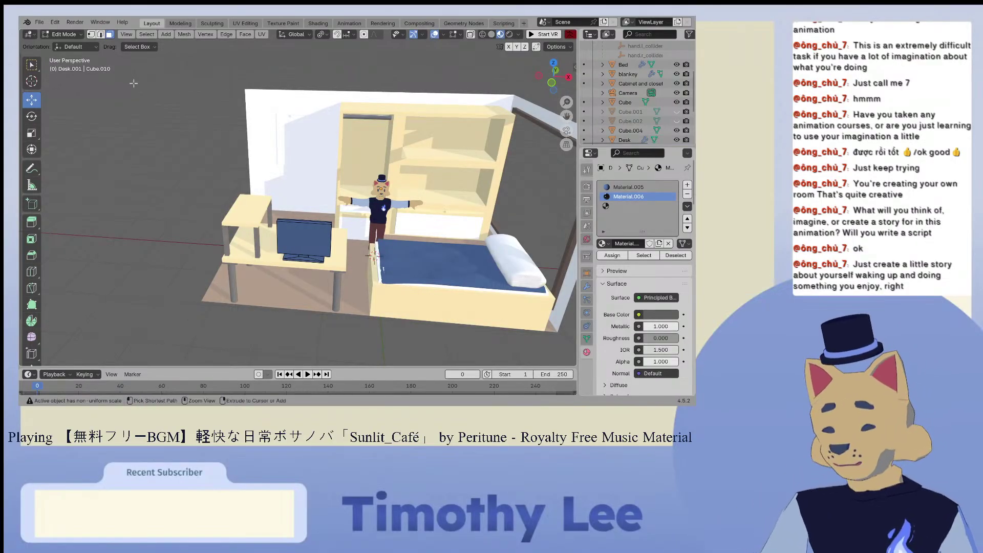
pyautogui.hotkey('ctrl', 's')
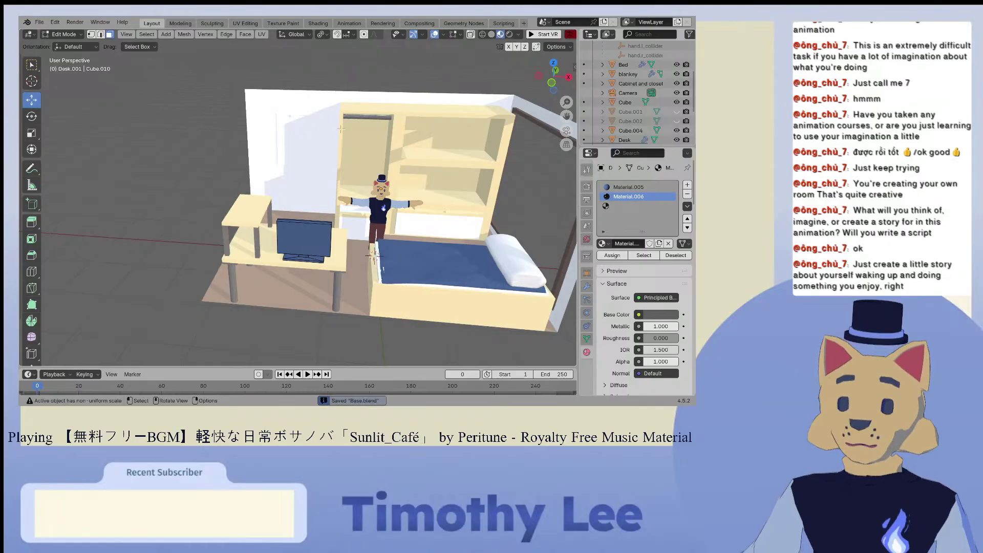
# Step: Switch mesh editing to the NAIL object on the wall and replace its material with Material.002
pyautogui.scroll(4, 251, 169)
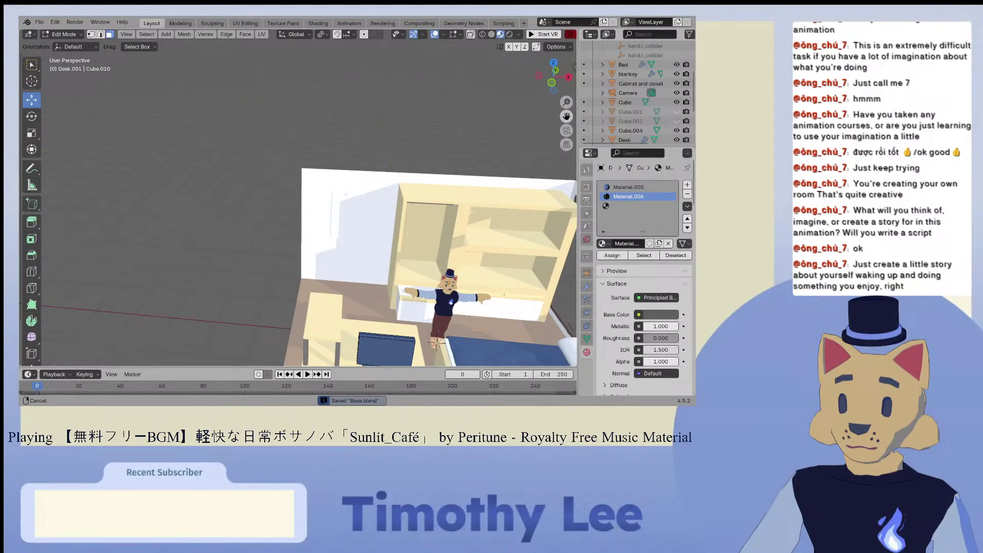
pyautogui.scroll(5, 251, 169)
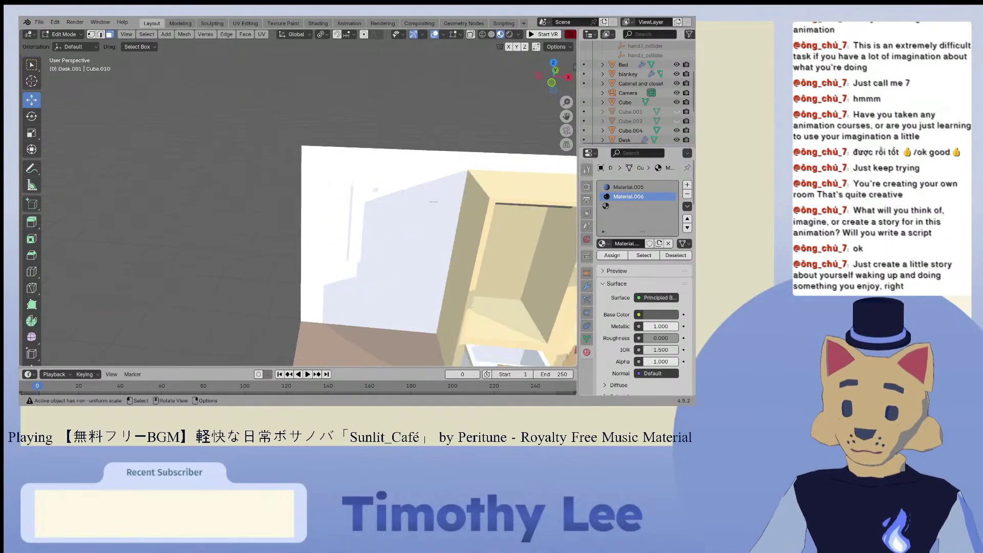
pyautogui.moveTo(400, 184)
pyautogui.mouseDown(button='middle')
pyautogui.moveTo(423, 194)
pyautogui.moveTo(393, 200)
pyautogui.moveTo(388, 173)
pyautogui.mouseUp(button='middle')
pyautogui.scroll(-1, 396, 170)
pyautogui.scroll(-2, 396, 170)
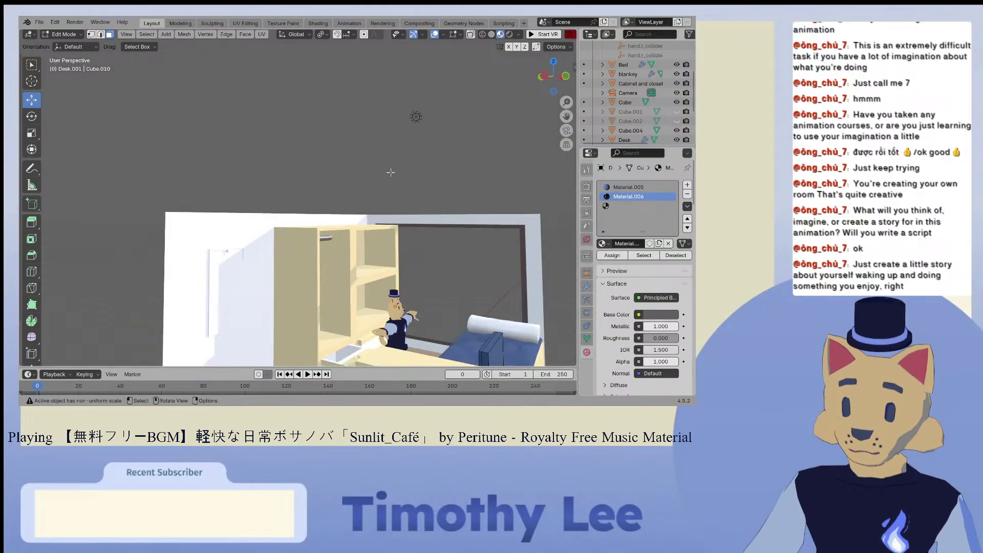
pyautogui.scroll(2, 396, 169)
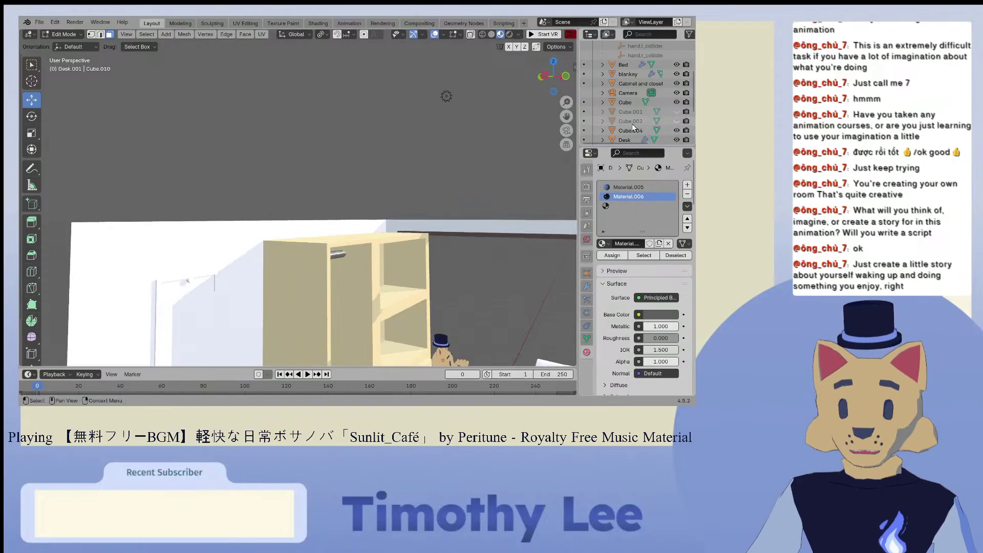
pyautogui.scroll(-2, 637, 114)
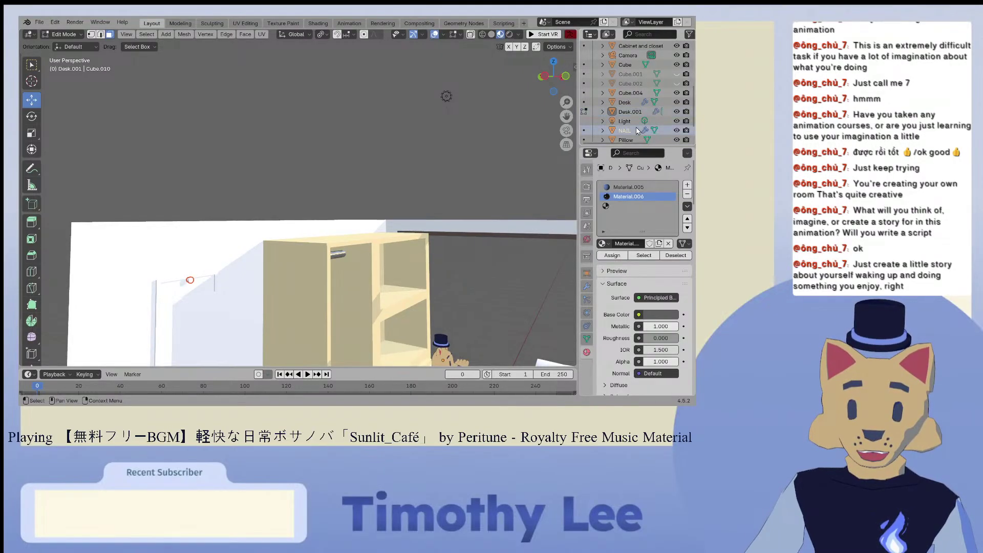
pyautogui.click(585, 130)
pyautogui.click(602, 225)
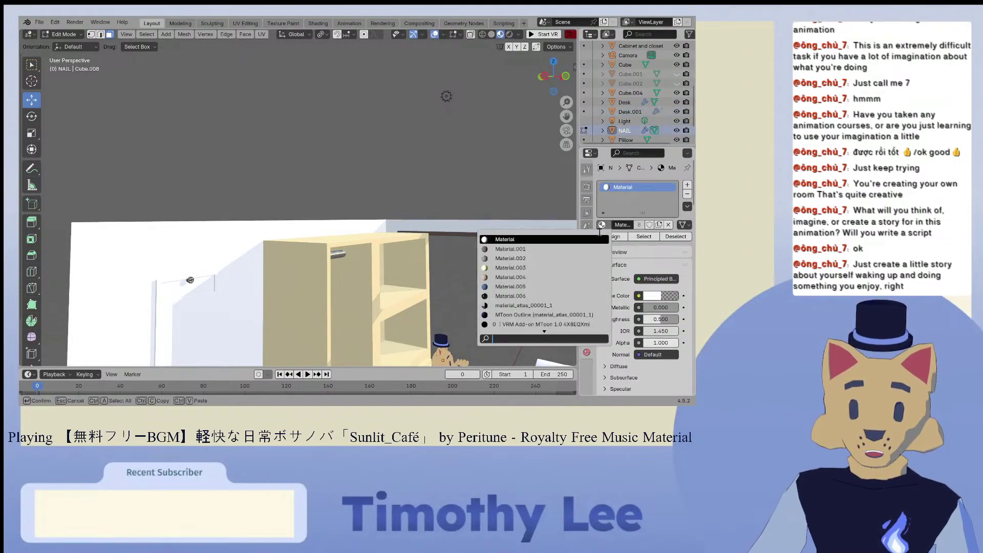
pyautogui.click(512, 254)
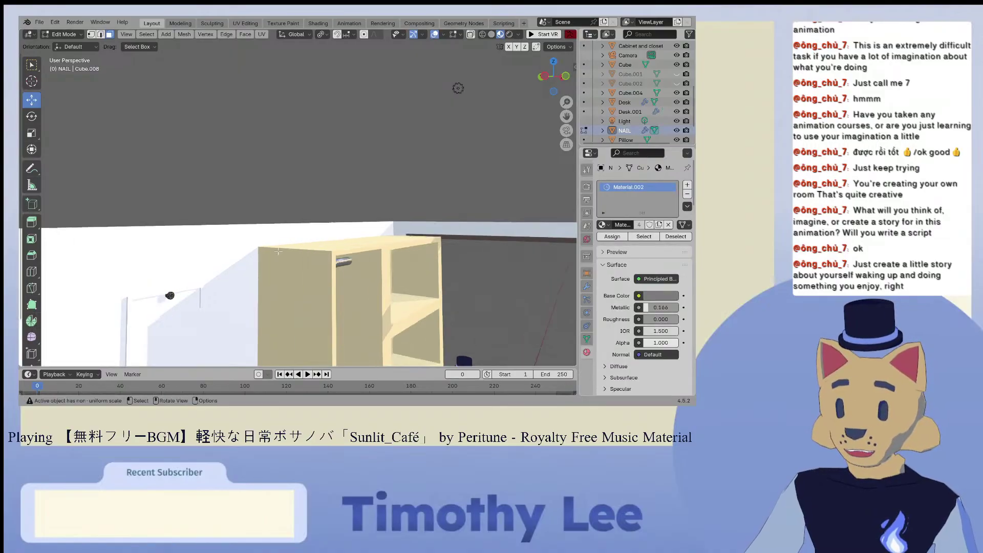
# Step: Rename the Desk.001 object as Monitor
pyautogui.moveTo(349, 268); pyautogui.dragTo(496, 165, button='middle')
pyautogui.scroll(-3, 586, 81)
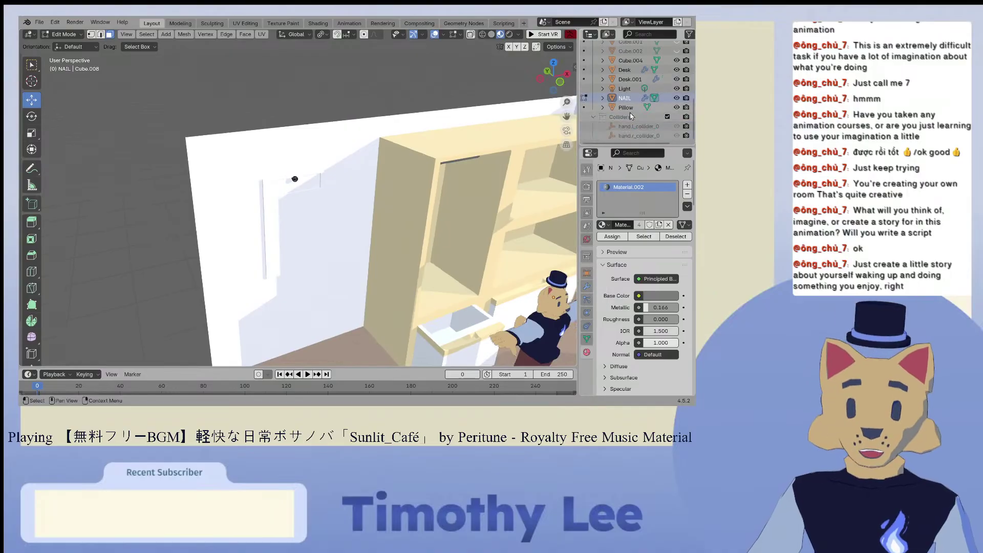
pyautogui.click(620, 81)
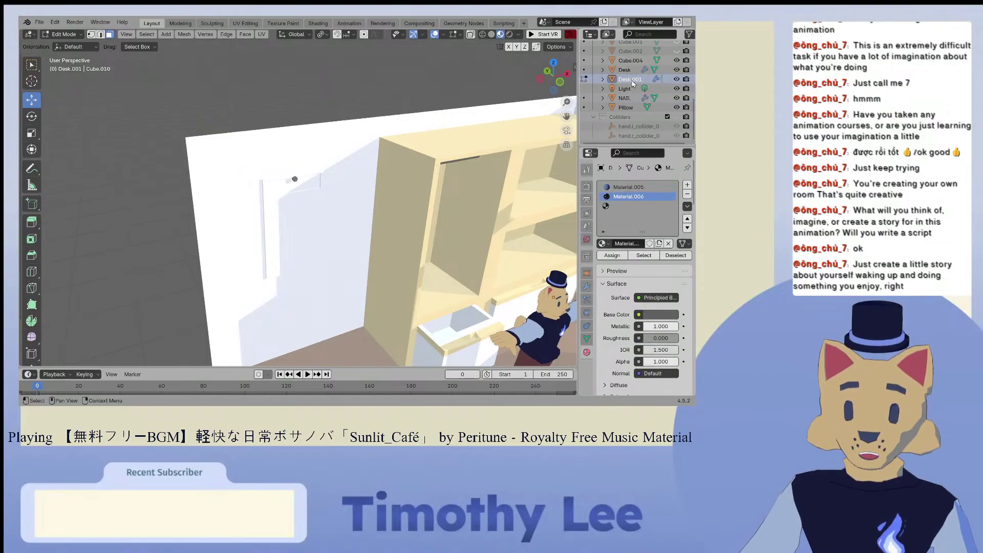
pyautogui.scroll(1, 630, 82)
pyautogui.press('F2')
pyautogui.write('Monito')
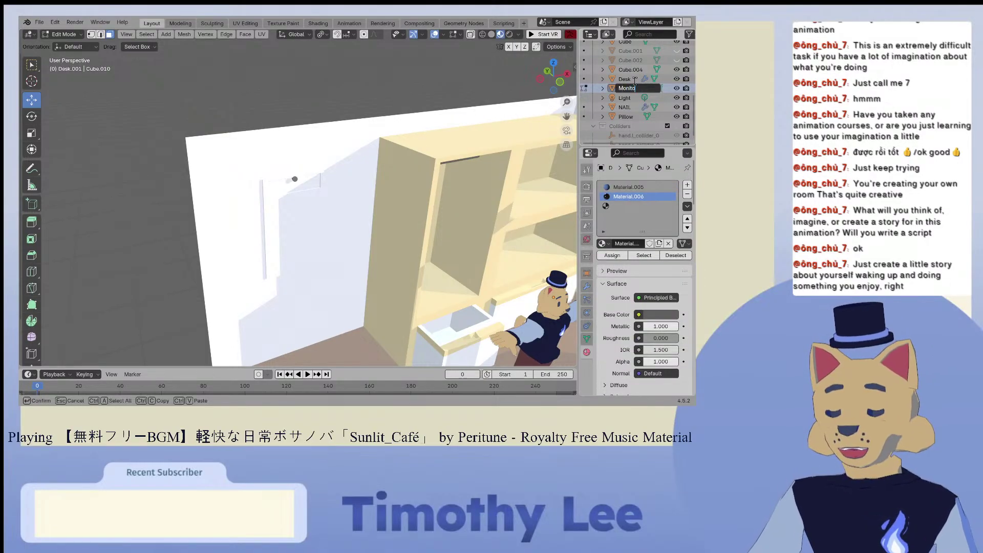
pyautogui.write('r')
pyautogui.press('Return')
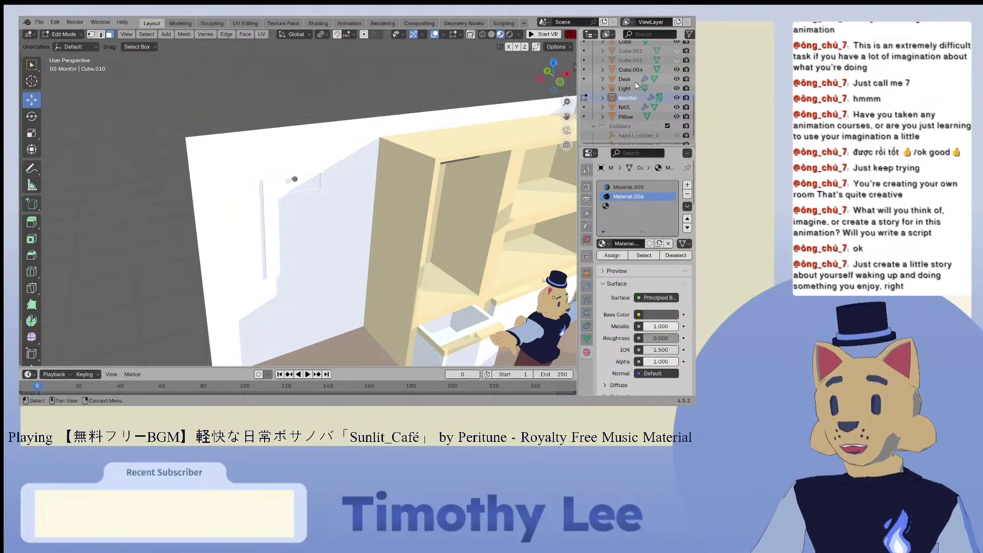
# Step: Return to Object Mode and remove the empty third material slot from the Monitor object
pyautogui.click(64, 34)
pyautogui.click(75, 46)
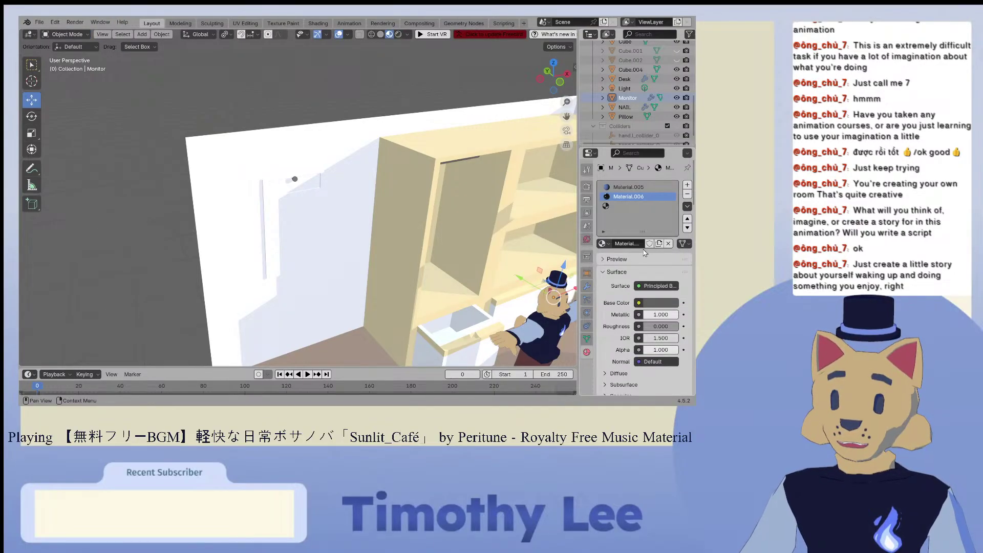
pyautogui.click(676, 206)
pyautogui.click(687, 195)
# Step: Rename the Cube.004 object hanging on the wall as Calendar
pyautogui.scroll(2, 639, 106)
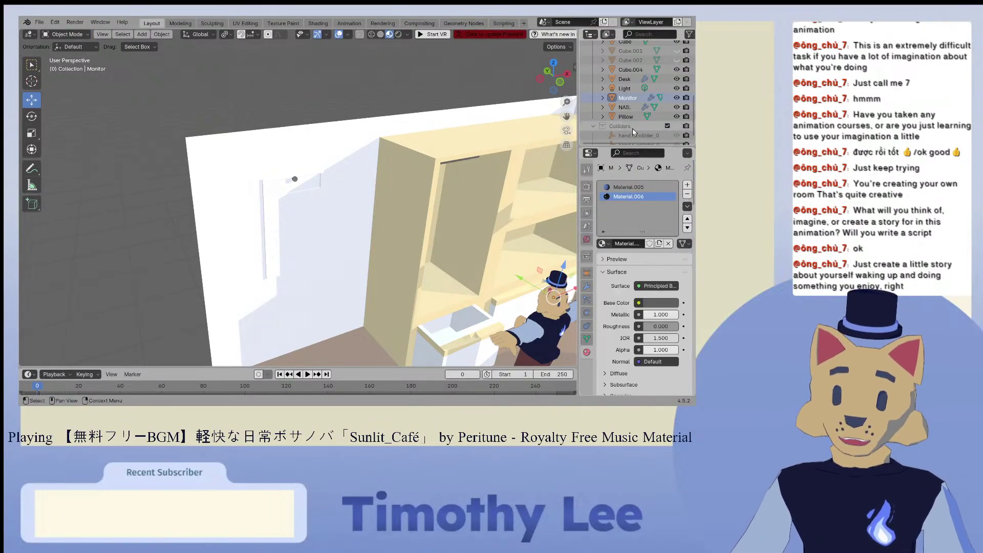
pyautogui.click(631, 88)
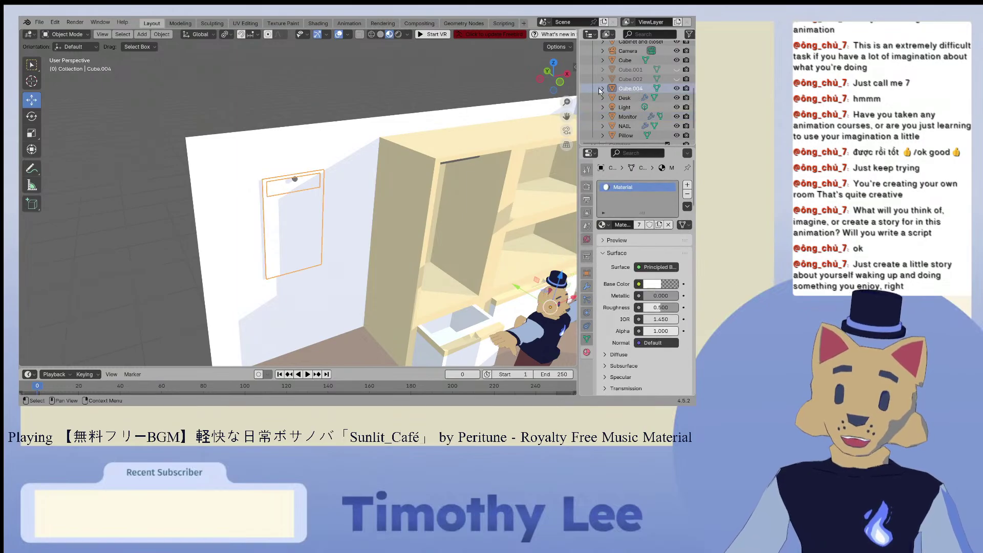
pyautogui.doubleClick(631, 89)
pyautogui.write('C')
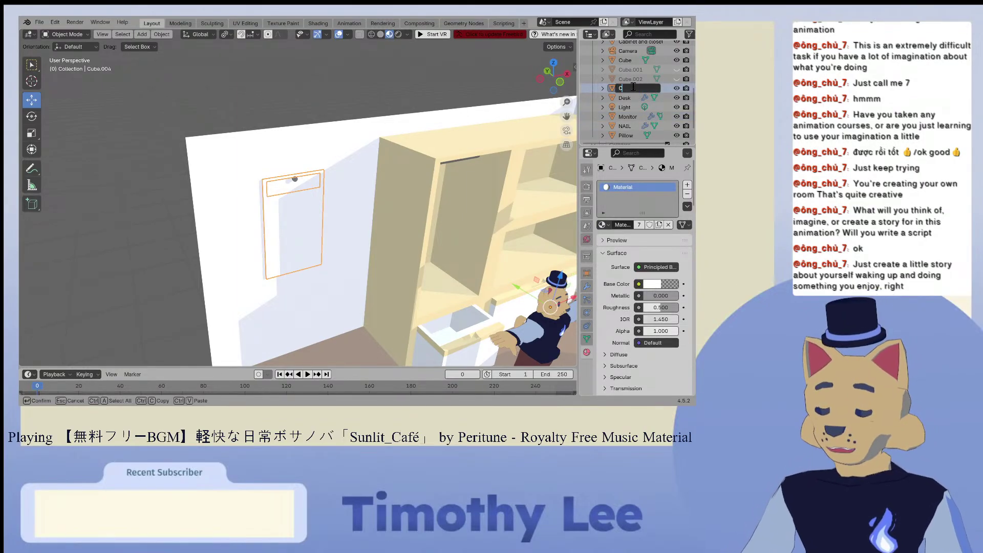
pyautogui.write('alendar')
pyautogui.press('Return')
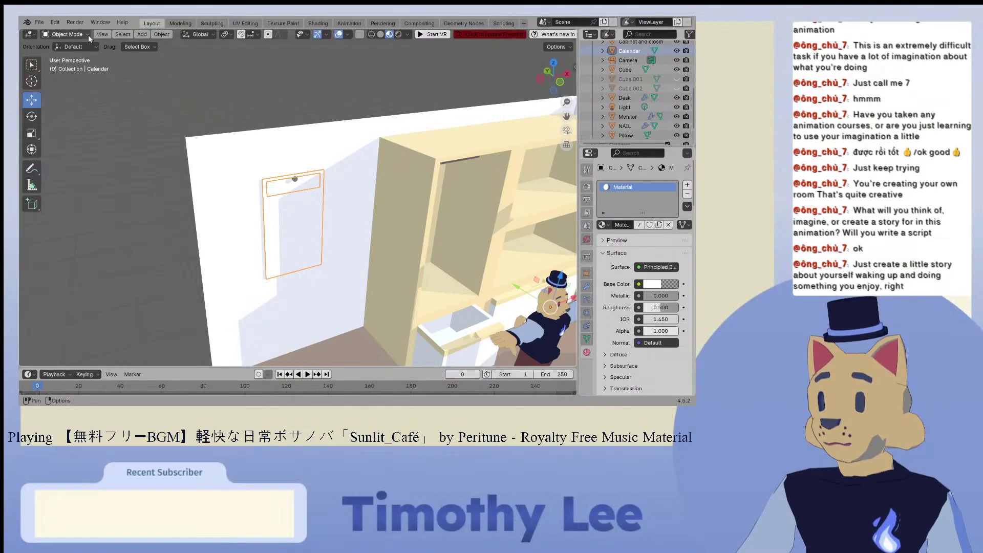
# Step: Replace the calendar's material with a new one that has a pinkish-red base color, #E78185
pyautogui.click(687, 194)
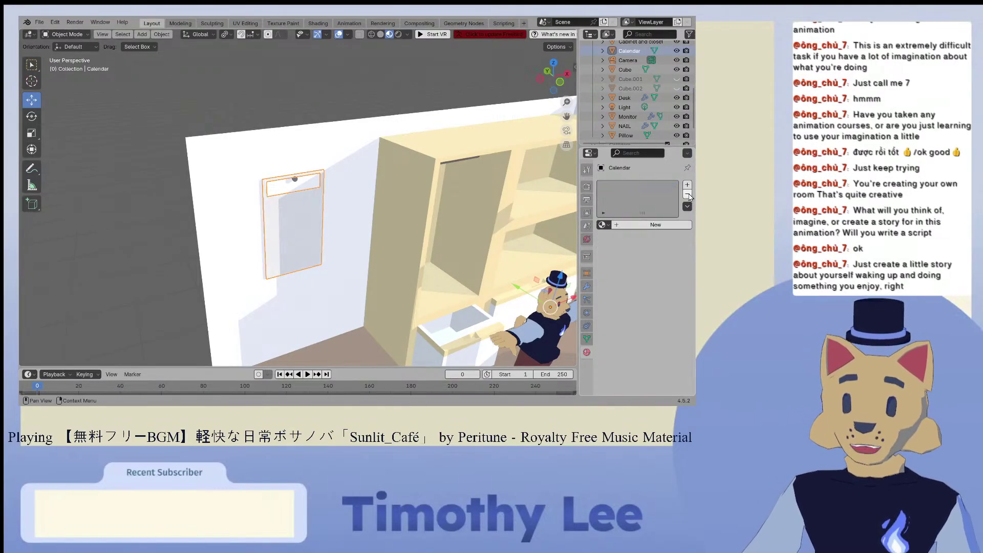
pyautogui.click(687, 184)
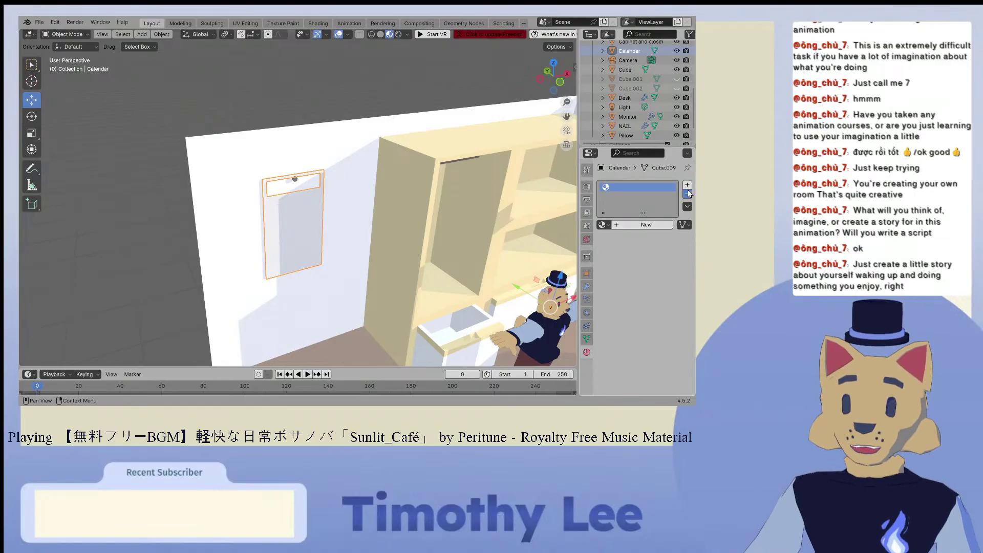
pyautogui.click(602, 225)
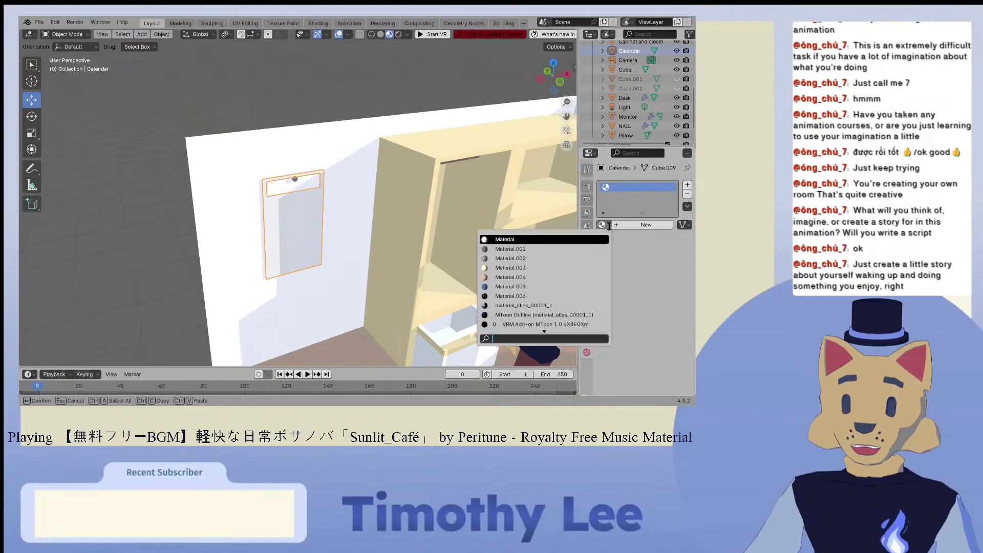
pyautogui.click(646, 225)
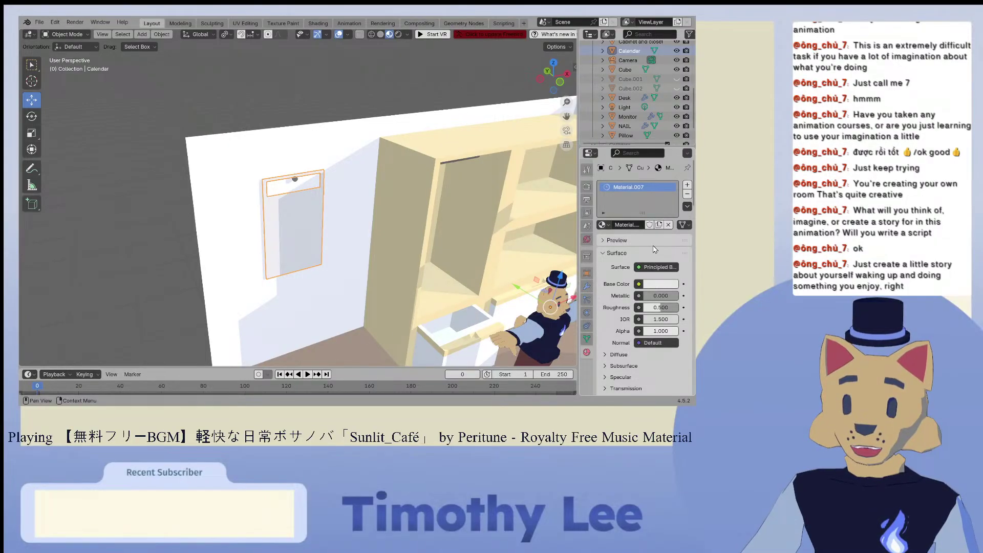
pyautogui.click(660, 285)
pyautogui.click(627, 184)
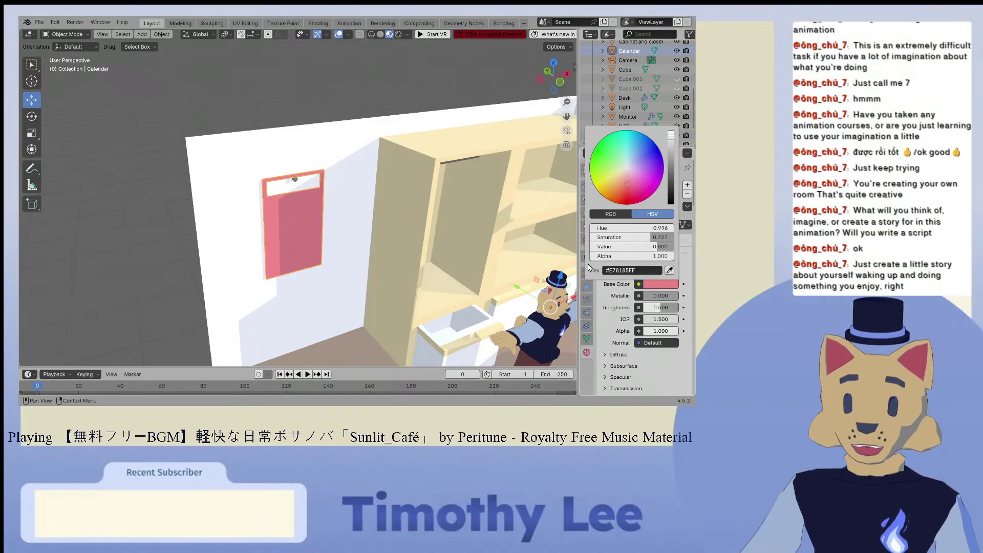
# Step: Add a second material slot to the calendar and fill it with the existing white Material
pyautogui.click(687, 187)
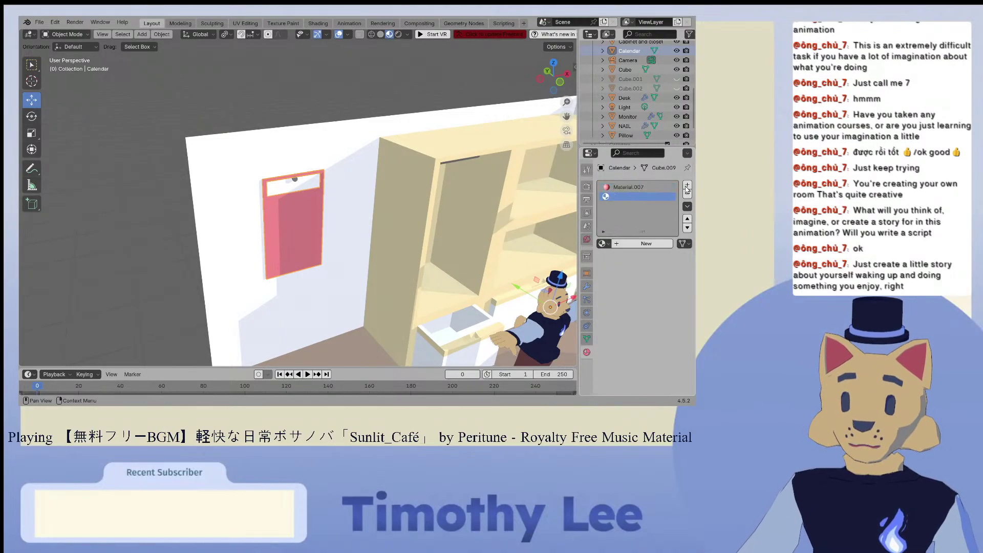
pyautogui.click(603, 243)
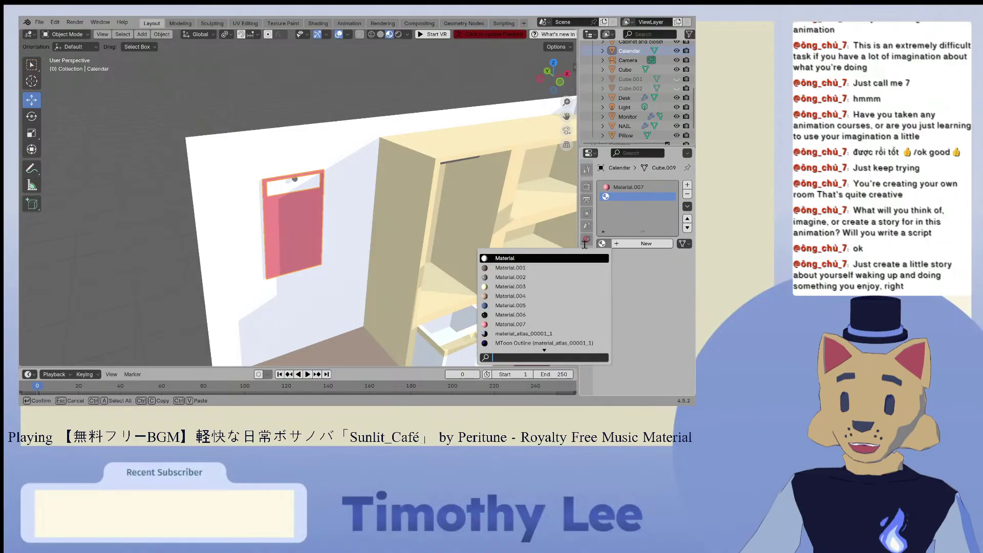
pyautogui.click(525, 258)
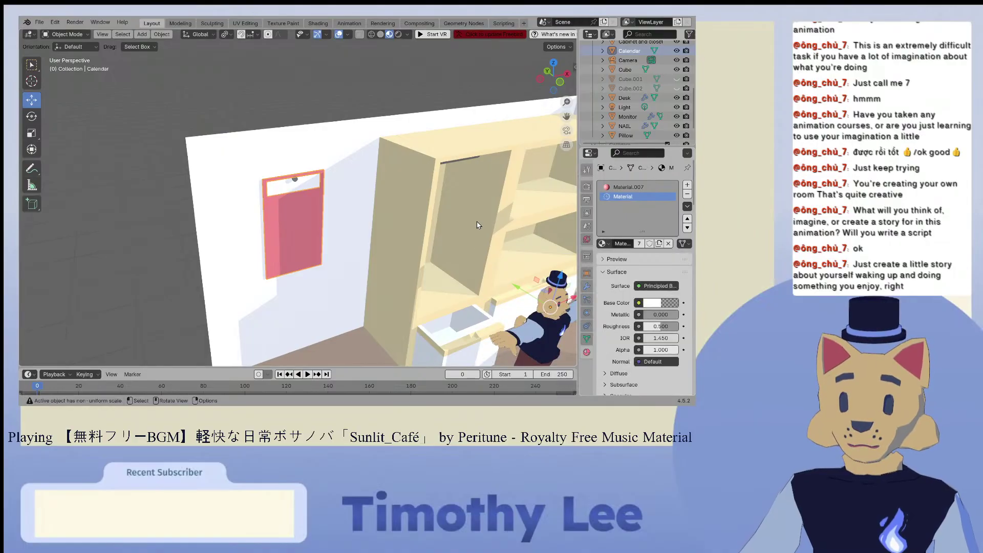
# Step: In Edit Mode, assign the white Material to the calendar's large lower front face
pyautogui.click(68, 35)
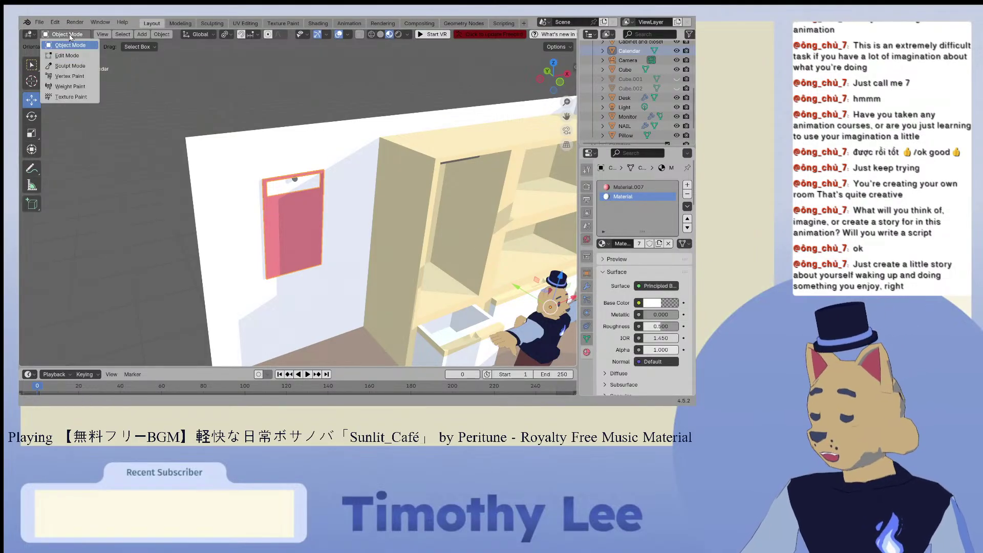
pyautogui.click(67, 55)
pyautogui.click(285, 211)
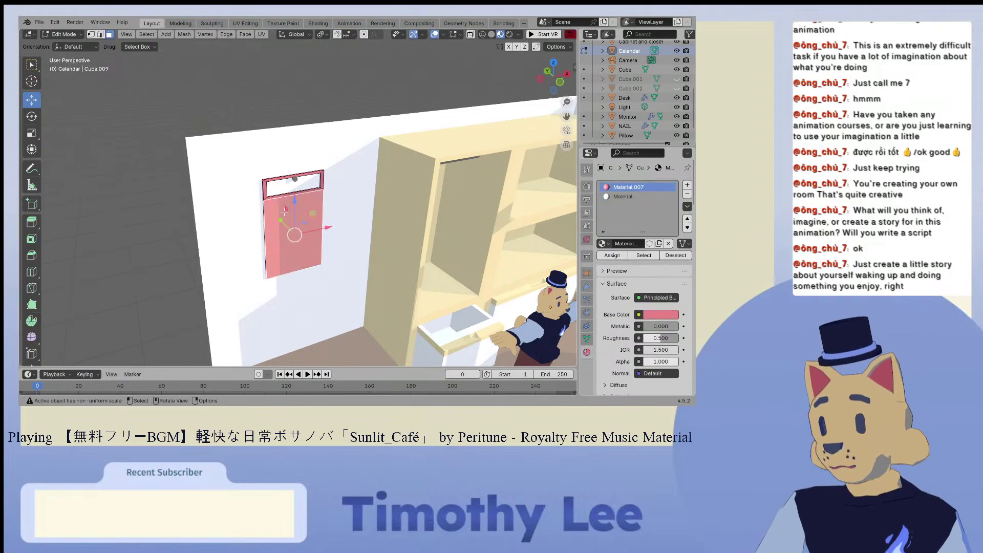
pyautogui.click(623, 197)
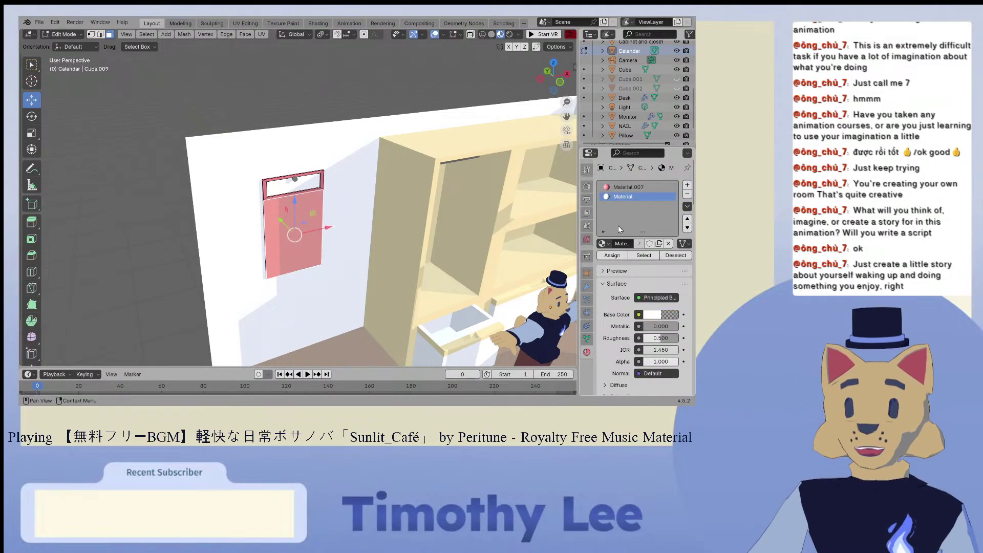
pyautogui.click(612, 256)
pyautogui.scroll(-7, 430, 225)
pyautogui.moveTo(430, 226); pyautogui.dragTo(432, 184, button='middle')
pyautogui.scroll(5, 501, 207)
pyautogui.scroll(3, 439, 178)
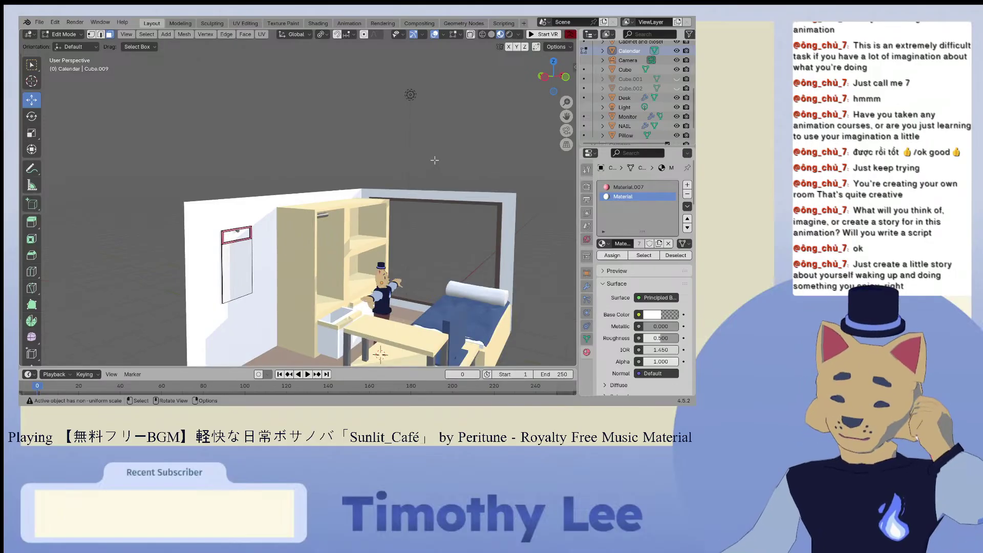